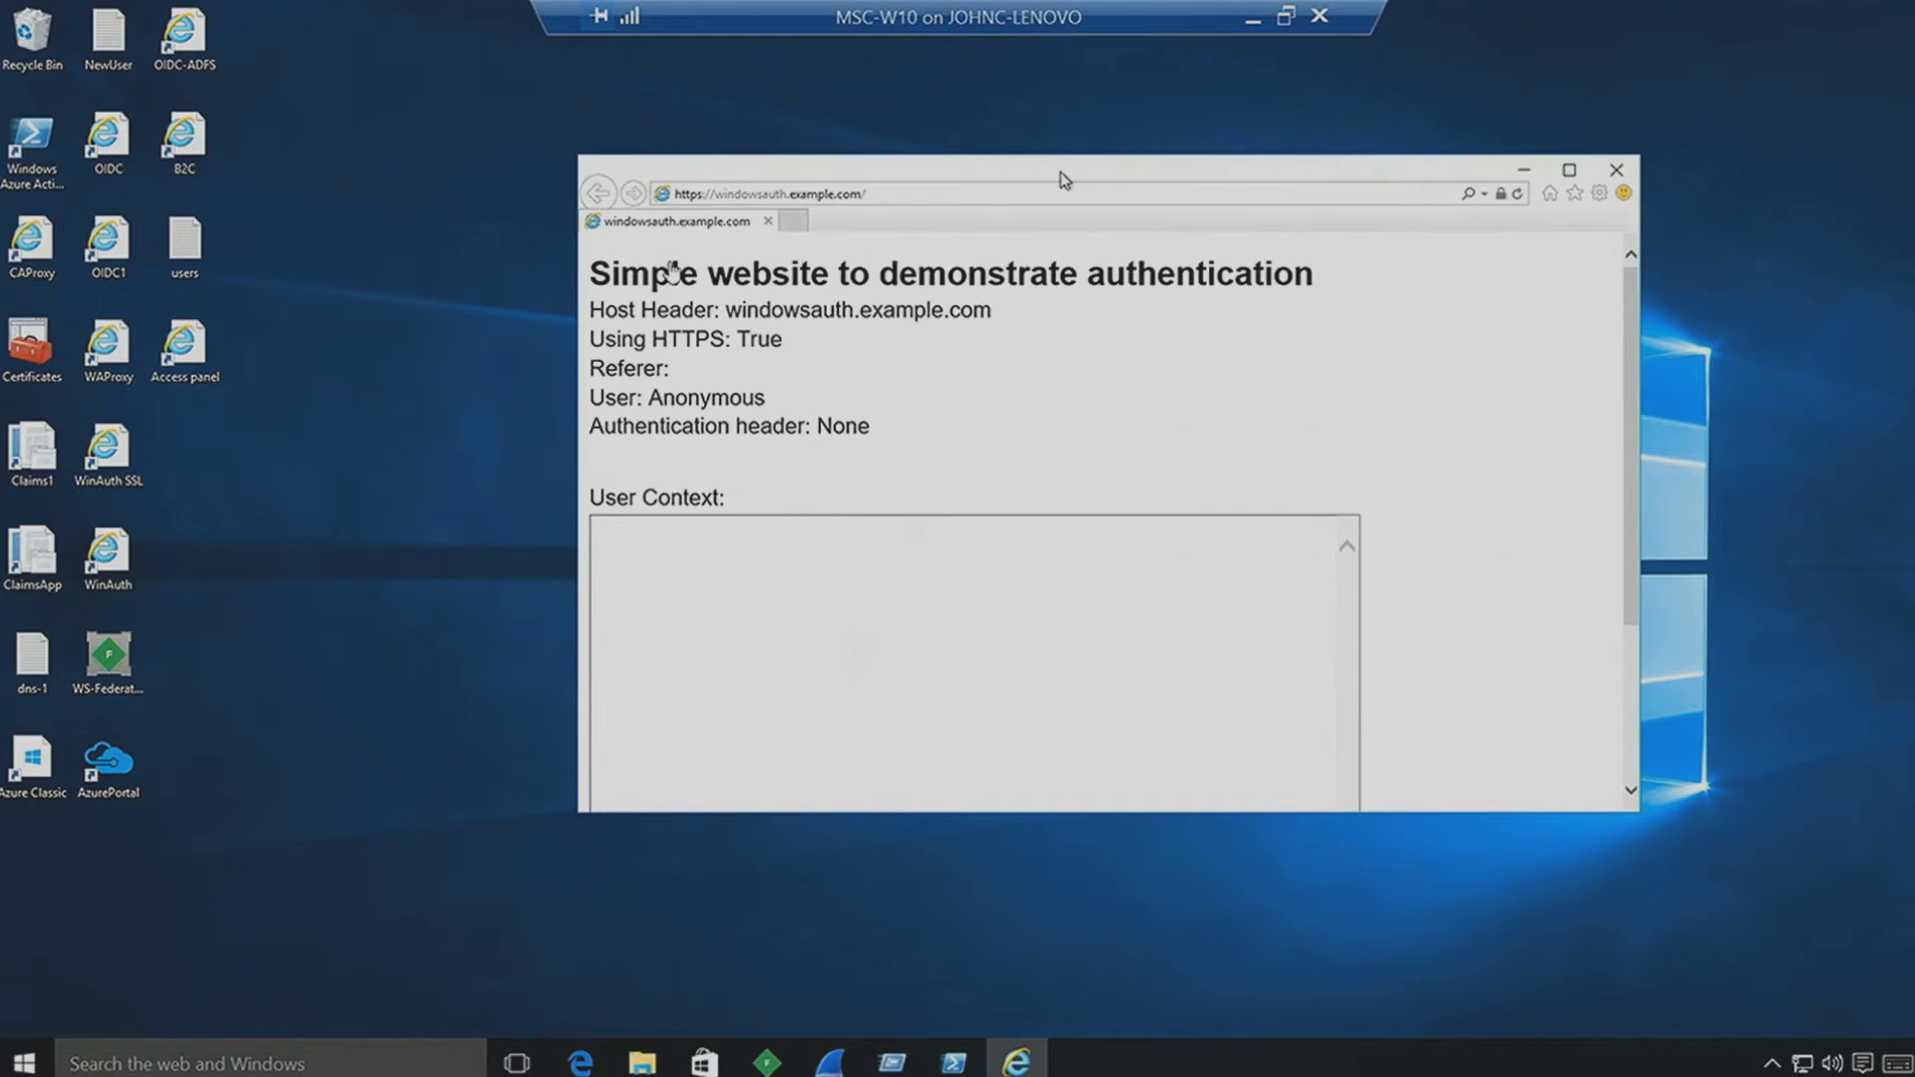
Step: Reconnect MSC-W10's network adapter from the MscLondon switch to MscInternet and return to full screen
click(1285, 16)
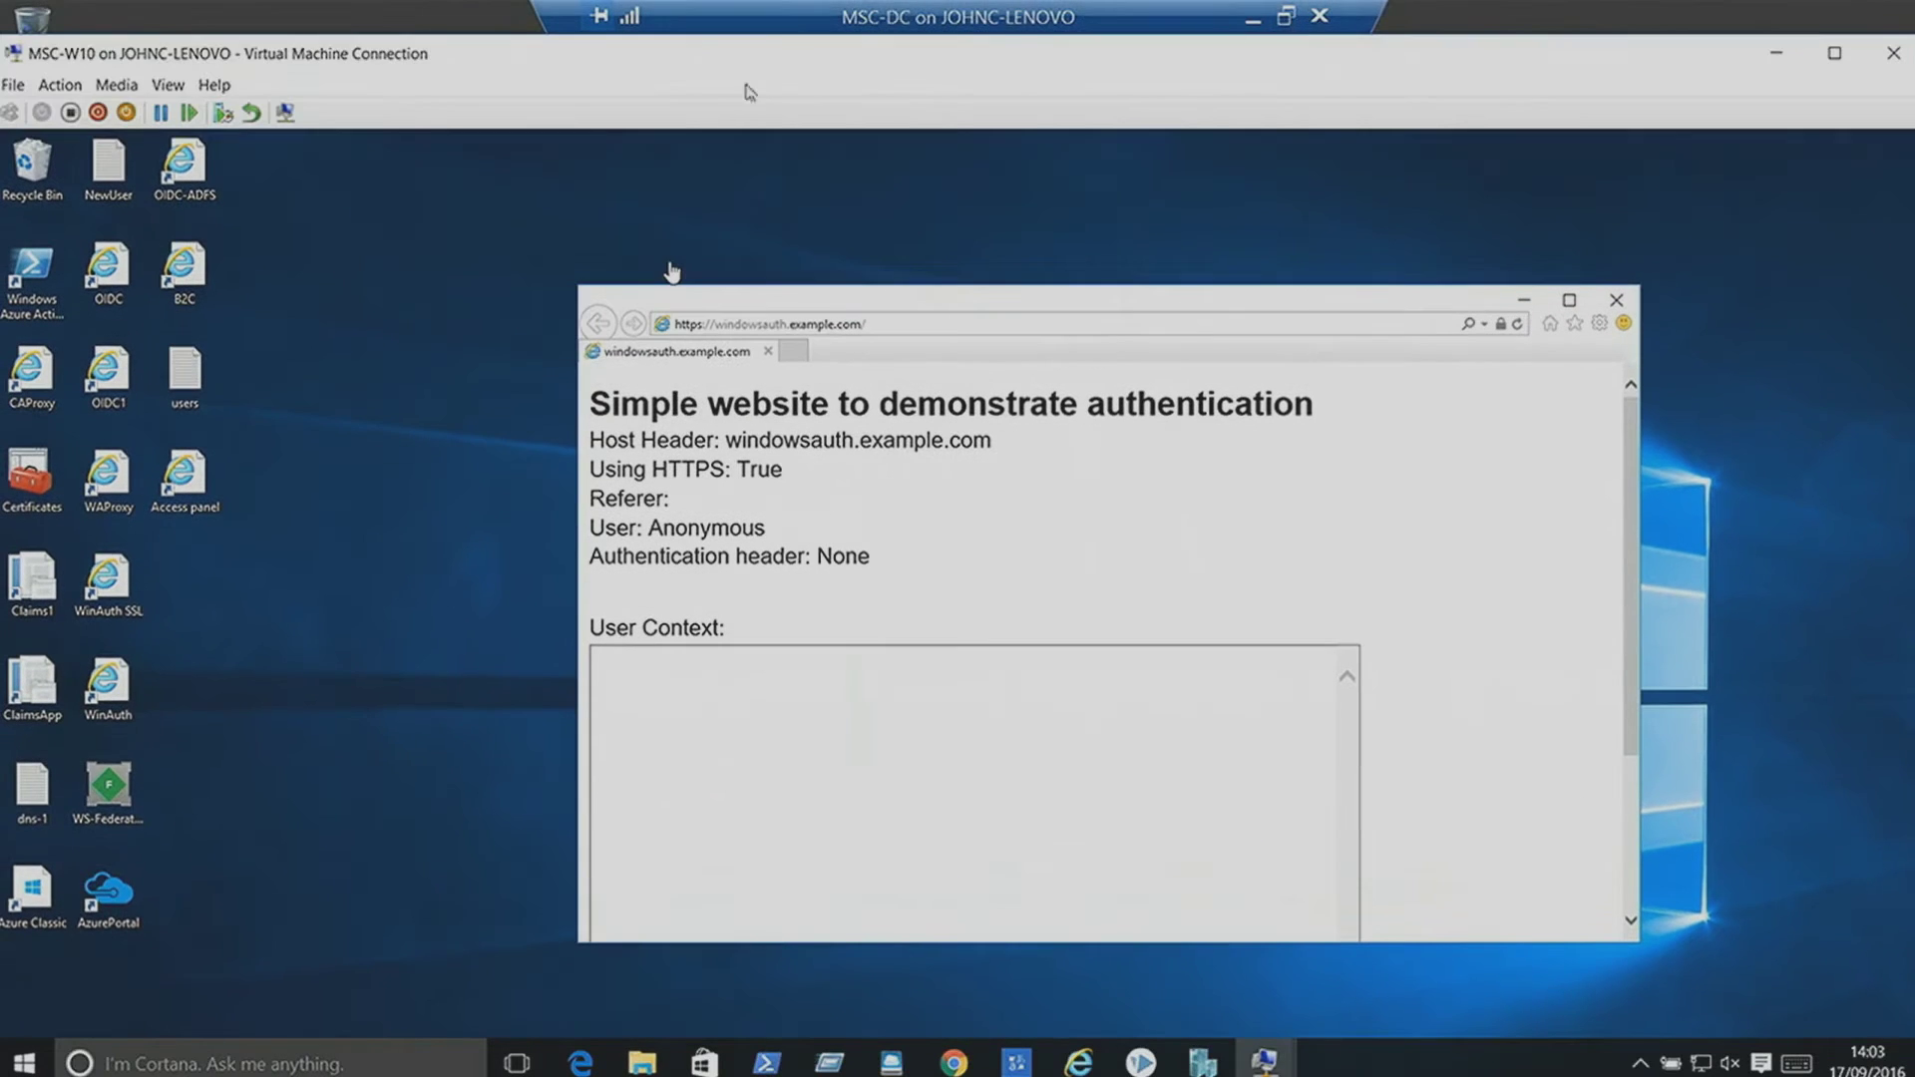
click(13, 85)
click(31, 117)
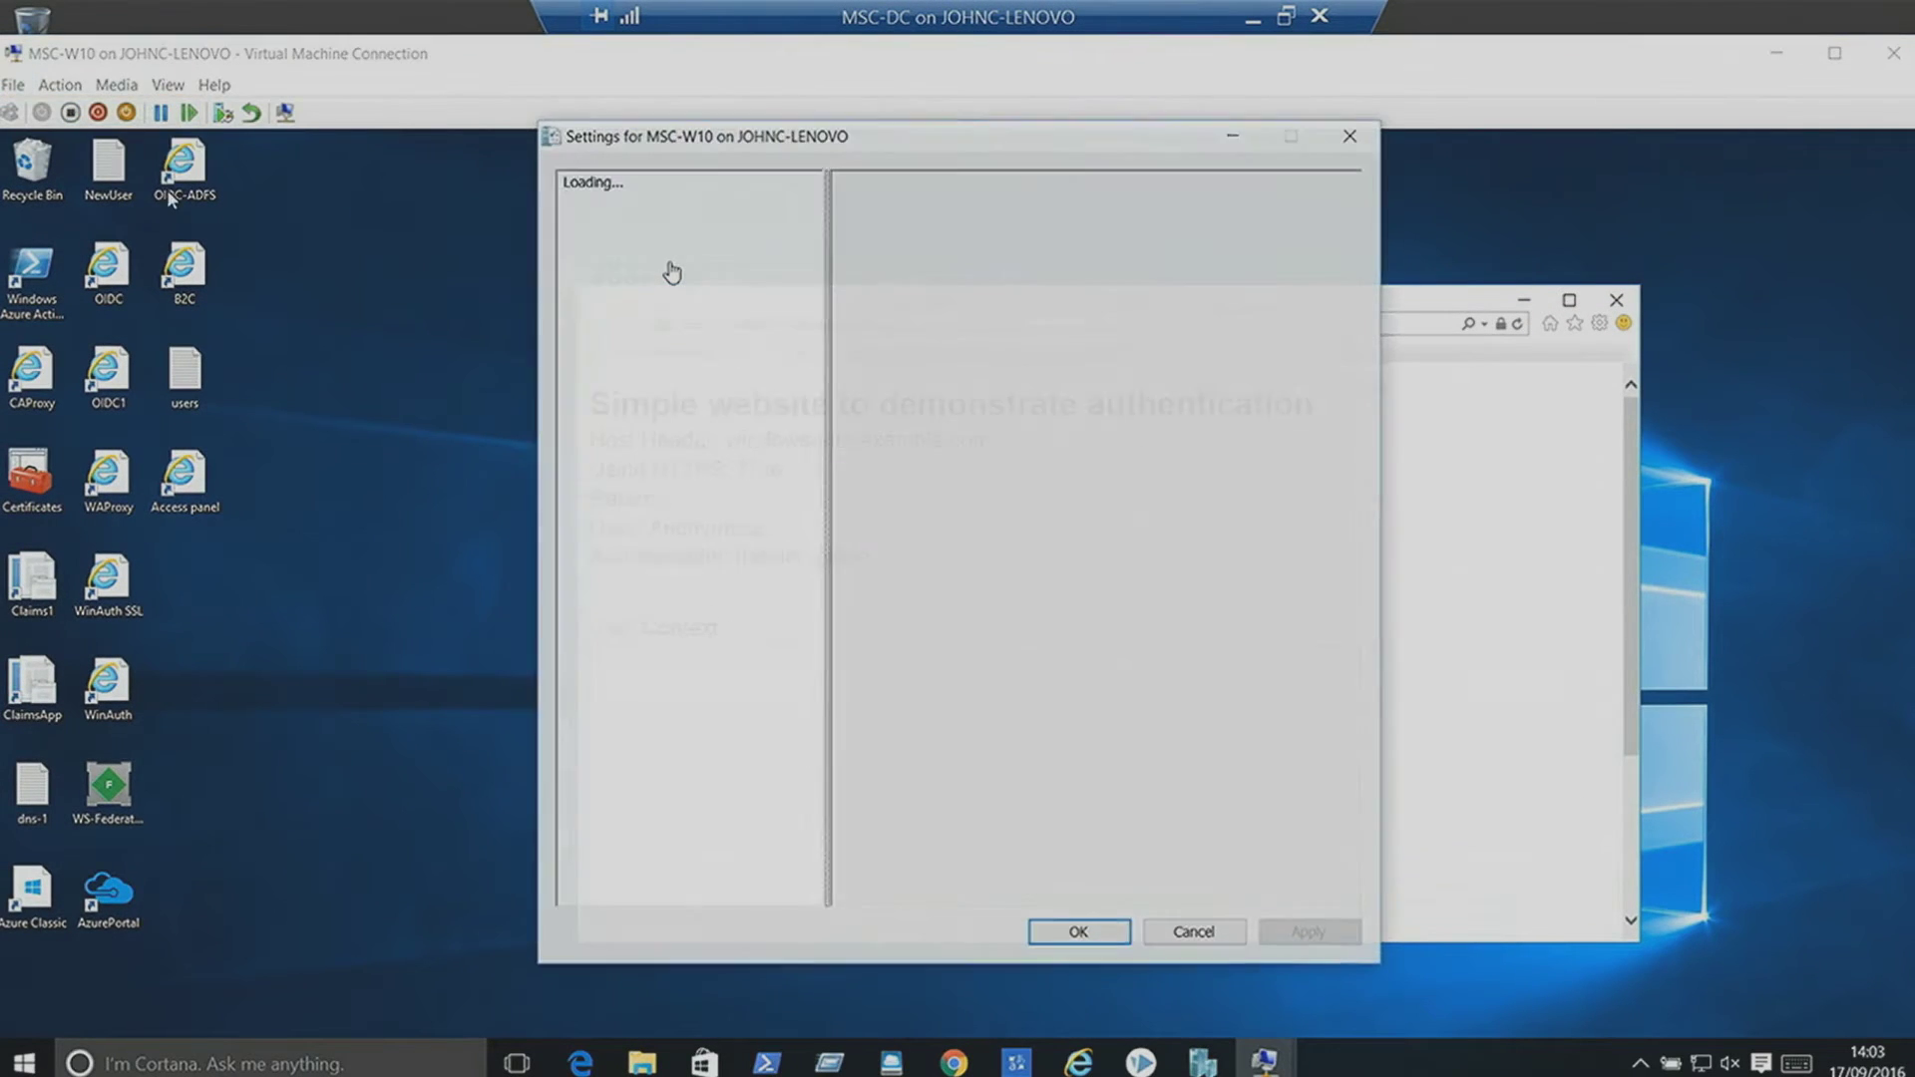
click(669, 506)
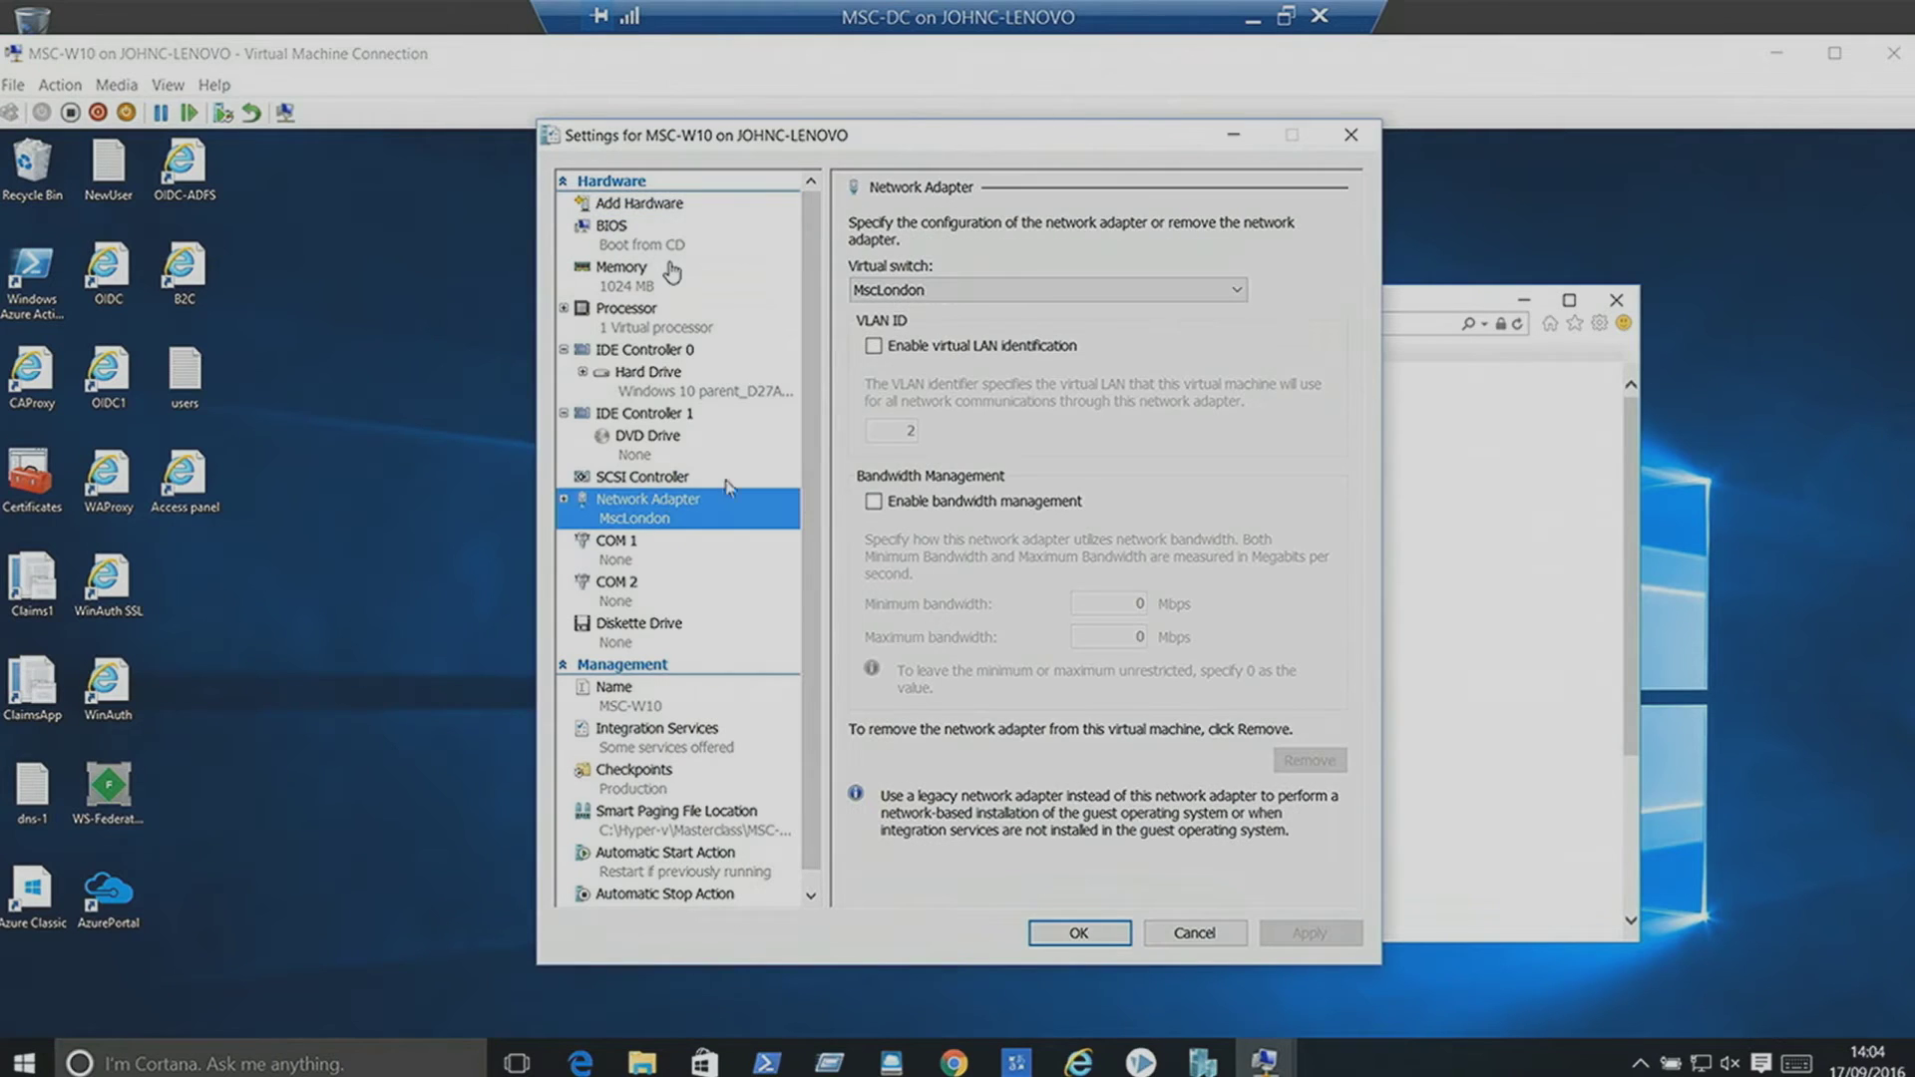
click(1241, 295)
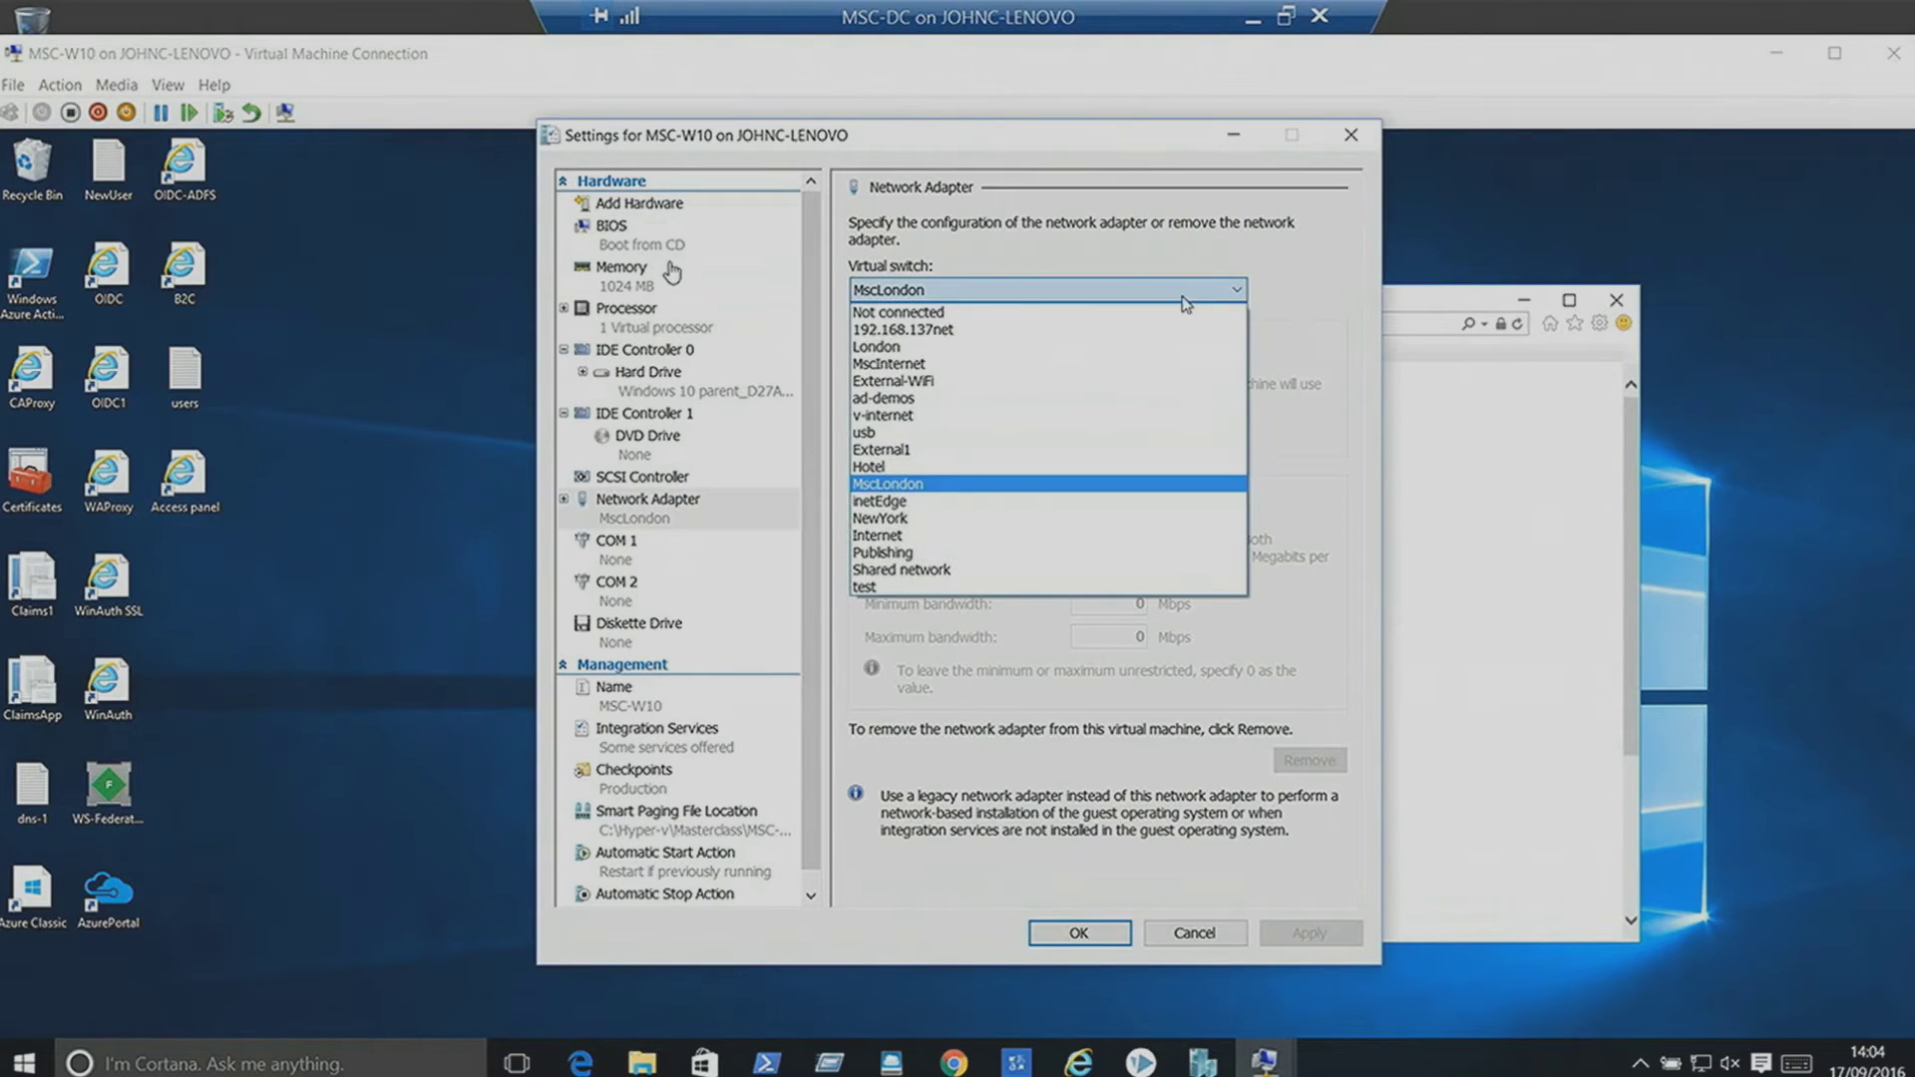
click(887, 363)
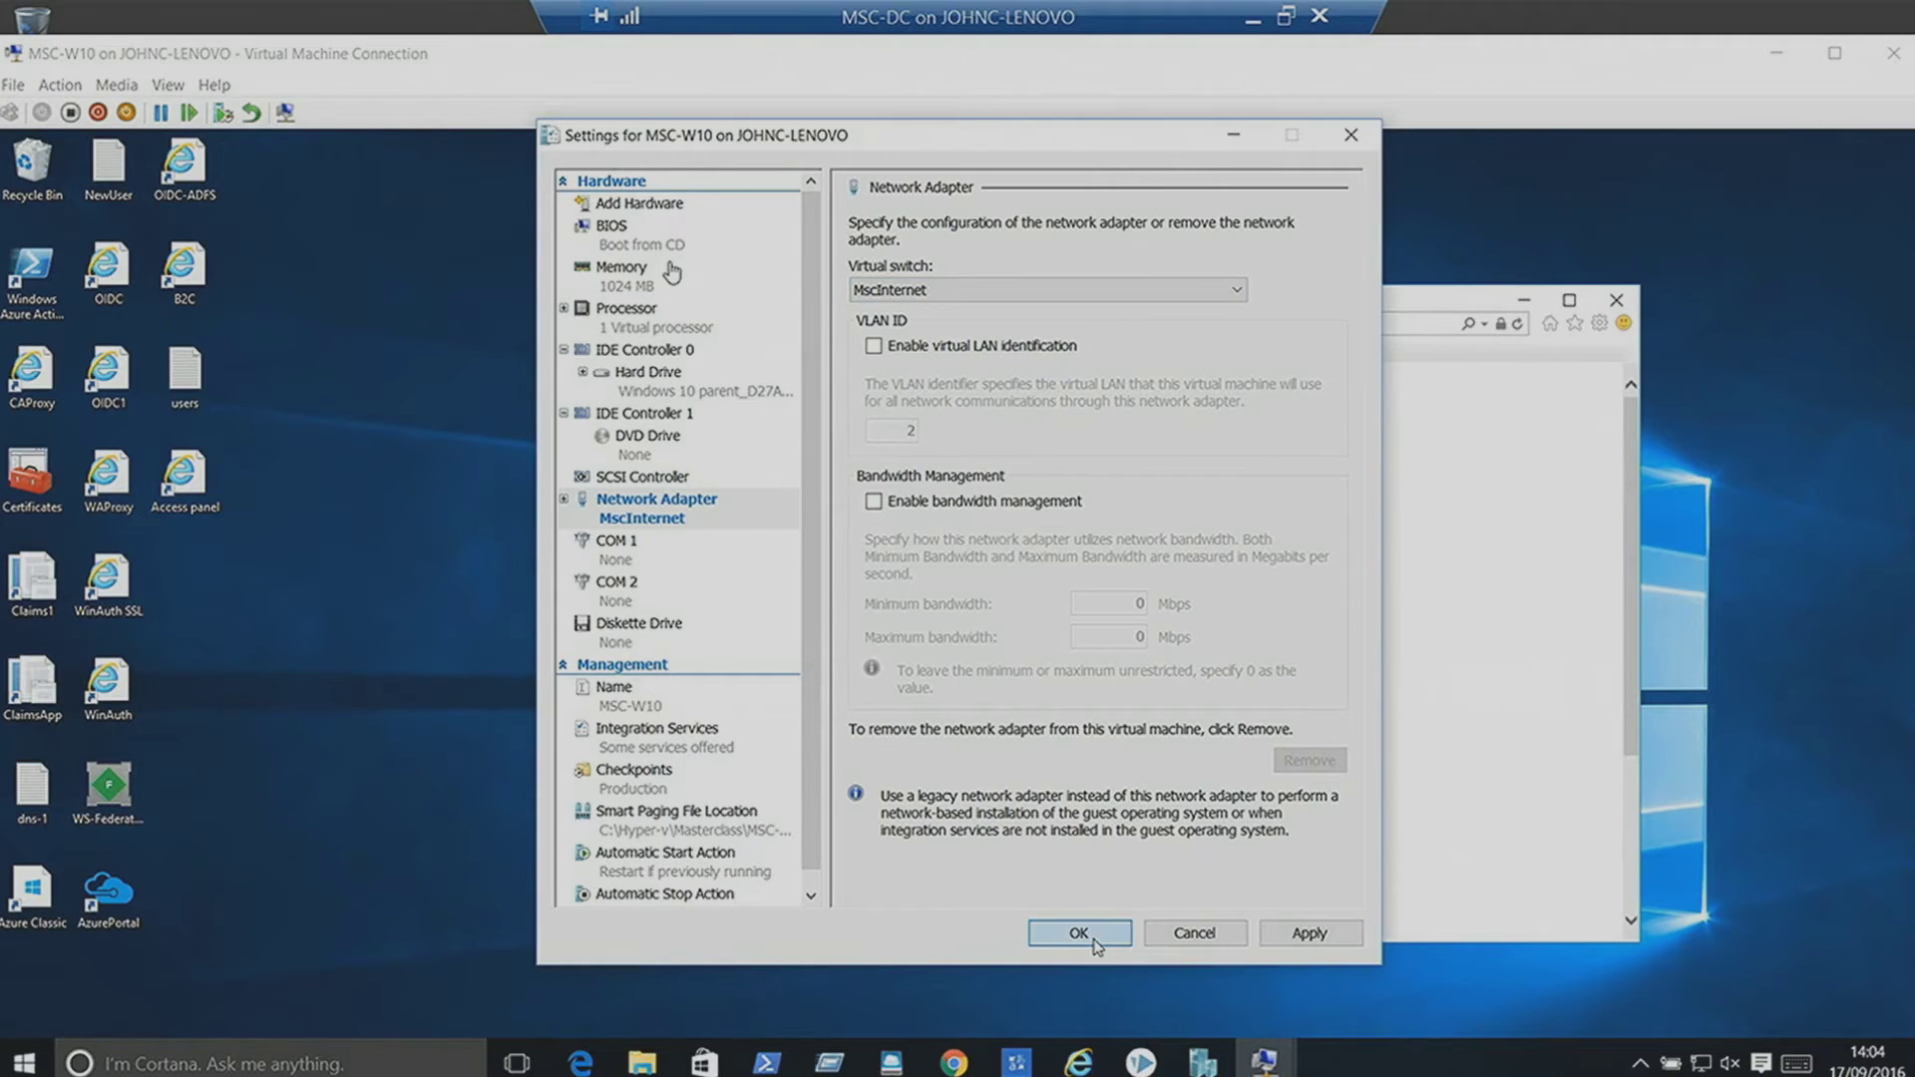
click(1094, 943)
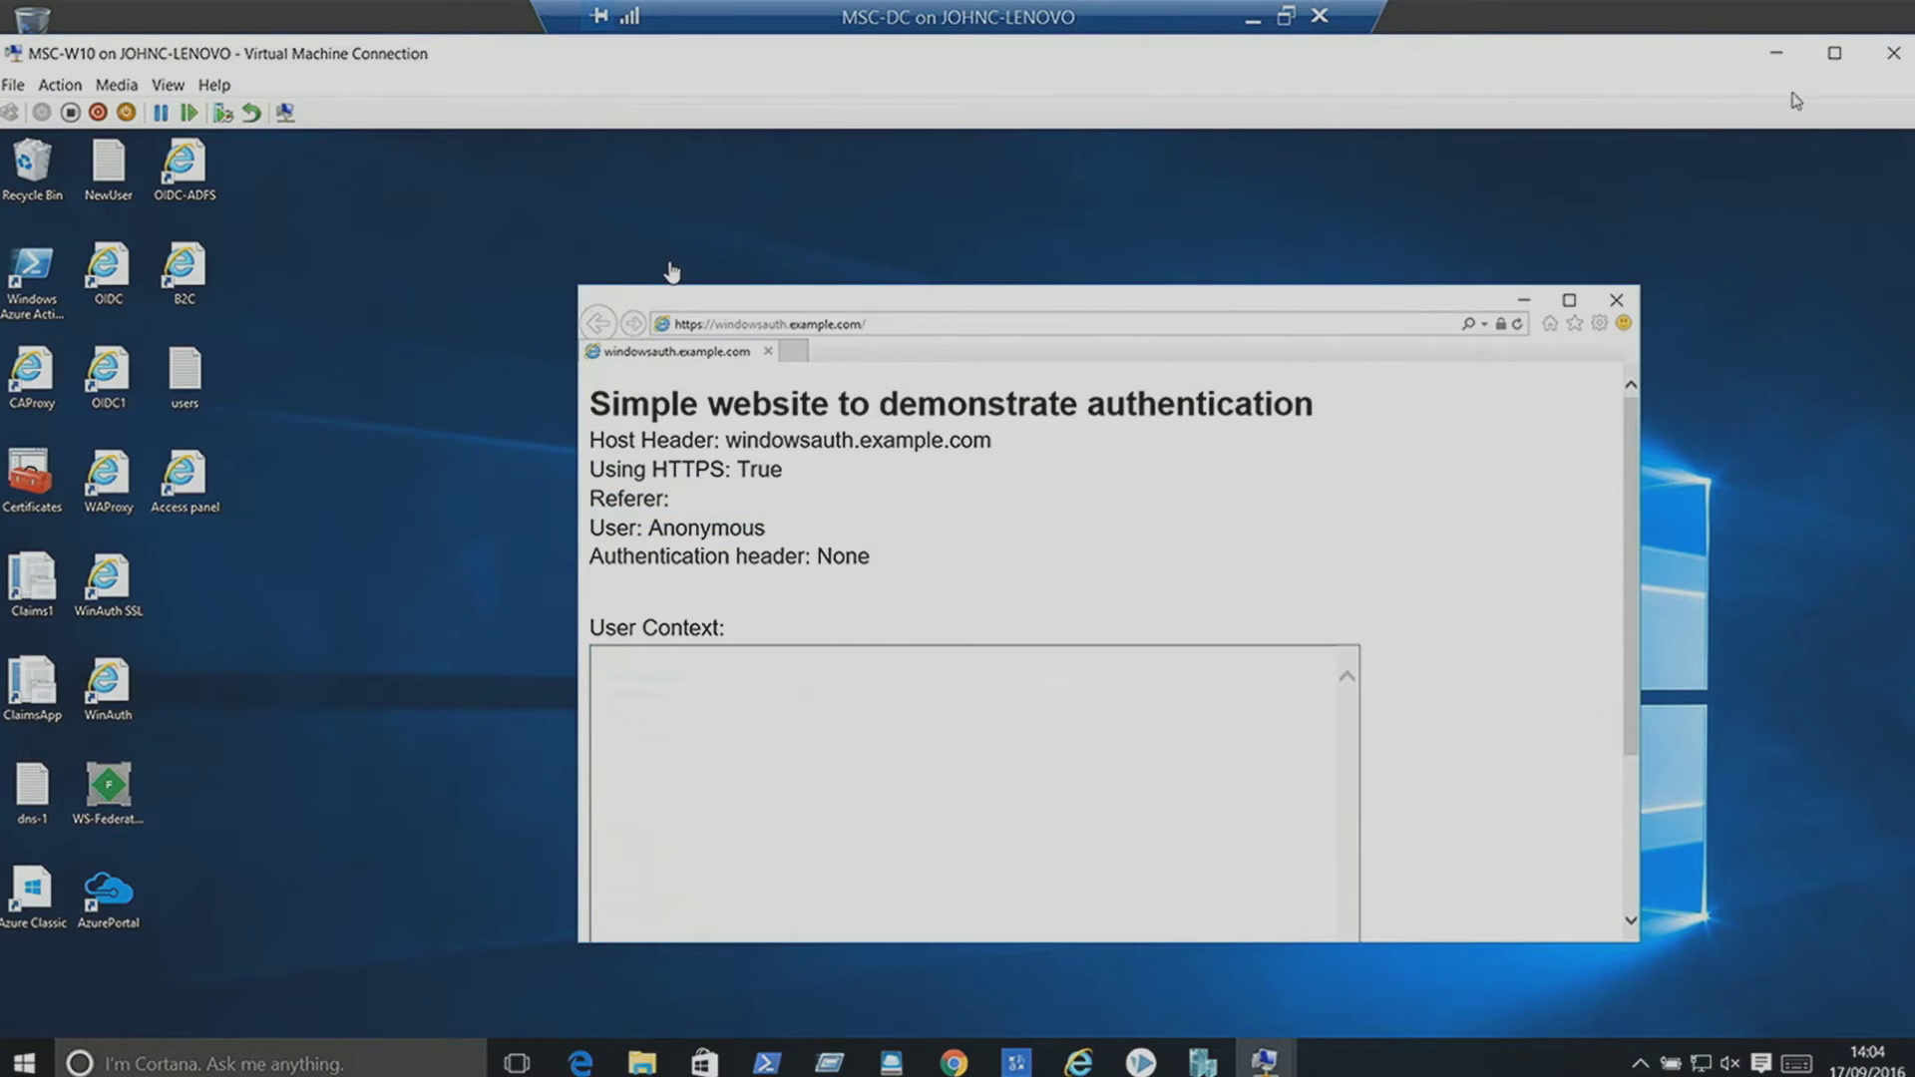
click(1834, 52)
Step: Relaunch the WinAuth SSL site, confirm 'This page can't be displayed', then switch to MSC-DC
click(1614, 171)
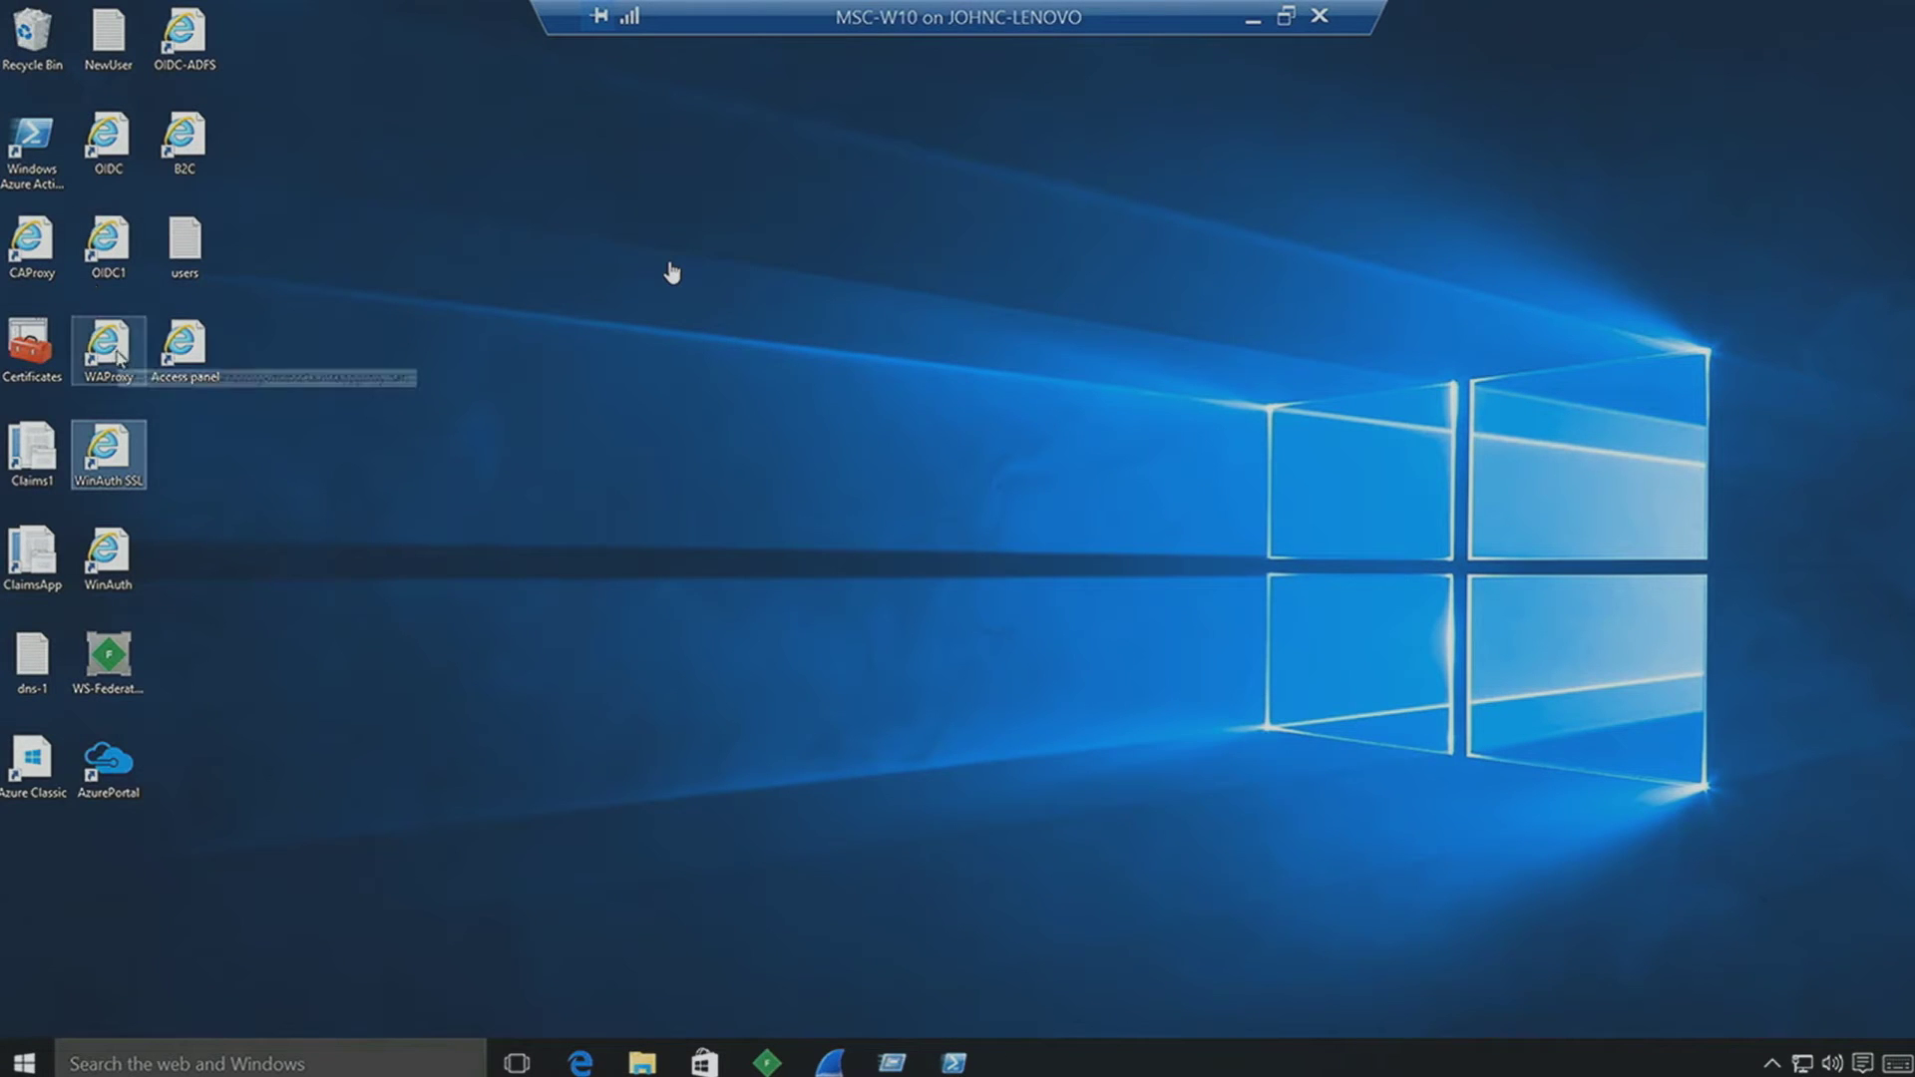
double_click(124, 457)
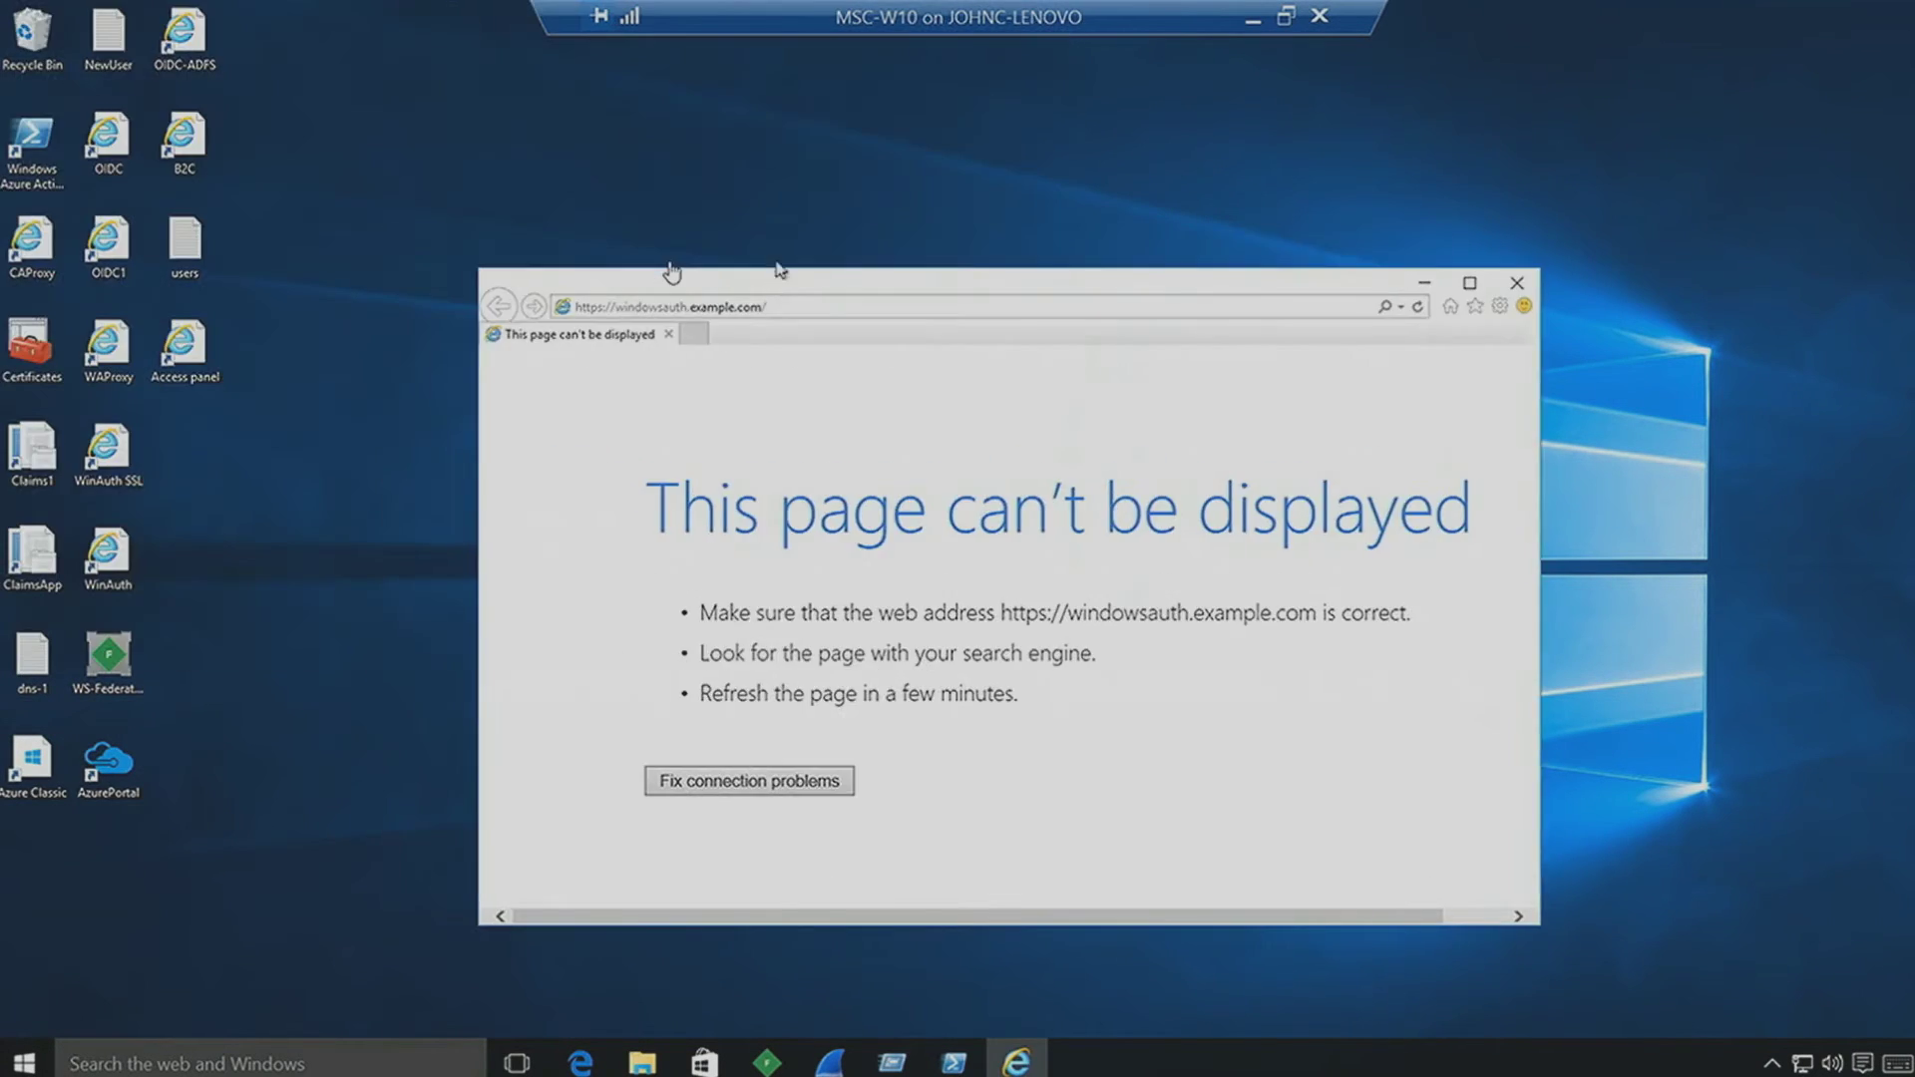
drag(780, 270, 781, 237)
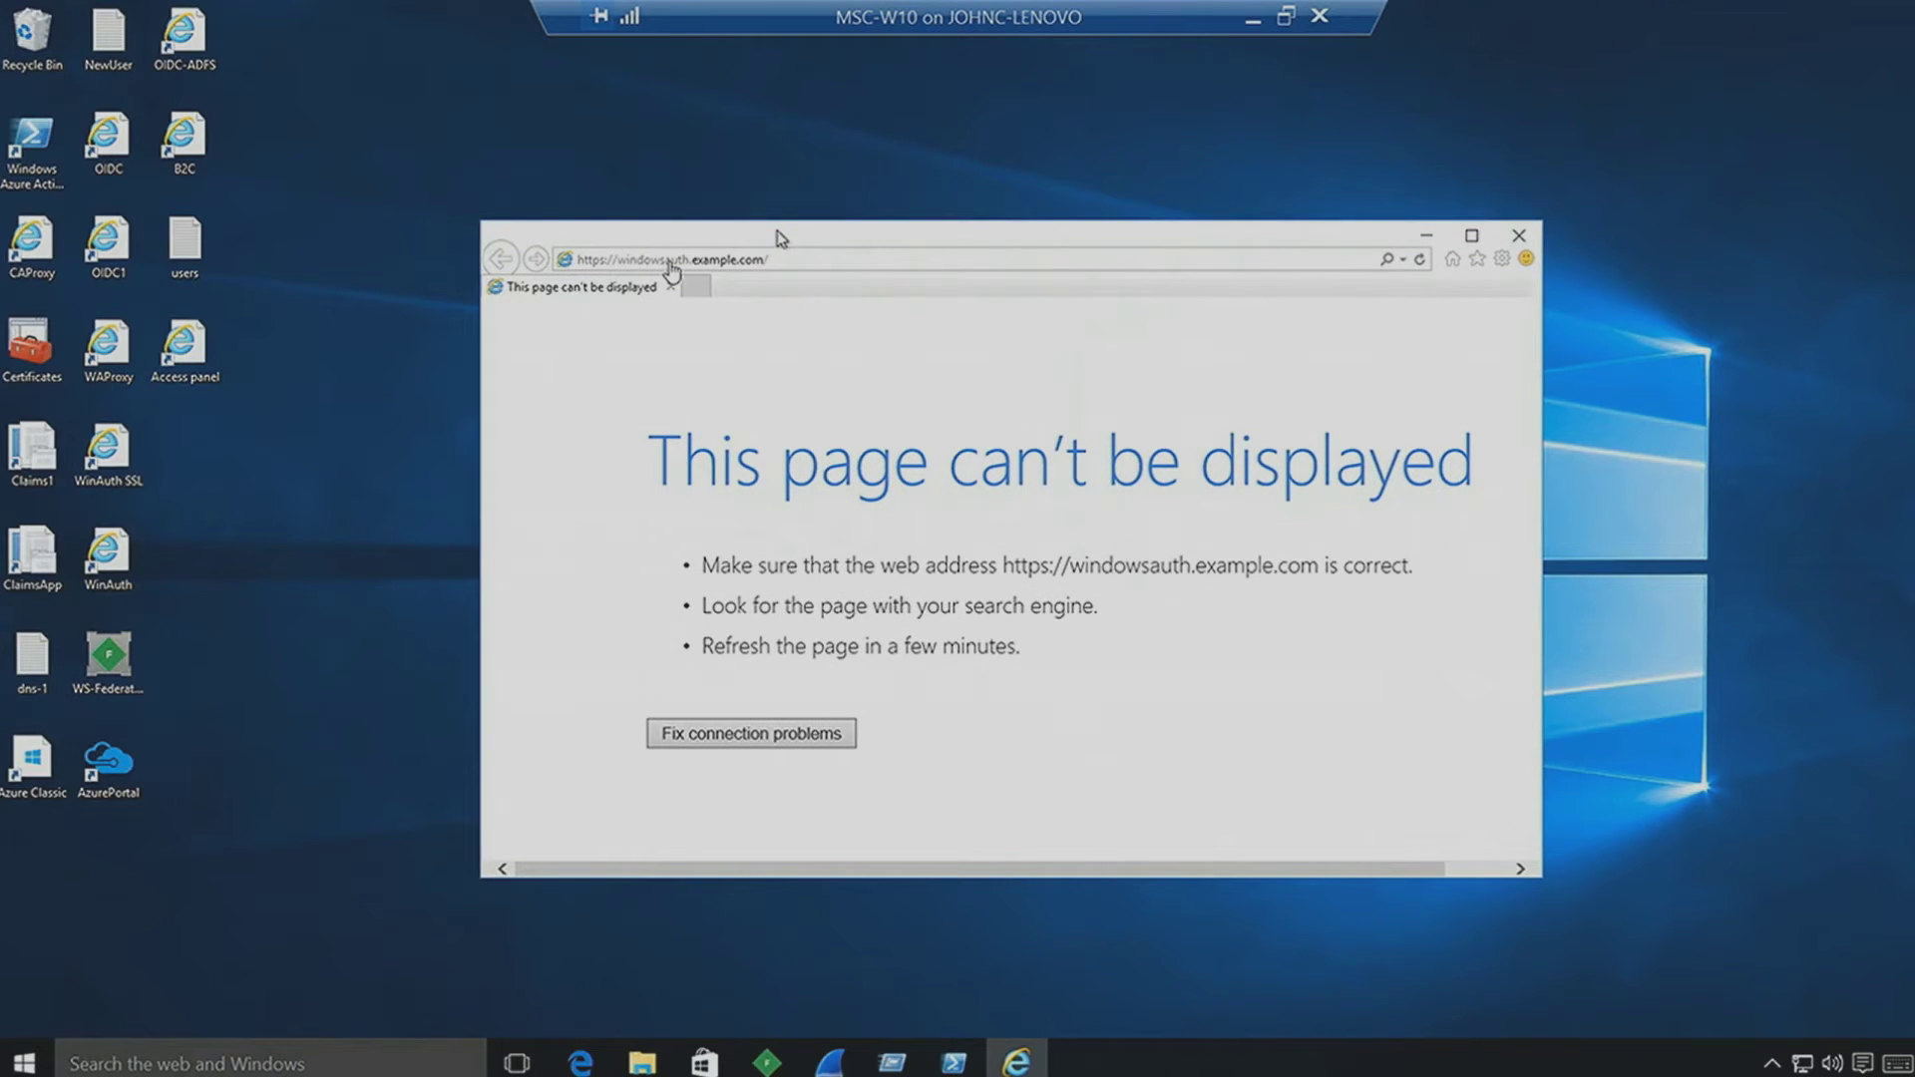
key(alt+Tab)
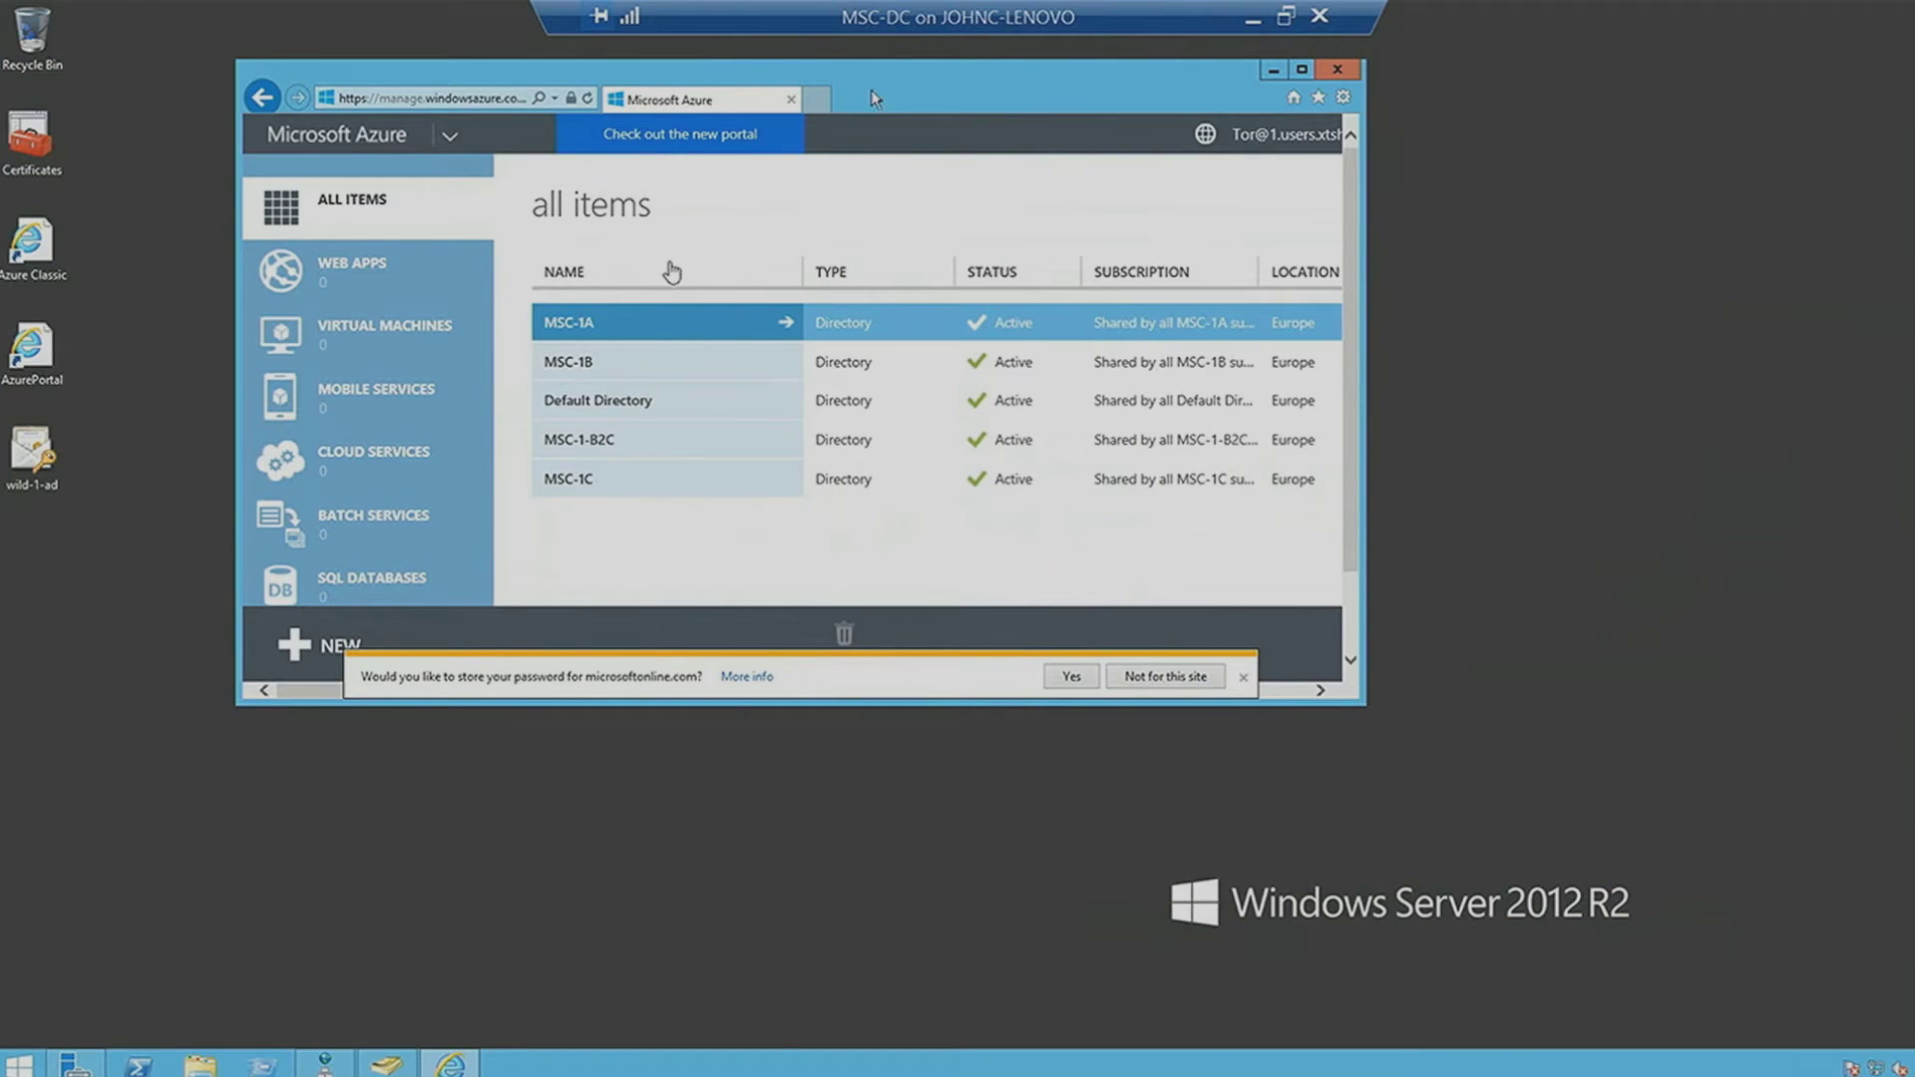
Step: Decline saving the password, then open the MSC-1A directory in a maximized browser and go to CONFIGURE
click(1159, 682)
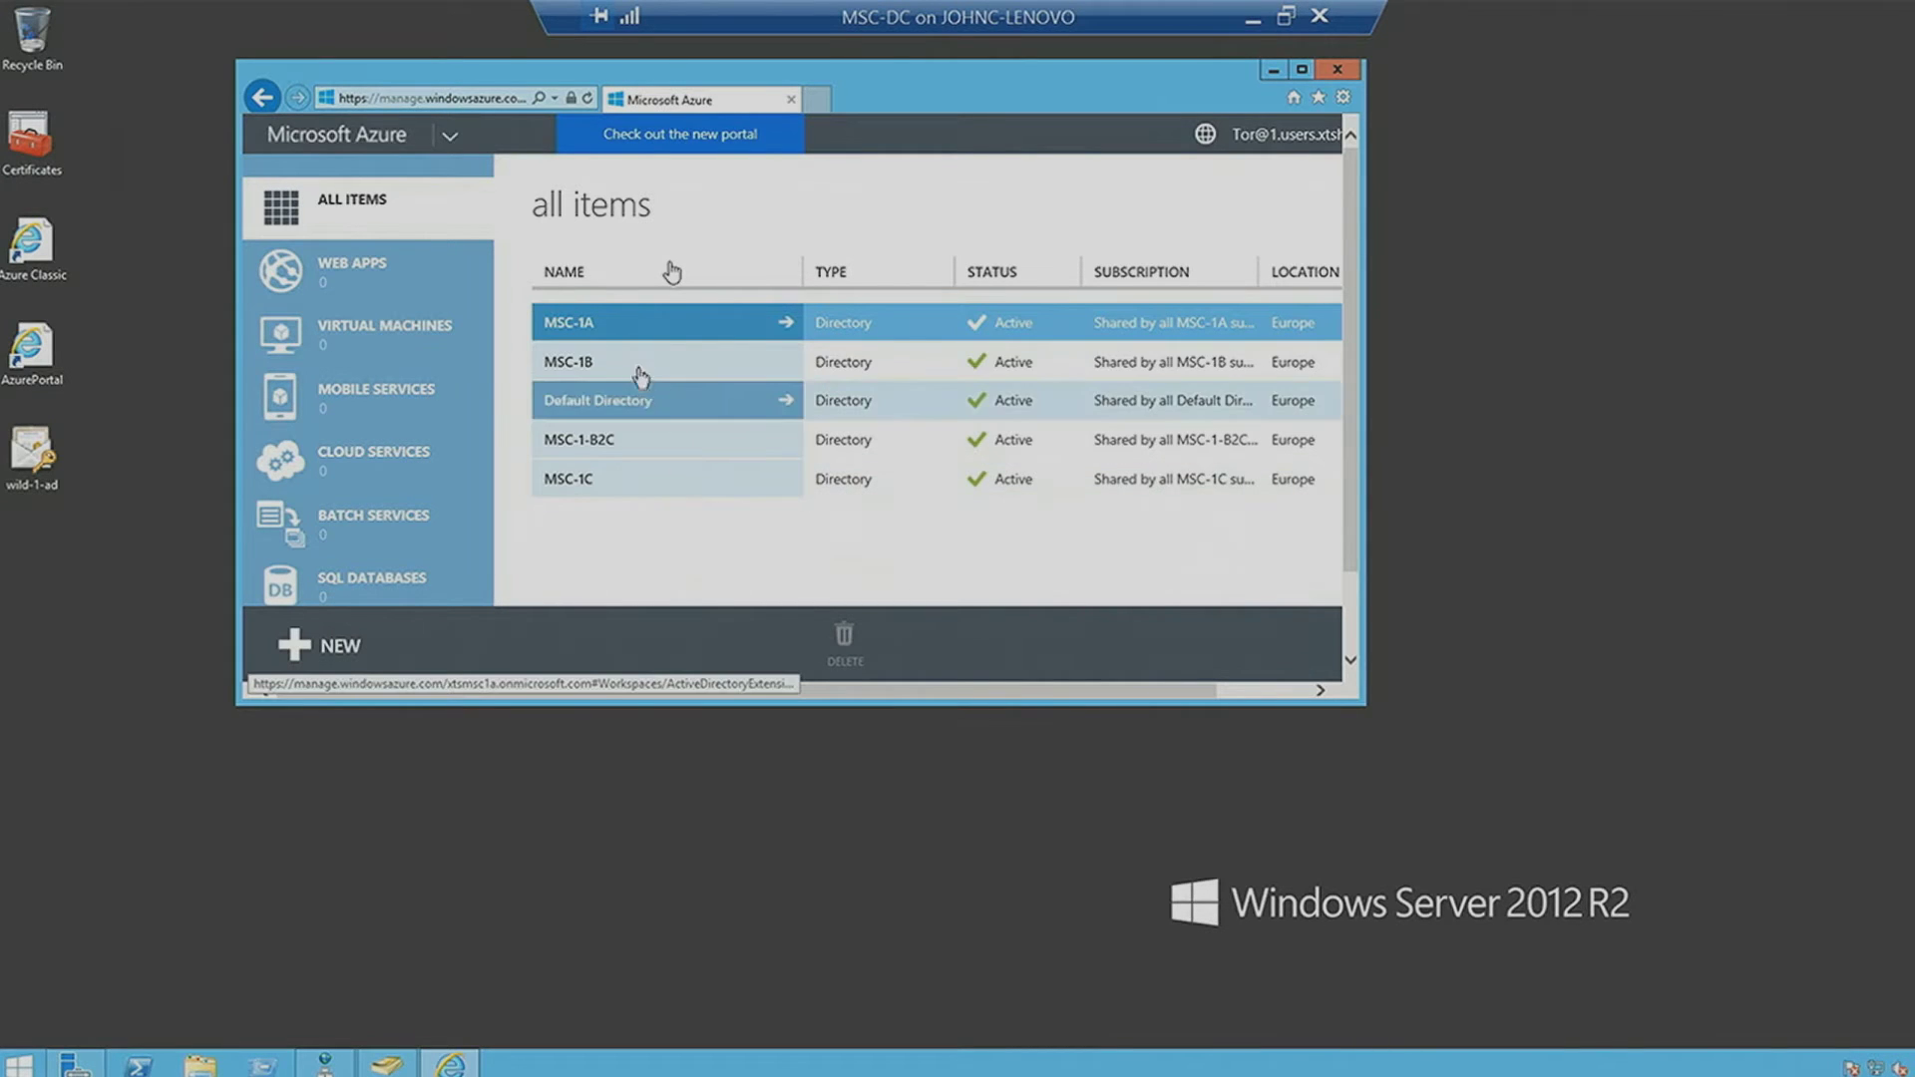
click(579, 329)
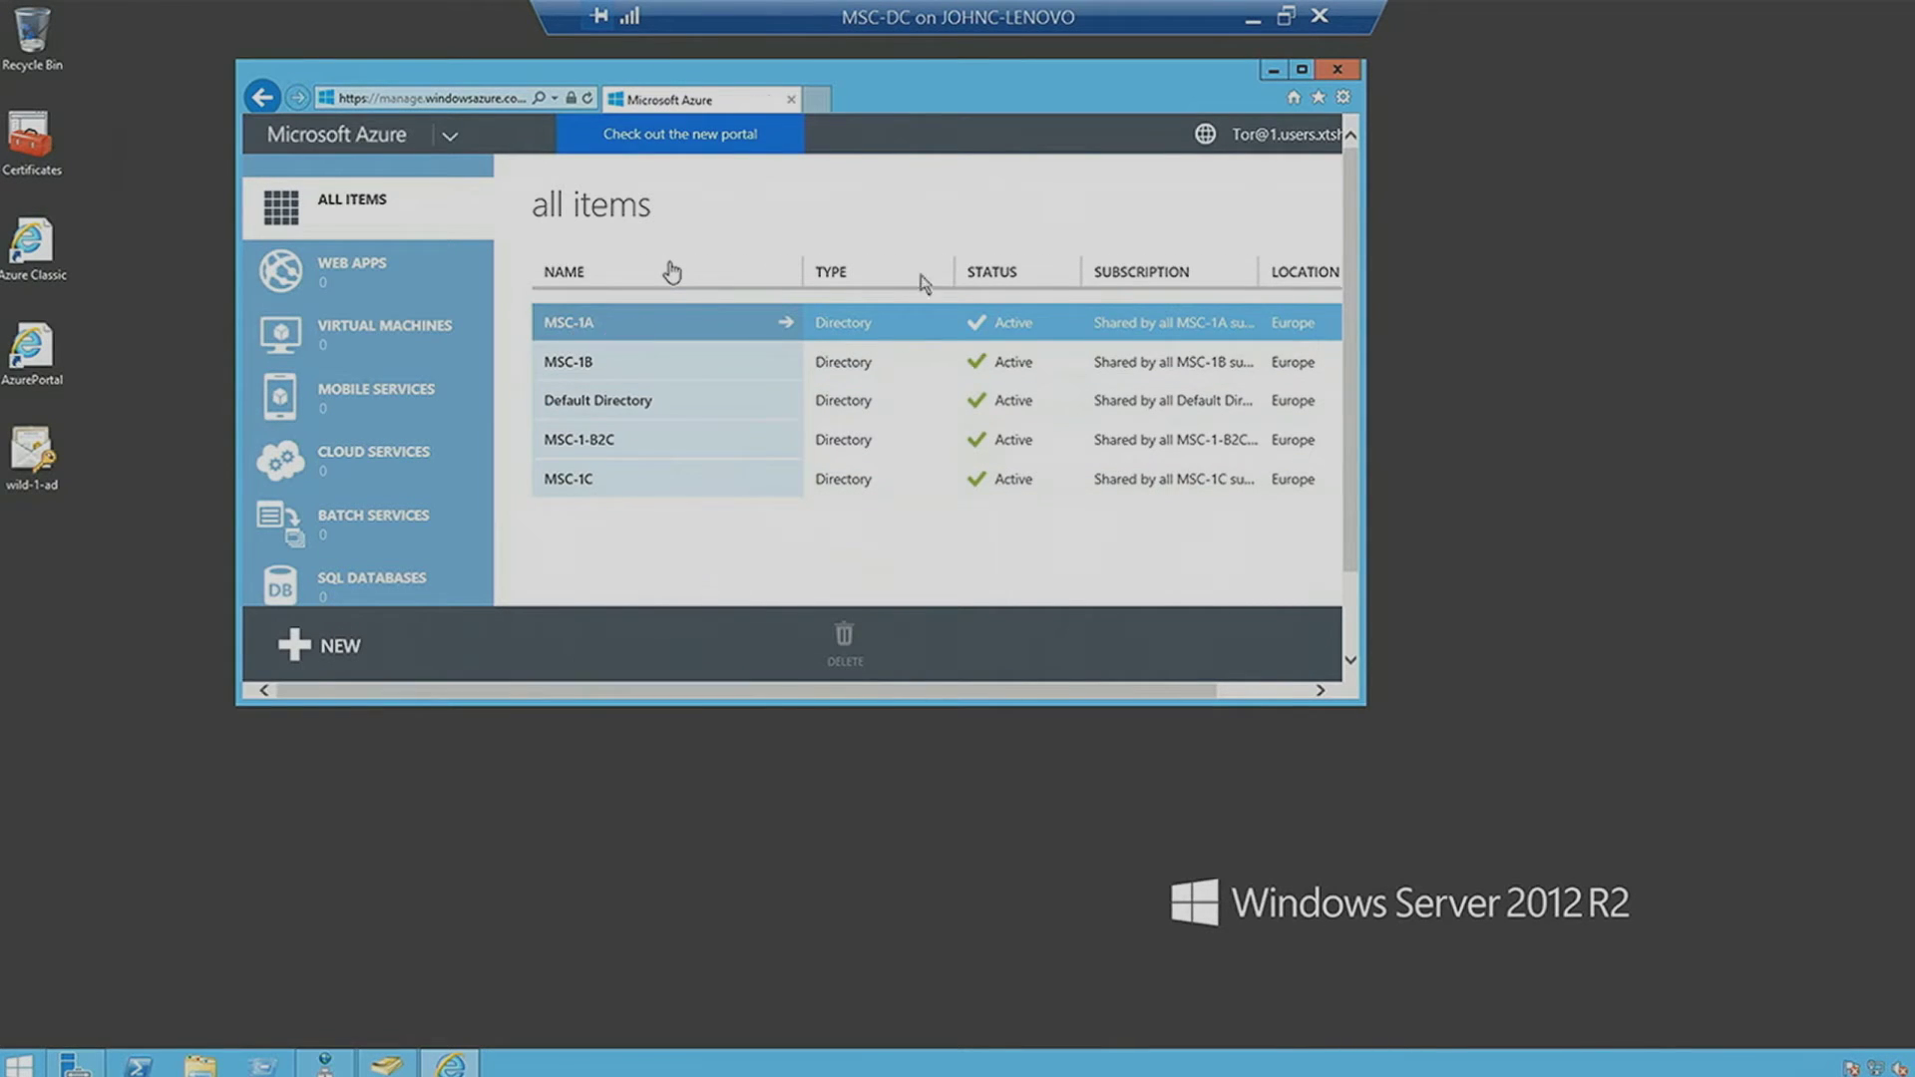
click(1303, 72)
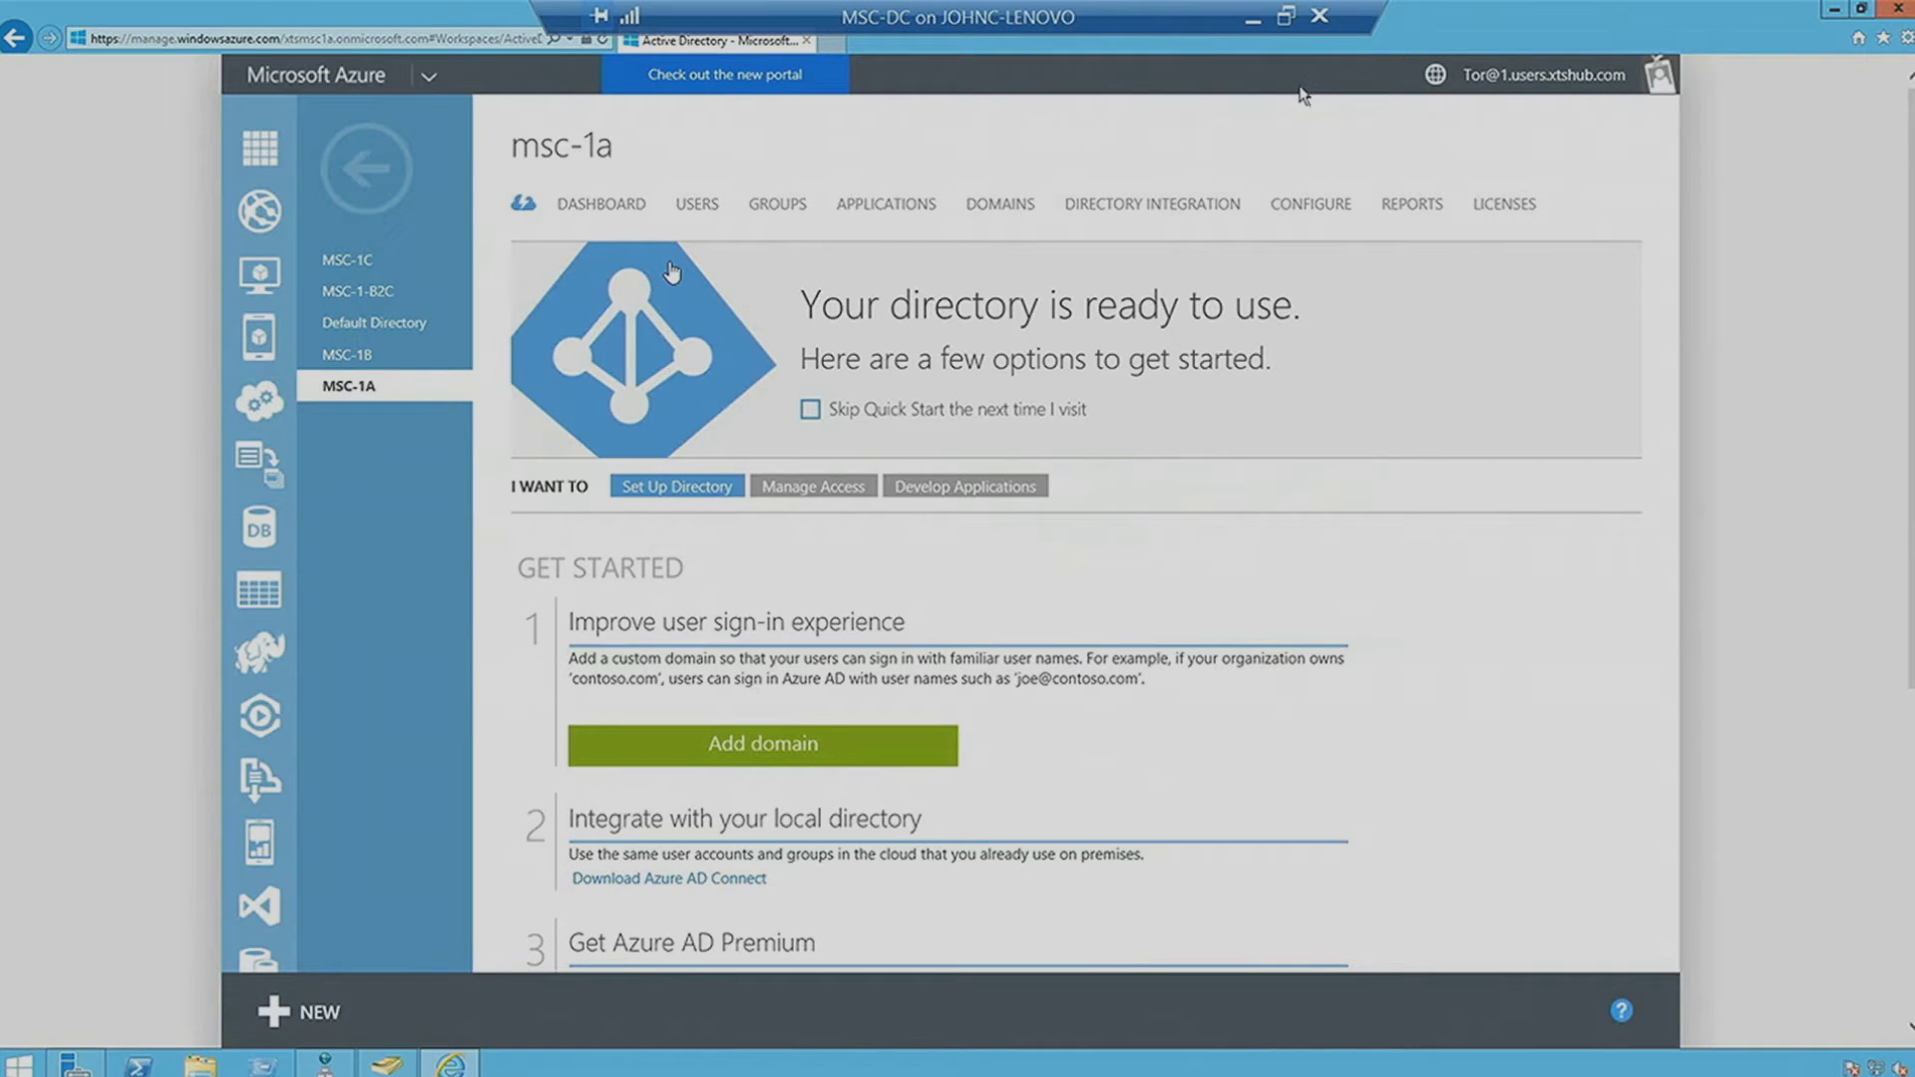
click(1329, 207)
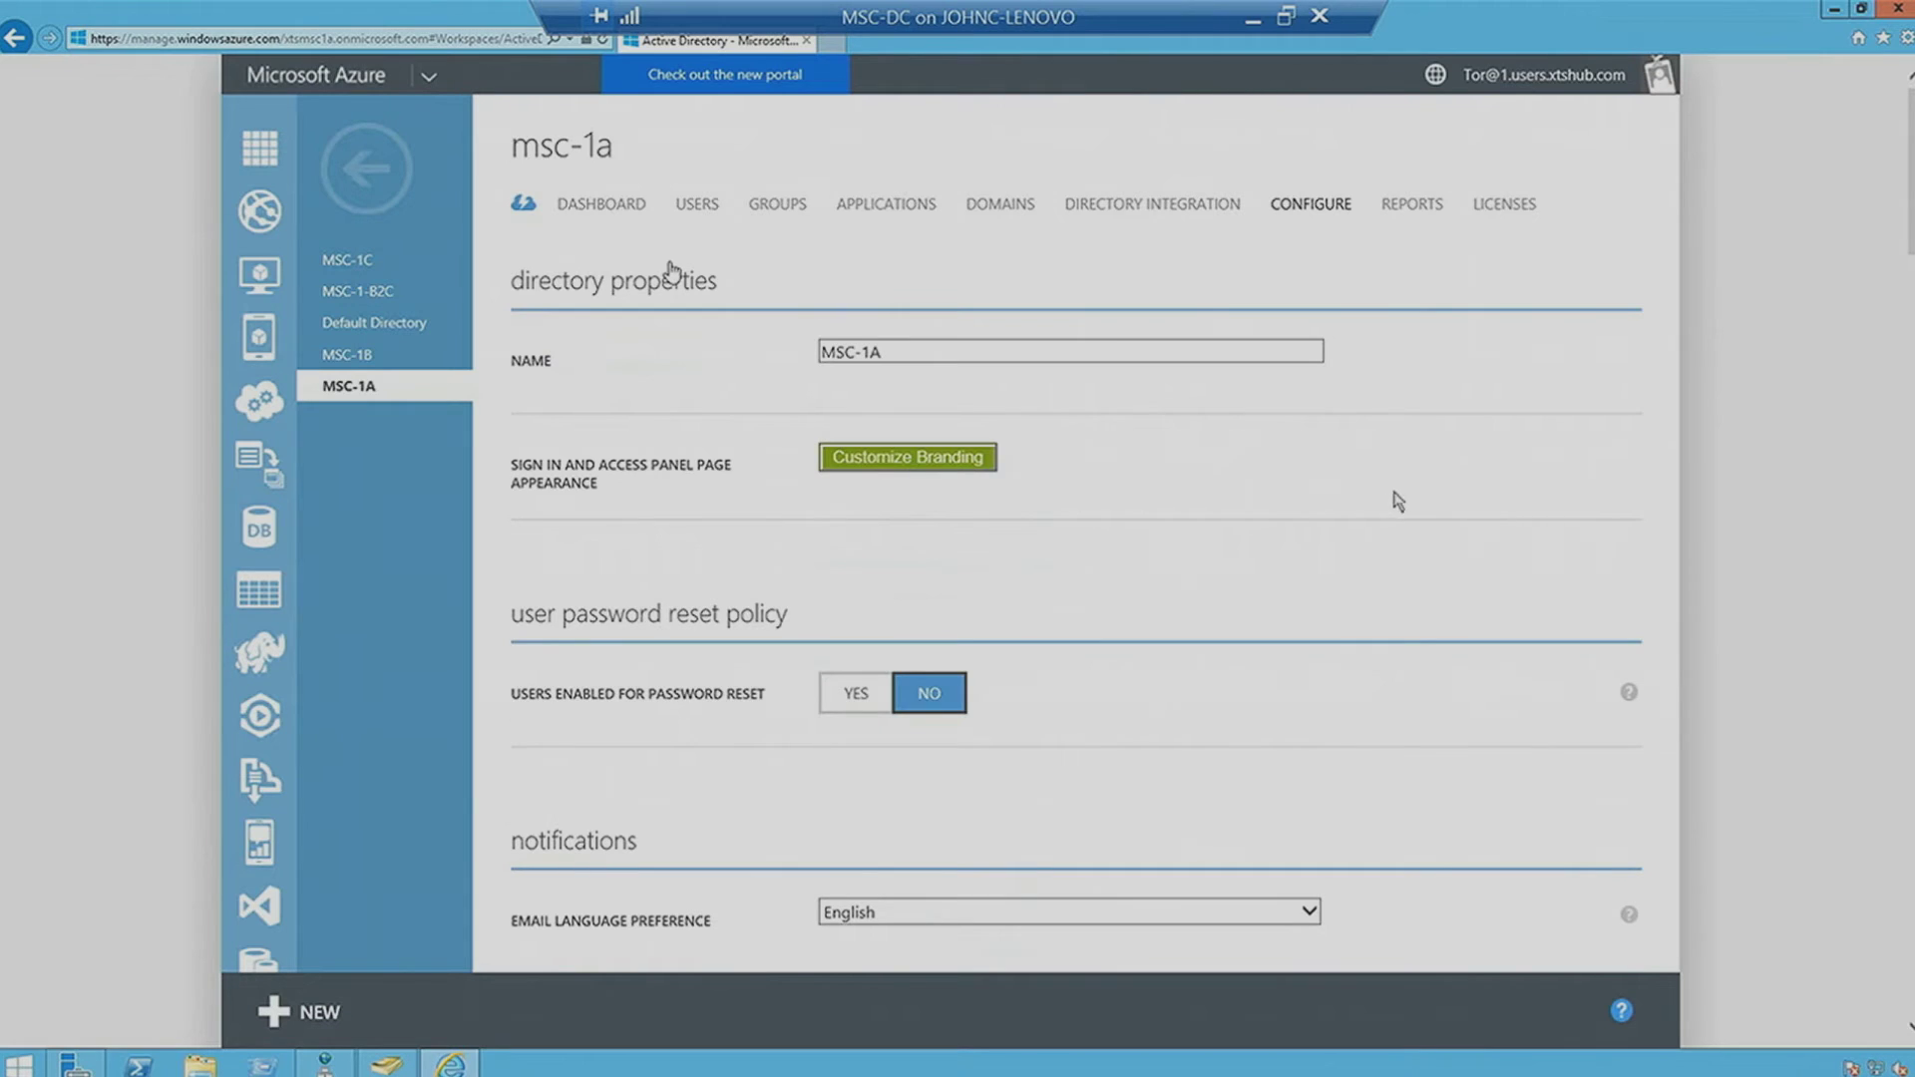
Step: Scroll the MSC-1A Configure page down to the enabled application proxy section
scroll(1396, 500, down, 5)
scroll(1389, 517, down, 10)
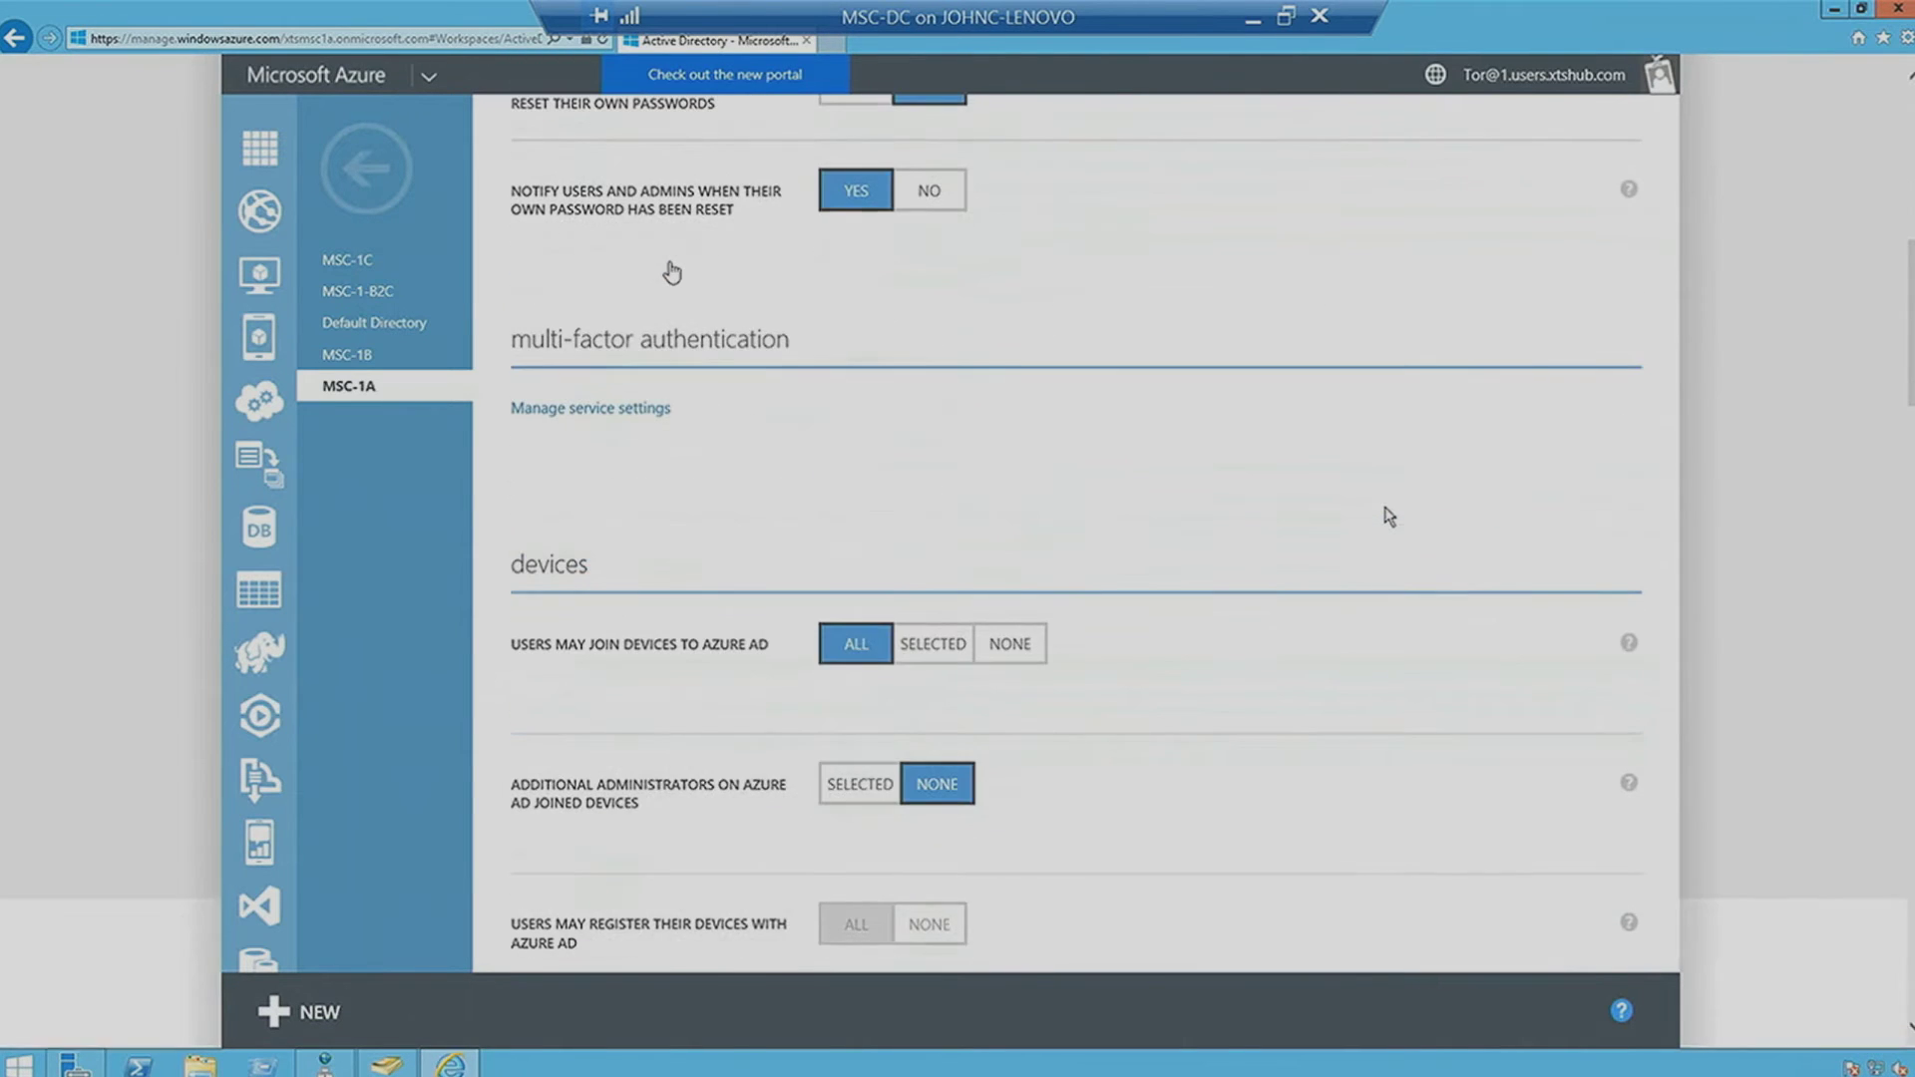
scroll(1388, 516, down, 10)
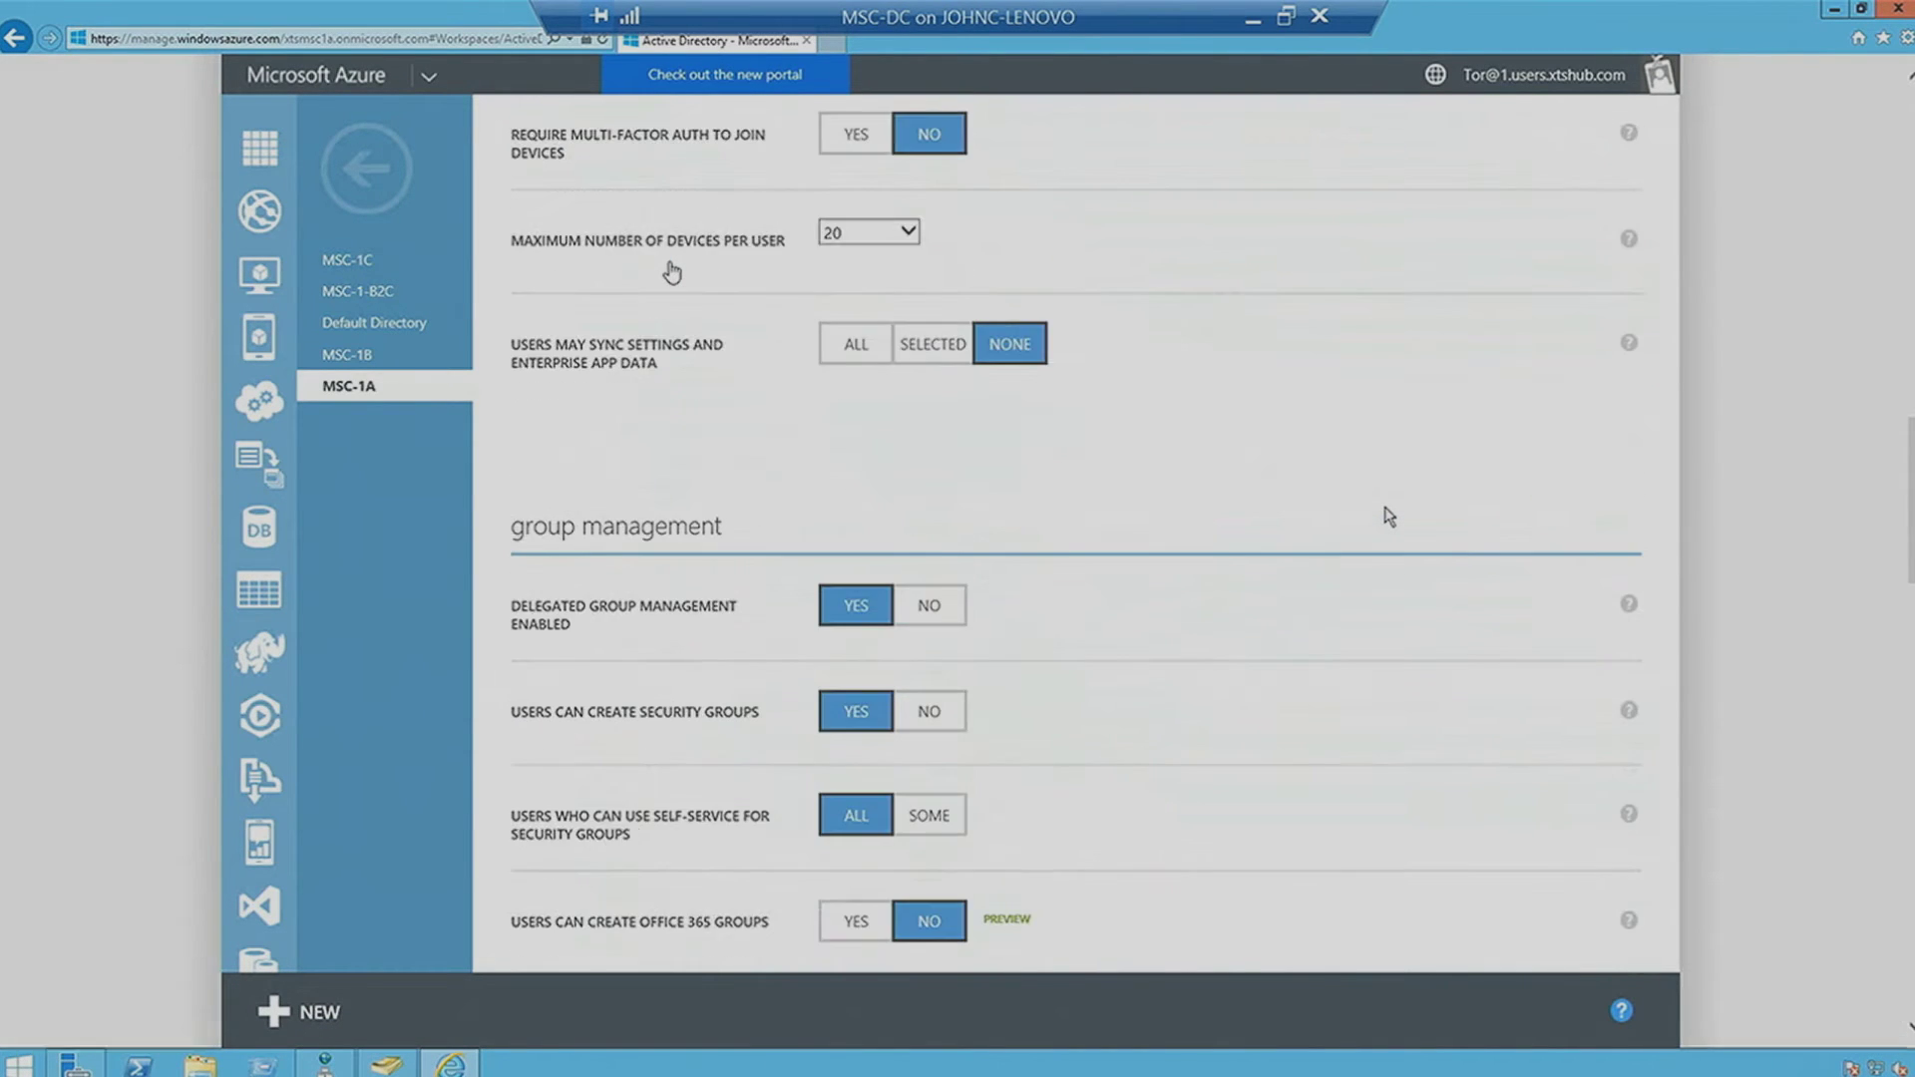
scroll(1389, 517, down, 5)
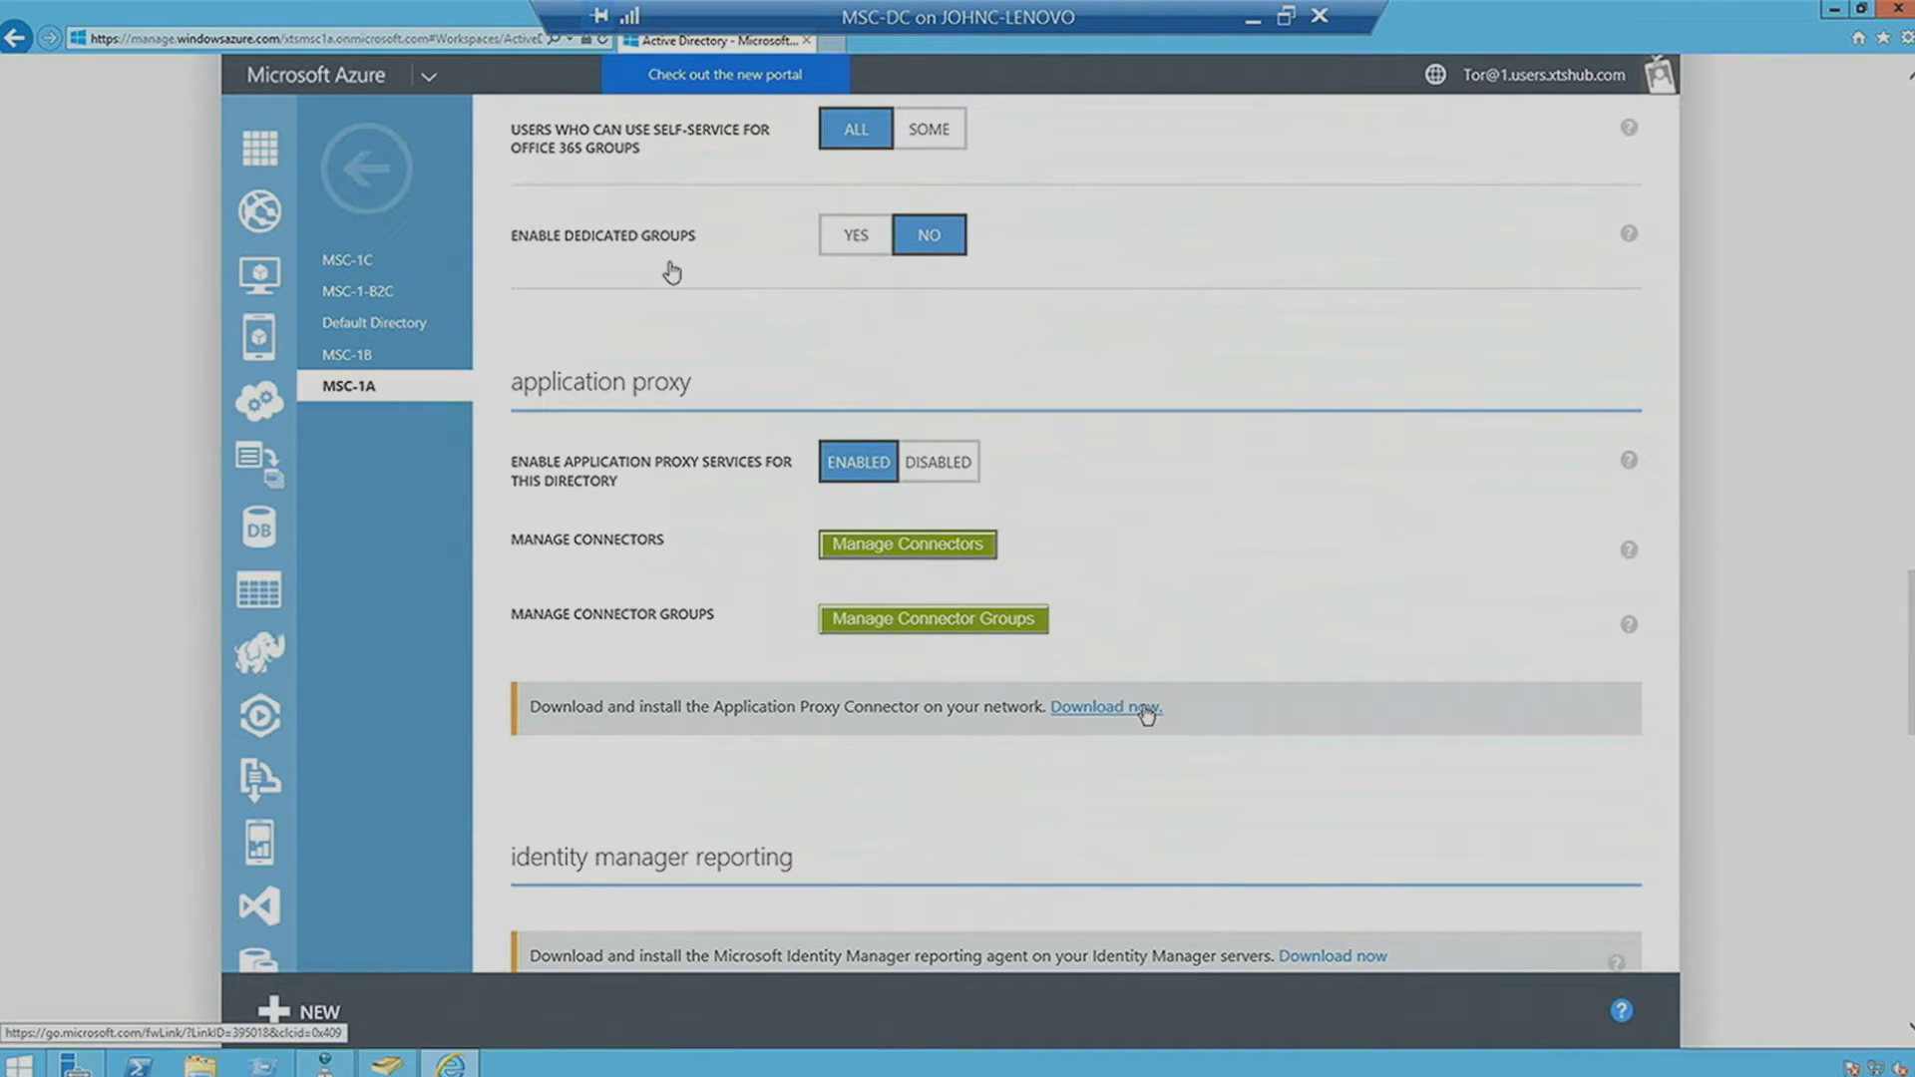
click(965, 551)
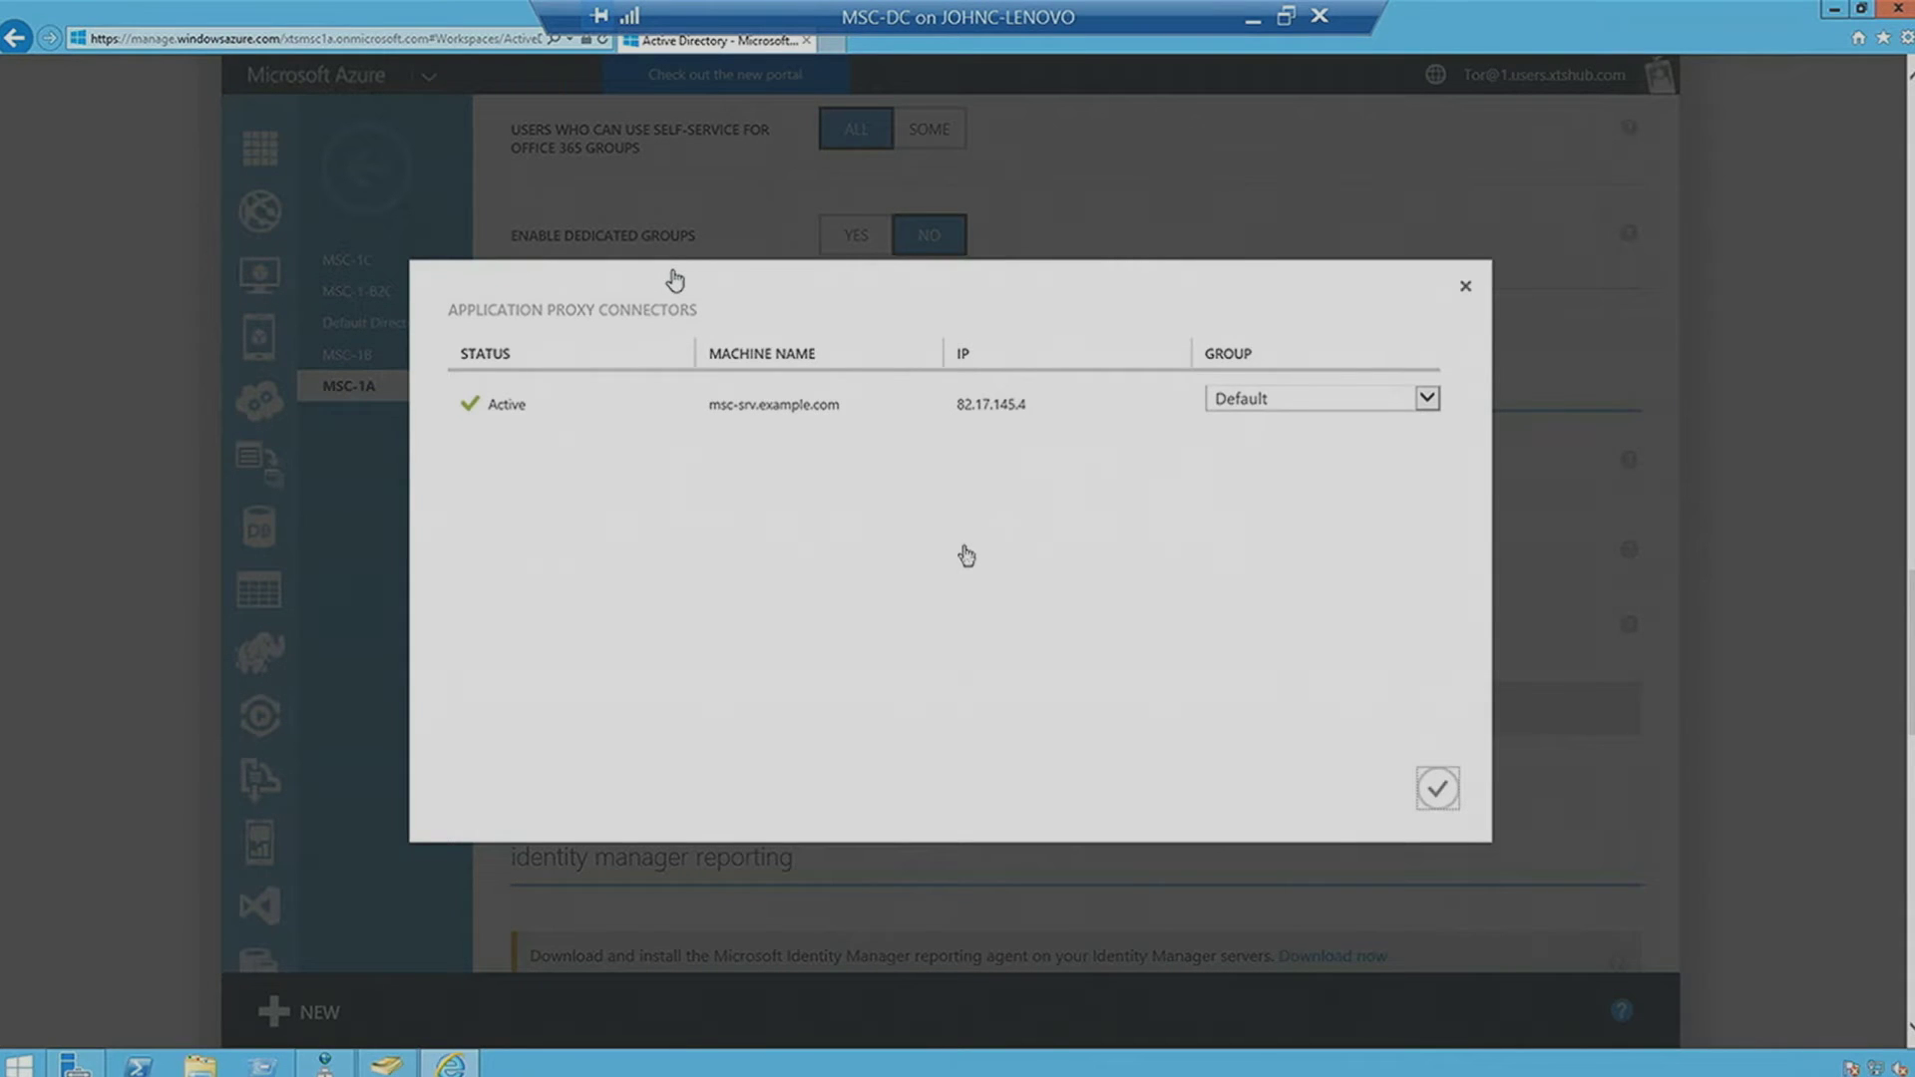
click(1466, 291)
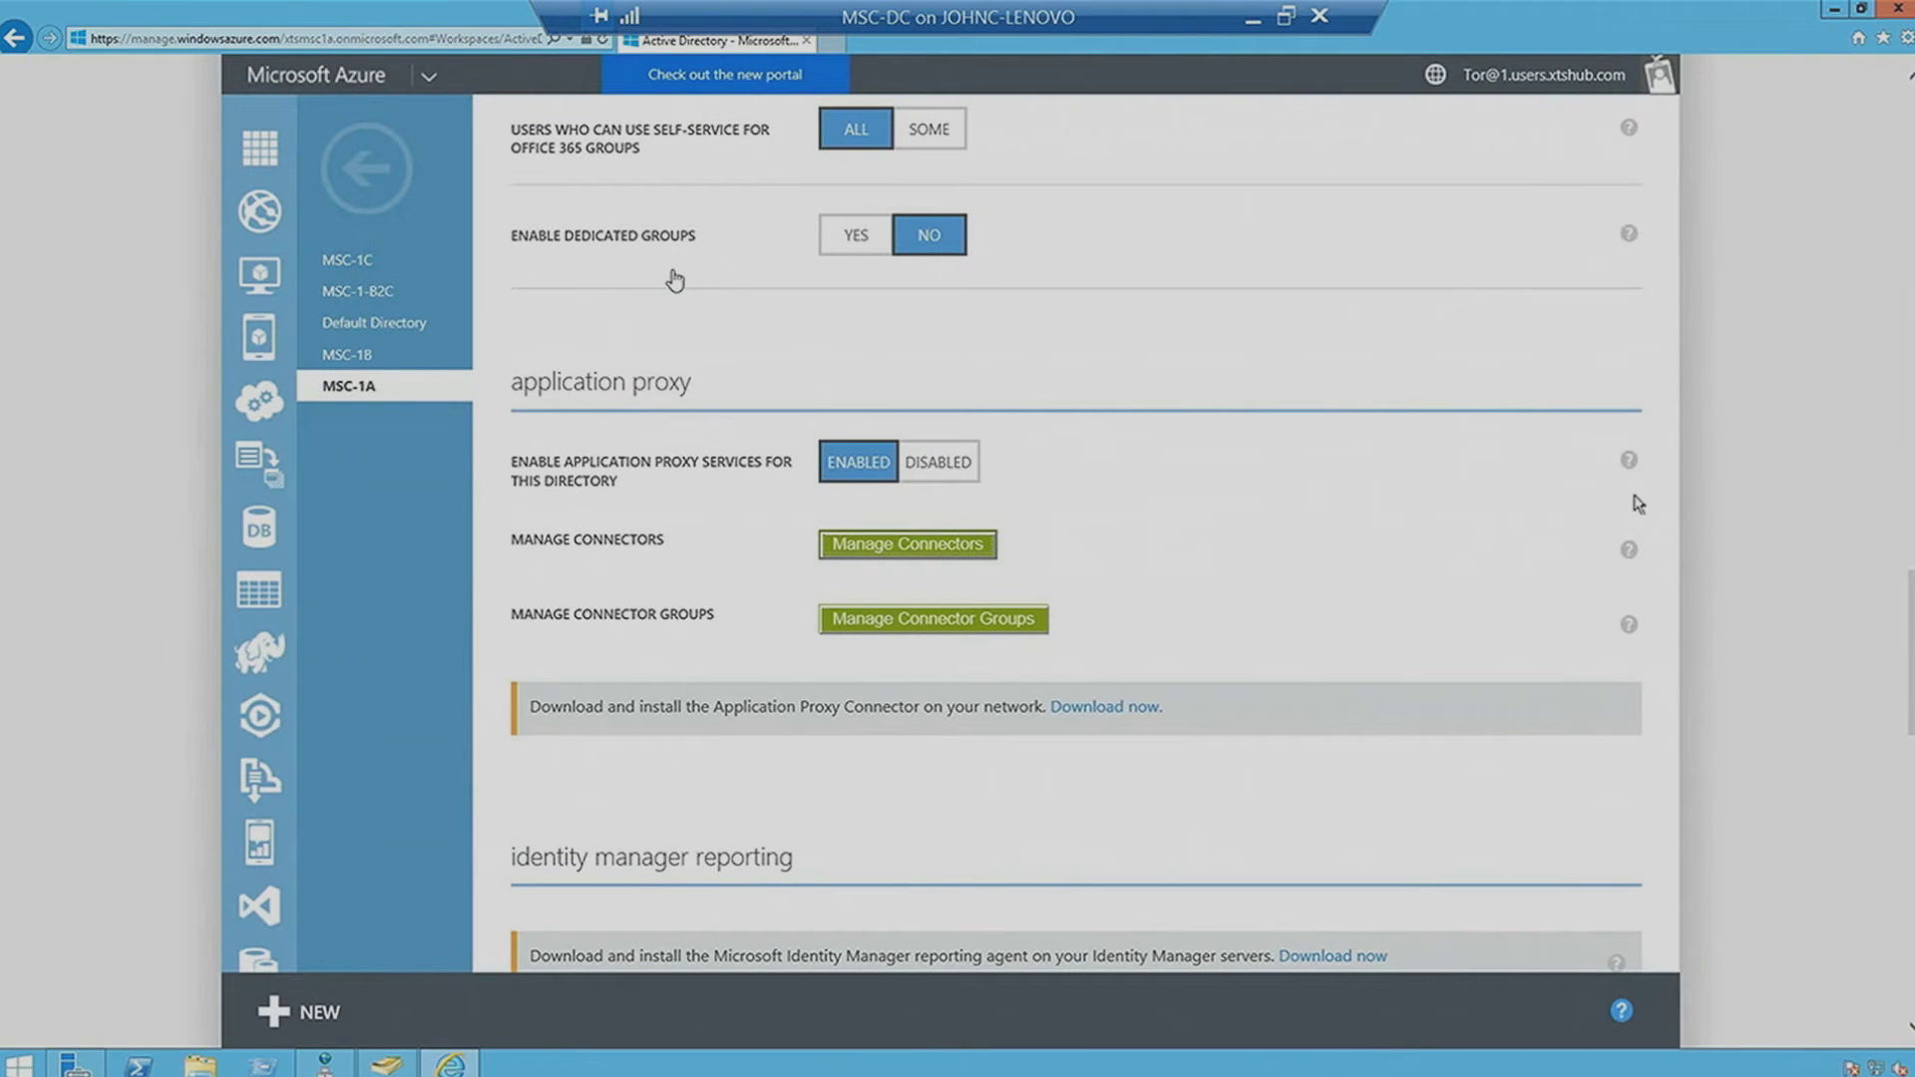
Step: On the MSC-SRV server, minimize IIS Manager and launch Computer Management
key(alt+Tab)
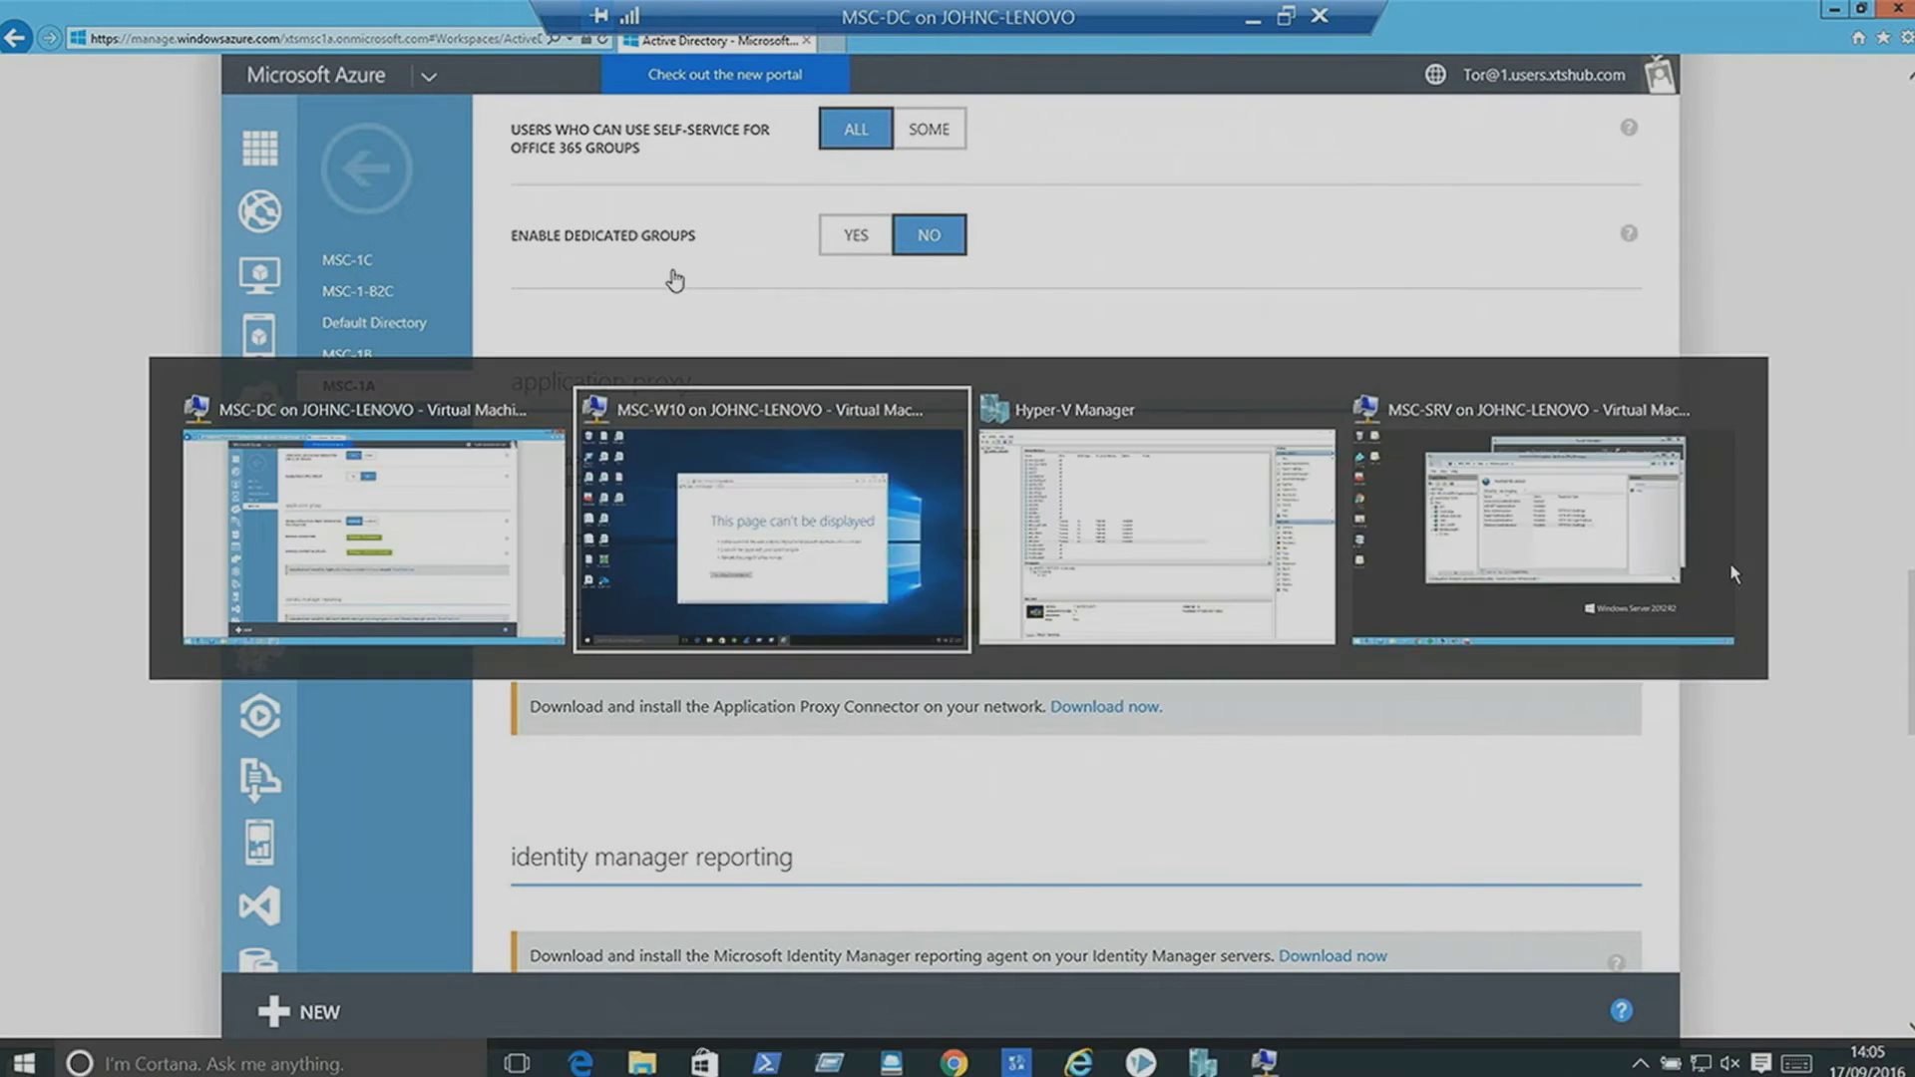
click(1729, 561)
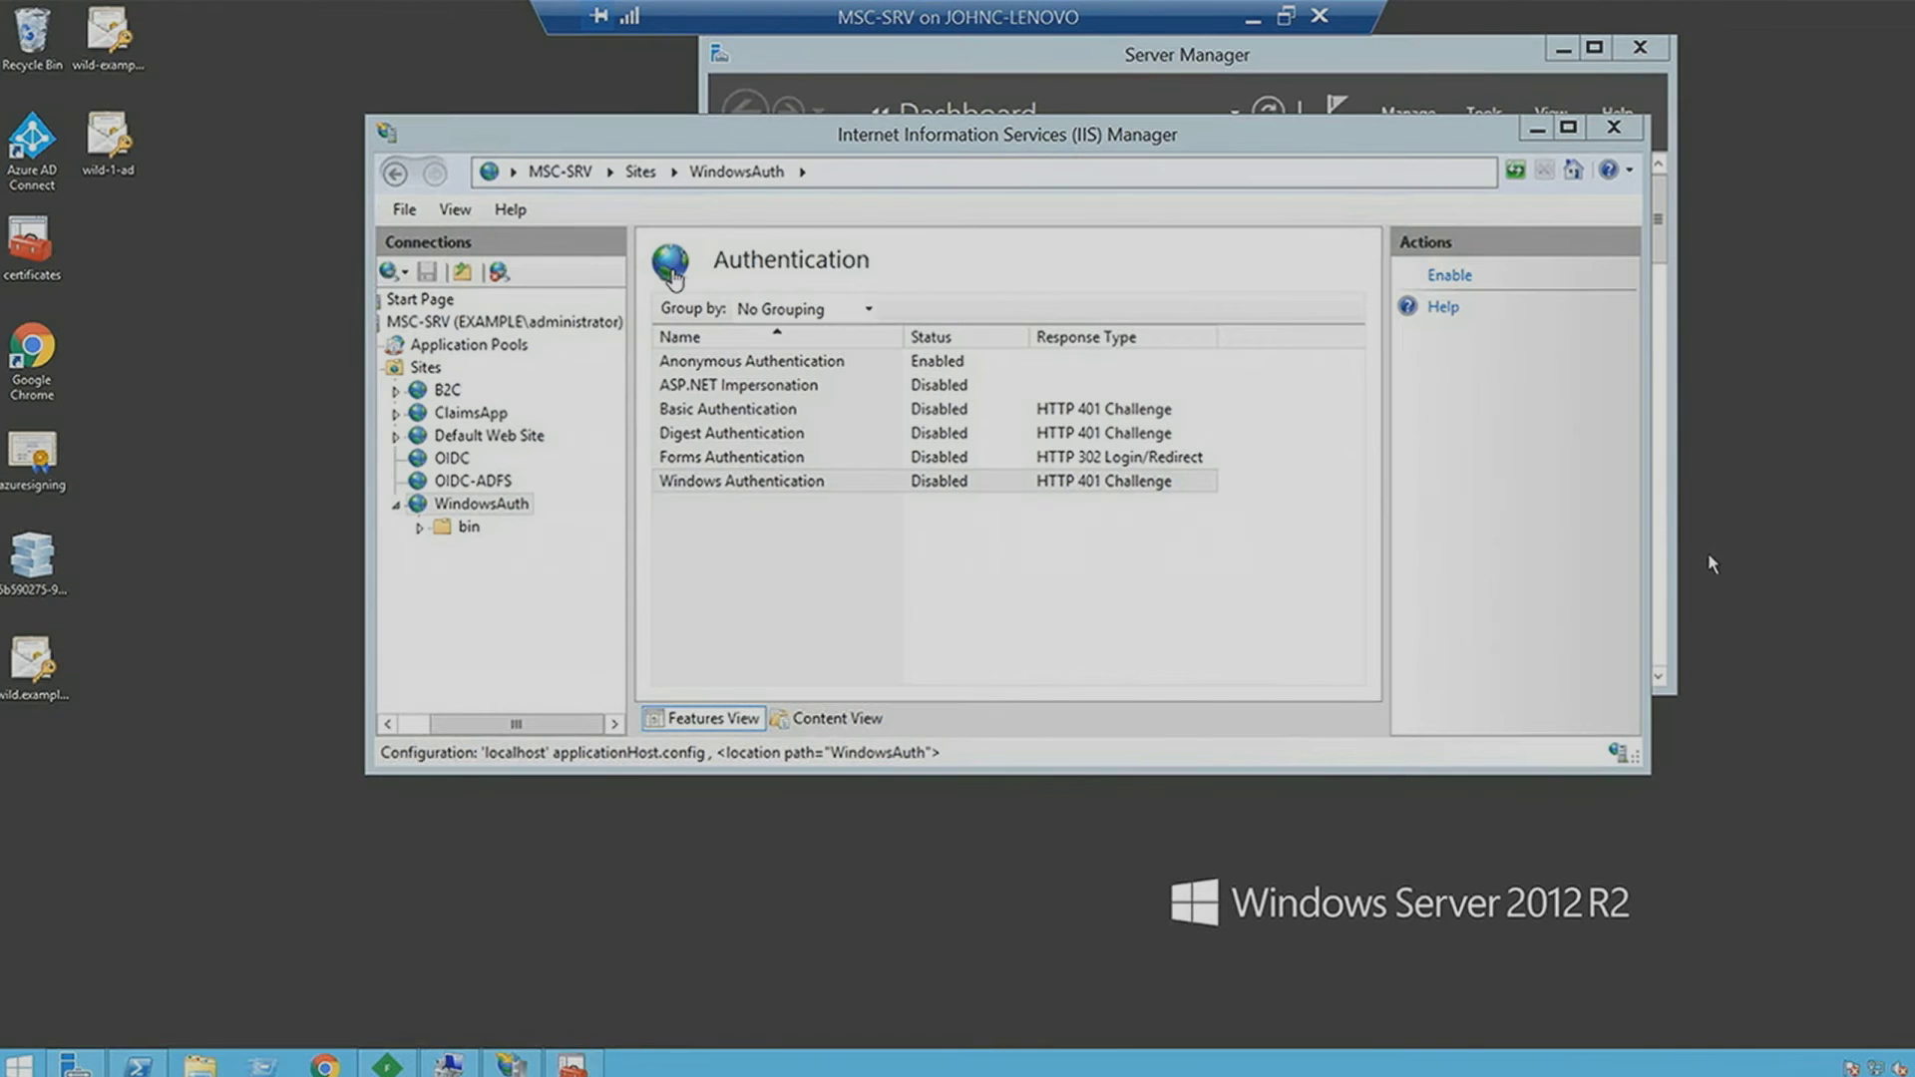
click(1537, 128)
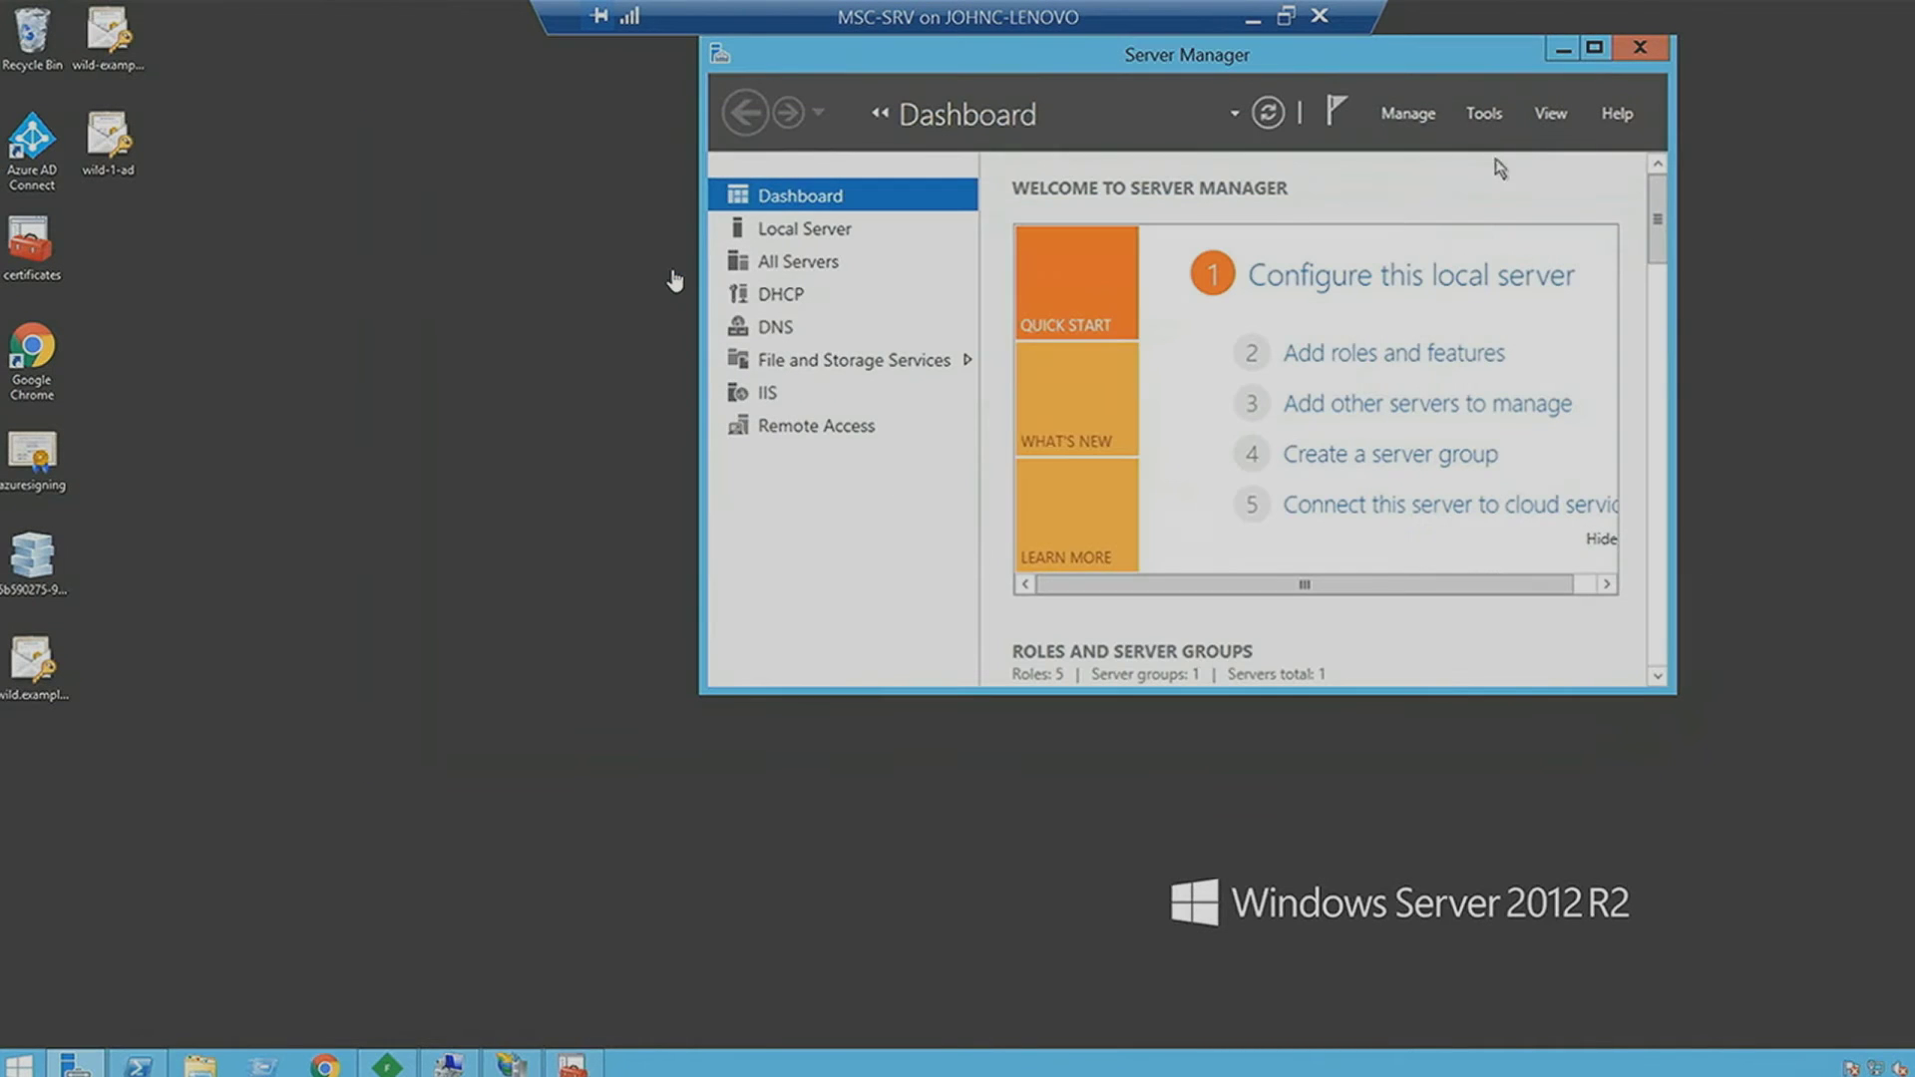
right_click(17, 1064)
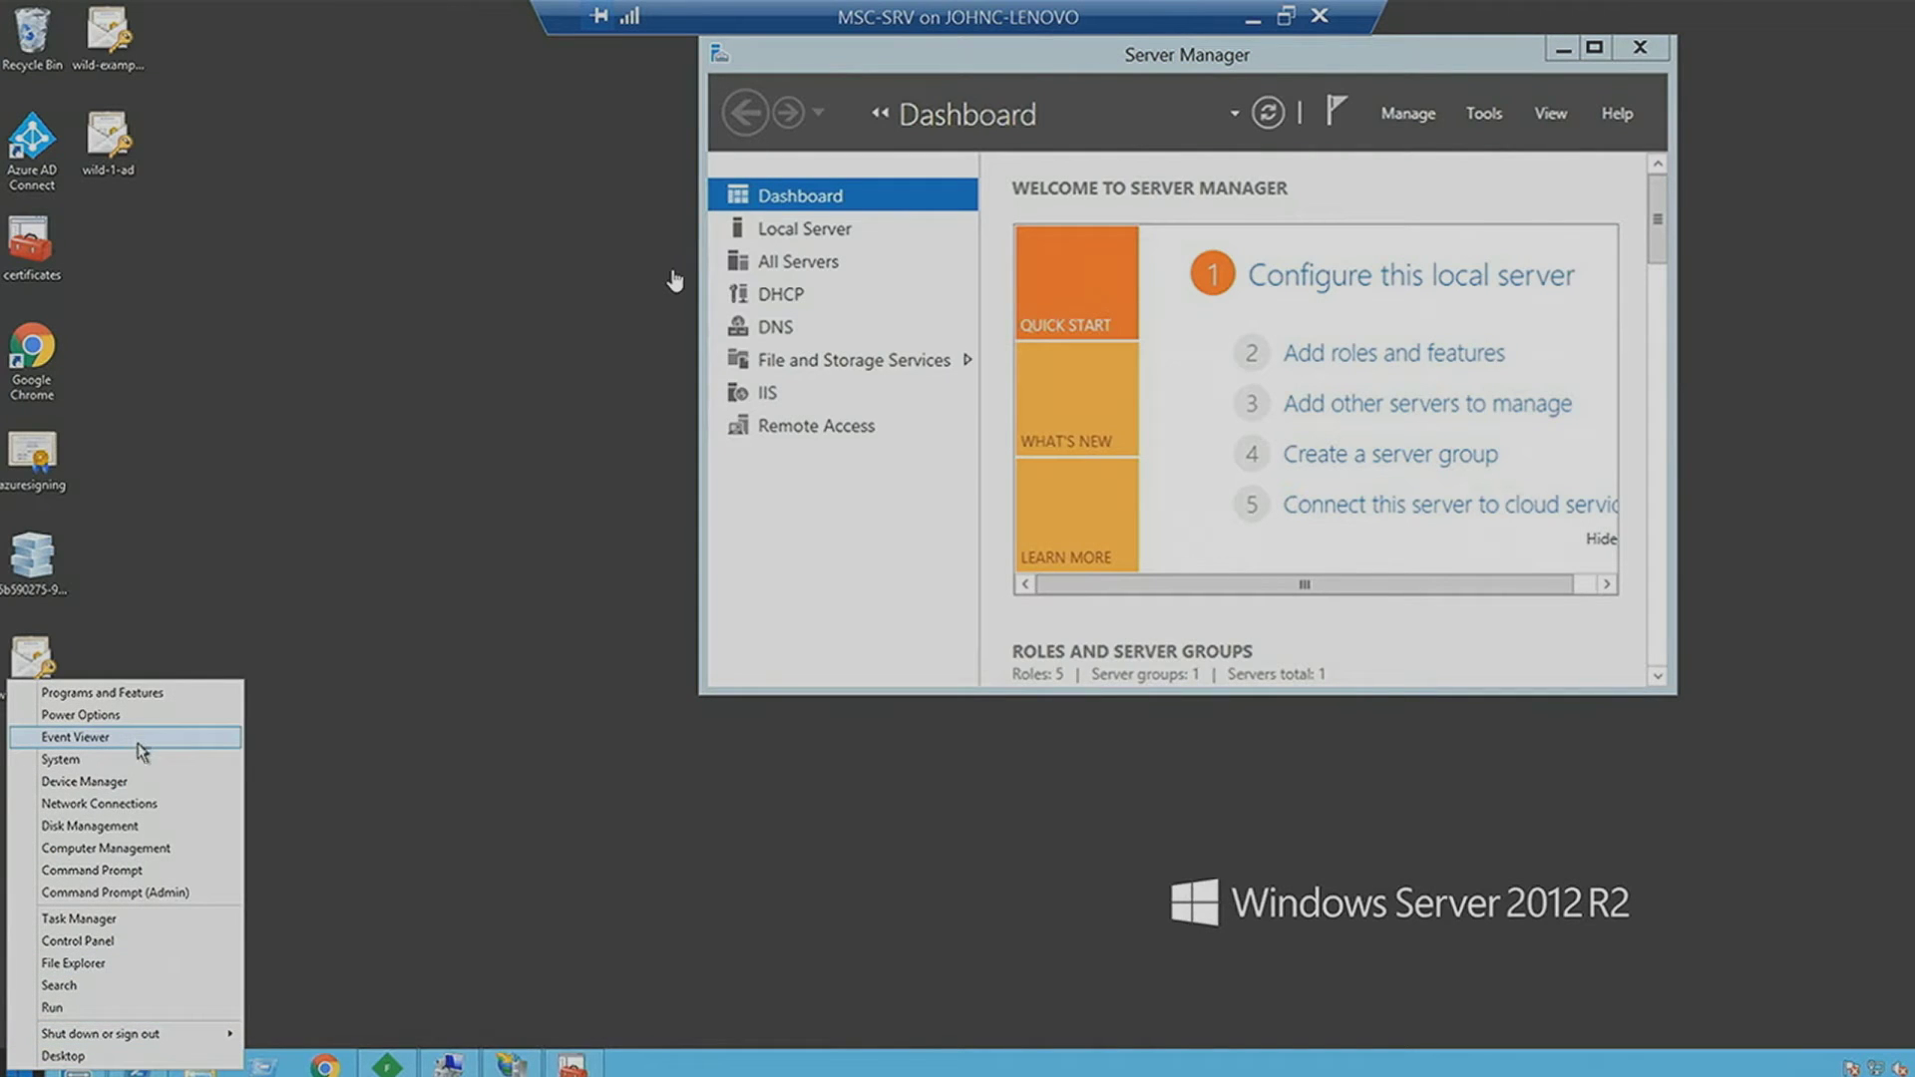
click(130, 848)
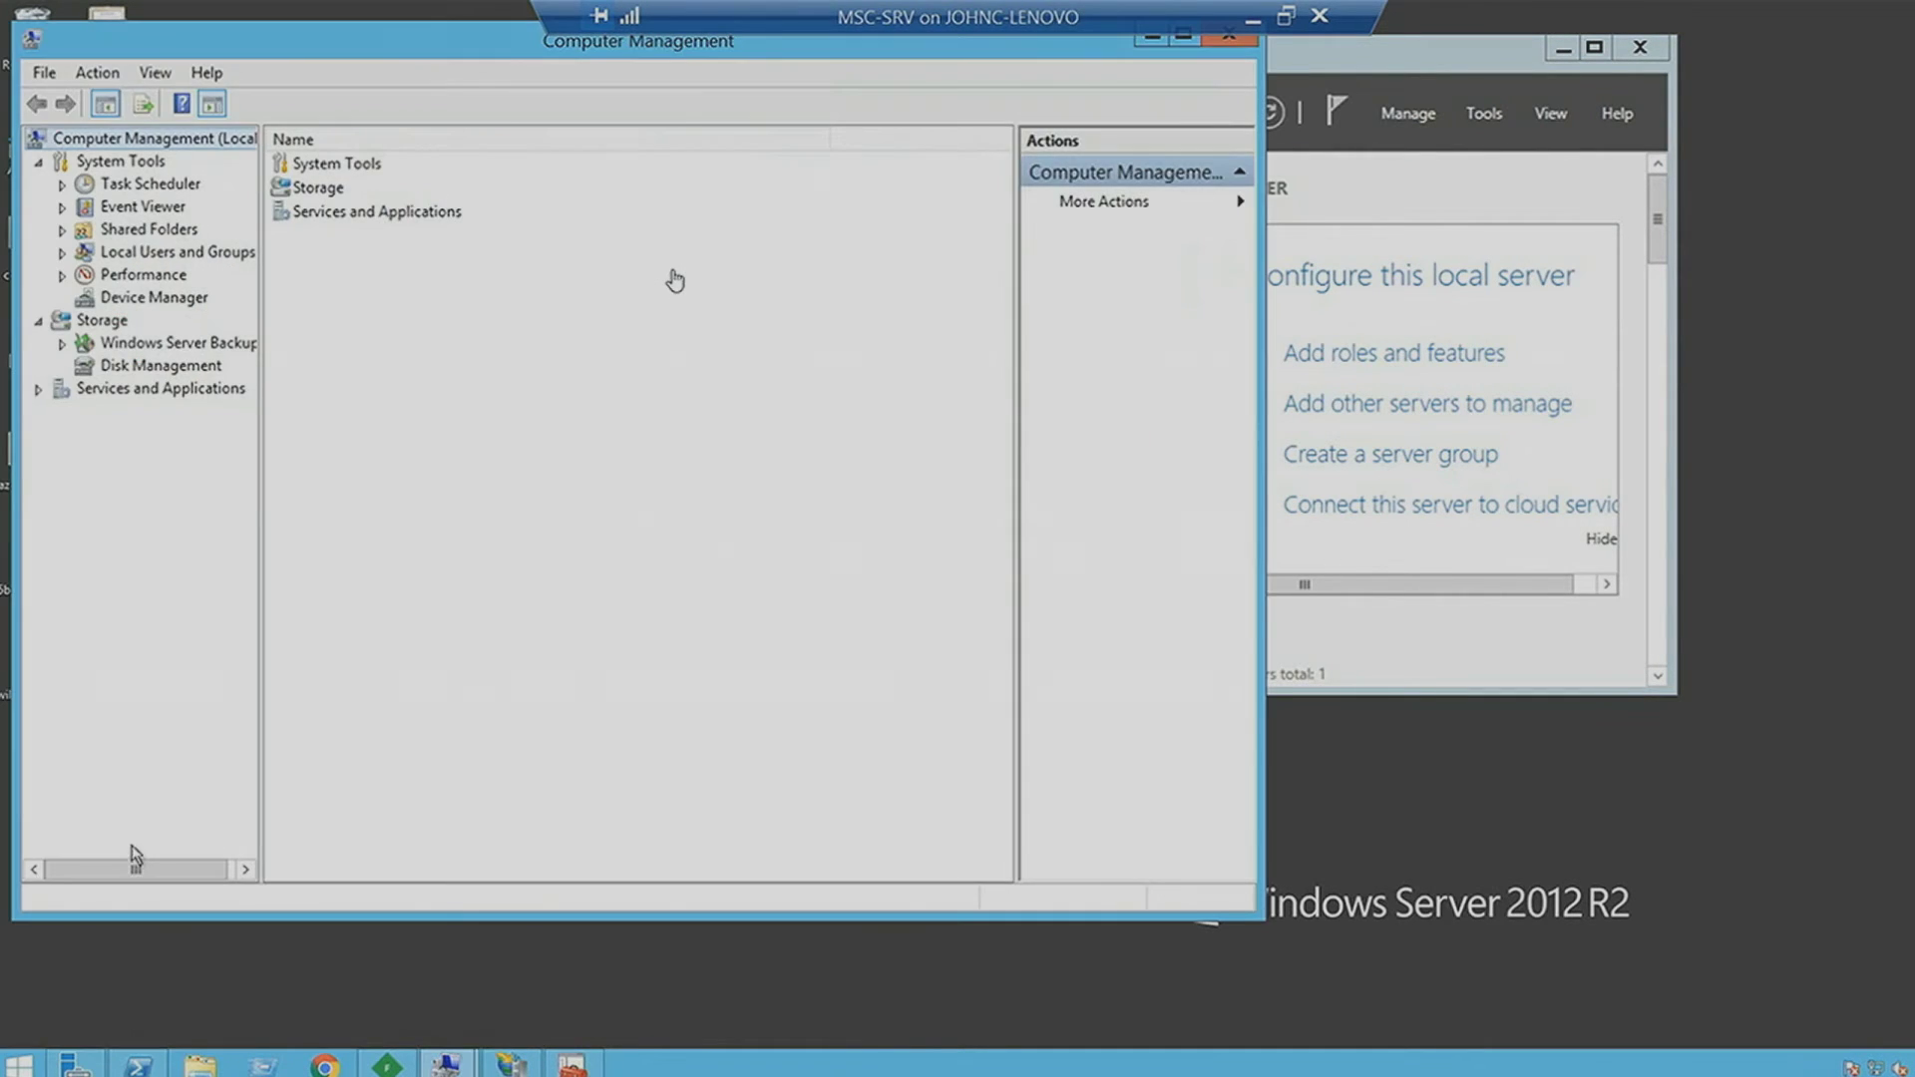
Step: Check that the AAD Application Proxy Connector and Connector Updater services are running
double_click(140, 387)
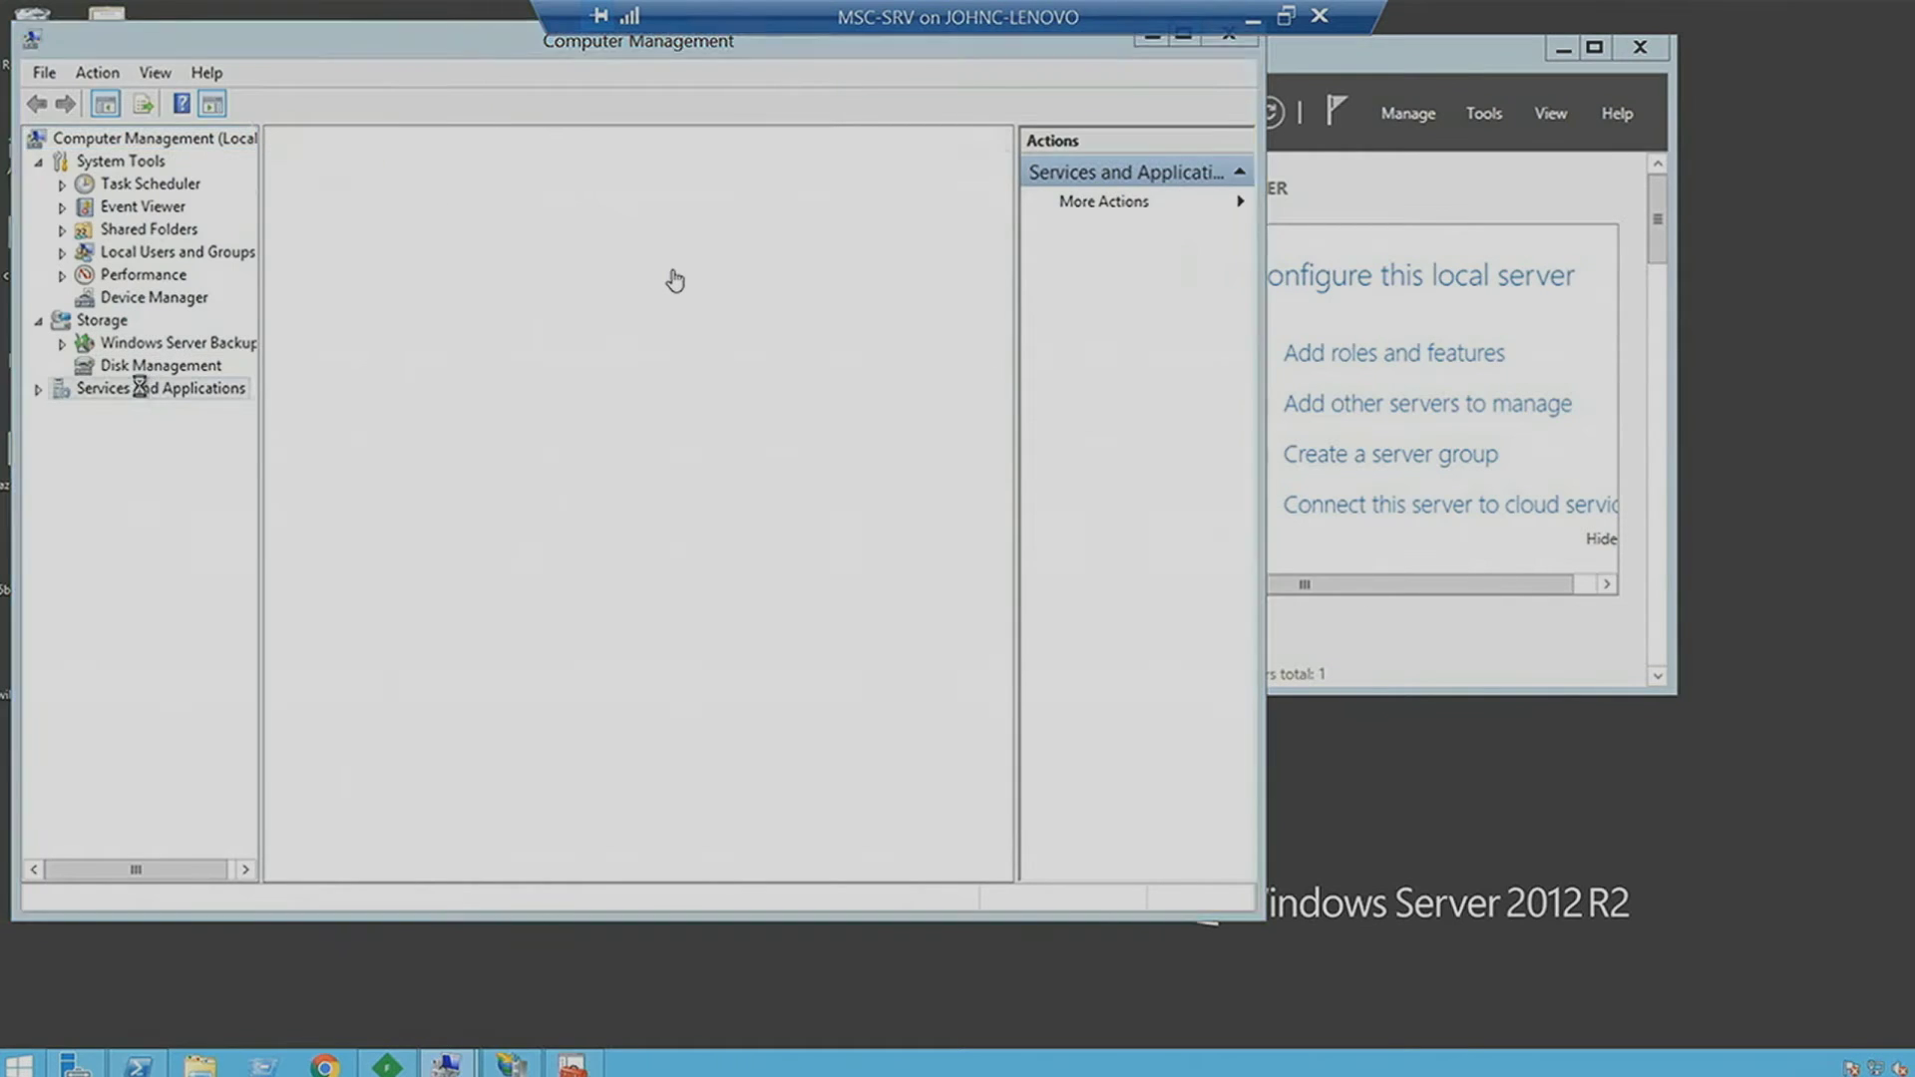
double_click(339, 235)
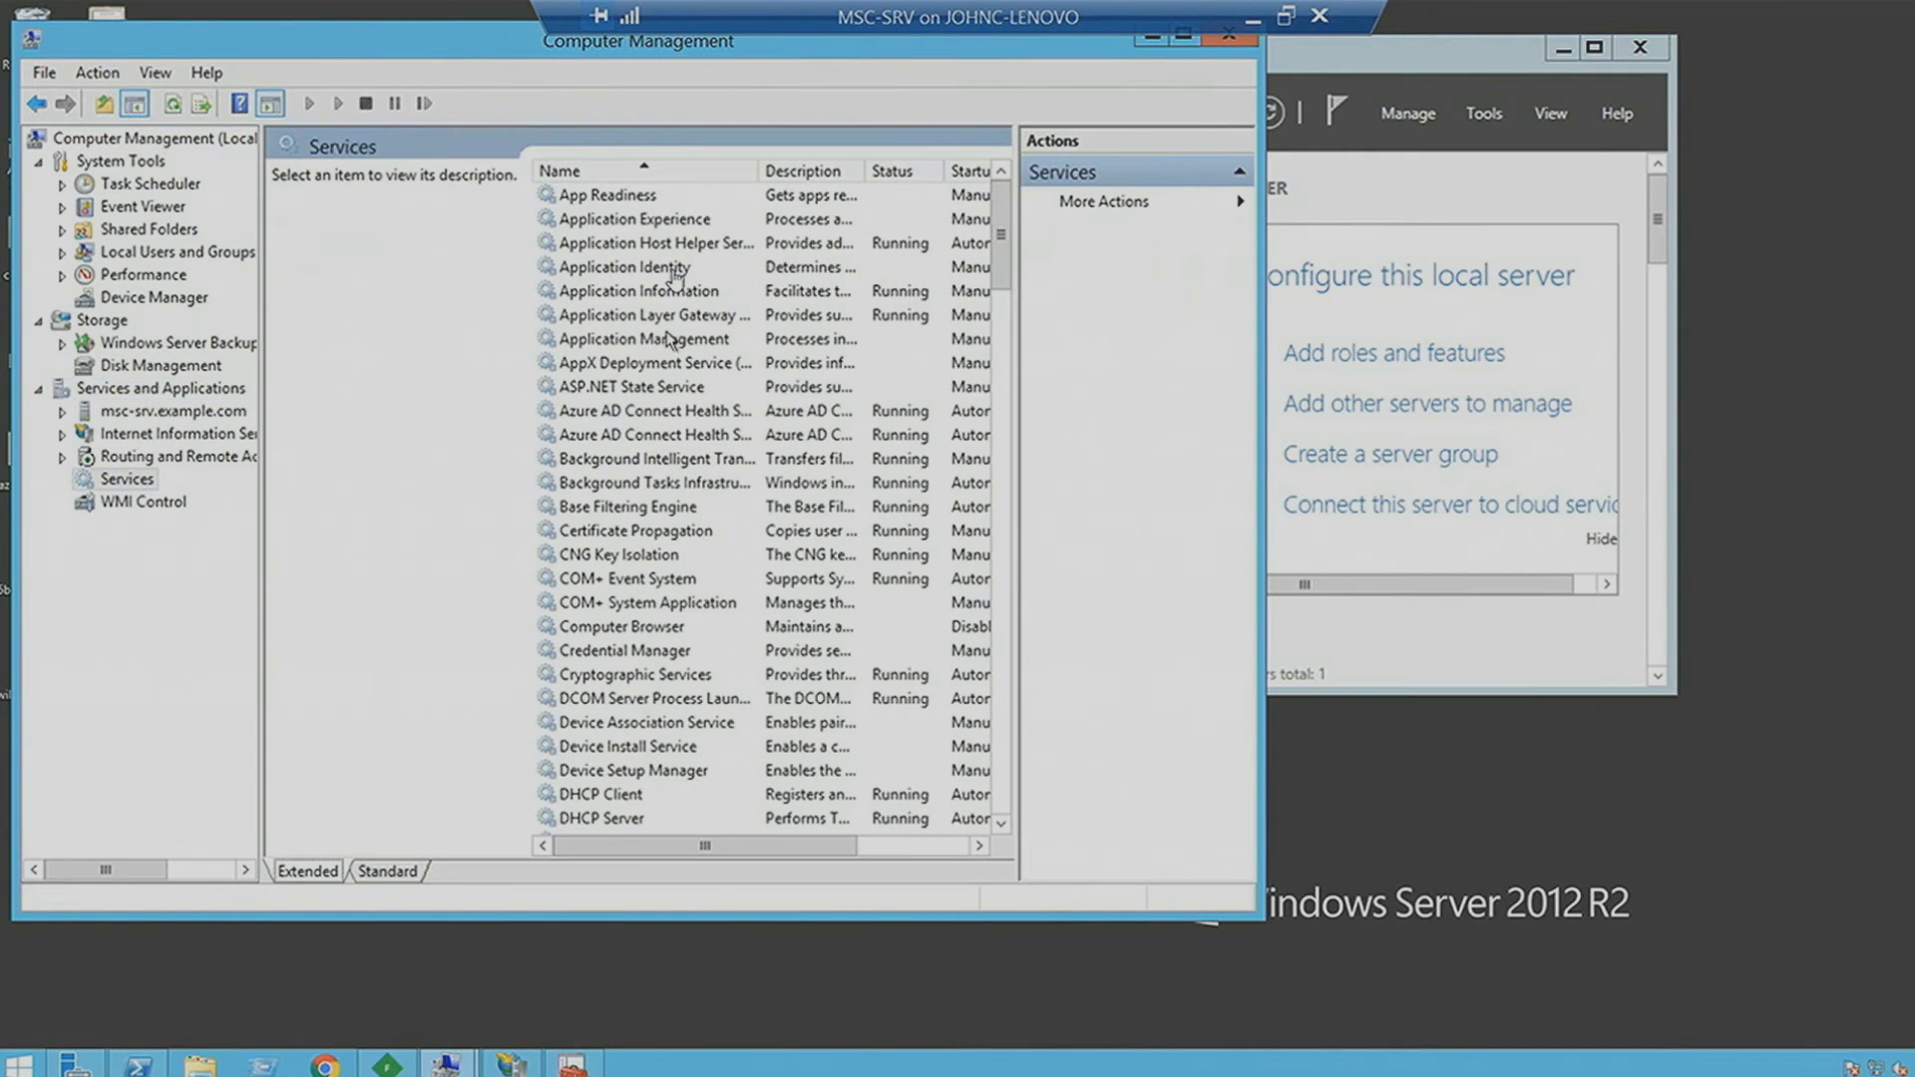
click(670, 339)
key(m)
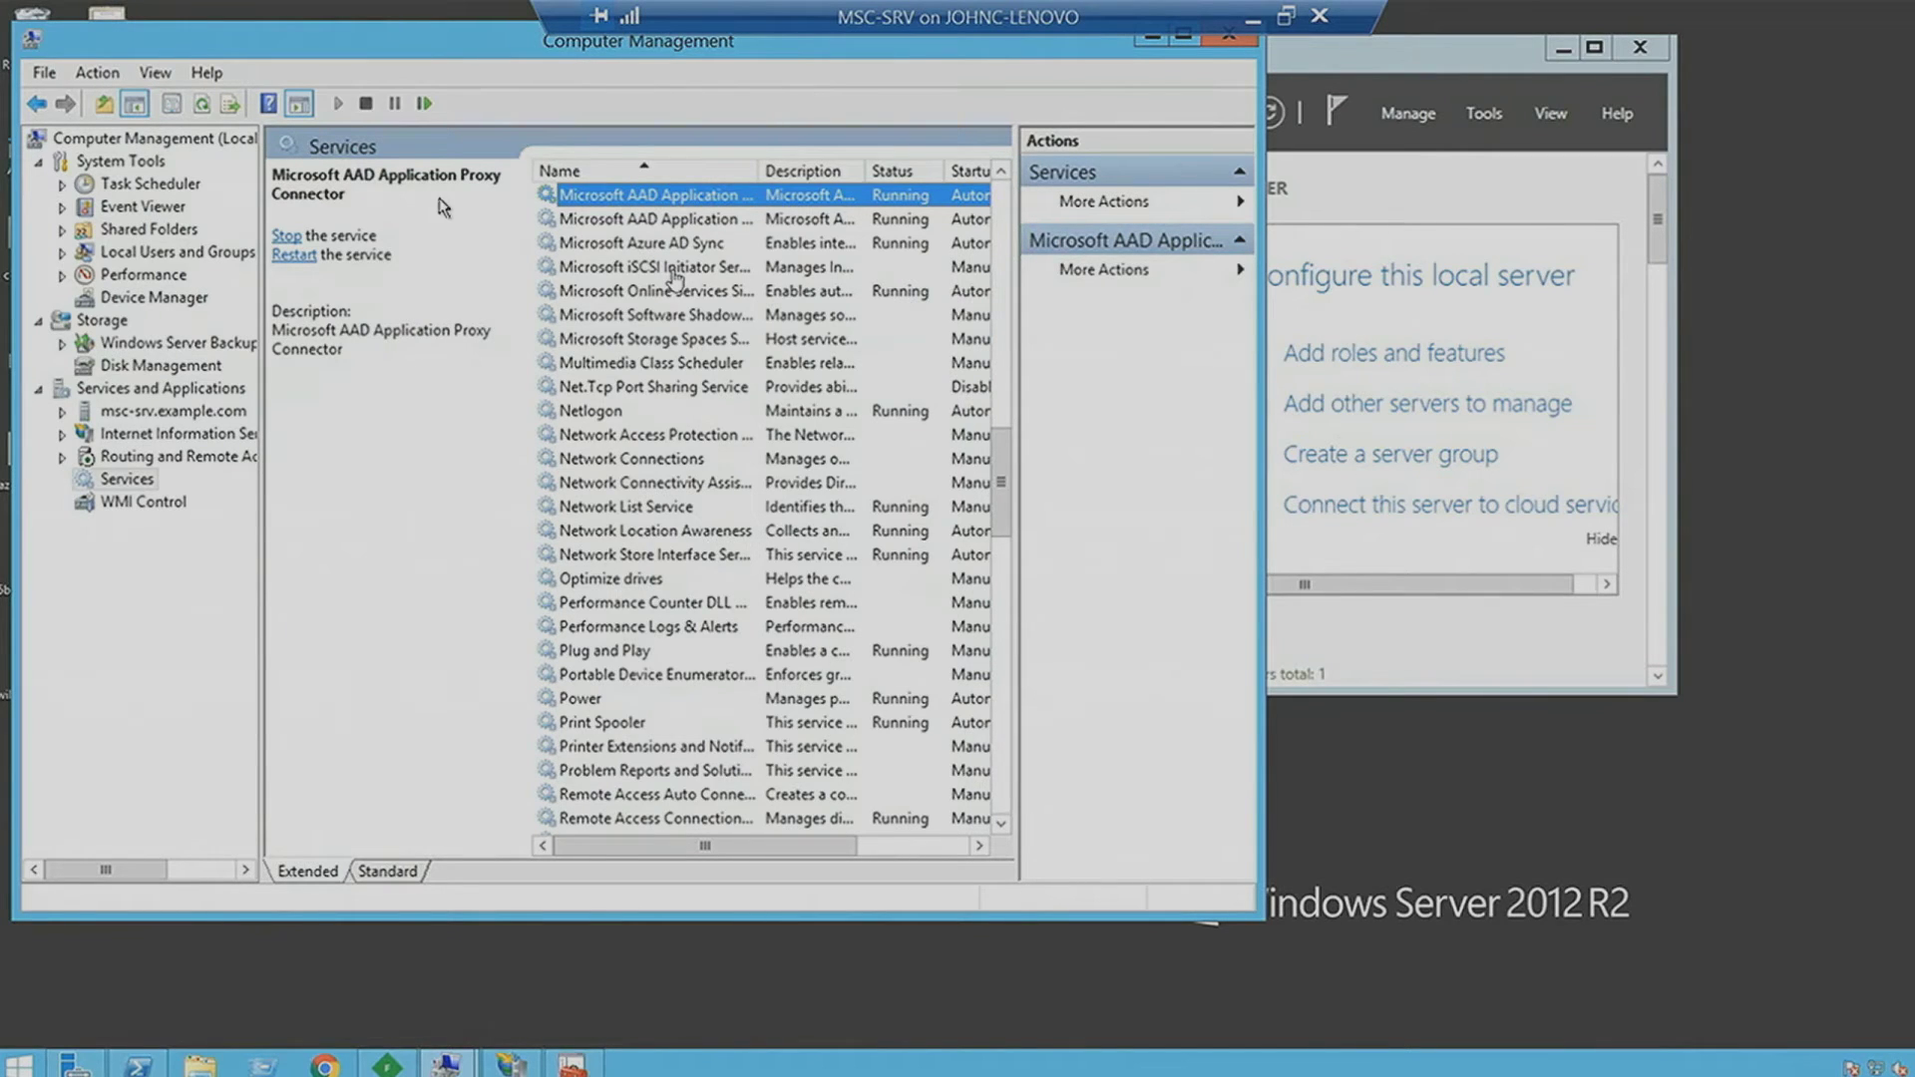
click(621, 224)
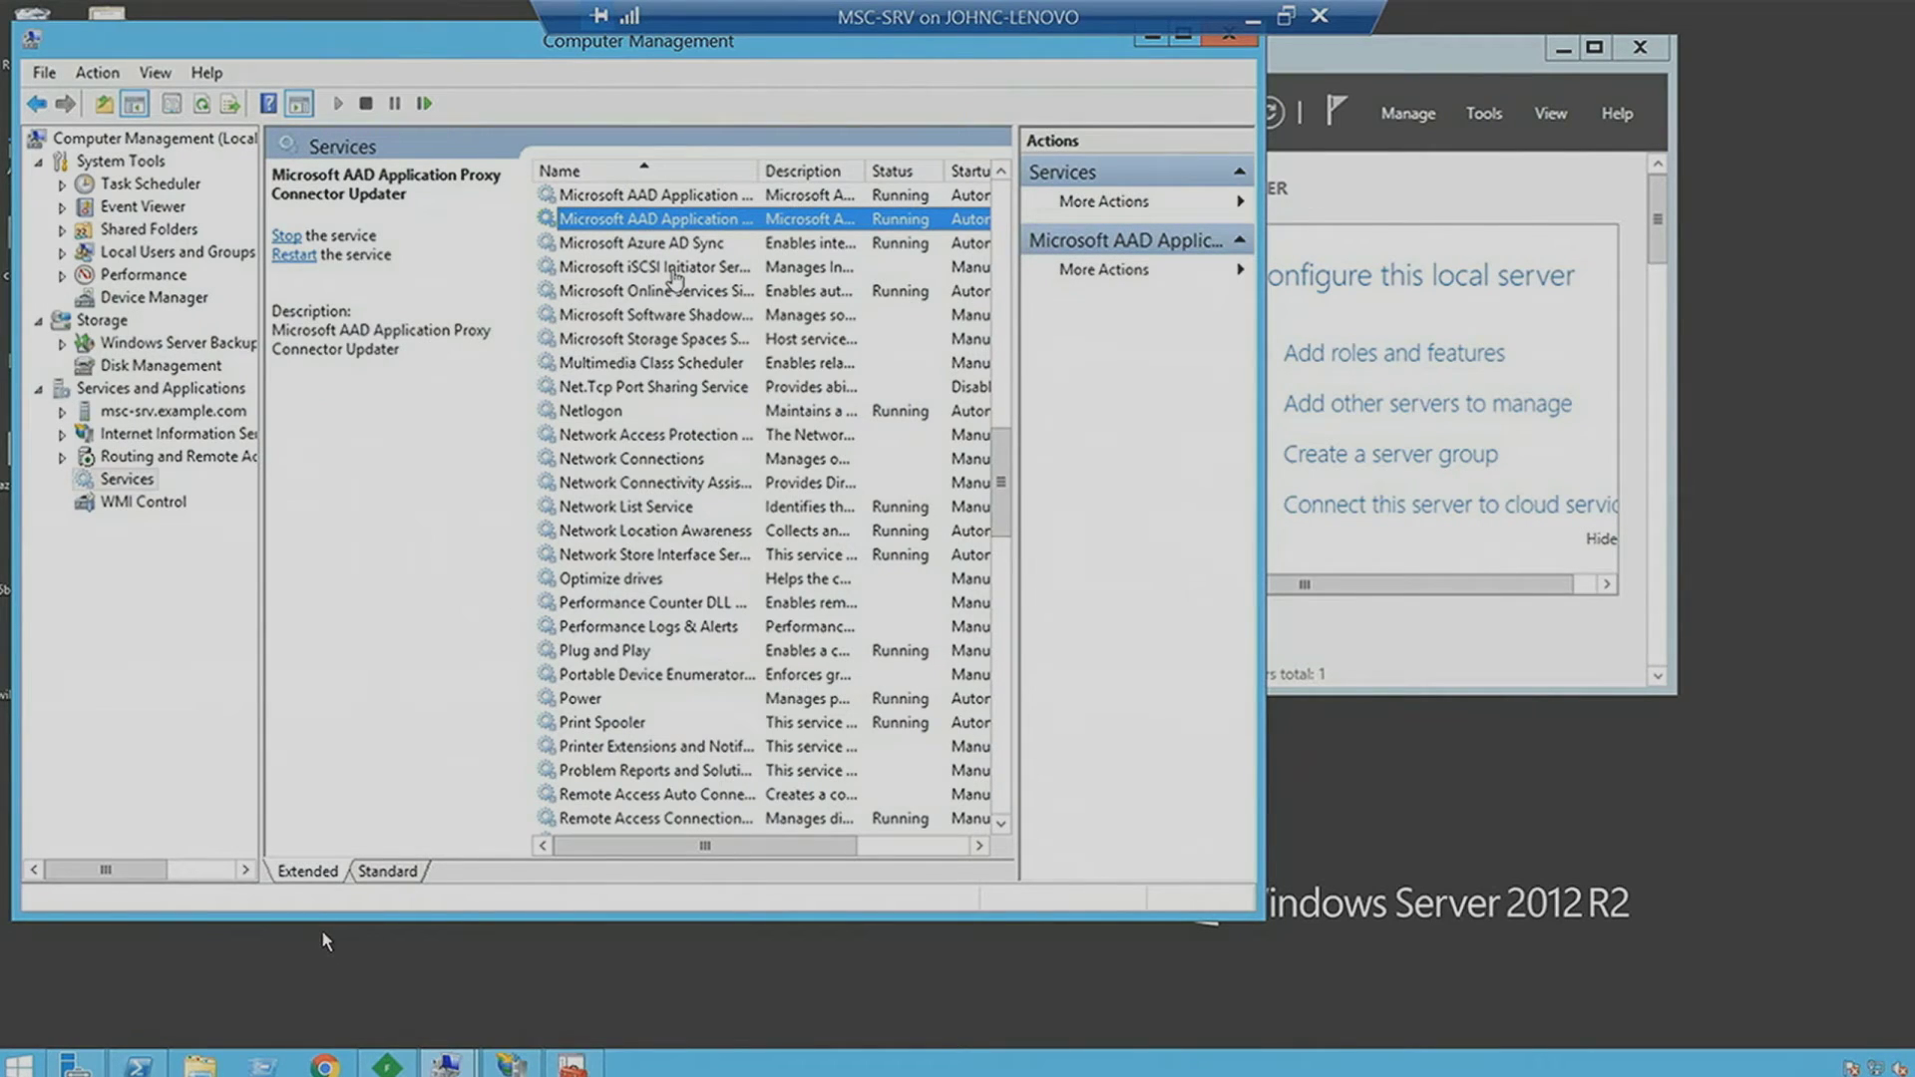
click(19, 1066)
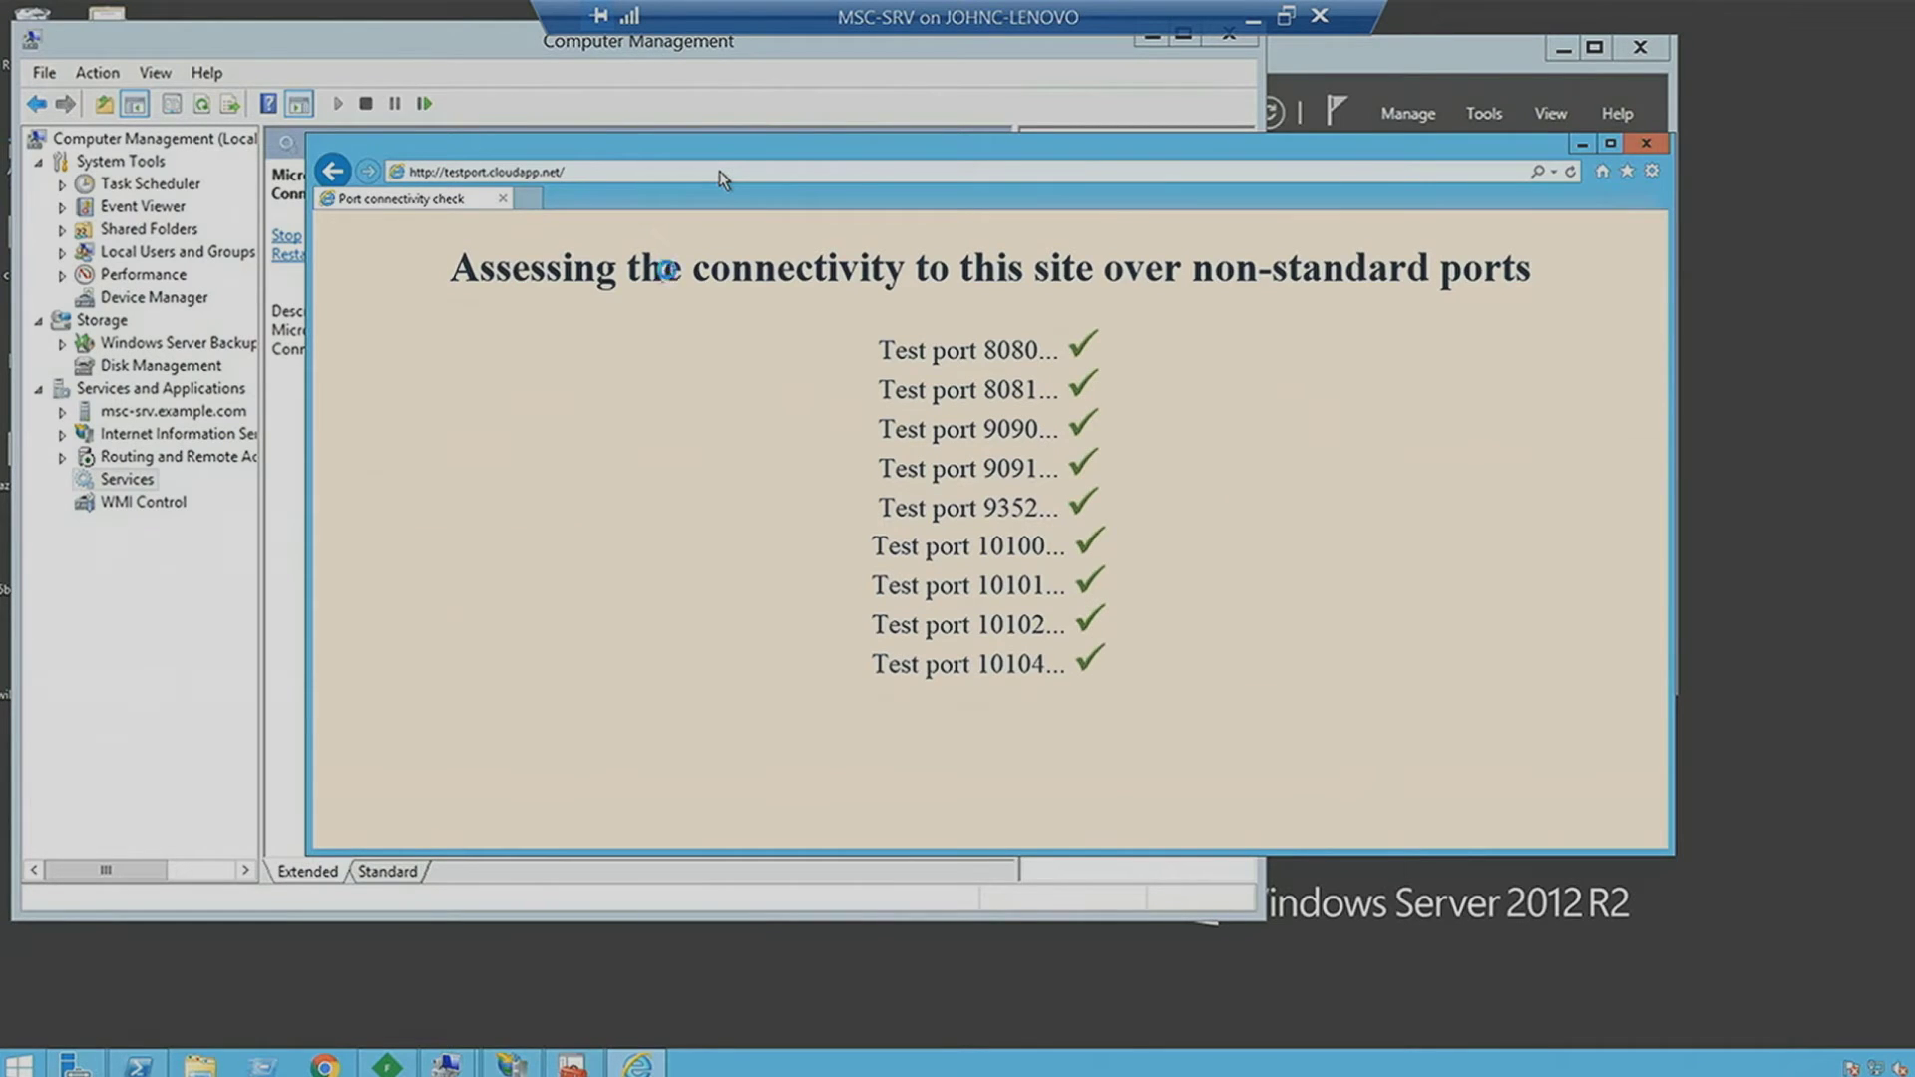
Step: Leave the all-passing port check on MSC-SRV and switch to the MSC-DC virtual machine
key(alt+Tab)
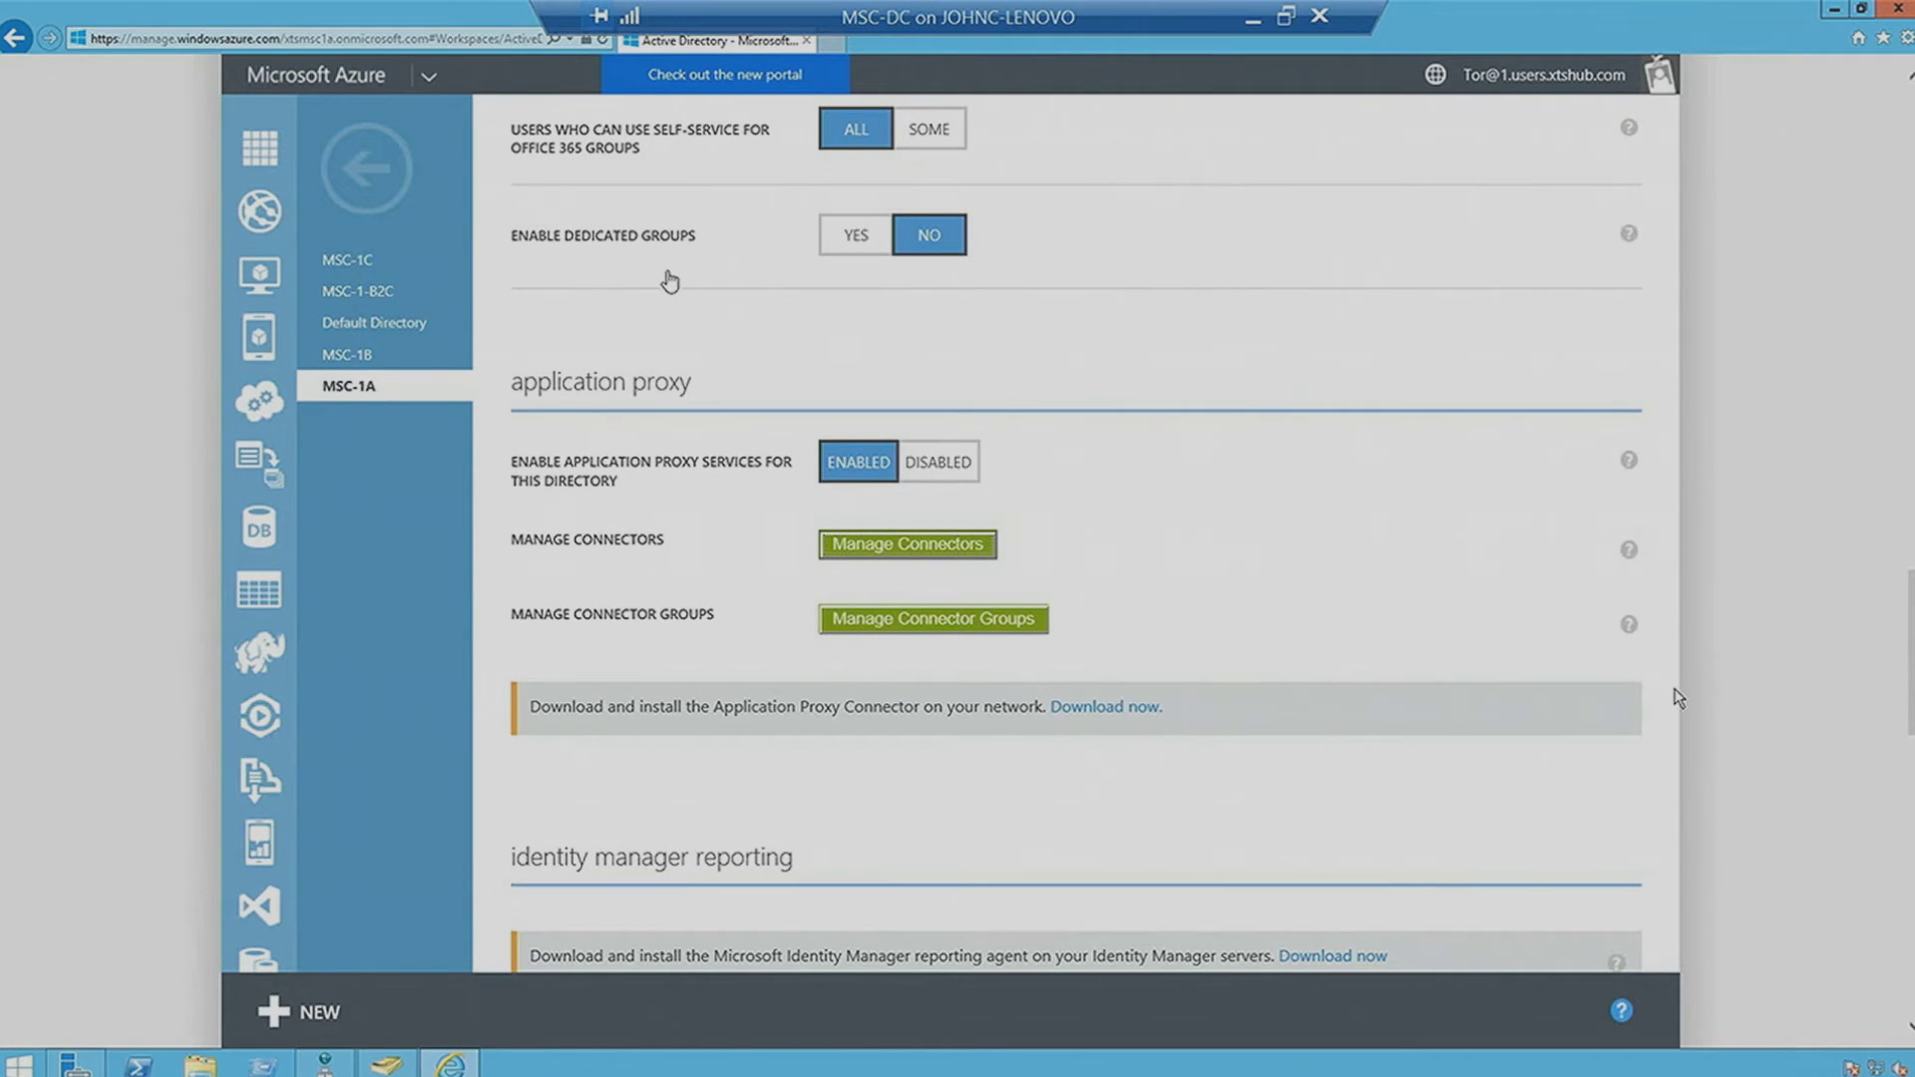
Step: Open the msc-1a directory's APPLICATIONS list and start adding a new application
scroll(1677, 698, up, 3)
scroll(1678, 698, up, 10)
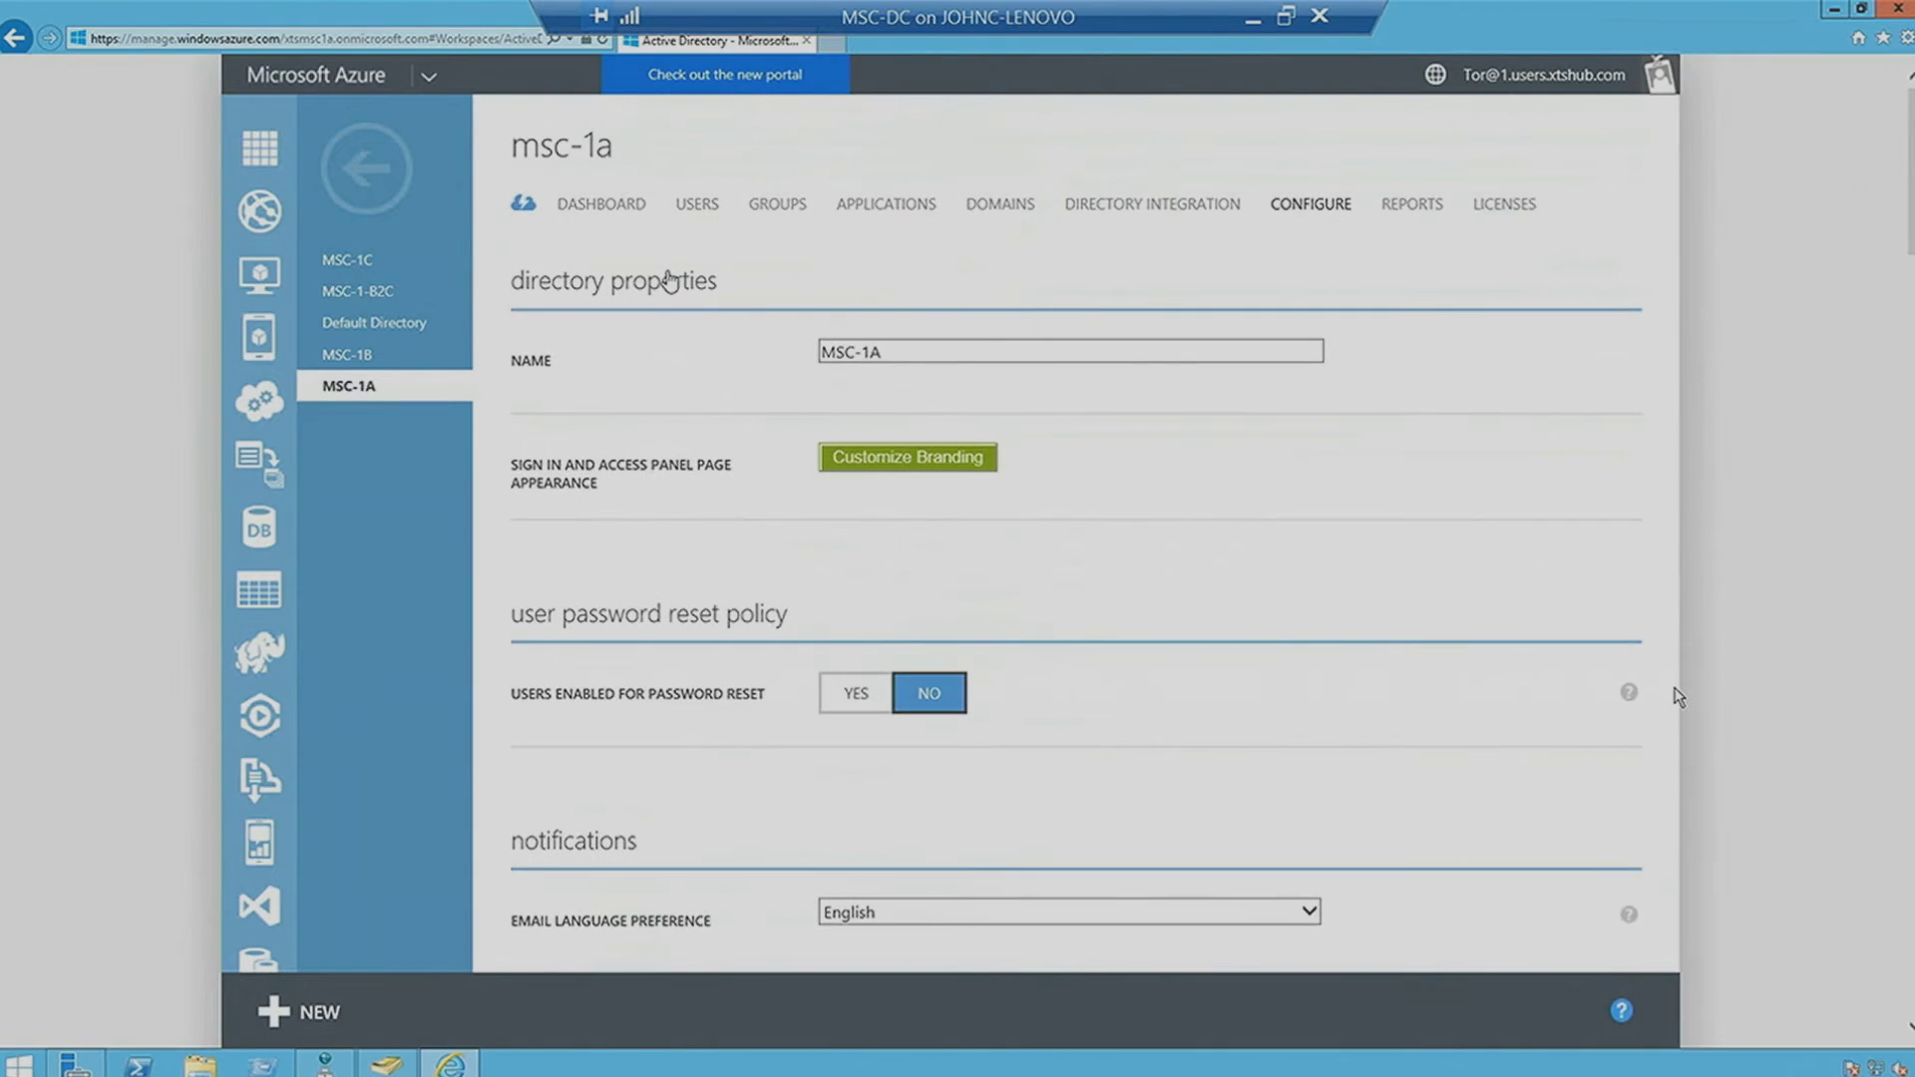
click(870, 207)
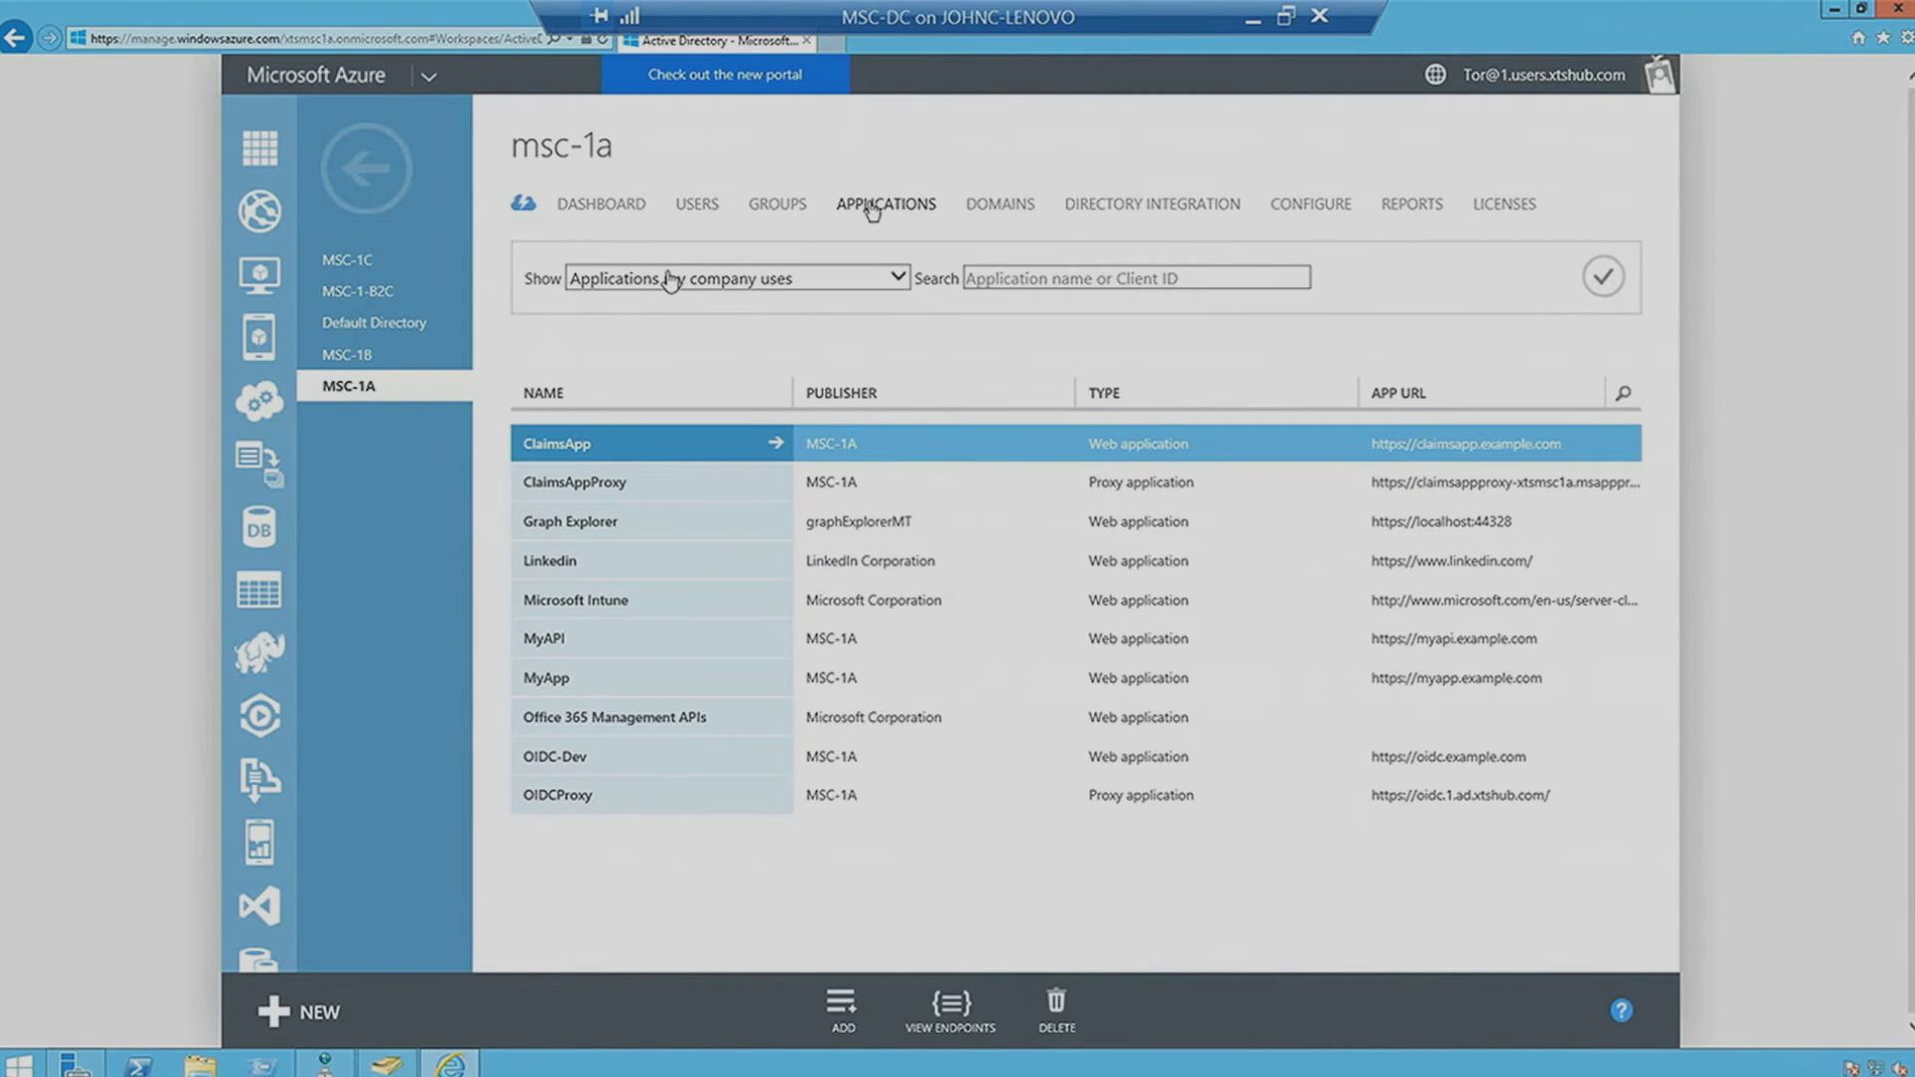
click(838, 1010)
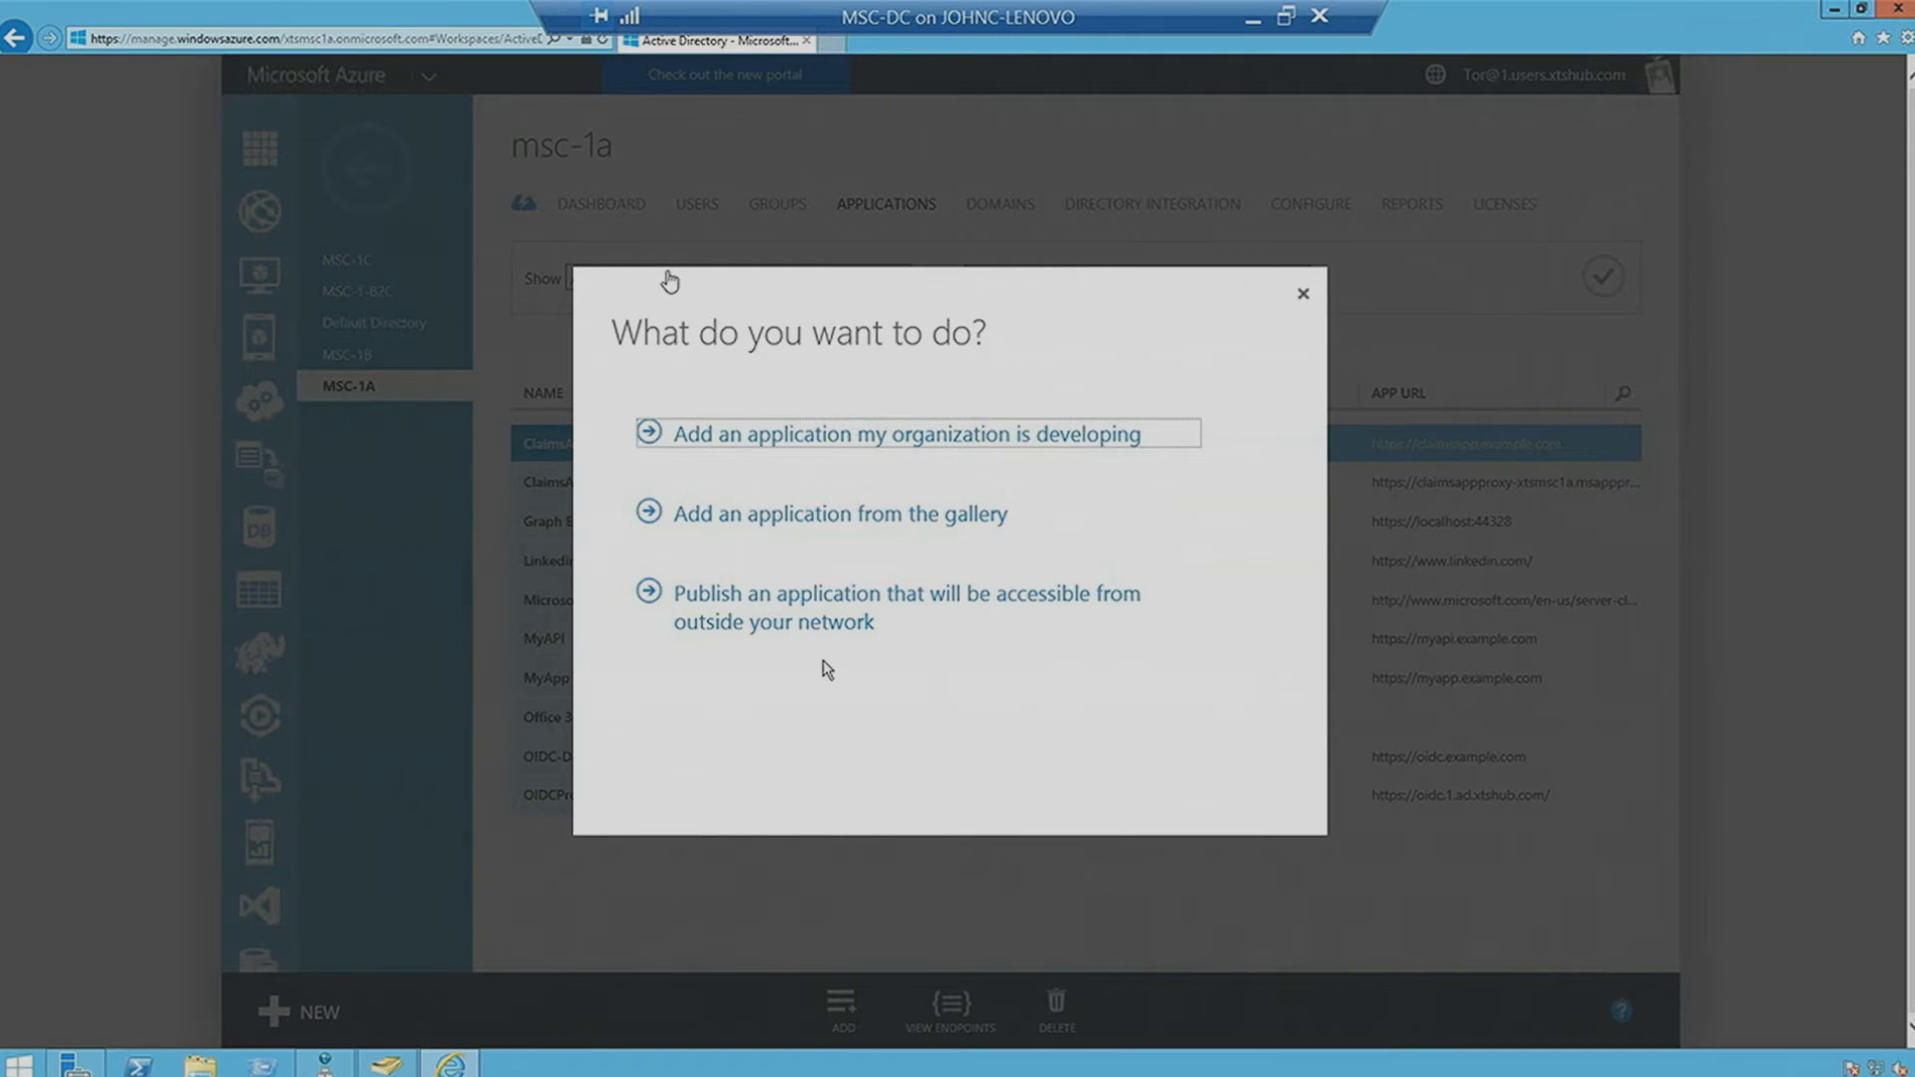
click(843, 610)
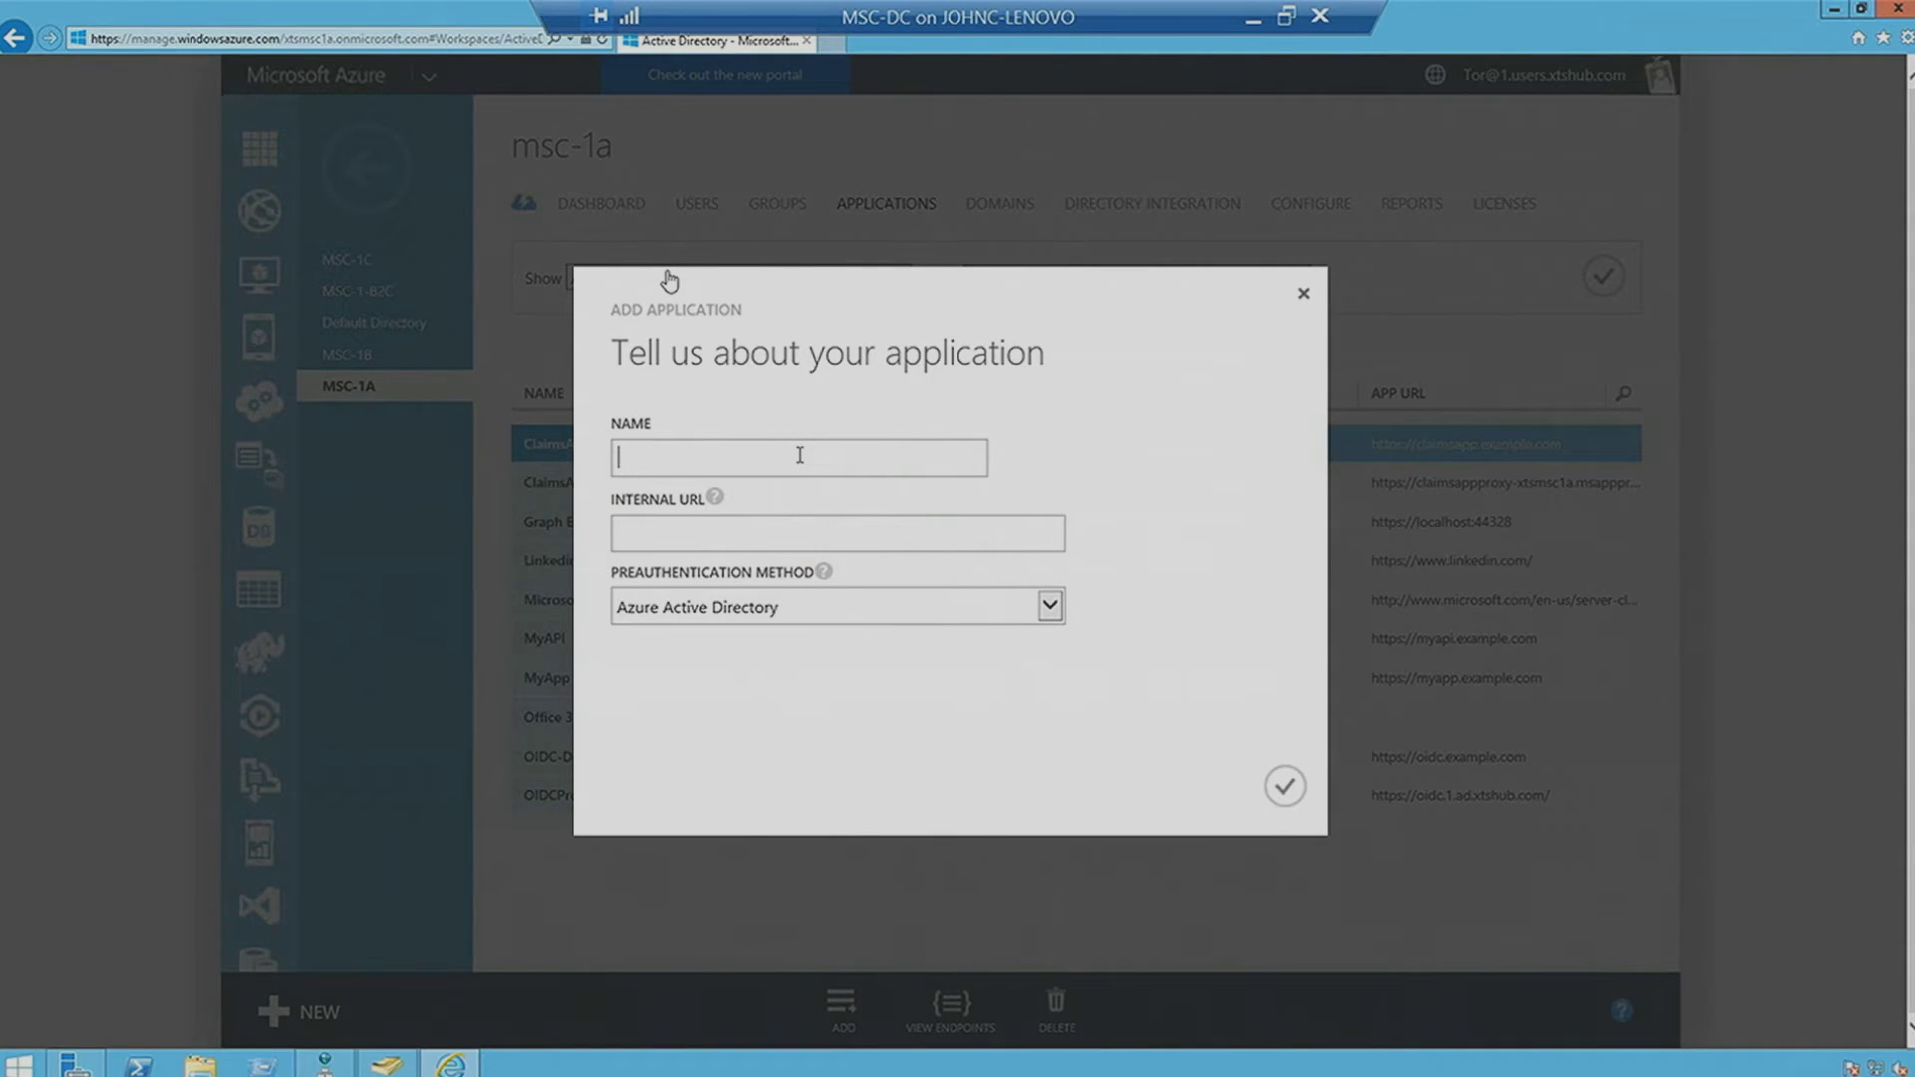
text(WindowsAuthProxy)
key(Tab)
key(Tab)
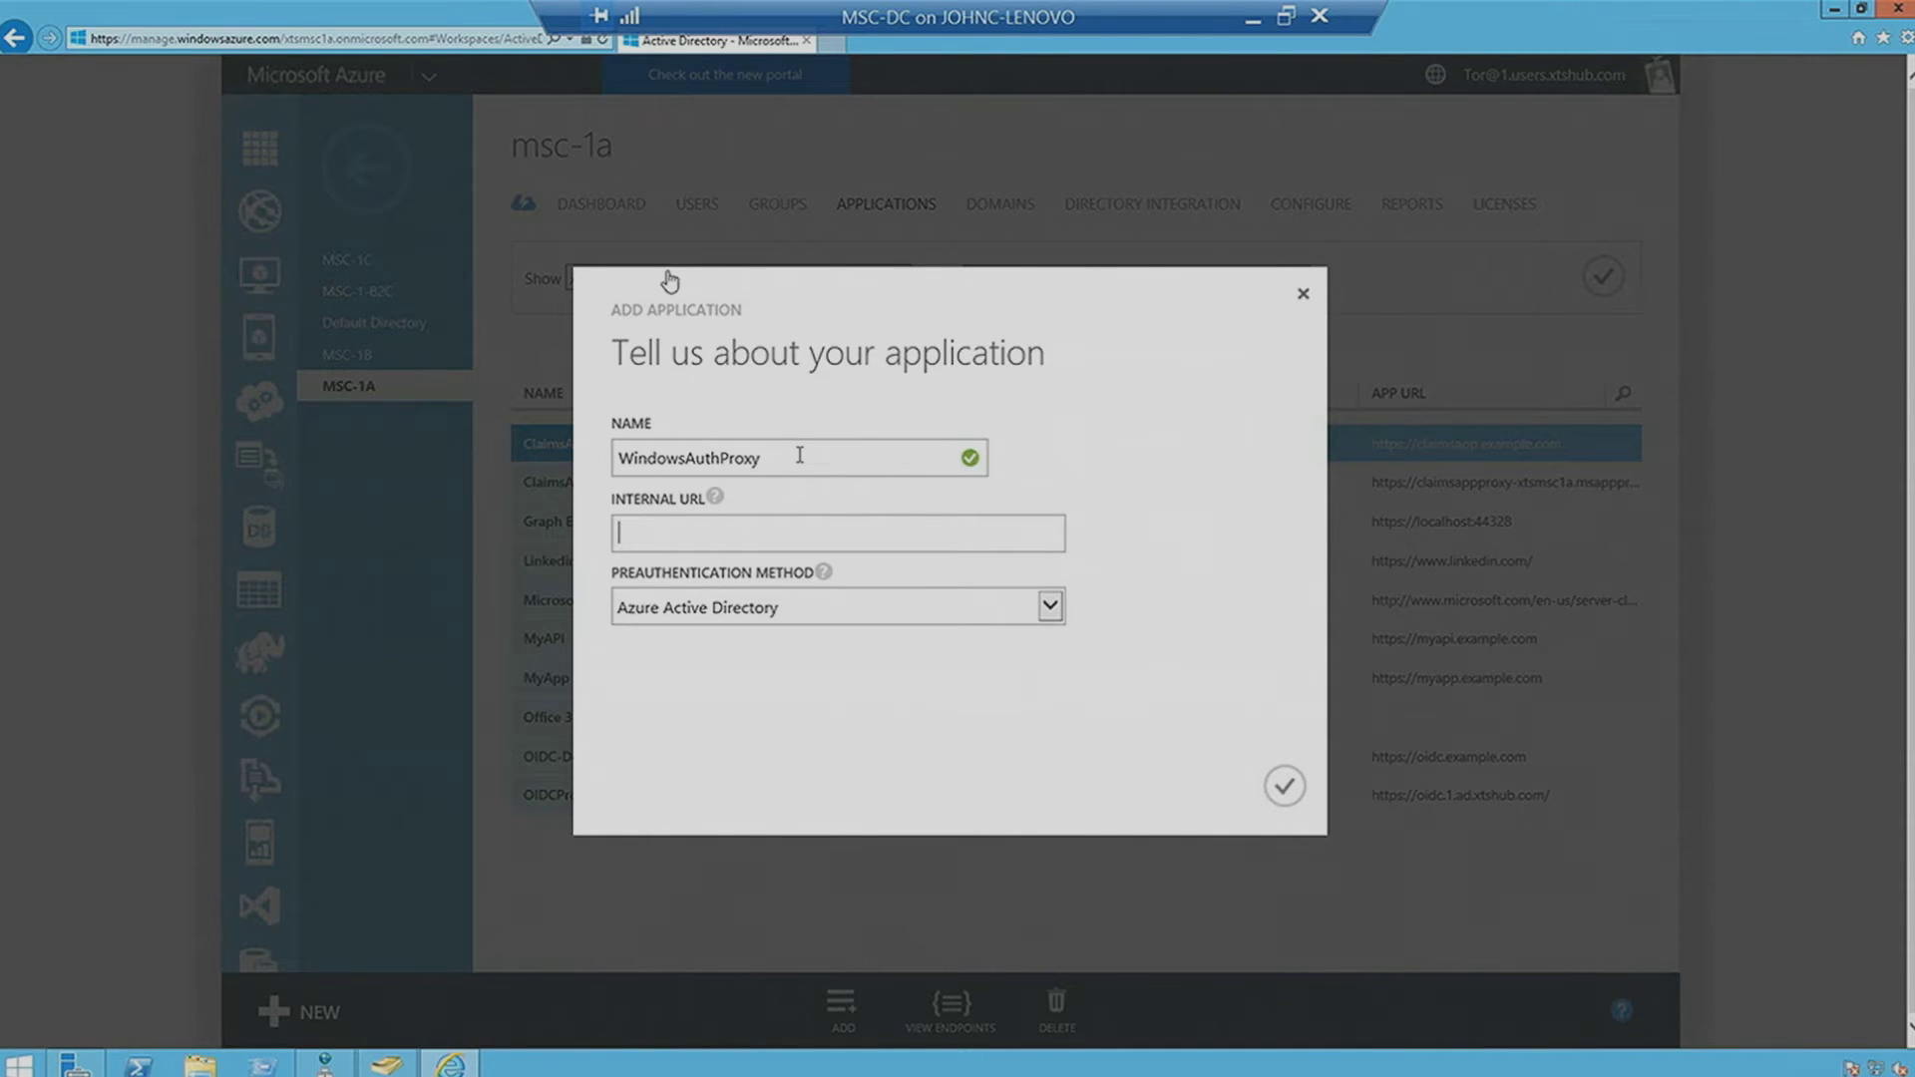
text(https://windowsauth.e)
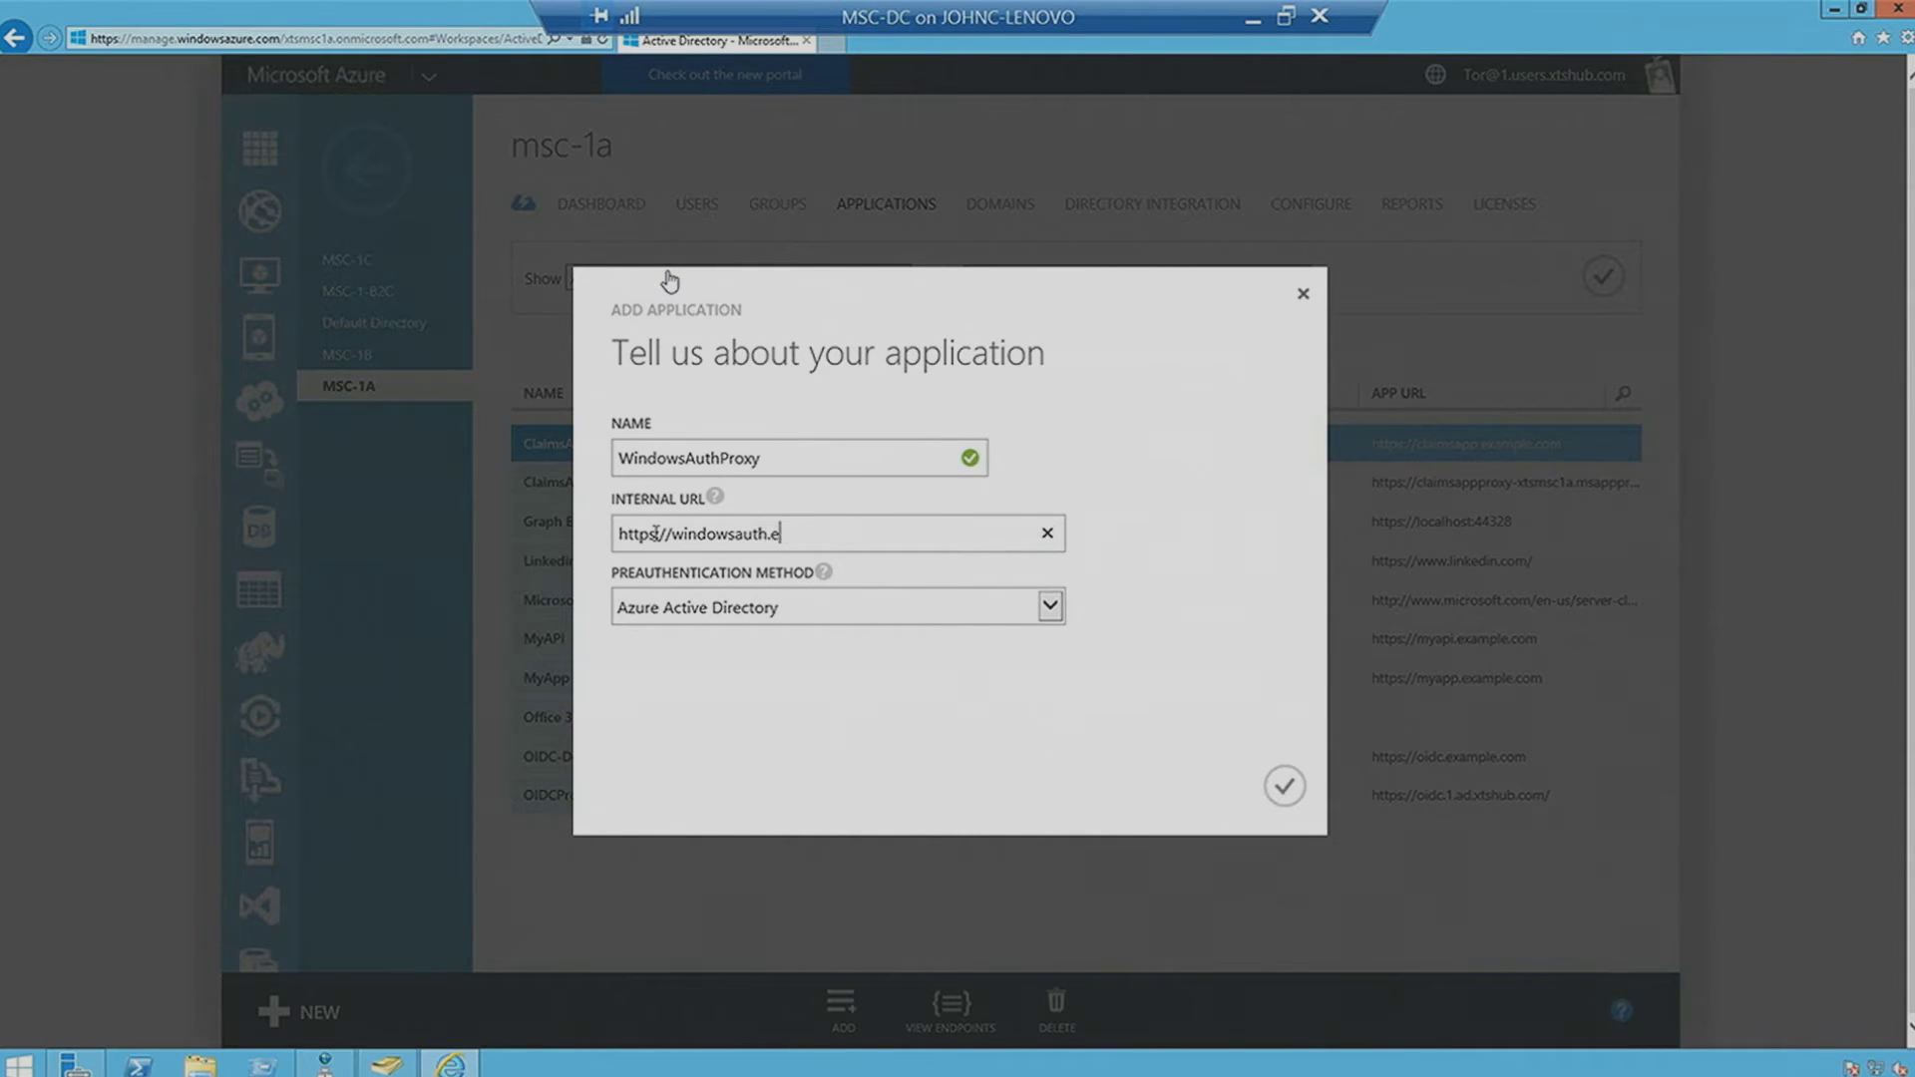
text(xample.com)
click(1050, 610)
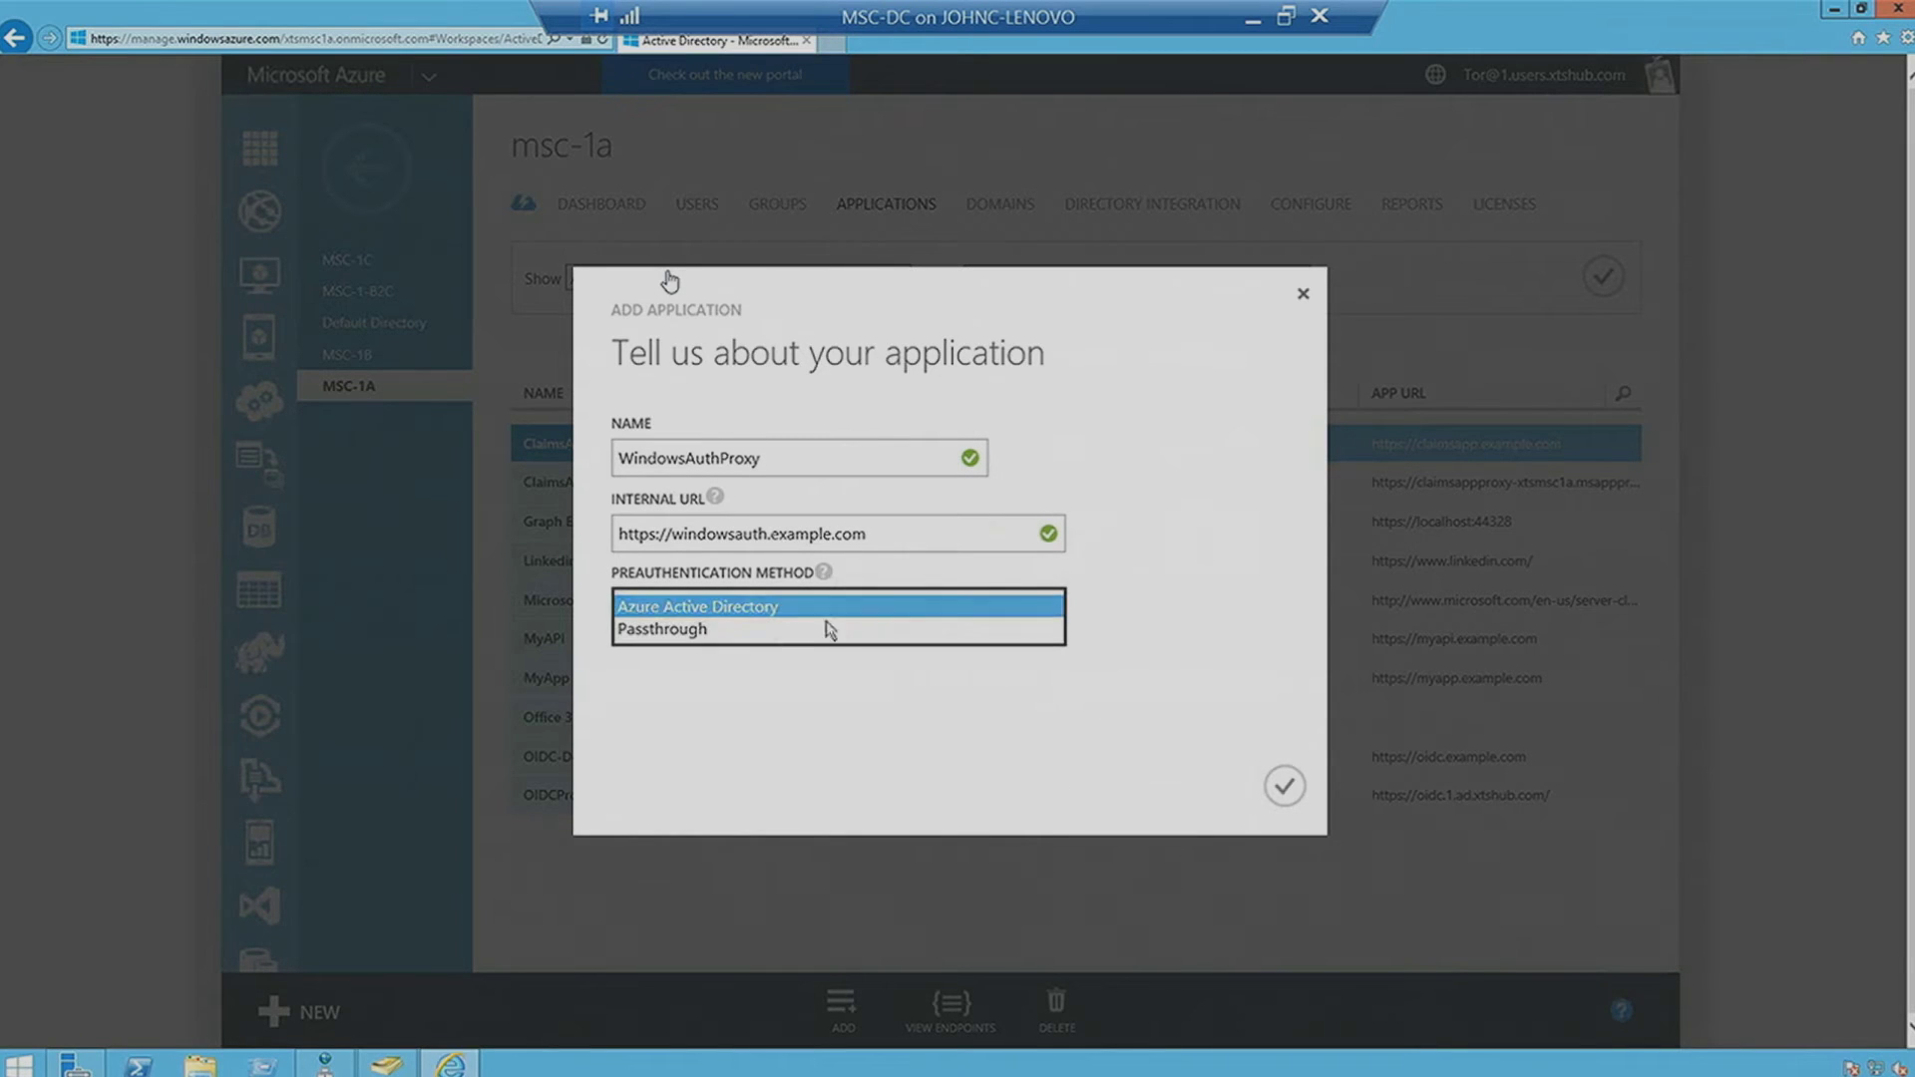
click(770, 645)
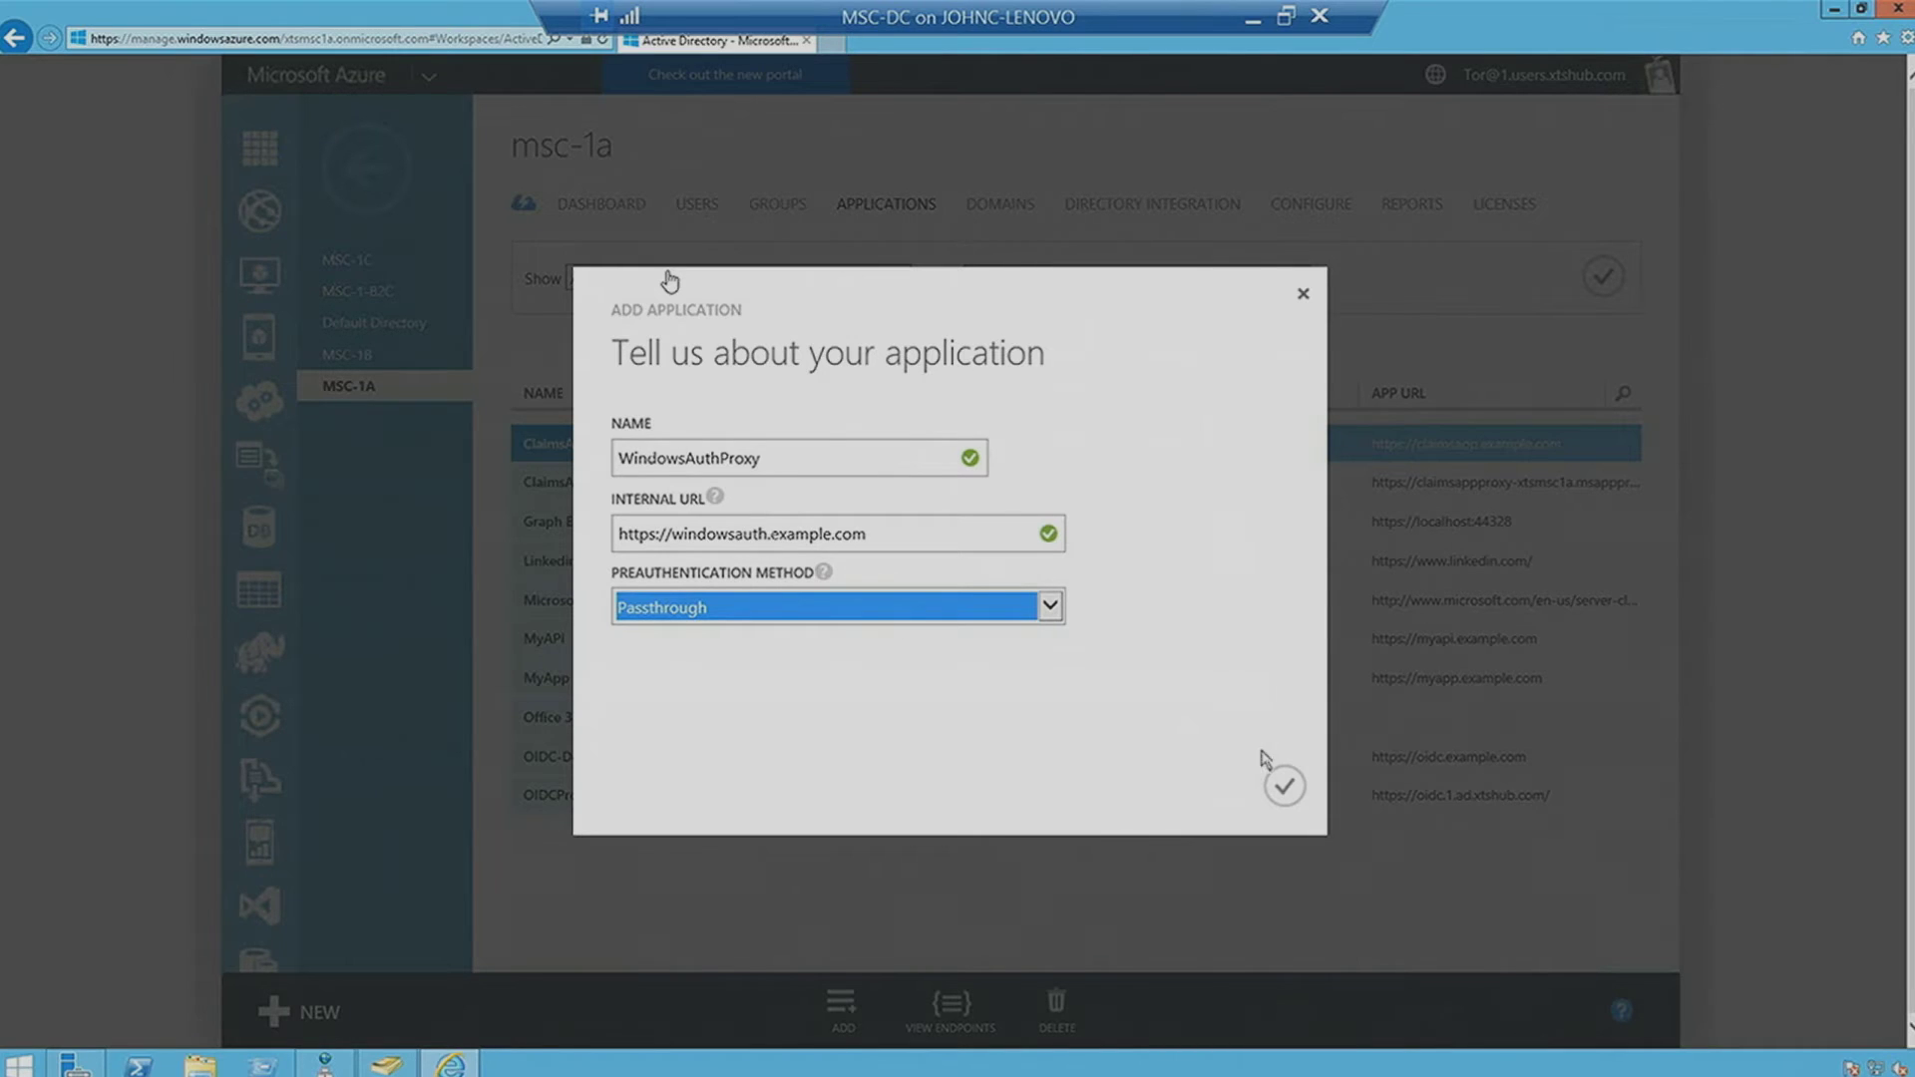
click(1284, 790)
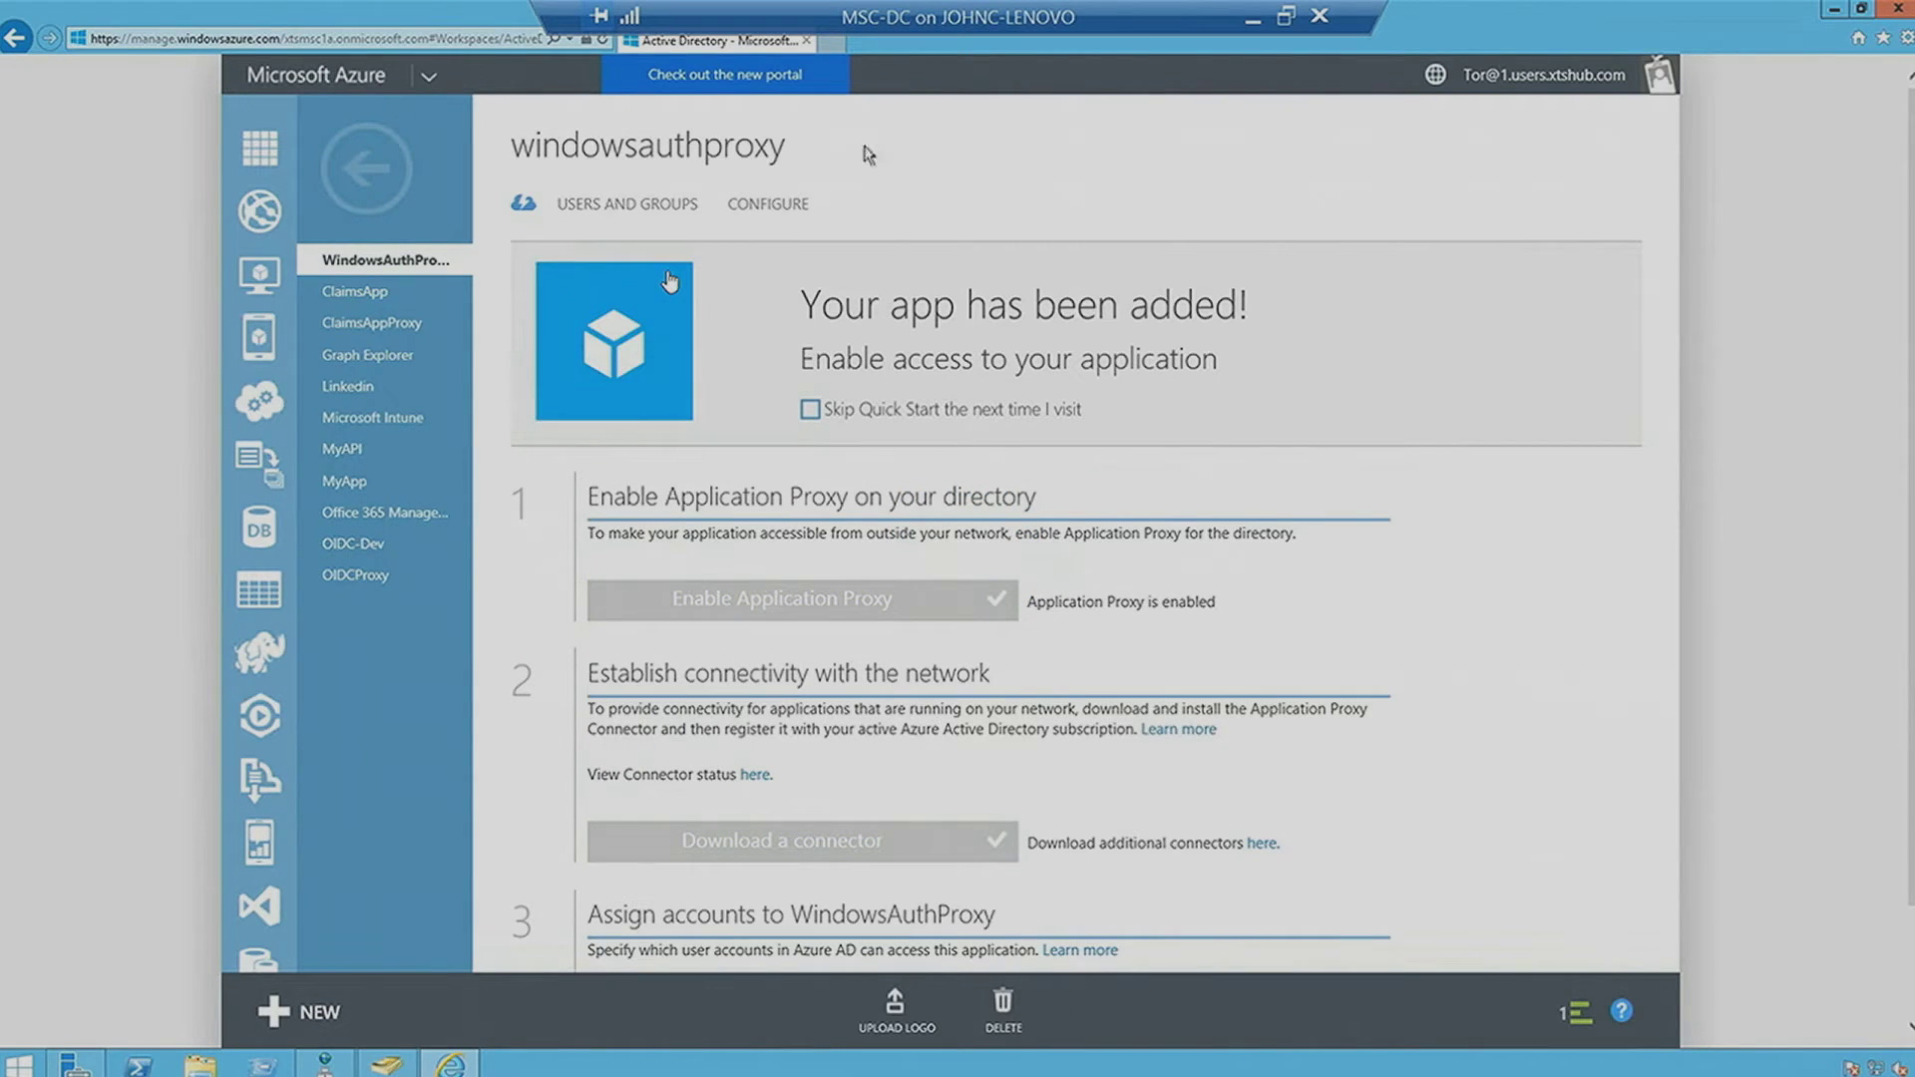
click(766, 205)
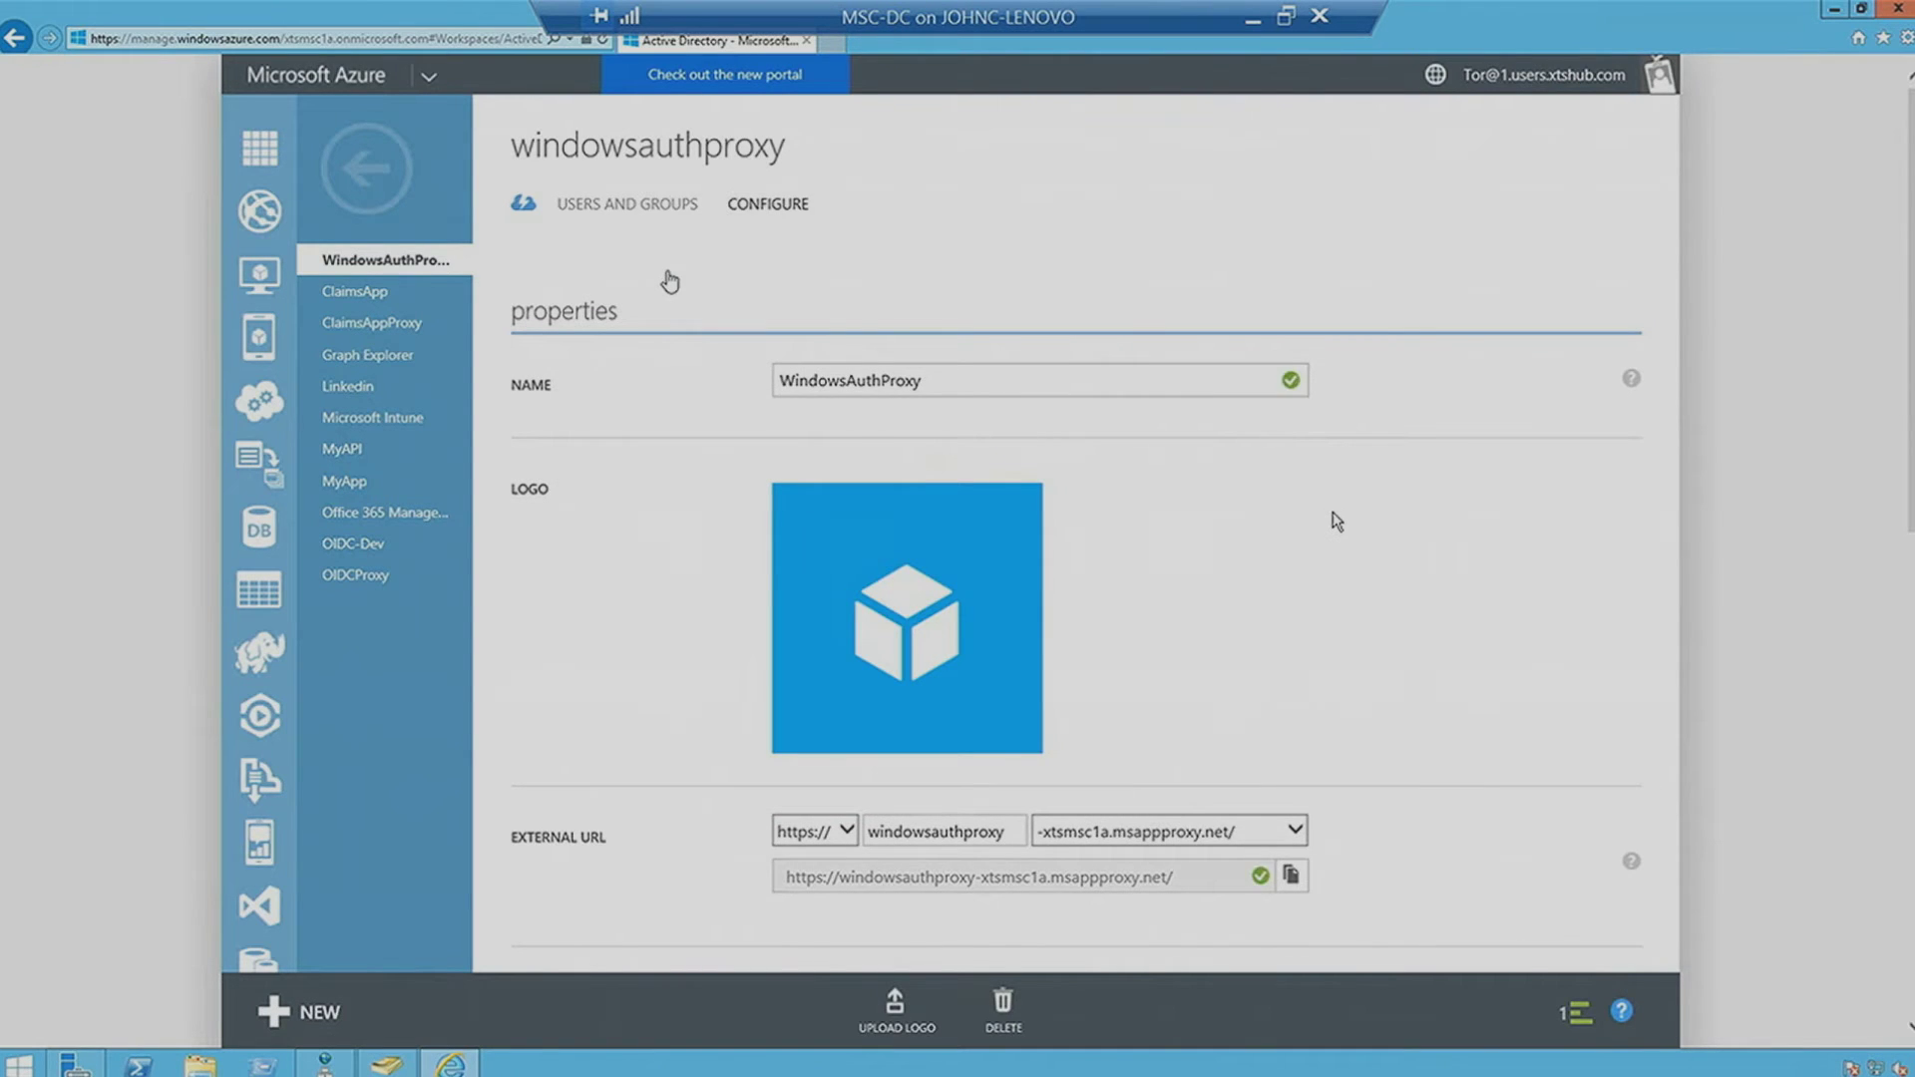
scroll(1334, 517, down, 3)
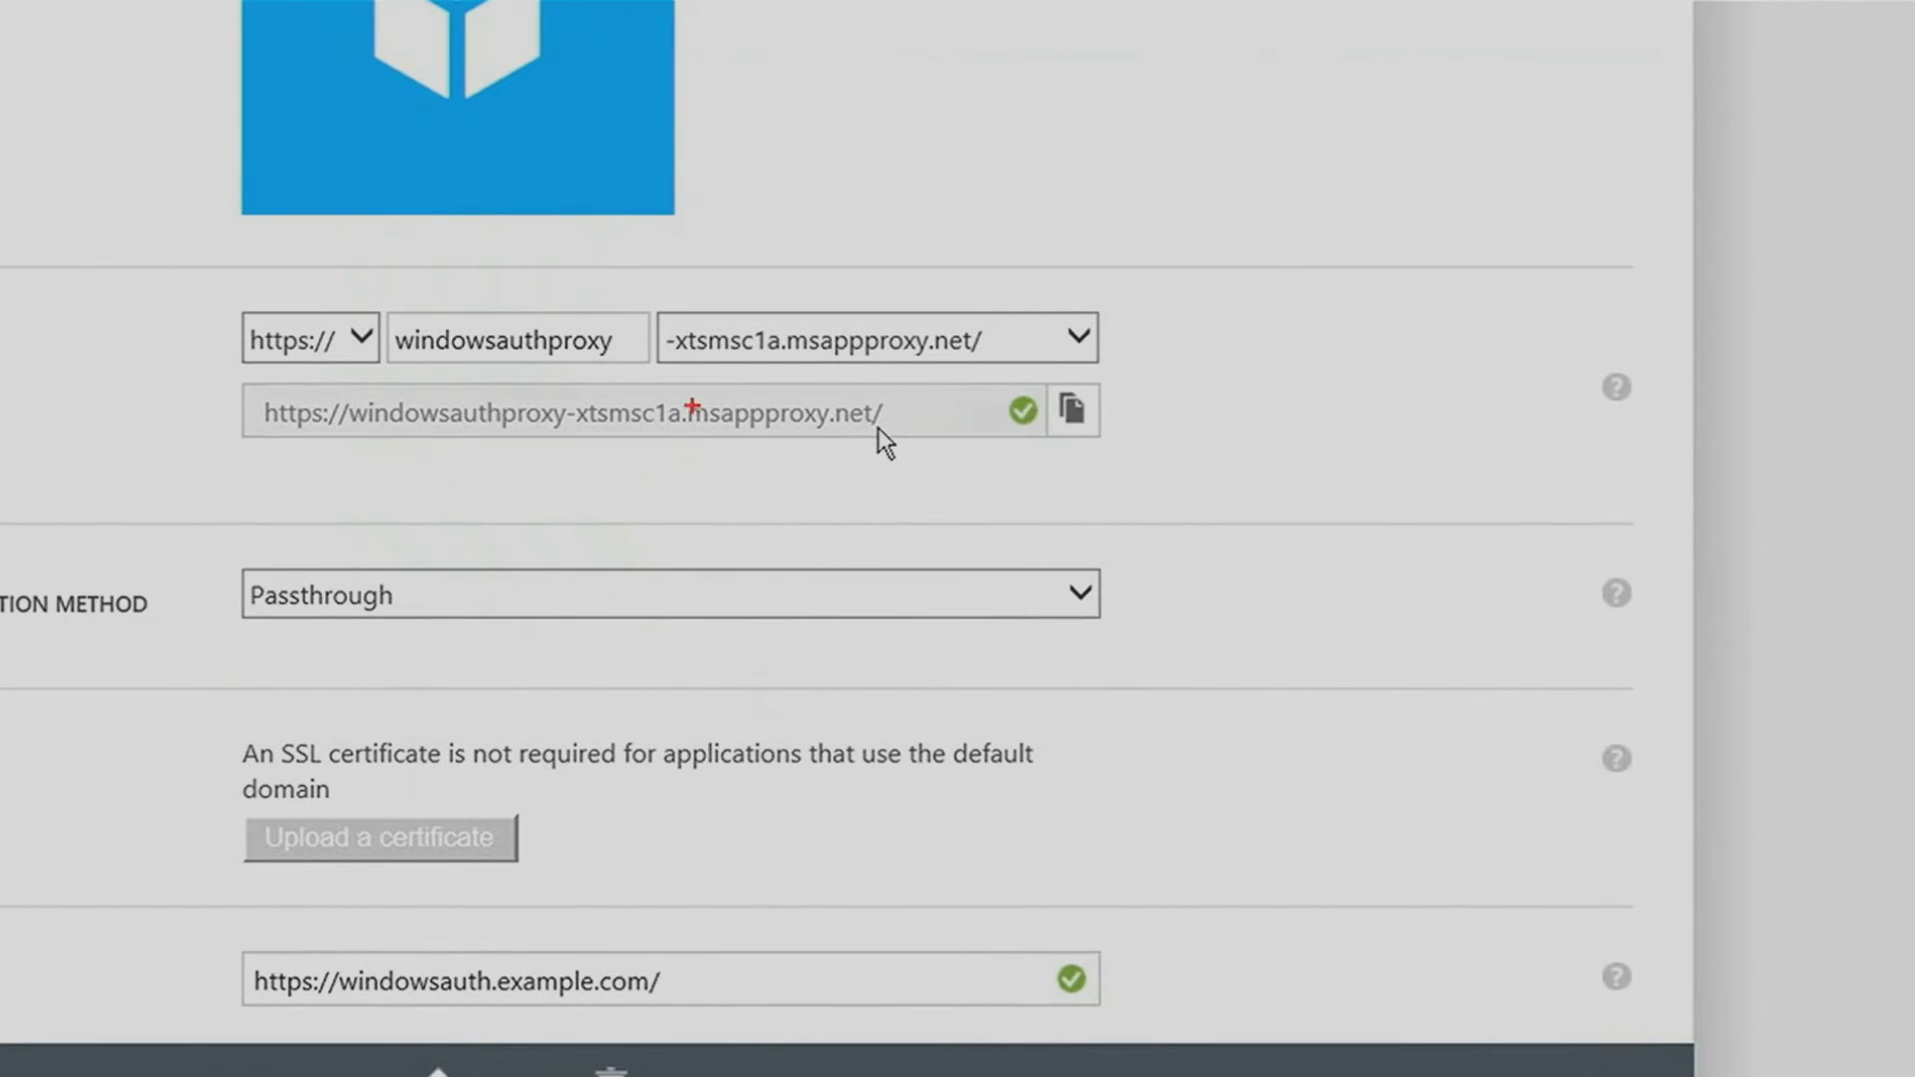
Step: Select and copy the app's full external URL
drag(662, 366, 981, 366)
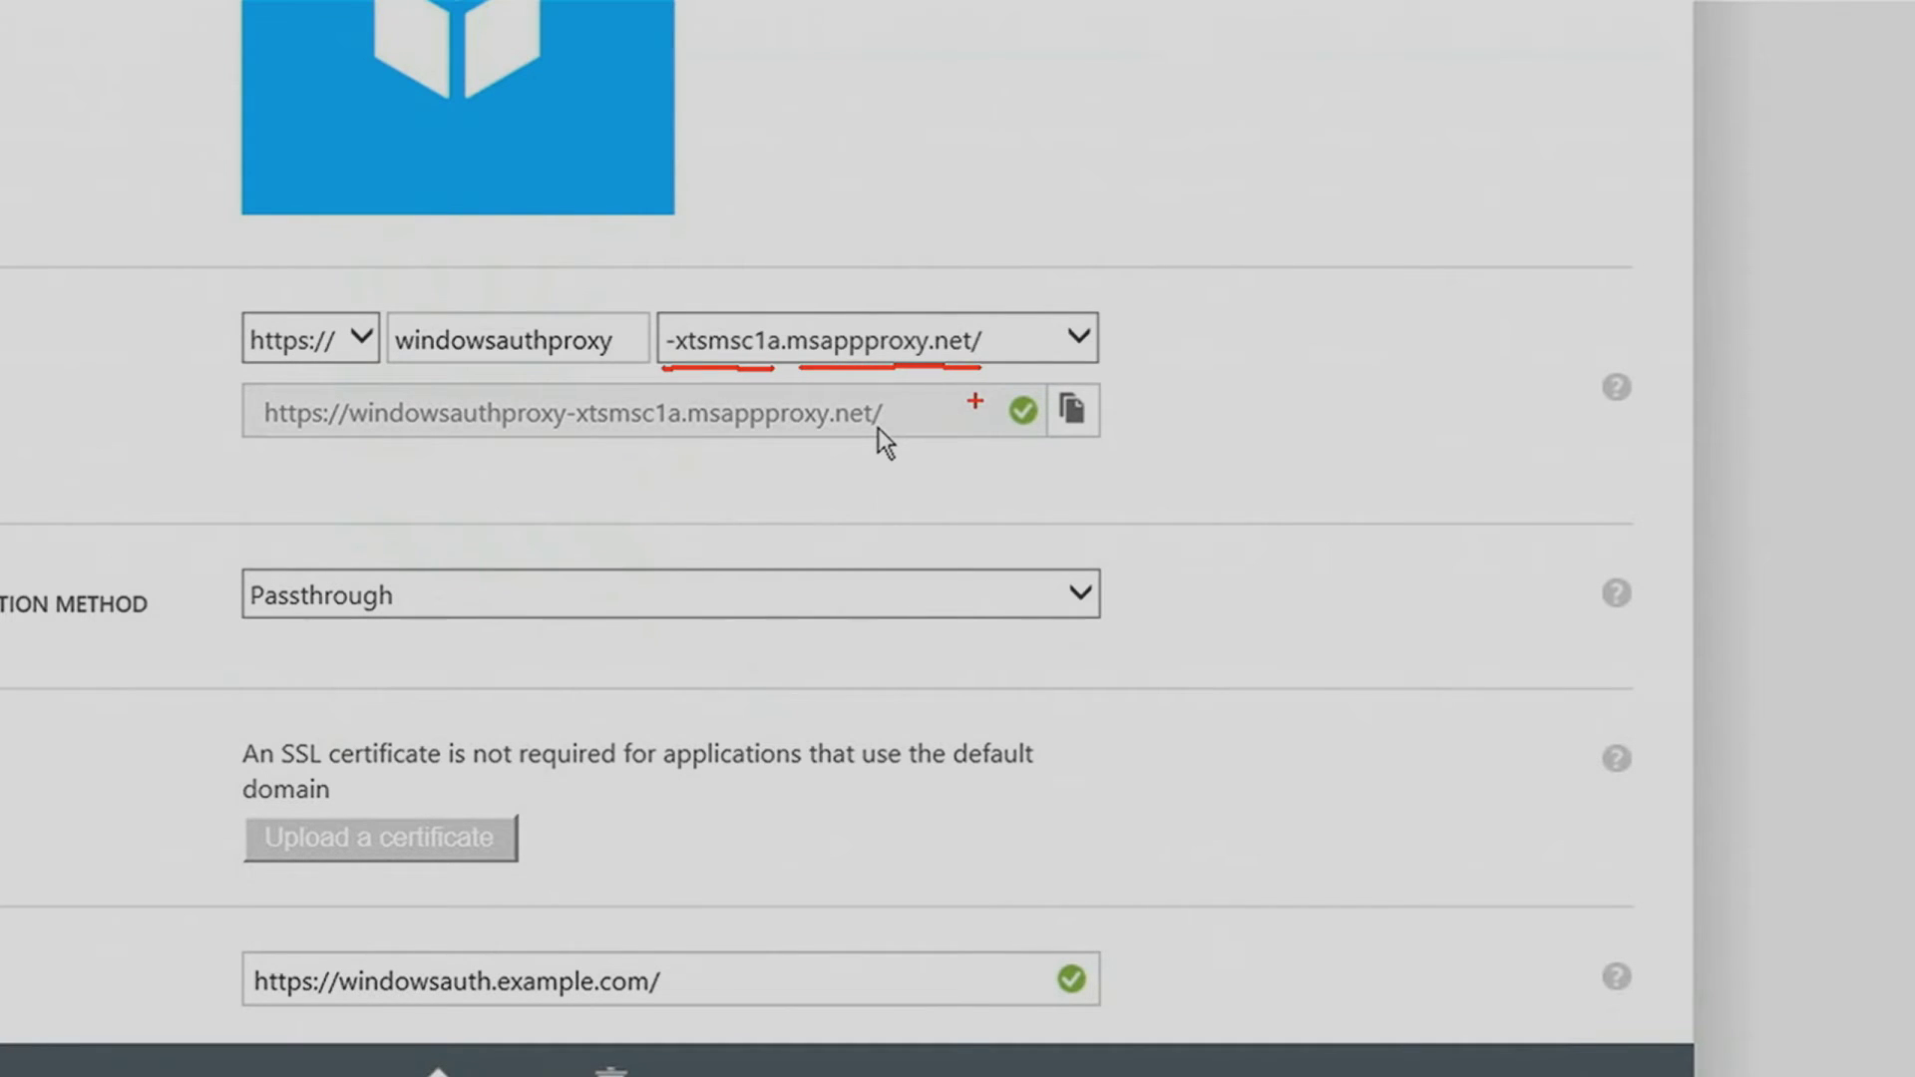
key(Escape)
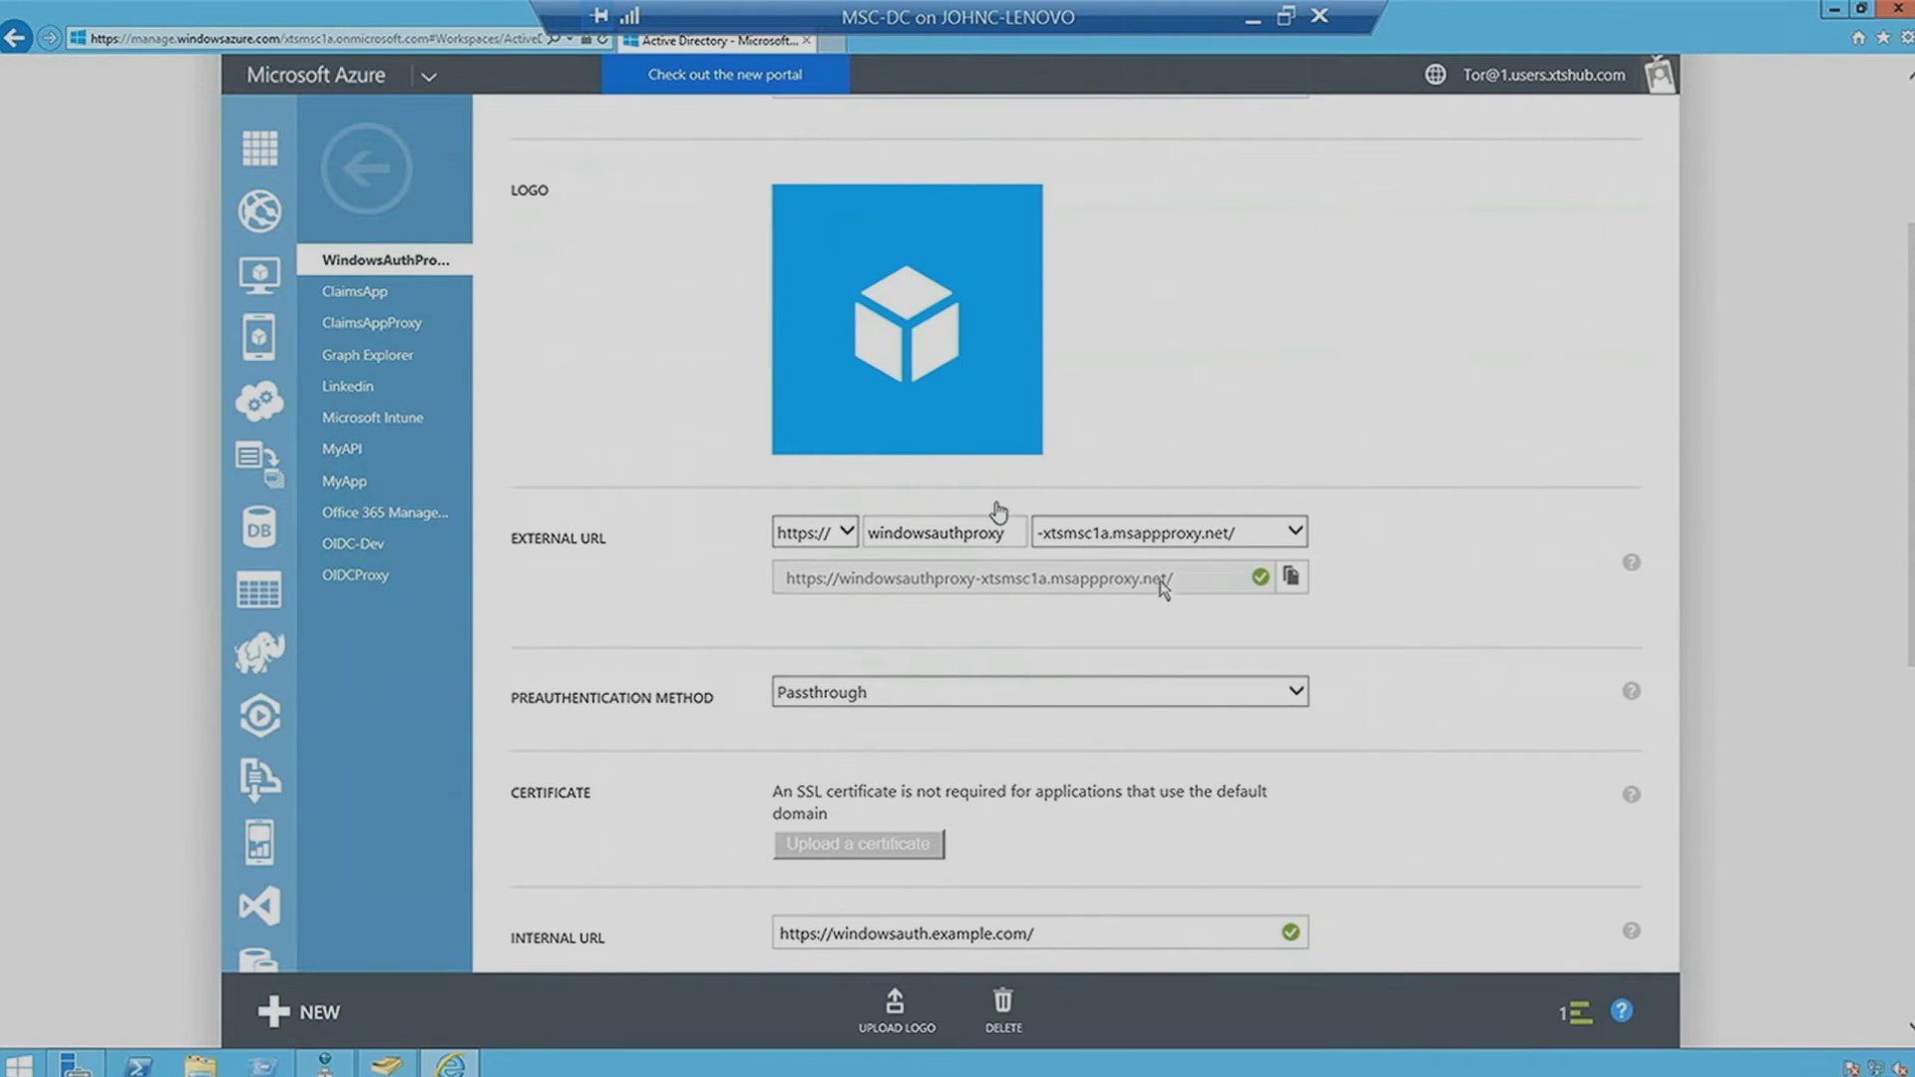
drag(1173, 580, 777, 582)
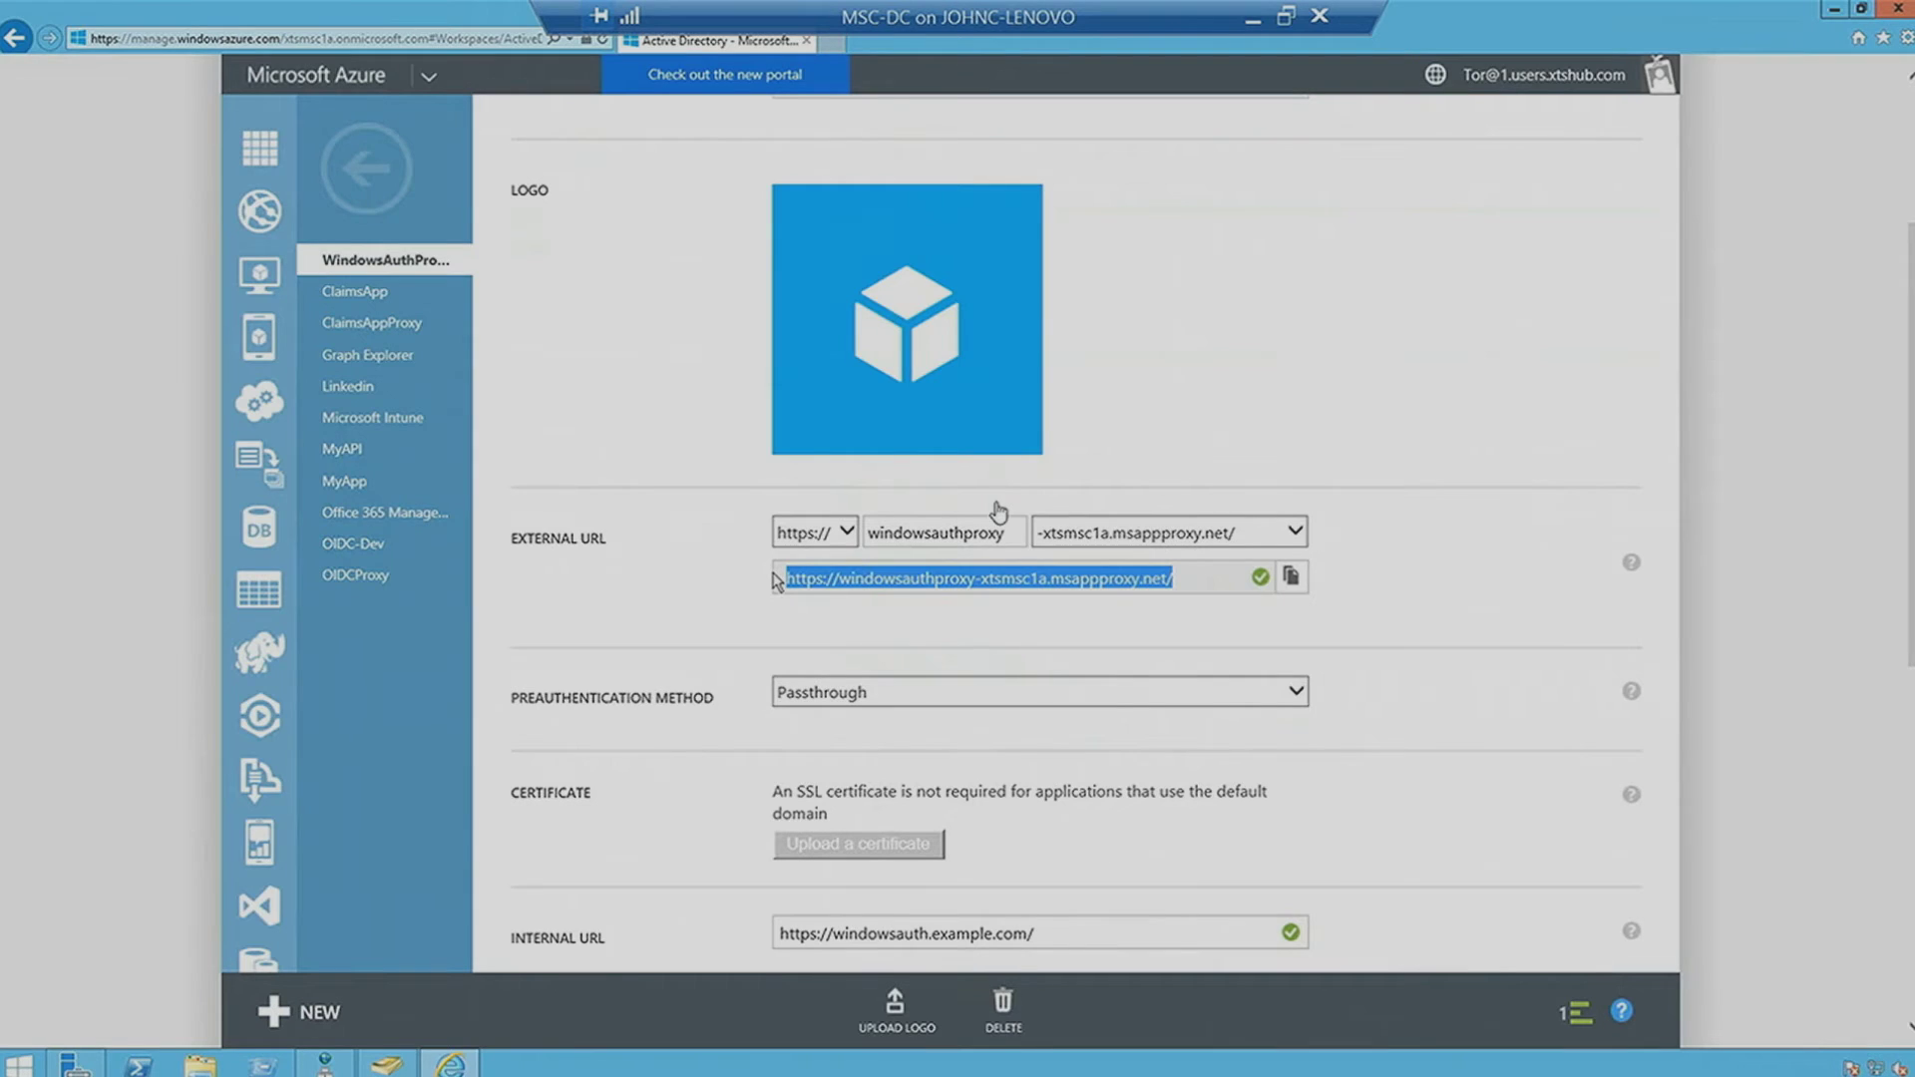
key(alt)
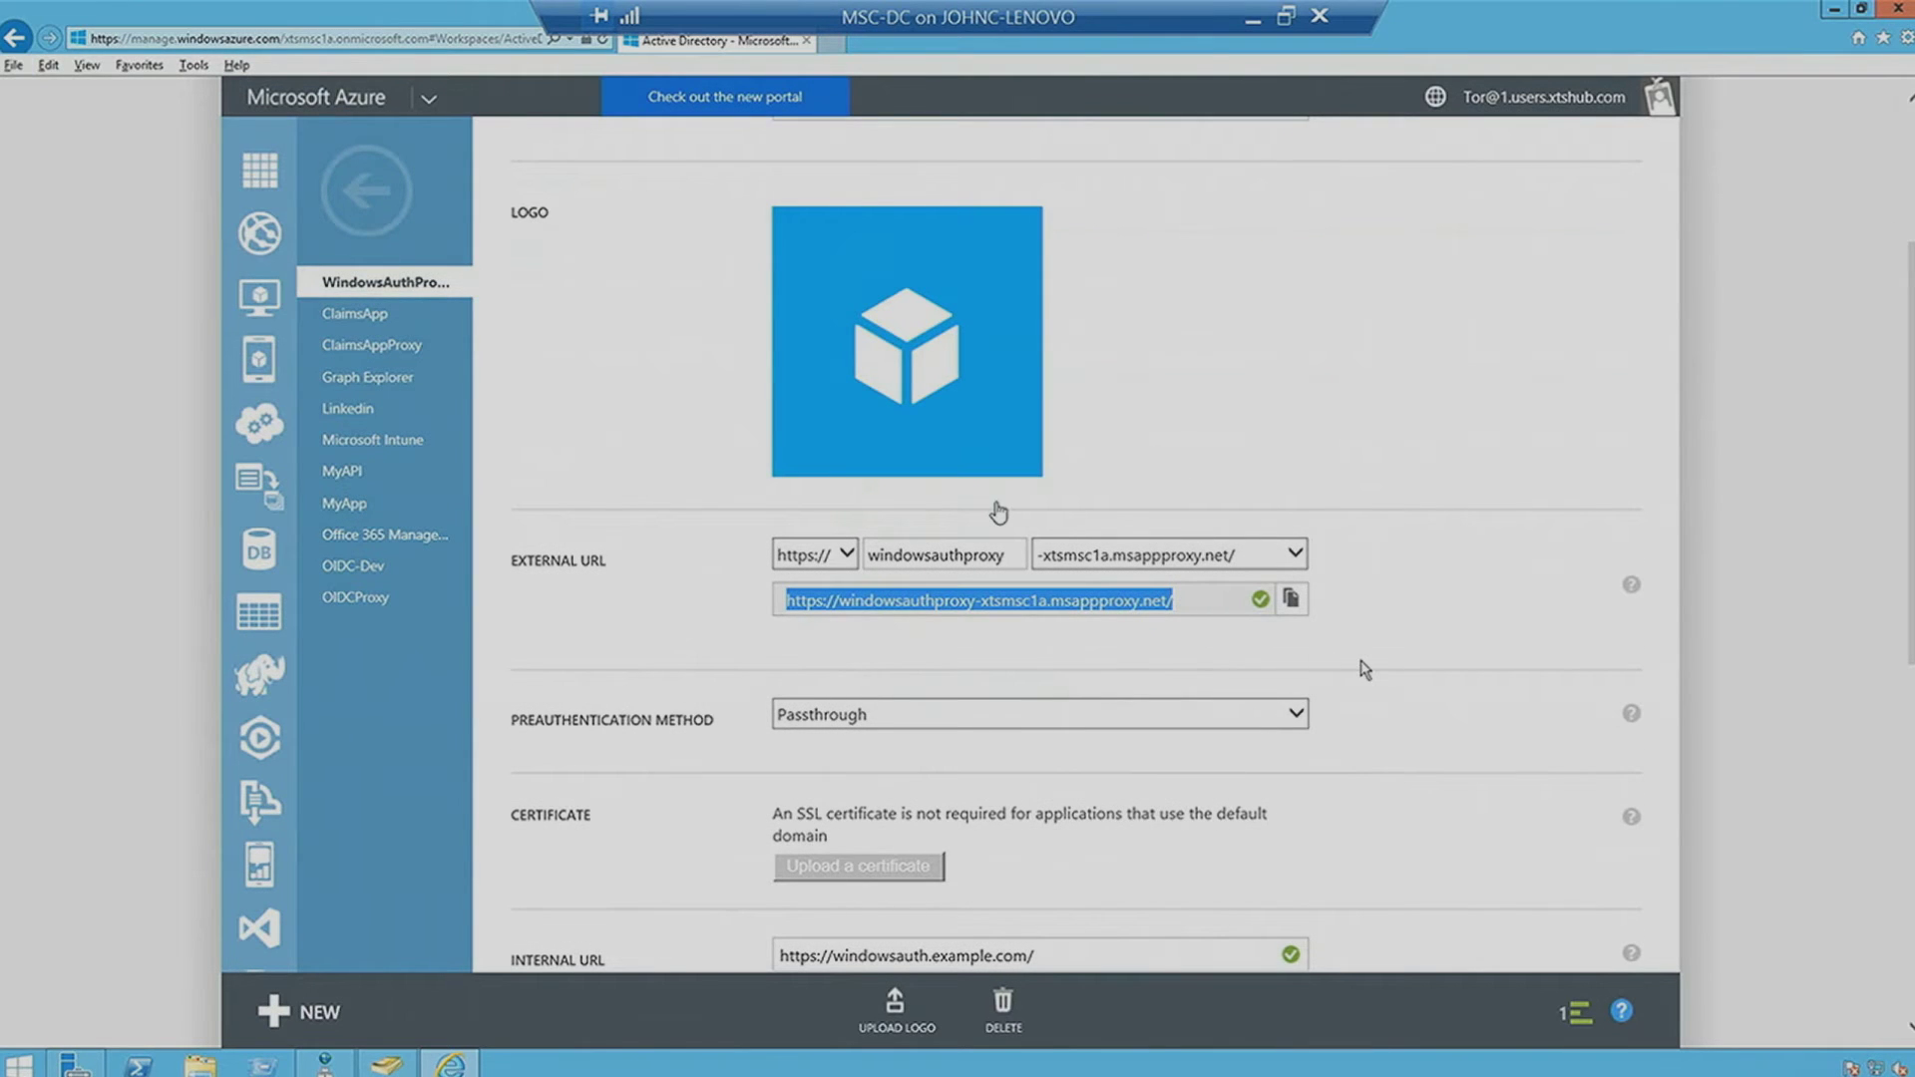
key(alt)
Step: Review the external URL domain options and keep the default msappproxy.net domain
click(1295, 534)
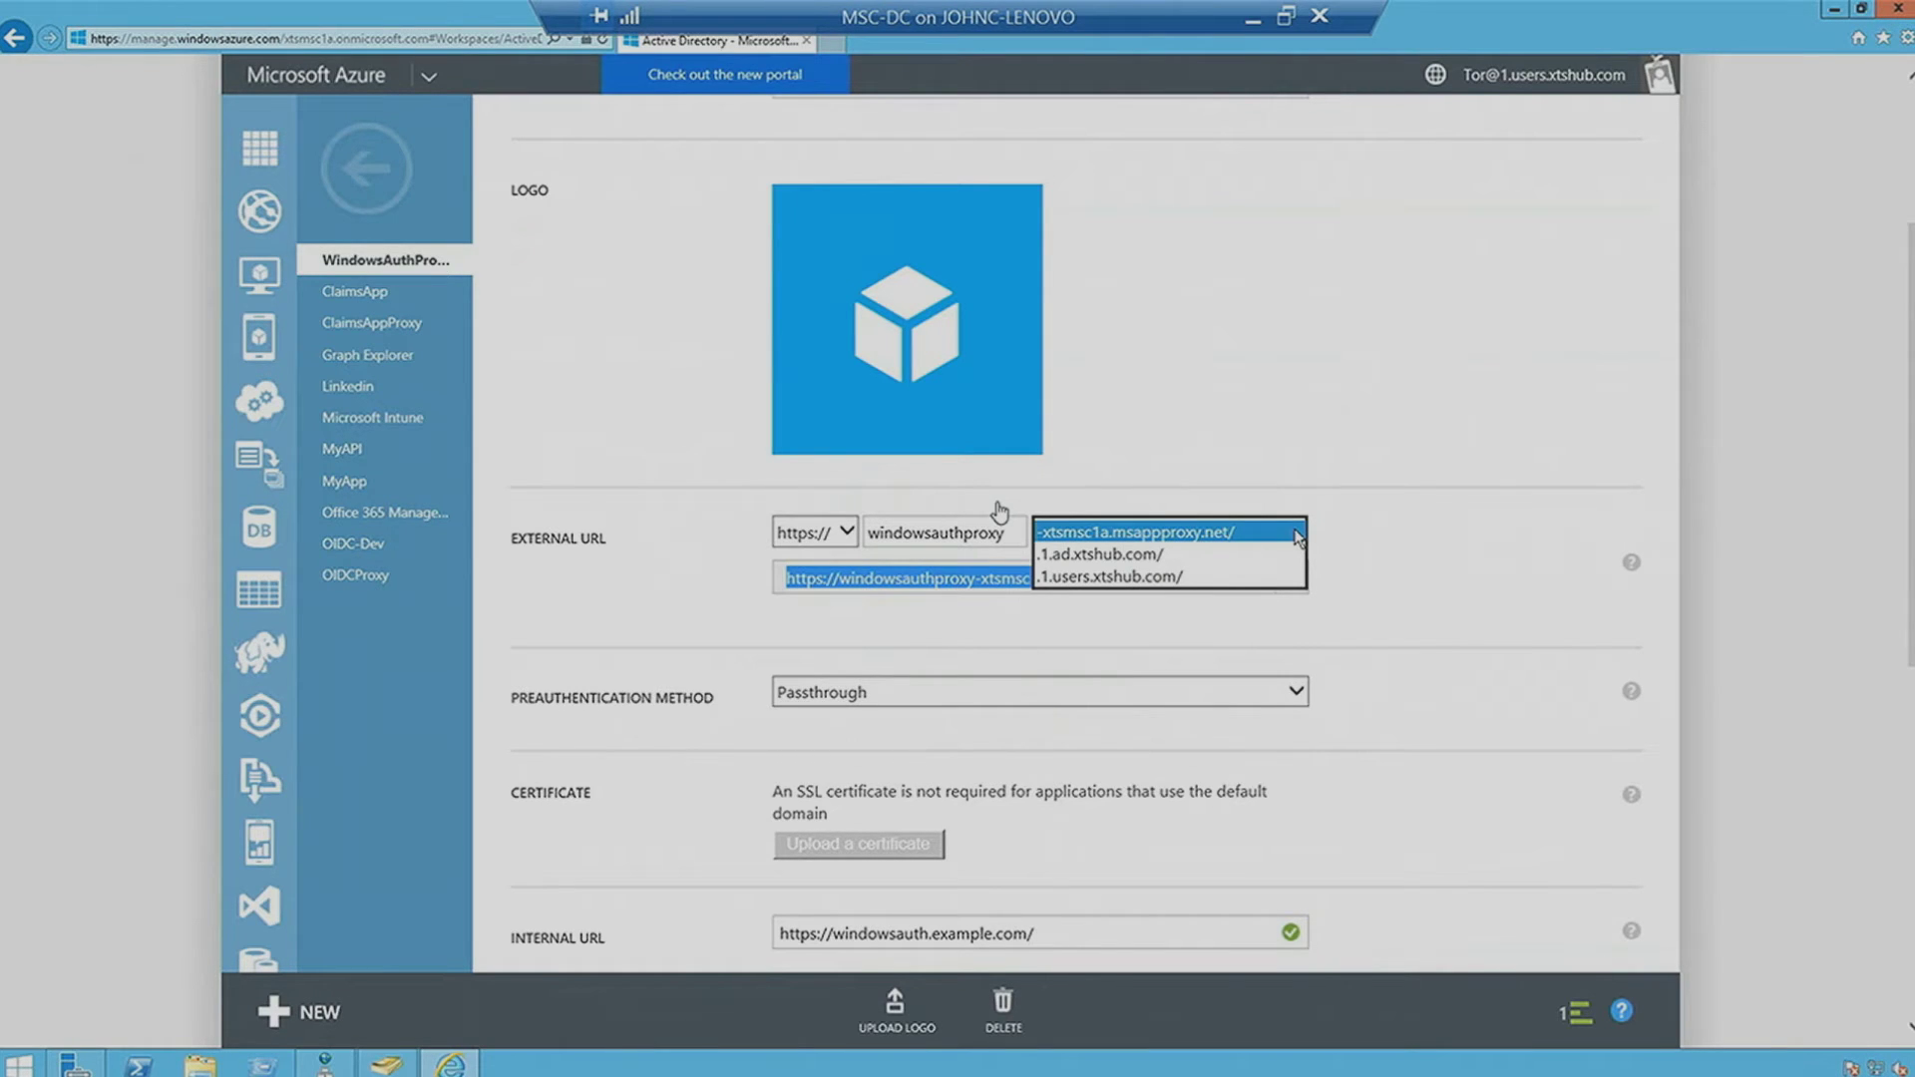
click(1337, 544)
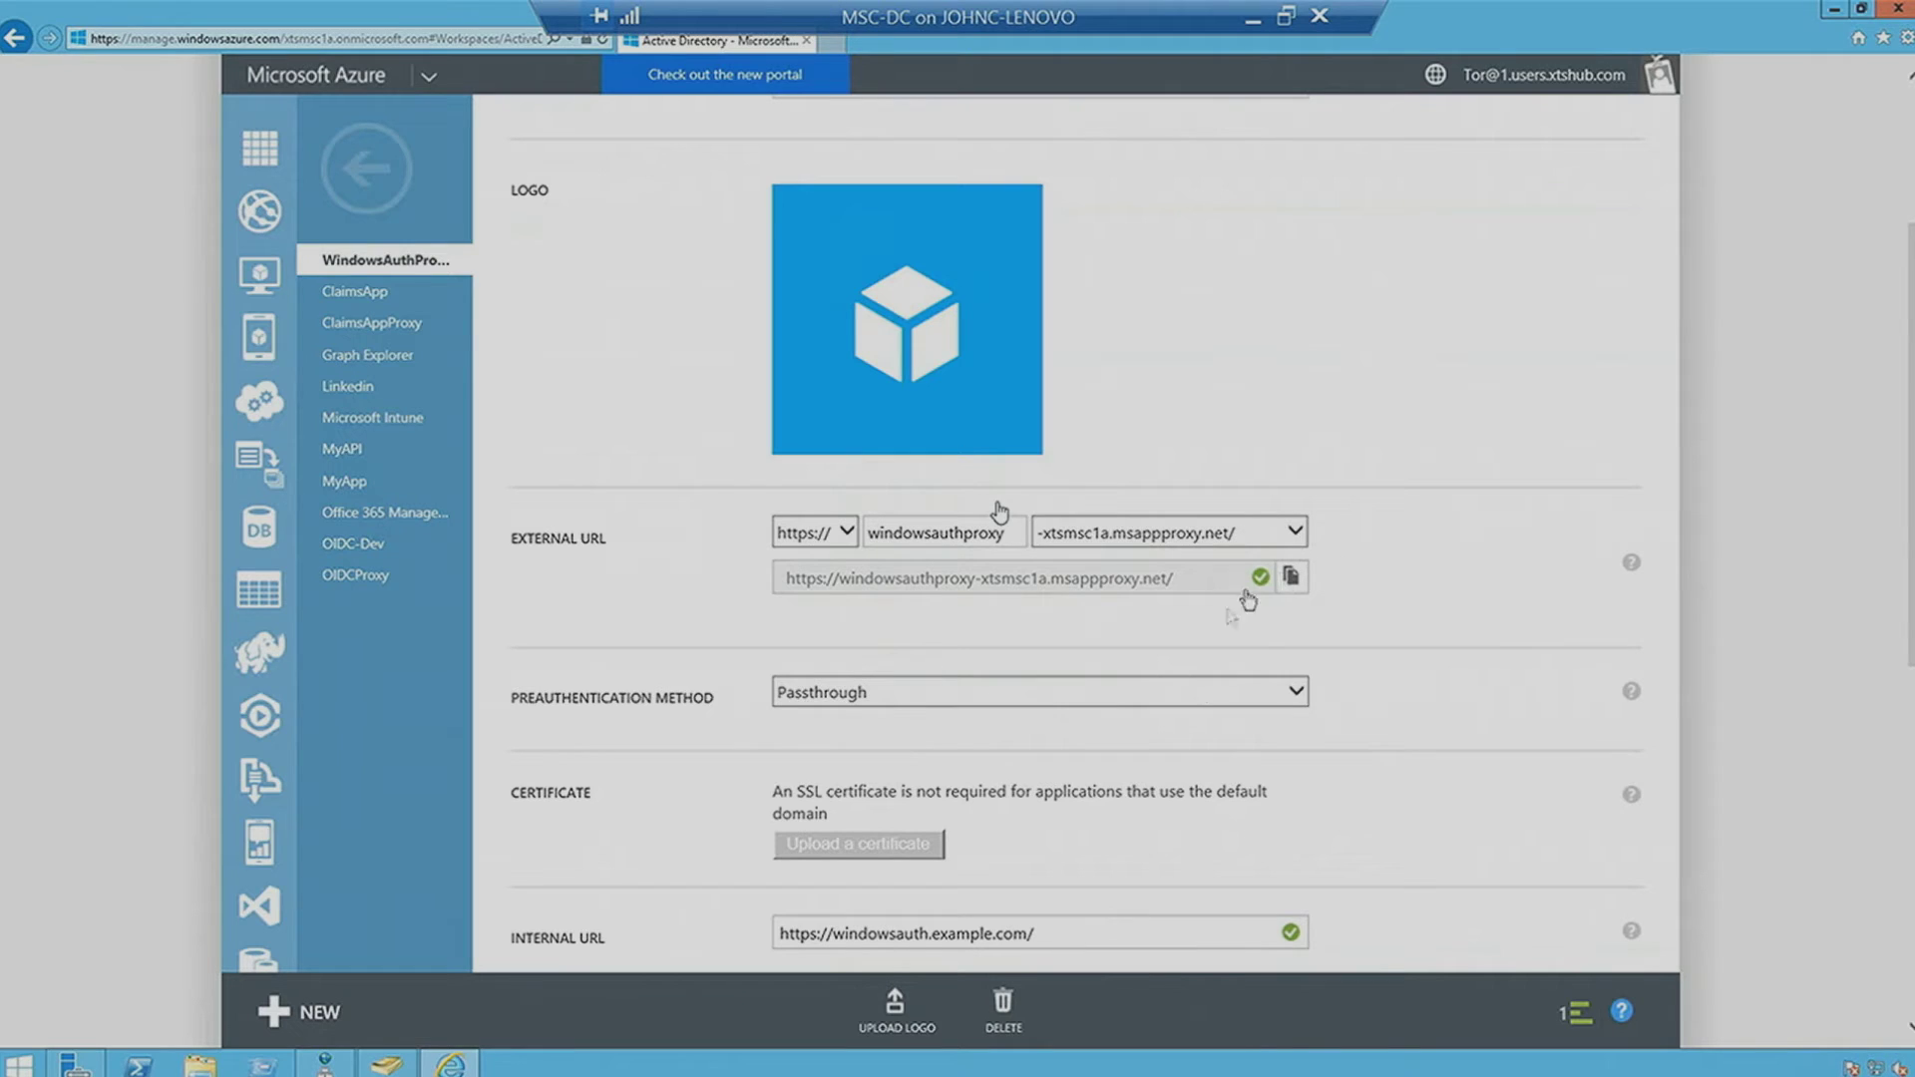
key(alt+Tab)
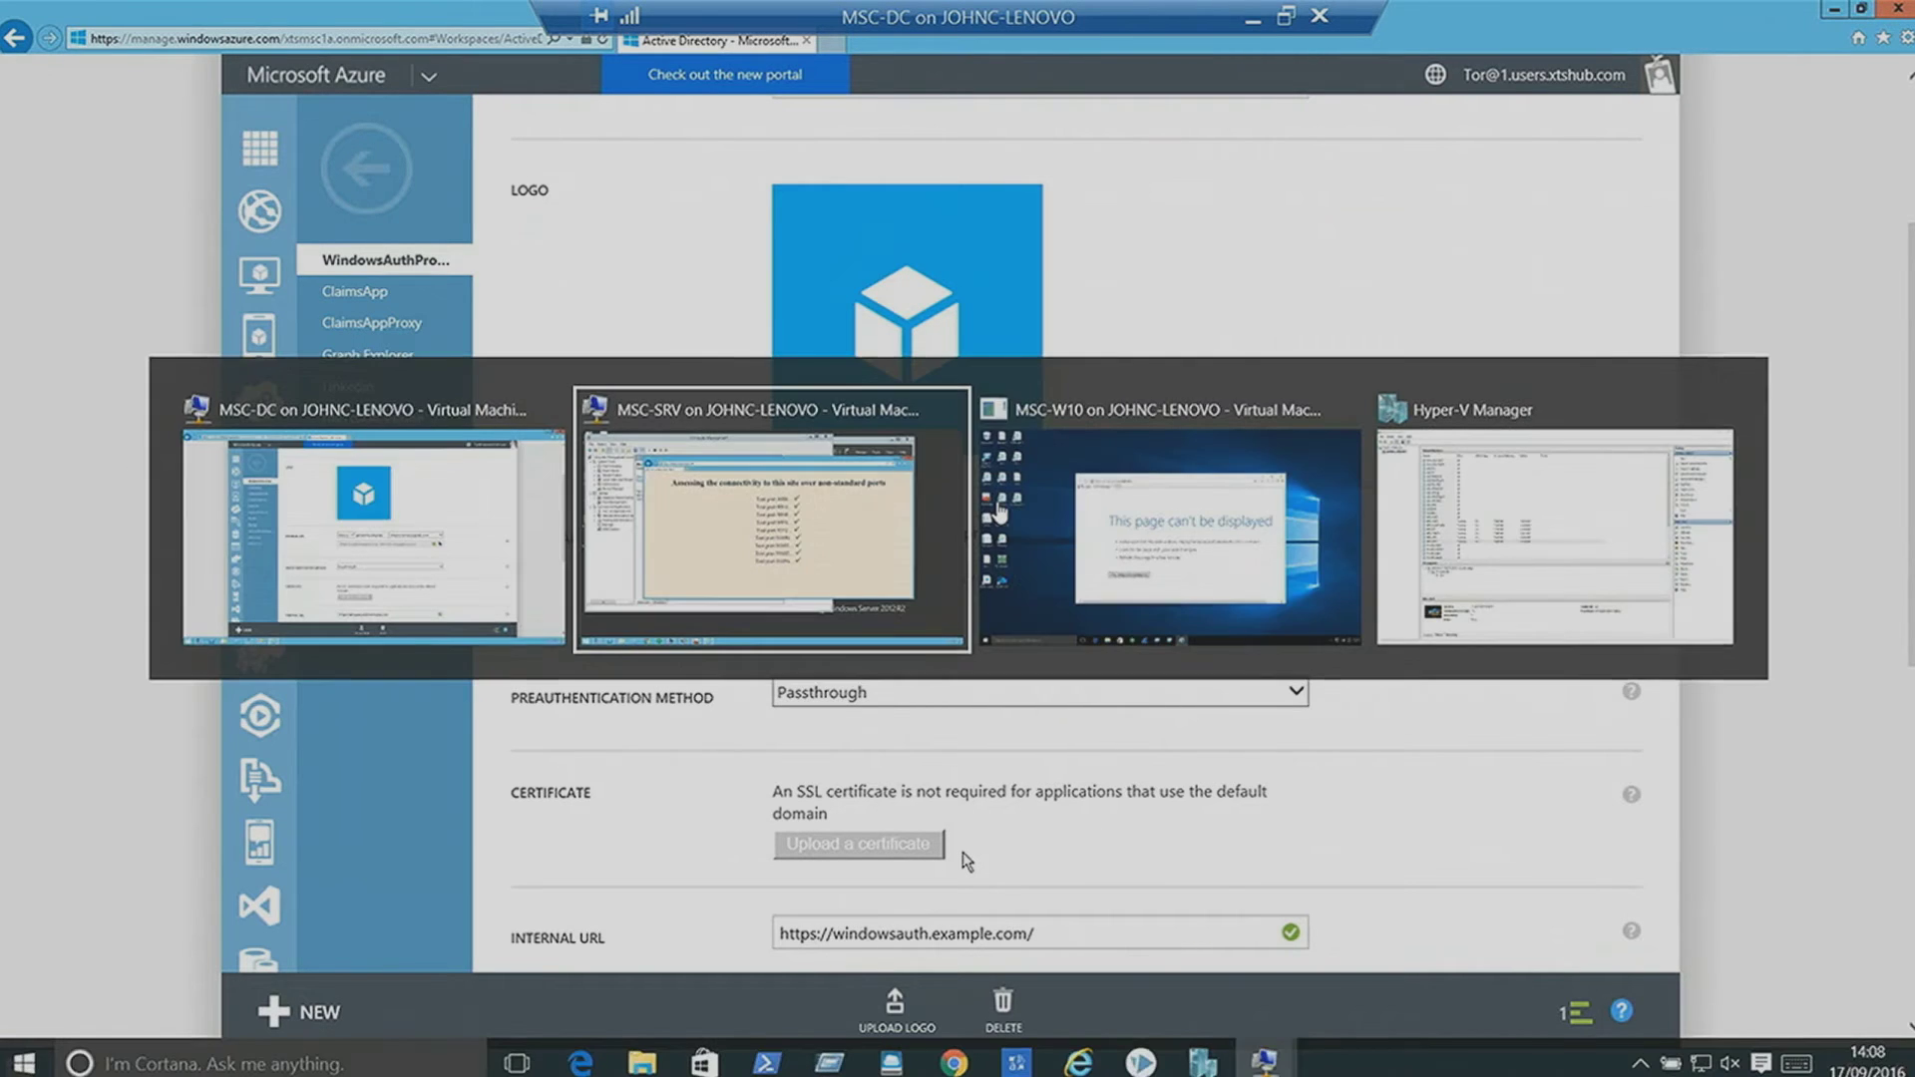
Step: On the Windows 10 client, paste the external proxy URL into IE's address bar and load the site
key(alt+Tab)
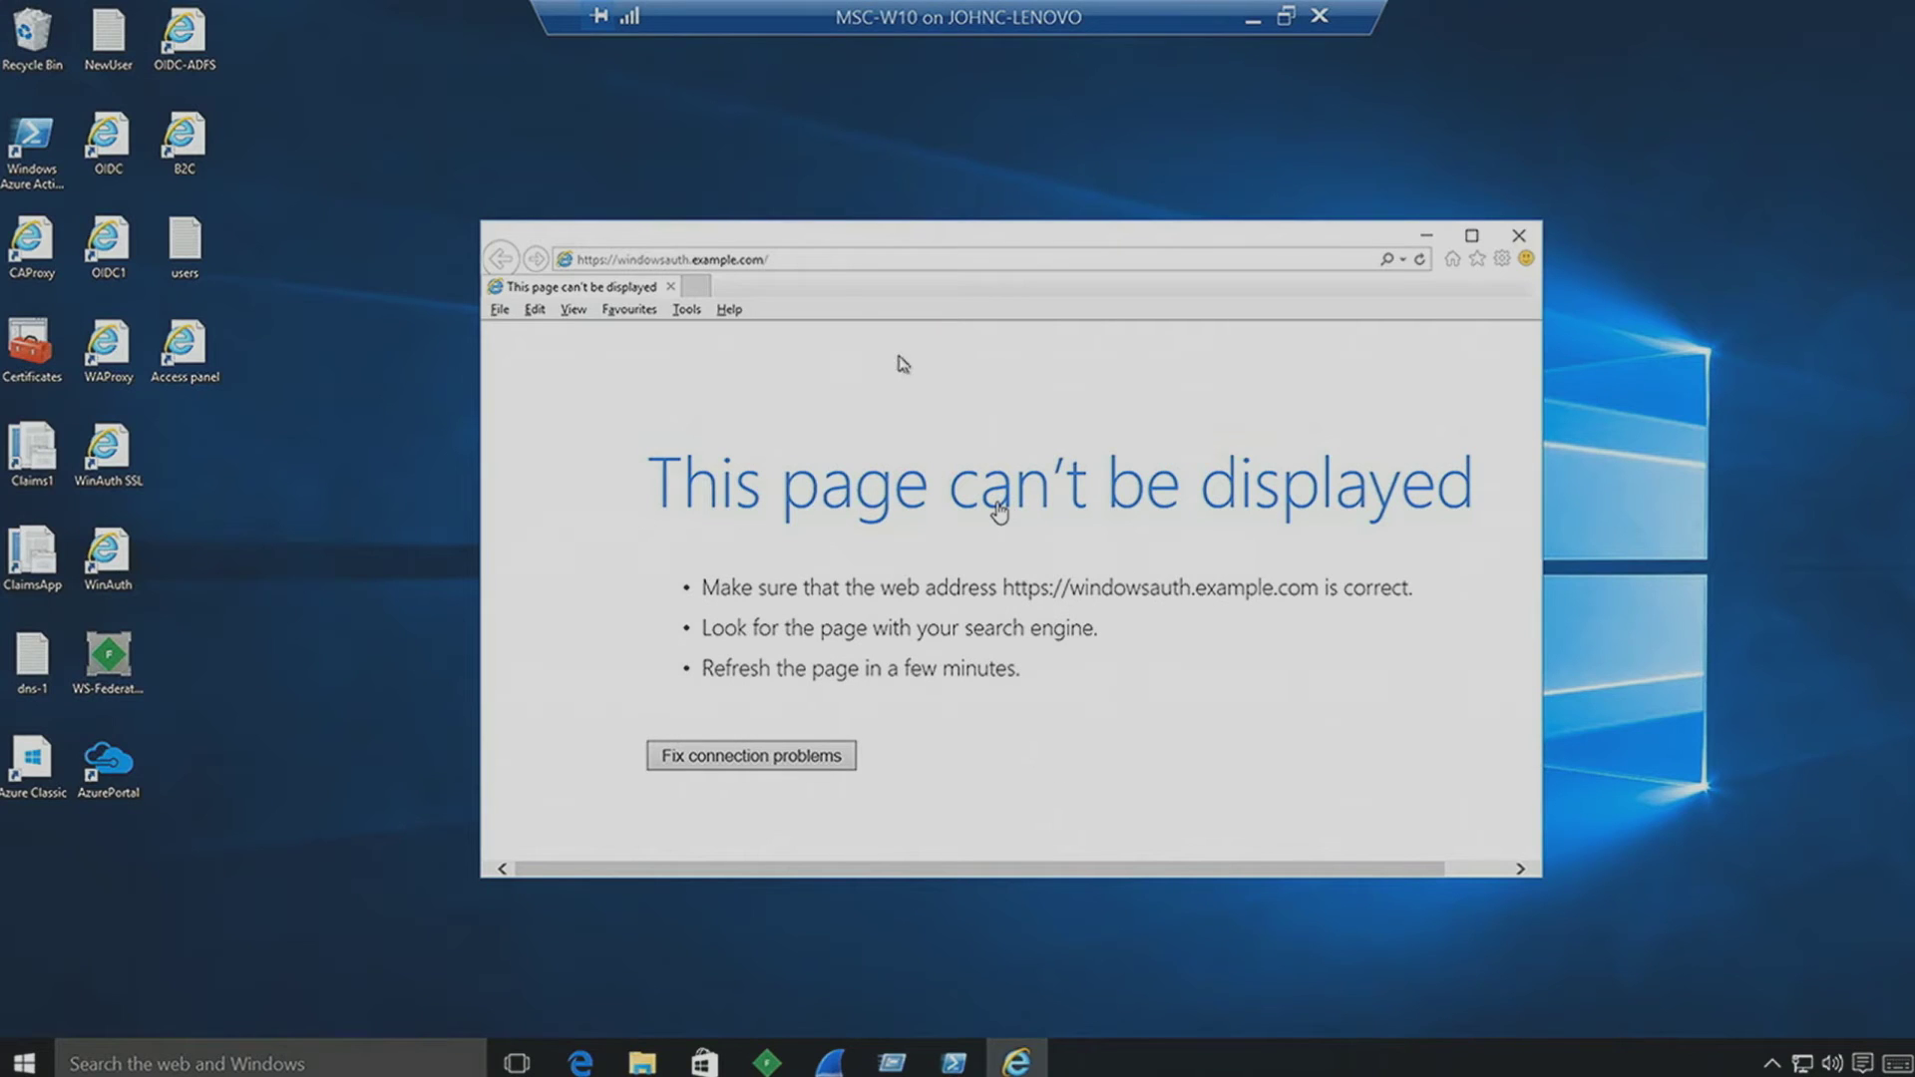
click(800, 257)
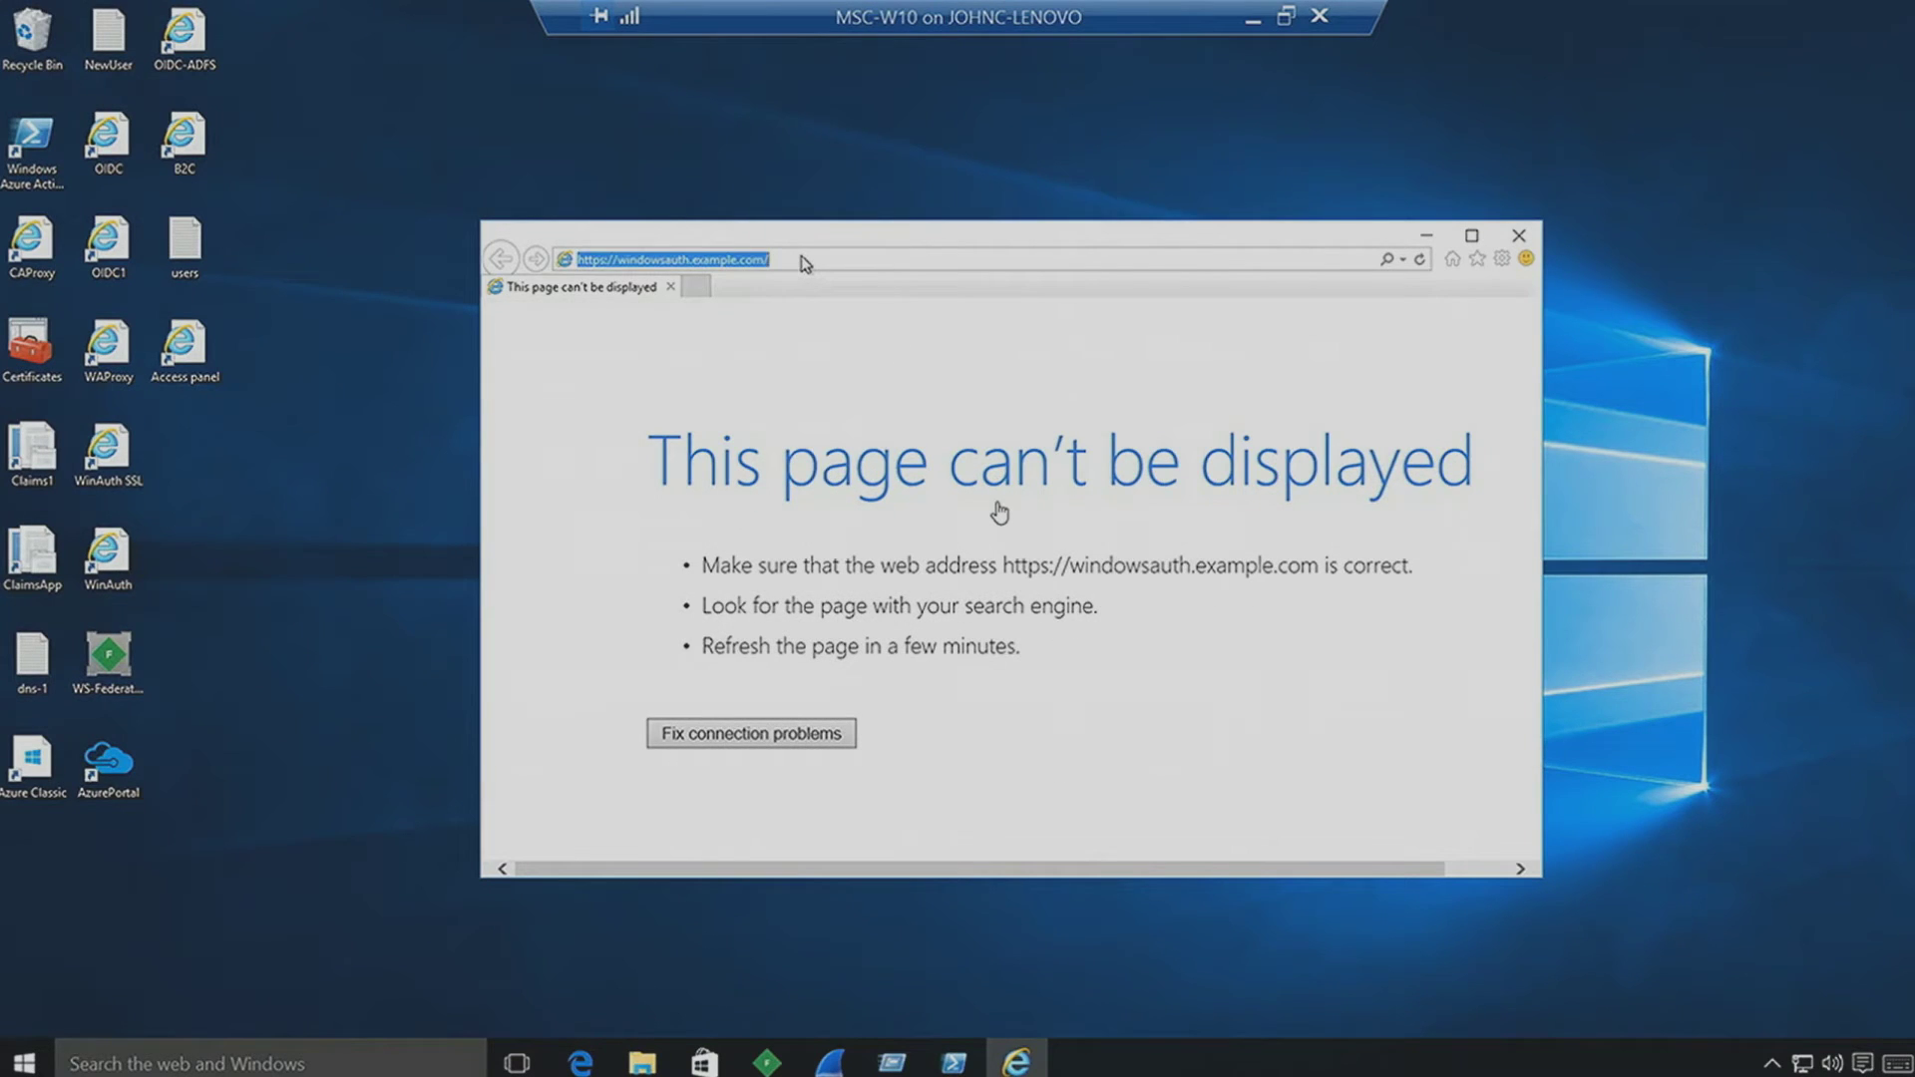
key(ctrl+v)
key(Return)
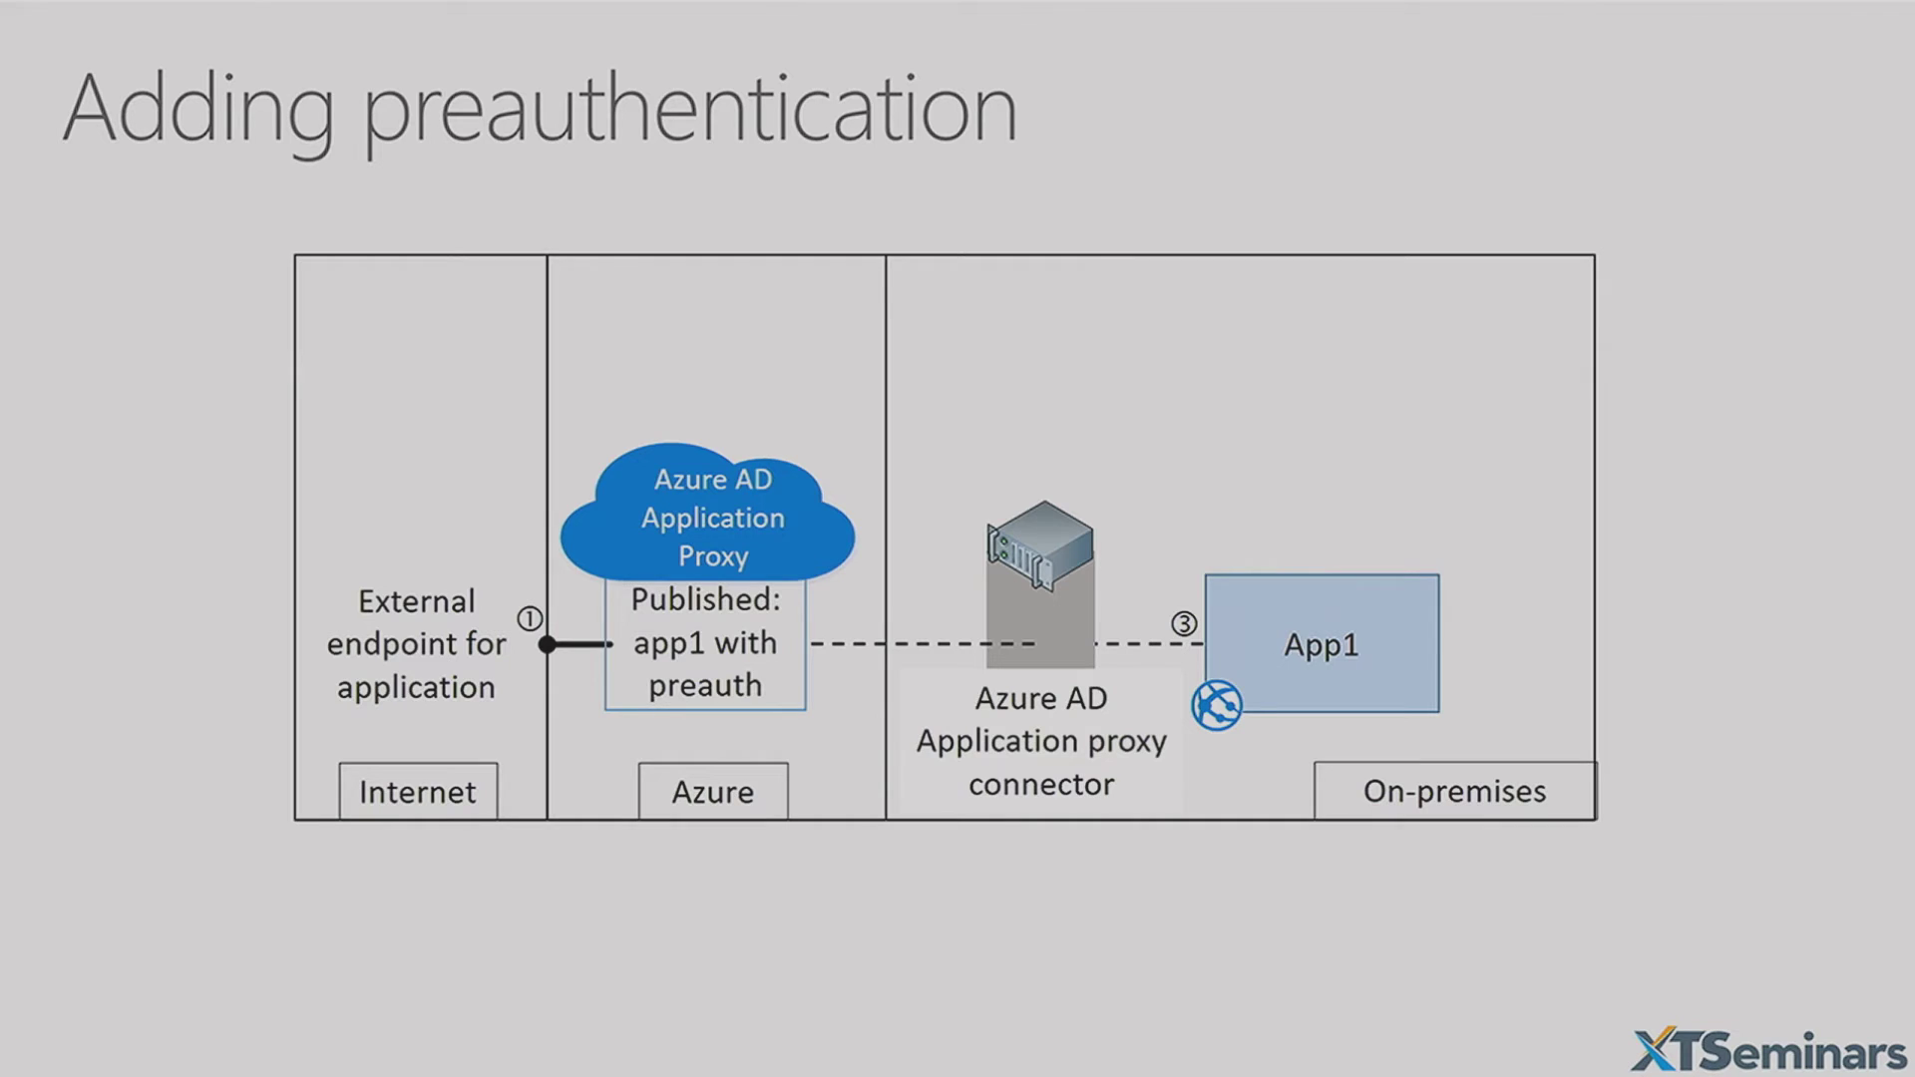
Step: Reveal the Azure AD authentication endpoint and on-premises AD sync on the preauthentication slide
key(Right)
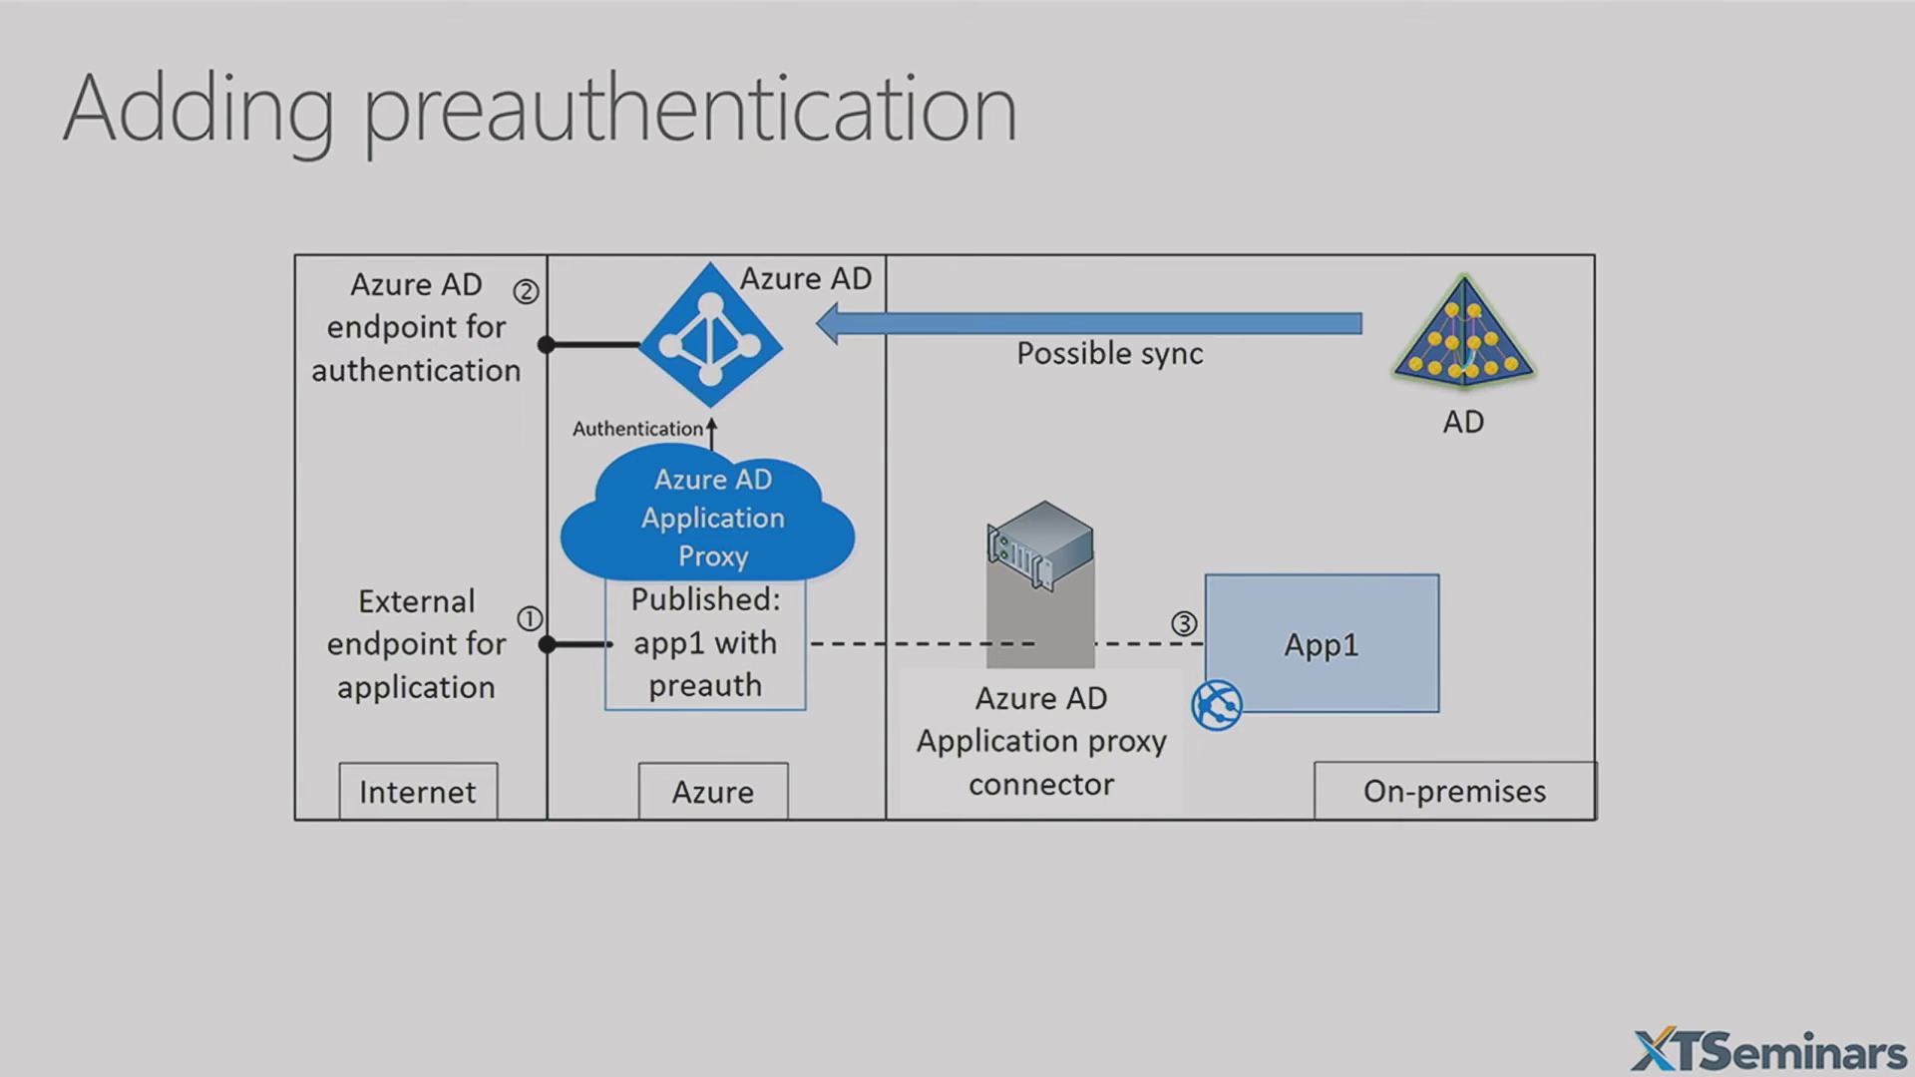
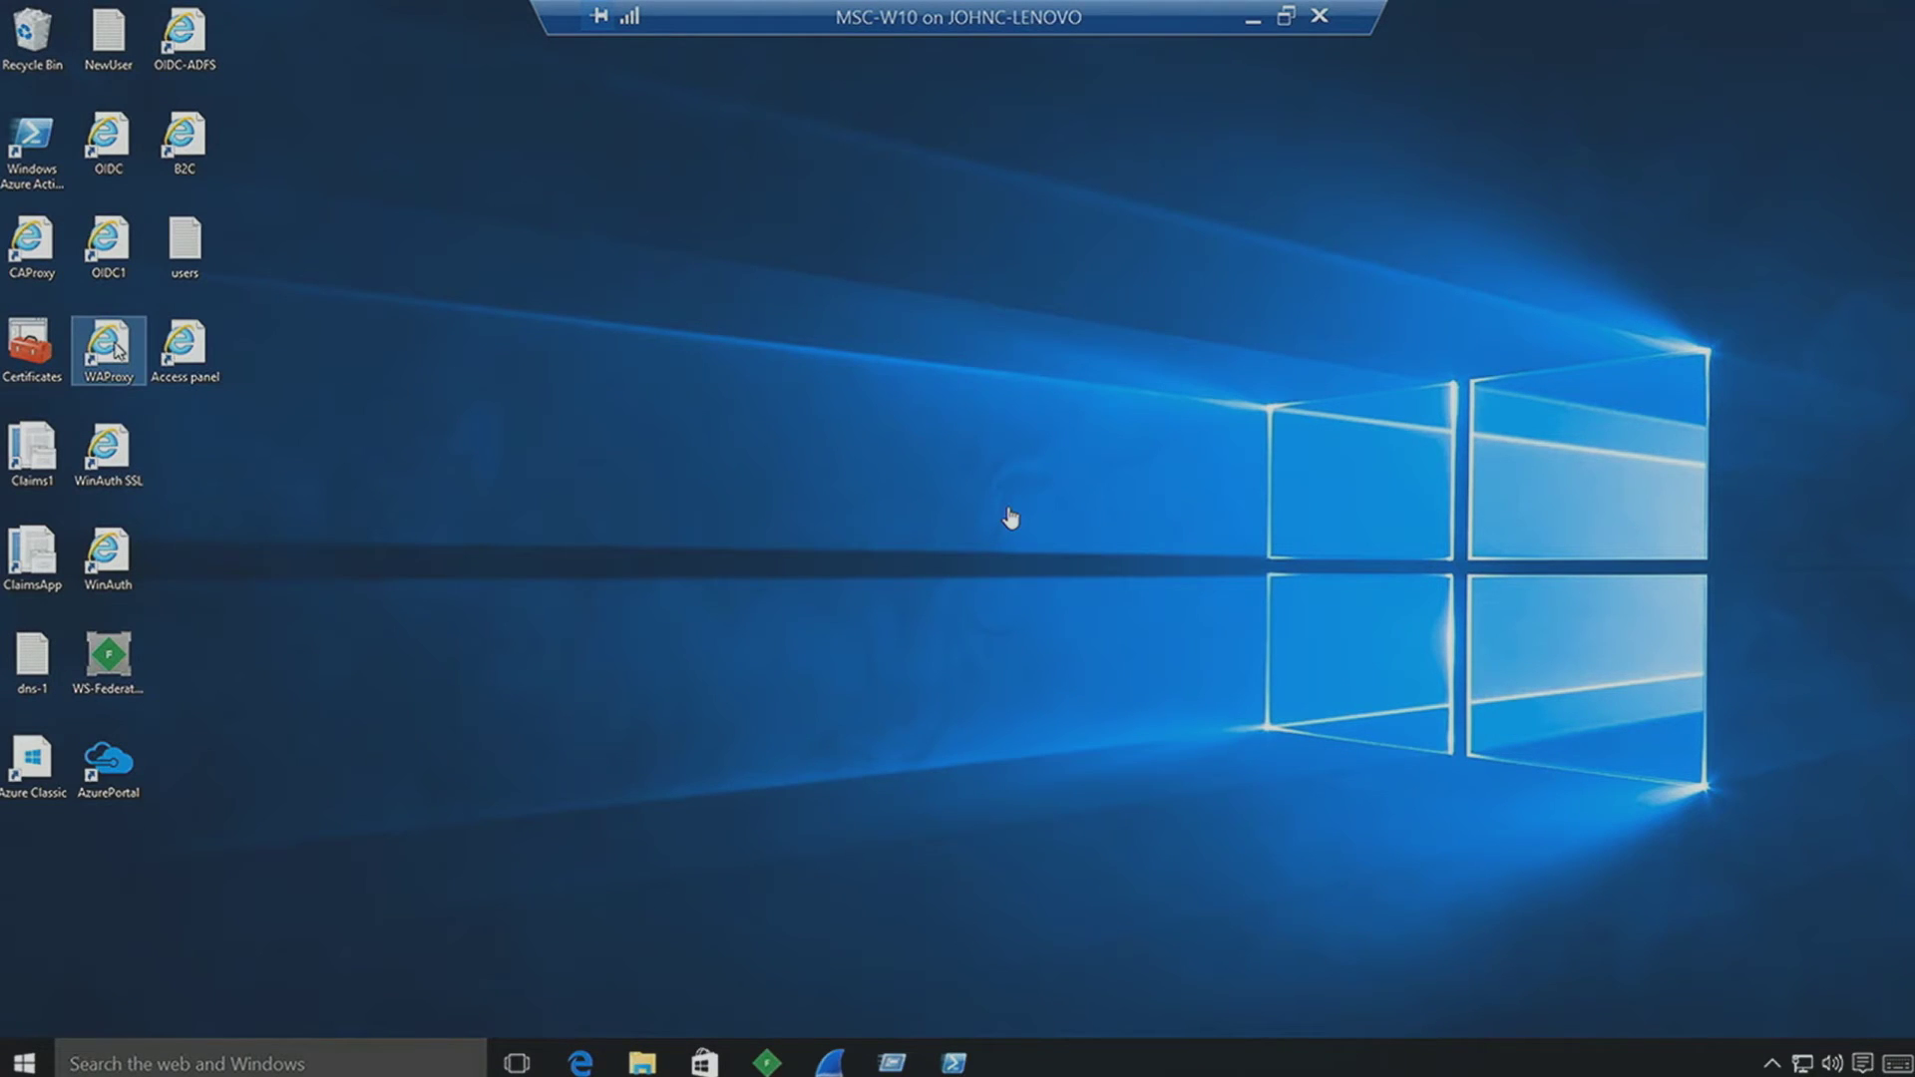
Step: Launch the WAProxy shortcut and maximize its Internet Explorer sign-in page
double_click(118, 349)
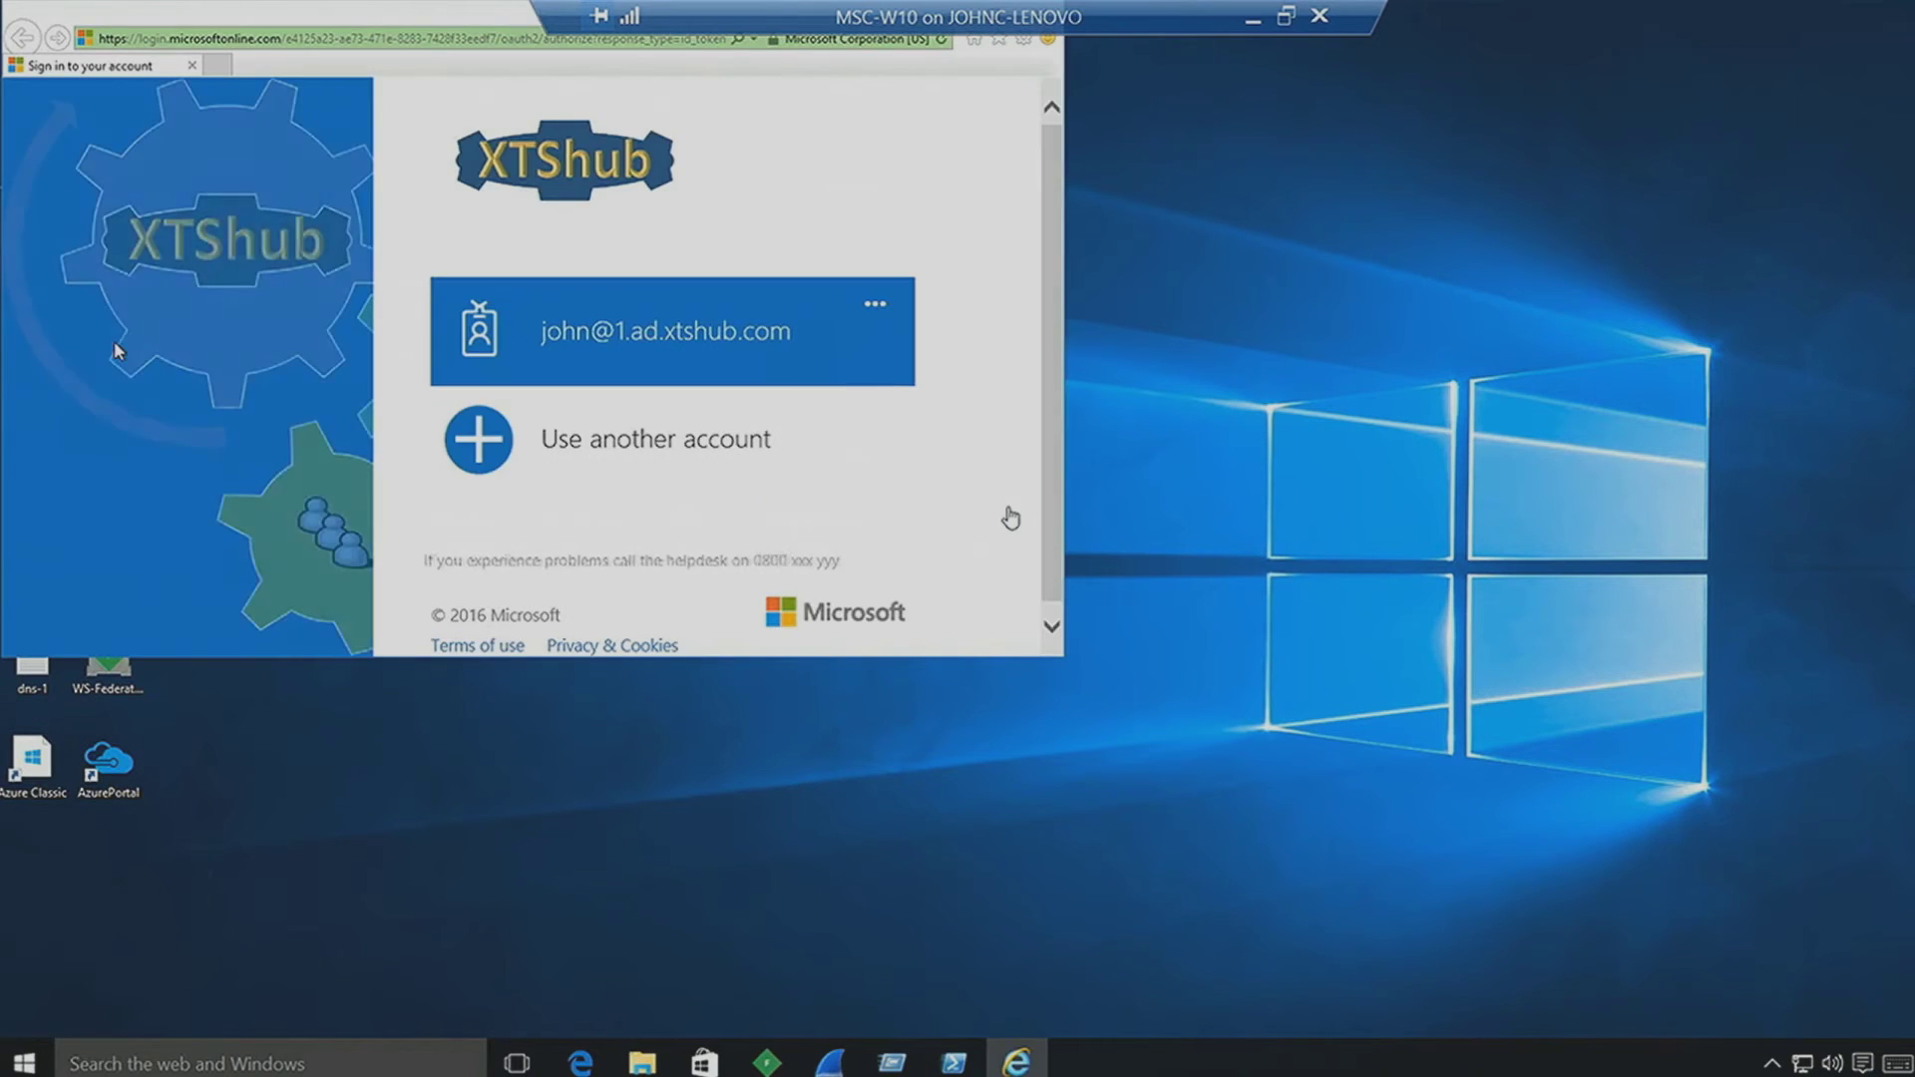
drag(412, 18, 876, 150)
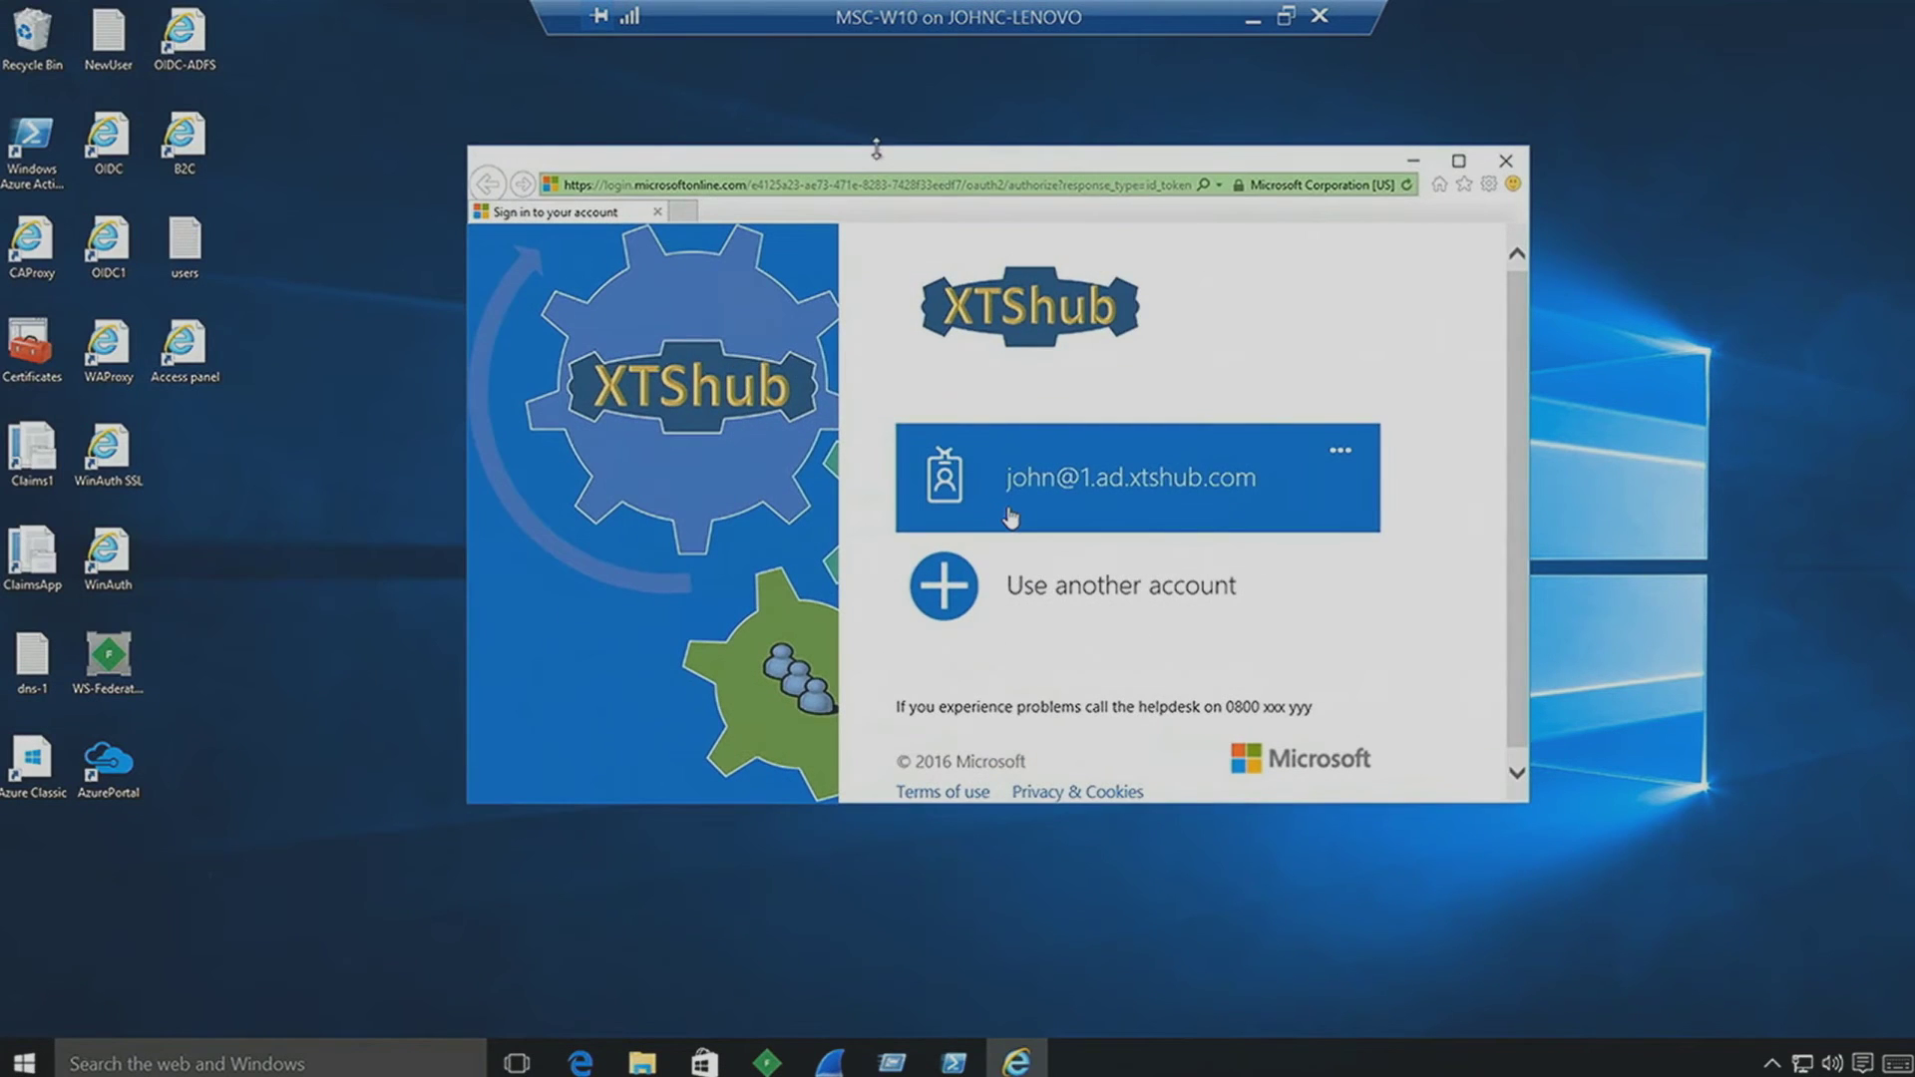
click(1462, 161)
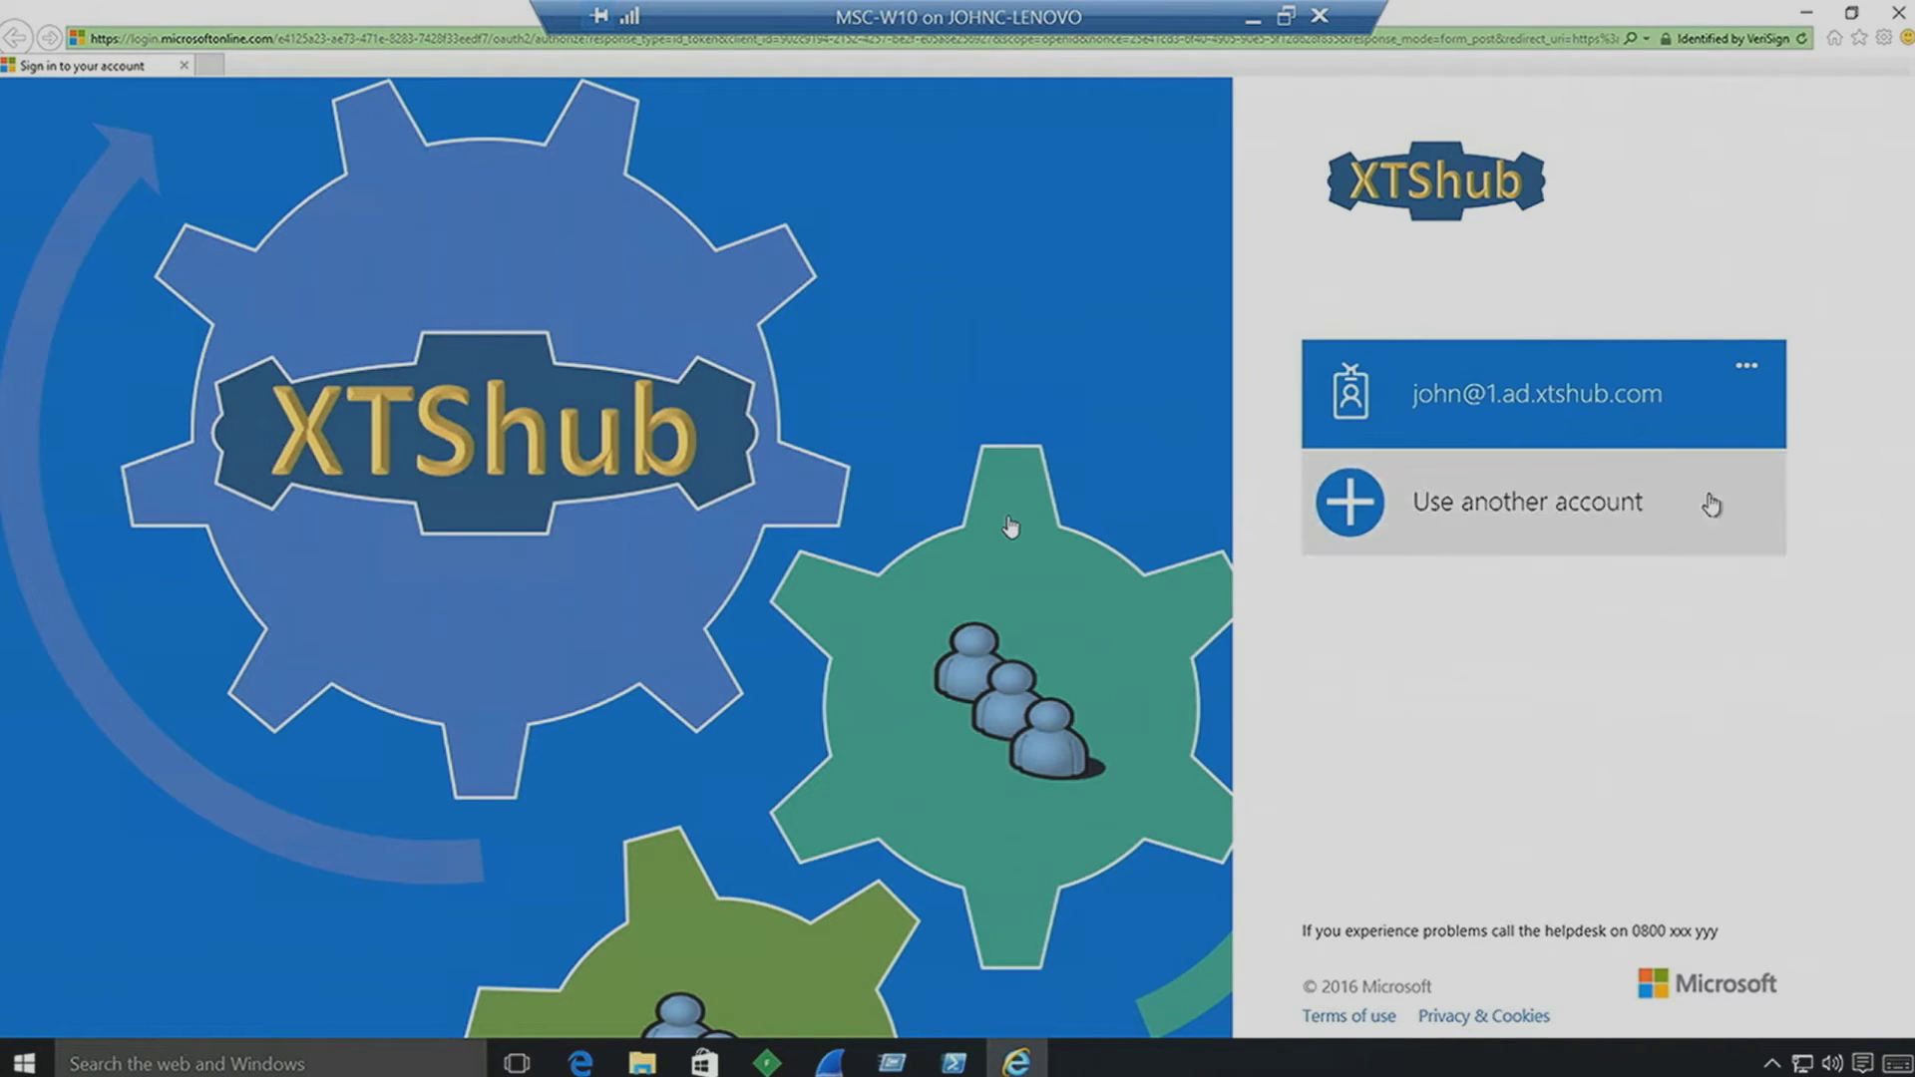
Step: Sign in with the remembered work account and password, then close IE after the Forbidden 'not authorized' error
click(1695, 404)
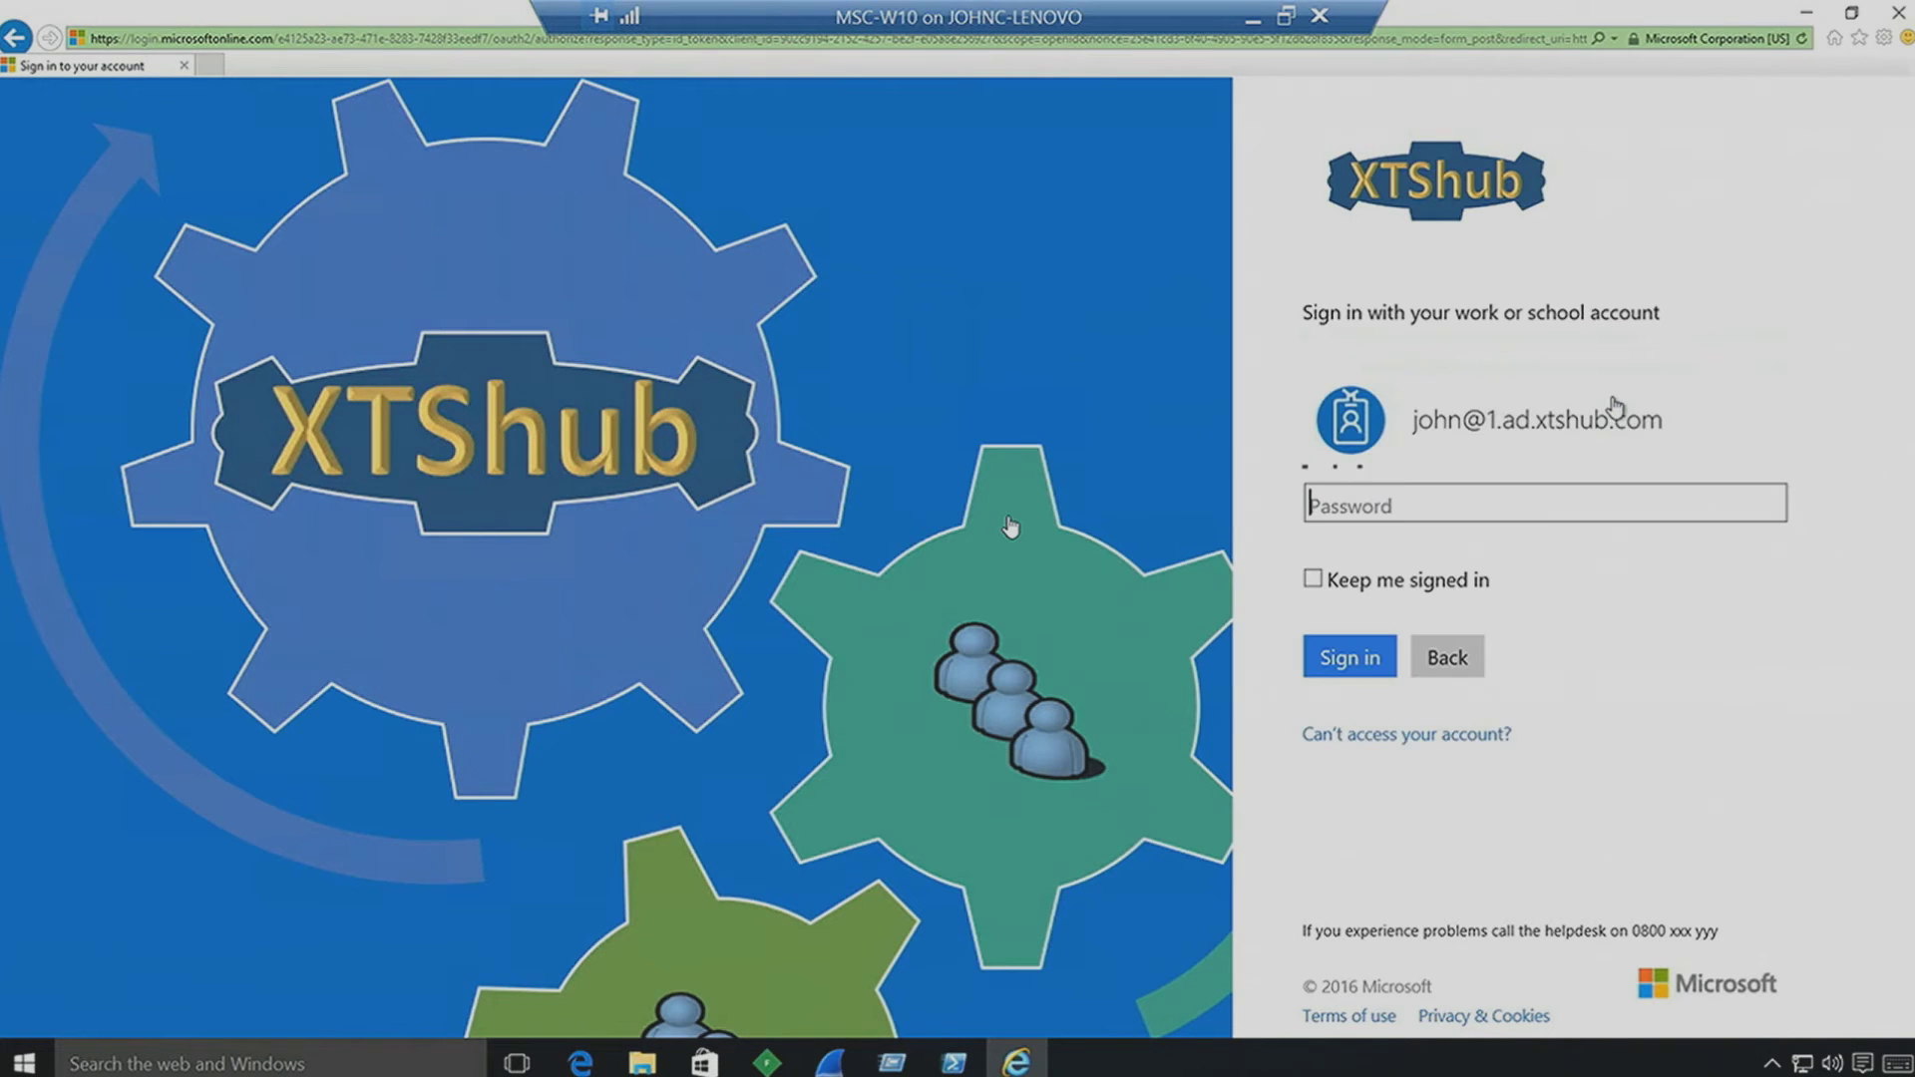
text(•••••)
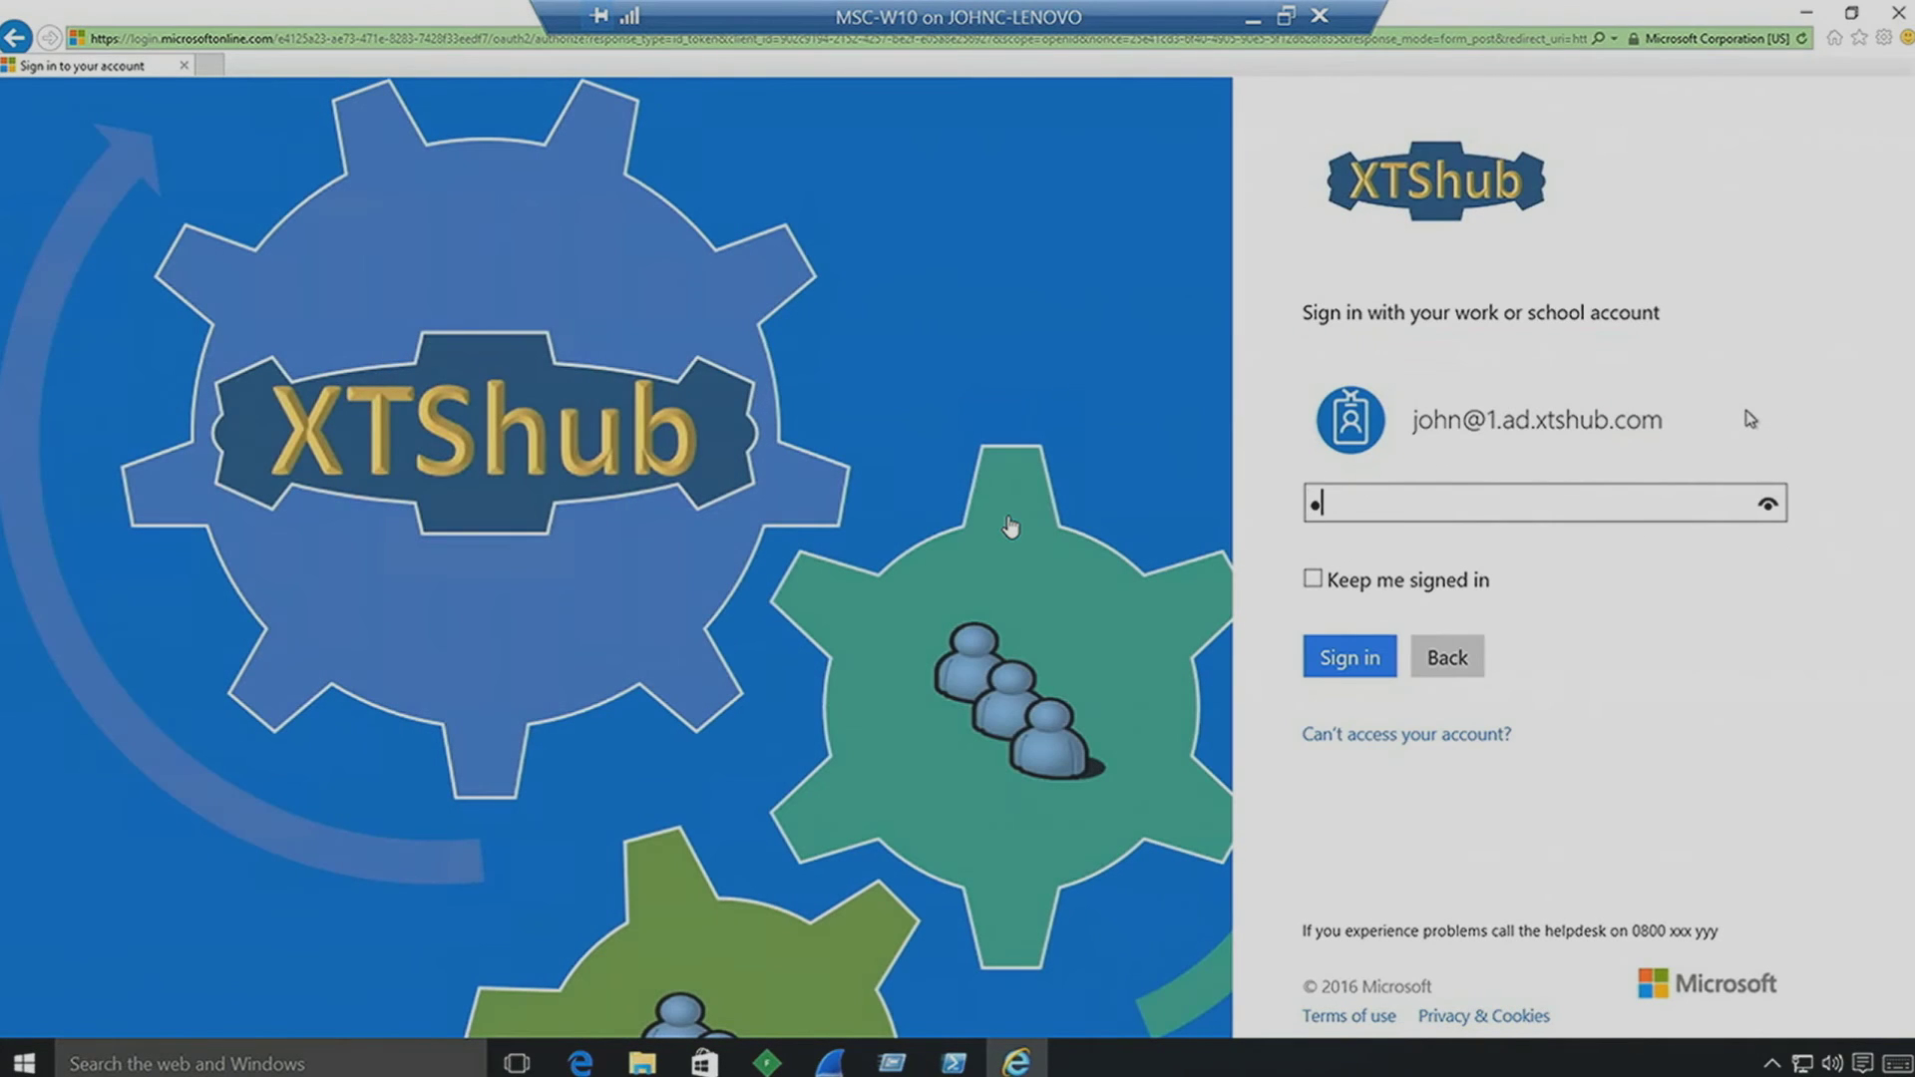
text(••••)
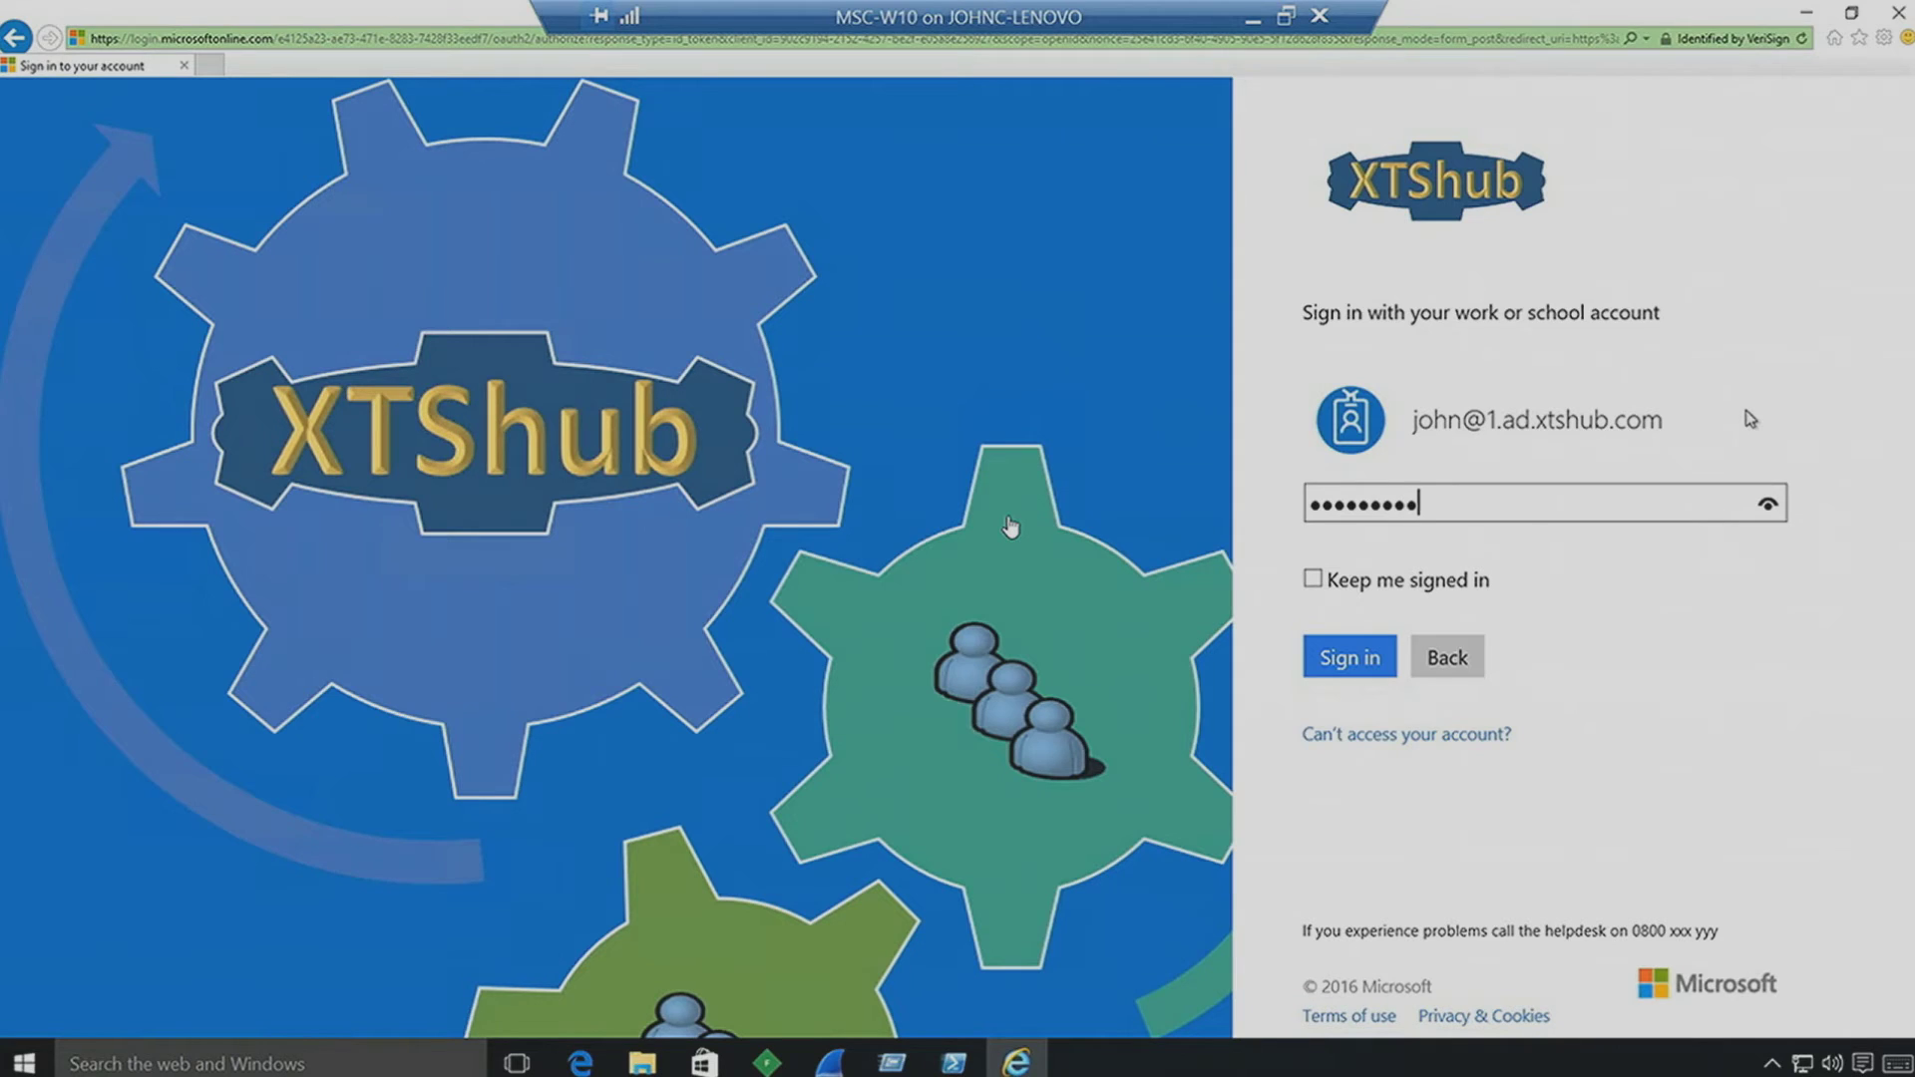
key(Return)
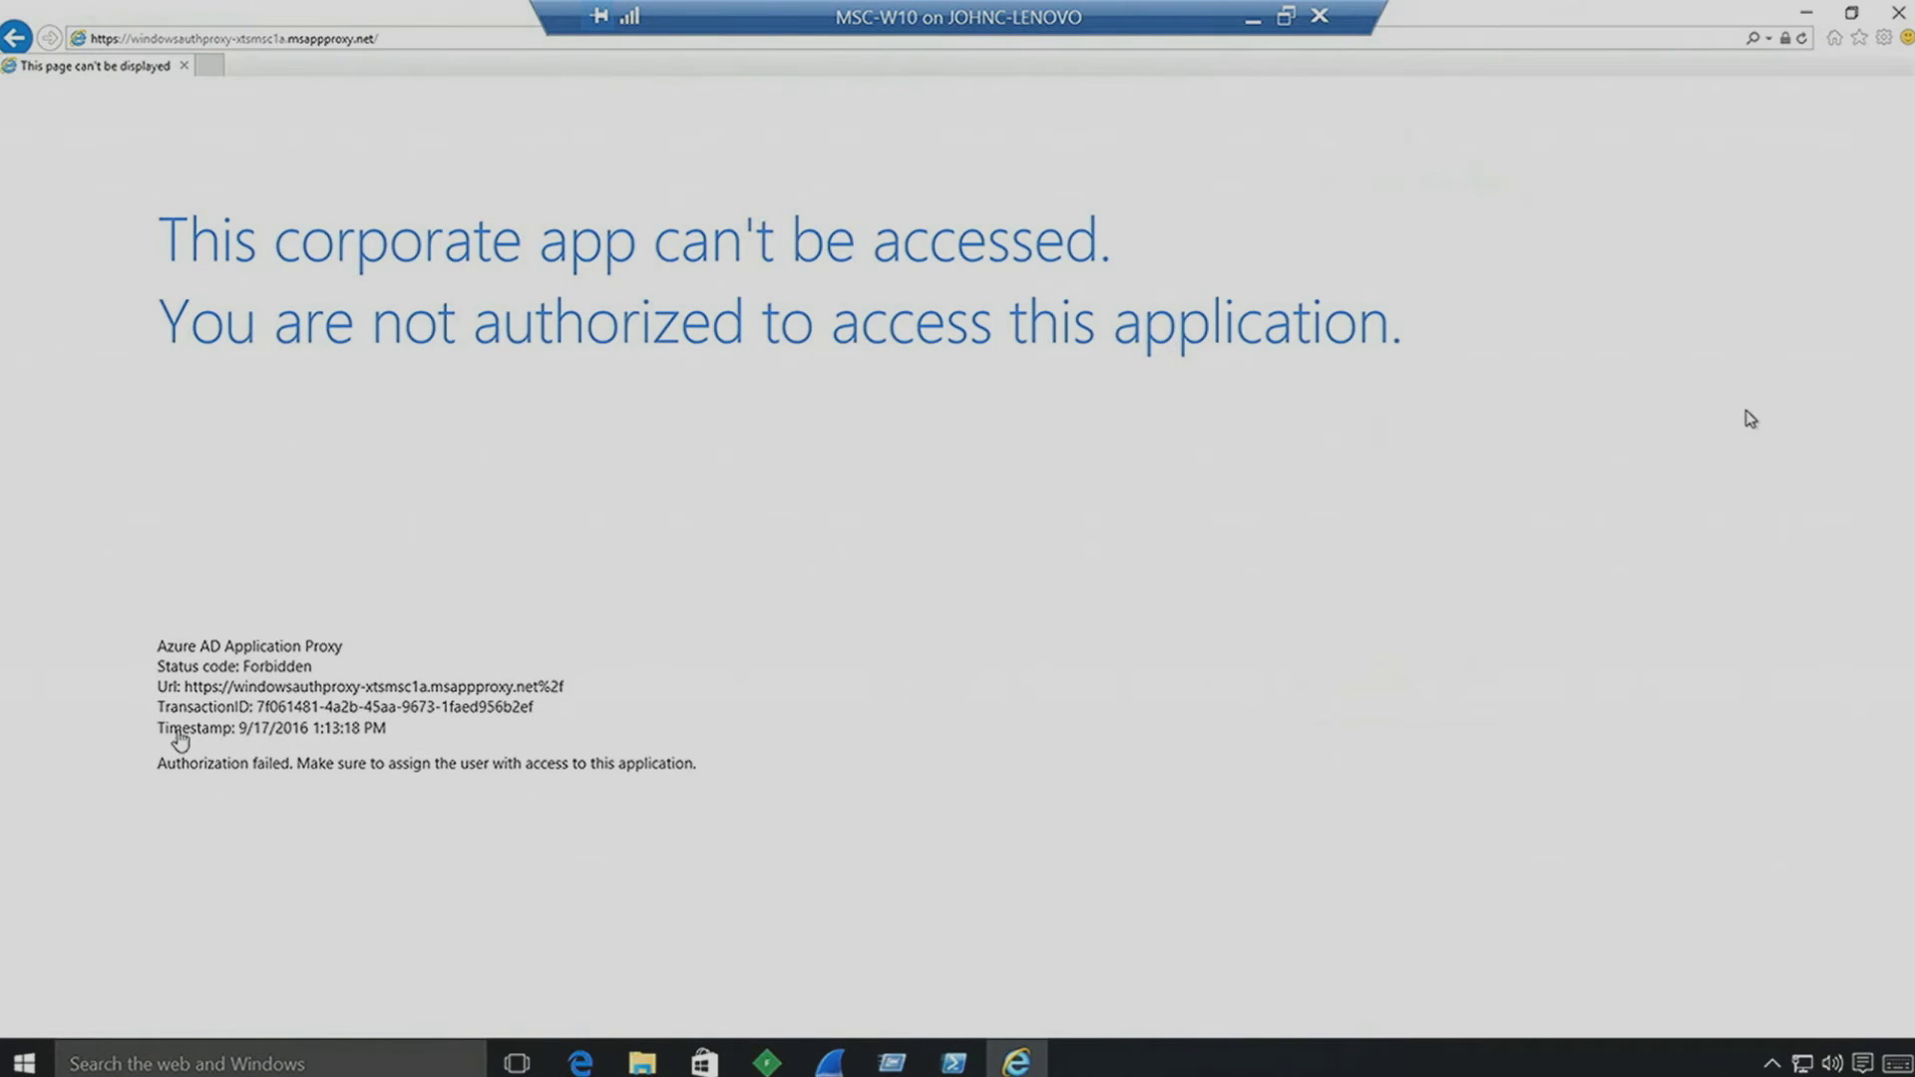
click(1895, 14)
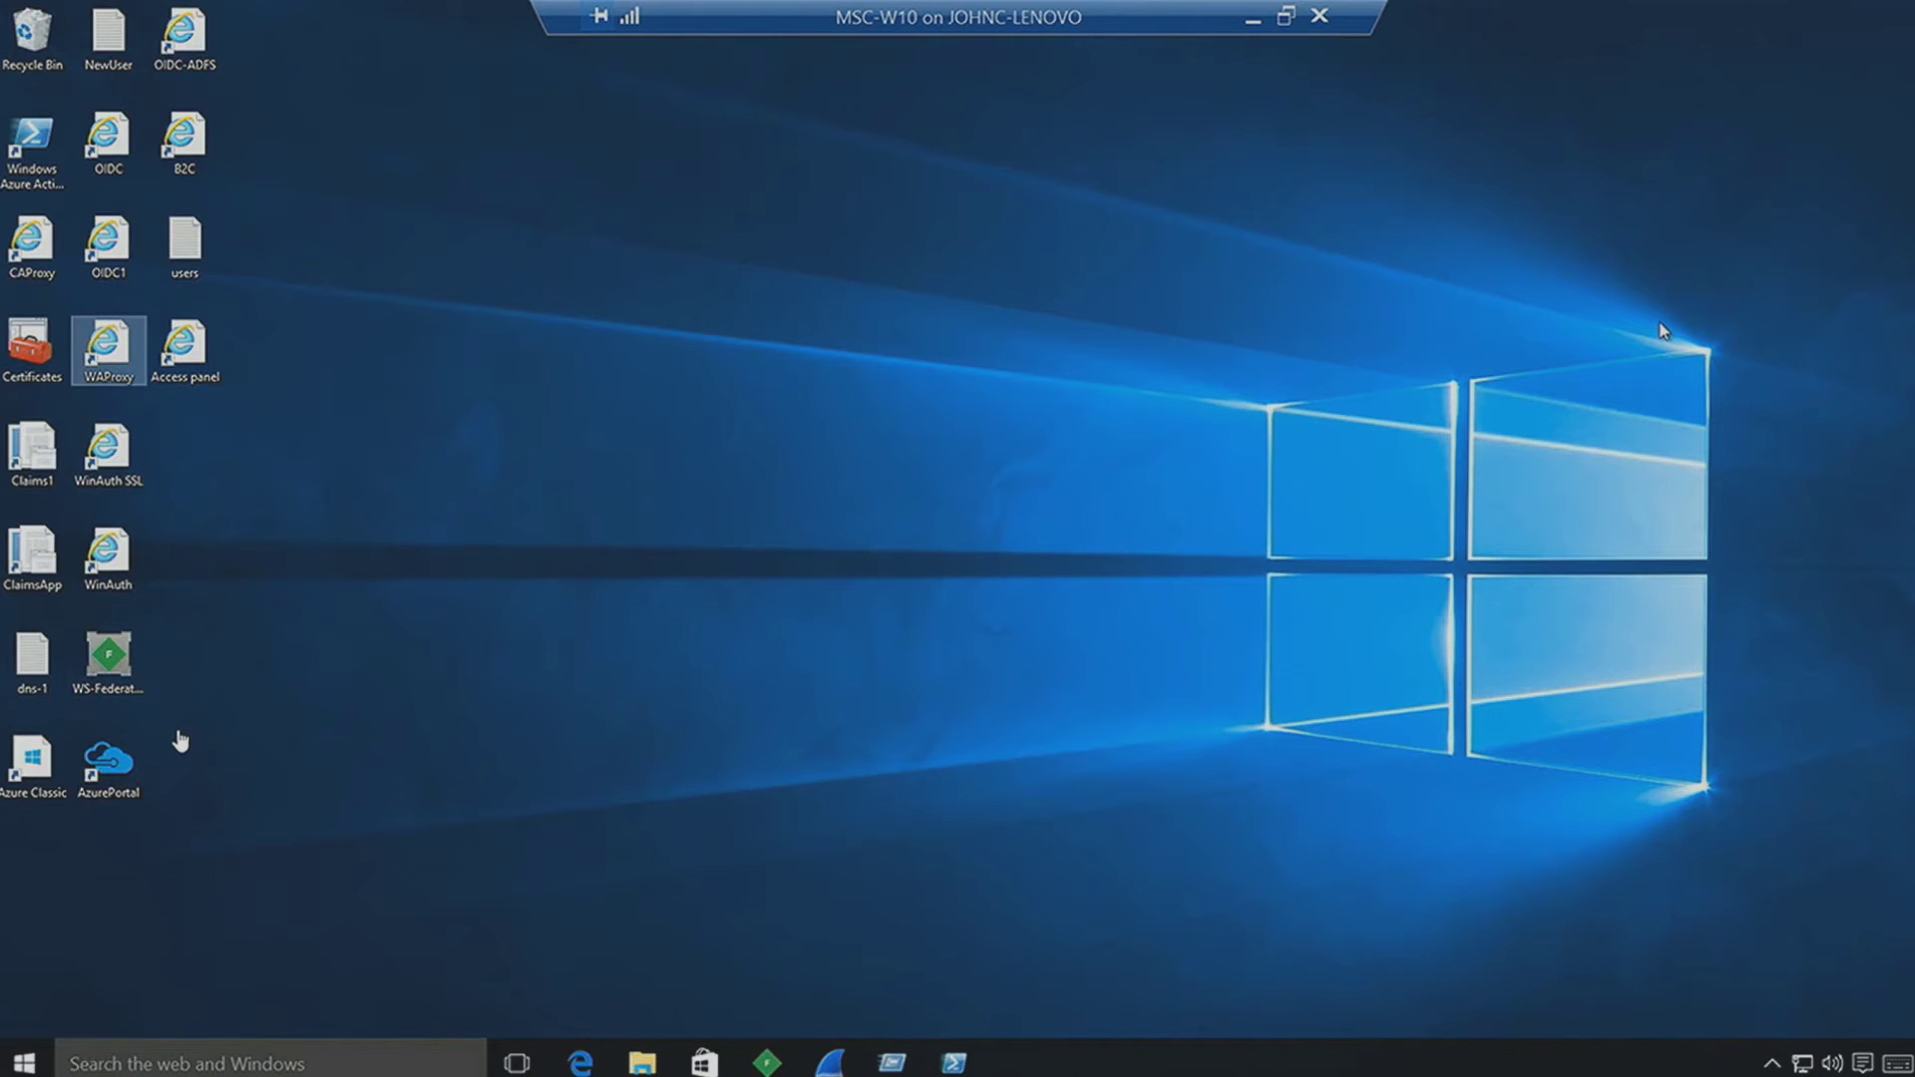
Step: On MSC-DC, show windowsauthproxy's USERS AND GROUPS tab filtered to All Users
key(alt+Tab)
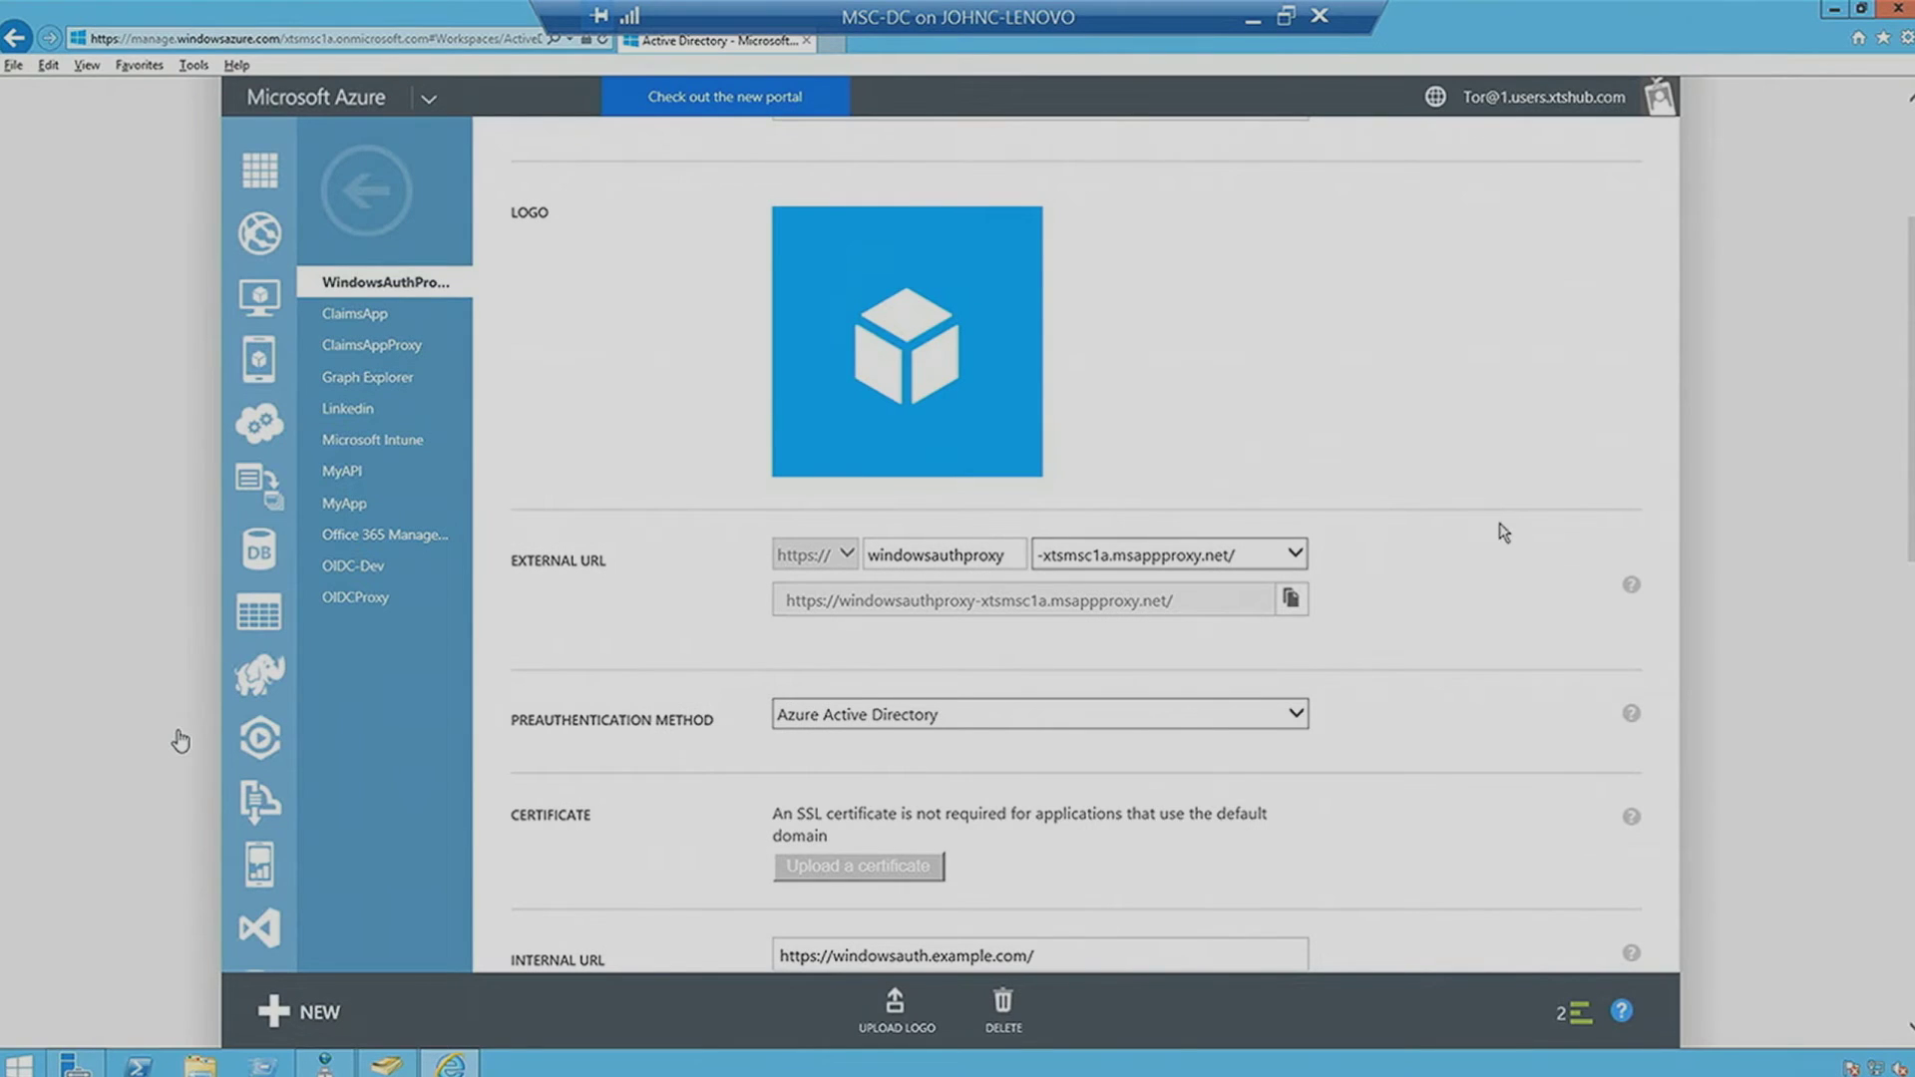
click(1560, 462)
scroll(1560, 462, up, 3)
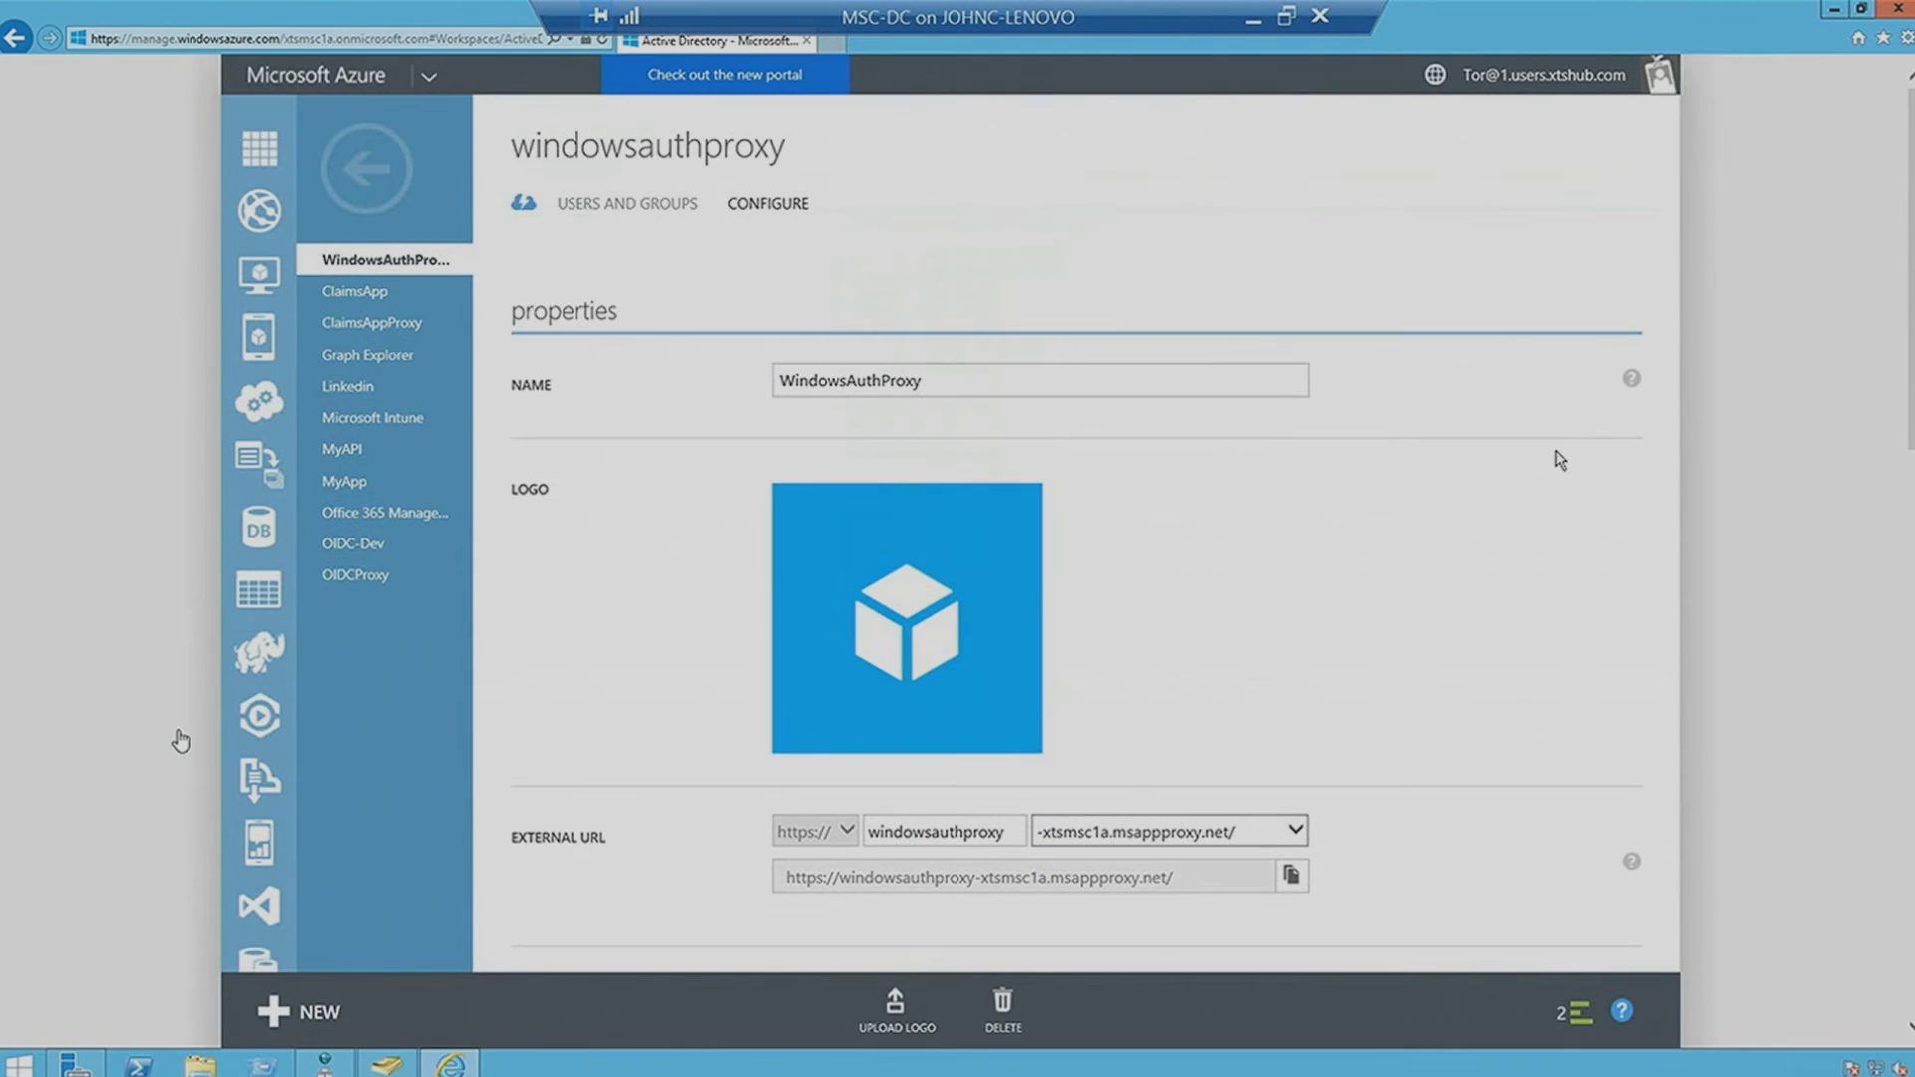
click(649, 209)
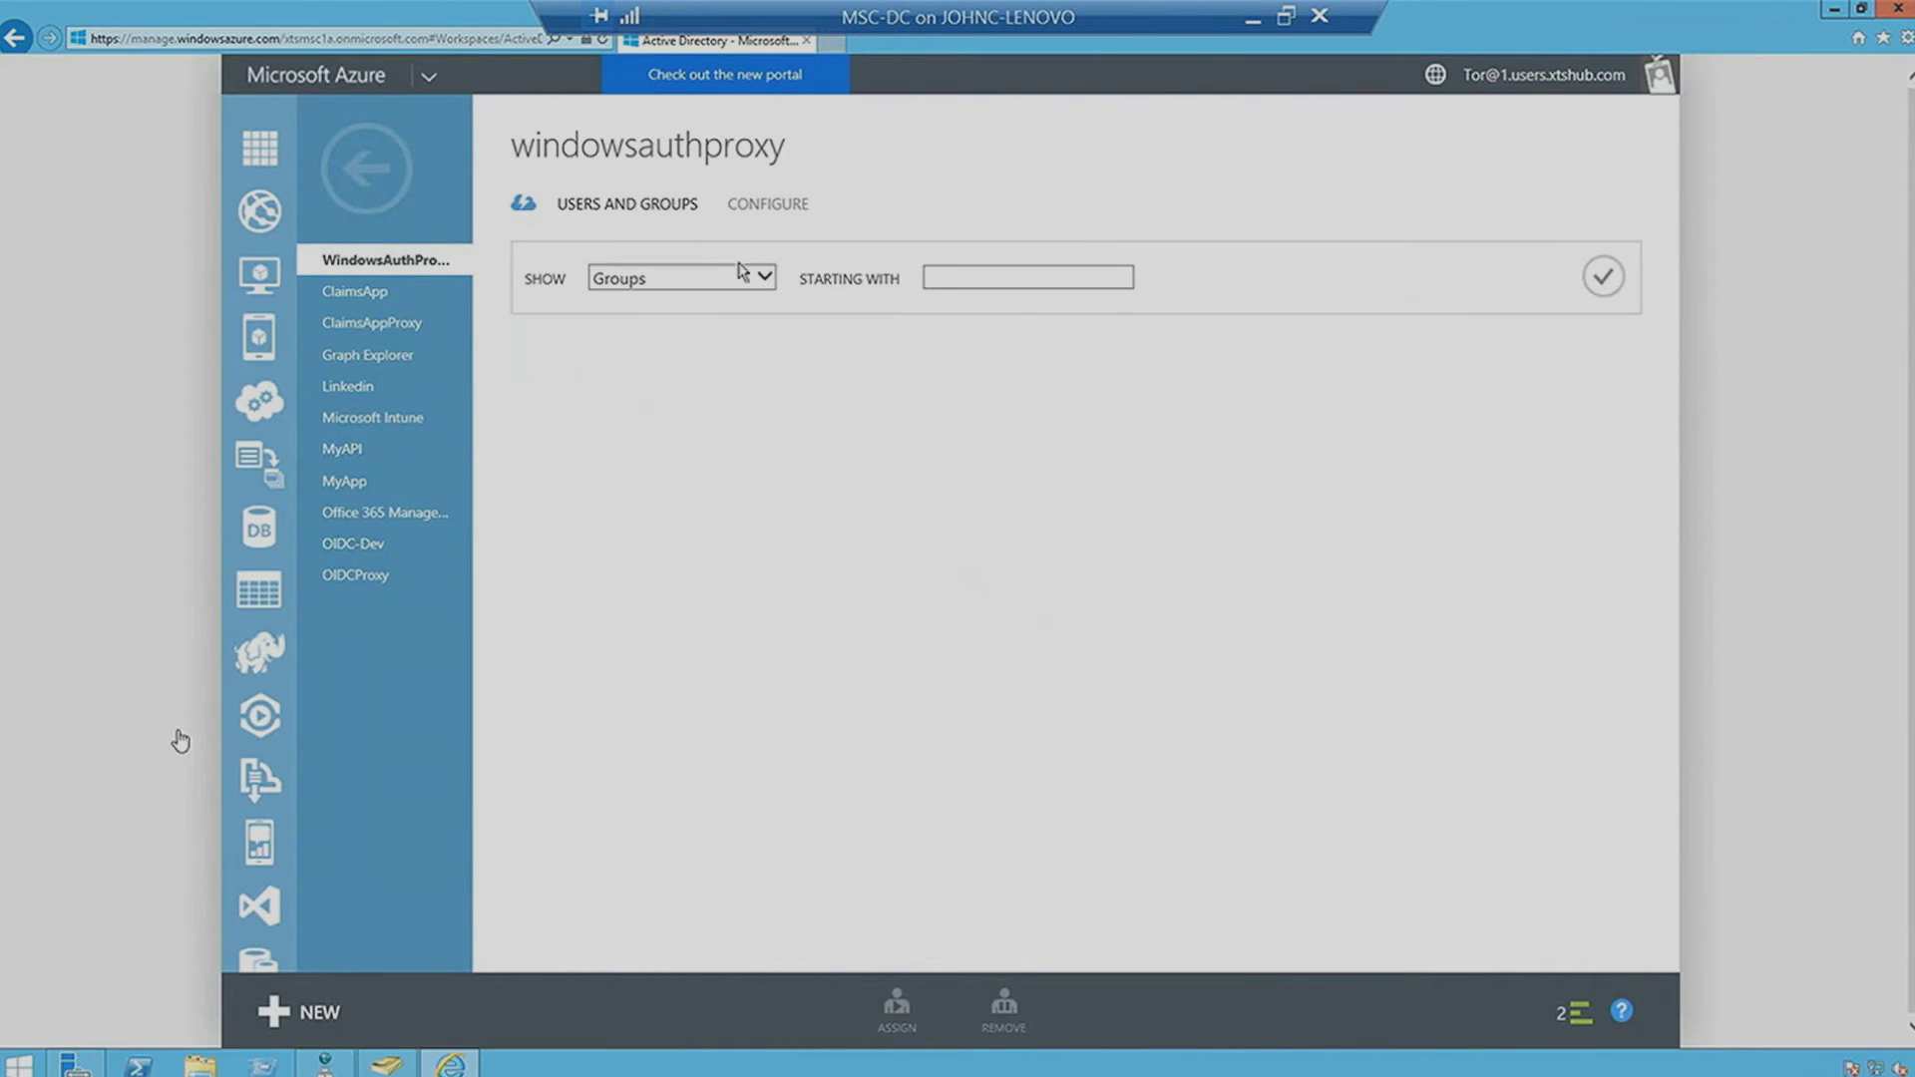
click(762, 278)
click(688, 304)
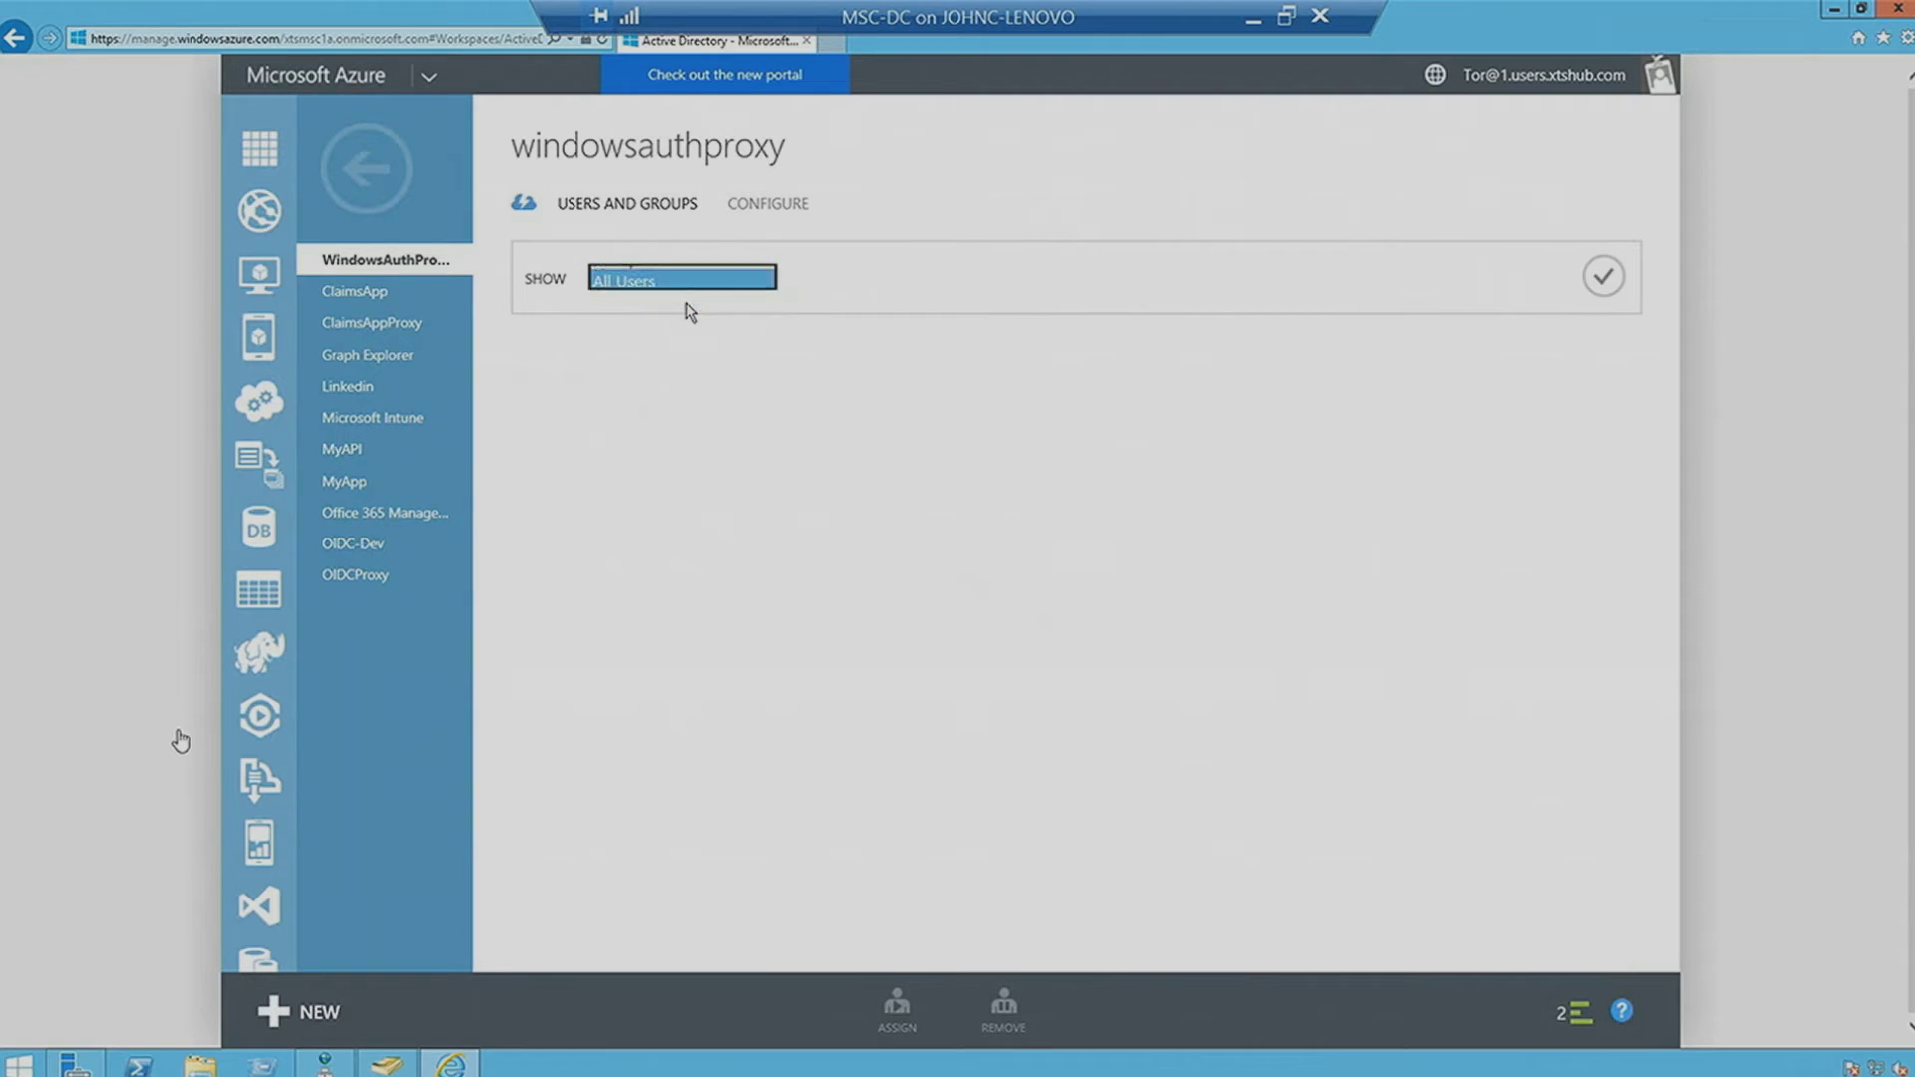
click(1604, 281)
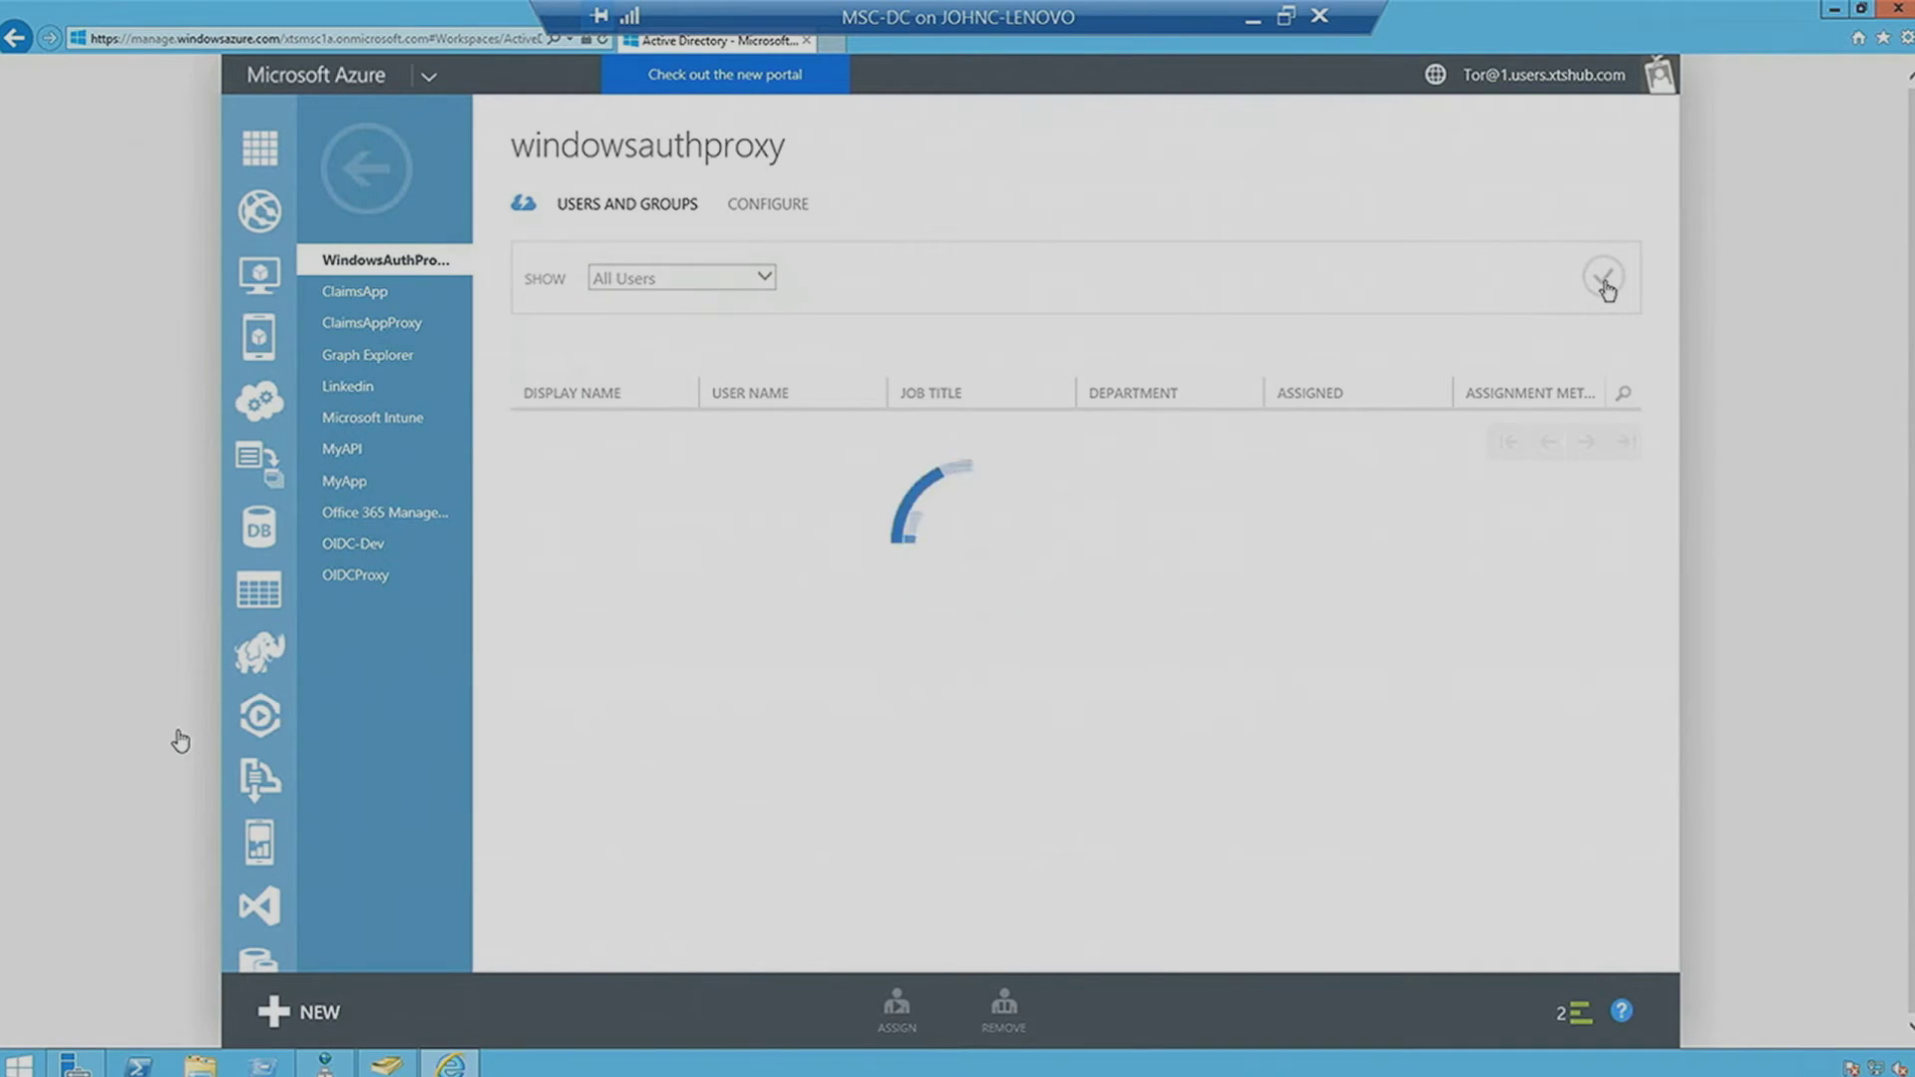
Step: Select the refused user in the list and confirm ASSIGN to enable their access
click(866, 810)
scroll(897, 808, down, 2)
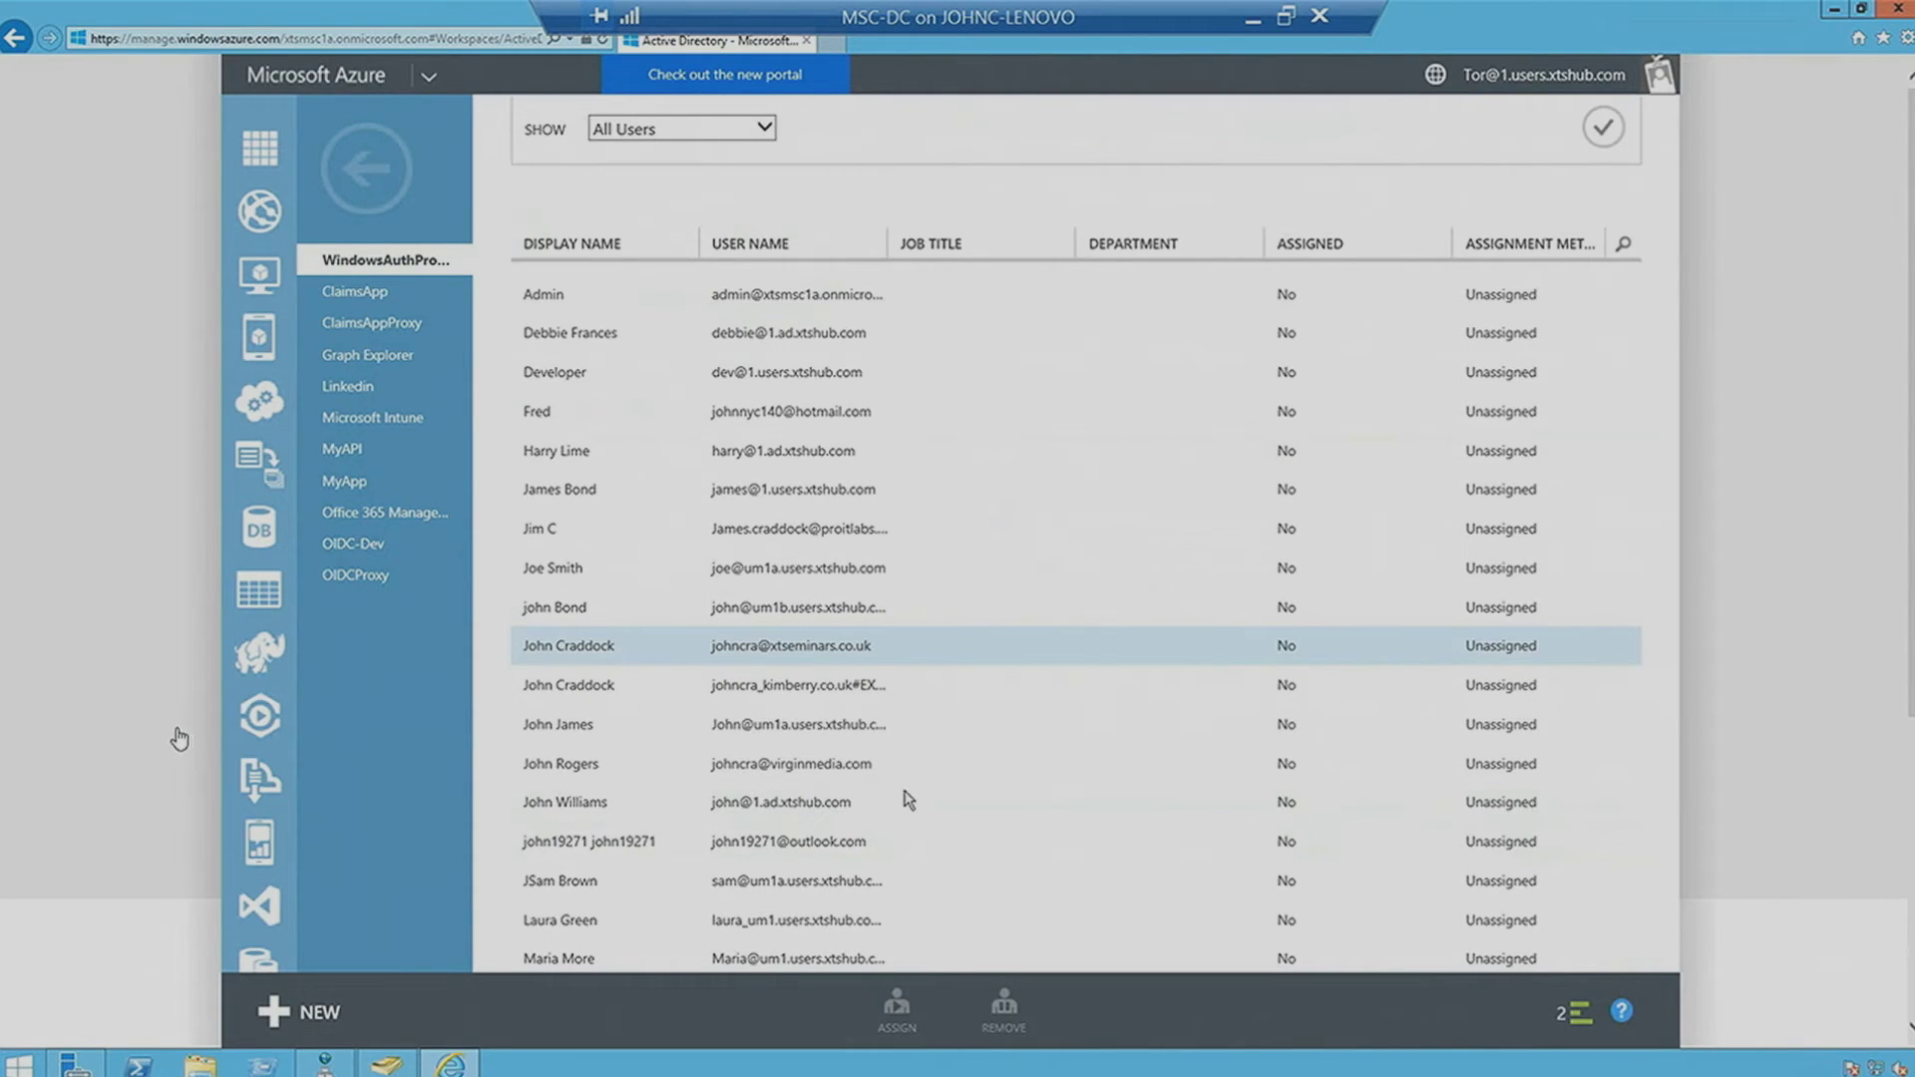
scroll(898, 799, down, 3)
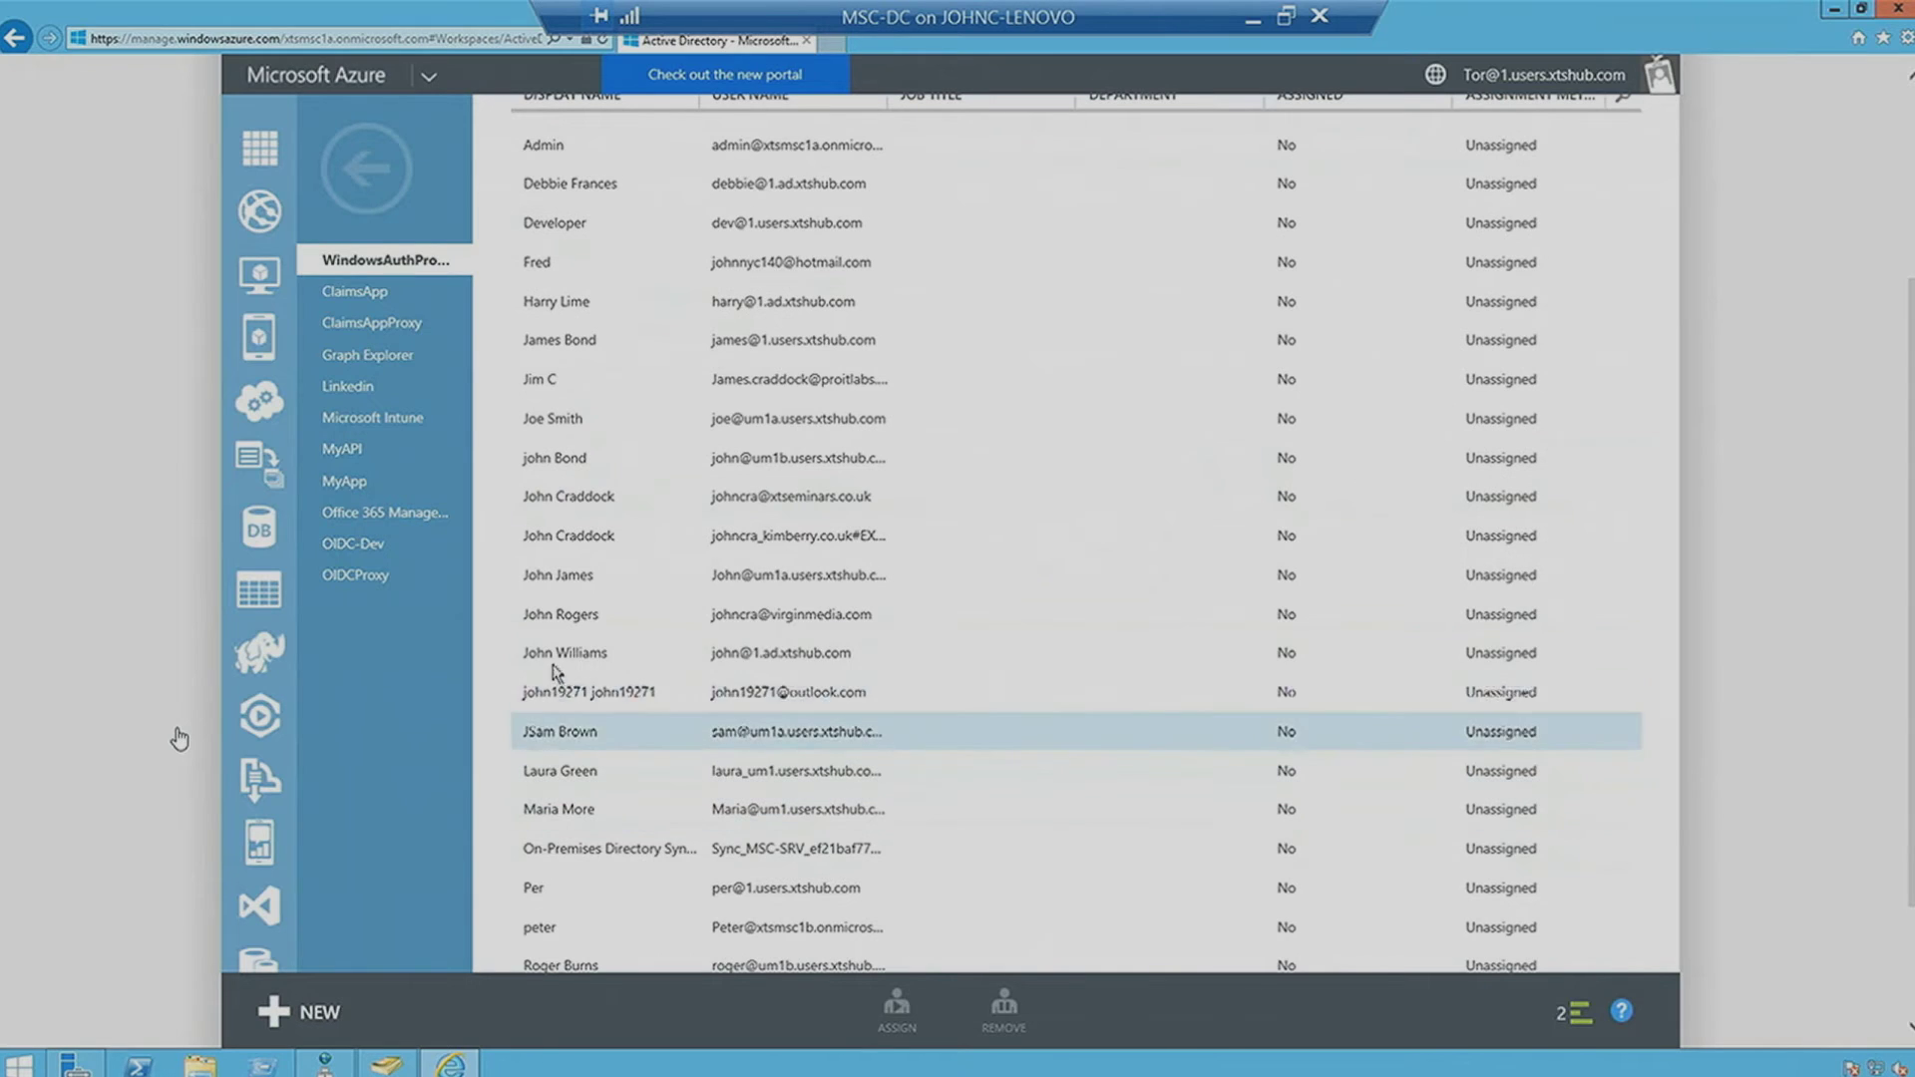
click(1102, 656)
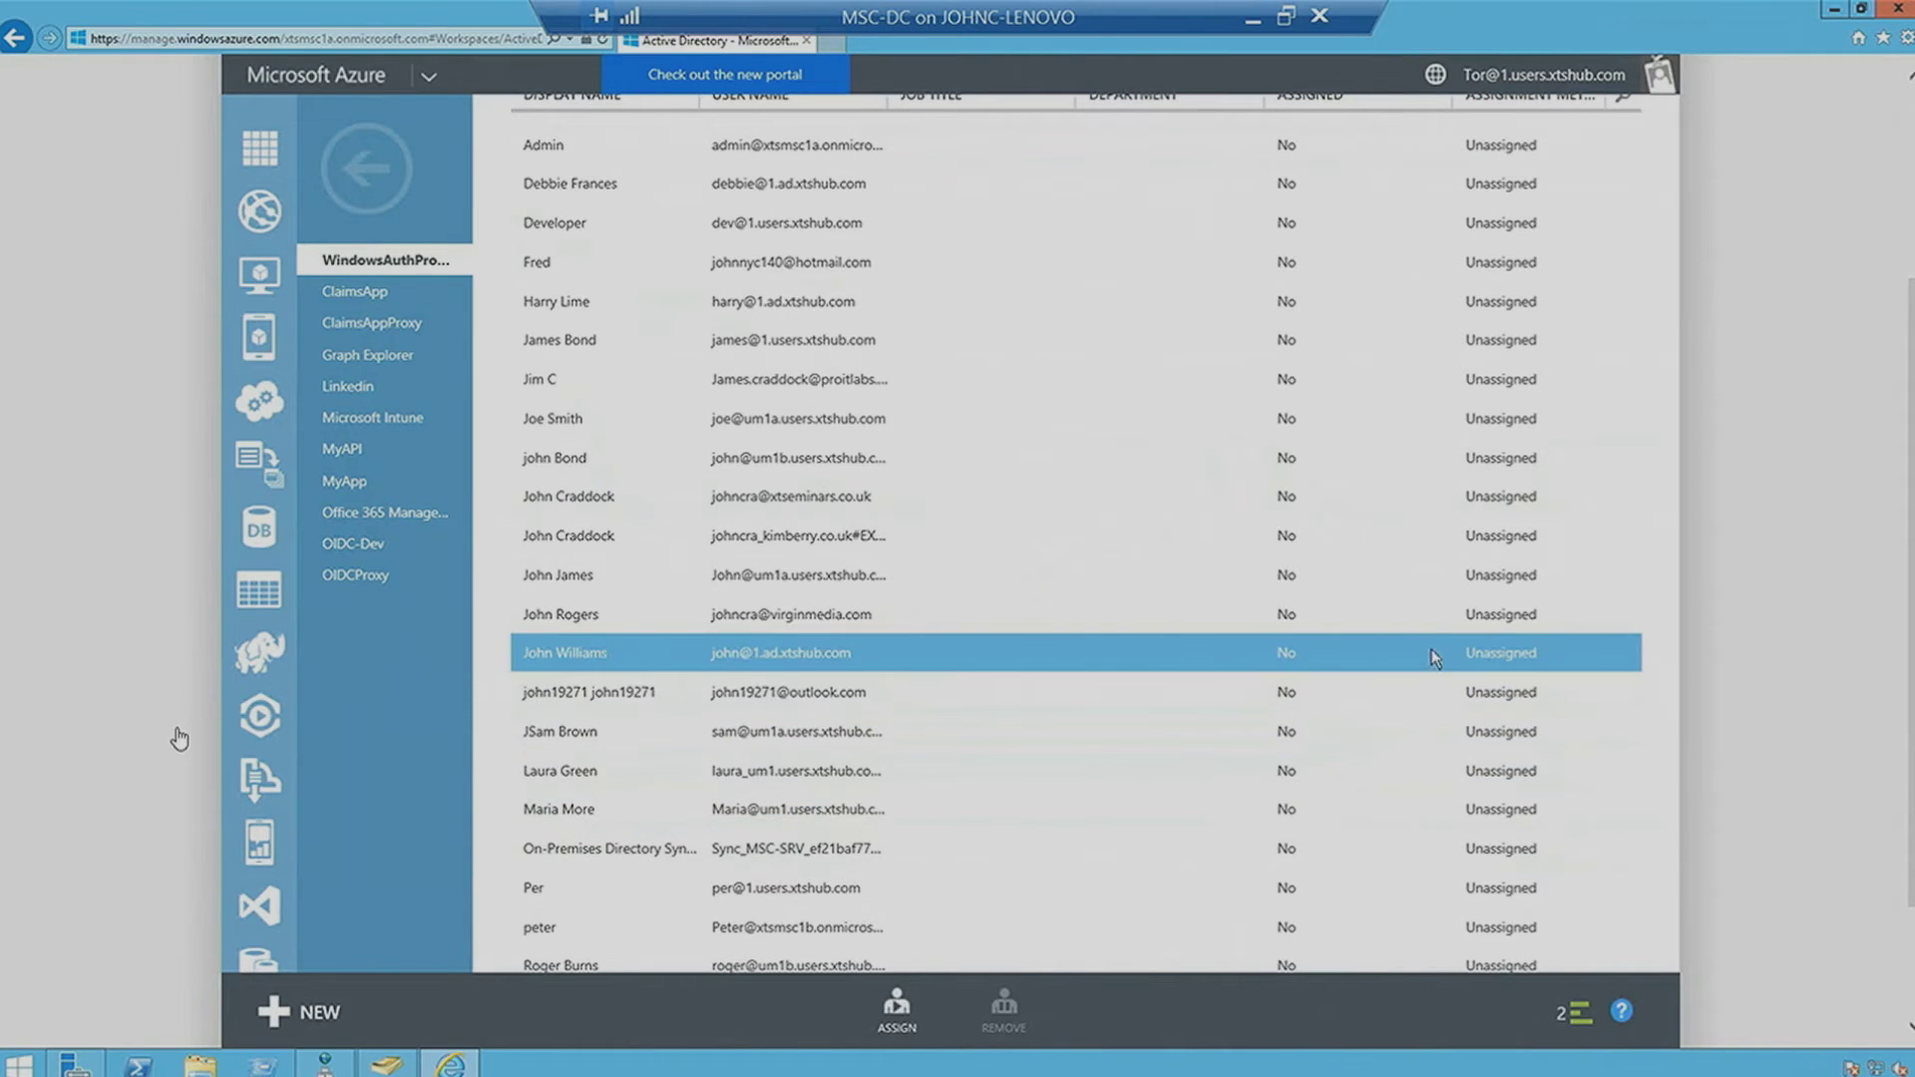
click(897, 1009)
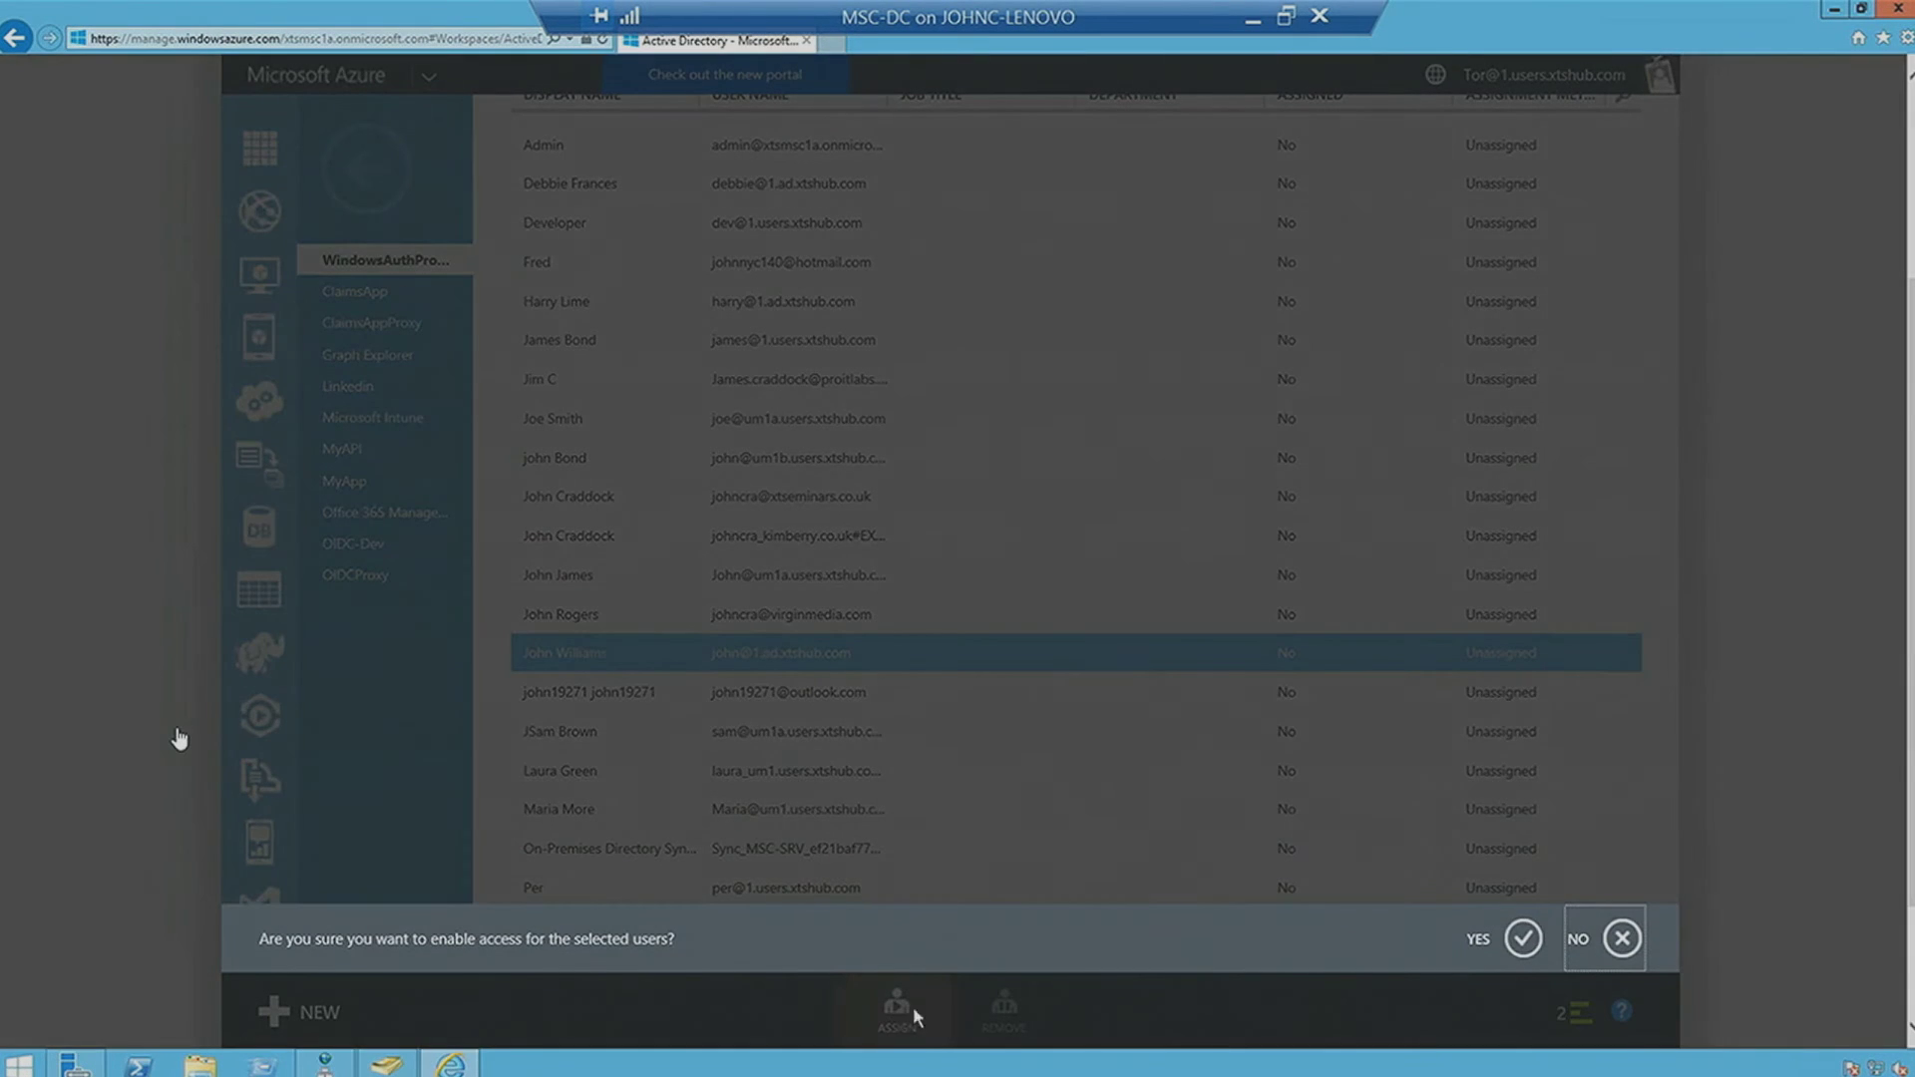
click(1522, 940)
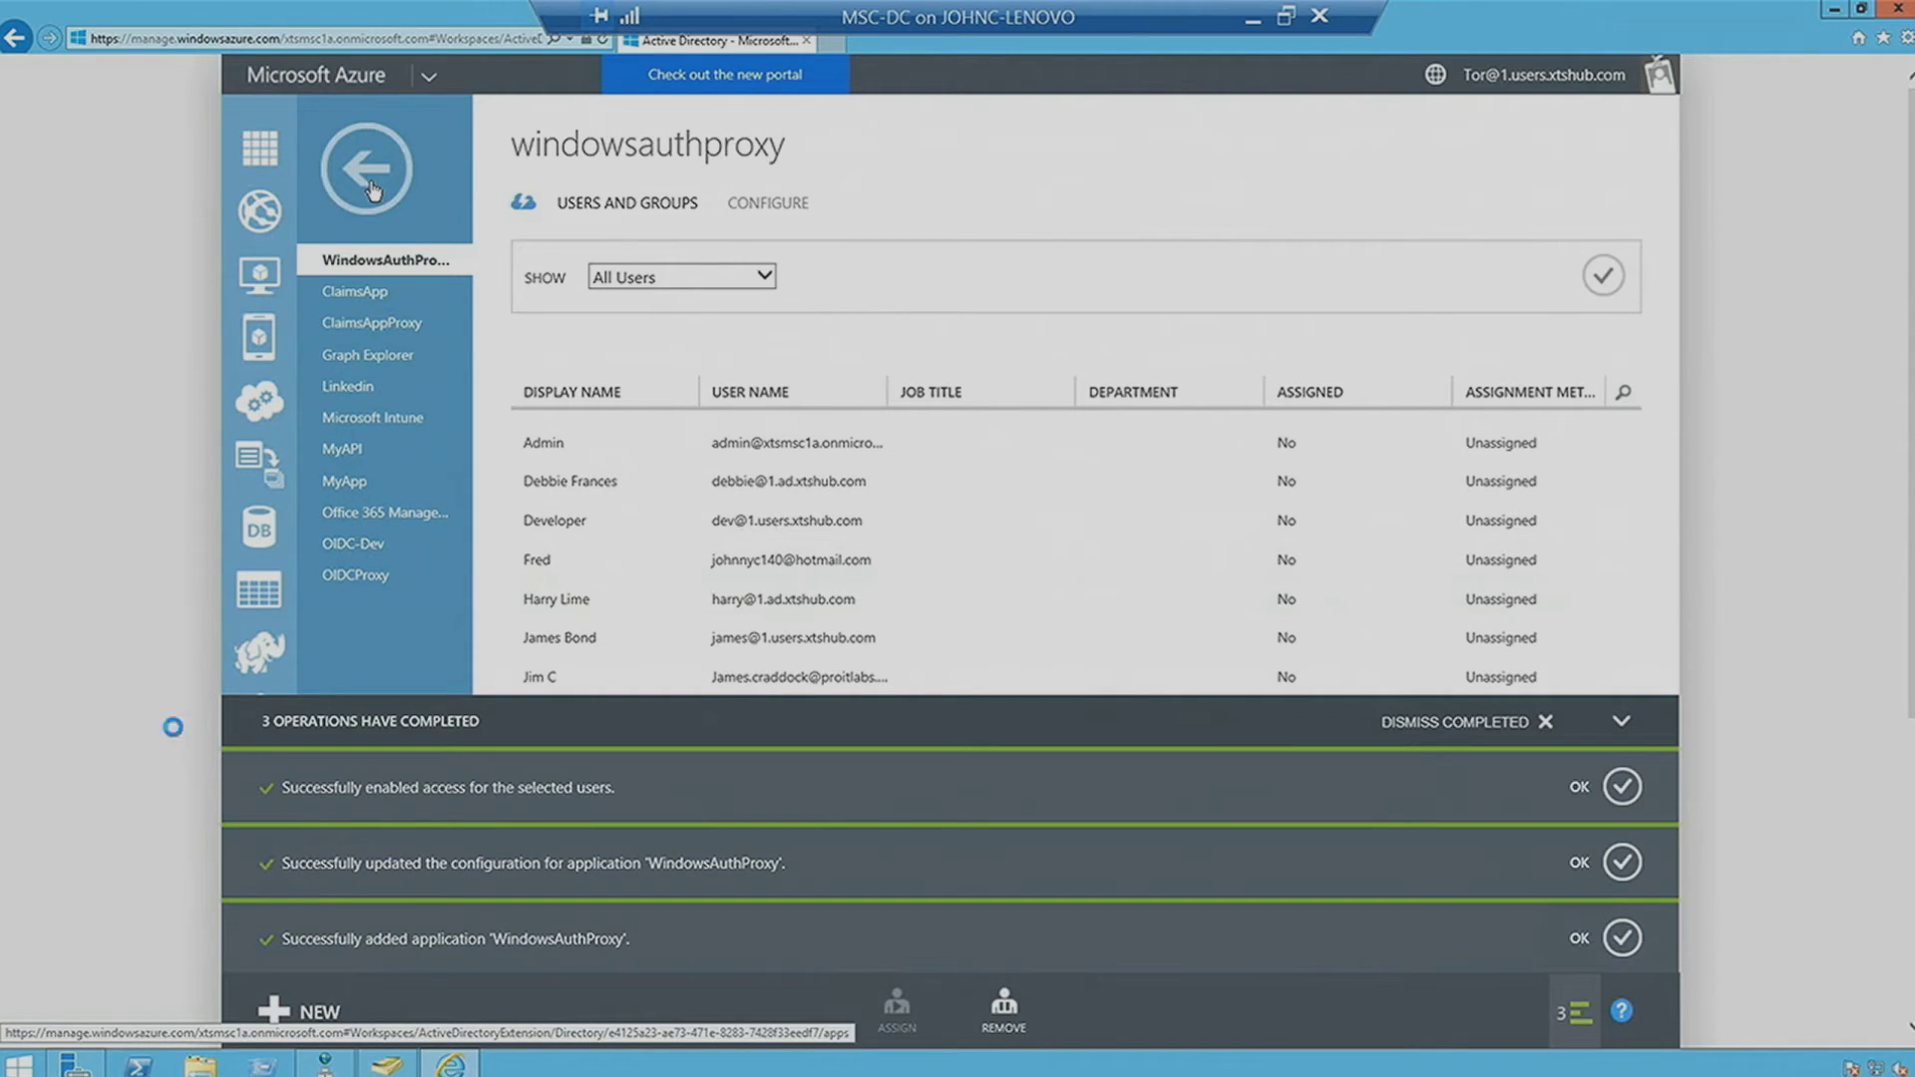
Step: Check the user among MSC-1A's Enterprise Mobility Suite licence holders, then switch to MSC-W10
click(369, 188)
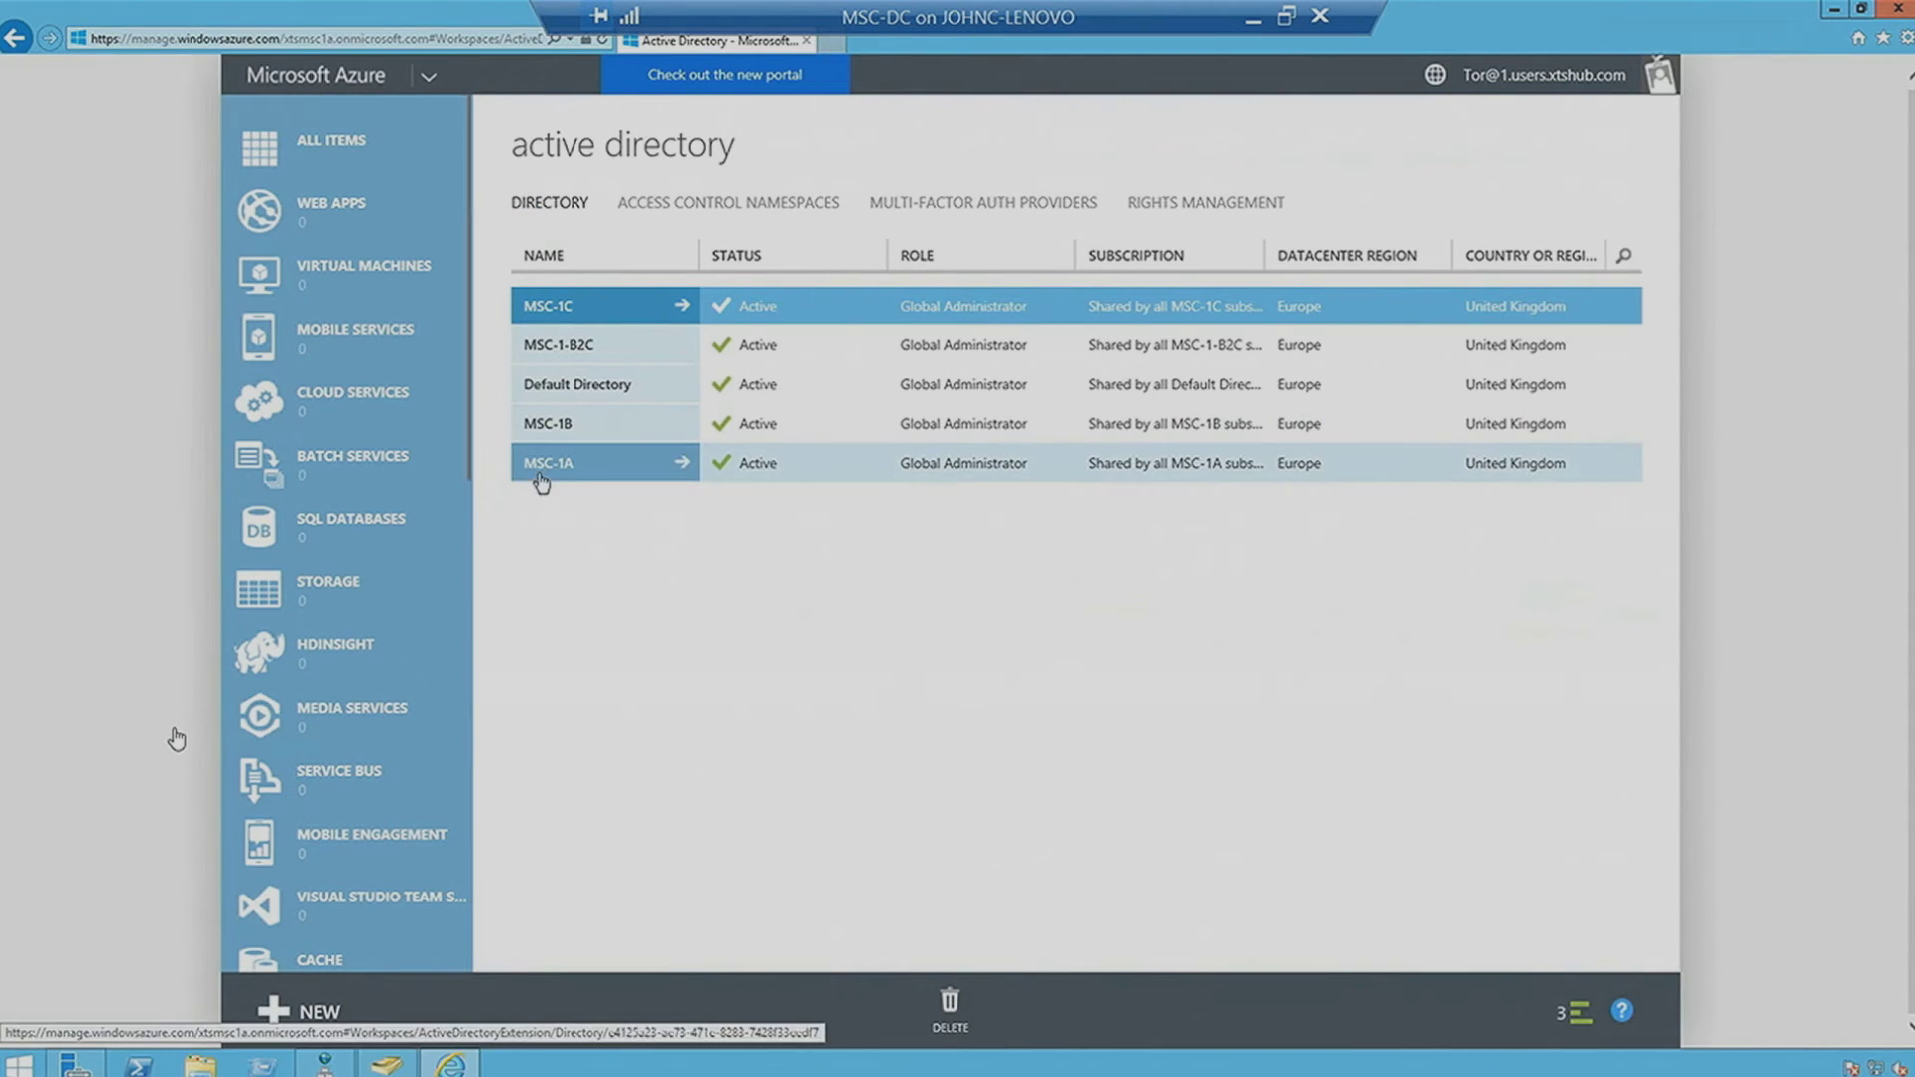
click(542, 463)
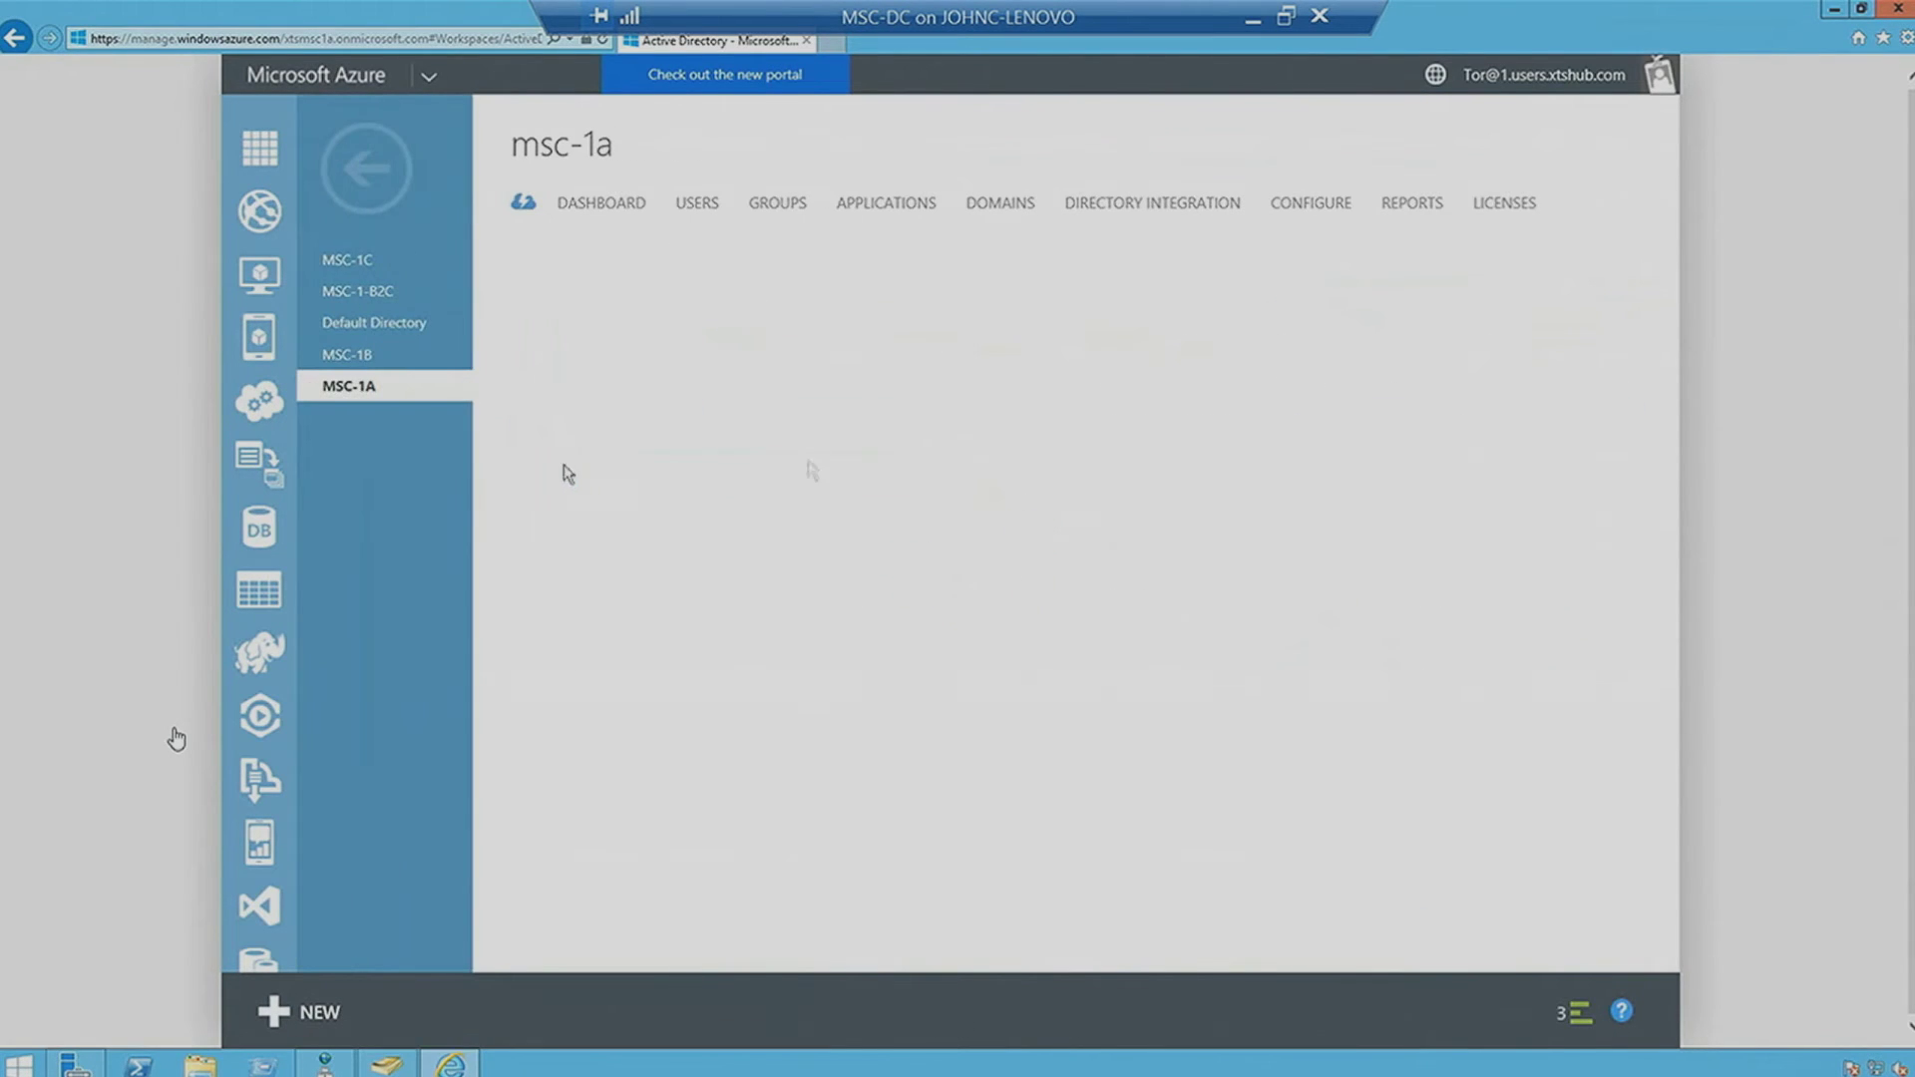
click(1510, 211)
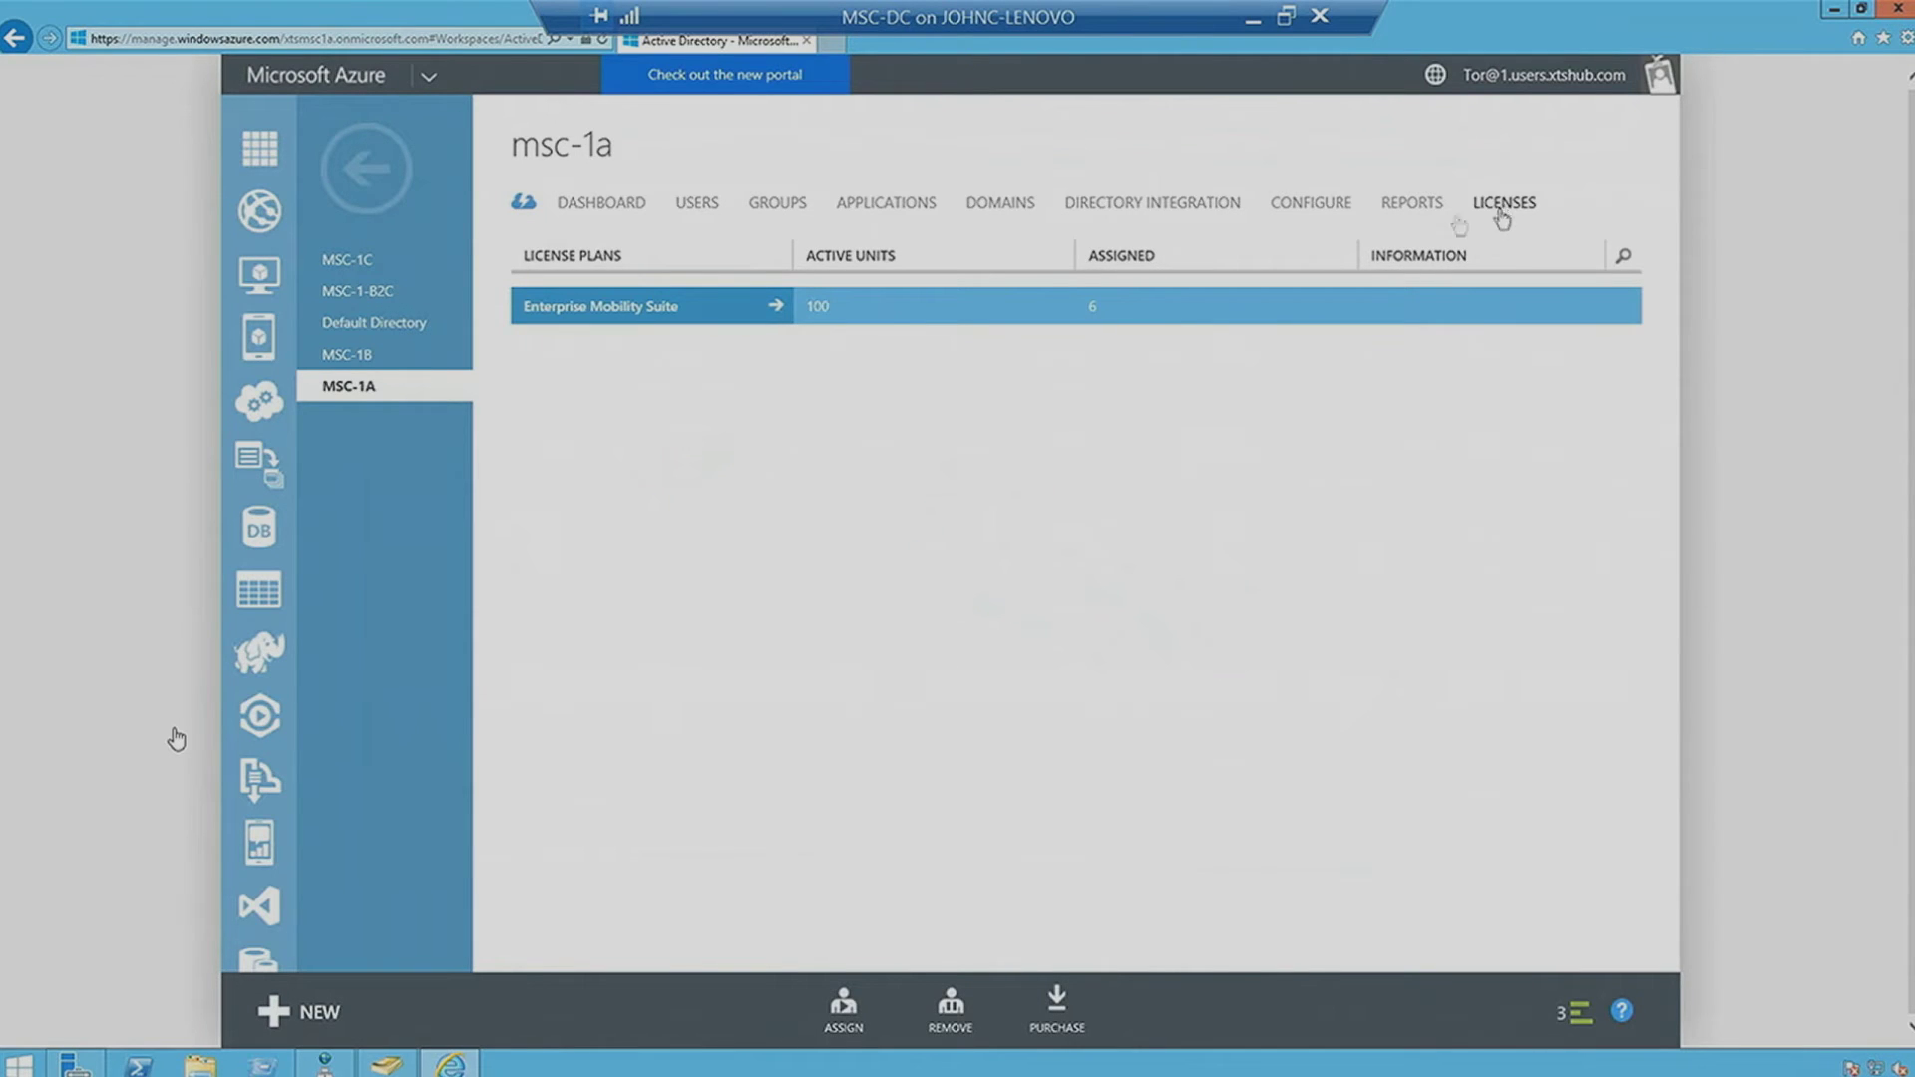
click(604, 310)
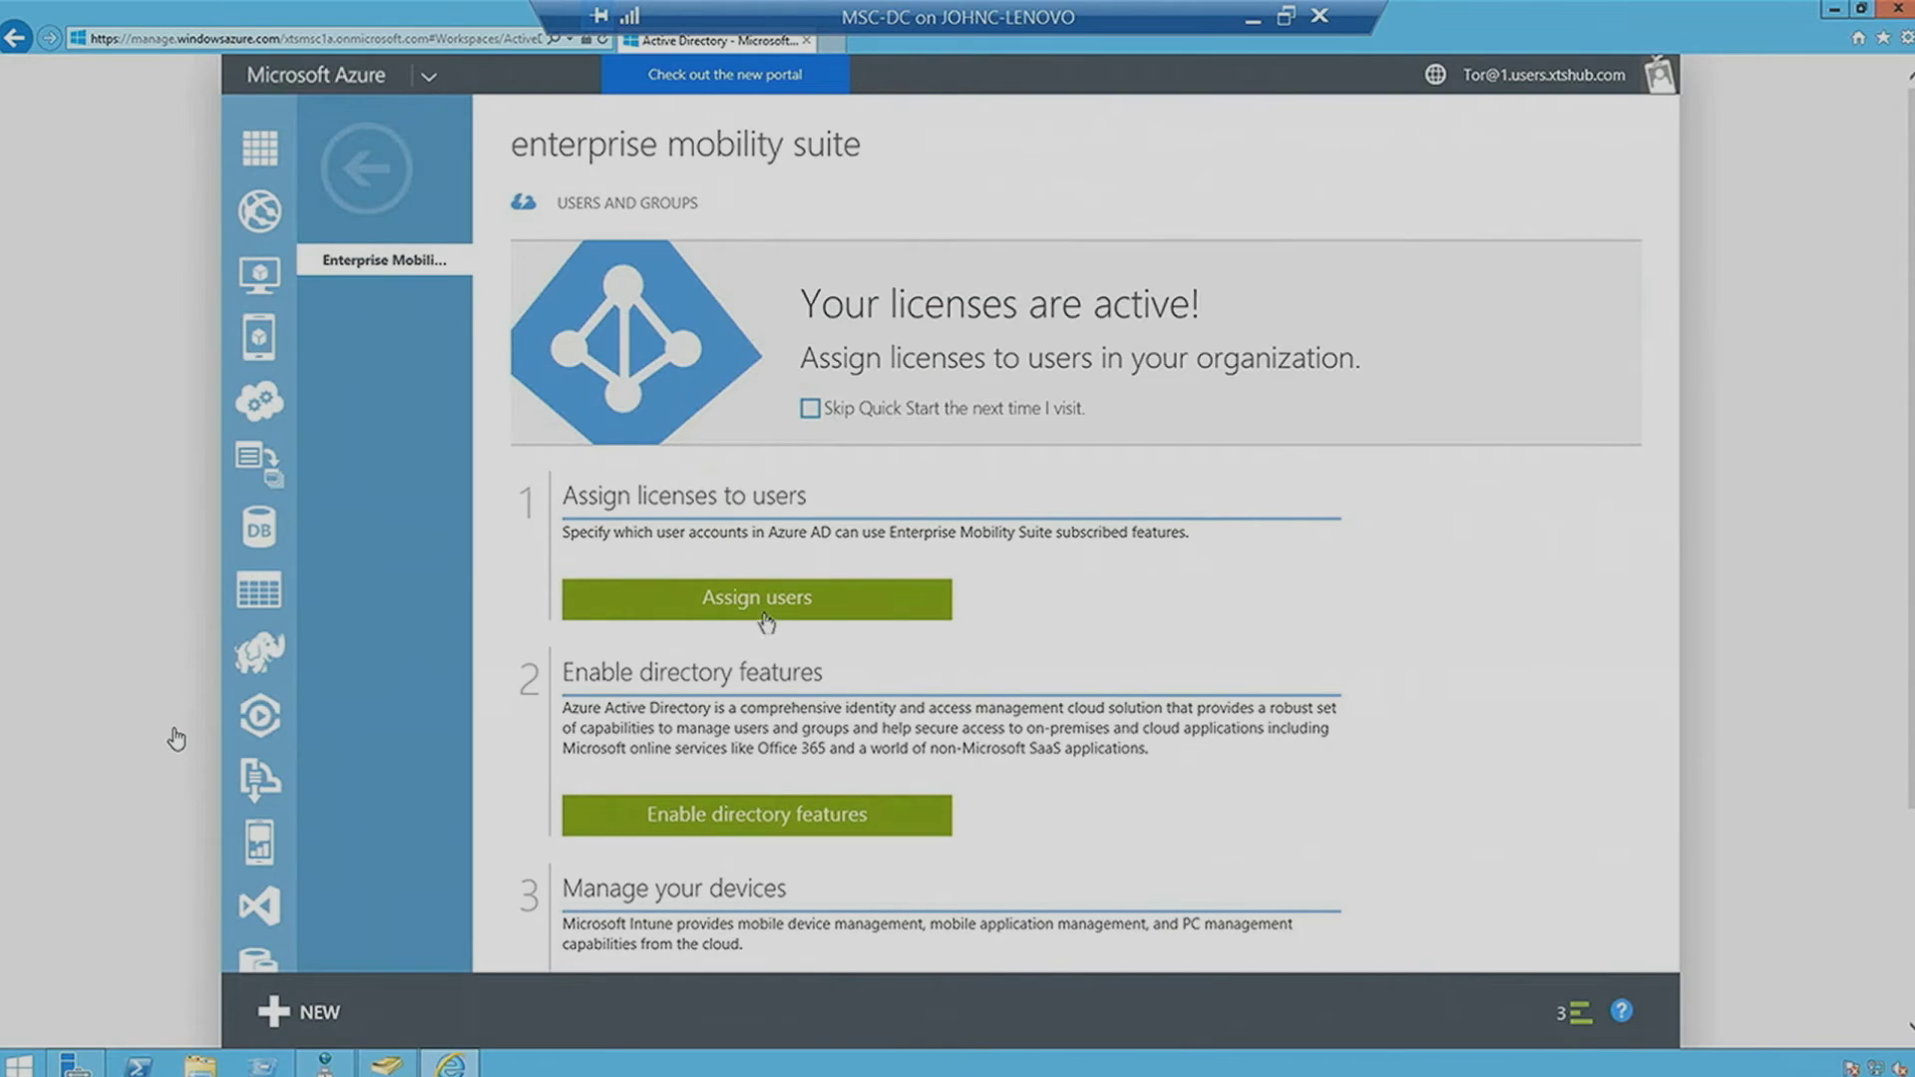
click(766, 609)
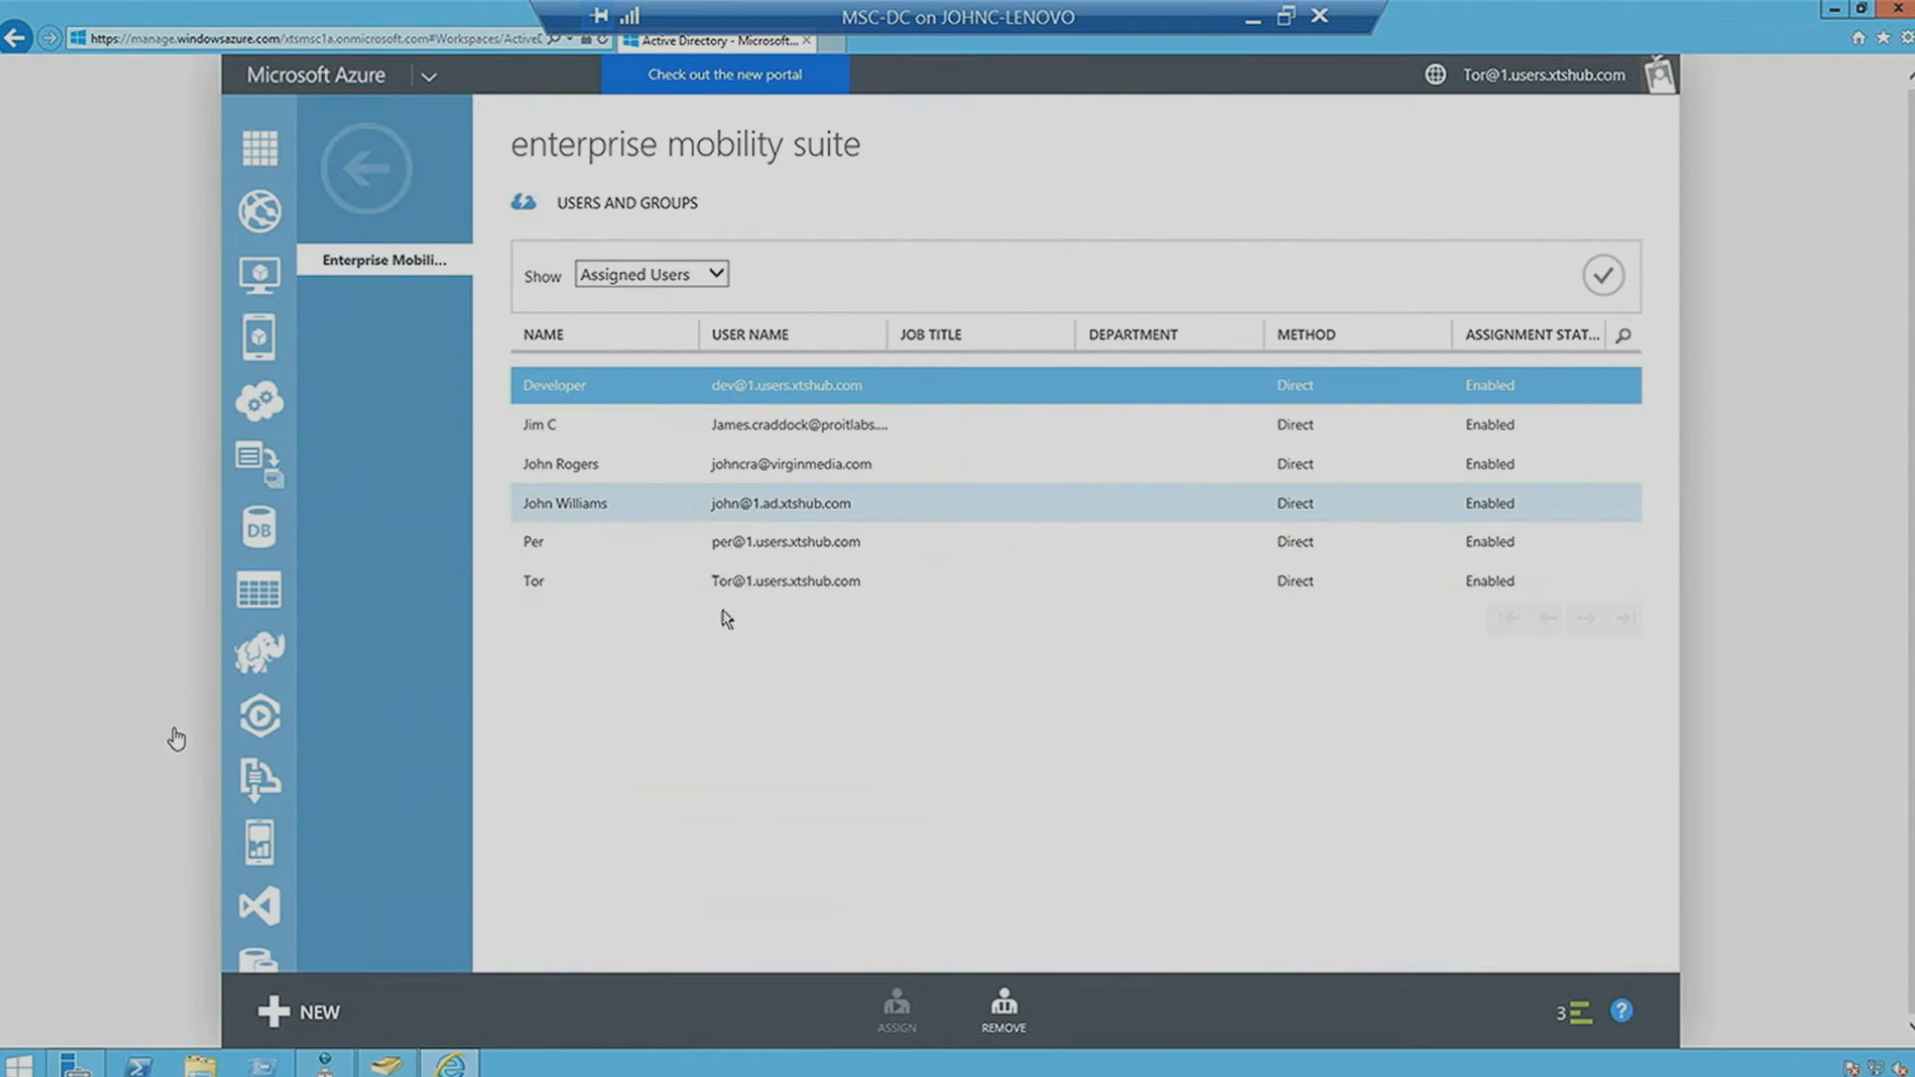
key(alt+Tab)
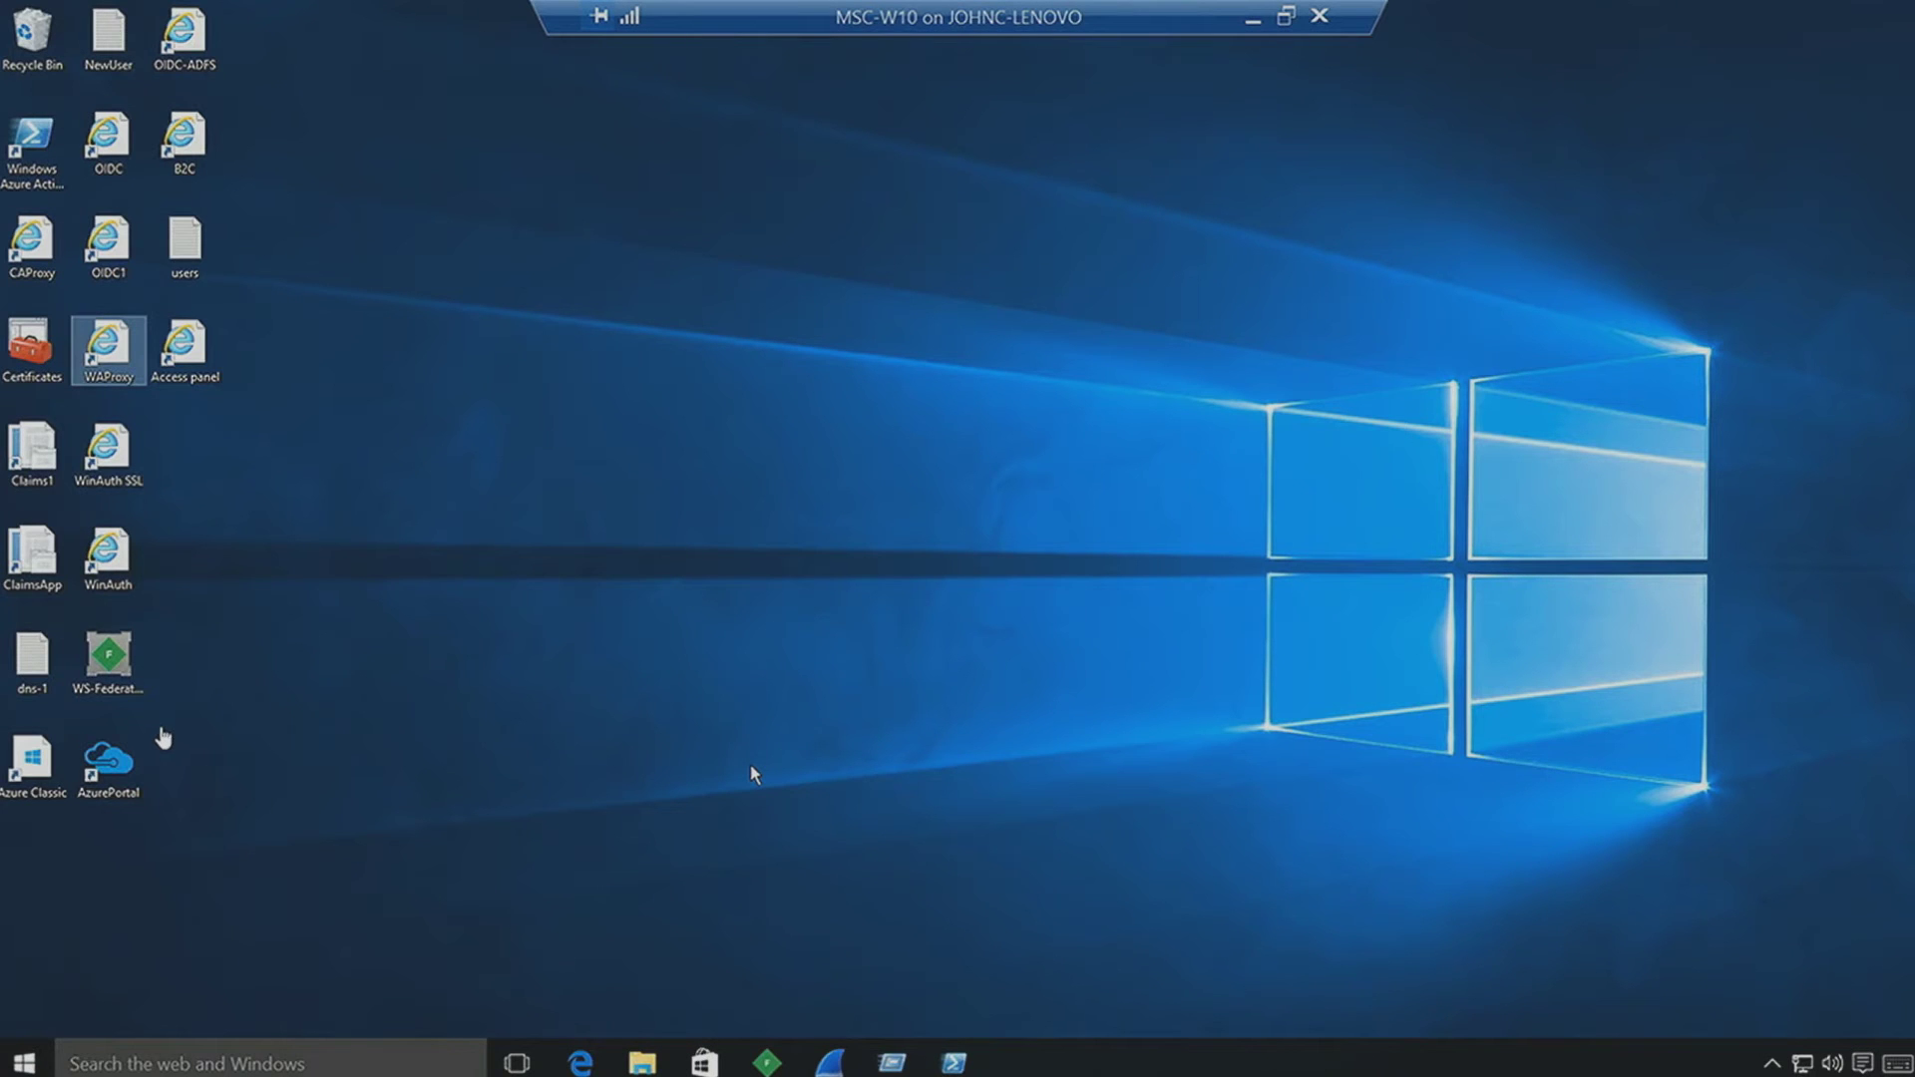
Step: Reopen WAProxy and sign in with the work account and password, then advance the slide
double_click(124, 342)
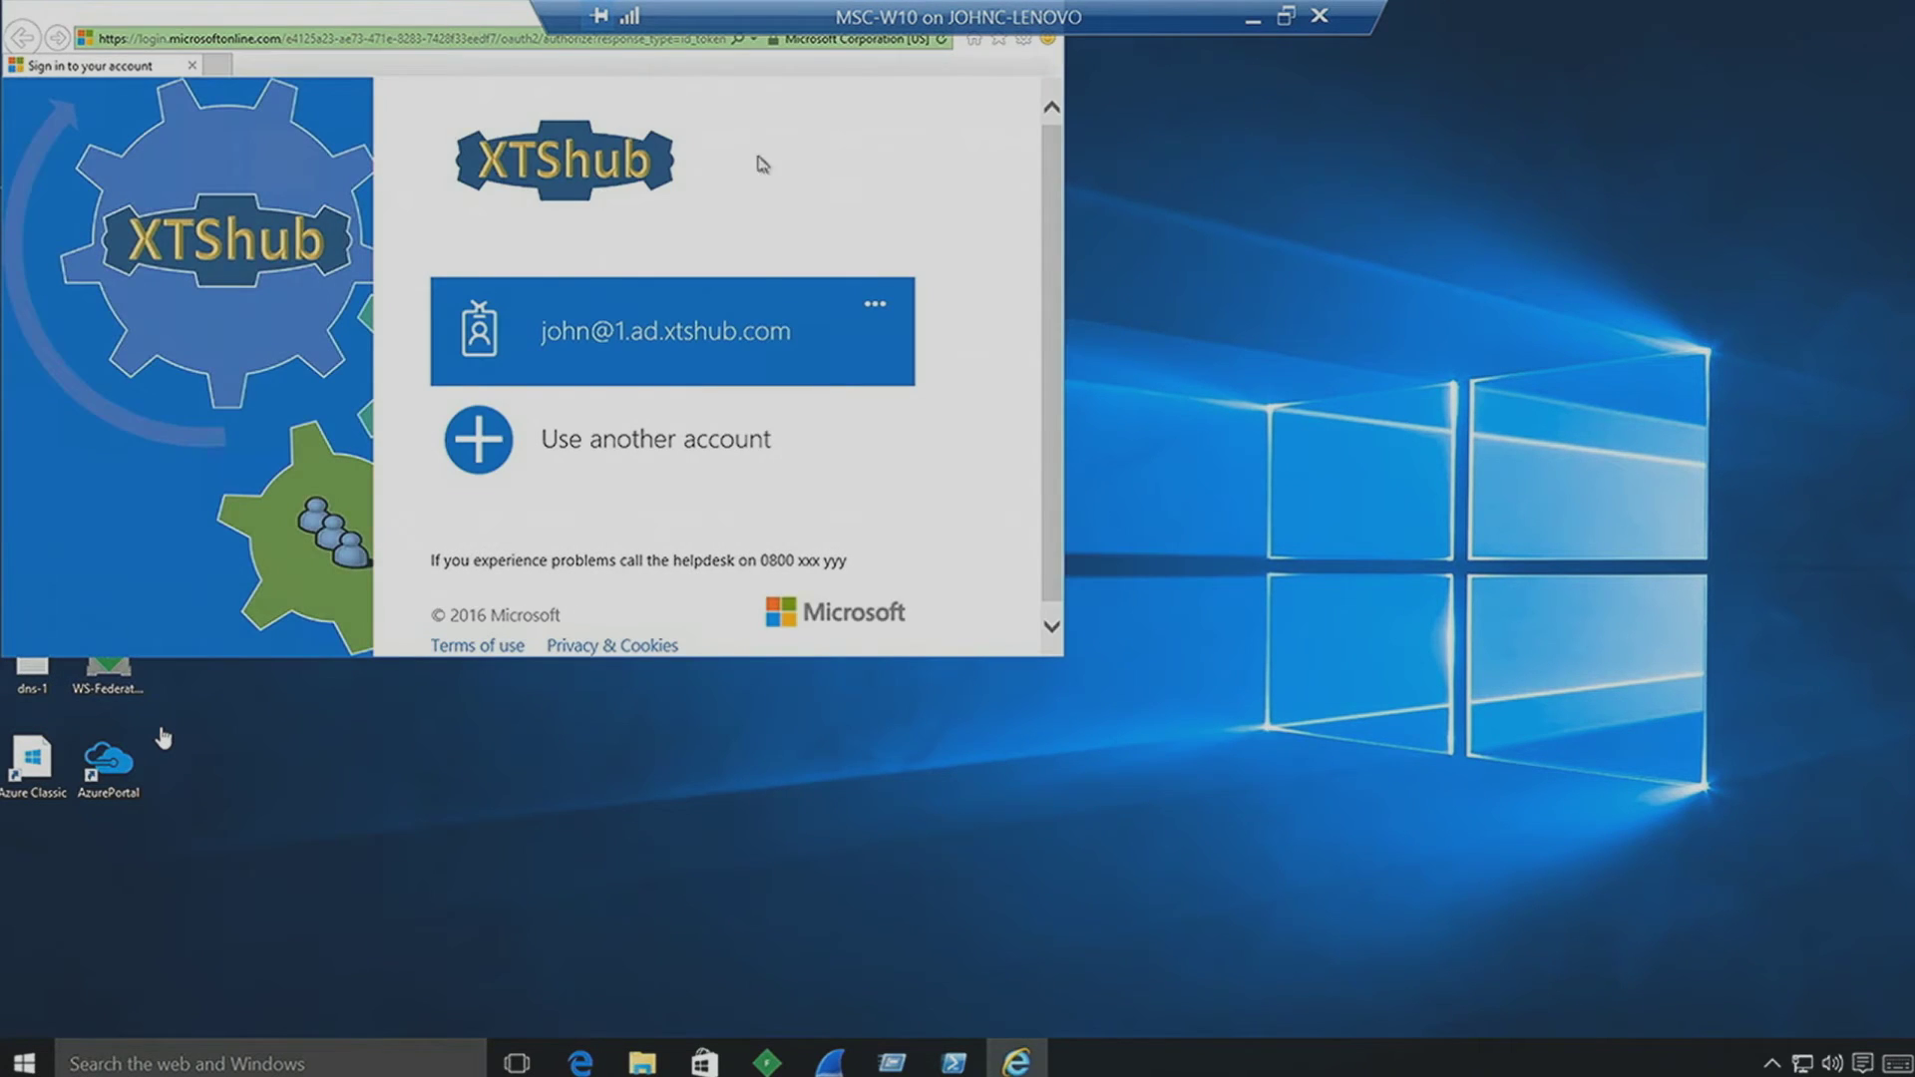
drag(426, 5, 803, 175)
click(930, 509)
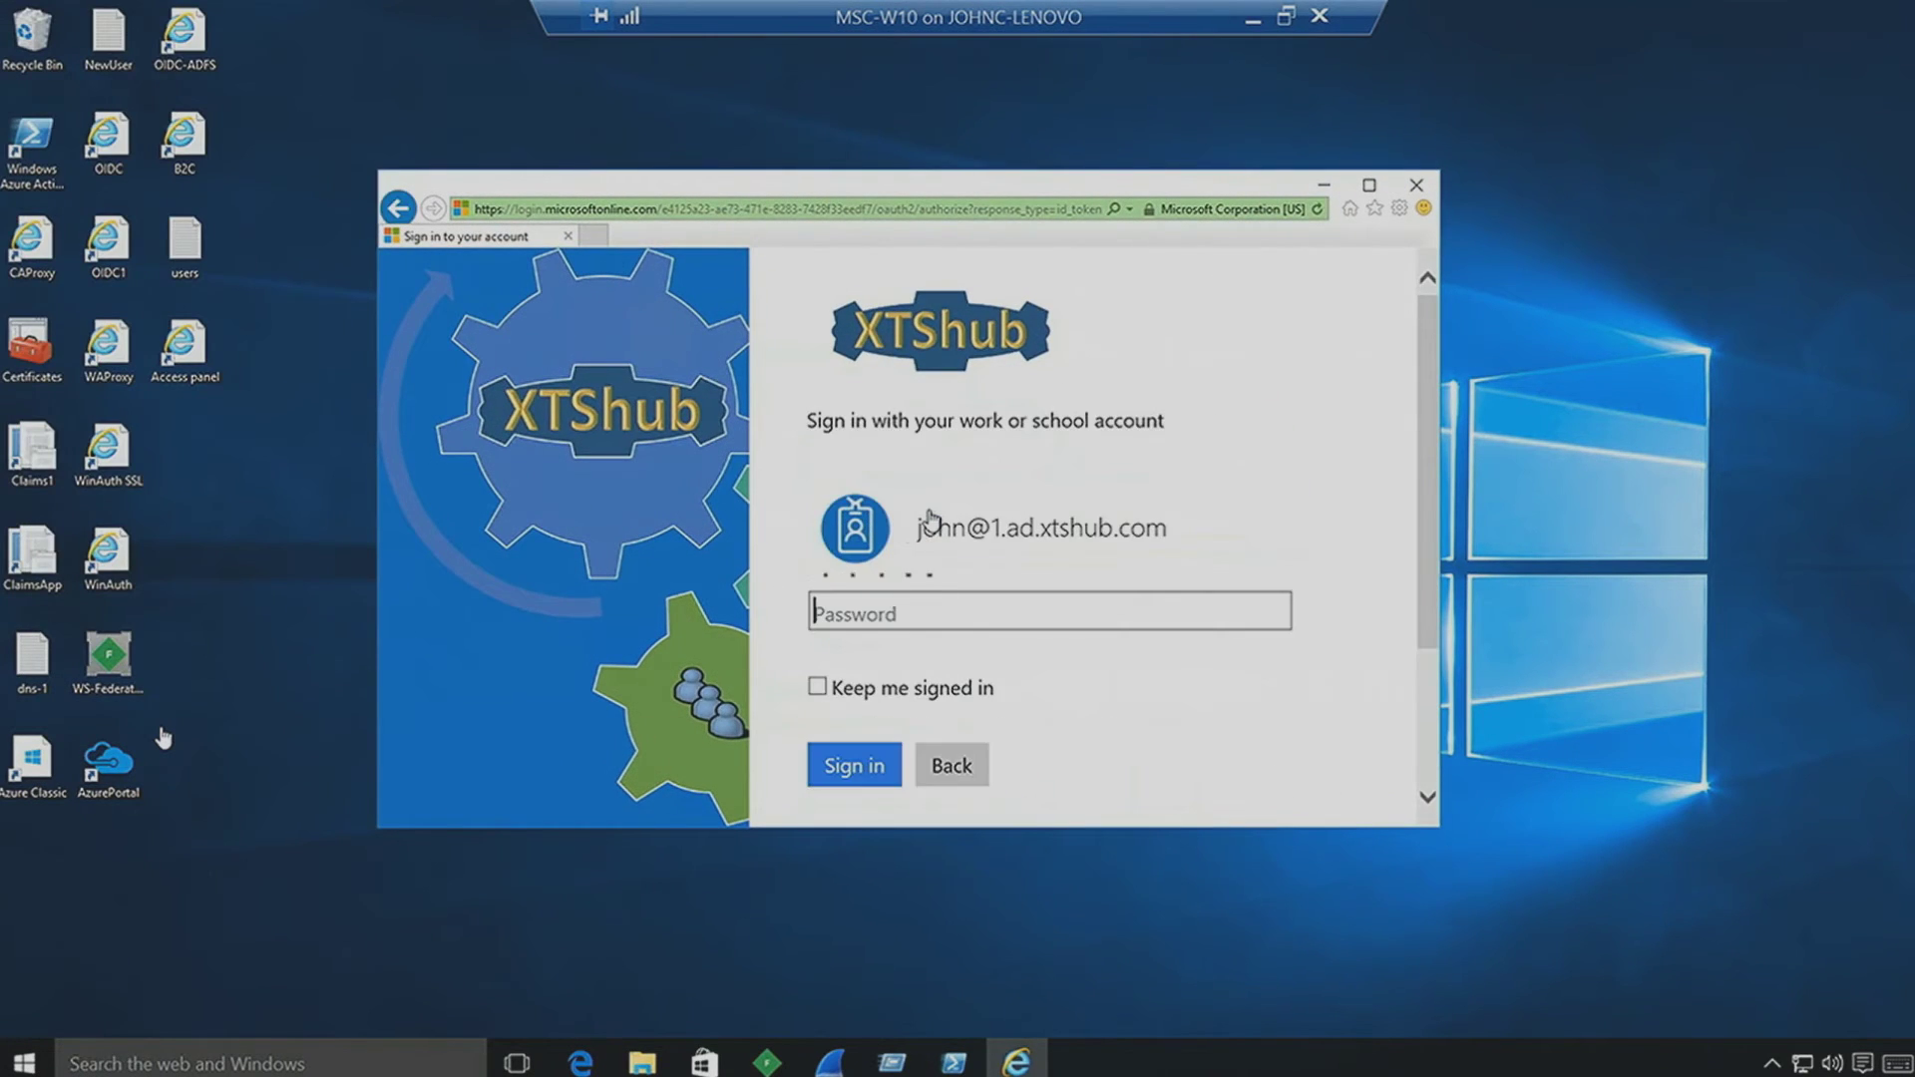
text(**********)
key(Return)
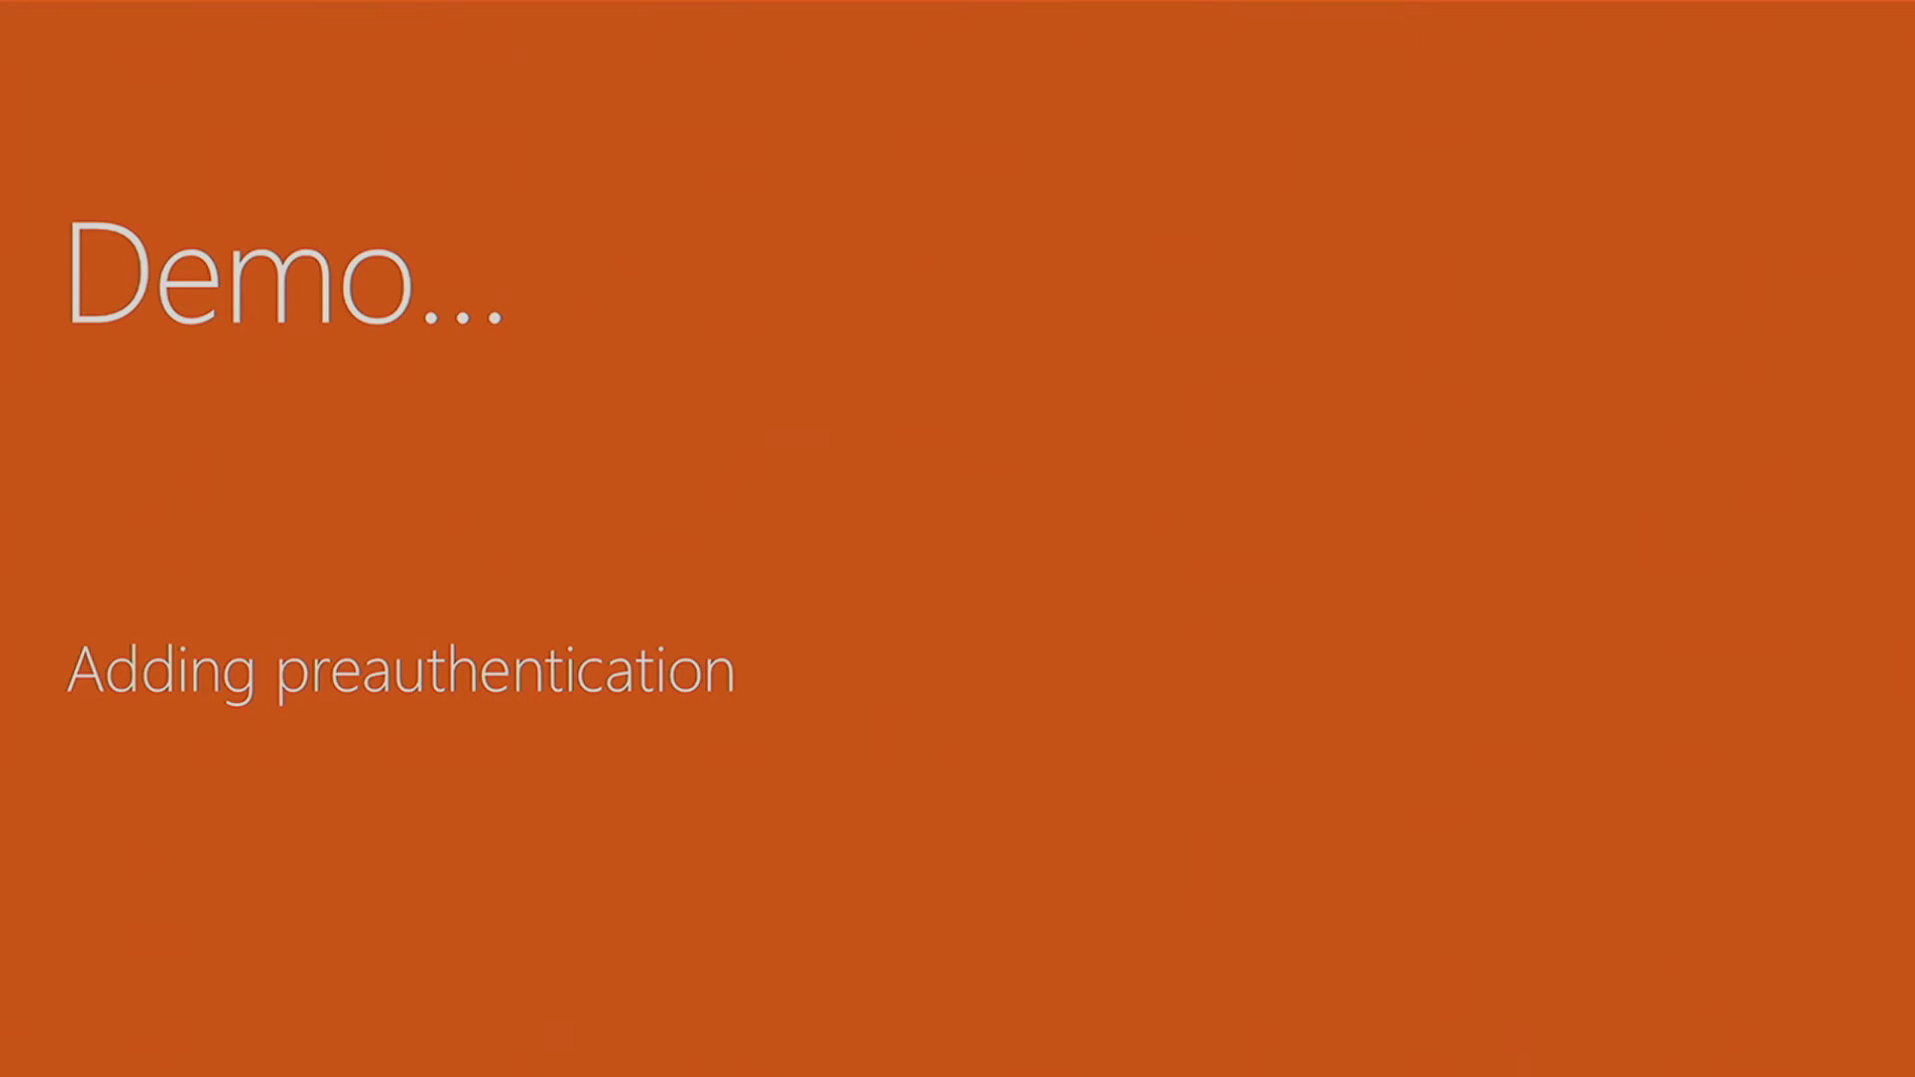
key(Right)
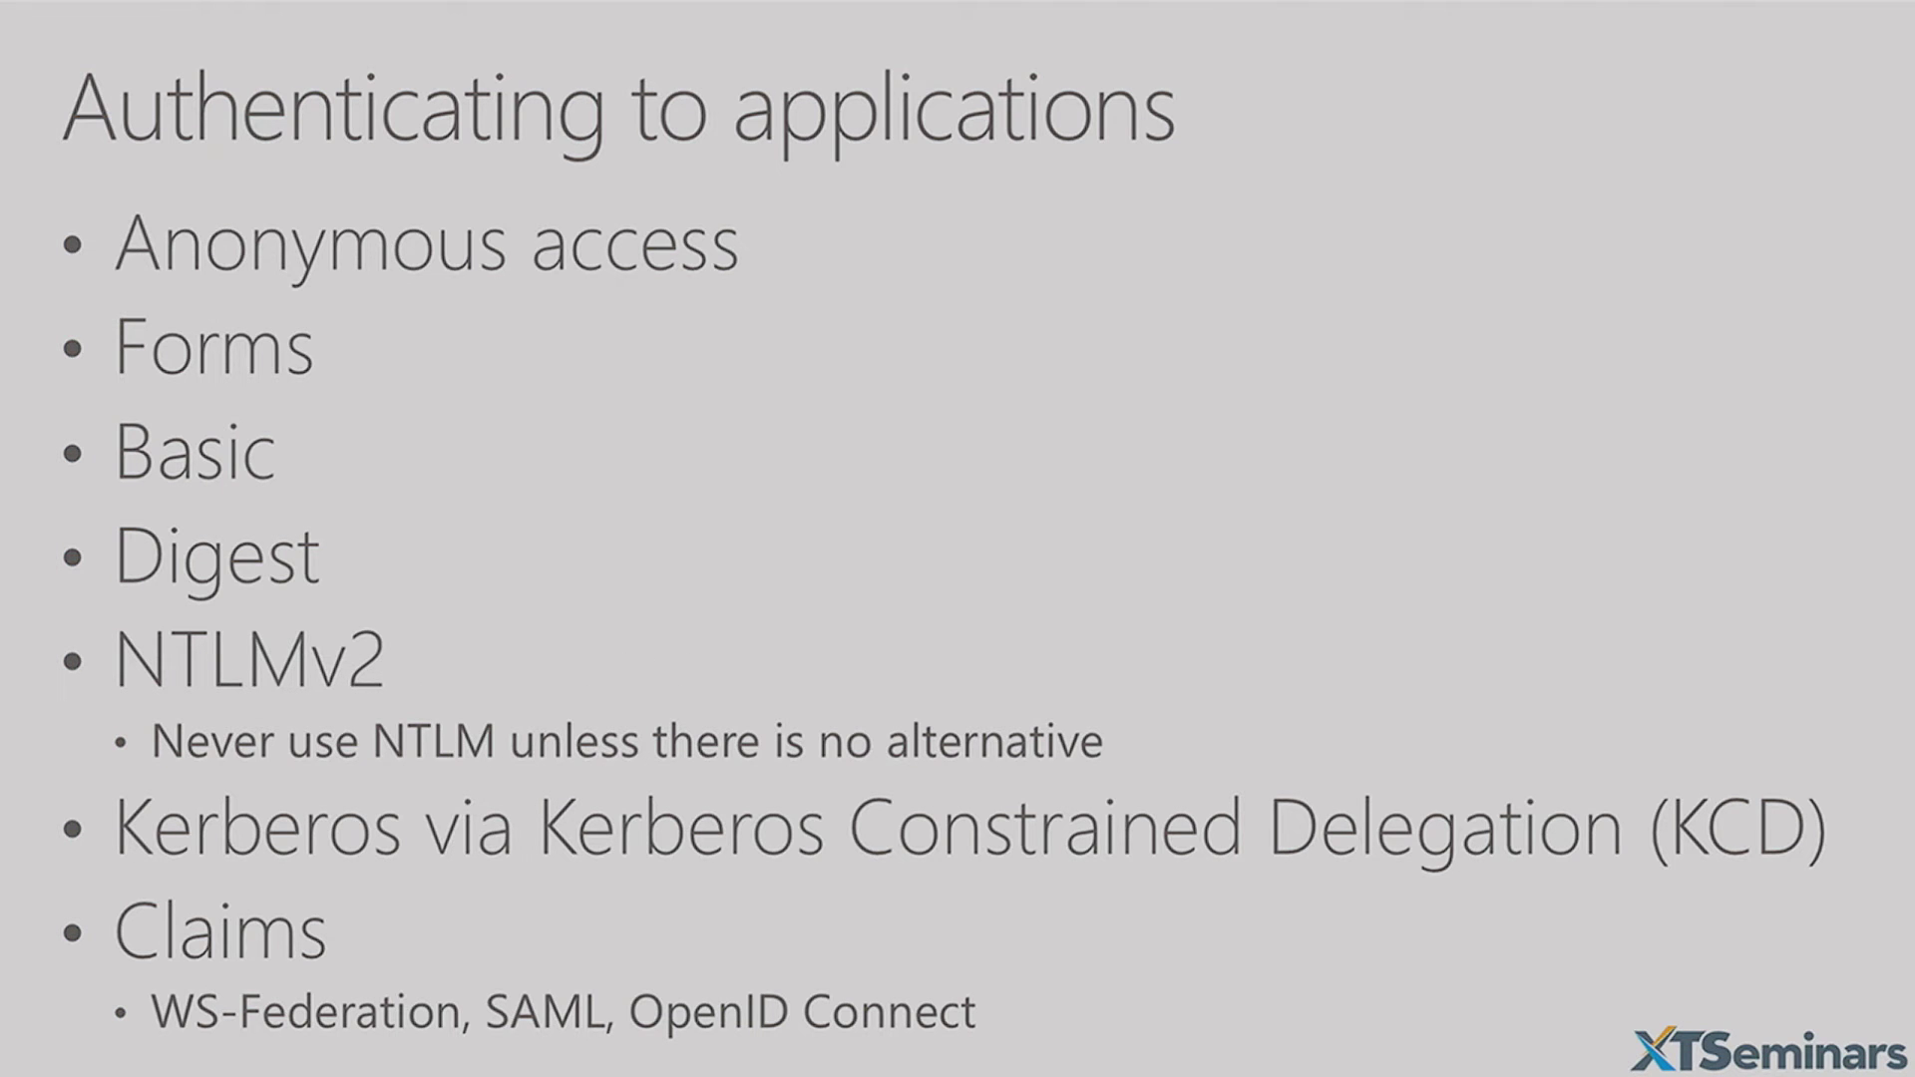
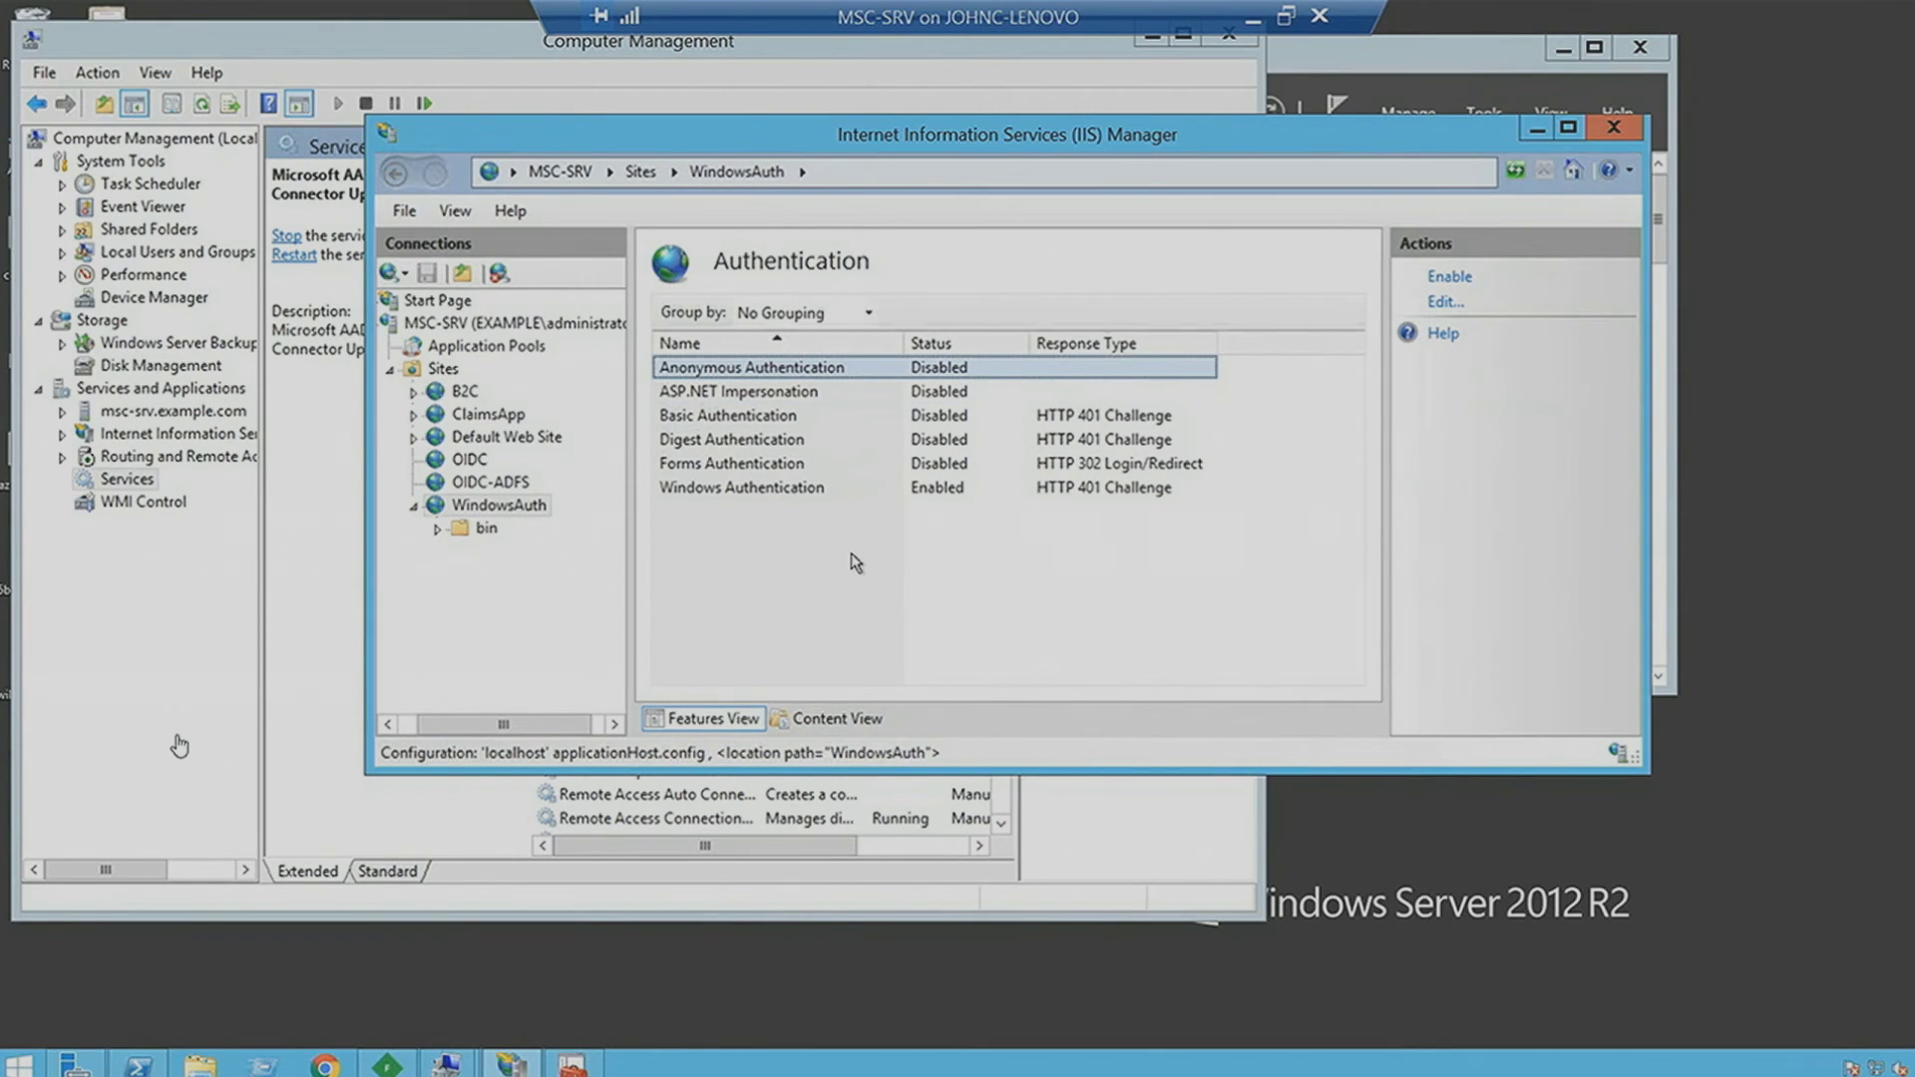
Step: Switch from the server to the MSC-W10 Windows 10 client session
key(alt+Tab)
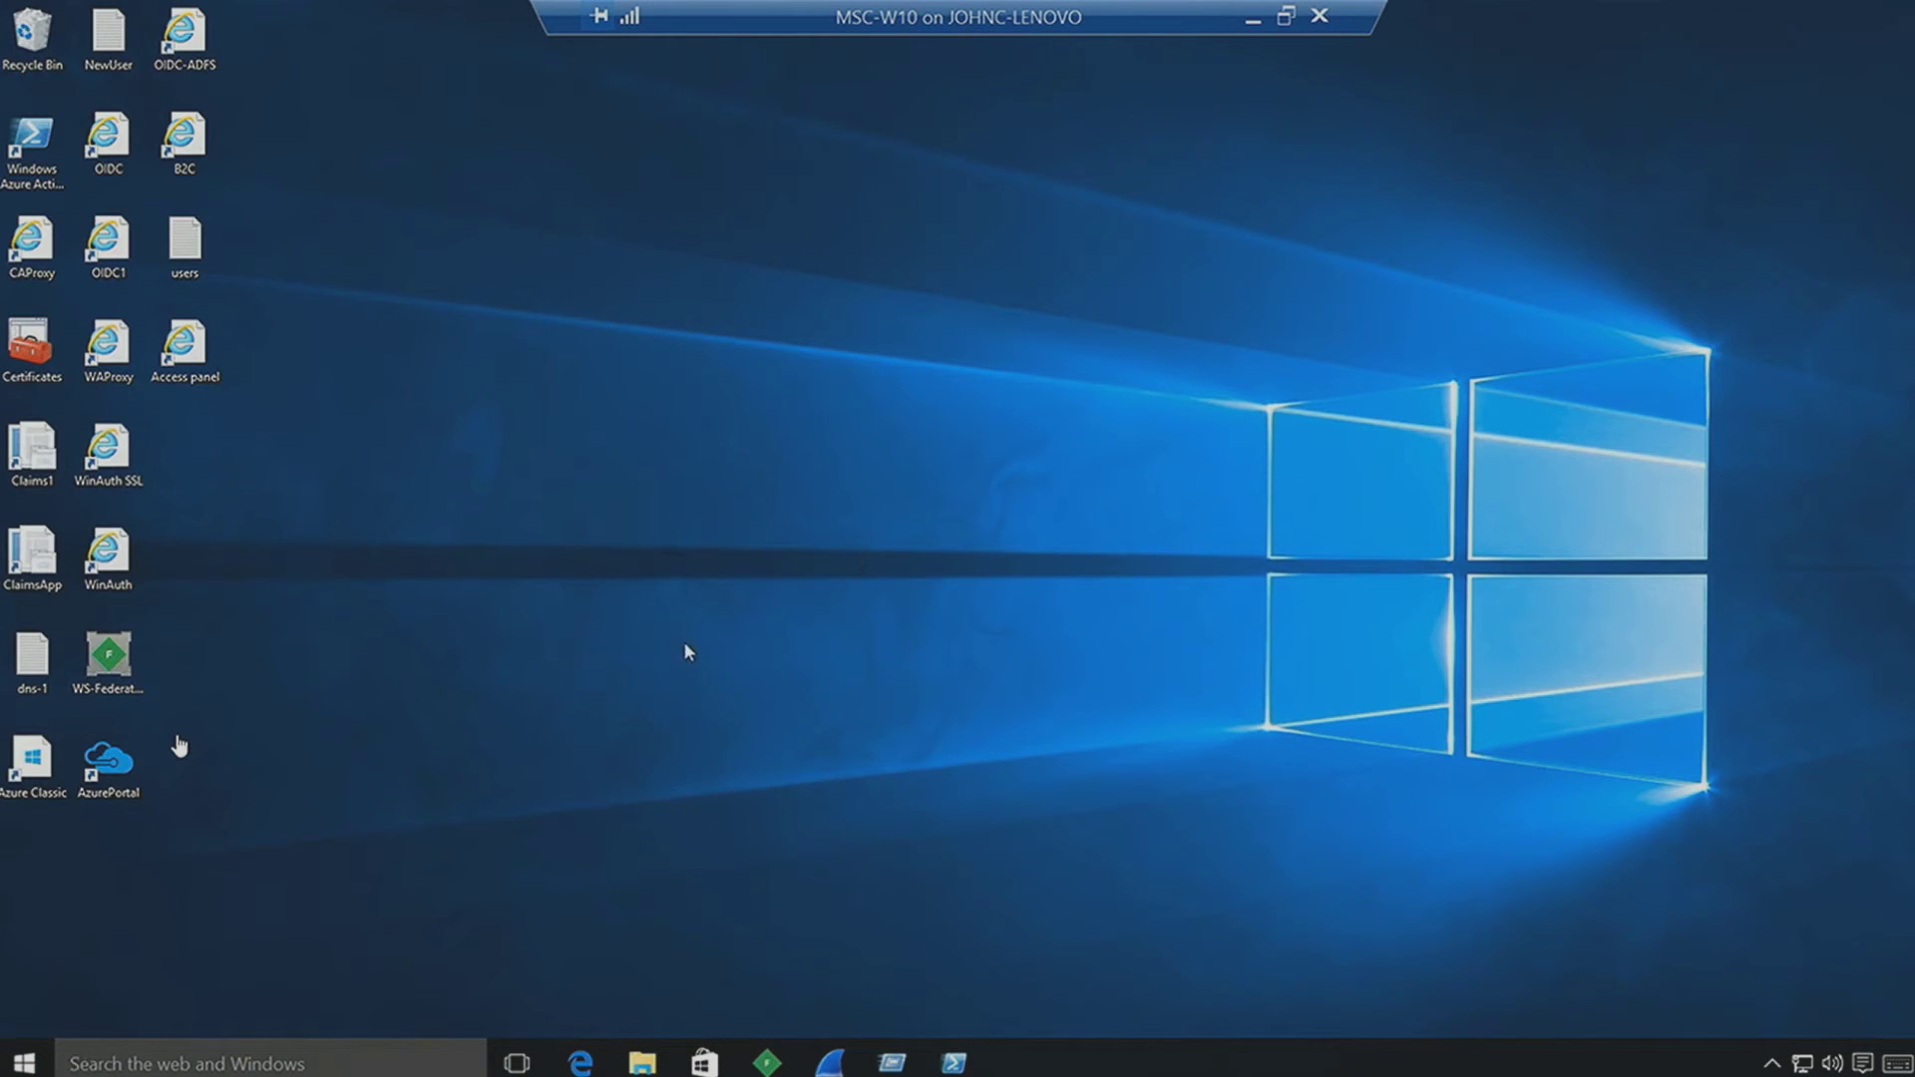
Step: Launch WAProxy from its desktop shortcut and sign in with the listed work account's password
click(122, 351)
double_click(122, 351)
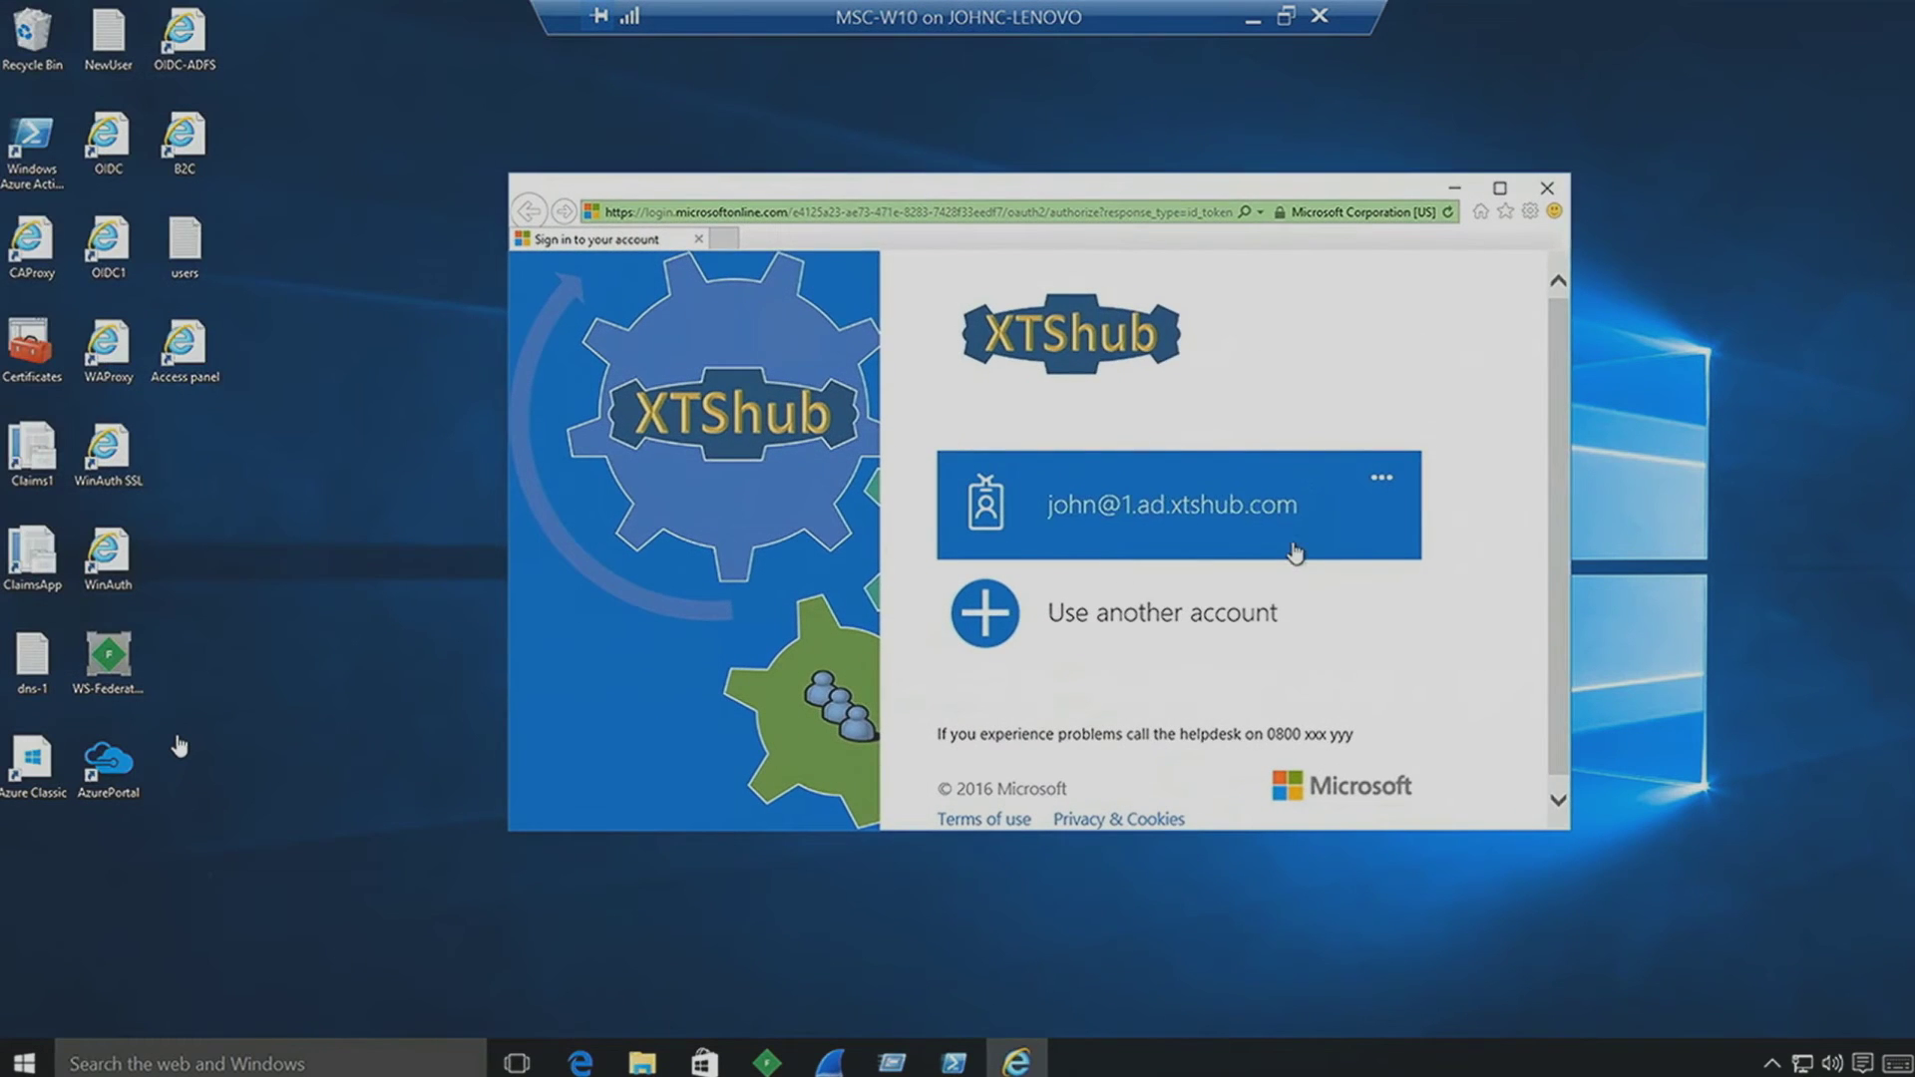
click(1282, 549)
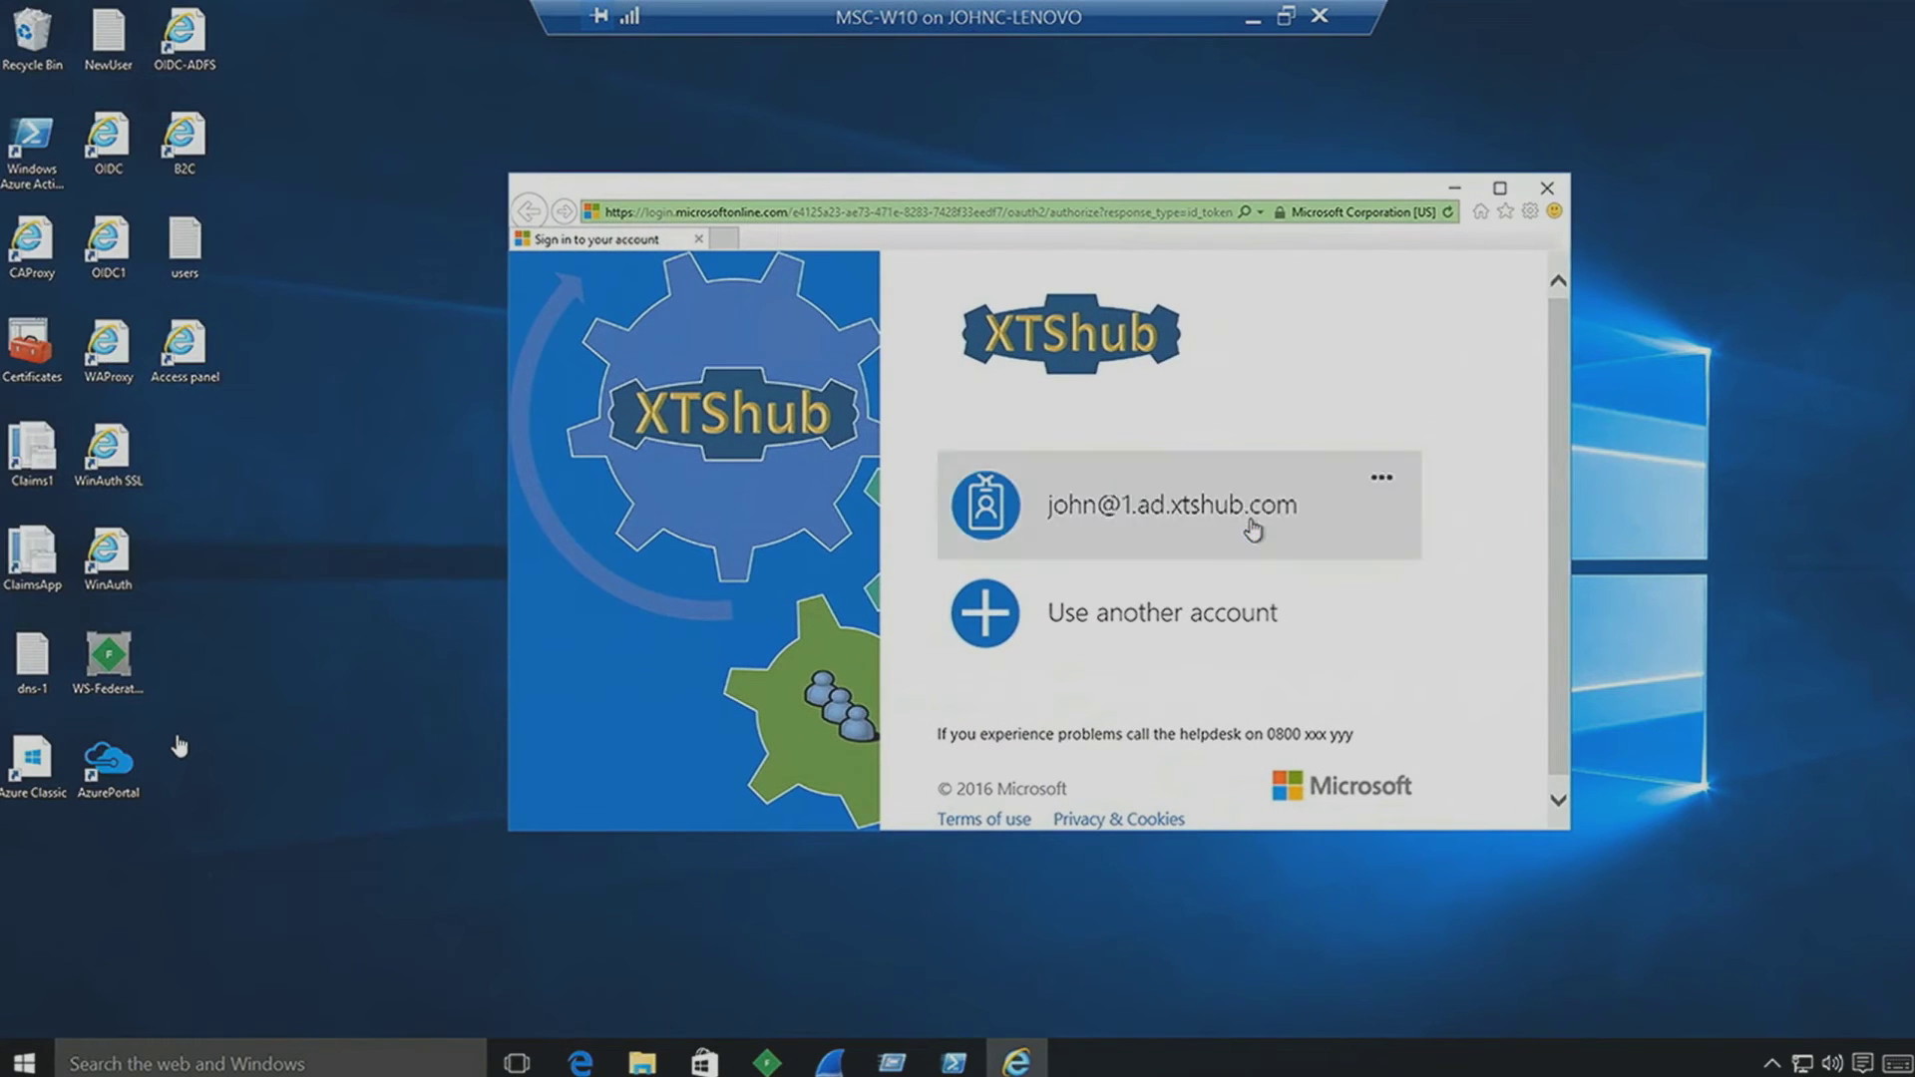
text(*****)
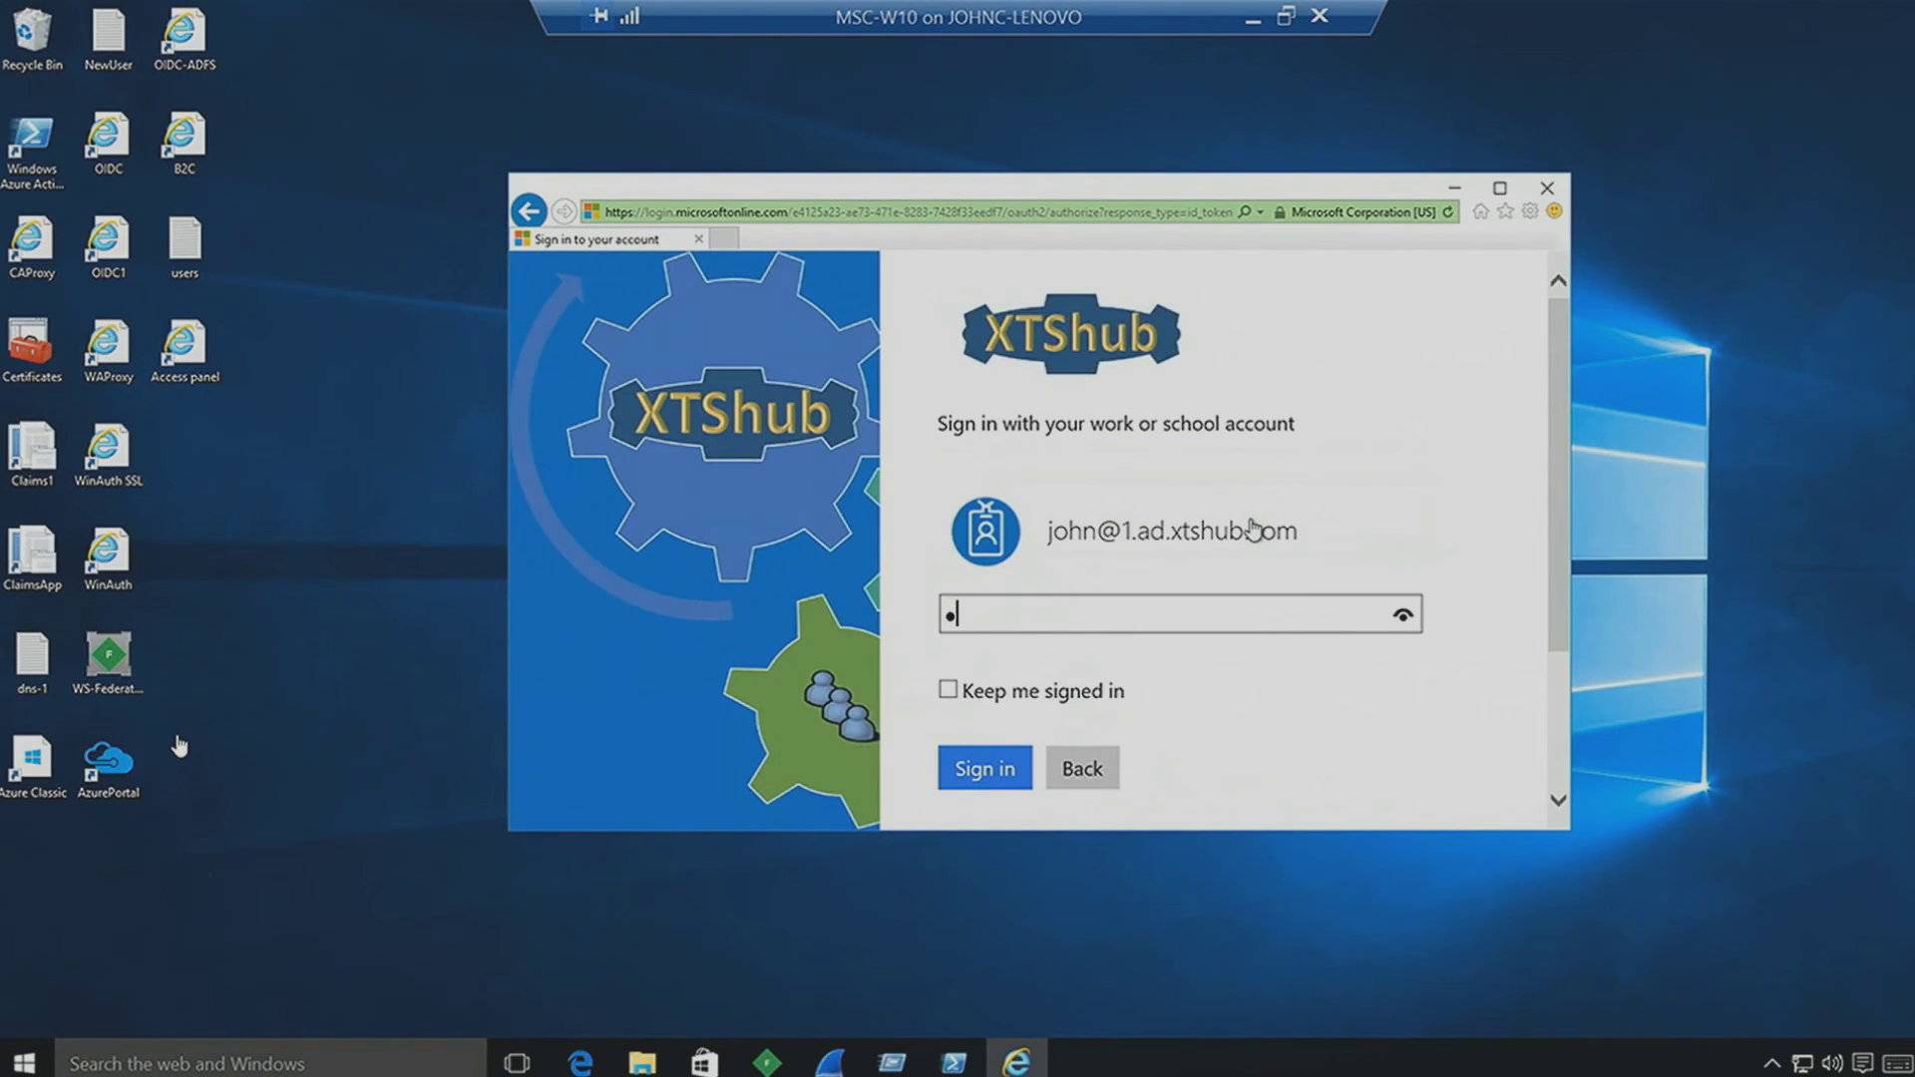
text(****)
key(Return)
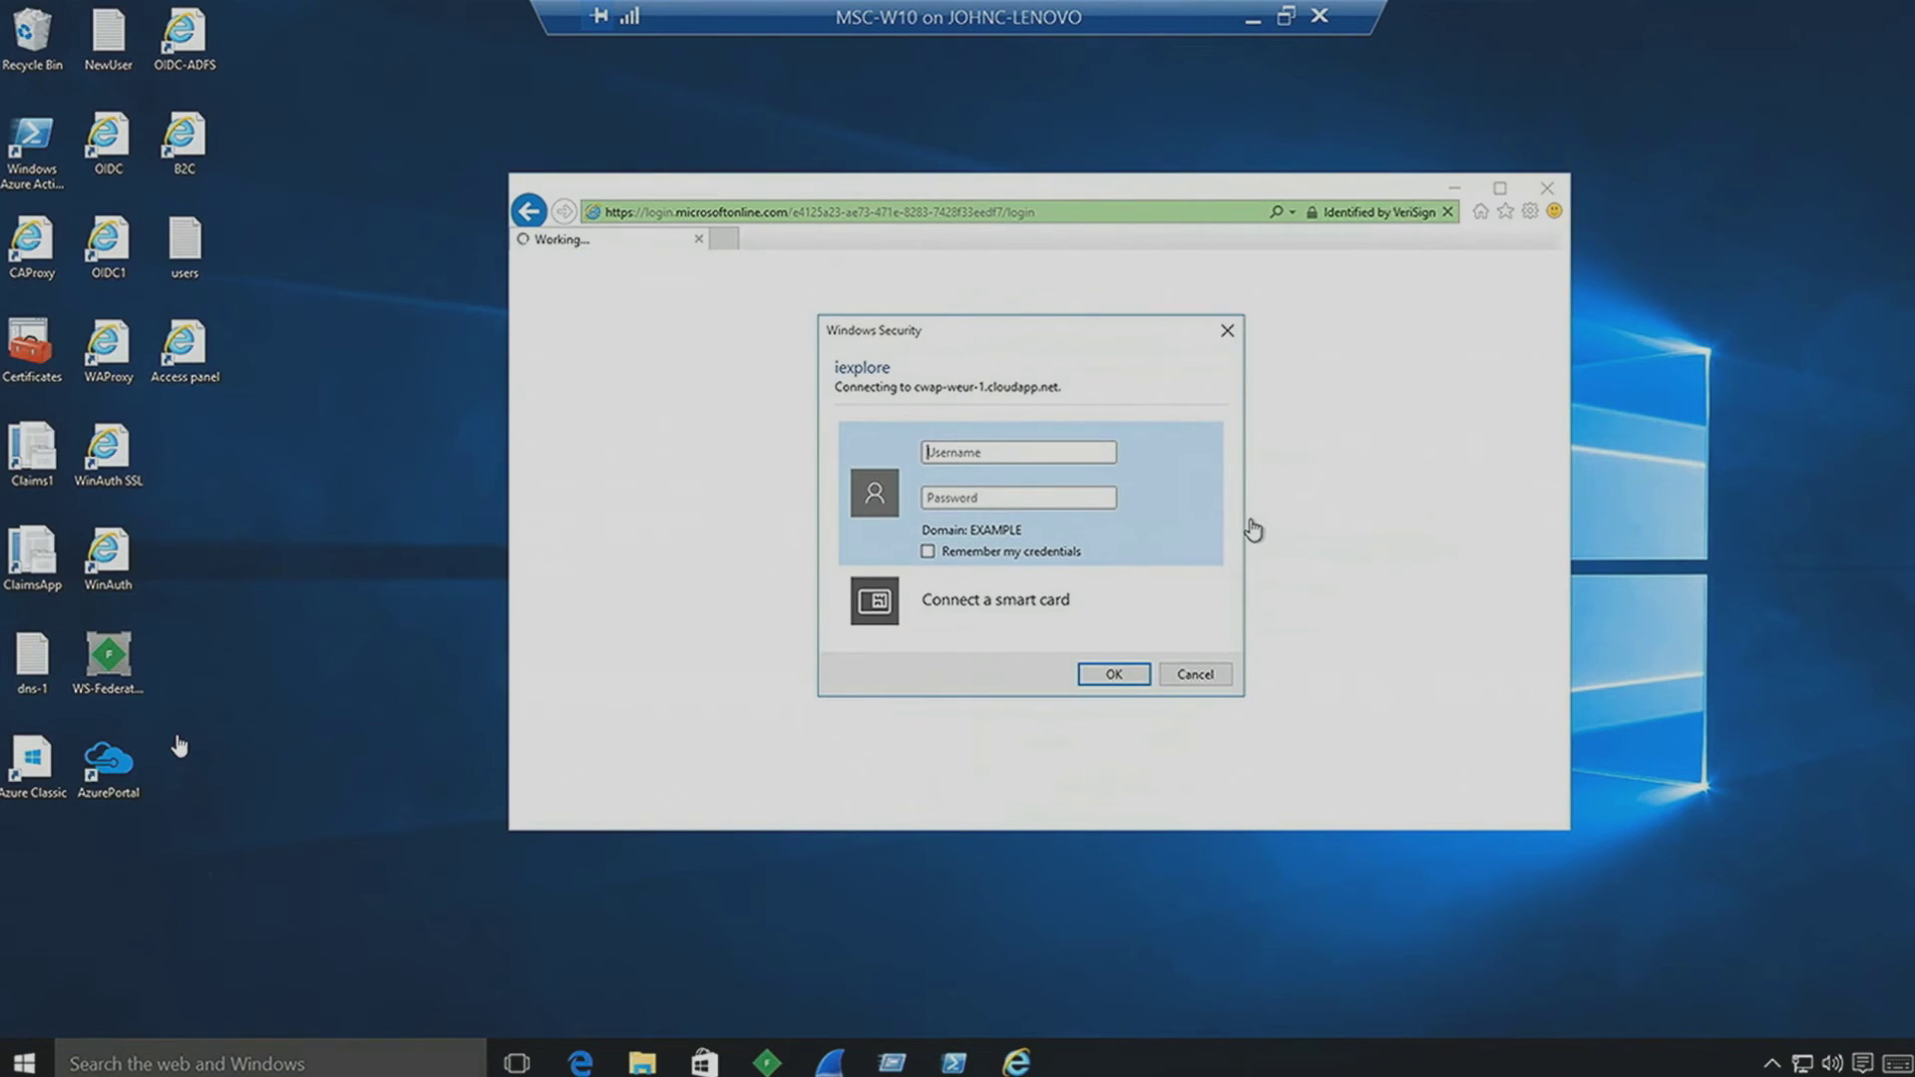
text(exa)
Step: Enter the domain user name and password so the proxied site reports an NTLM sign-in
text(mple\john*******)
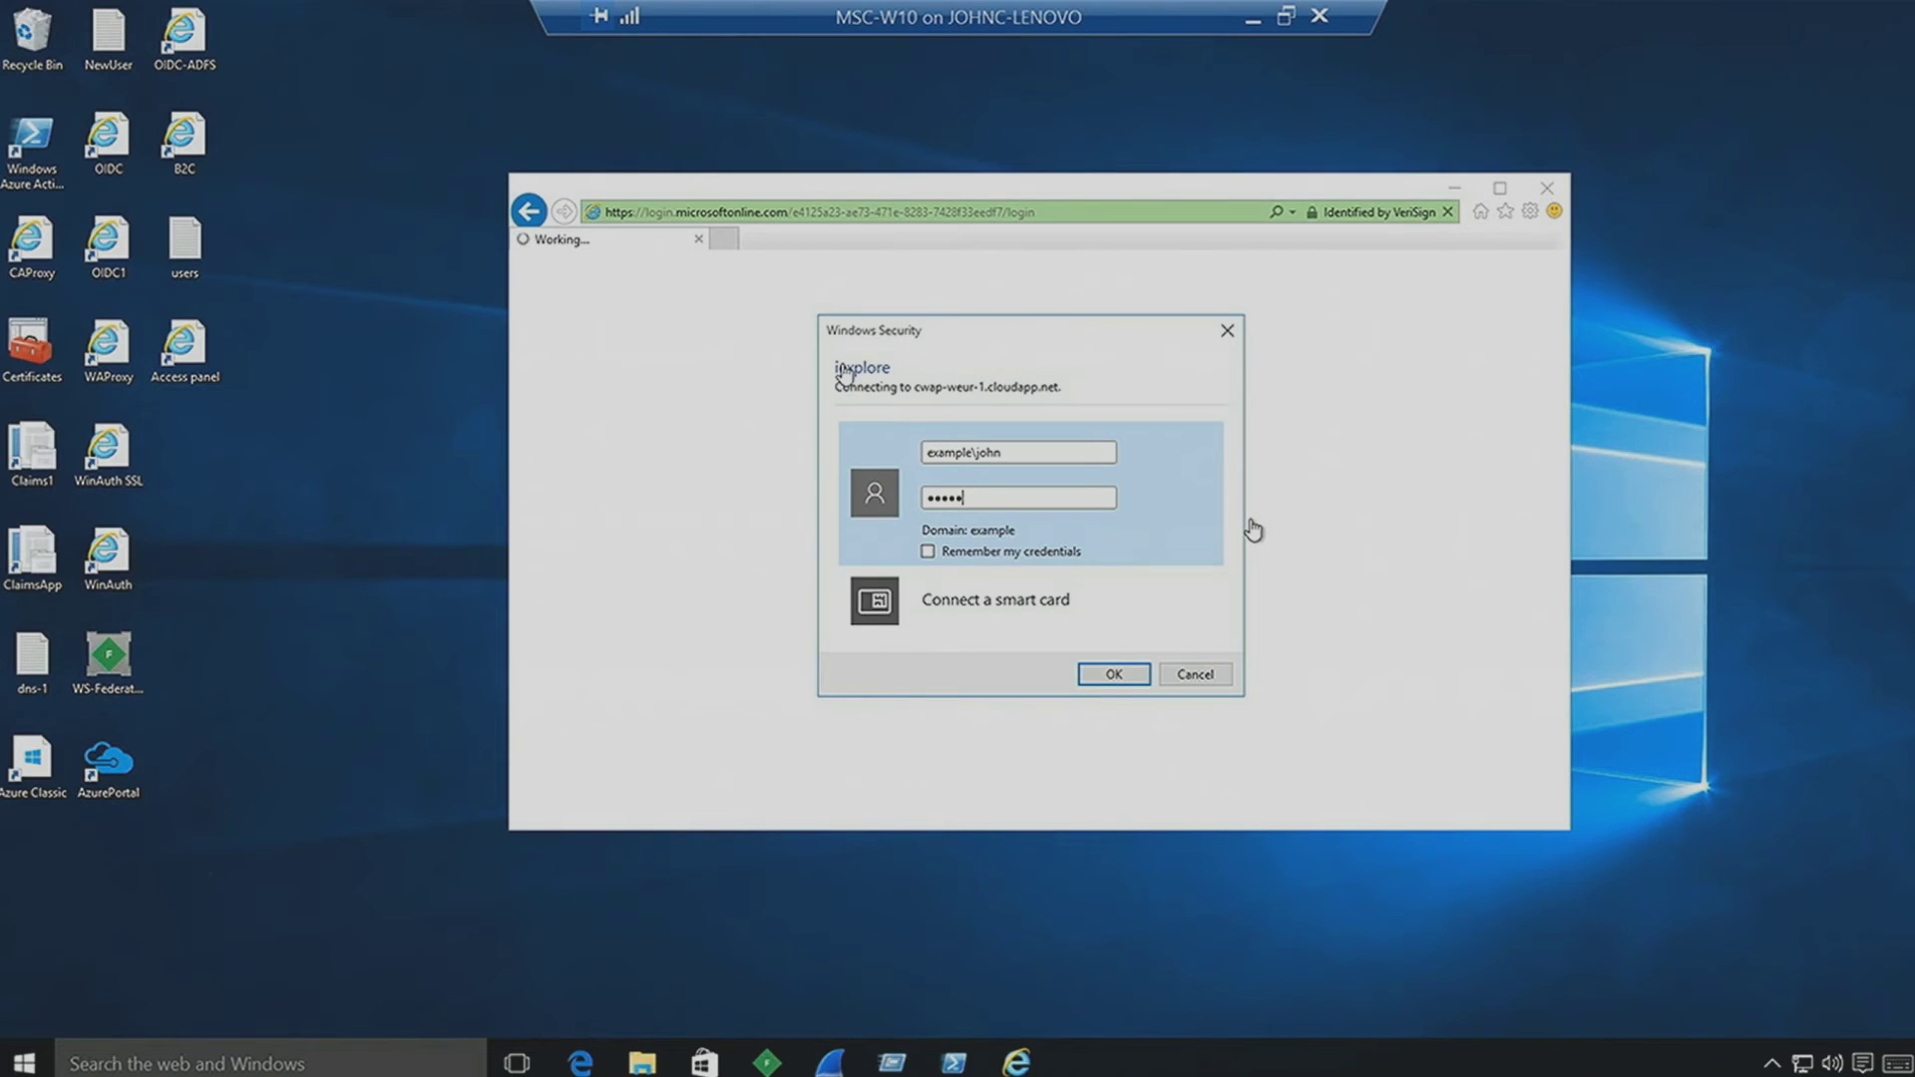
text(**)
click(1133, 677)
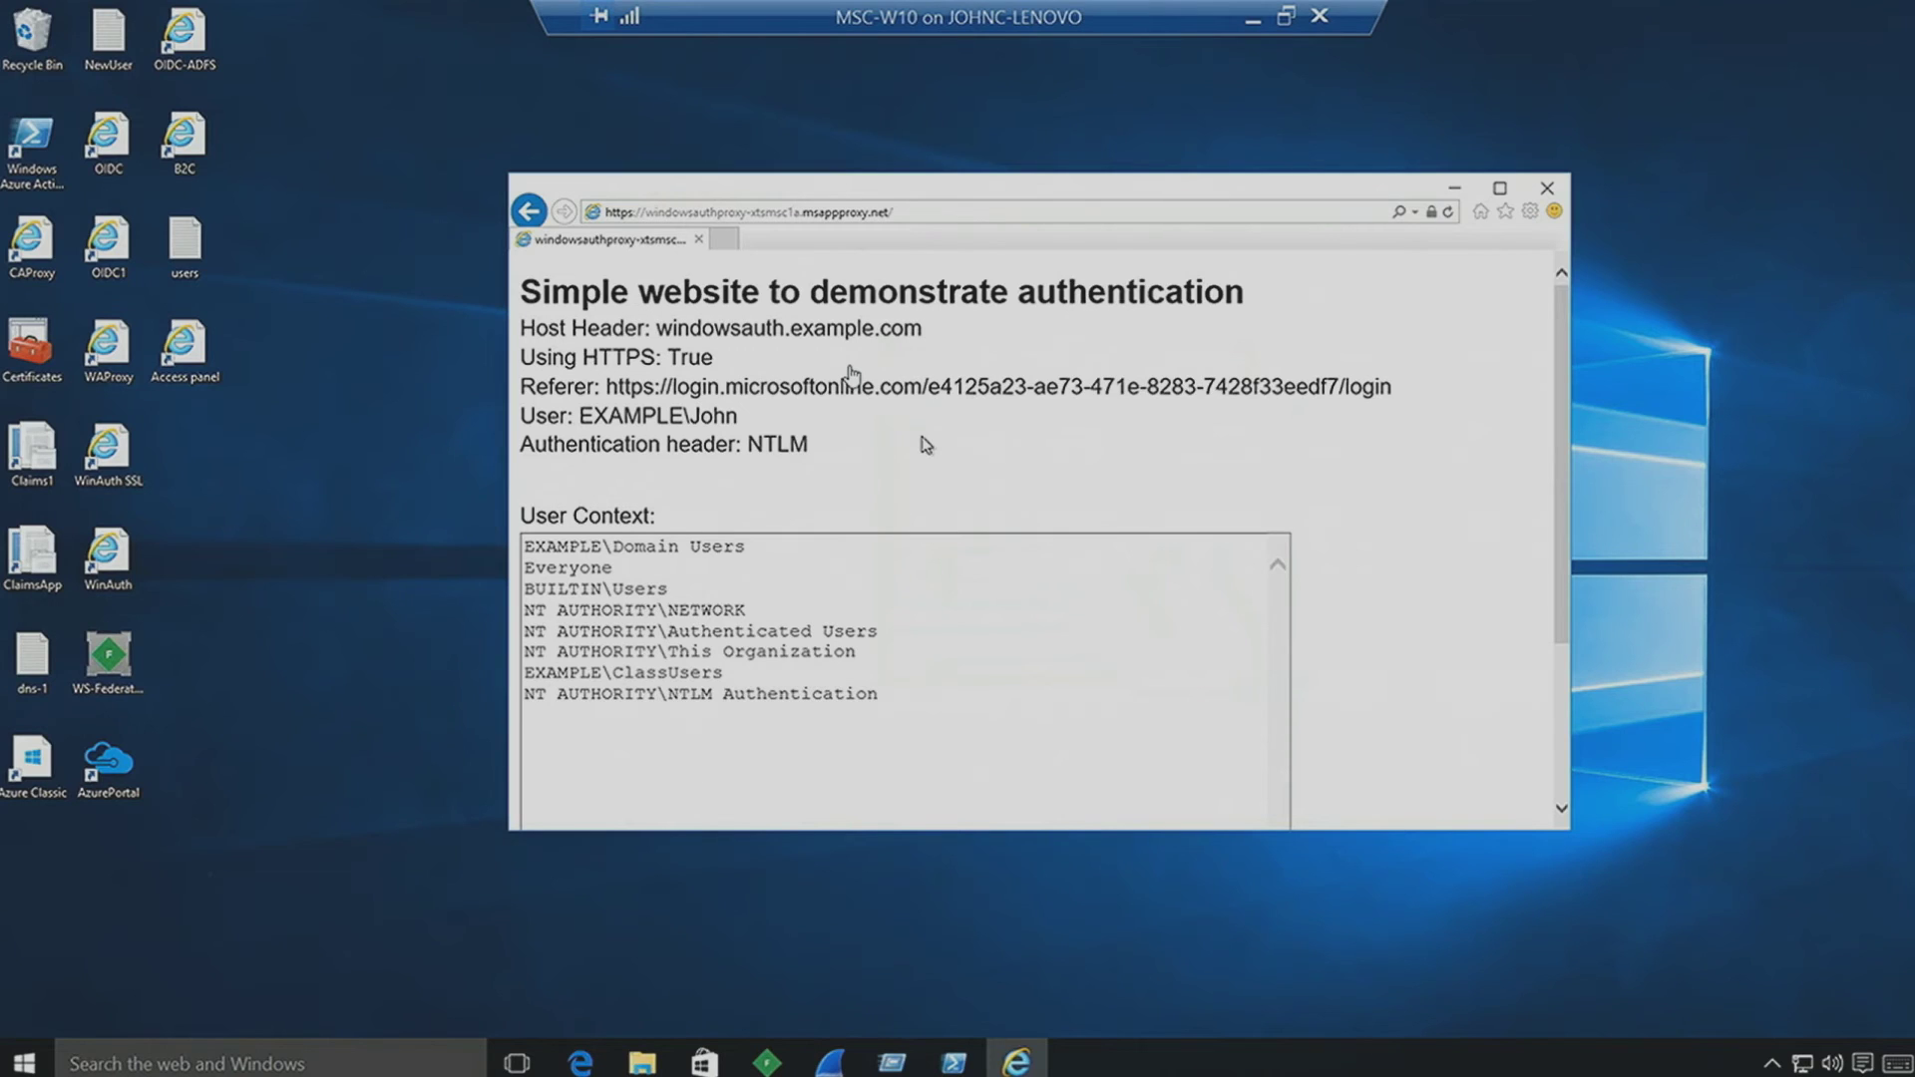
key(alt)
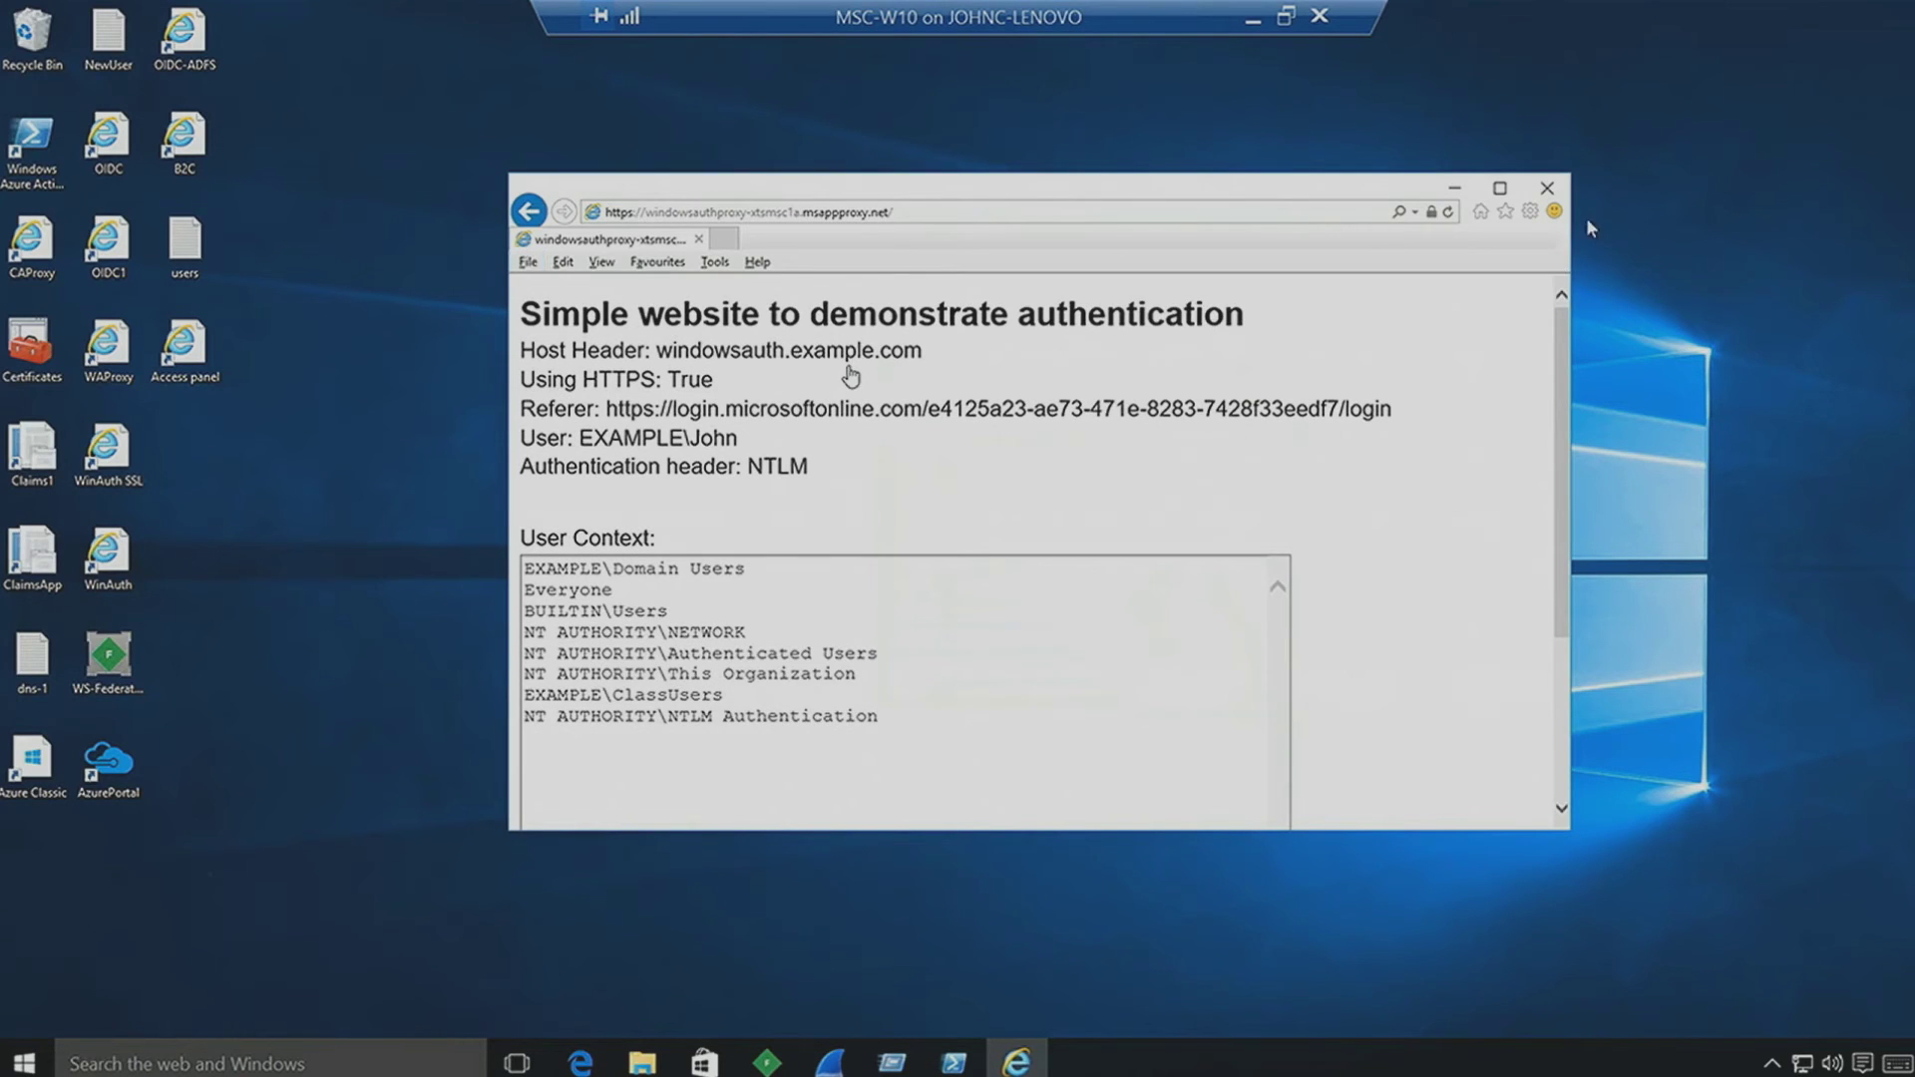
Step: Close the test site window and move to the MSC-DC domain controller session
click(1547, 190)
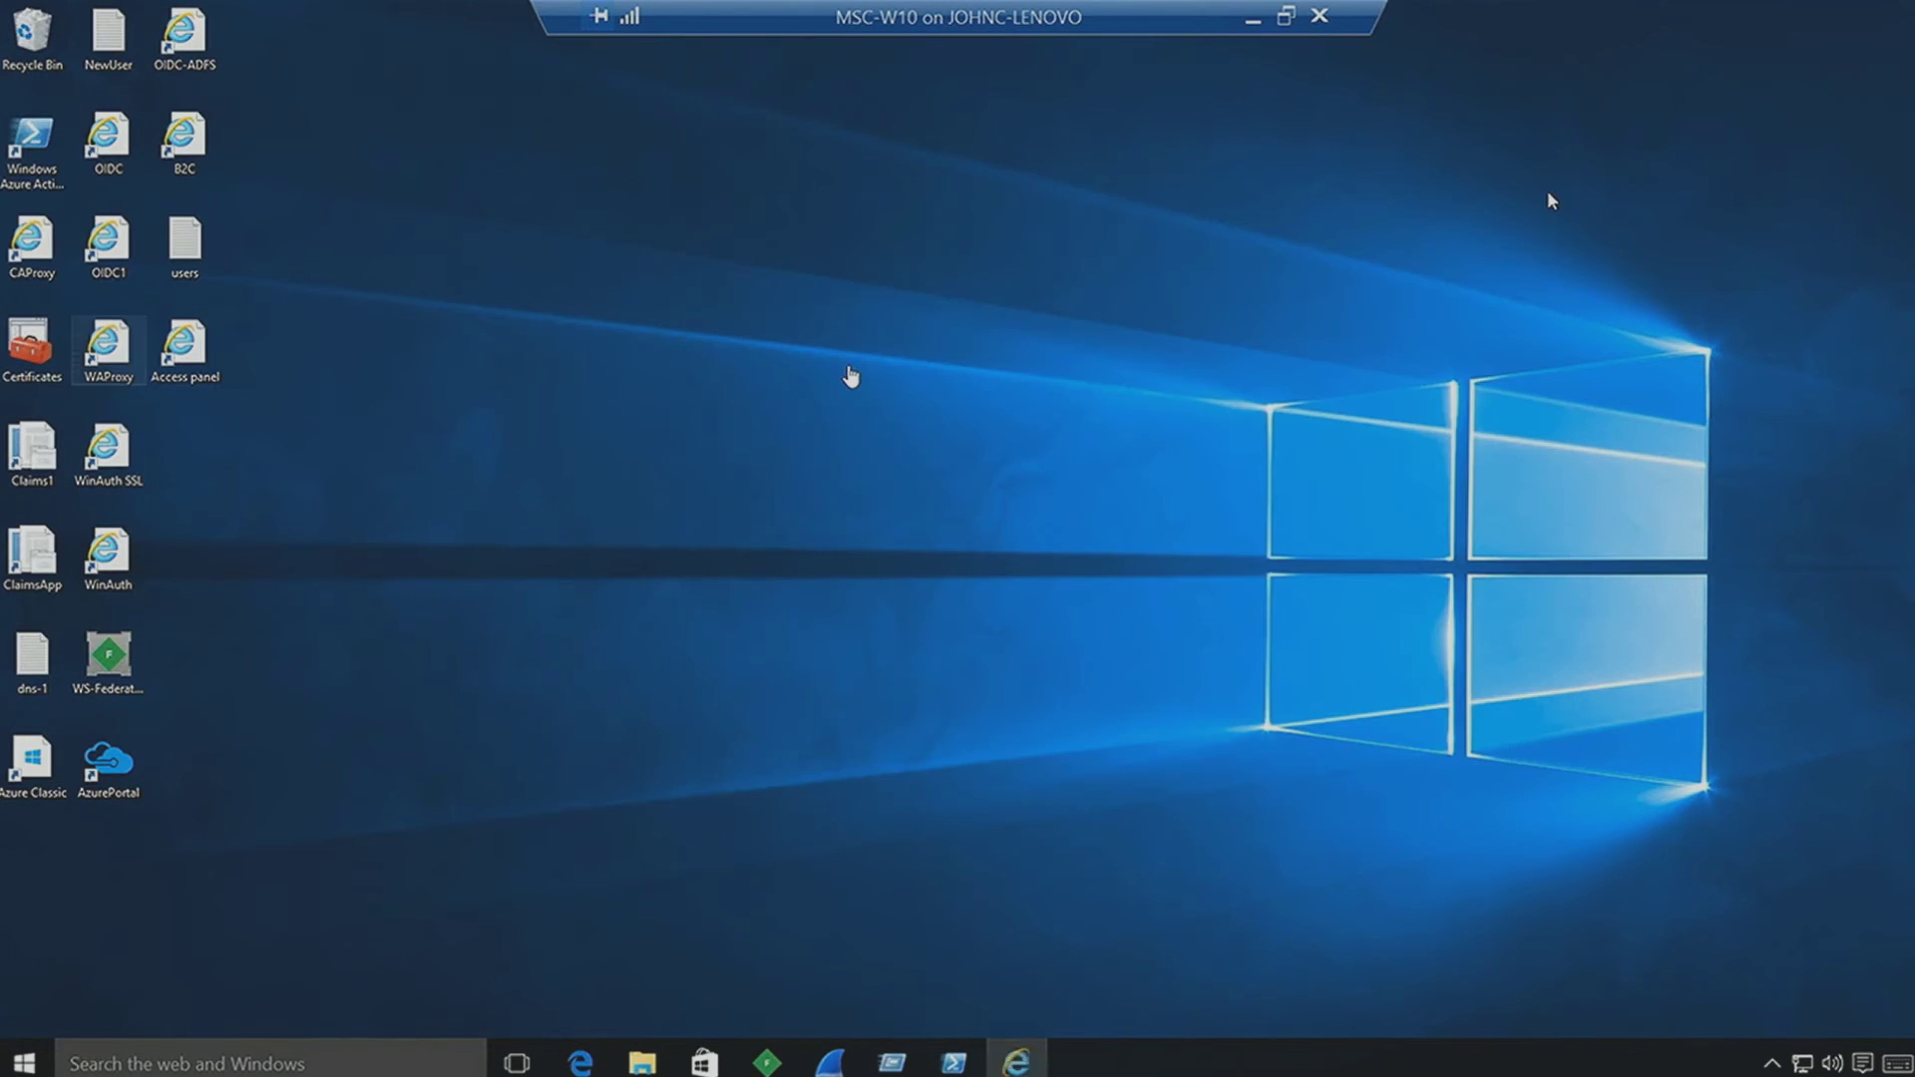
key(alt+Tab)
key(alt+Tab)
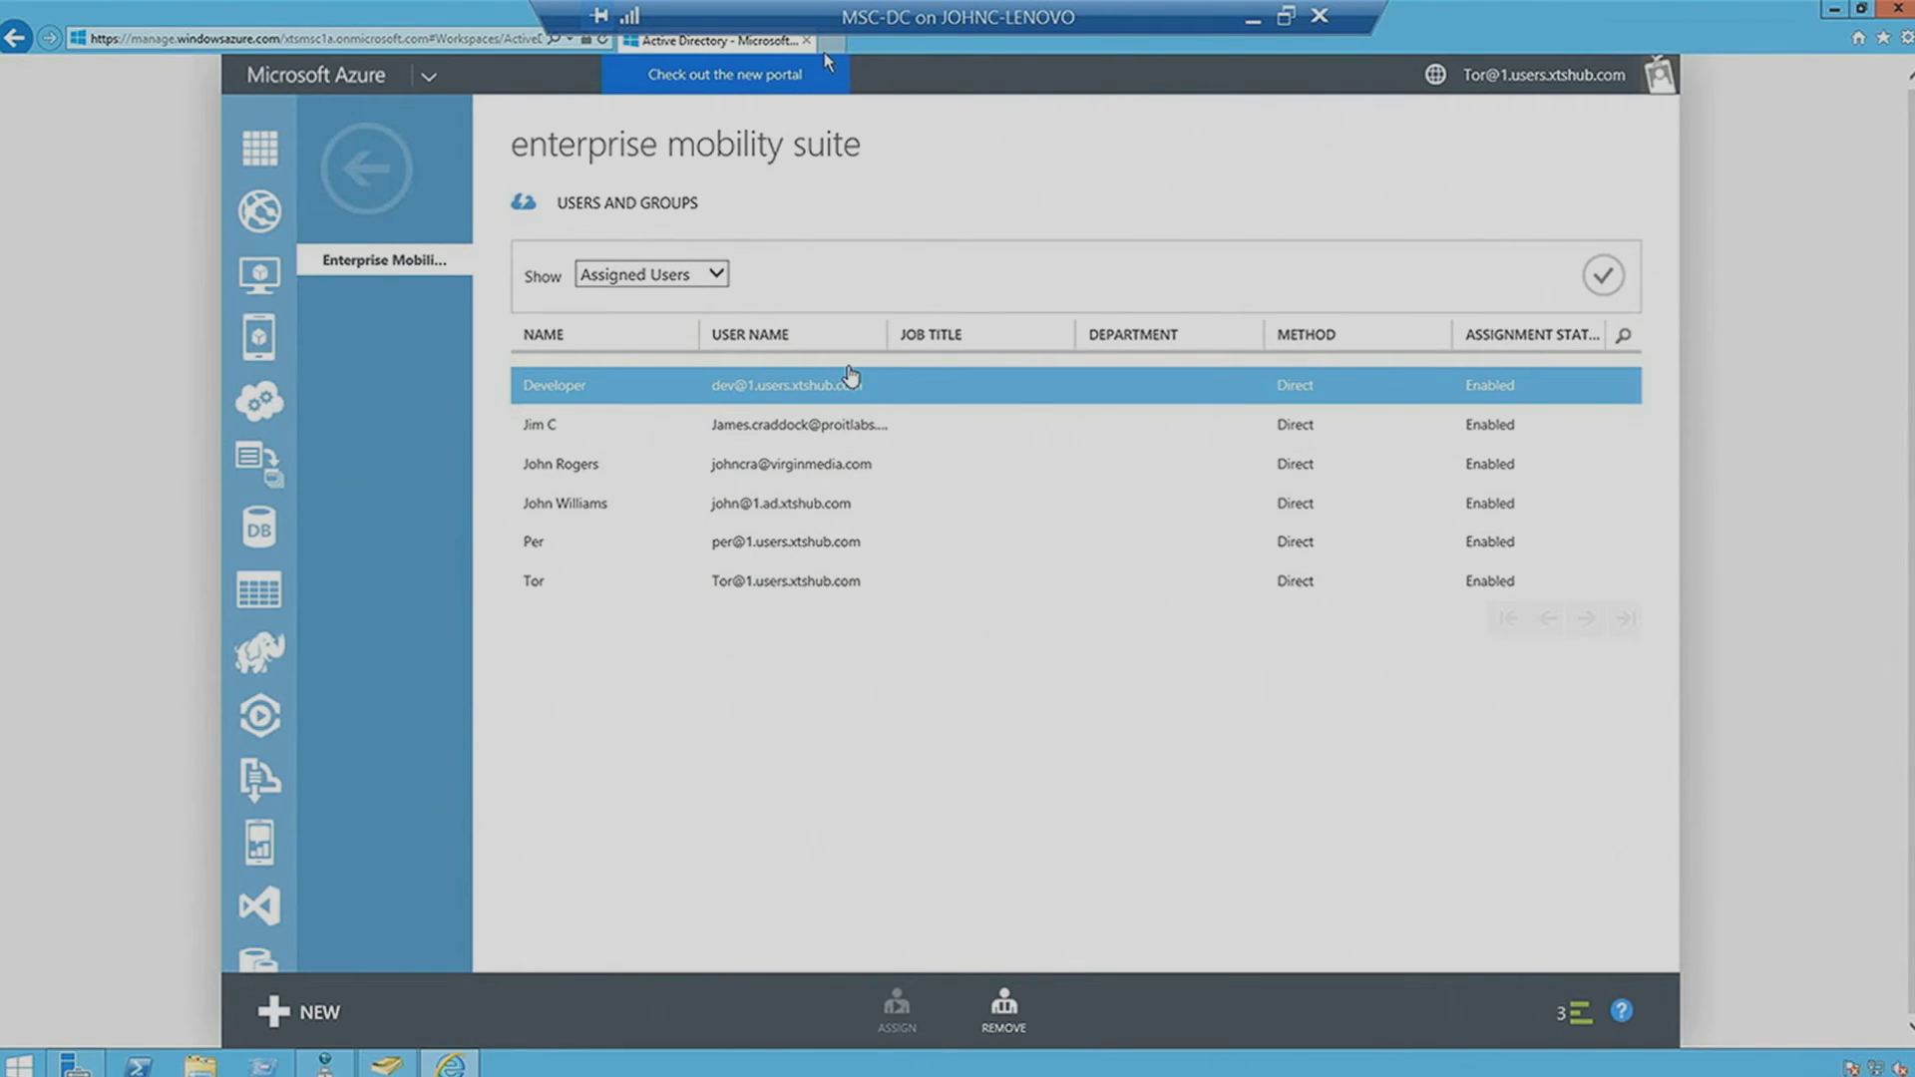
click(831, 42)
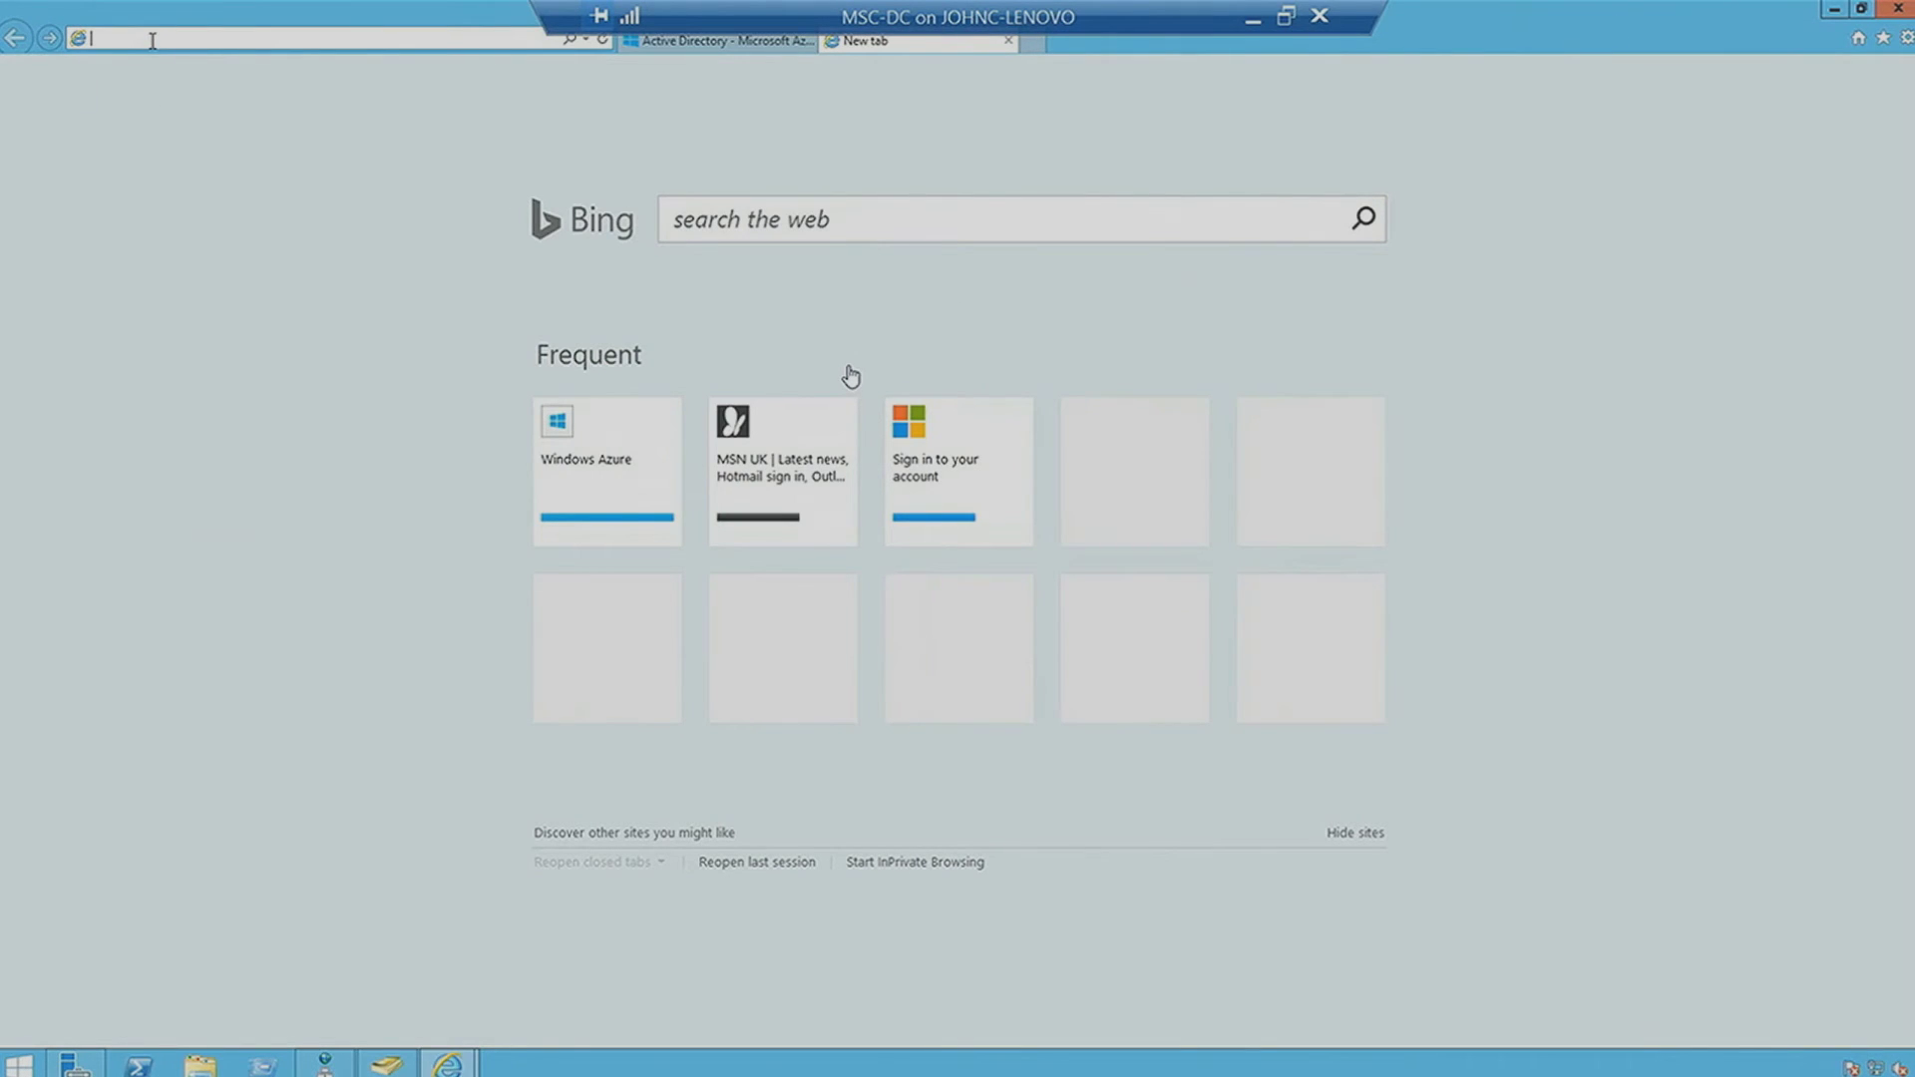
text(https)
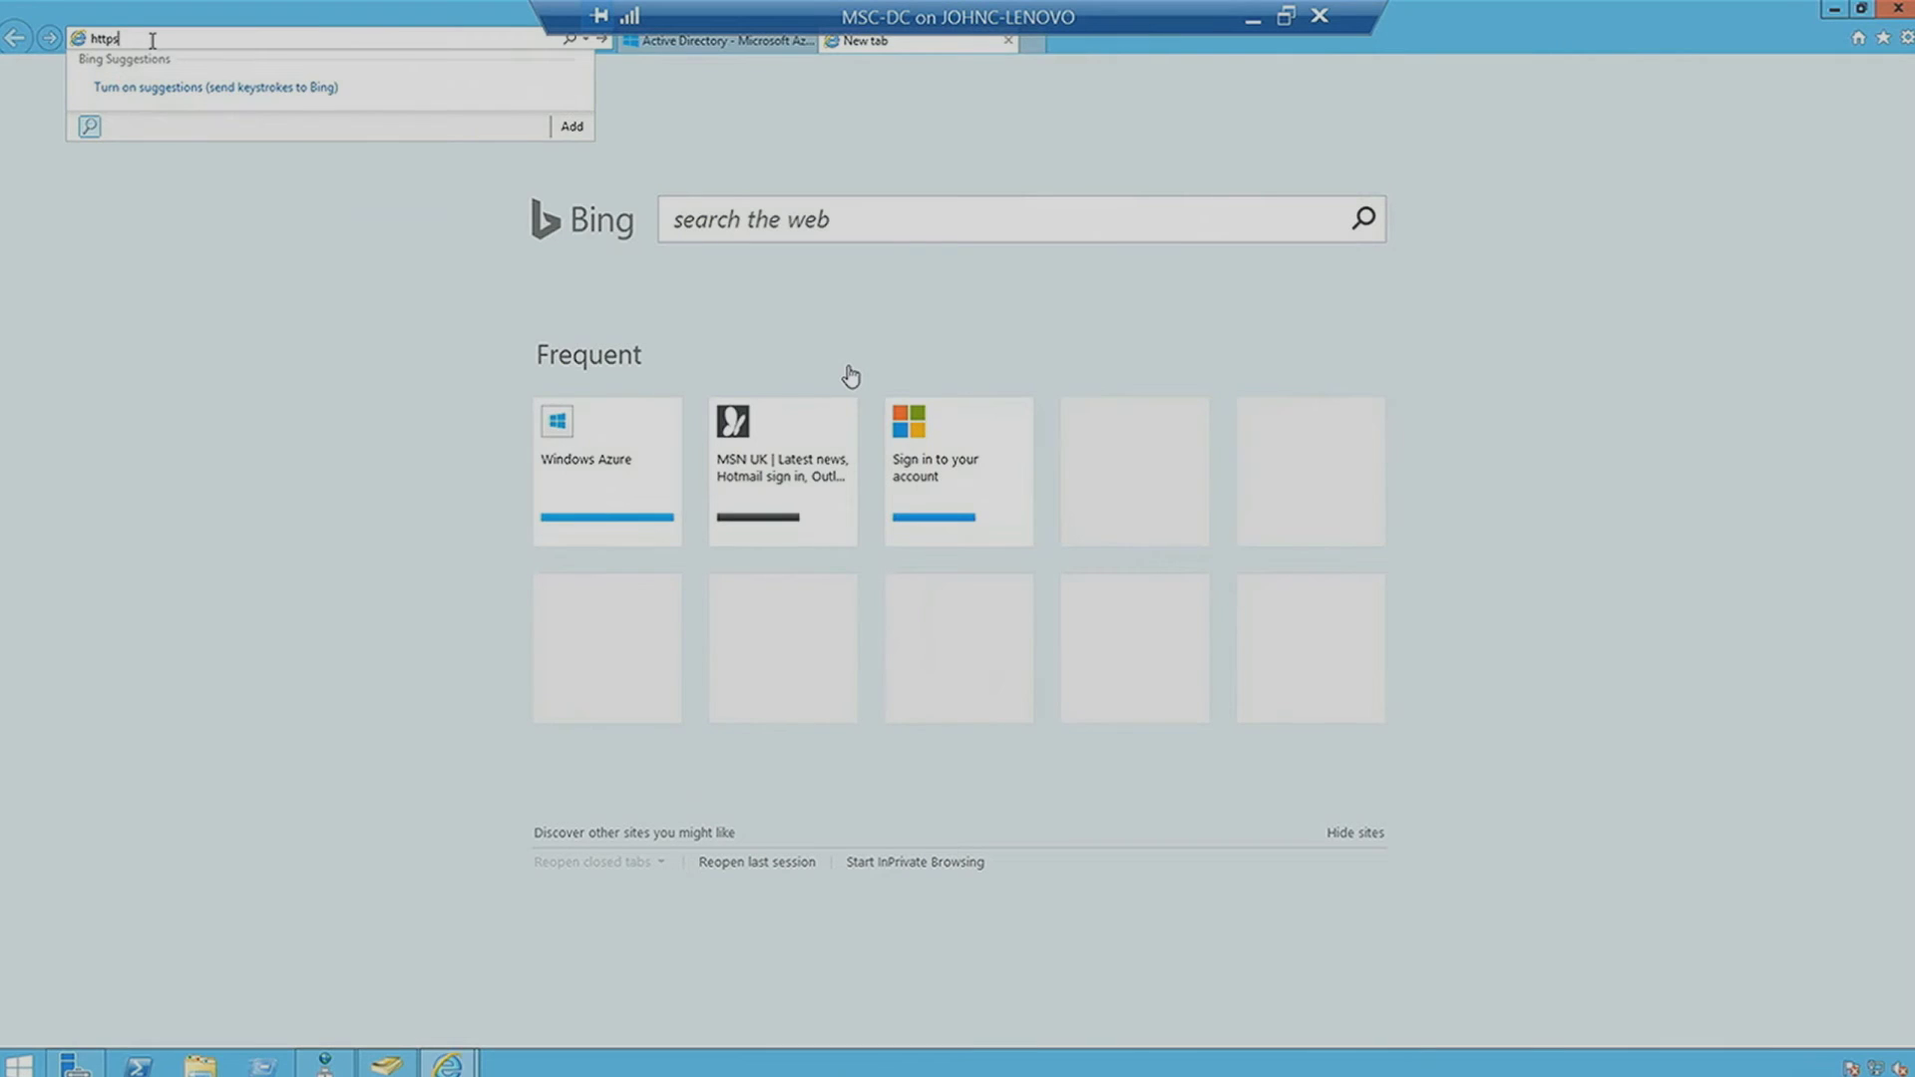
text(://windowsauth.example.com/)
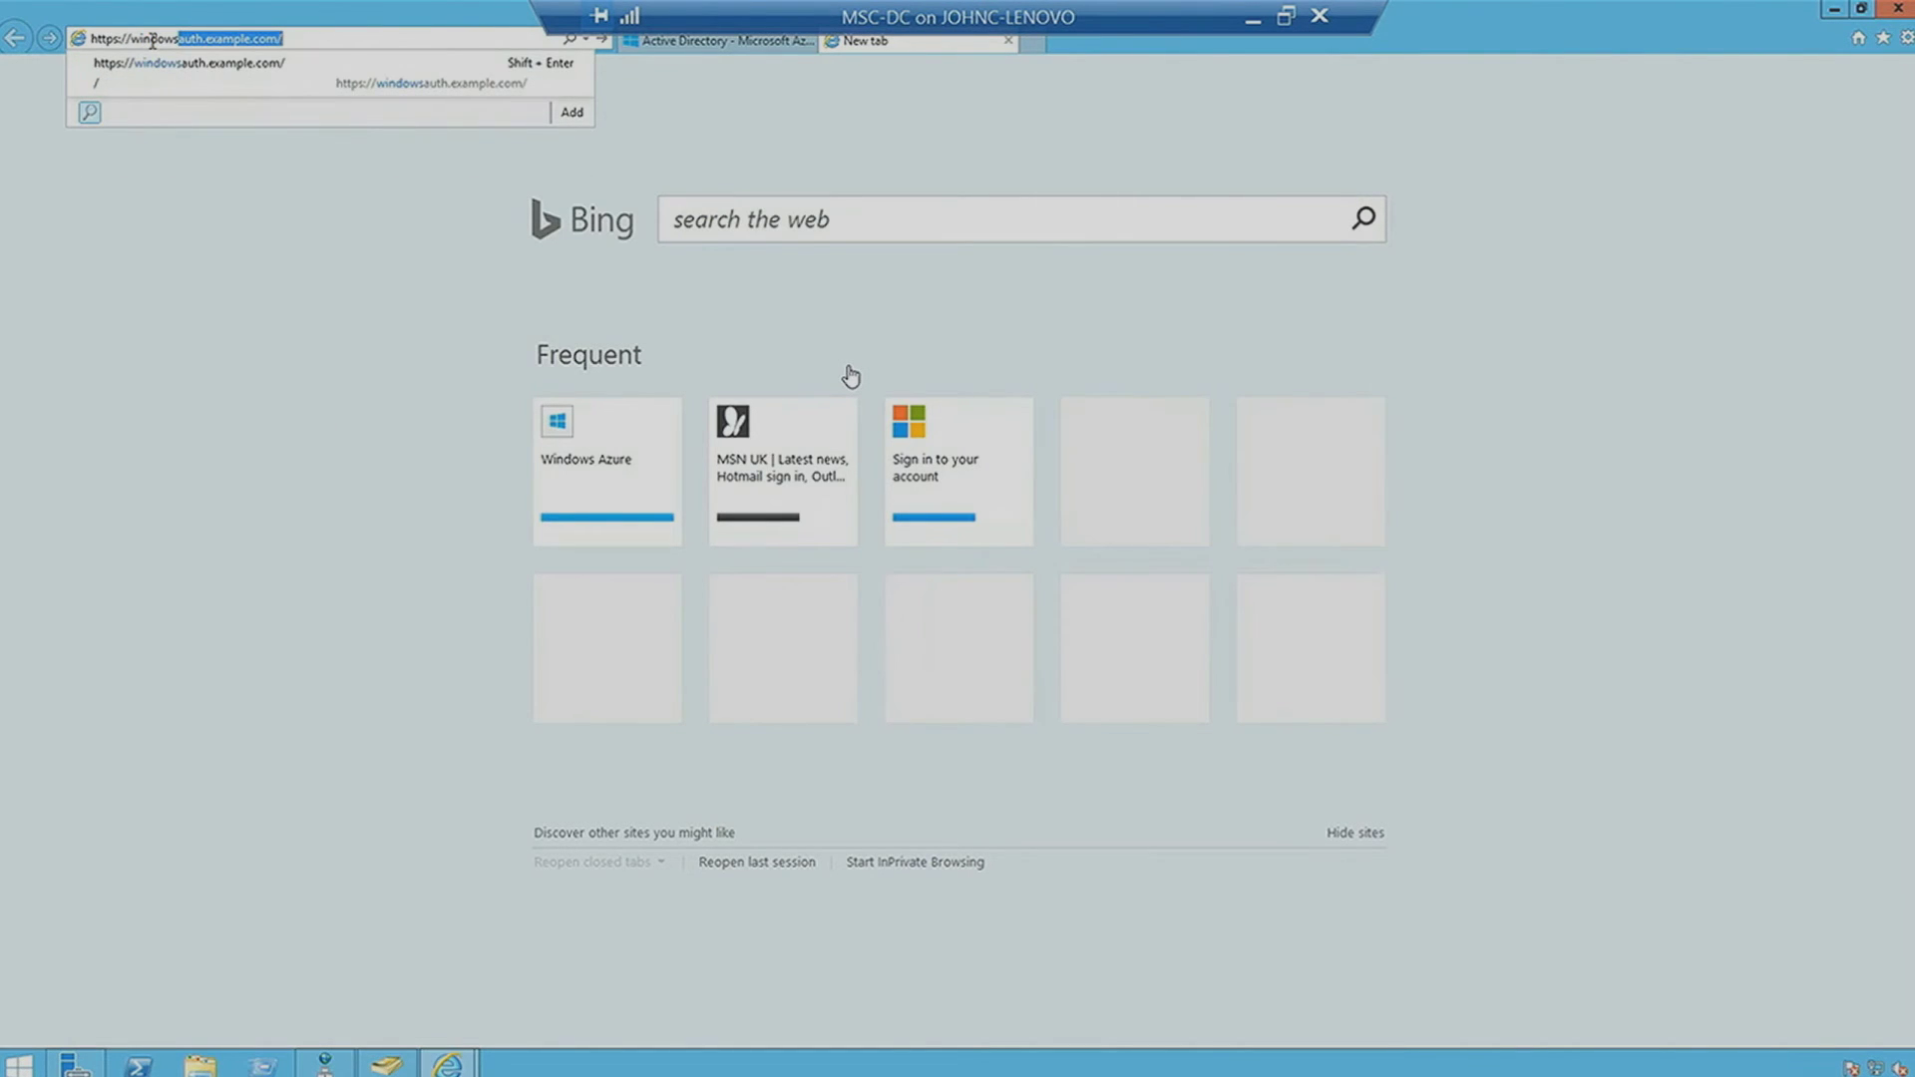
key(Return)
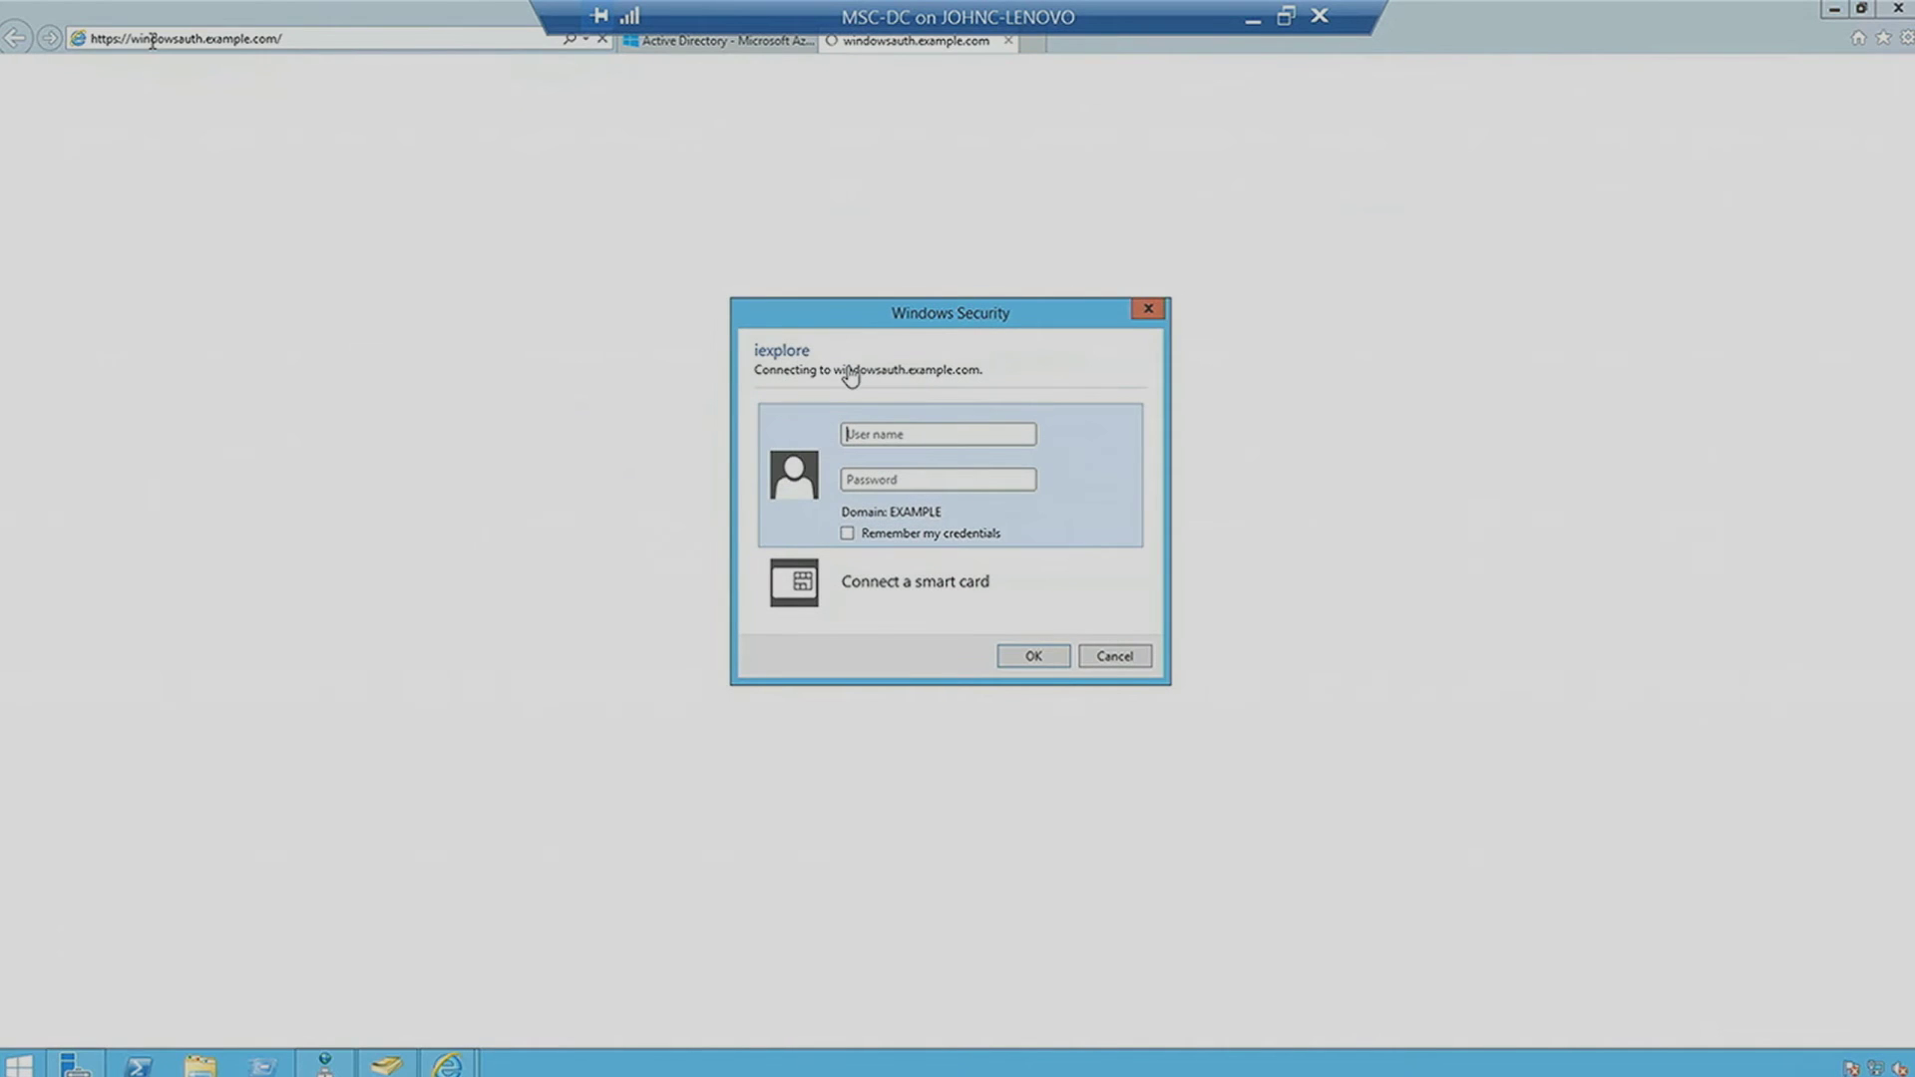
text(example\john)
key(Tab)
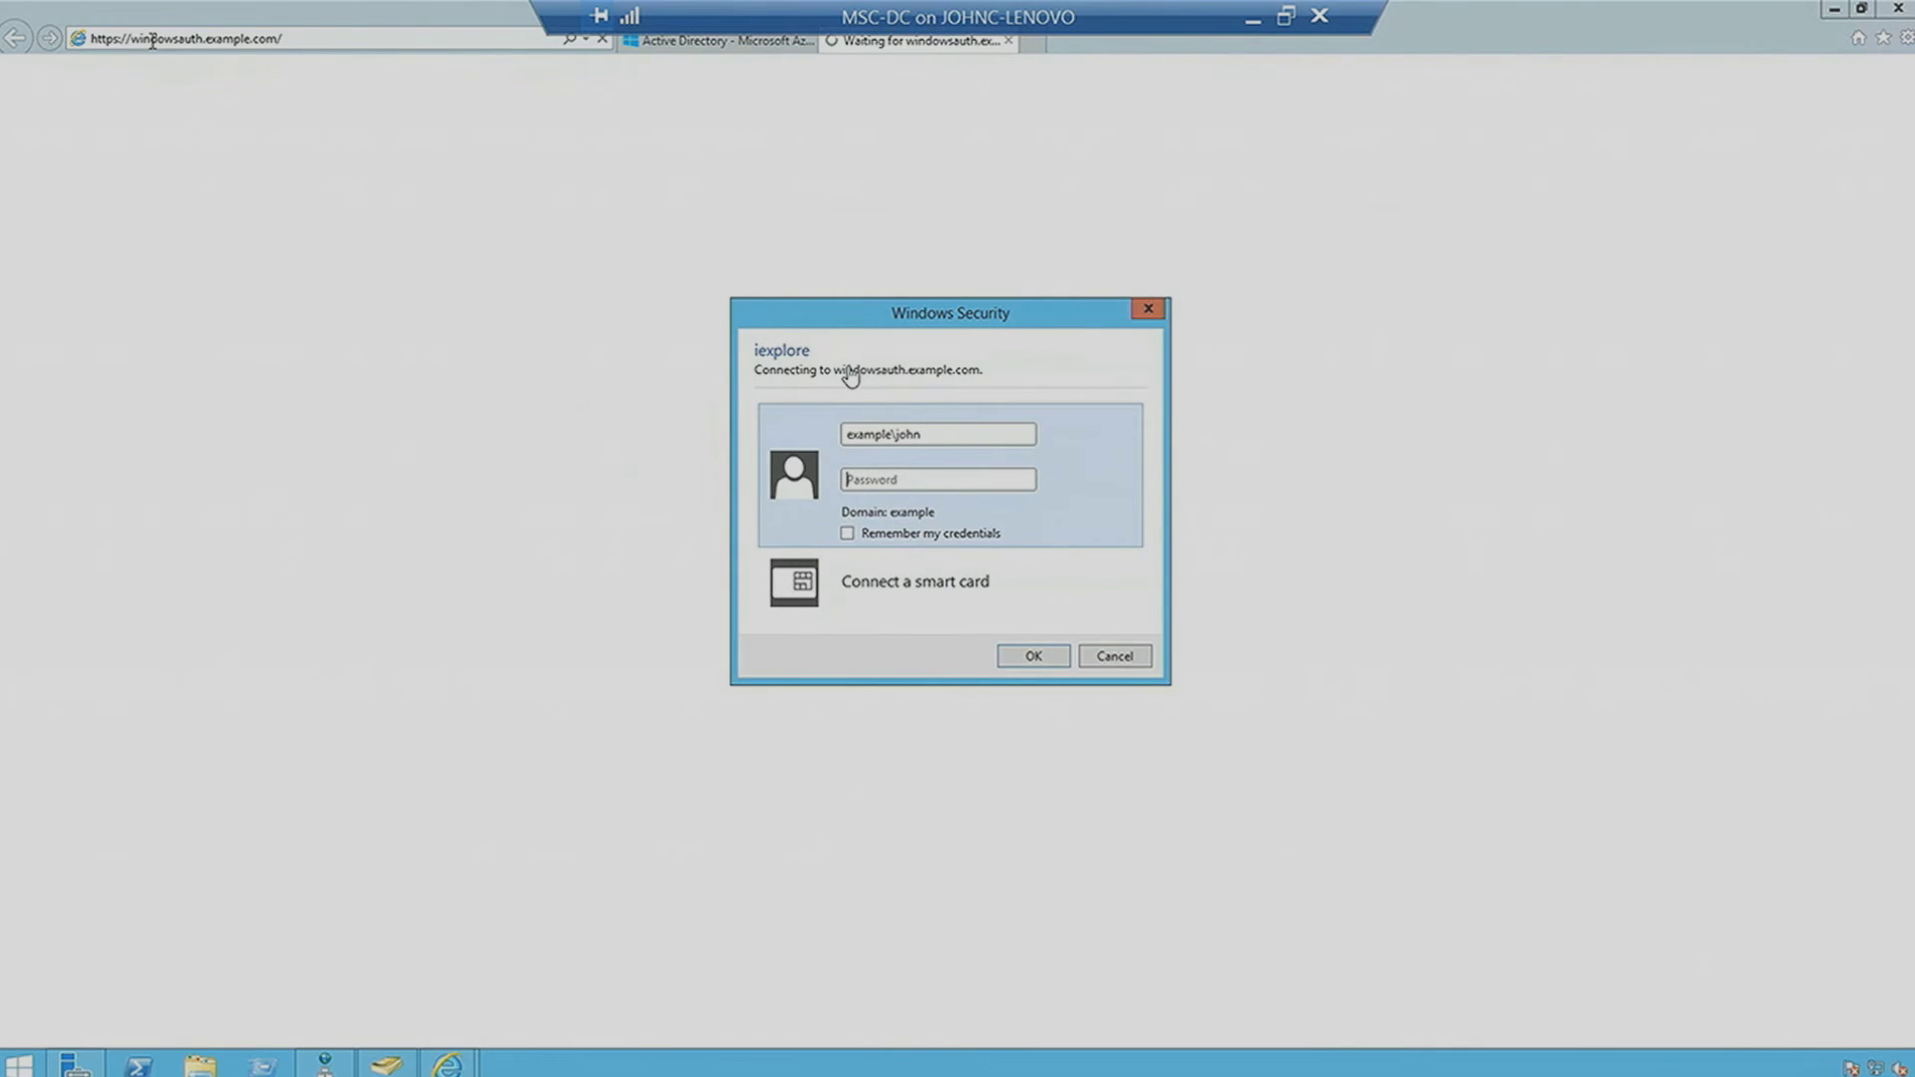
text(•••••••••)
key(Return)
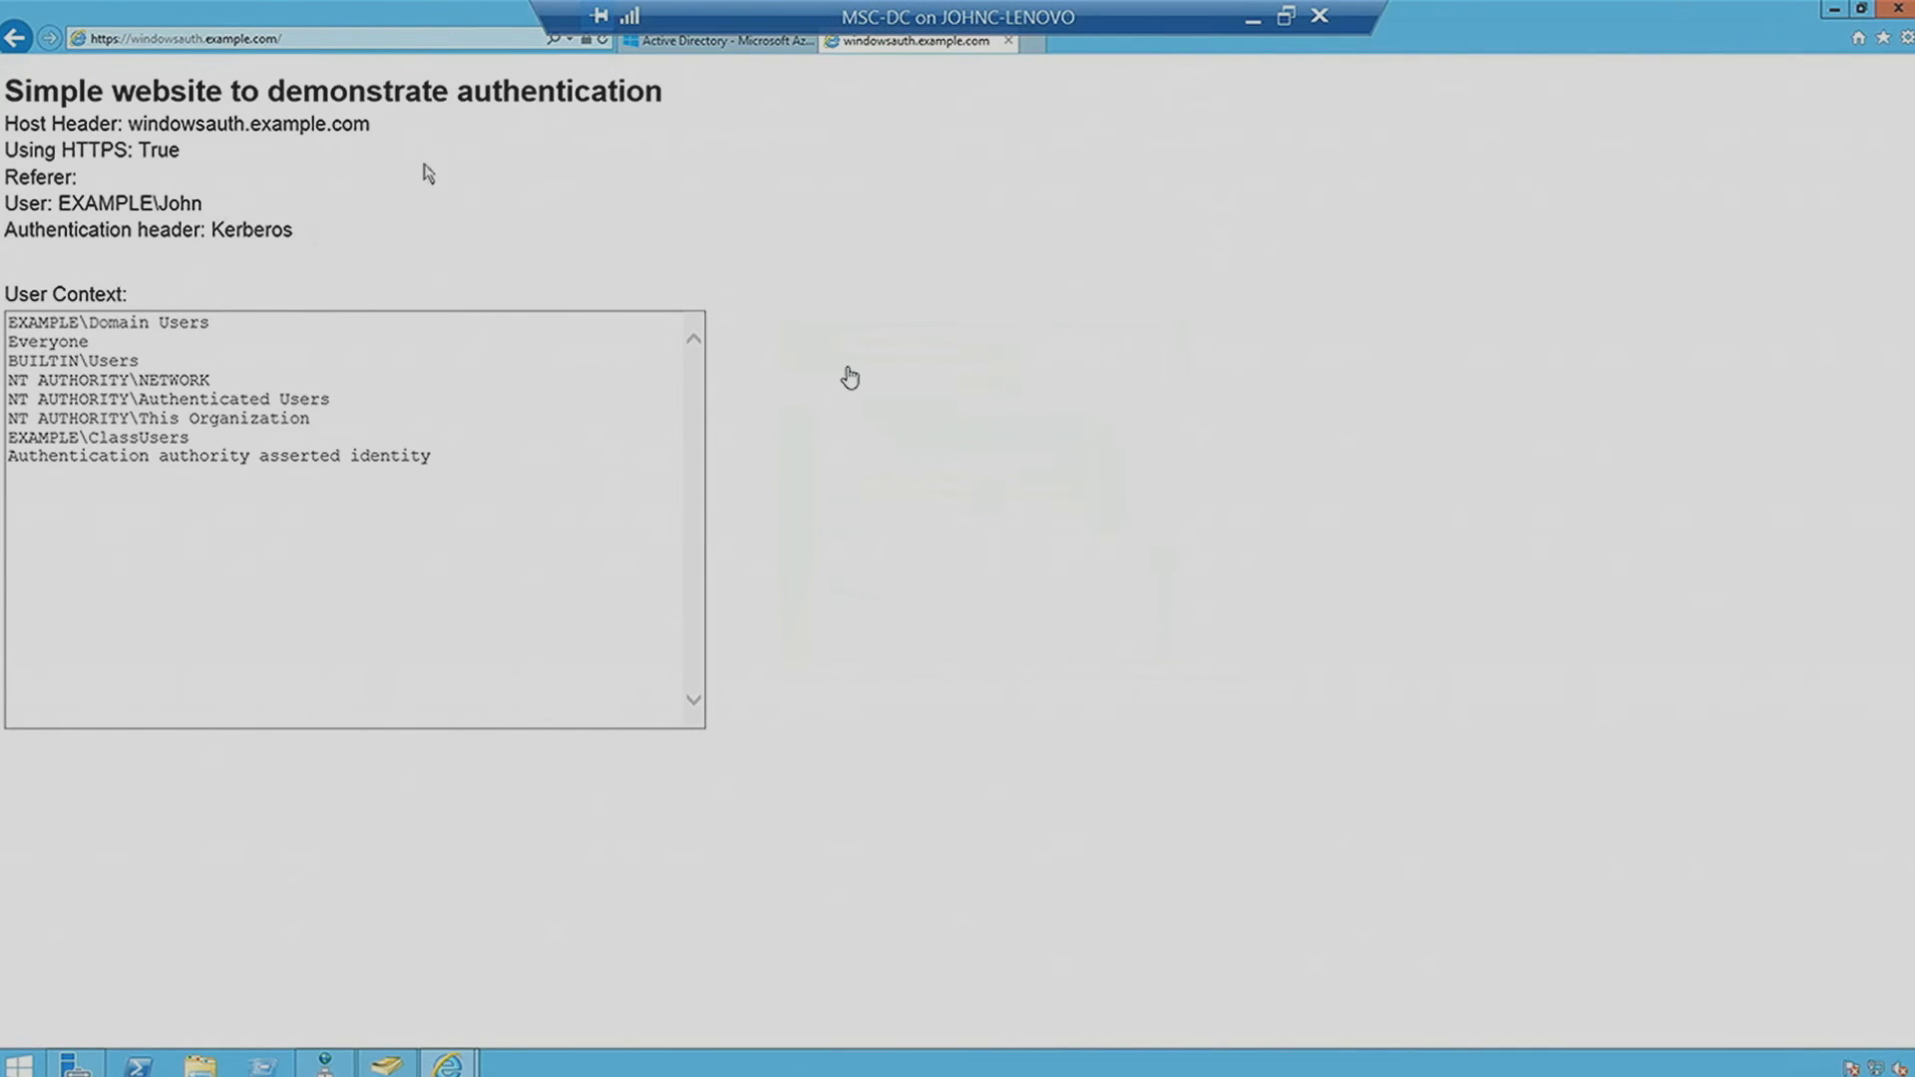
Step: Go back to the Azure portal tab and the msc-1a directory's Licenses page
click(711, 46)
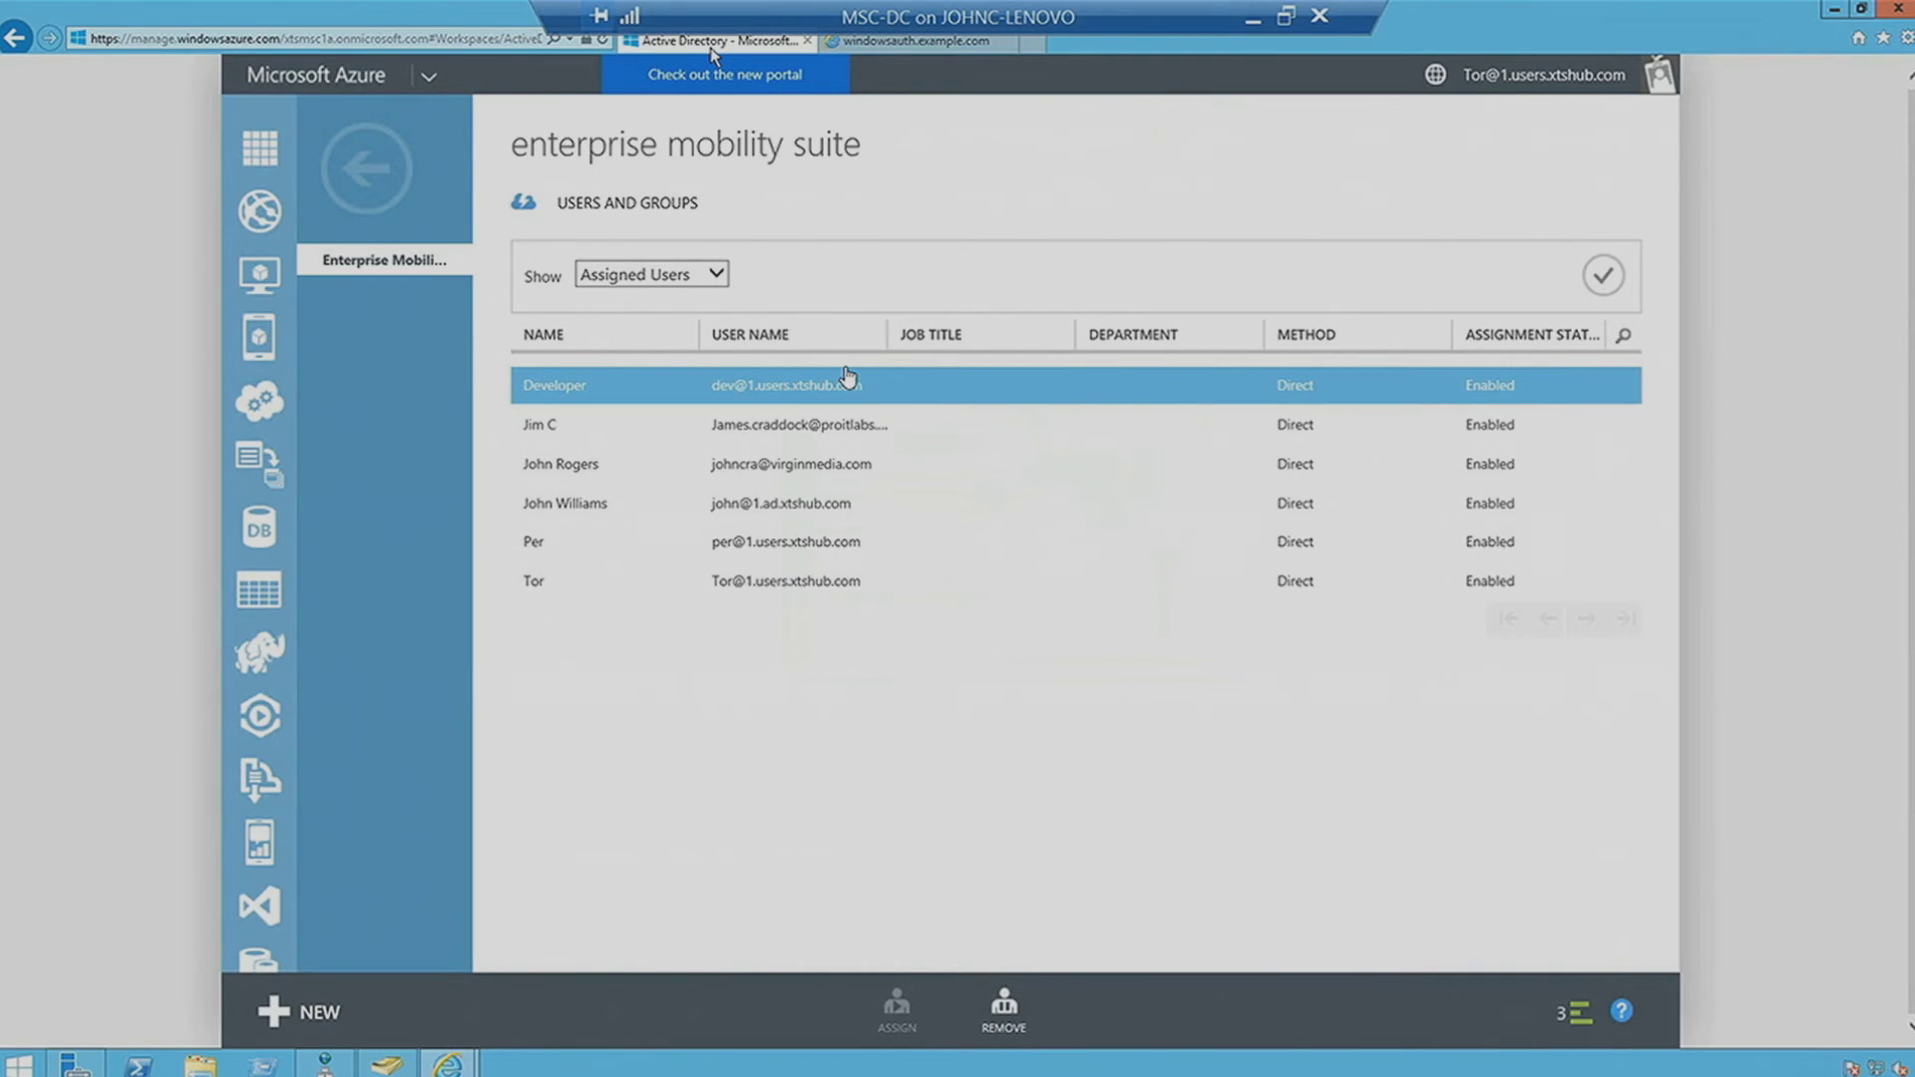
click(354, 173)
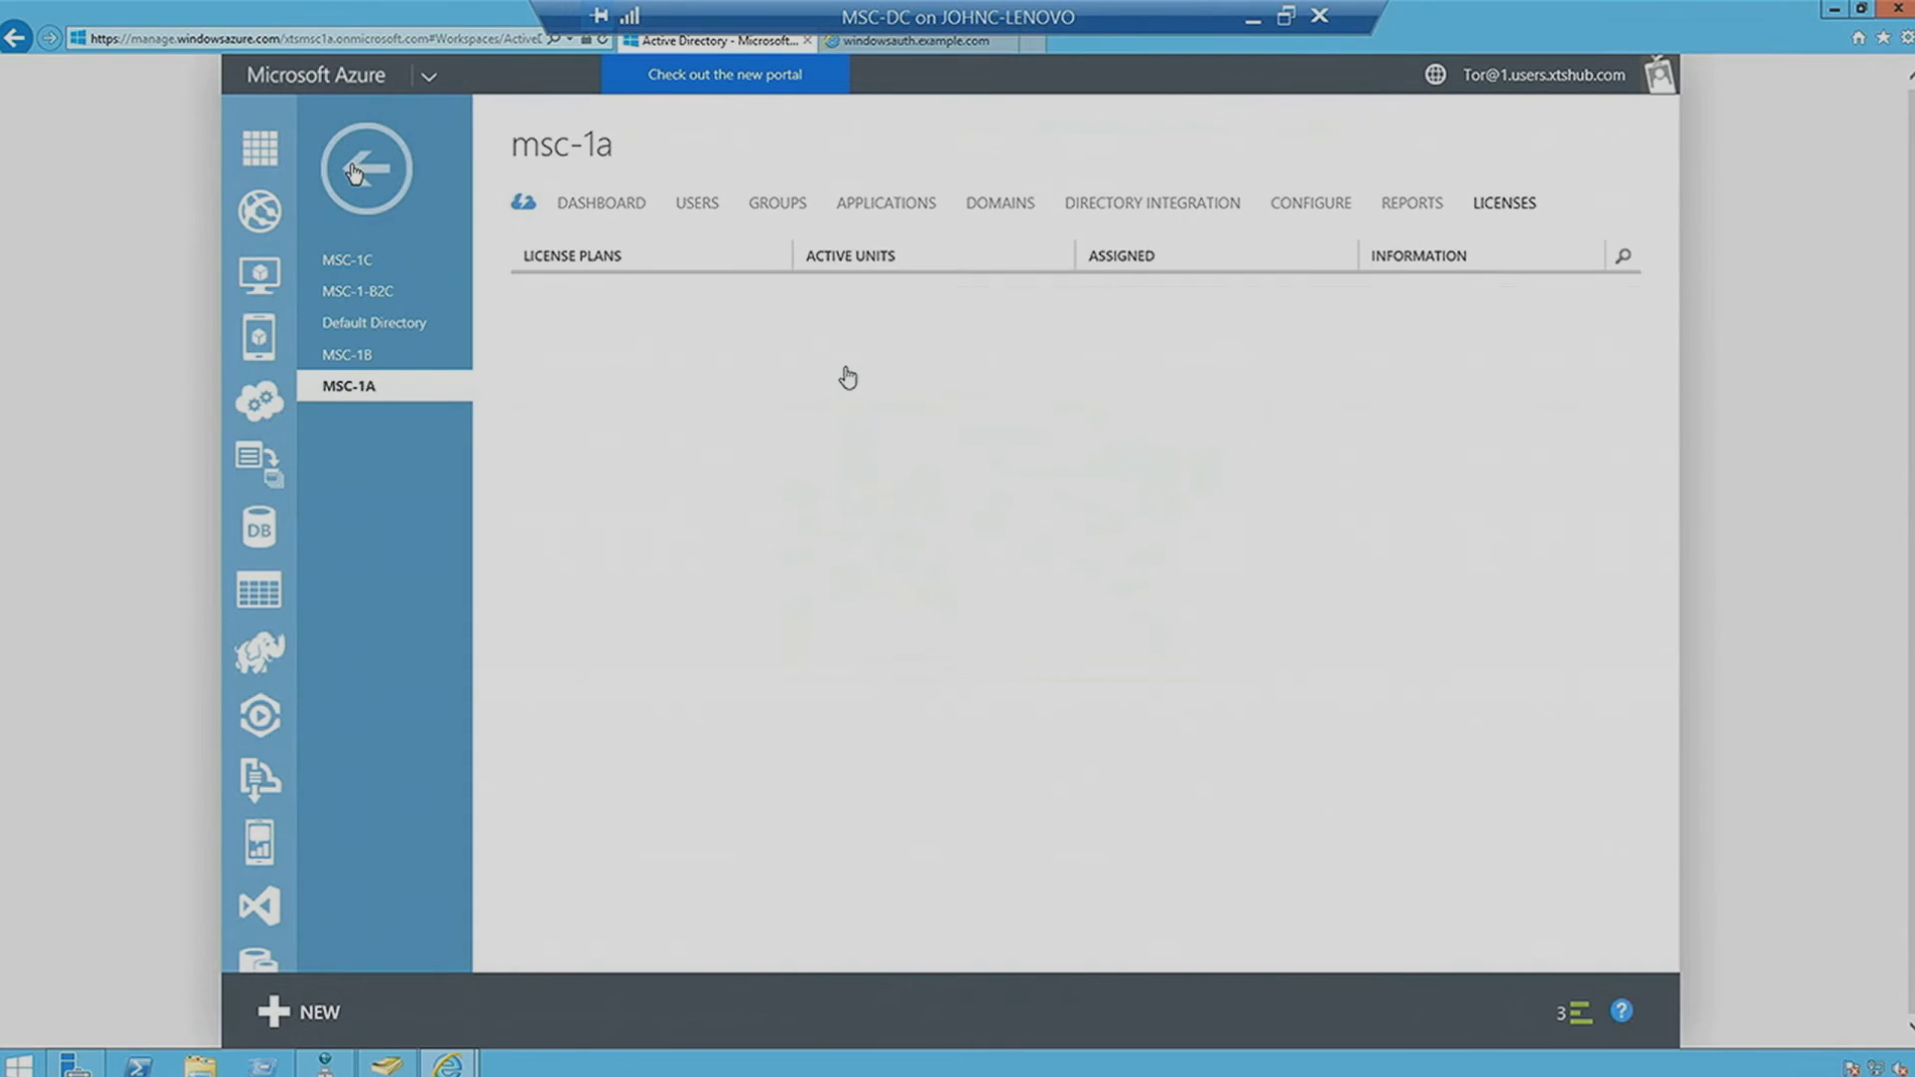
Step: Open the WindowsAuthProxy application from msc-1a's applications list and show its Configure settings
click(888, 205)
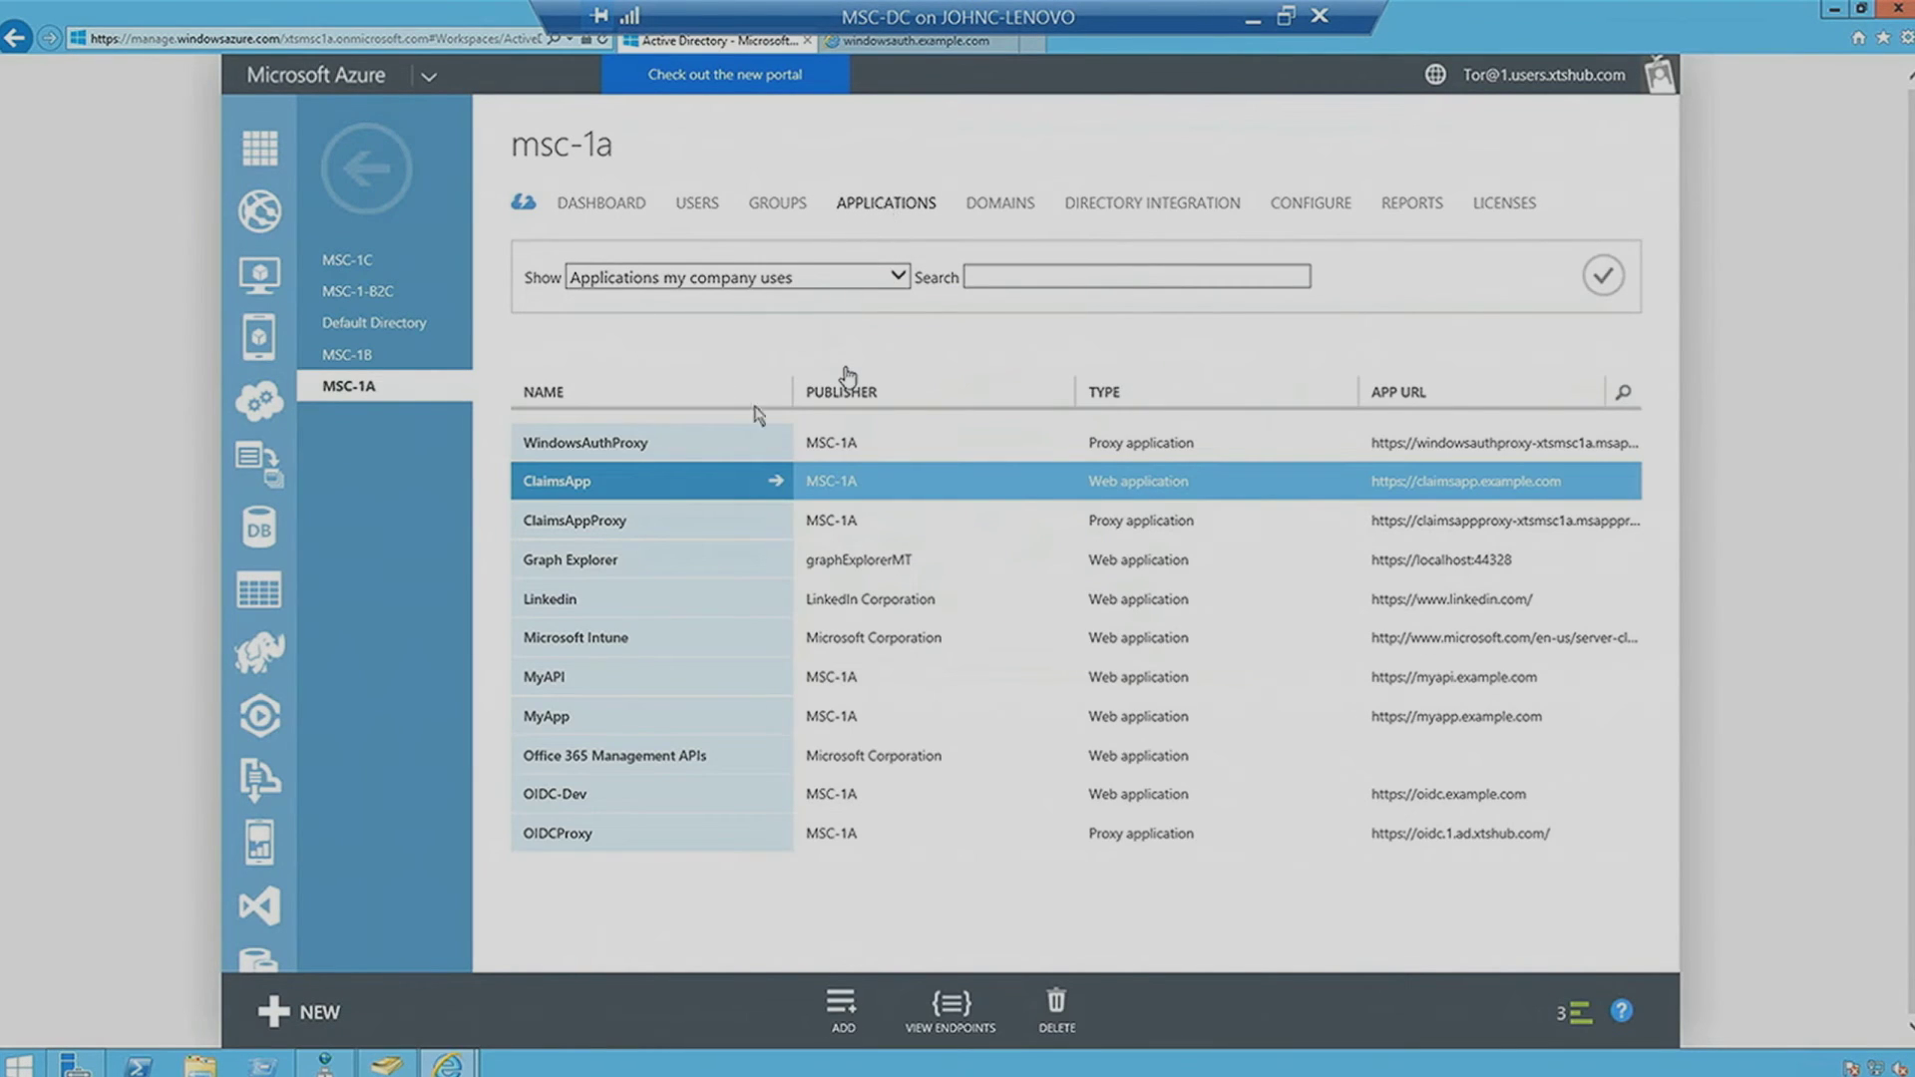
click(667, 454)
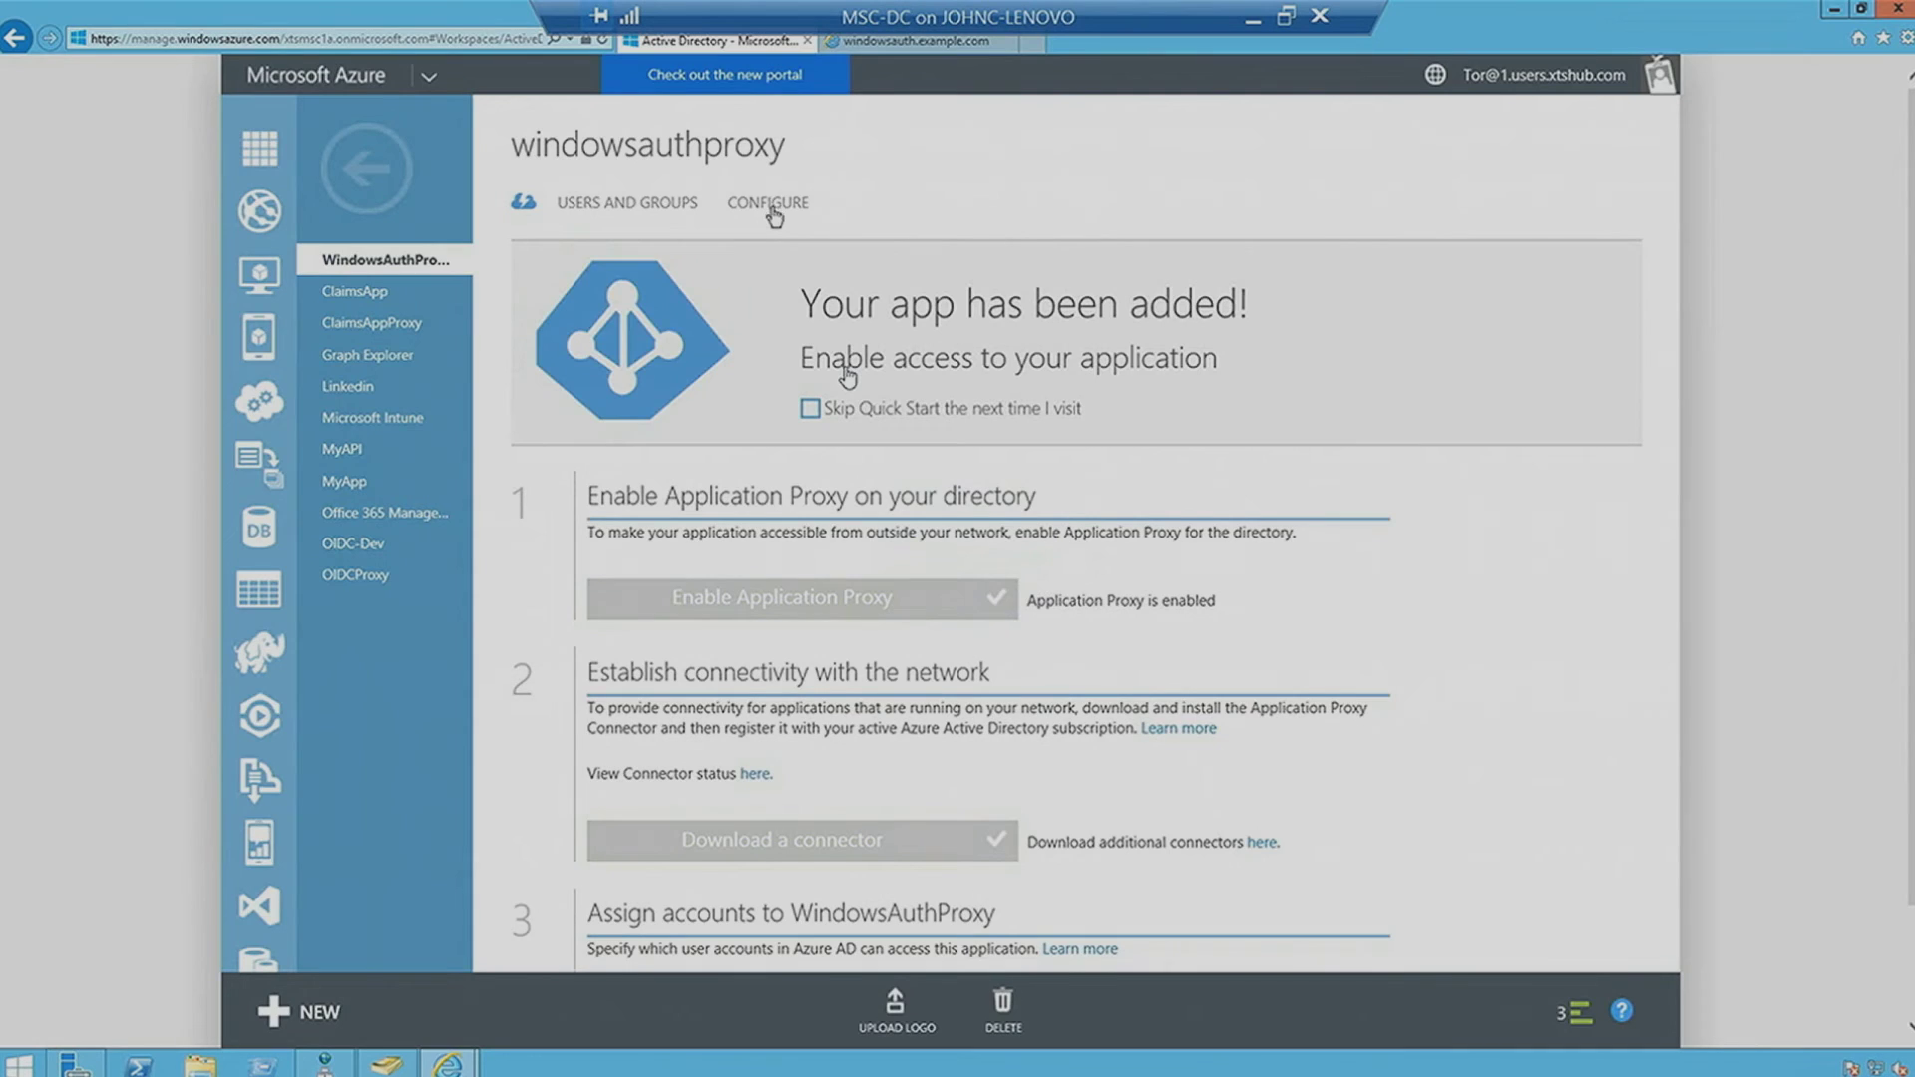
click(774, 206)
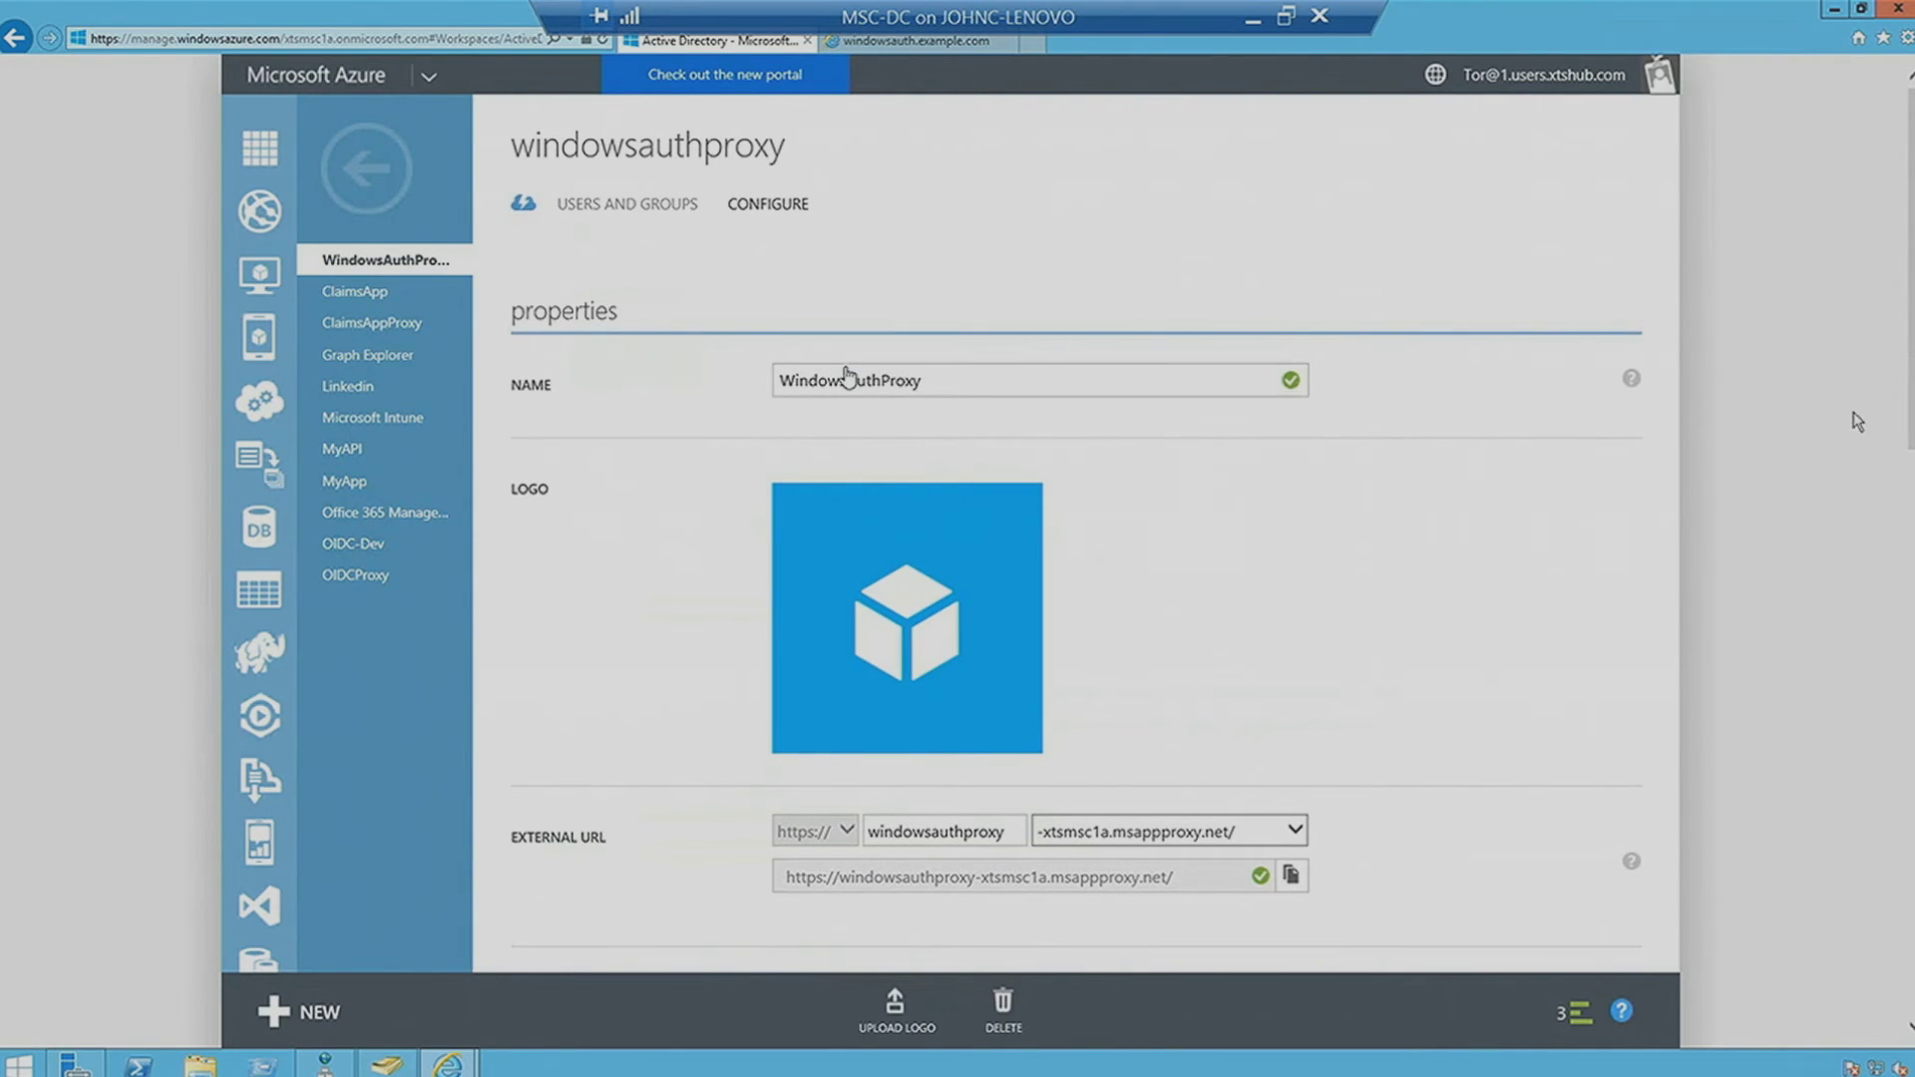
Step: Set internal authentication to Integrated Windows Authentication with SPN http/windowsauth.example.com
scroll(1908, 584, down, 3)
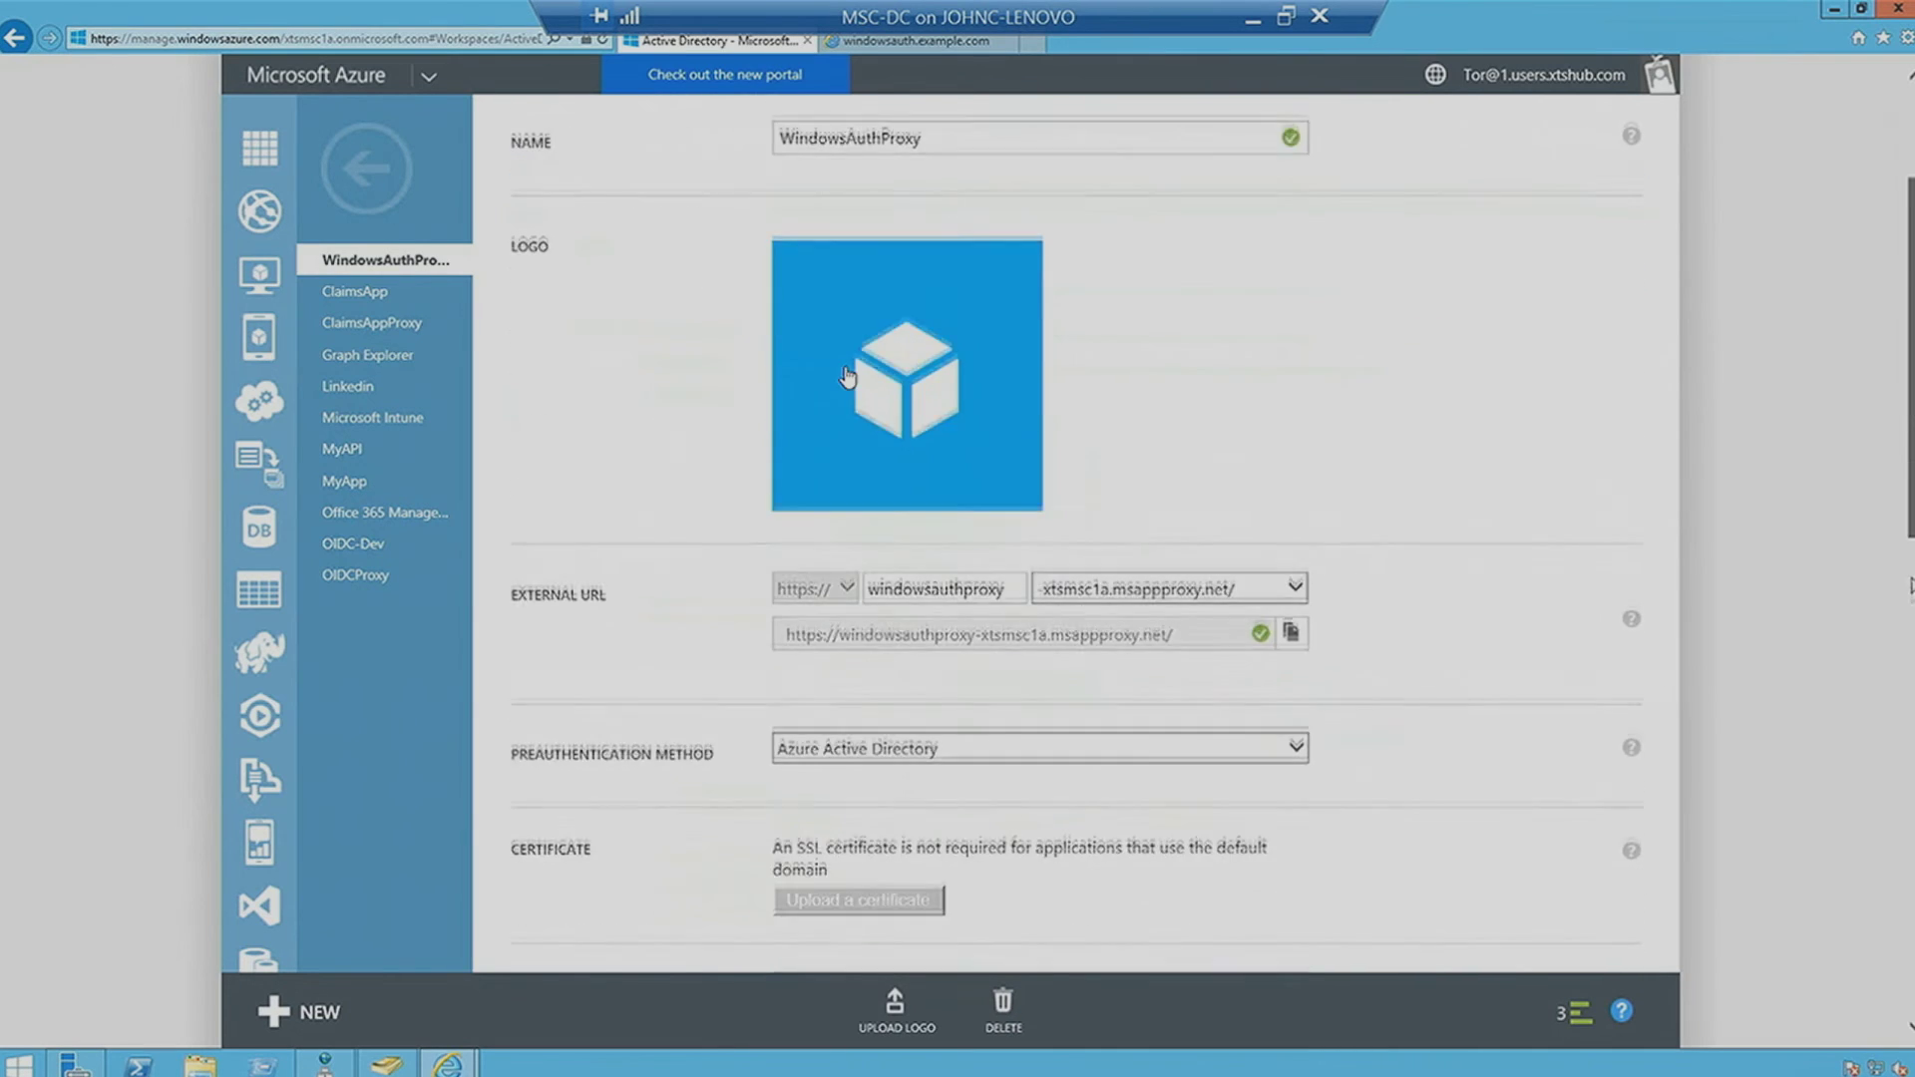
scroll(846, 376, down, 12)
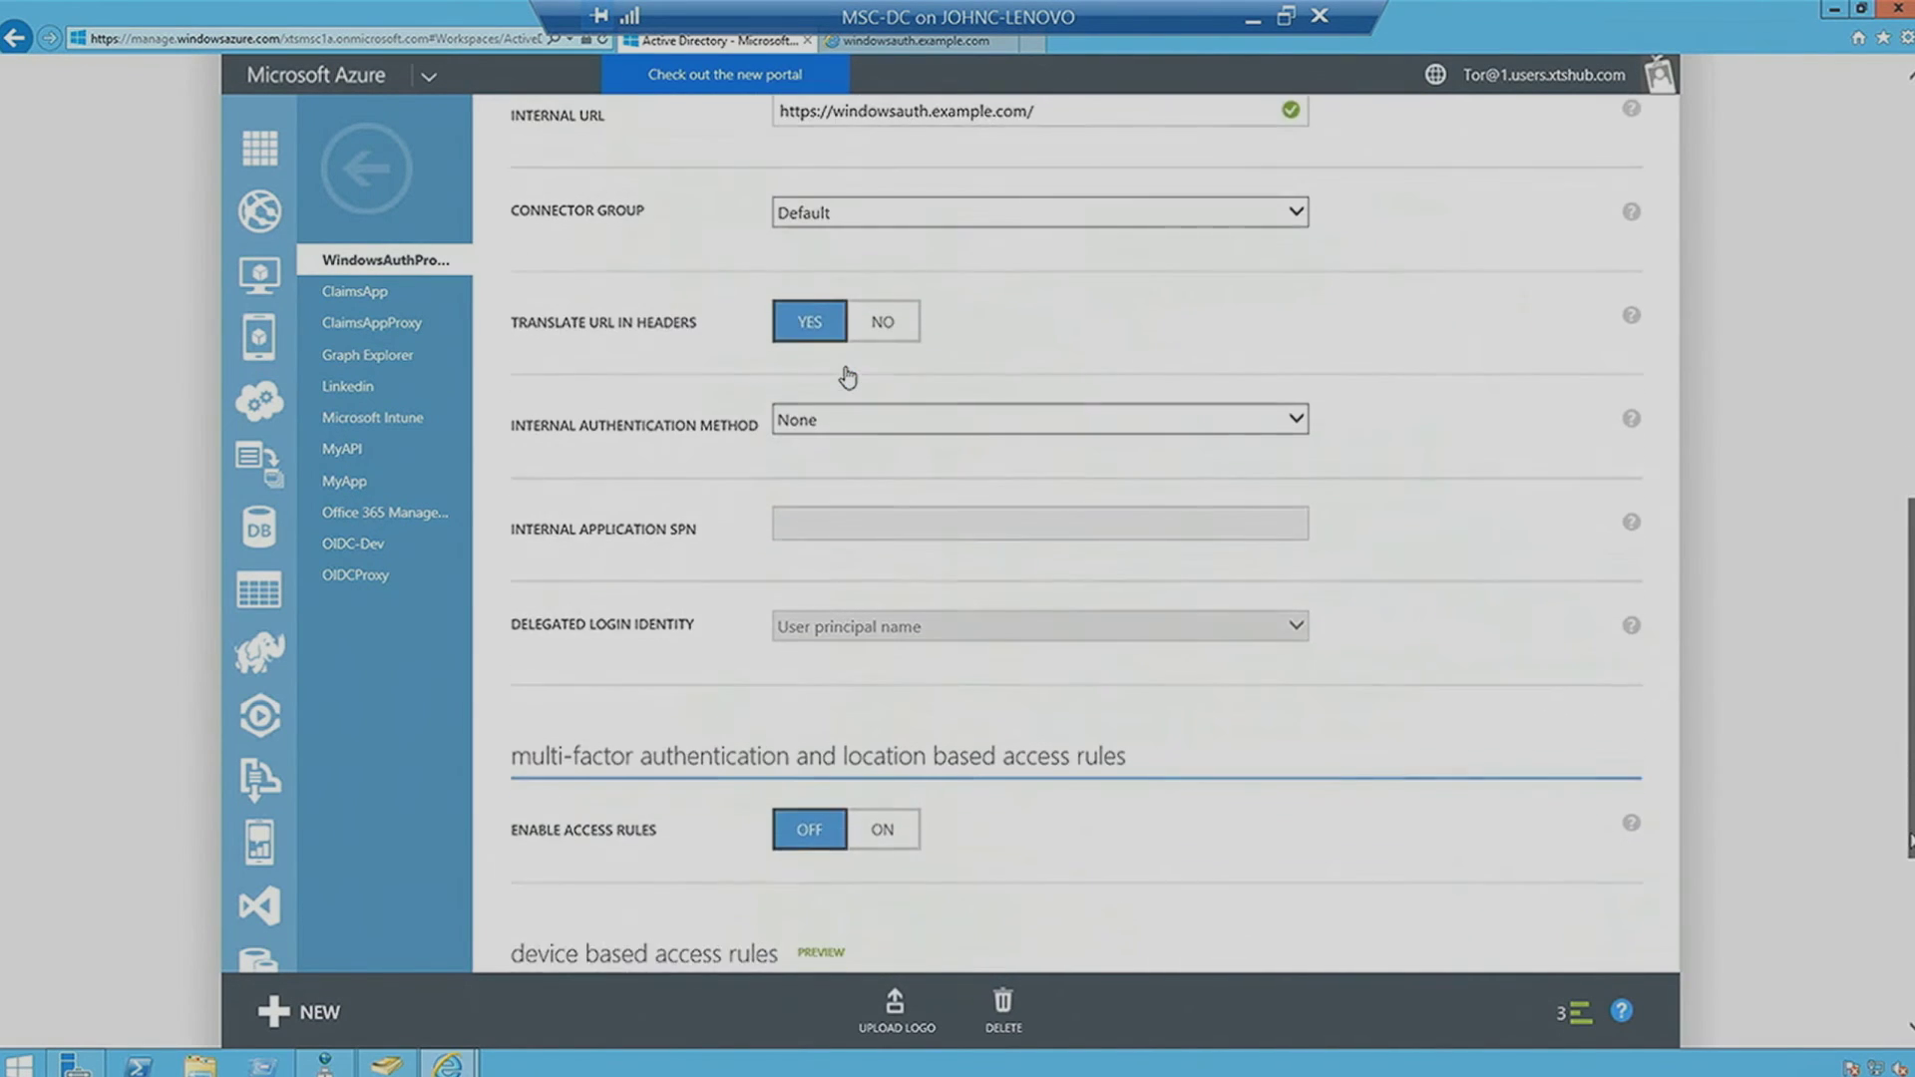
scroll(847, 376, down, 1)
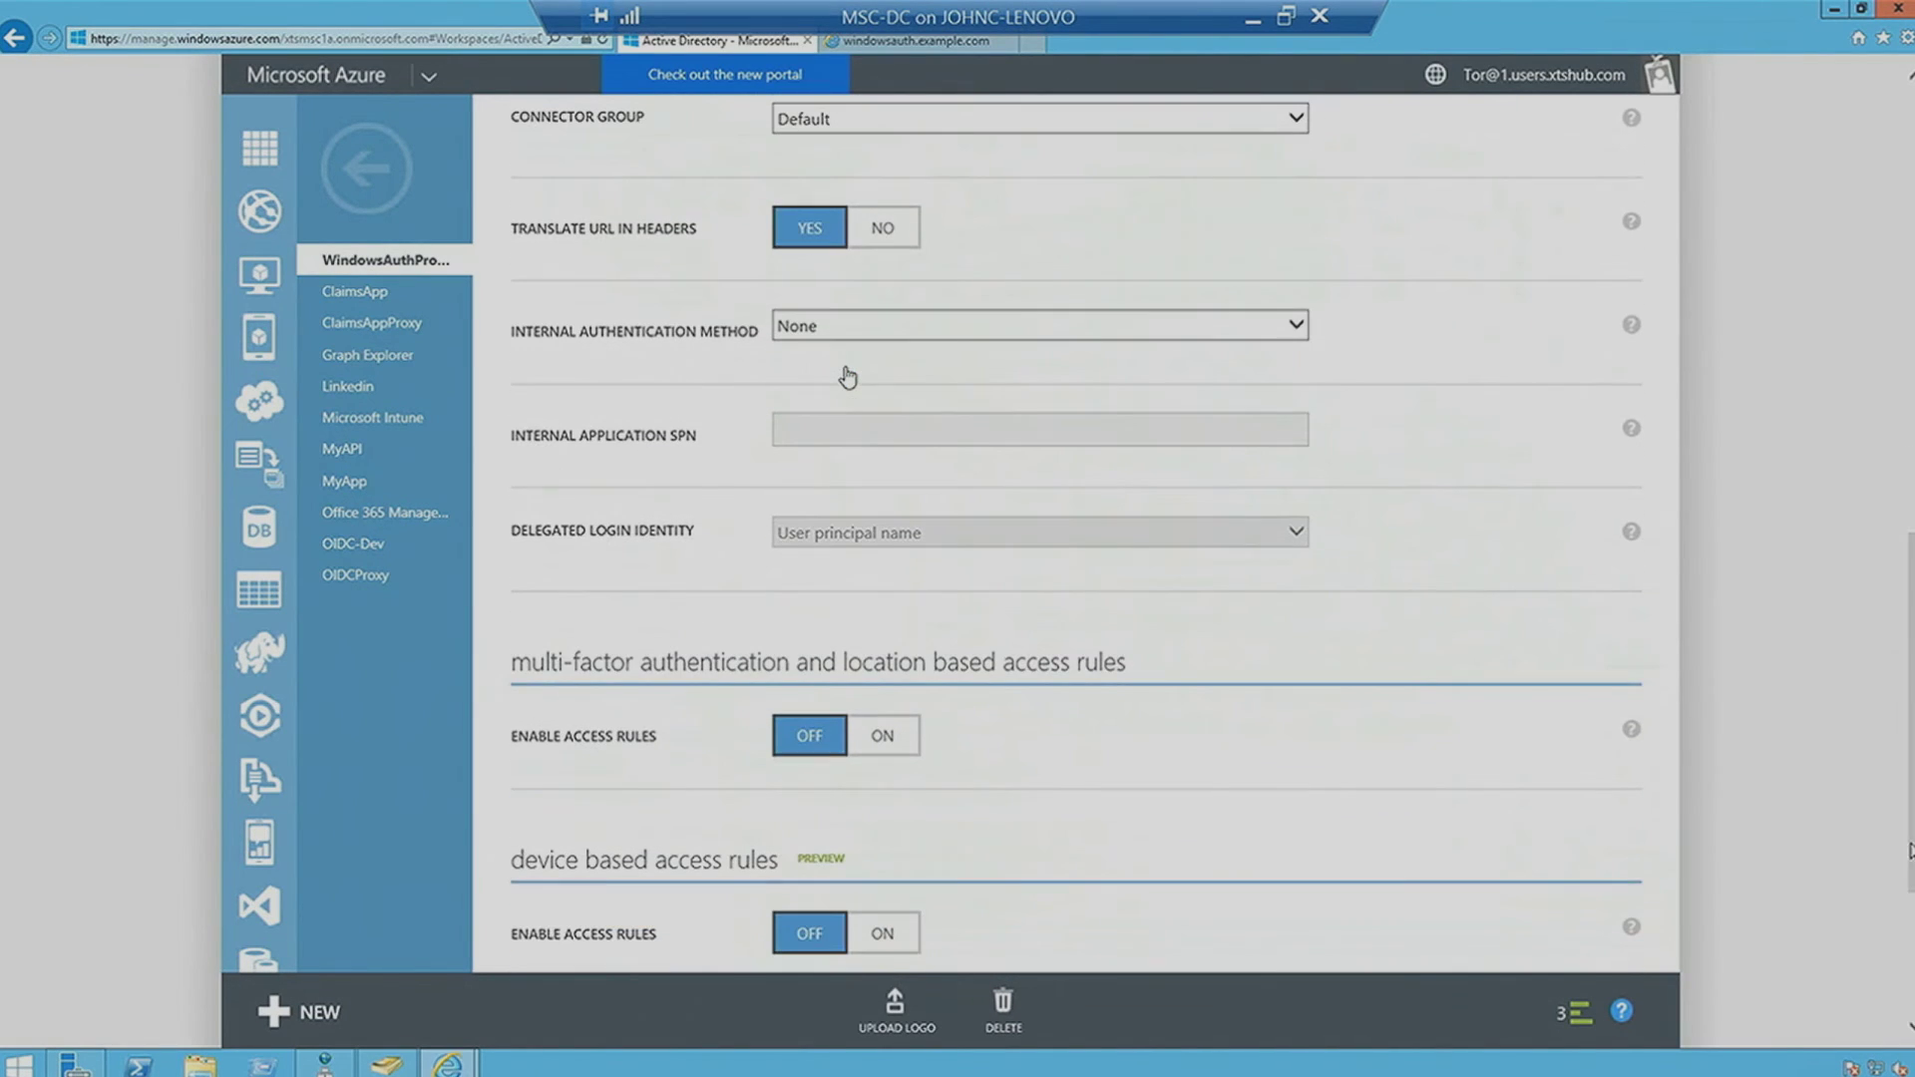
click(1294, 326)
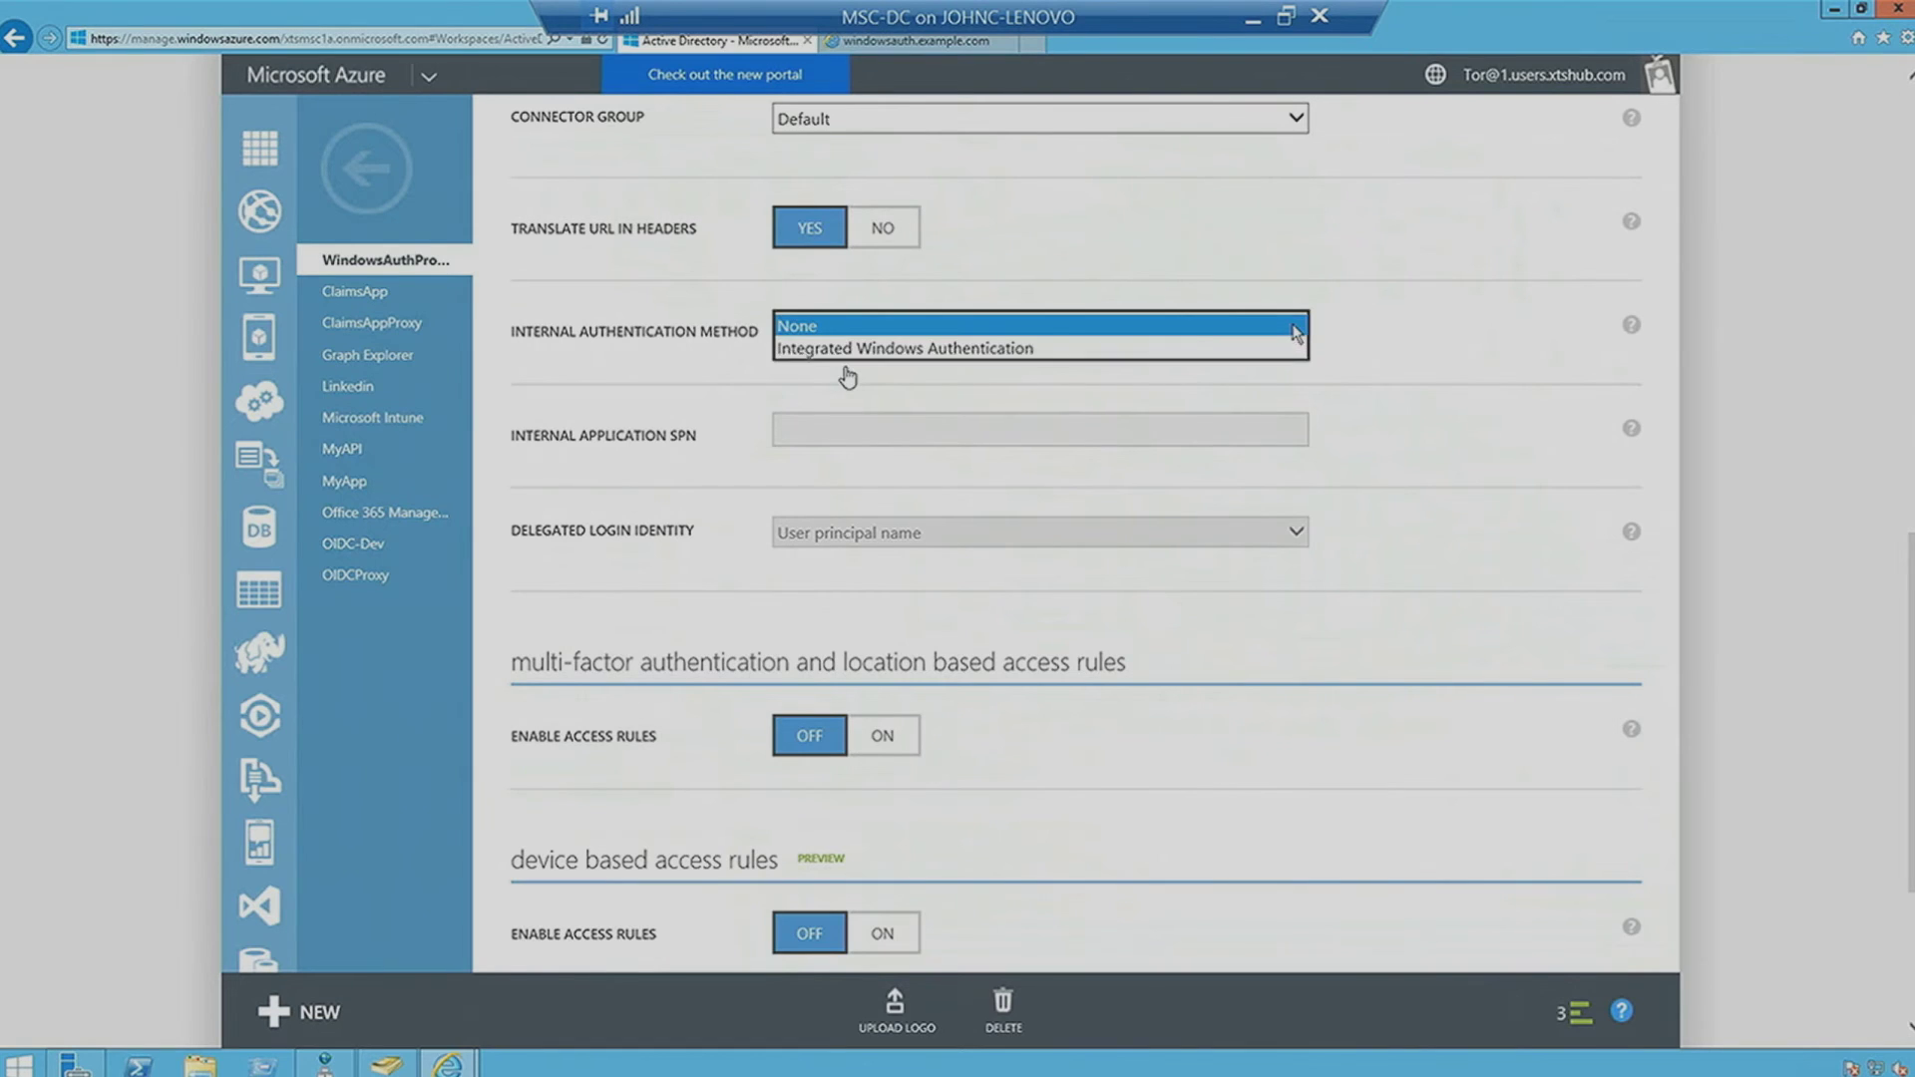
click(1051, 353)
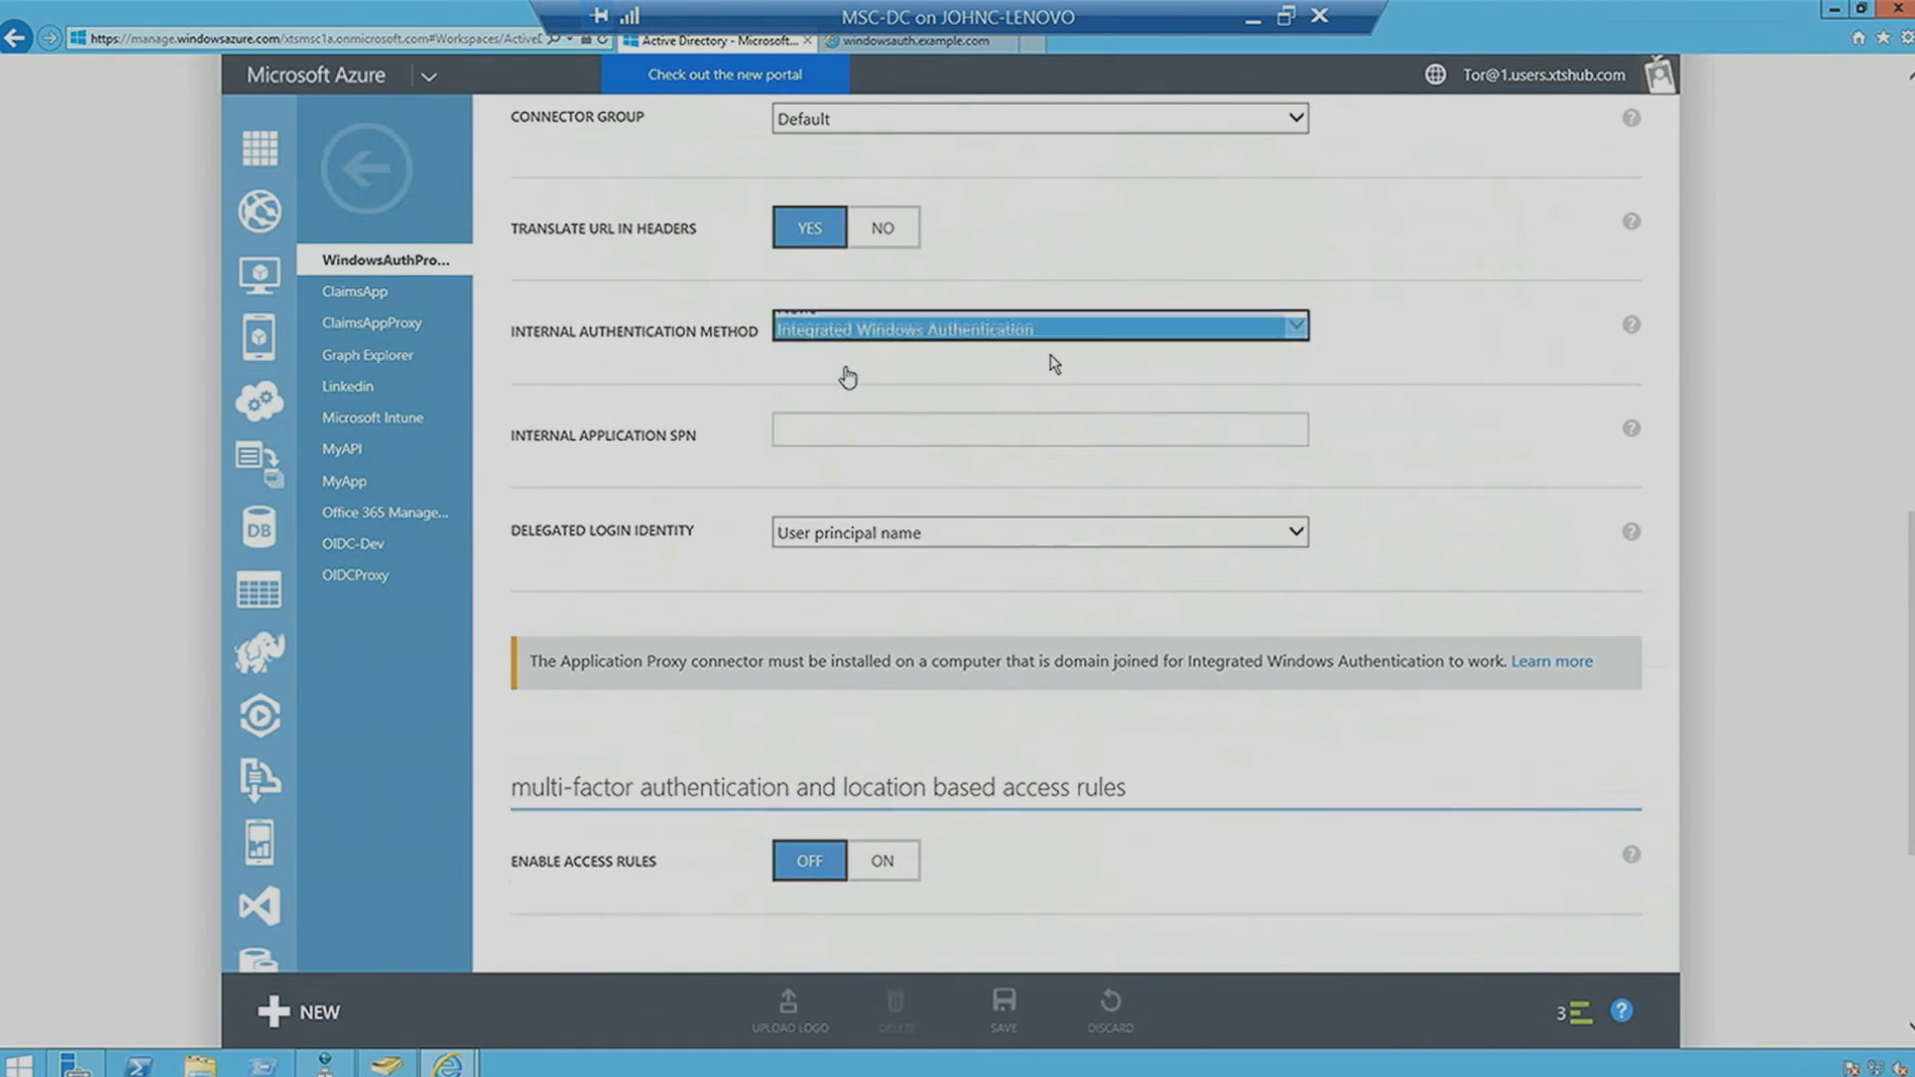
click(1040, 435)
text(h)
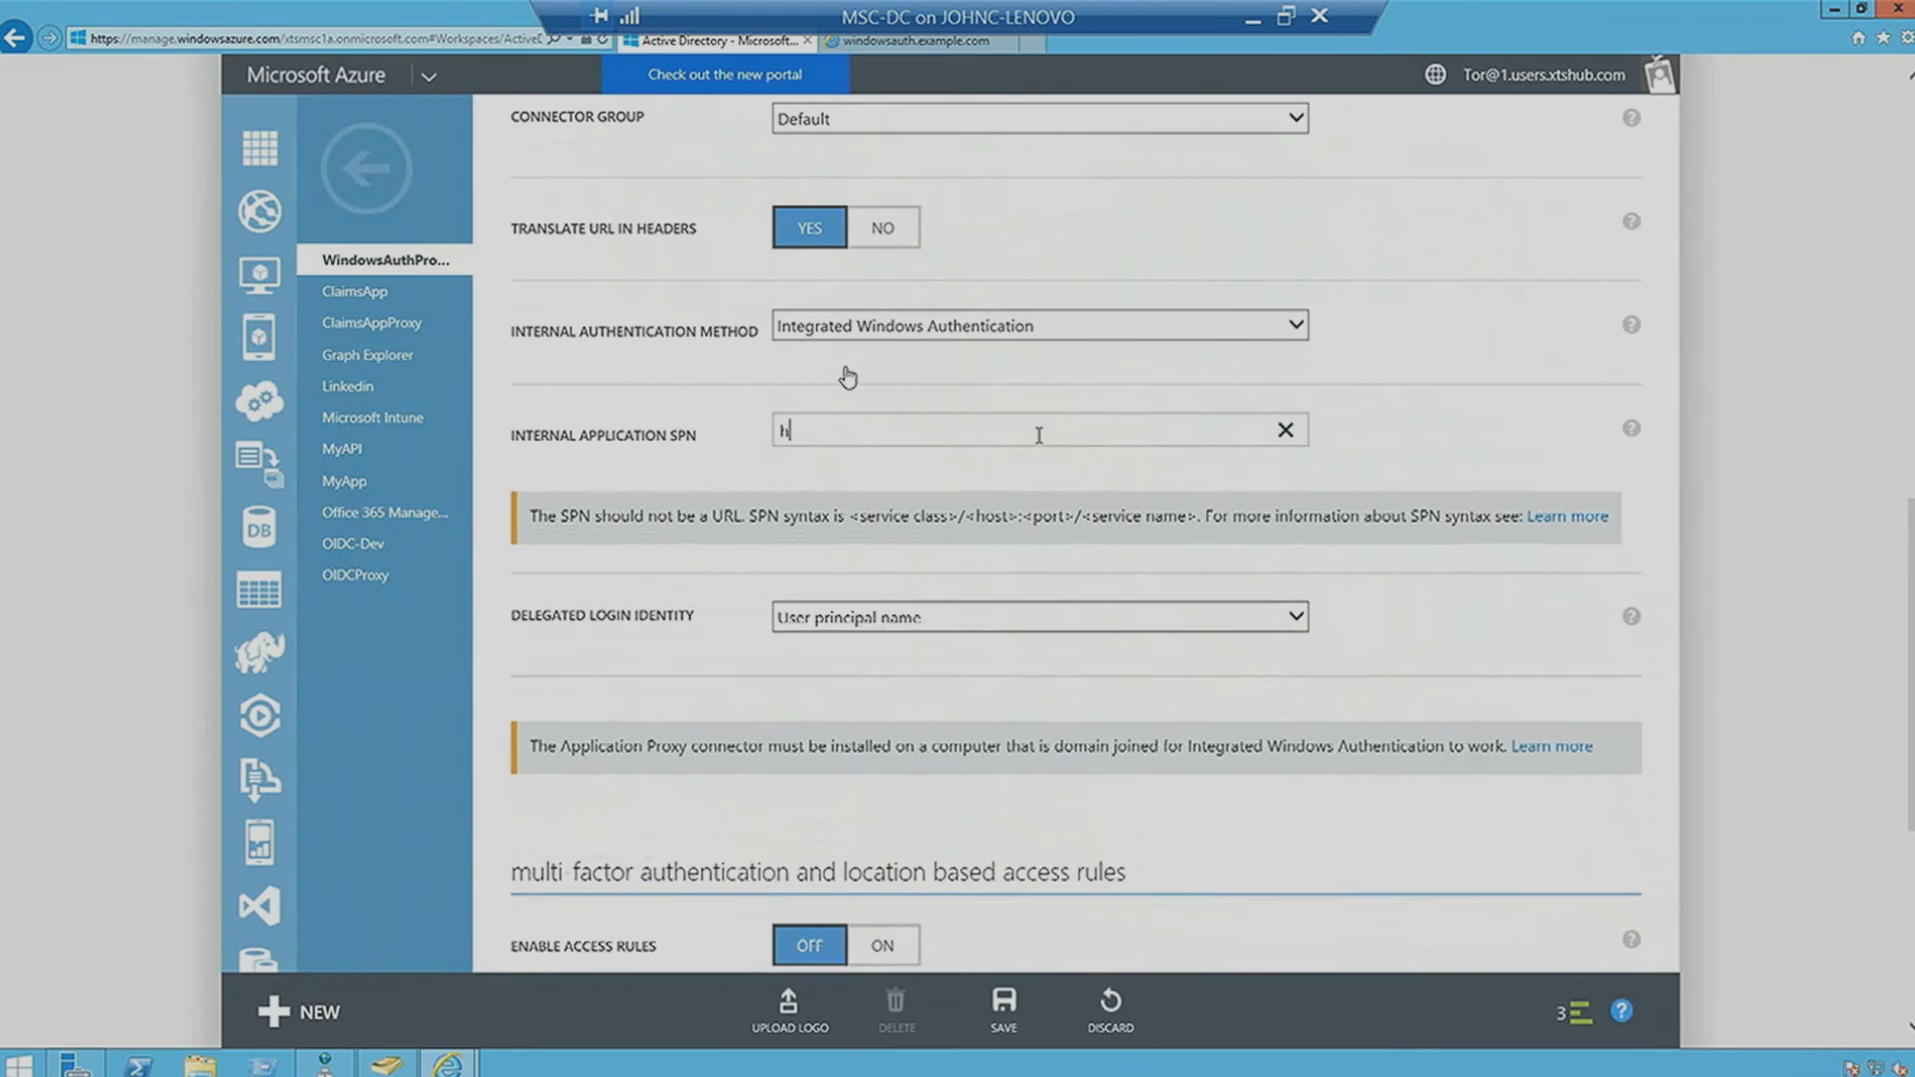
text(ttp/)
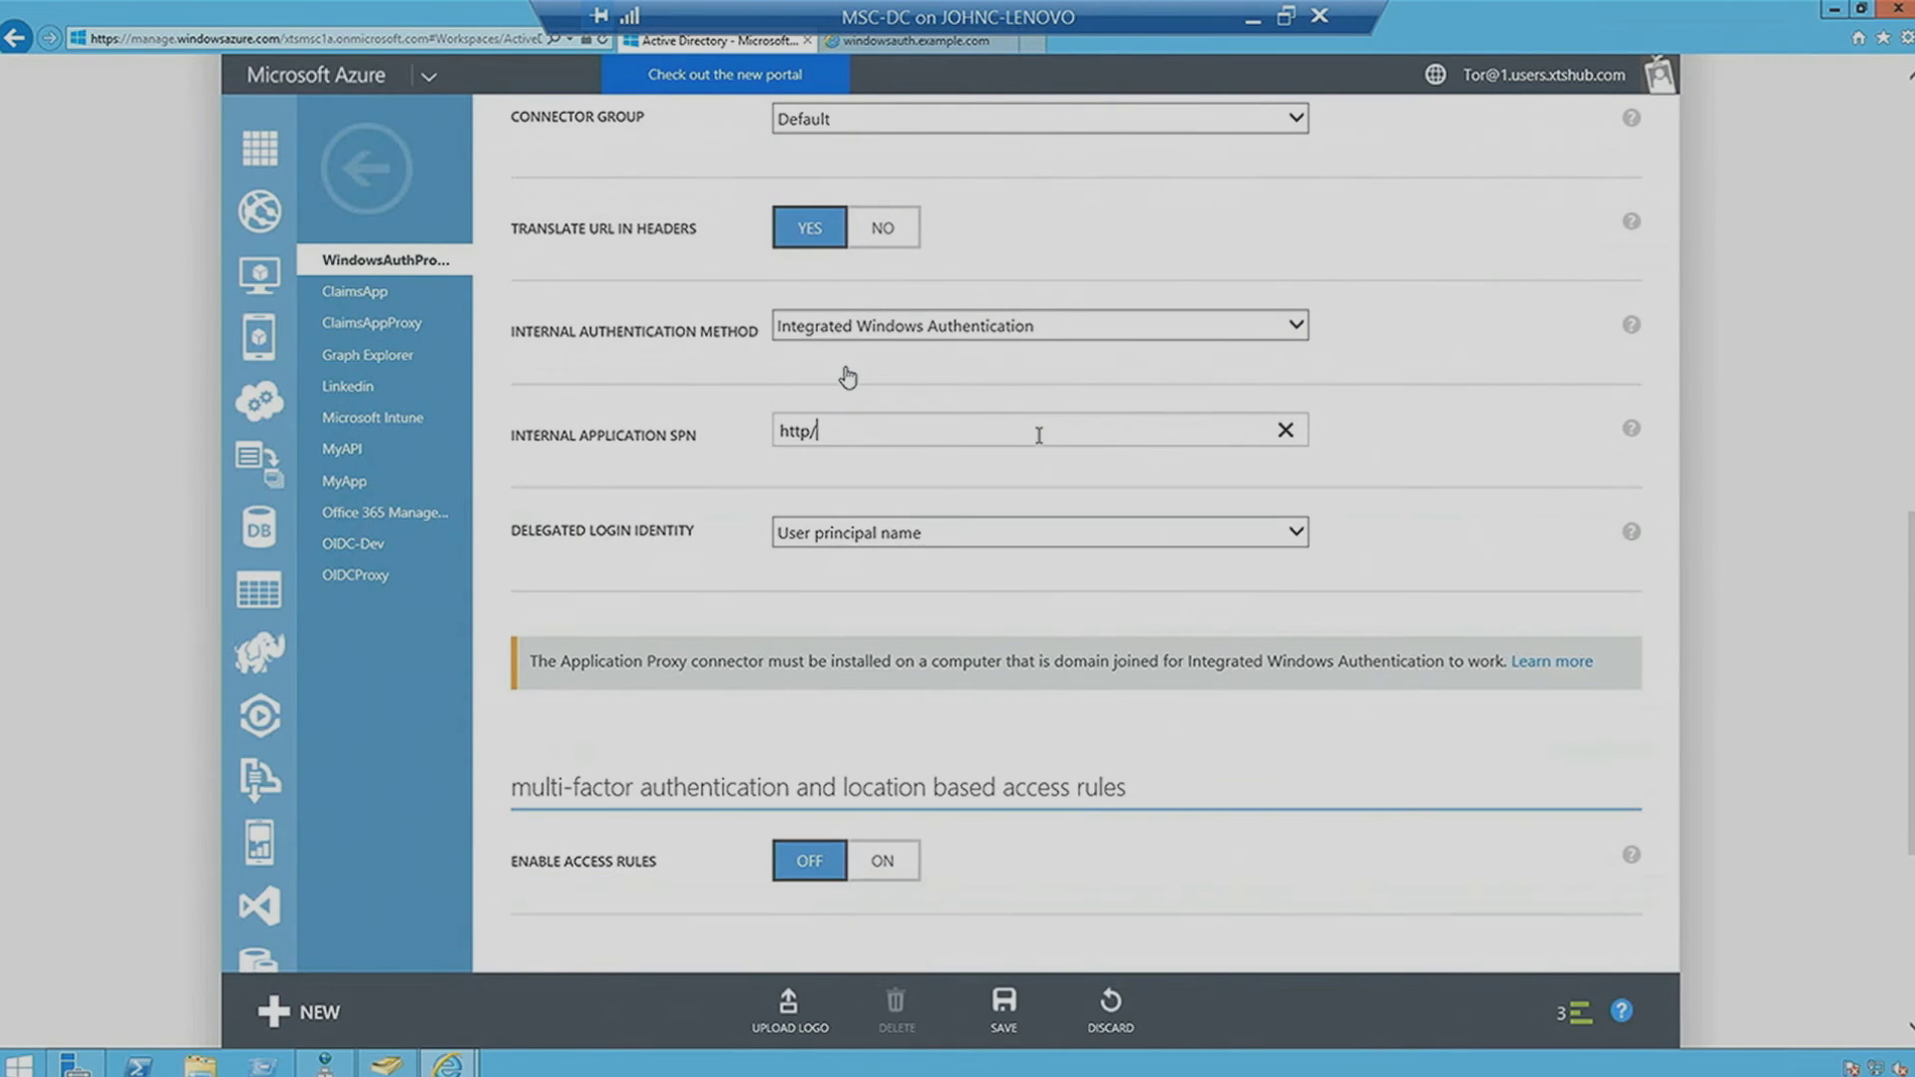
text(windowsauth.example.com)
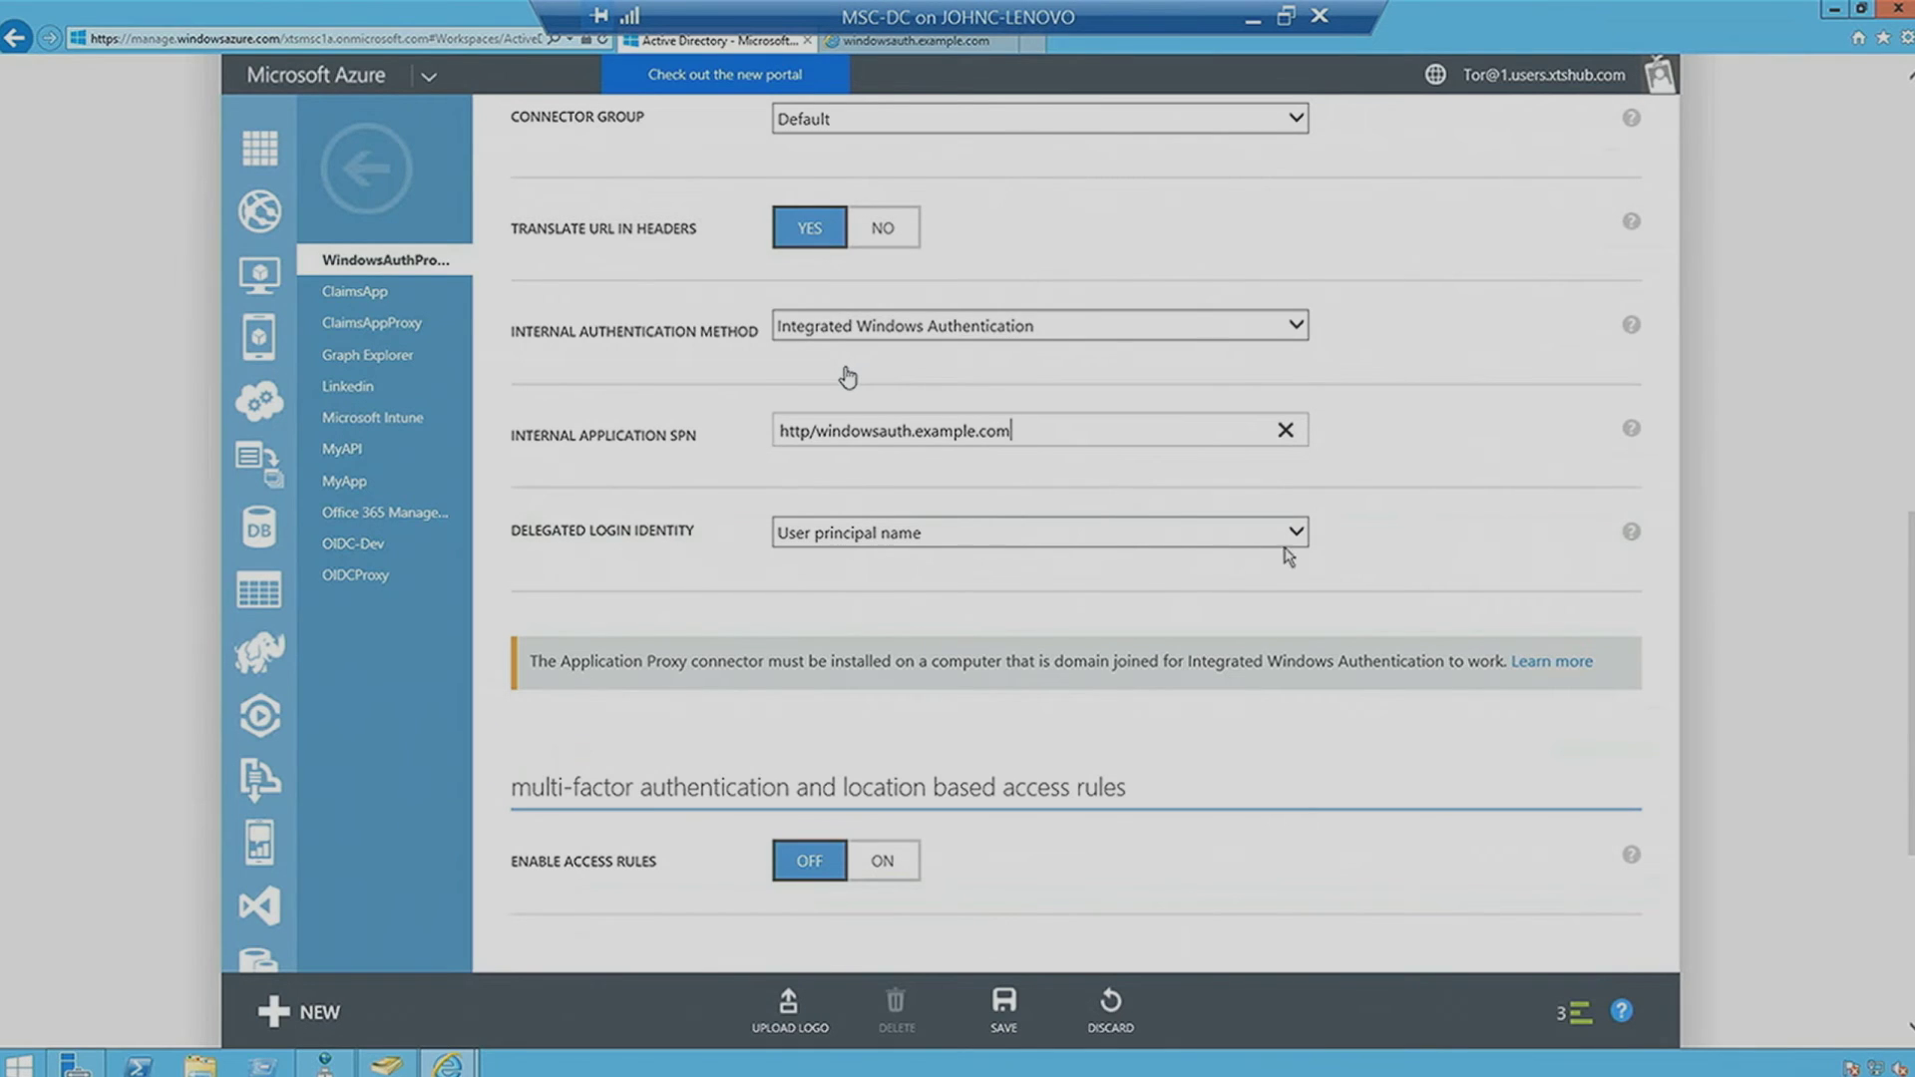
click(1386, 549)
Step: Keep User principal name as the delegated login identity and save the settings
click(1298, 537)
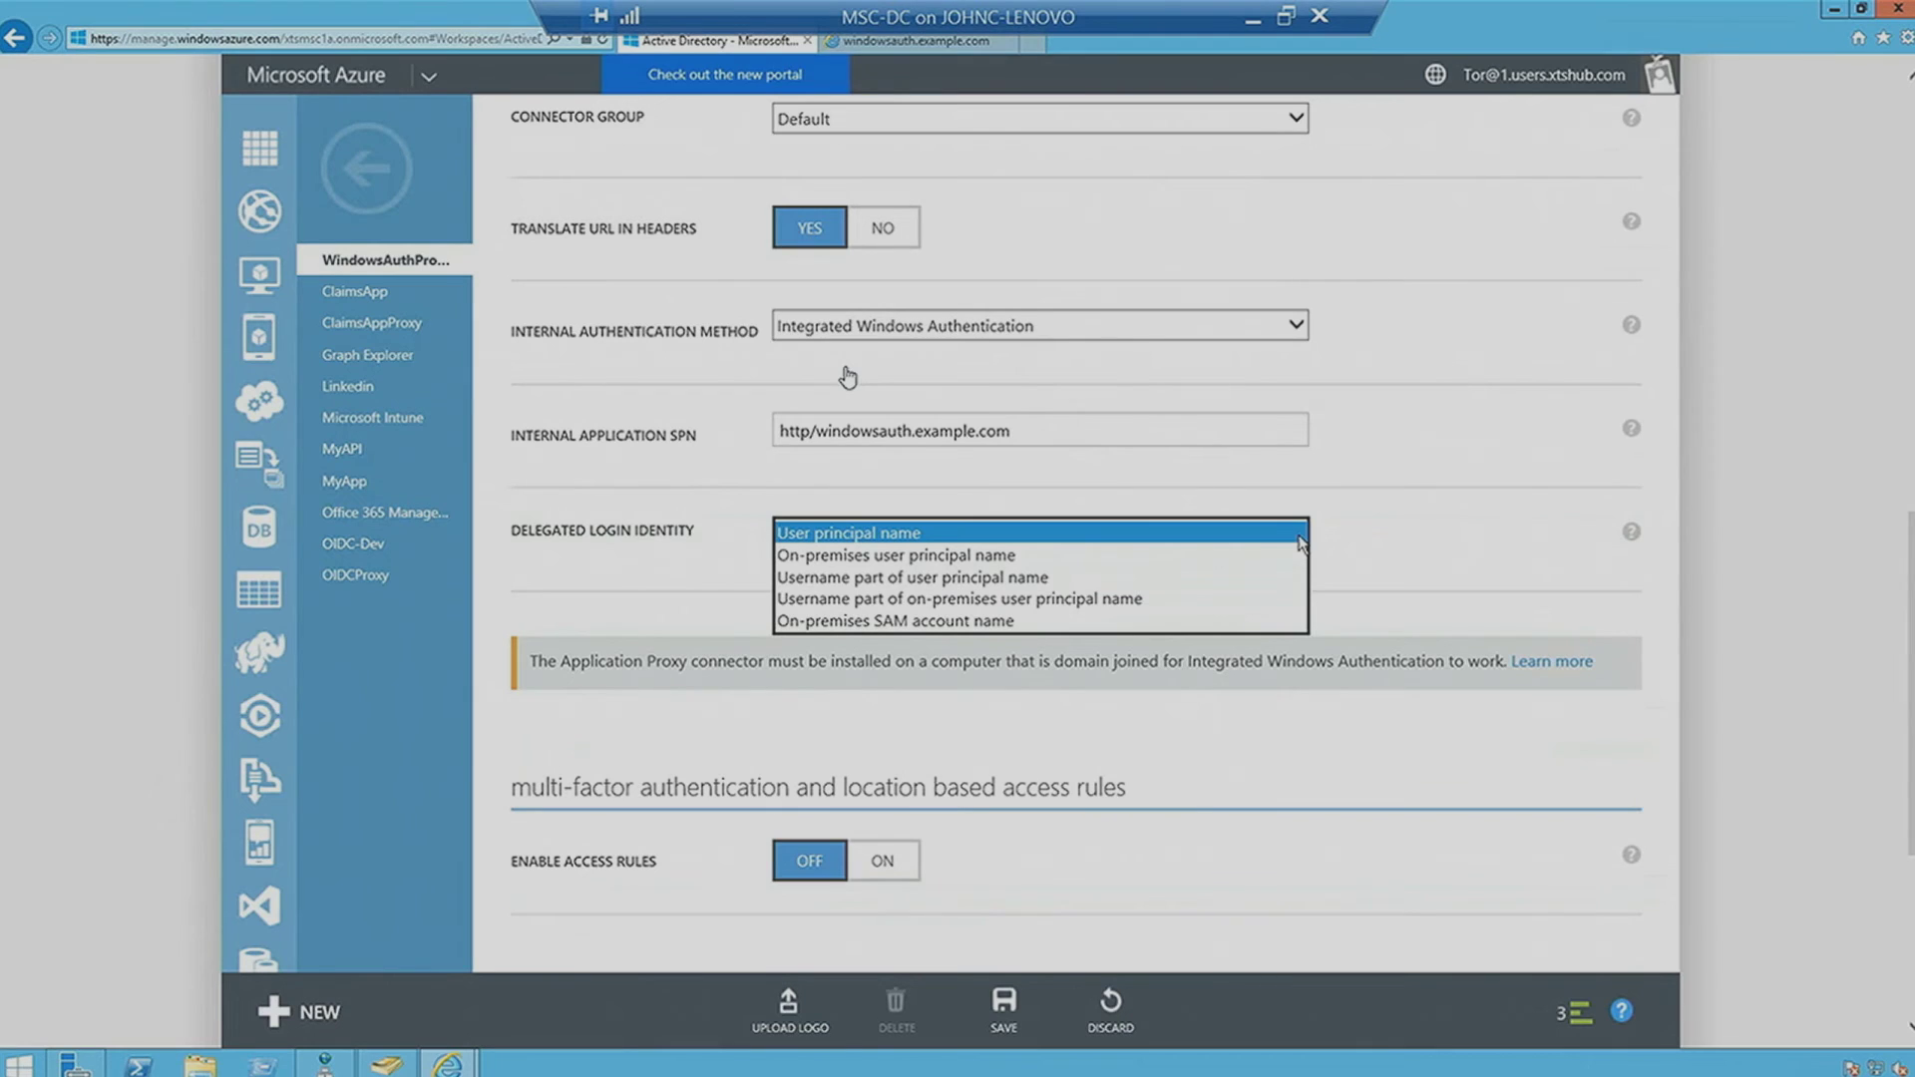
click(1401, 544)
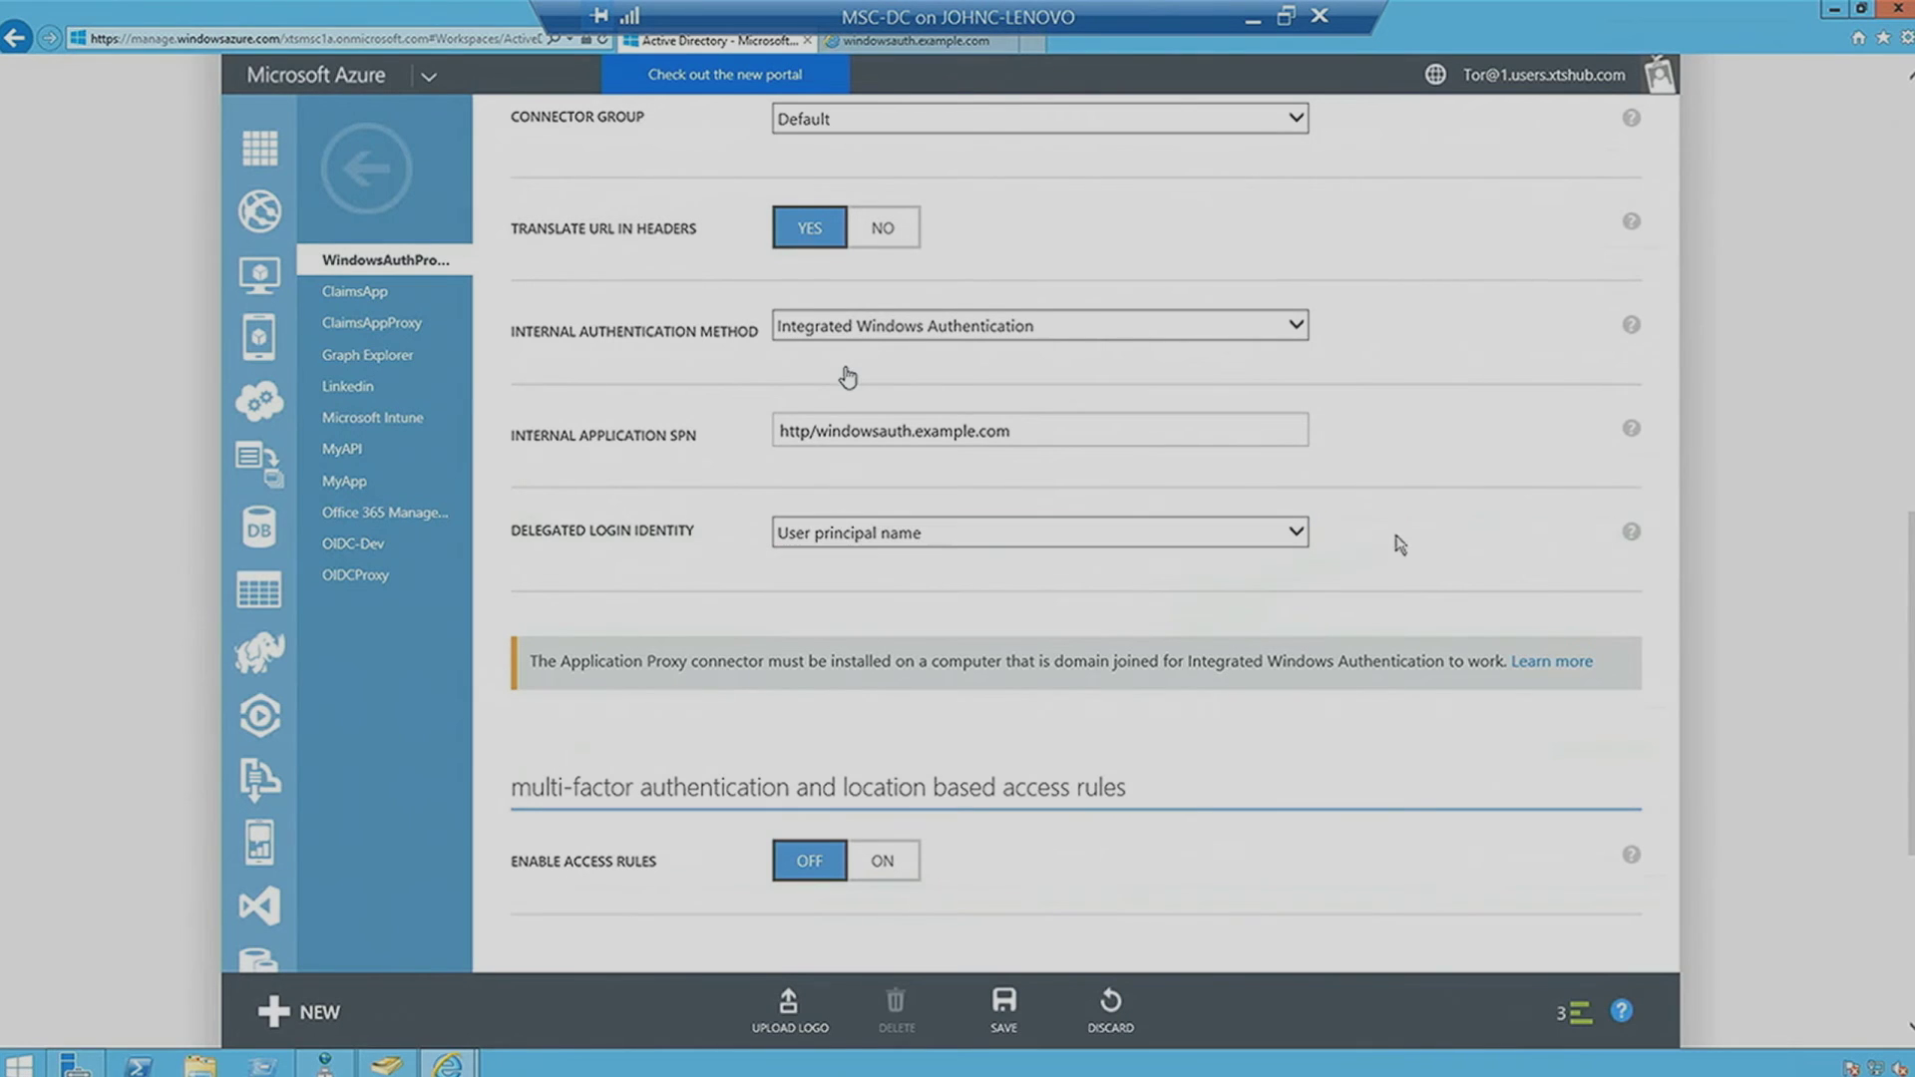
click(1008, 1018)
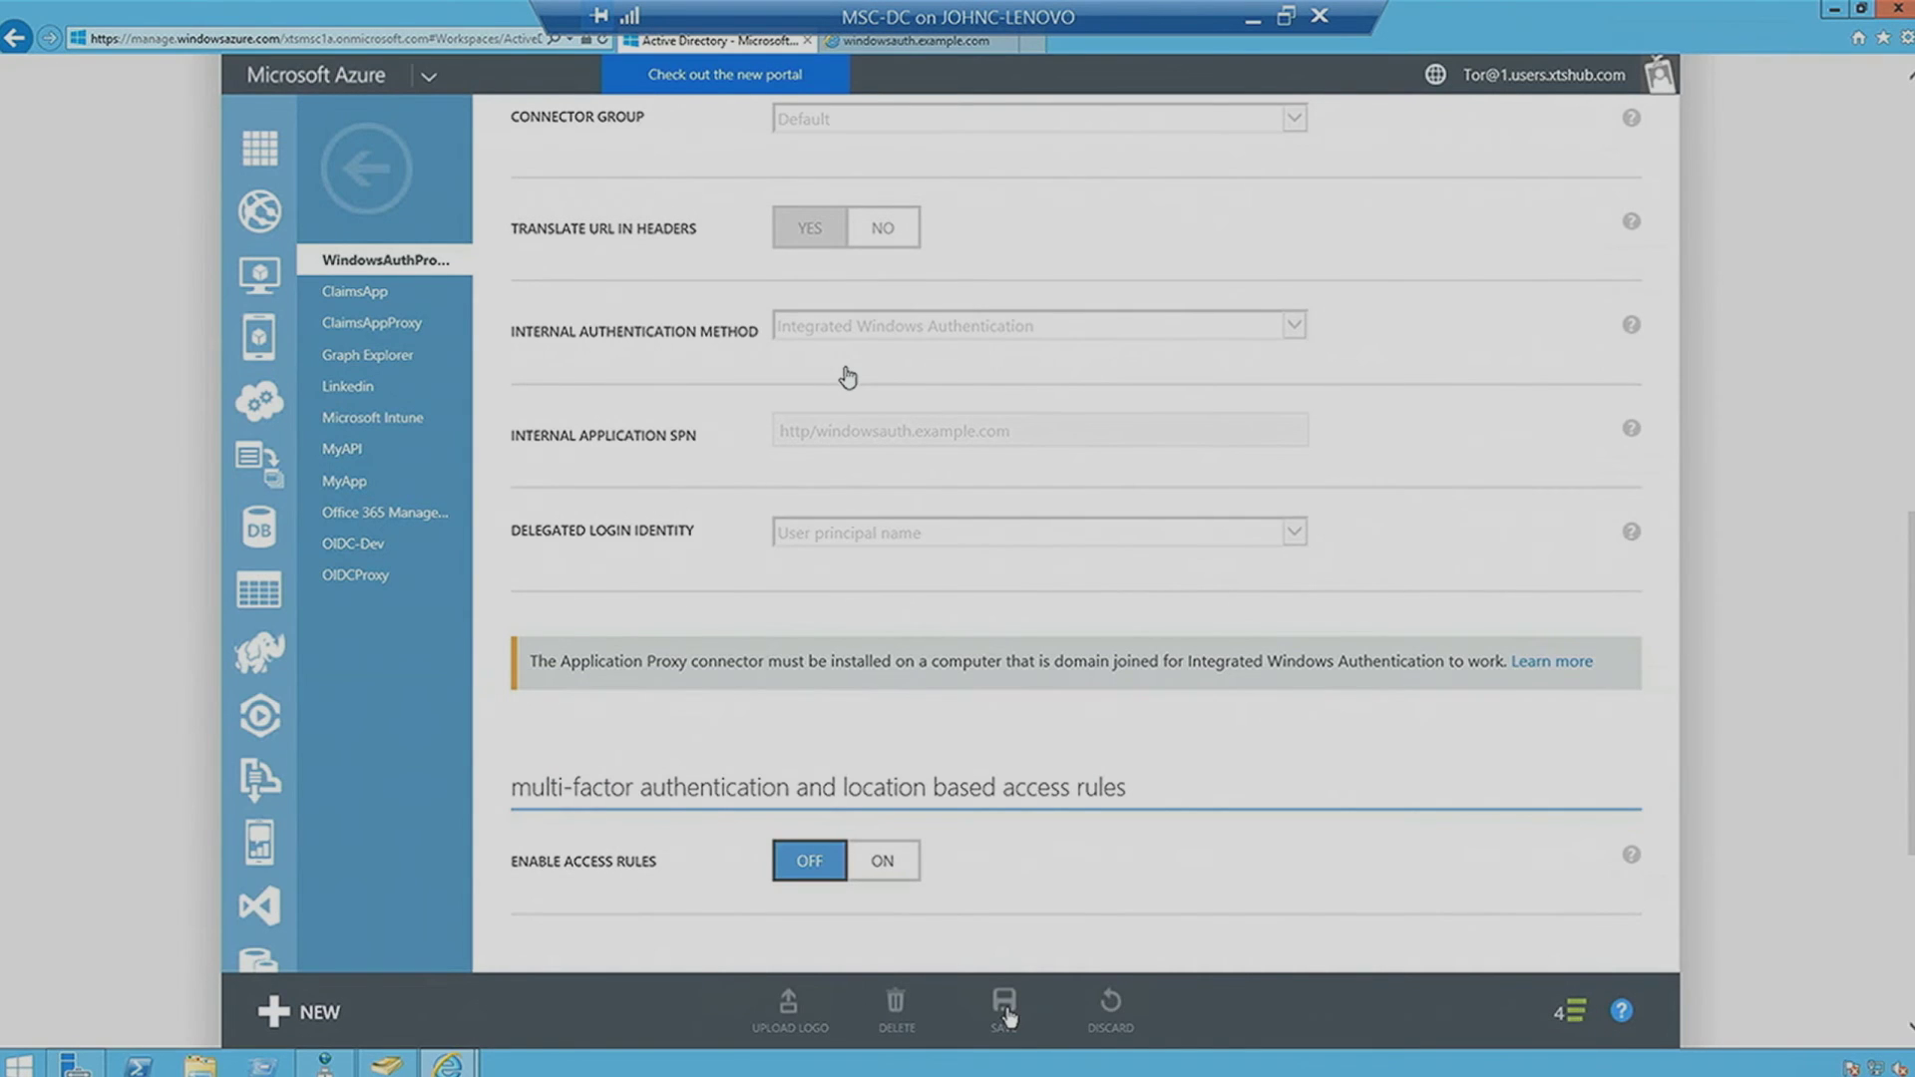
key(alt)
Step: In MSC-SRV's Delegation properties, trust it for specified services only using any authentication protocol
mouse_move(386, 1063)
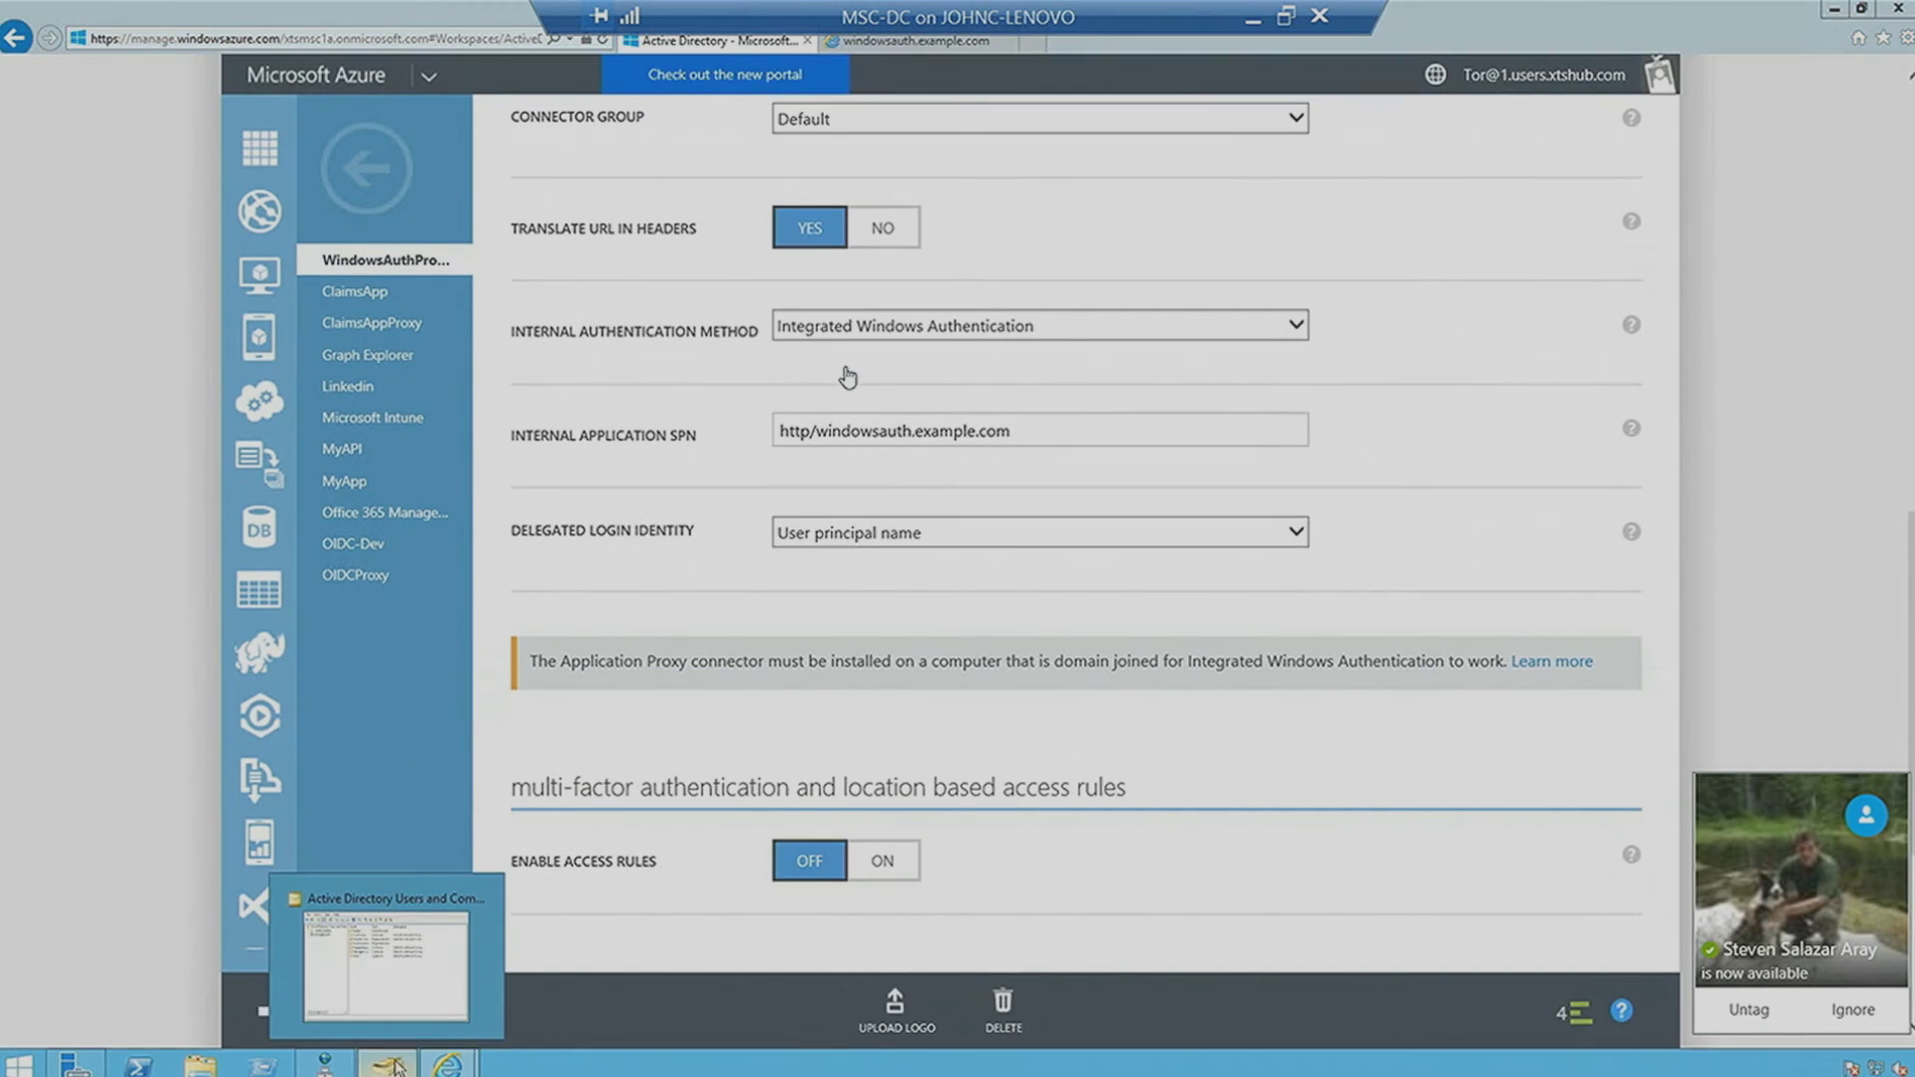
click(408, 1032)
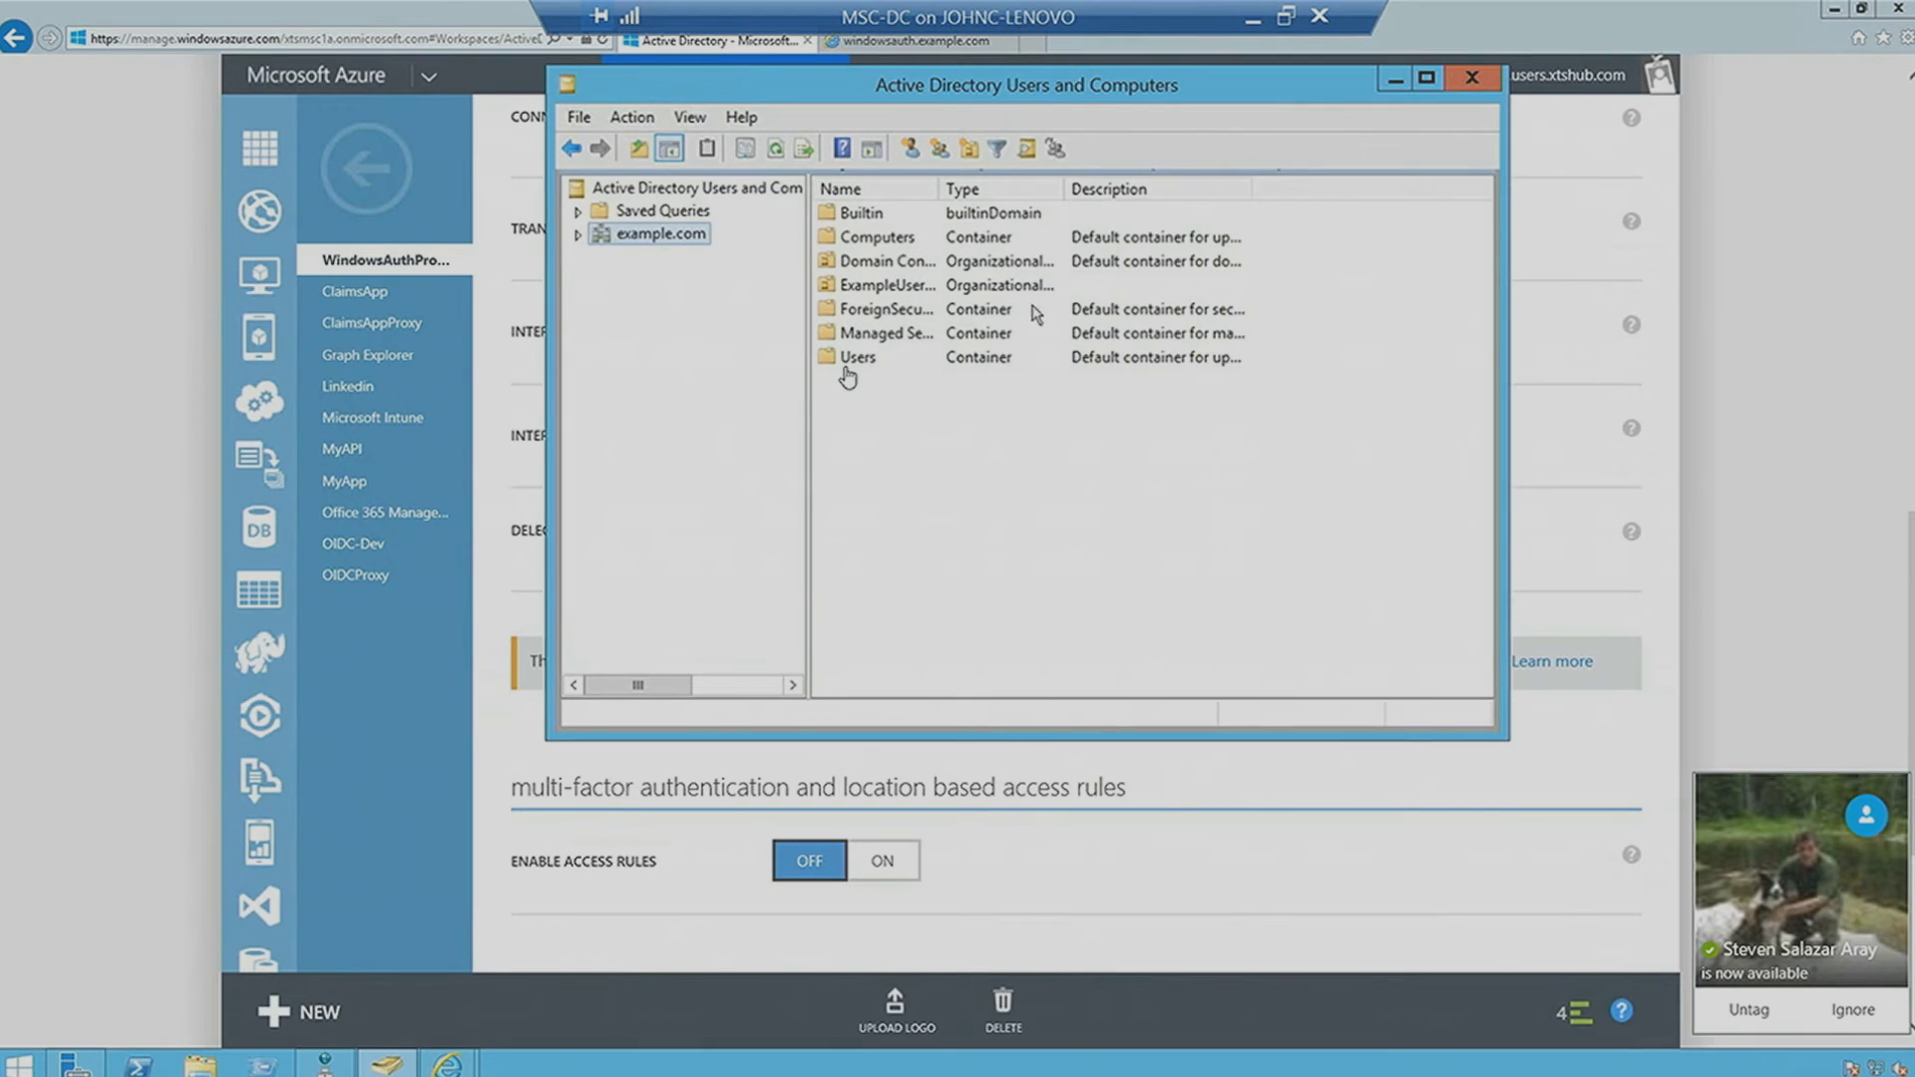
double_click(889, 237)
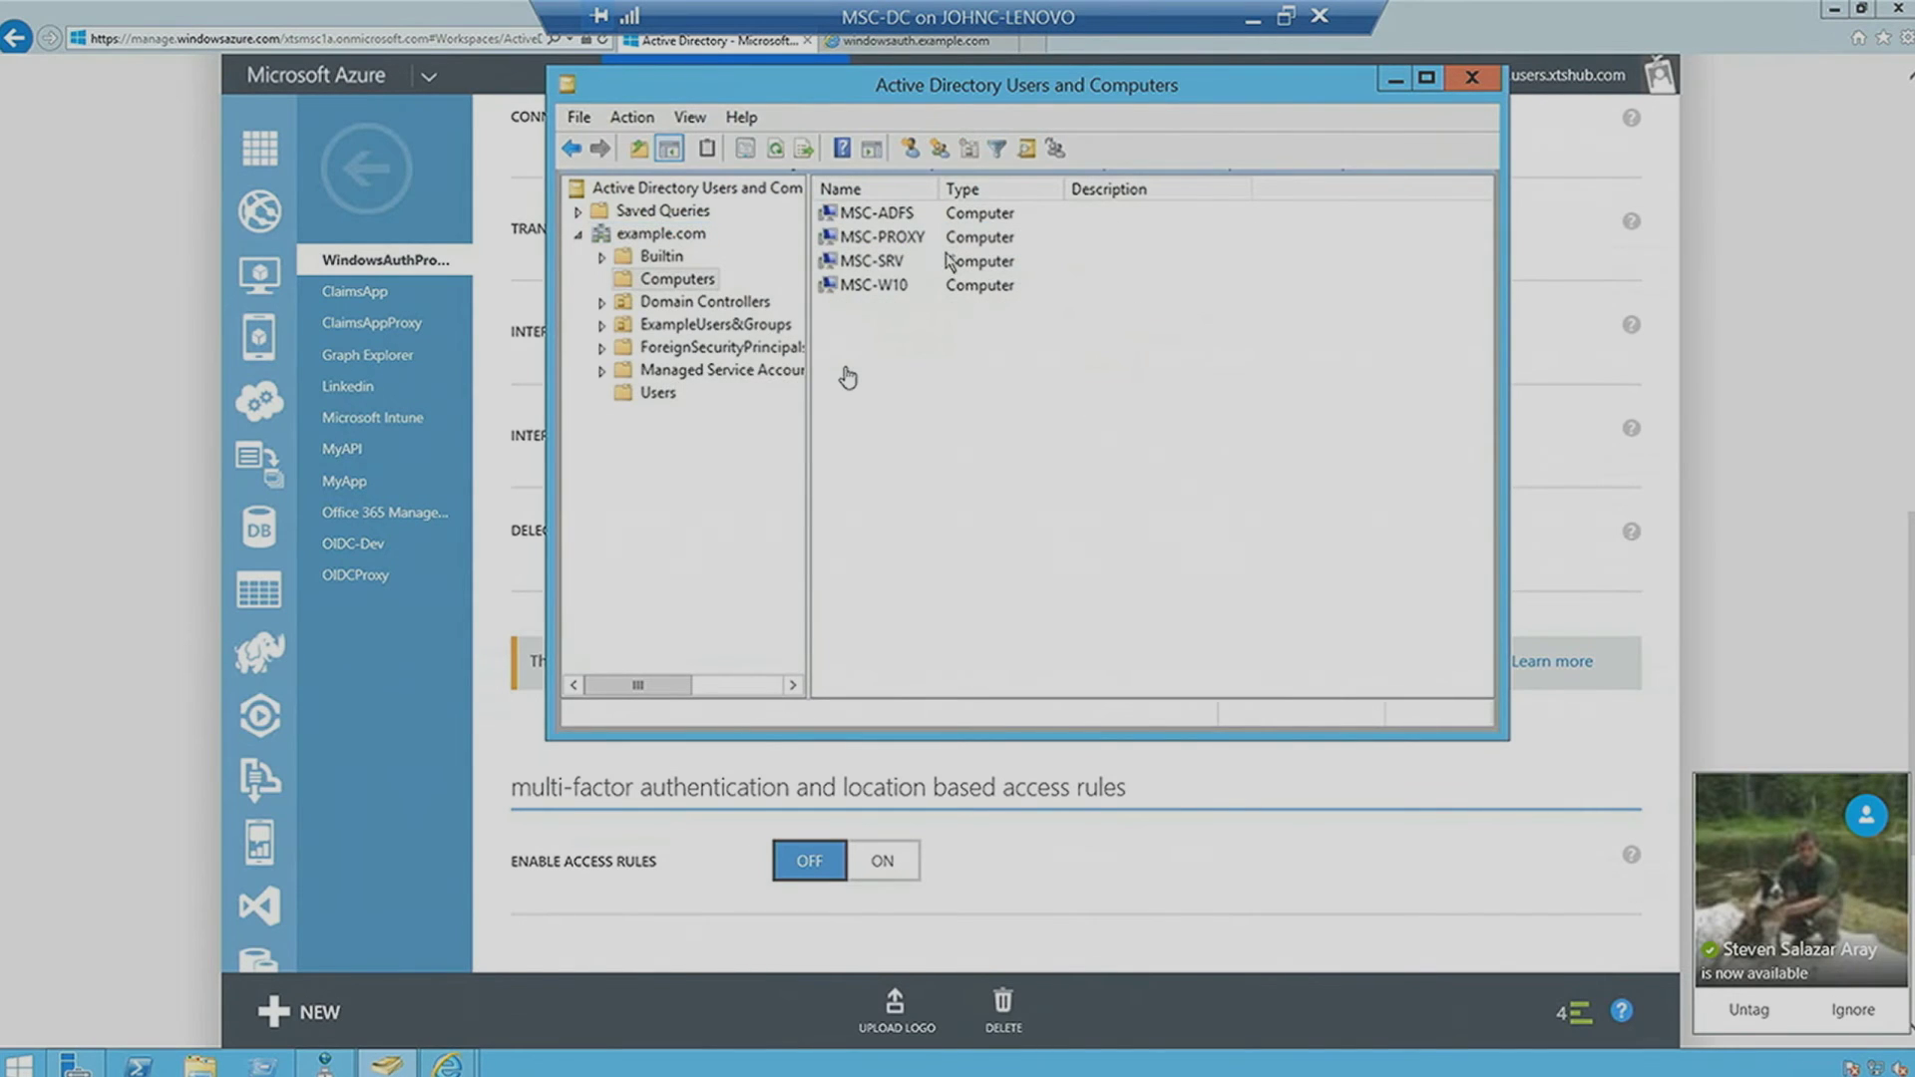
click(885, 263)
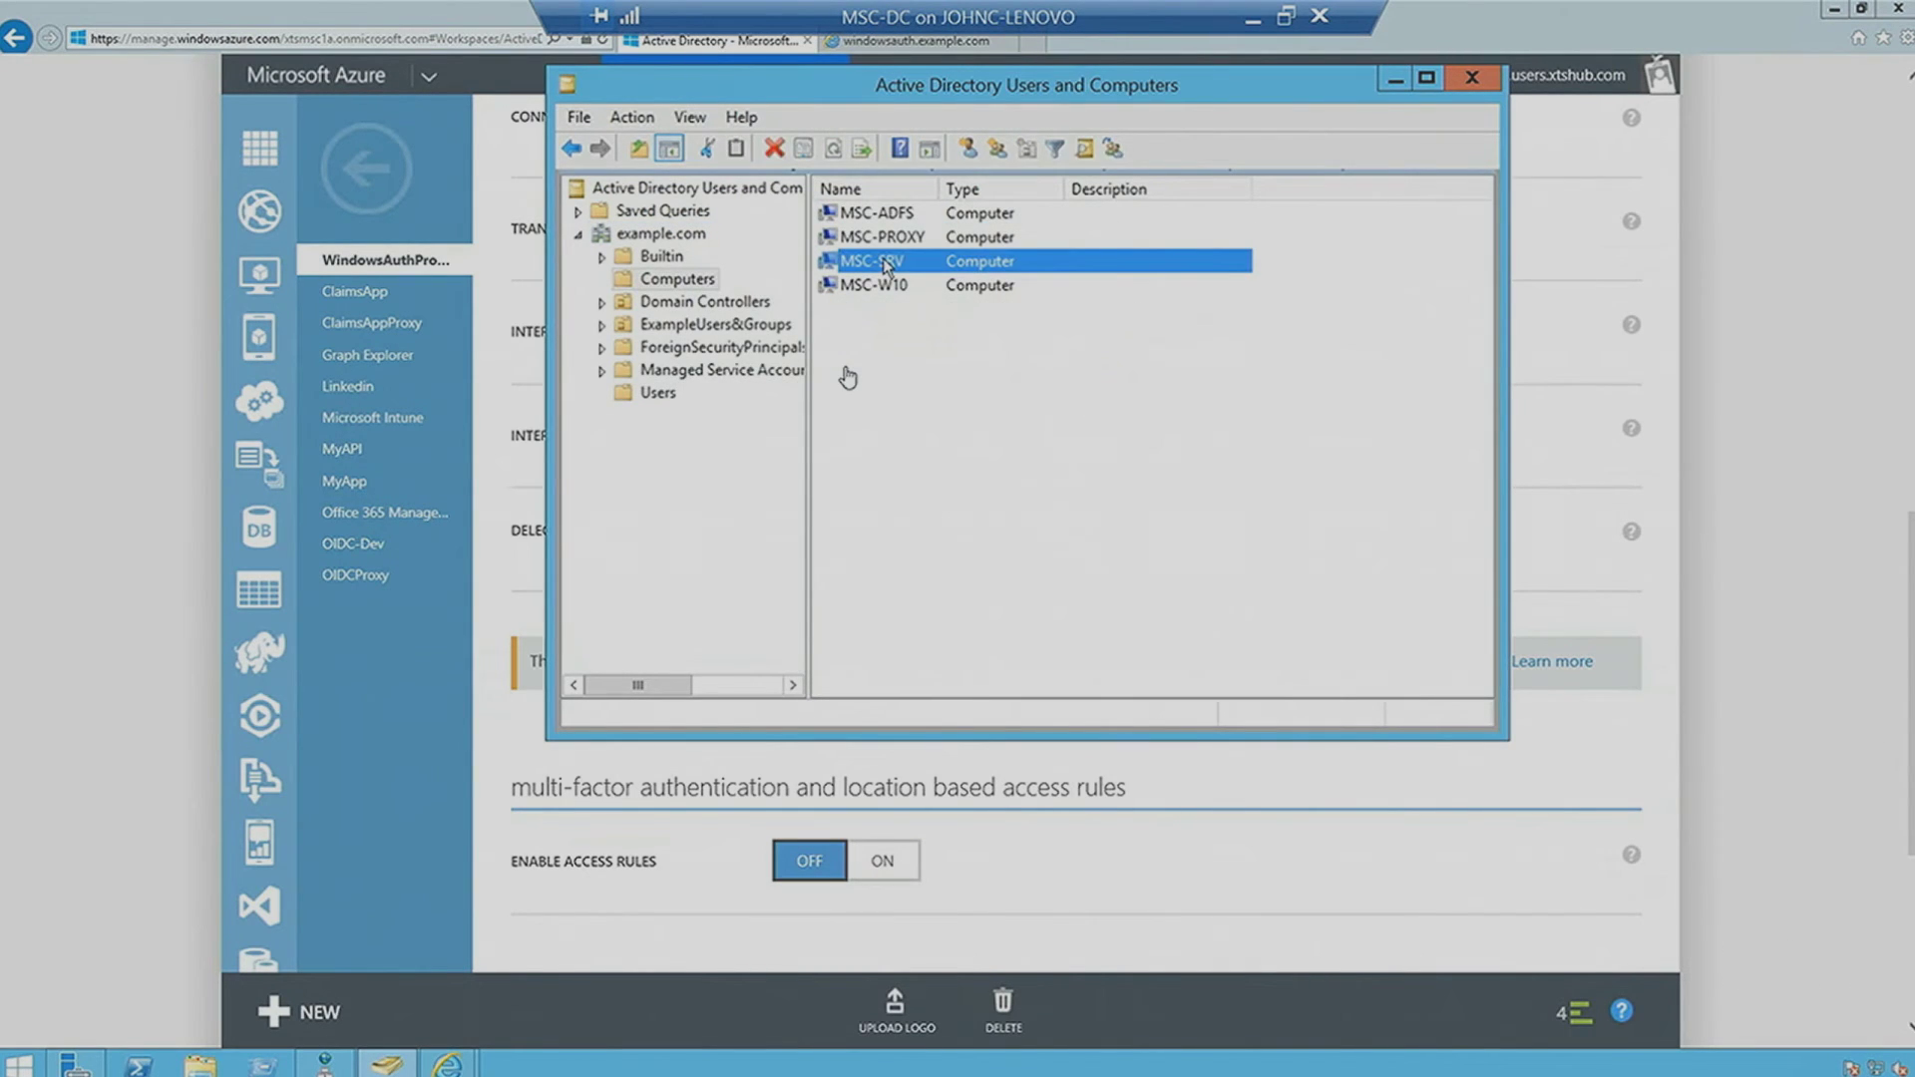
right_click(885, 266)
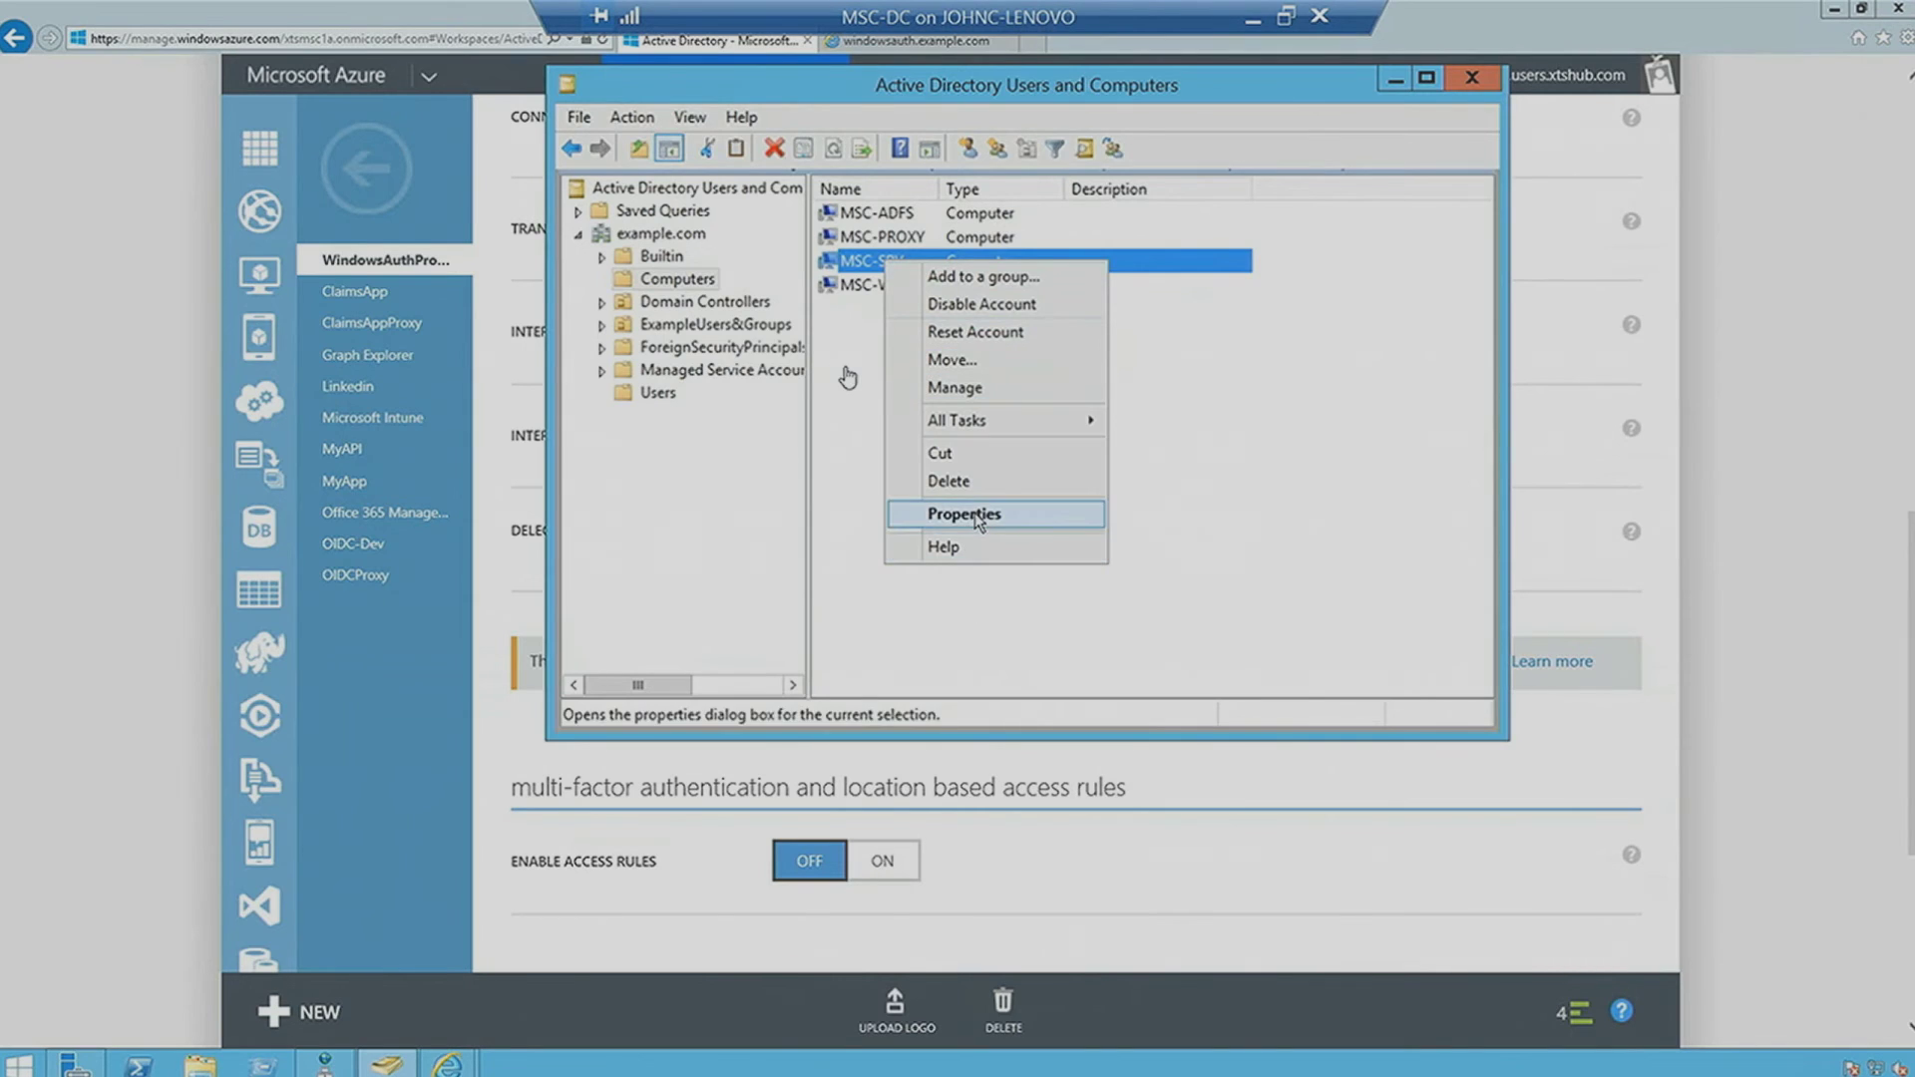
click(963, 513)
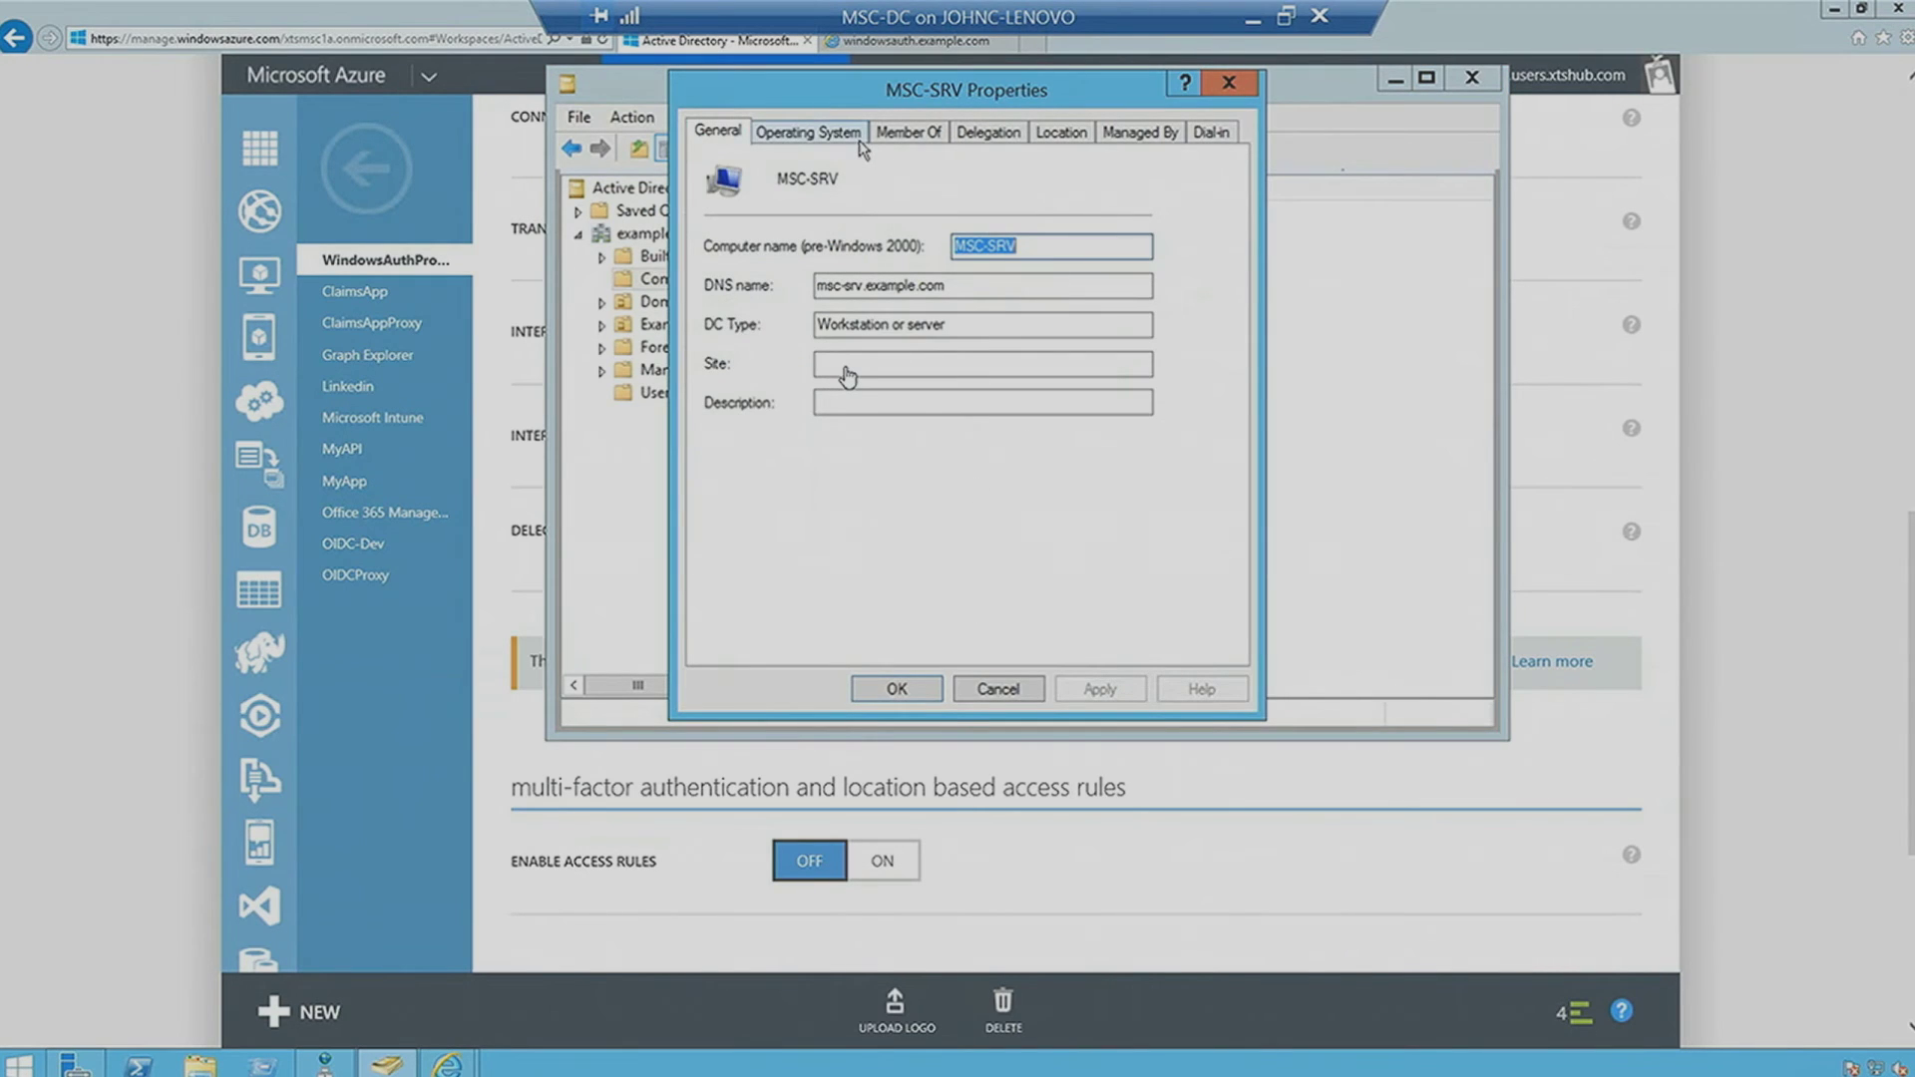
click(973, 135)
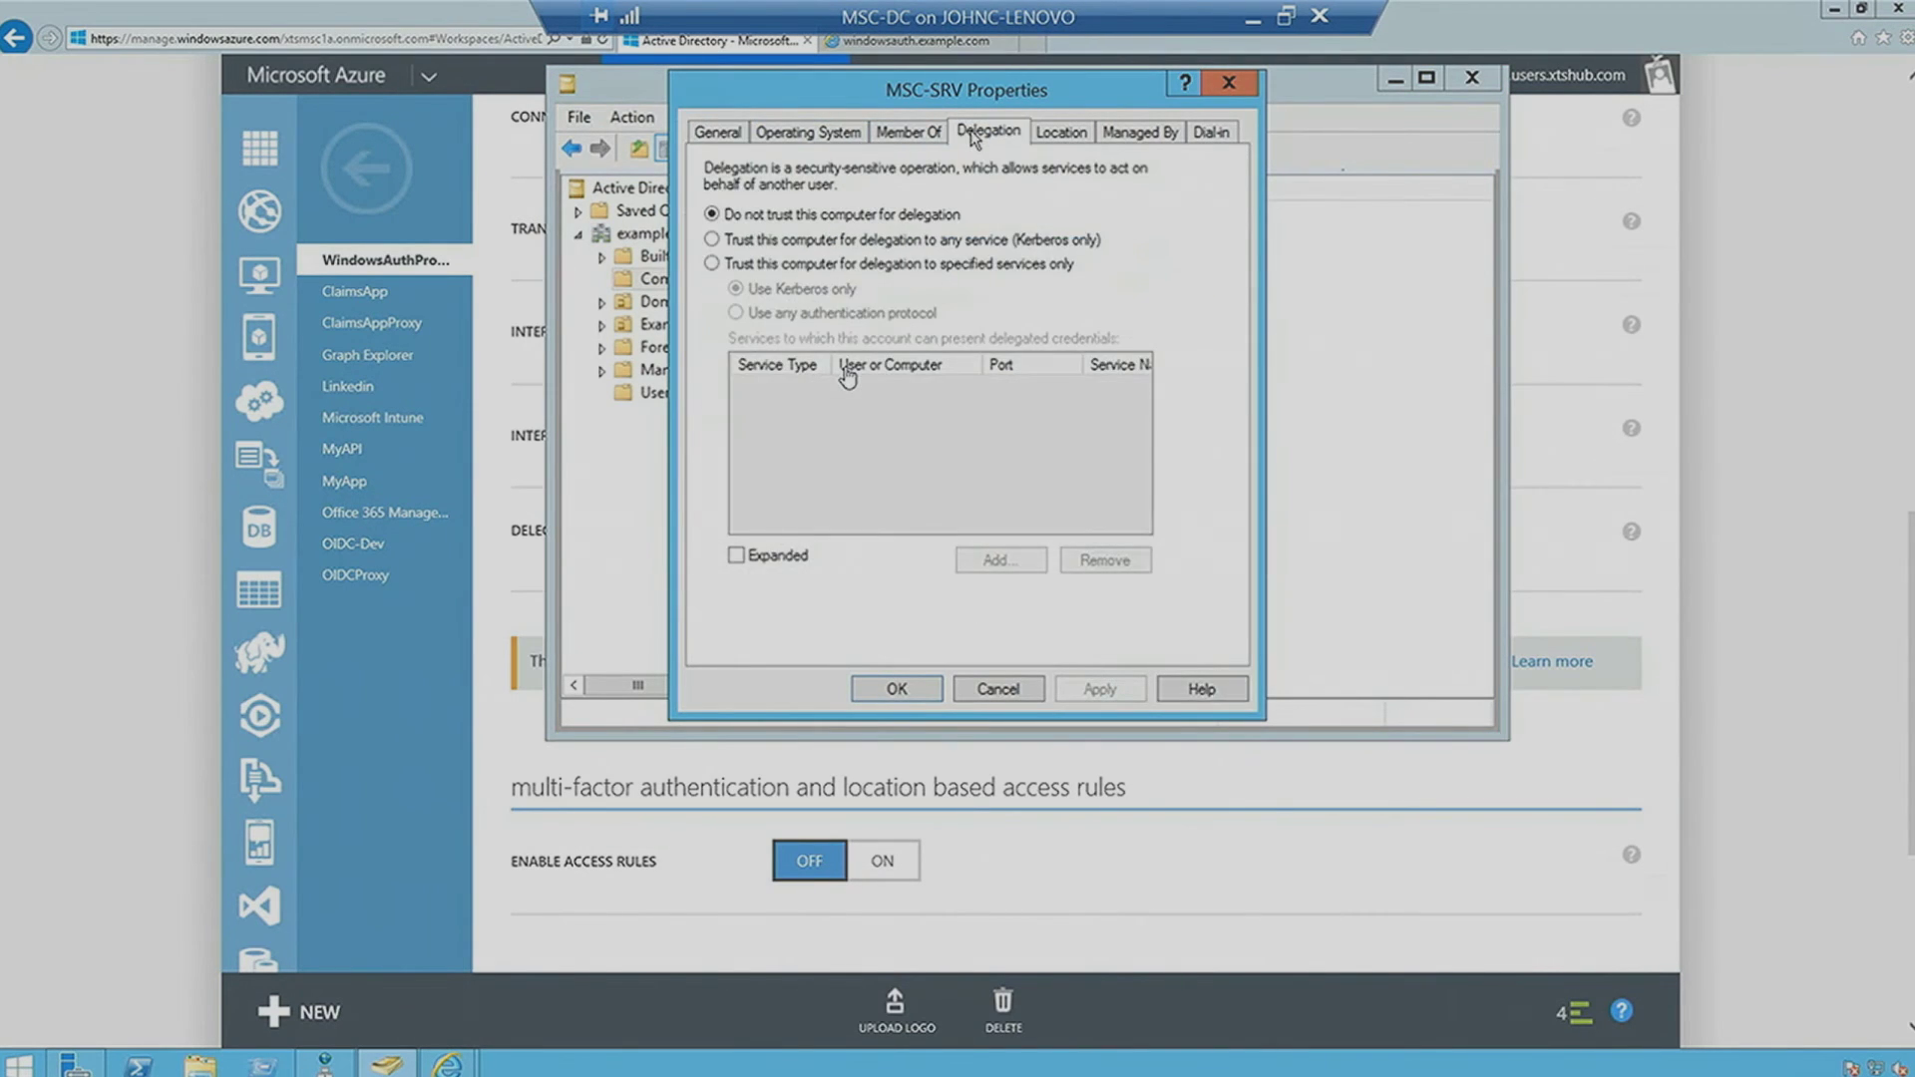
click(711, 264)
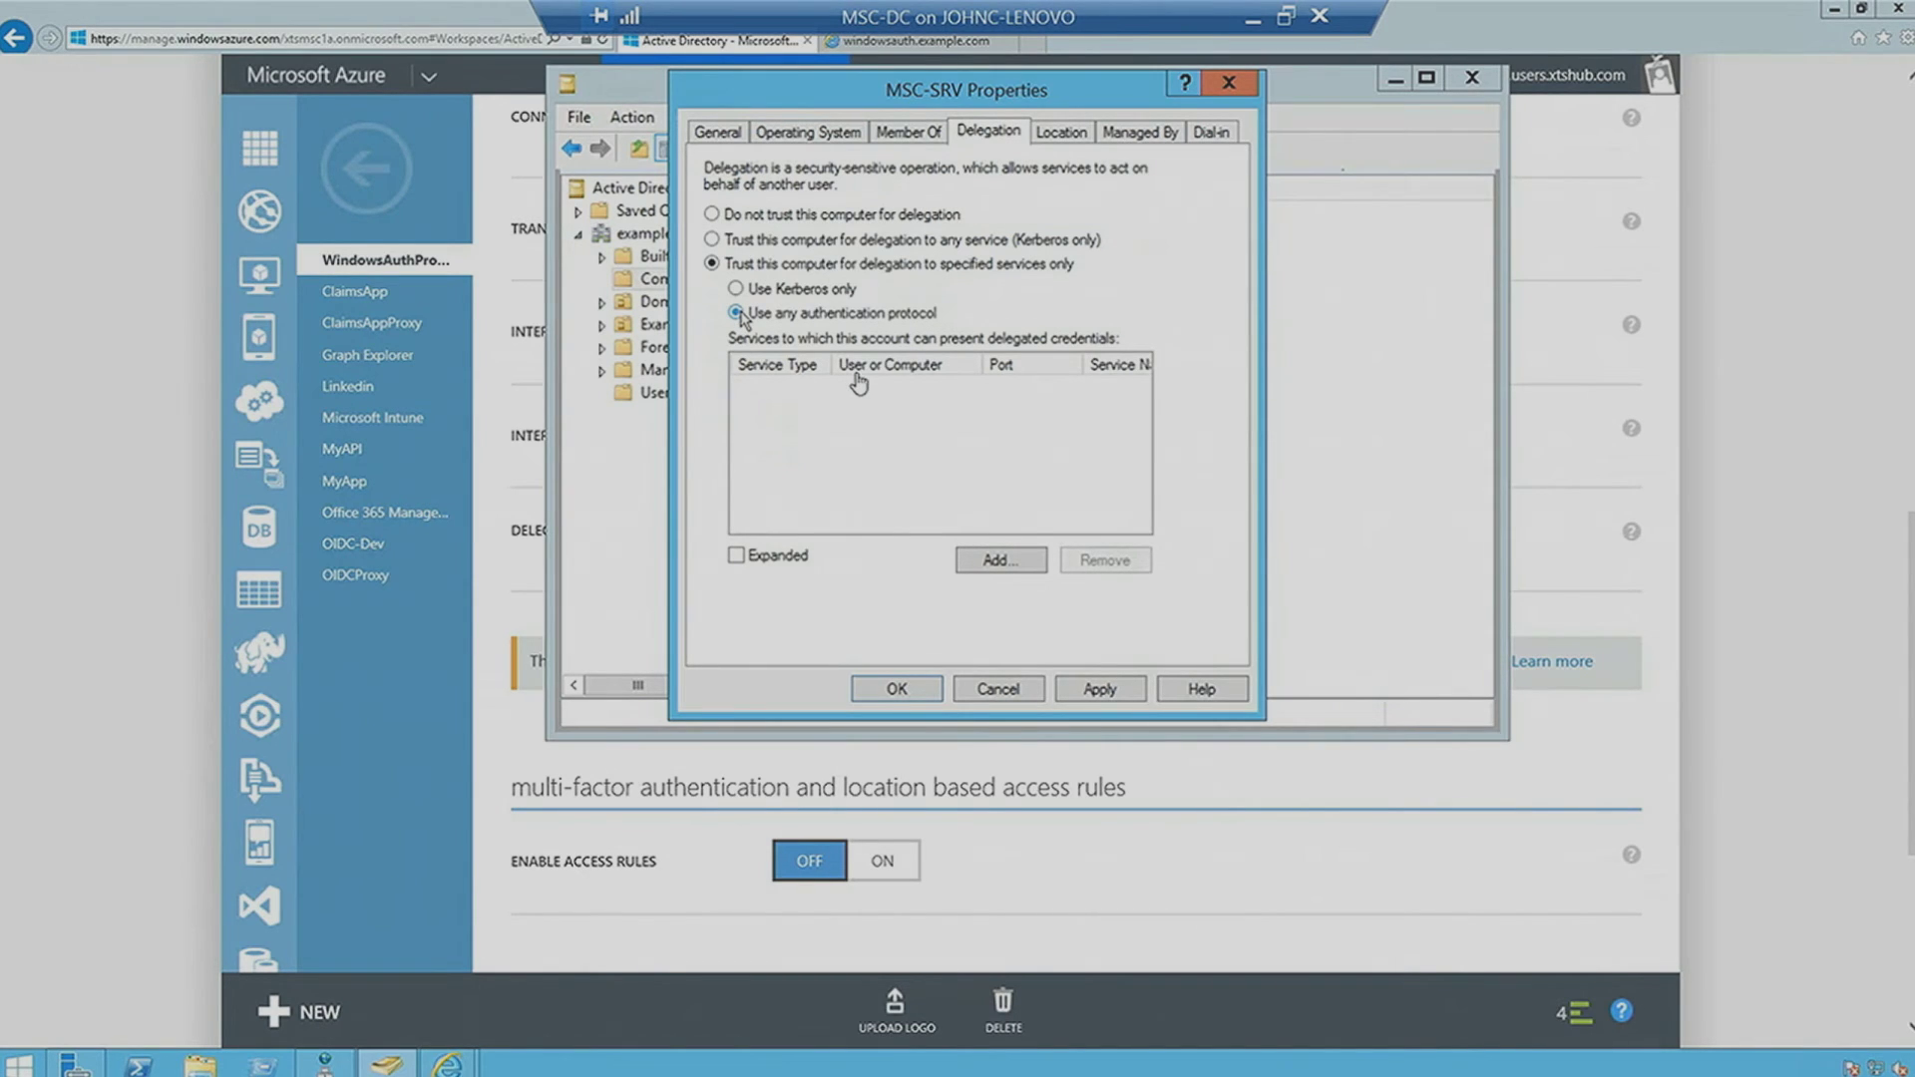
Step: Add msc-srv's http service for windowsauth.example.com to MSC-SRV's delegation list and apply
click(1006, 564)
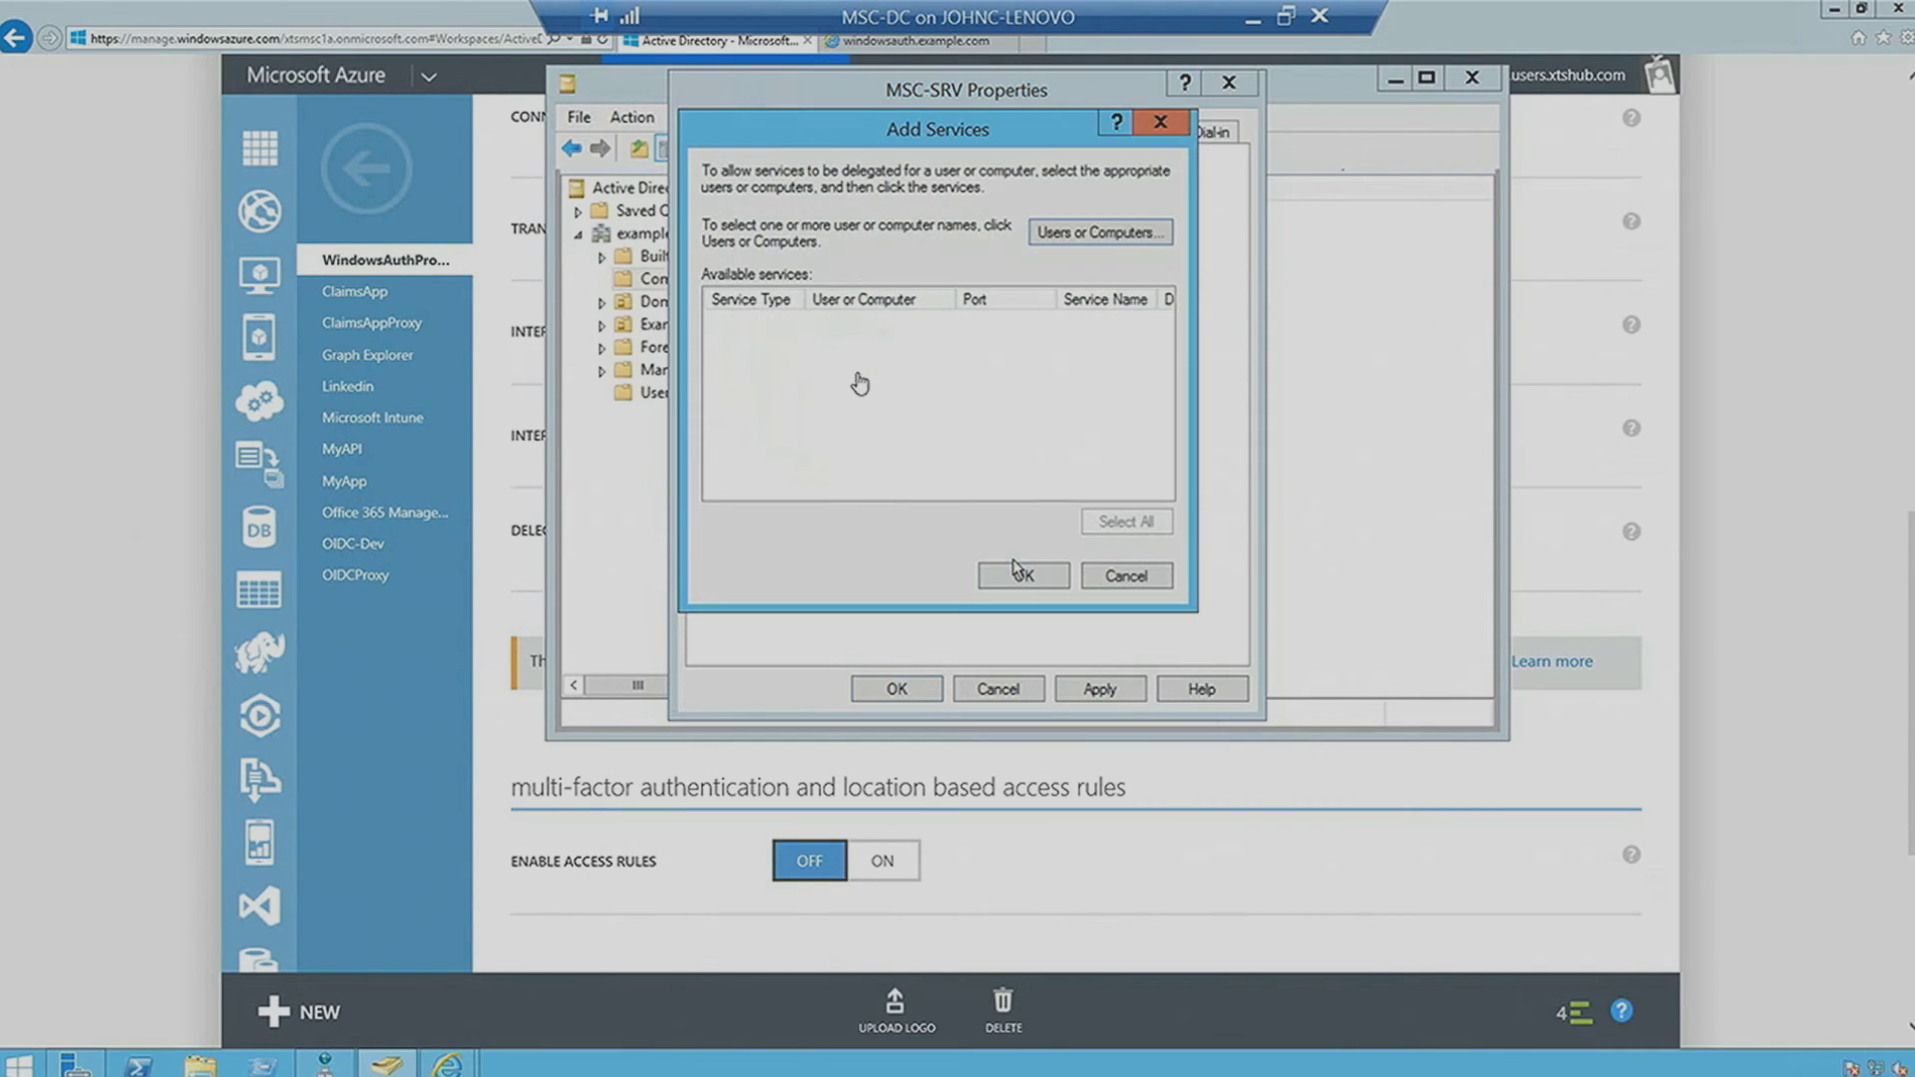
click(1076, 232)
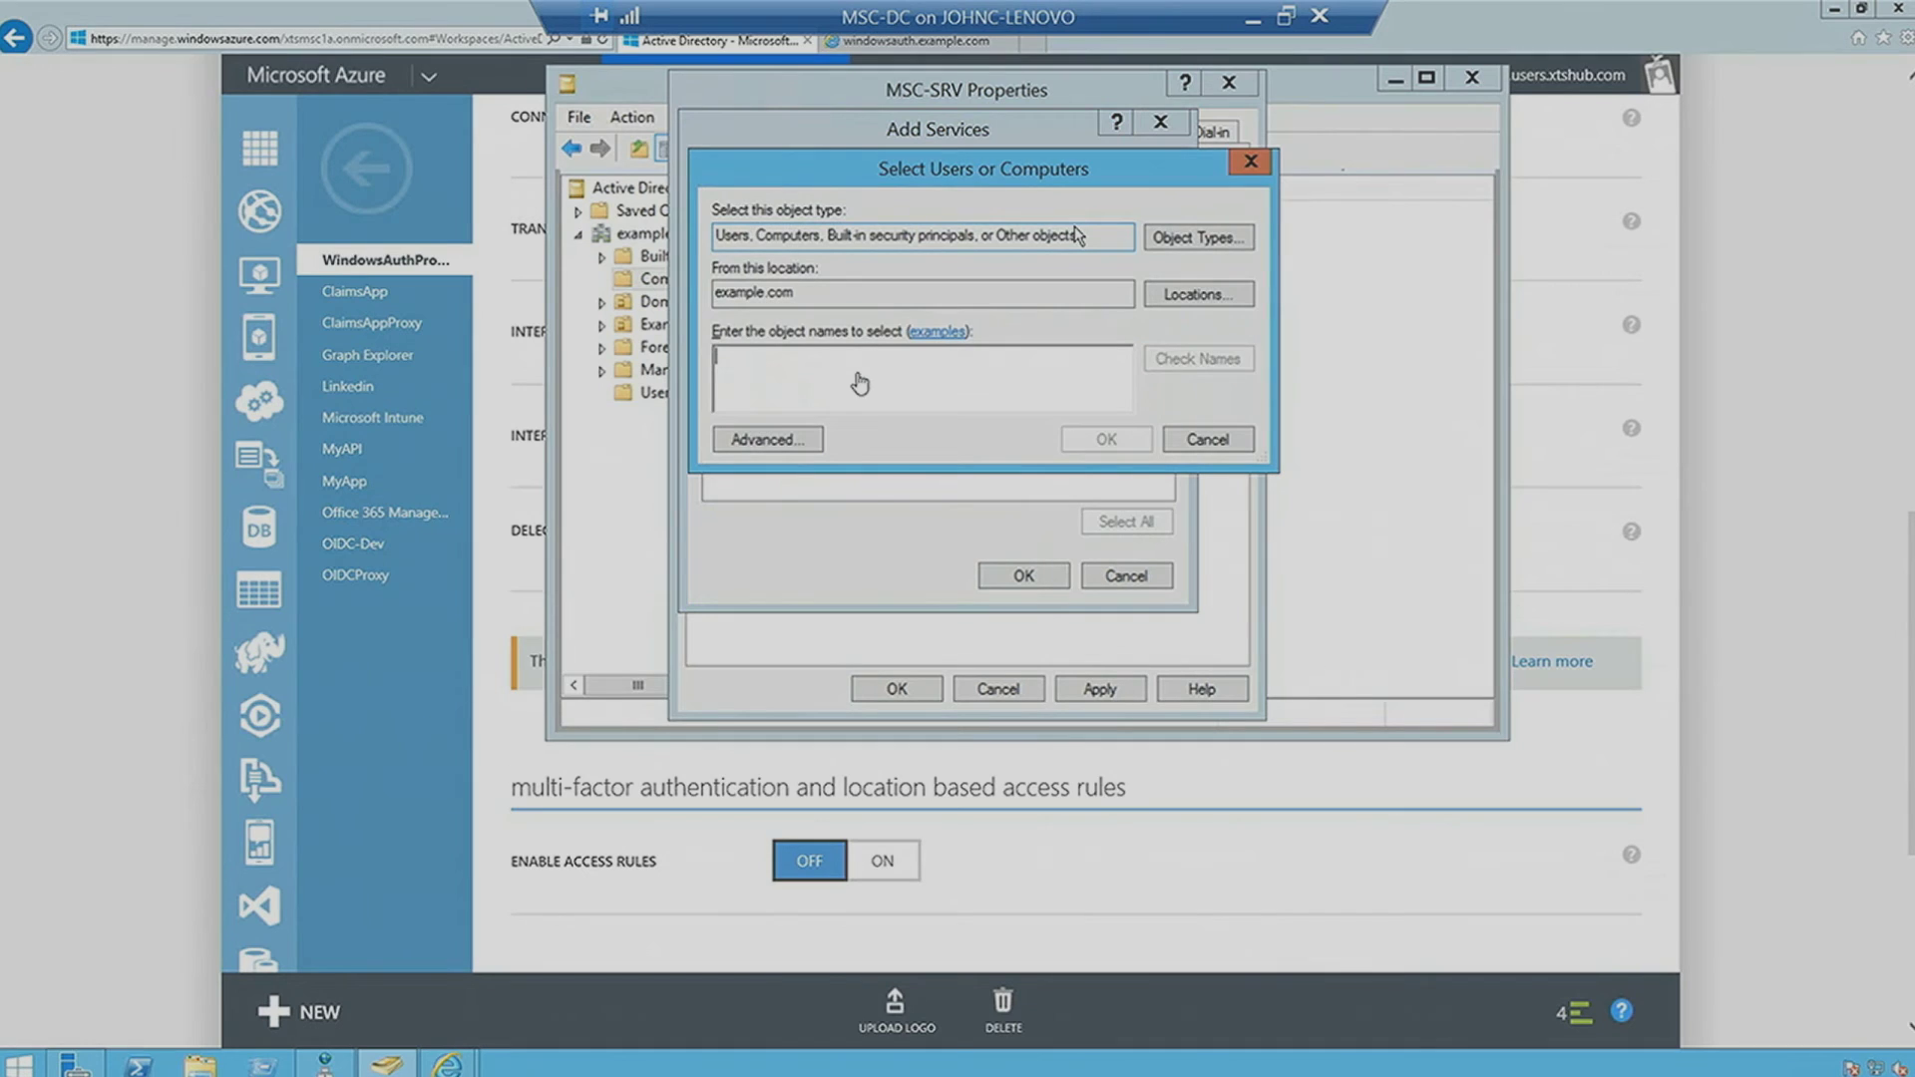
text(msc)
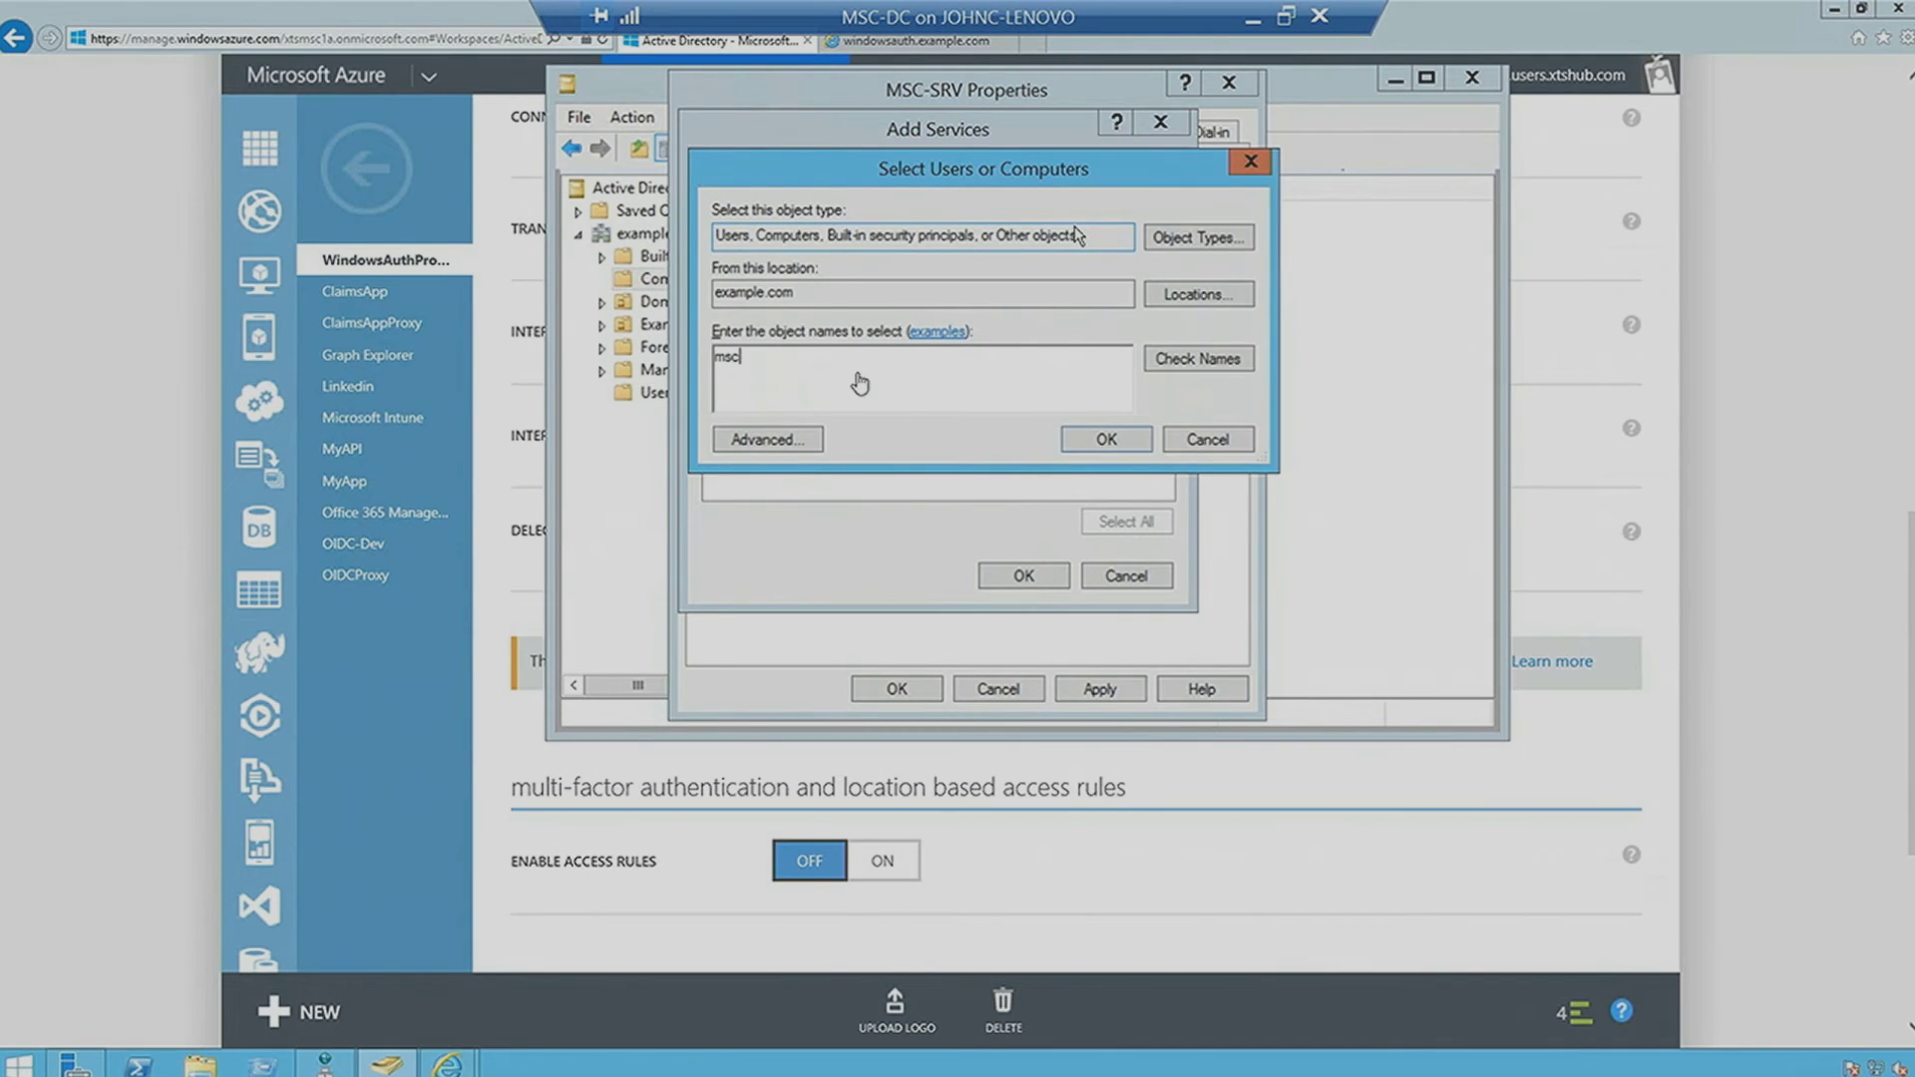
text(-srv)
key(Return)
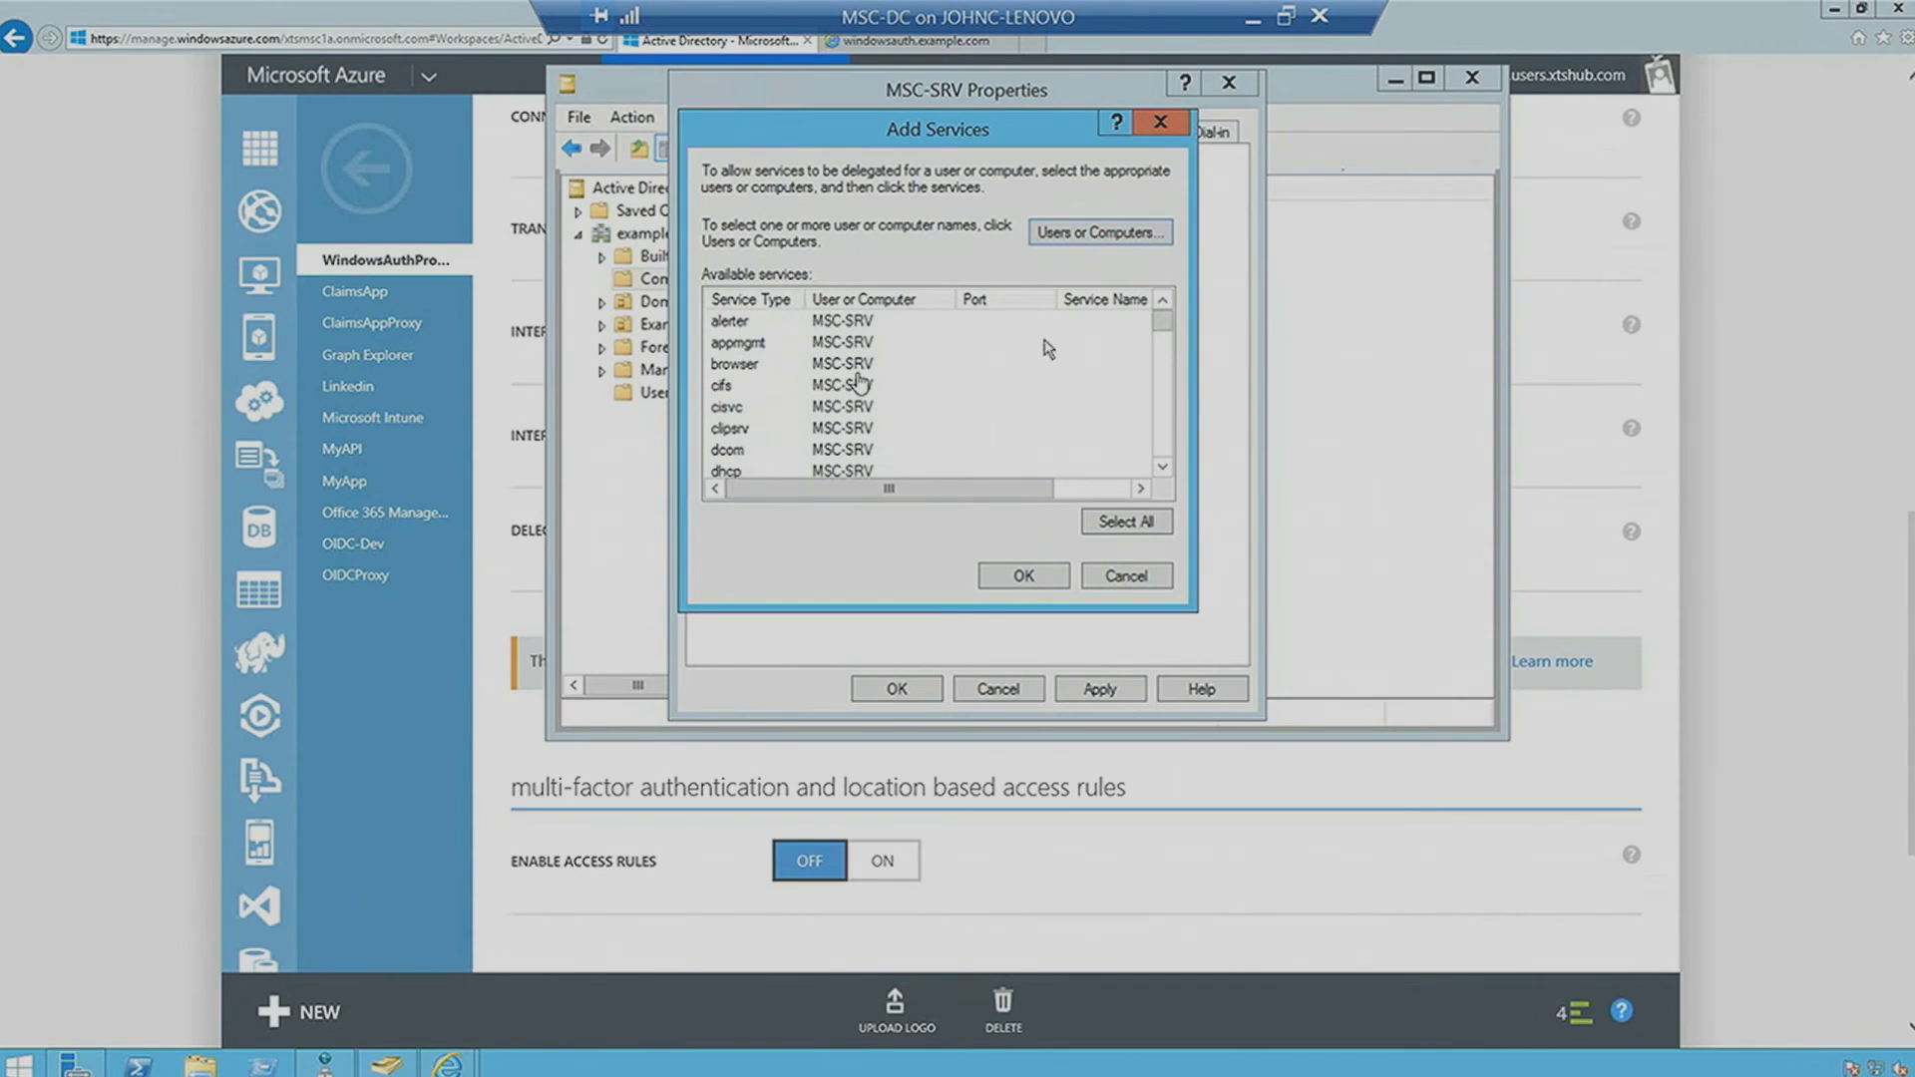
drag(1170, 332, 1167, 367)
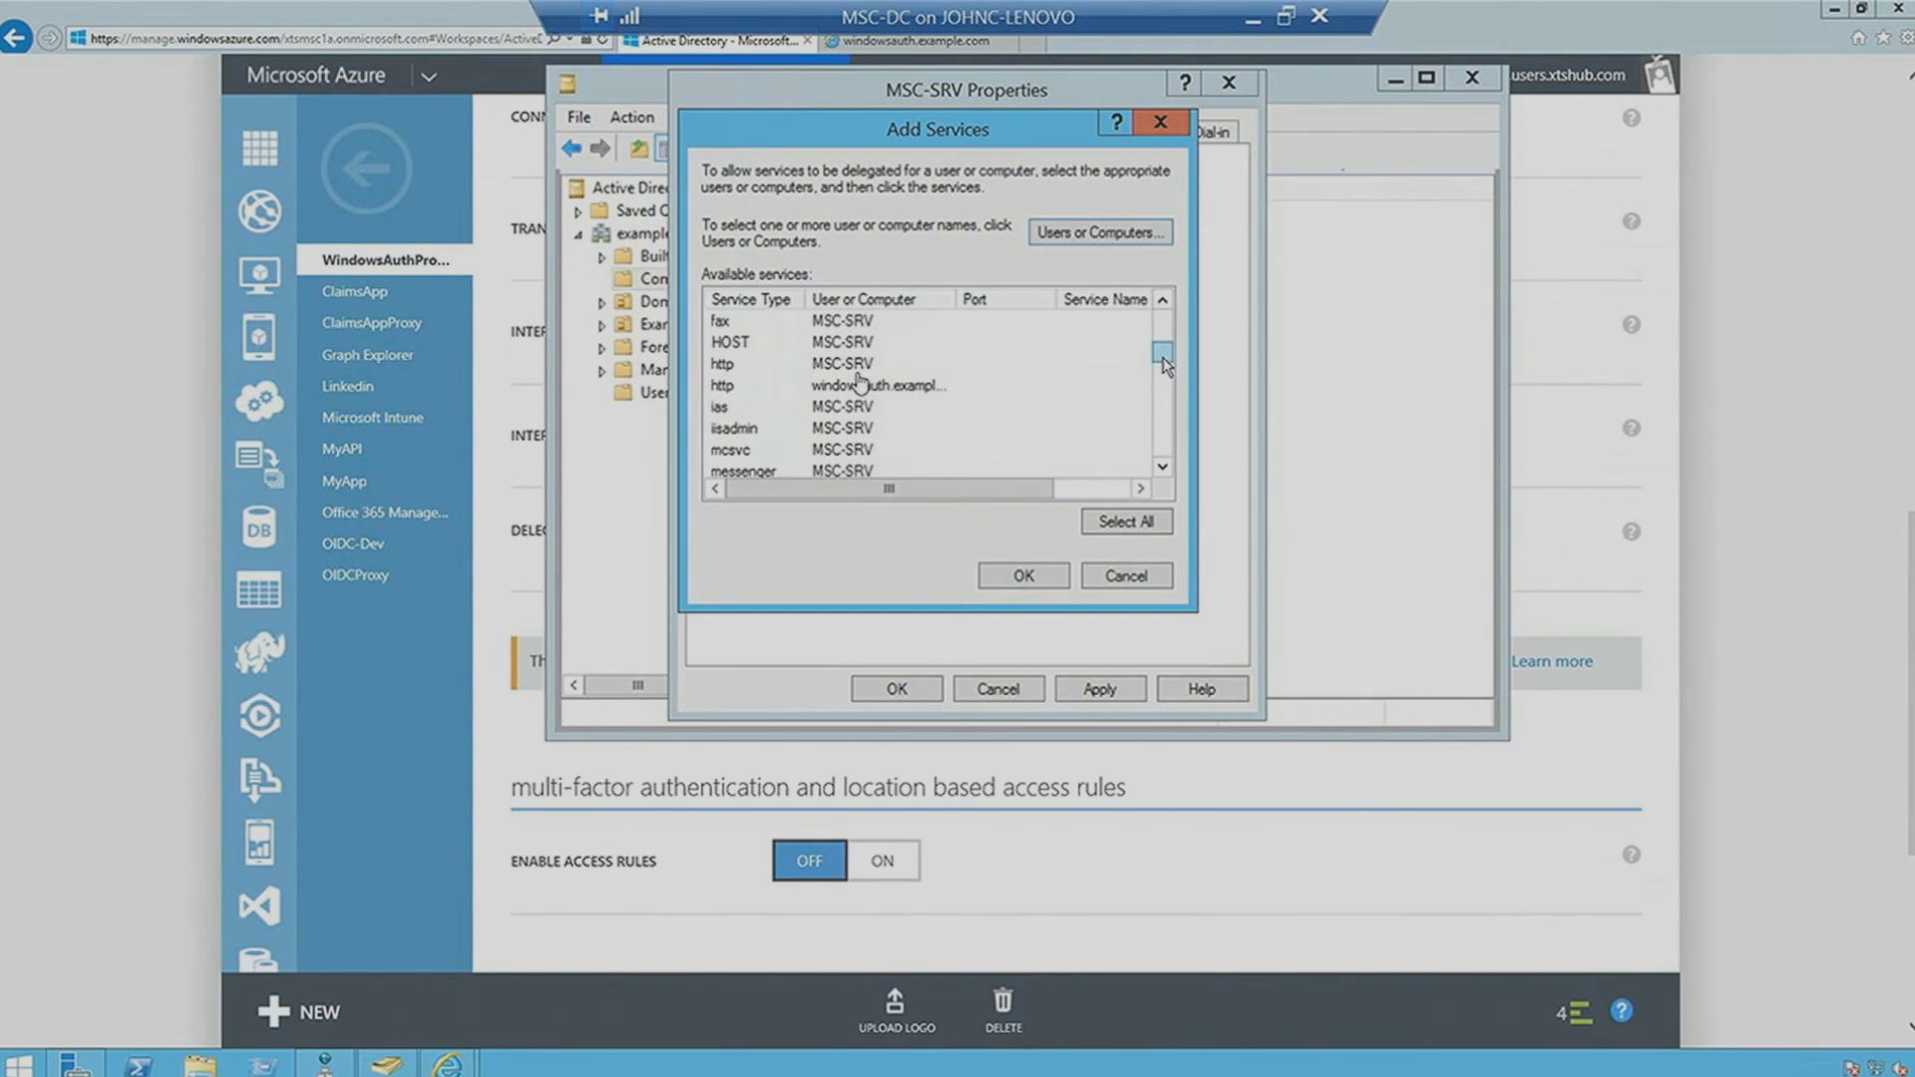
drag(957, 299, 1012, 299)
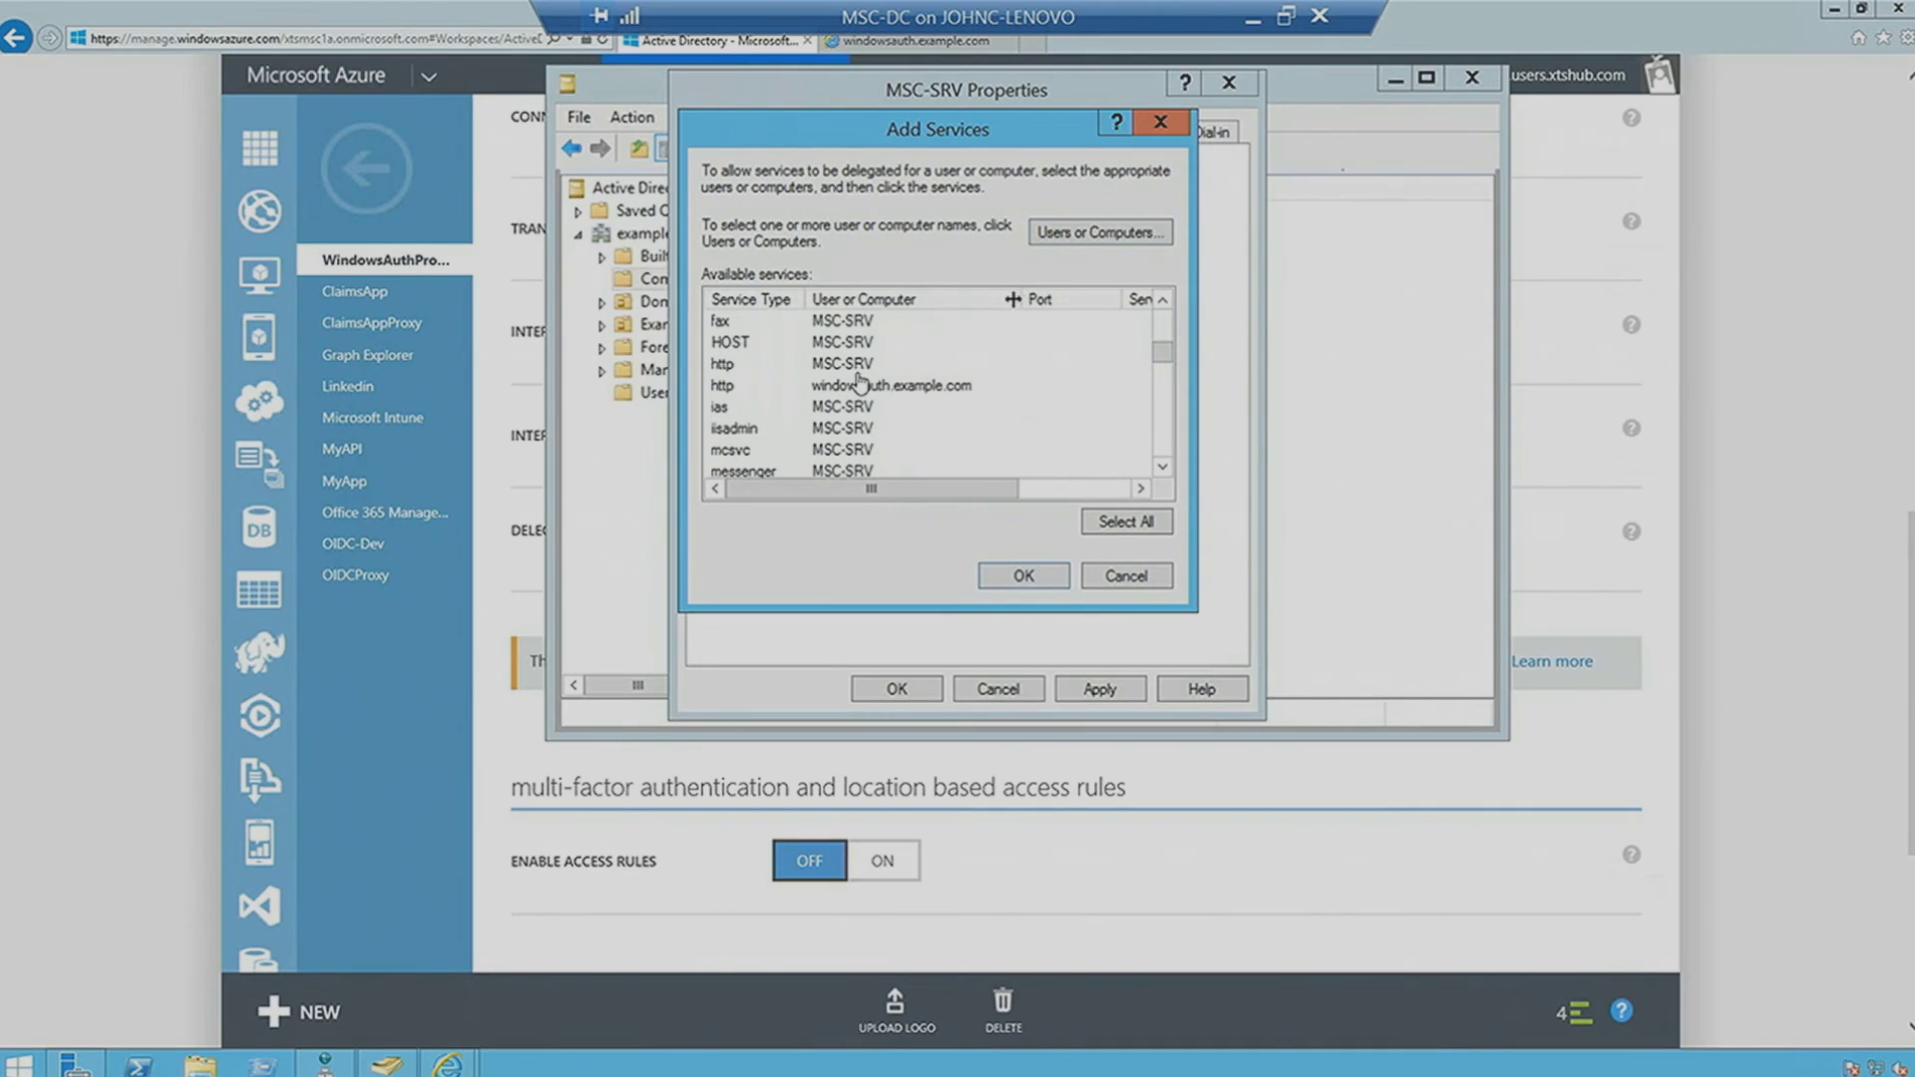
click(963, 388)
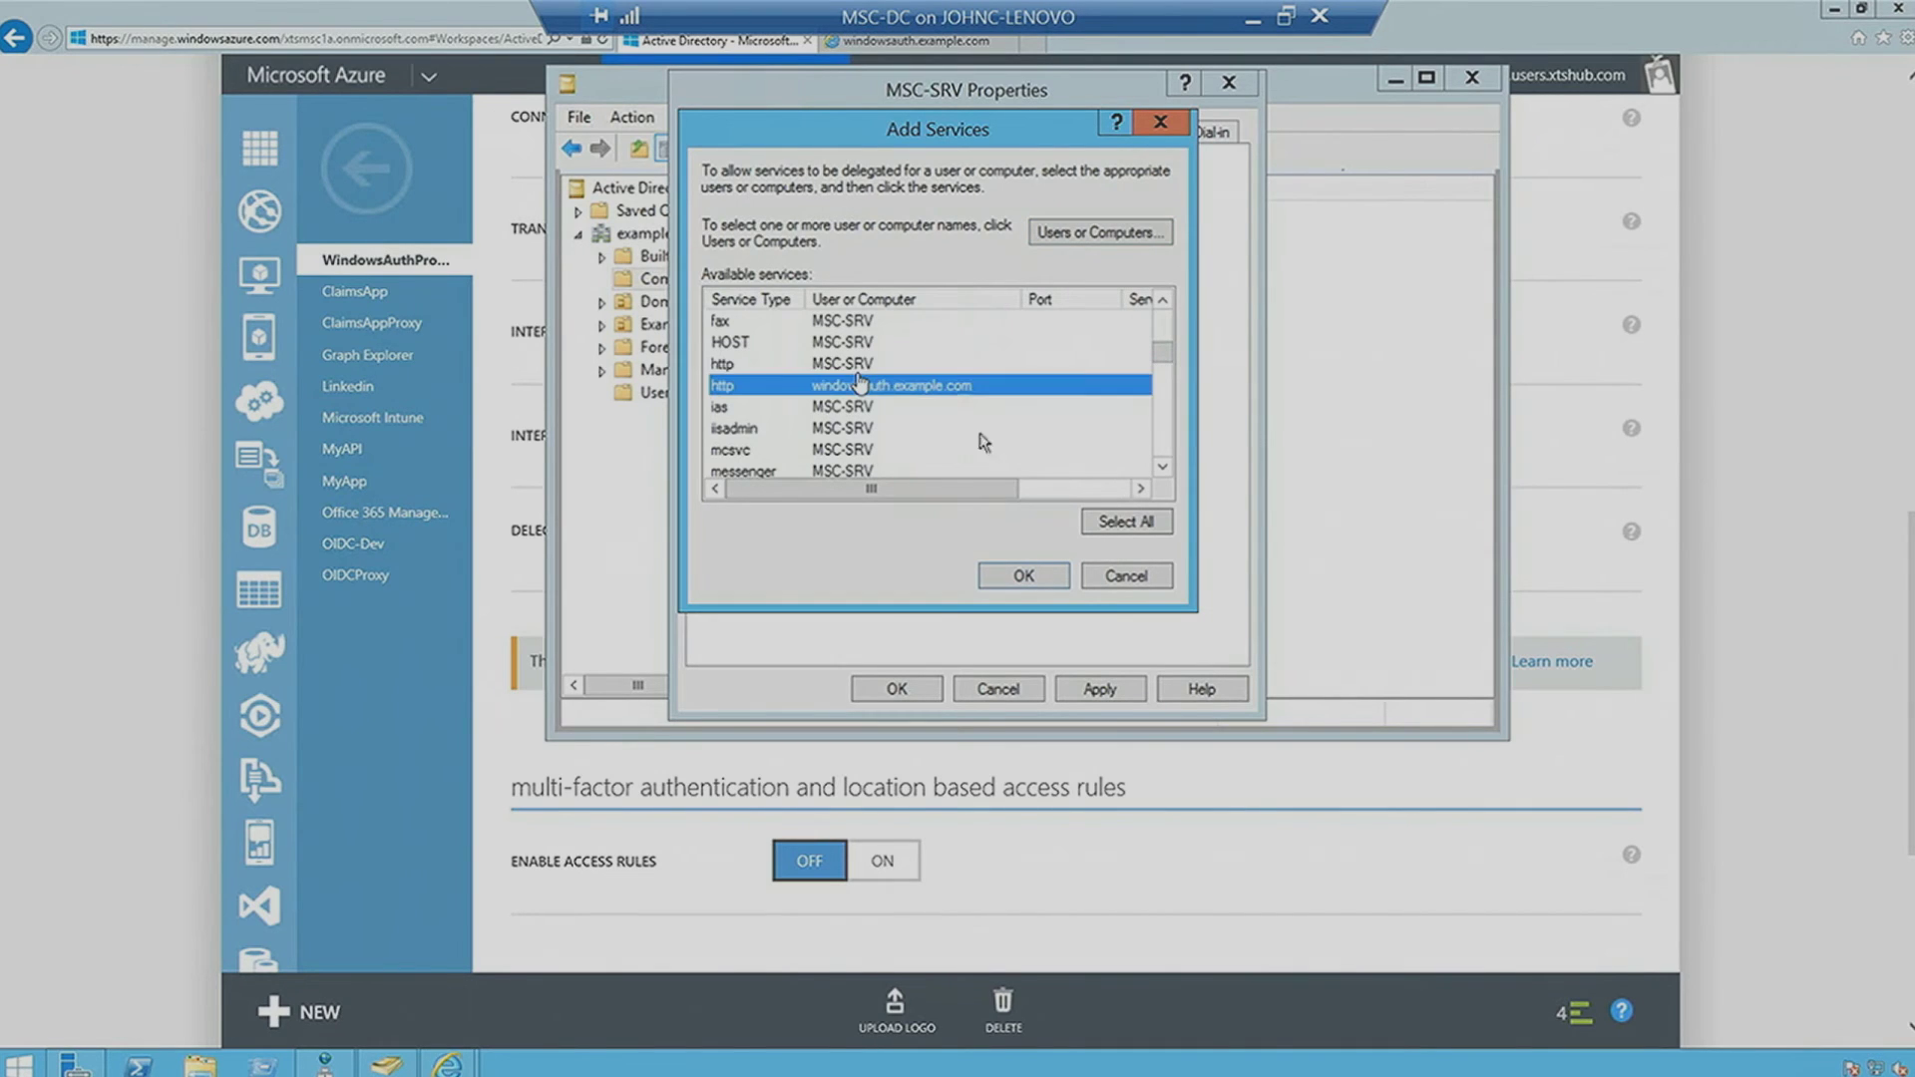
click(1035, 579)
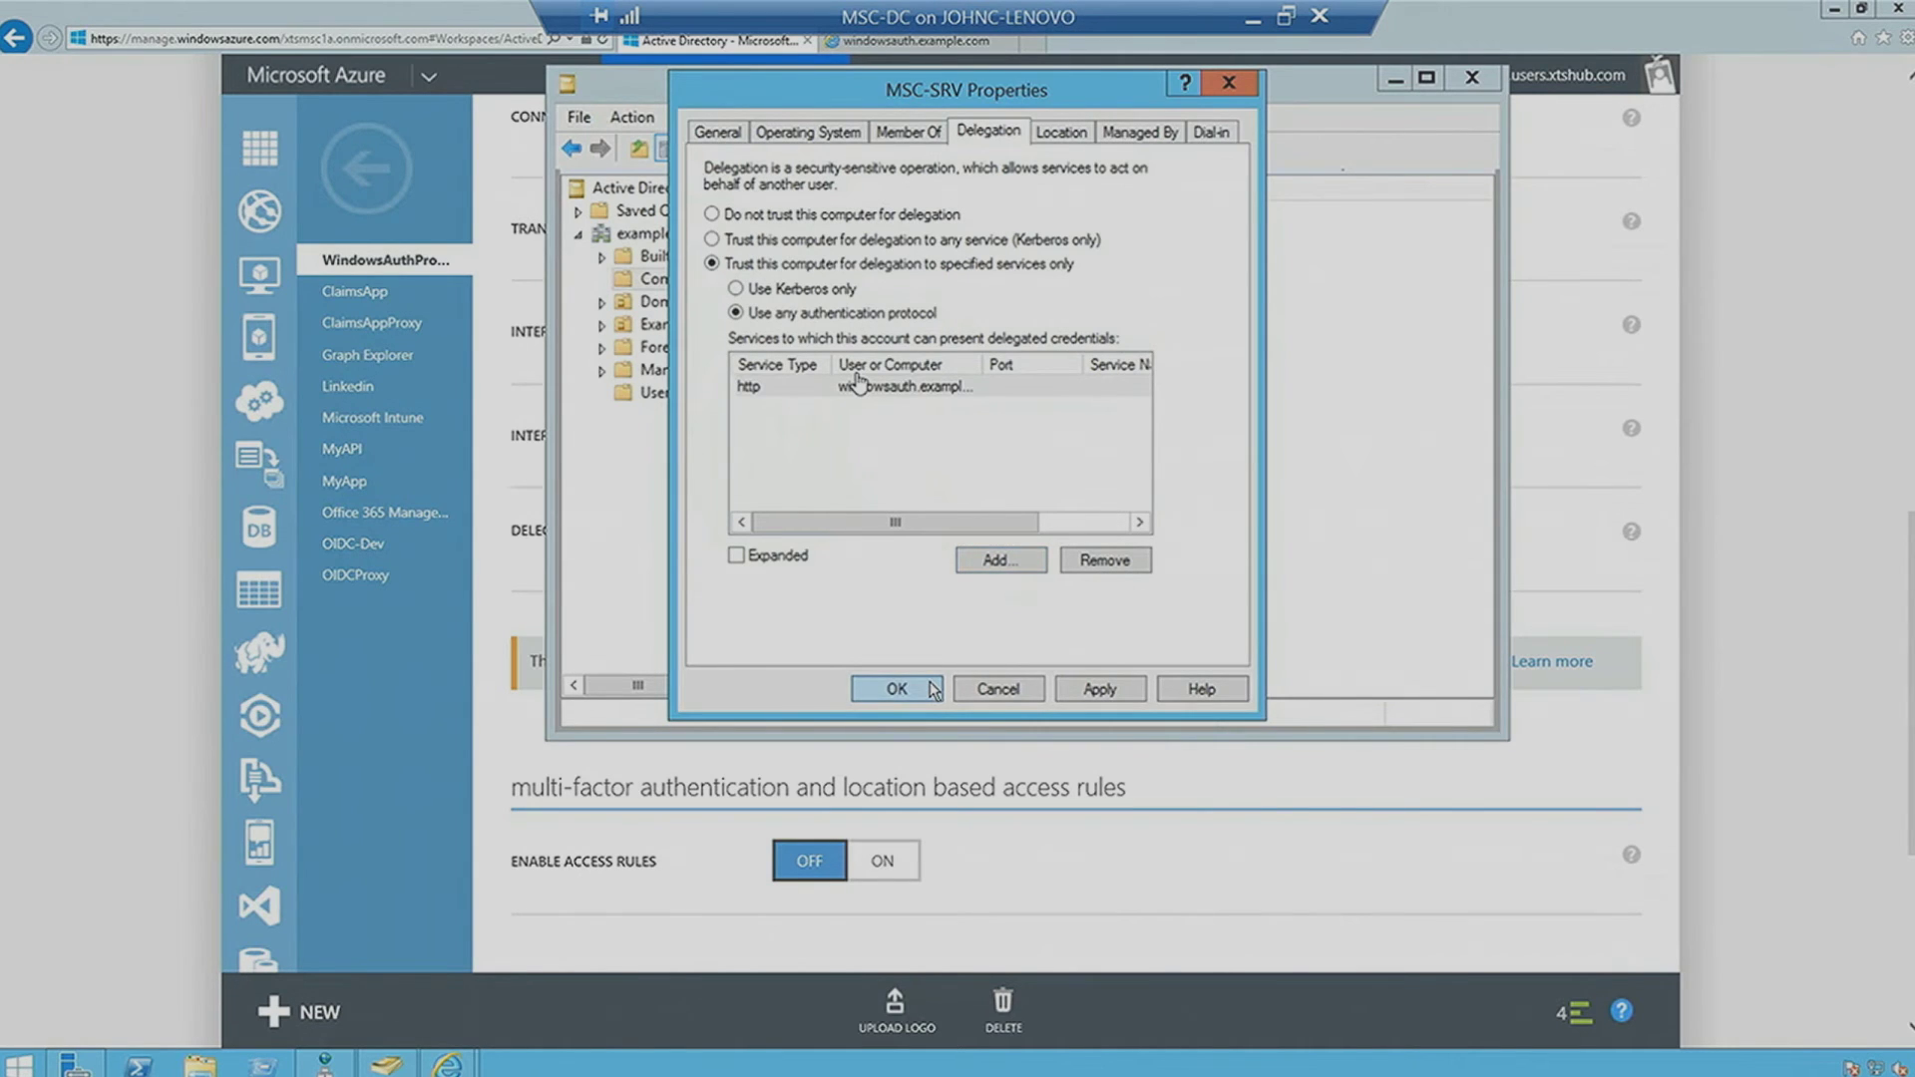
click(932, 688)
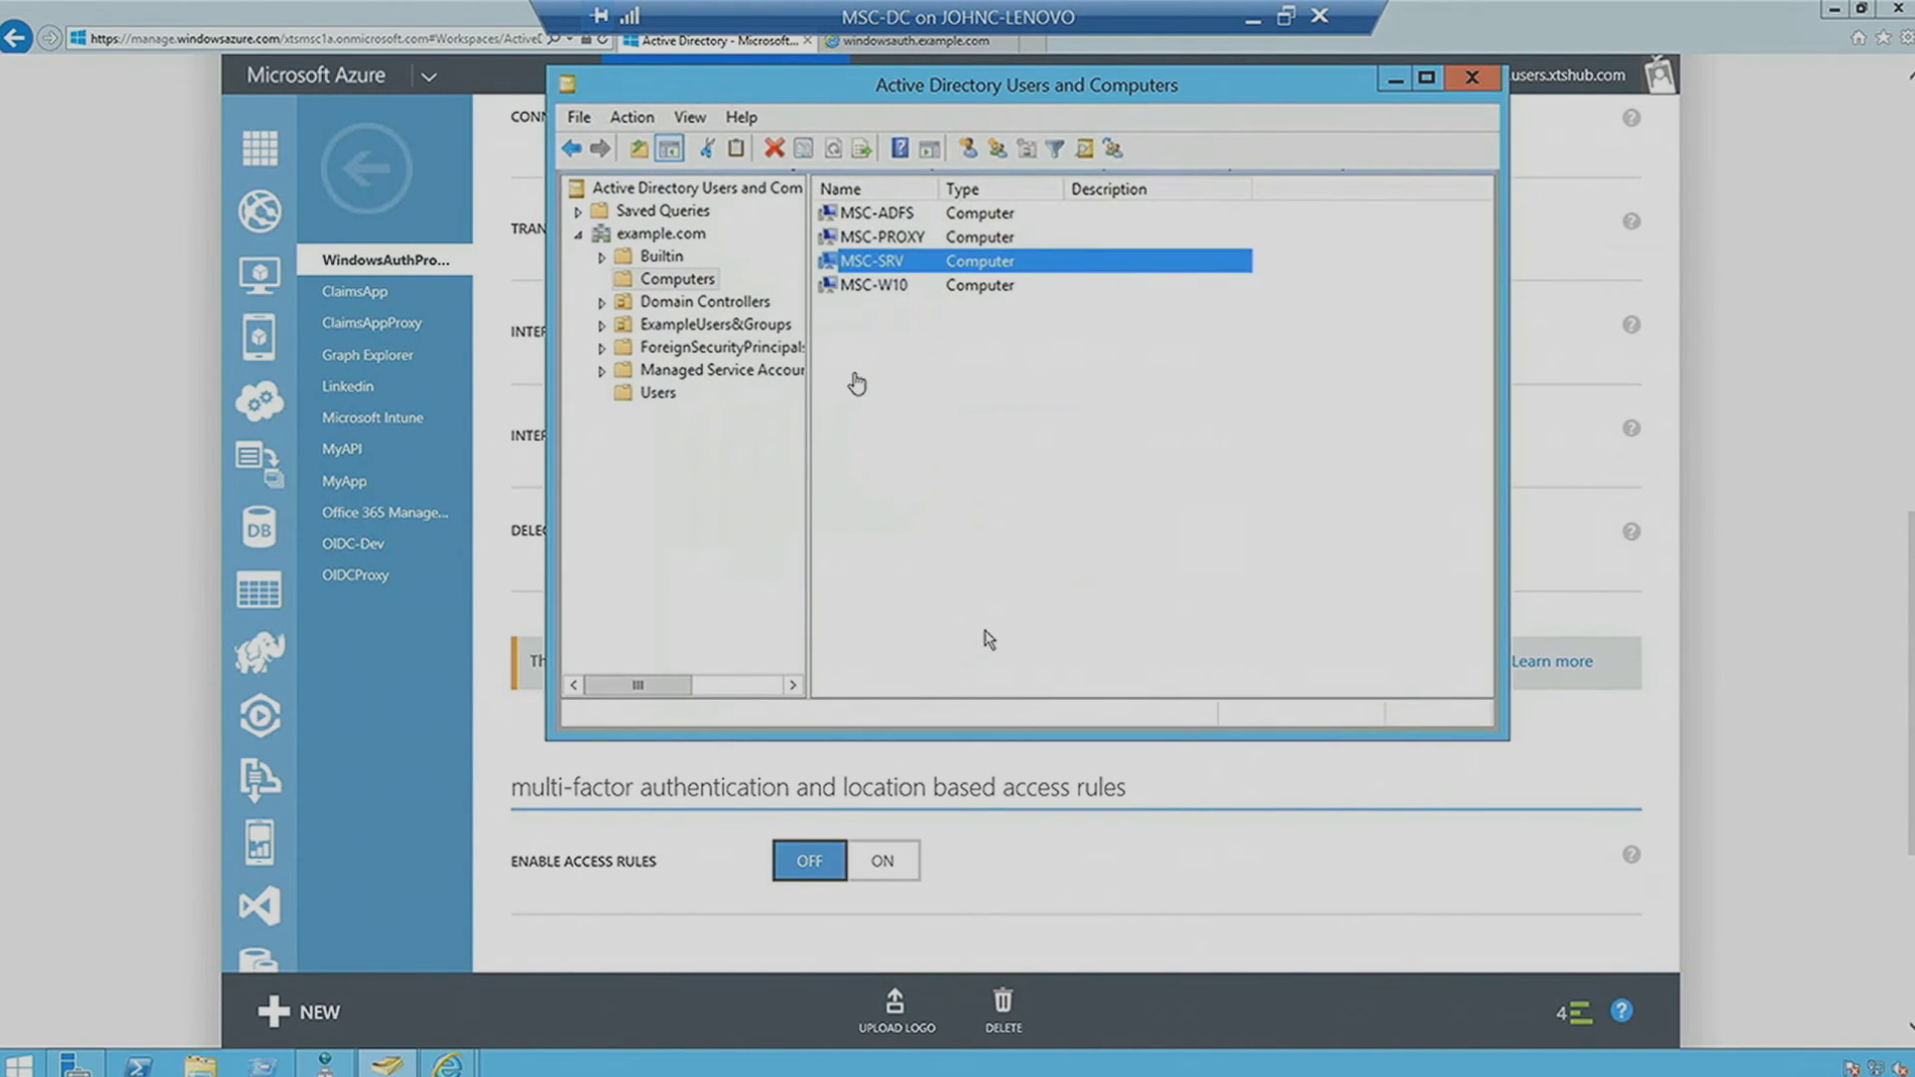
Step: On MSC-W10, open the WAProxy app and sign in with the work account's password, then return to MSC-DC
key(alt+Tab)
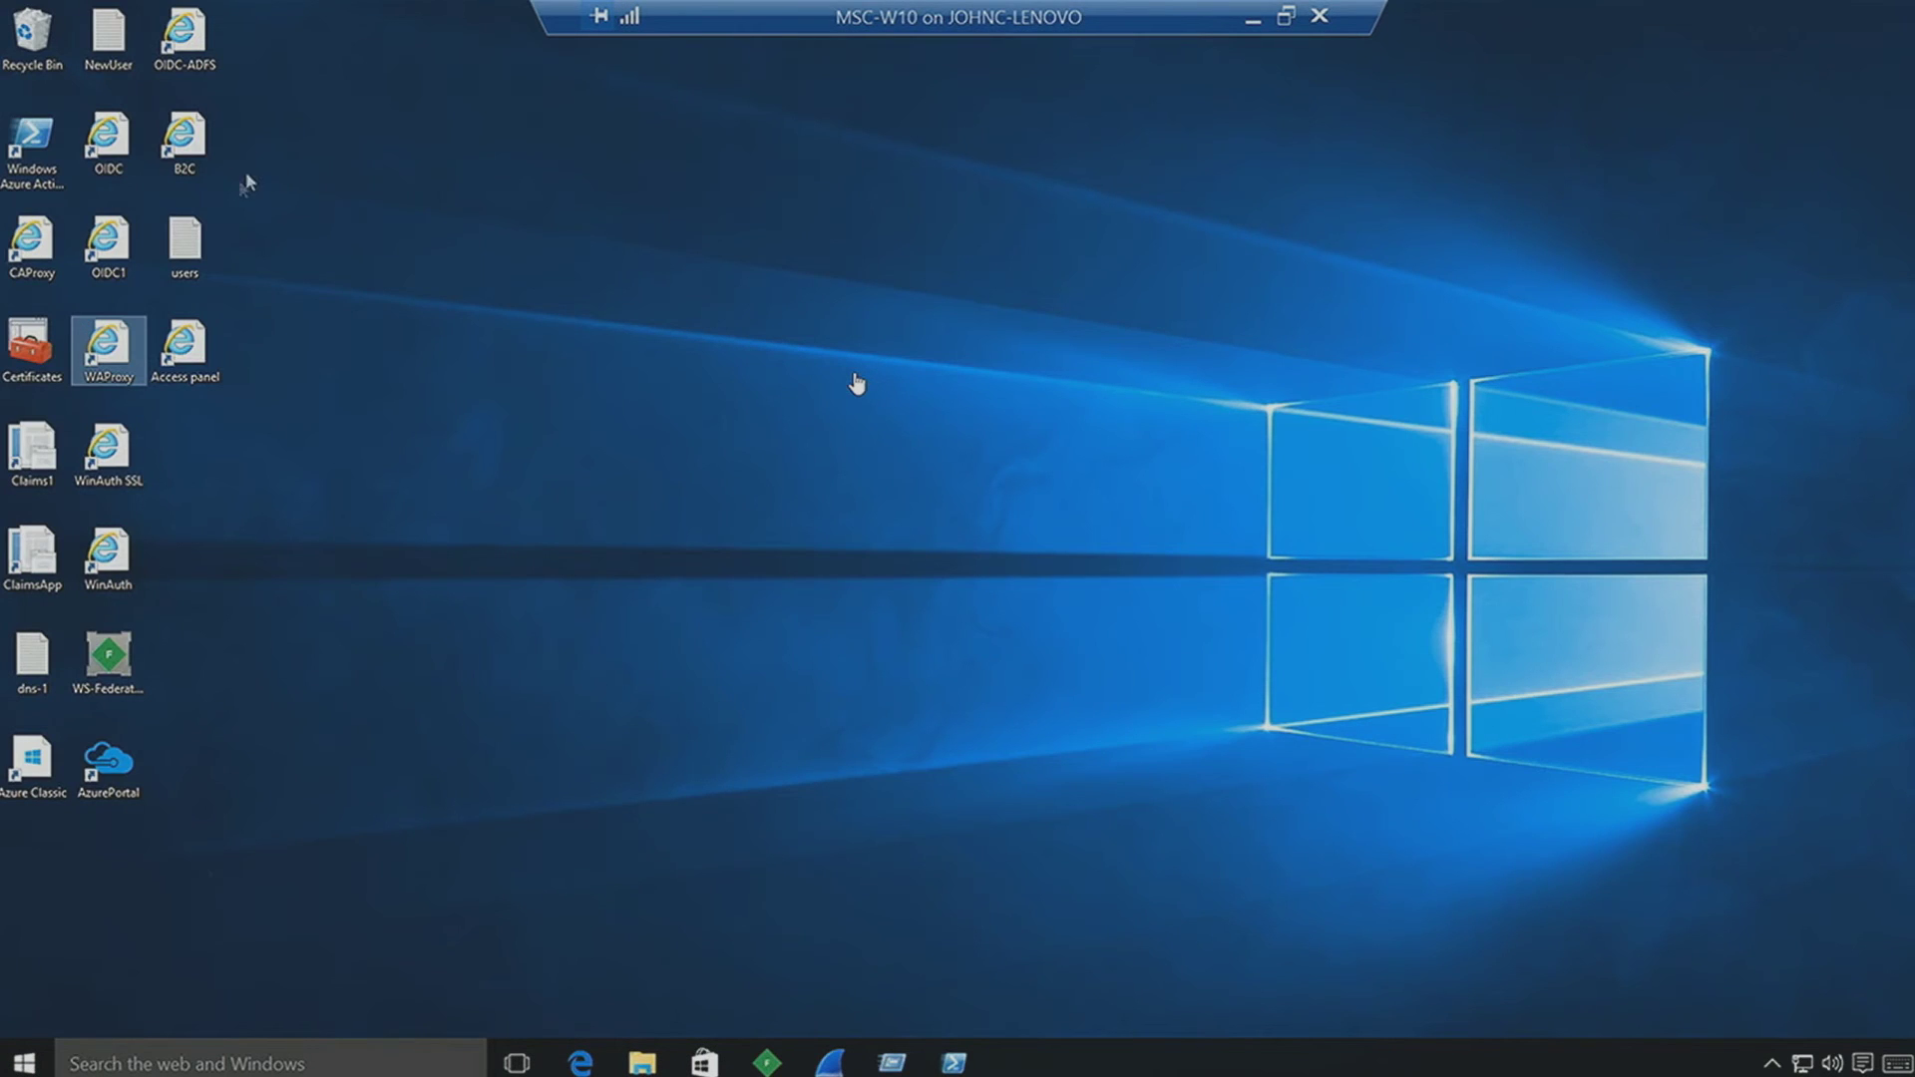
double_click(110, 357)
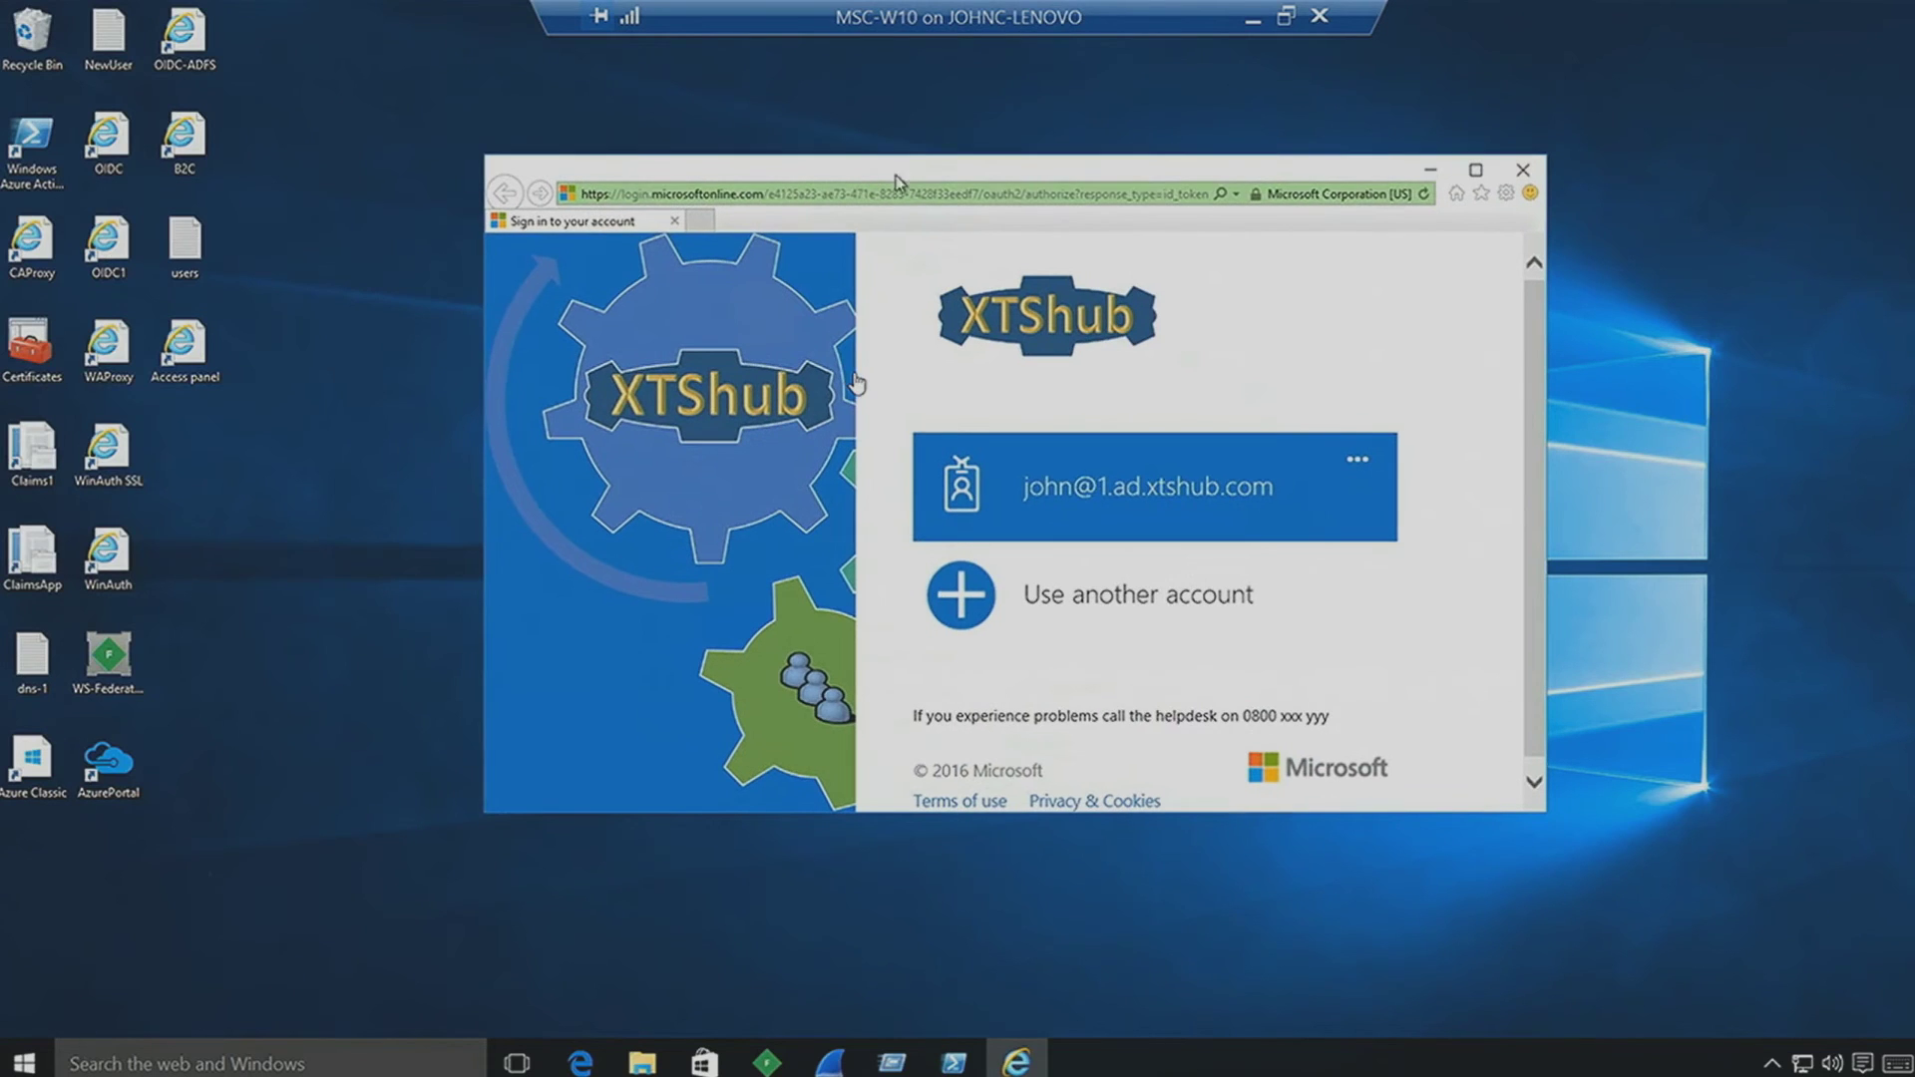
click(1065, 500)
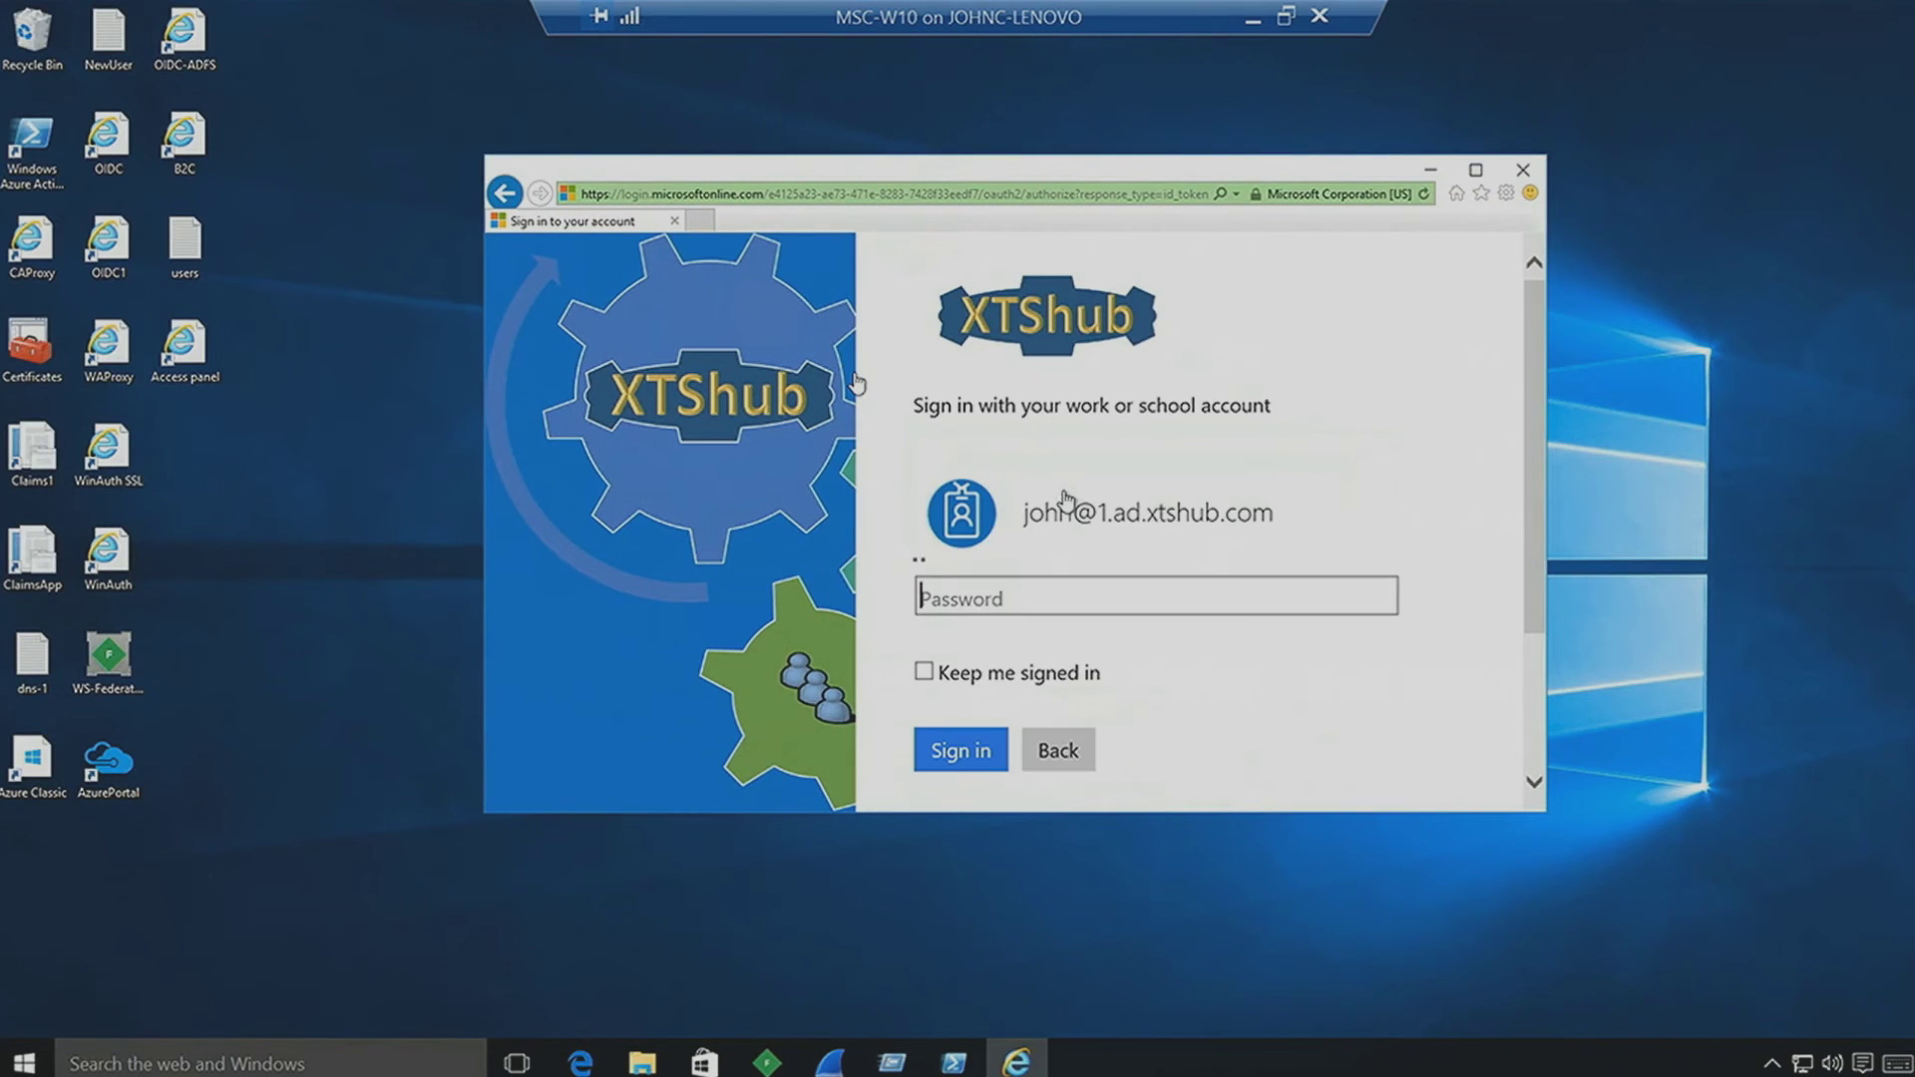
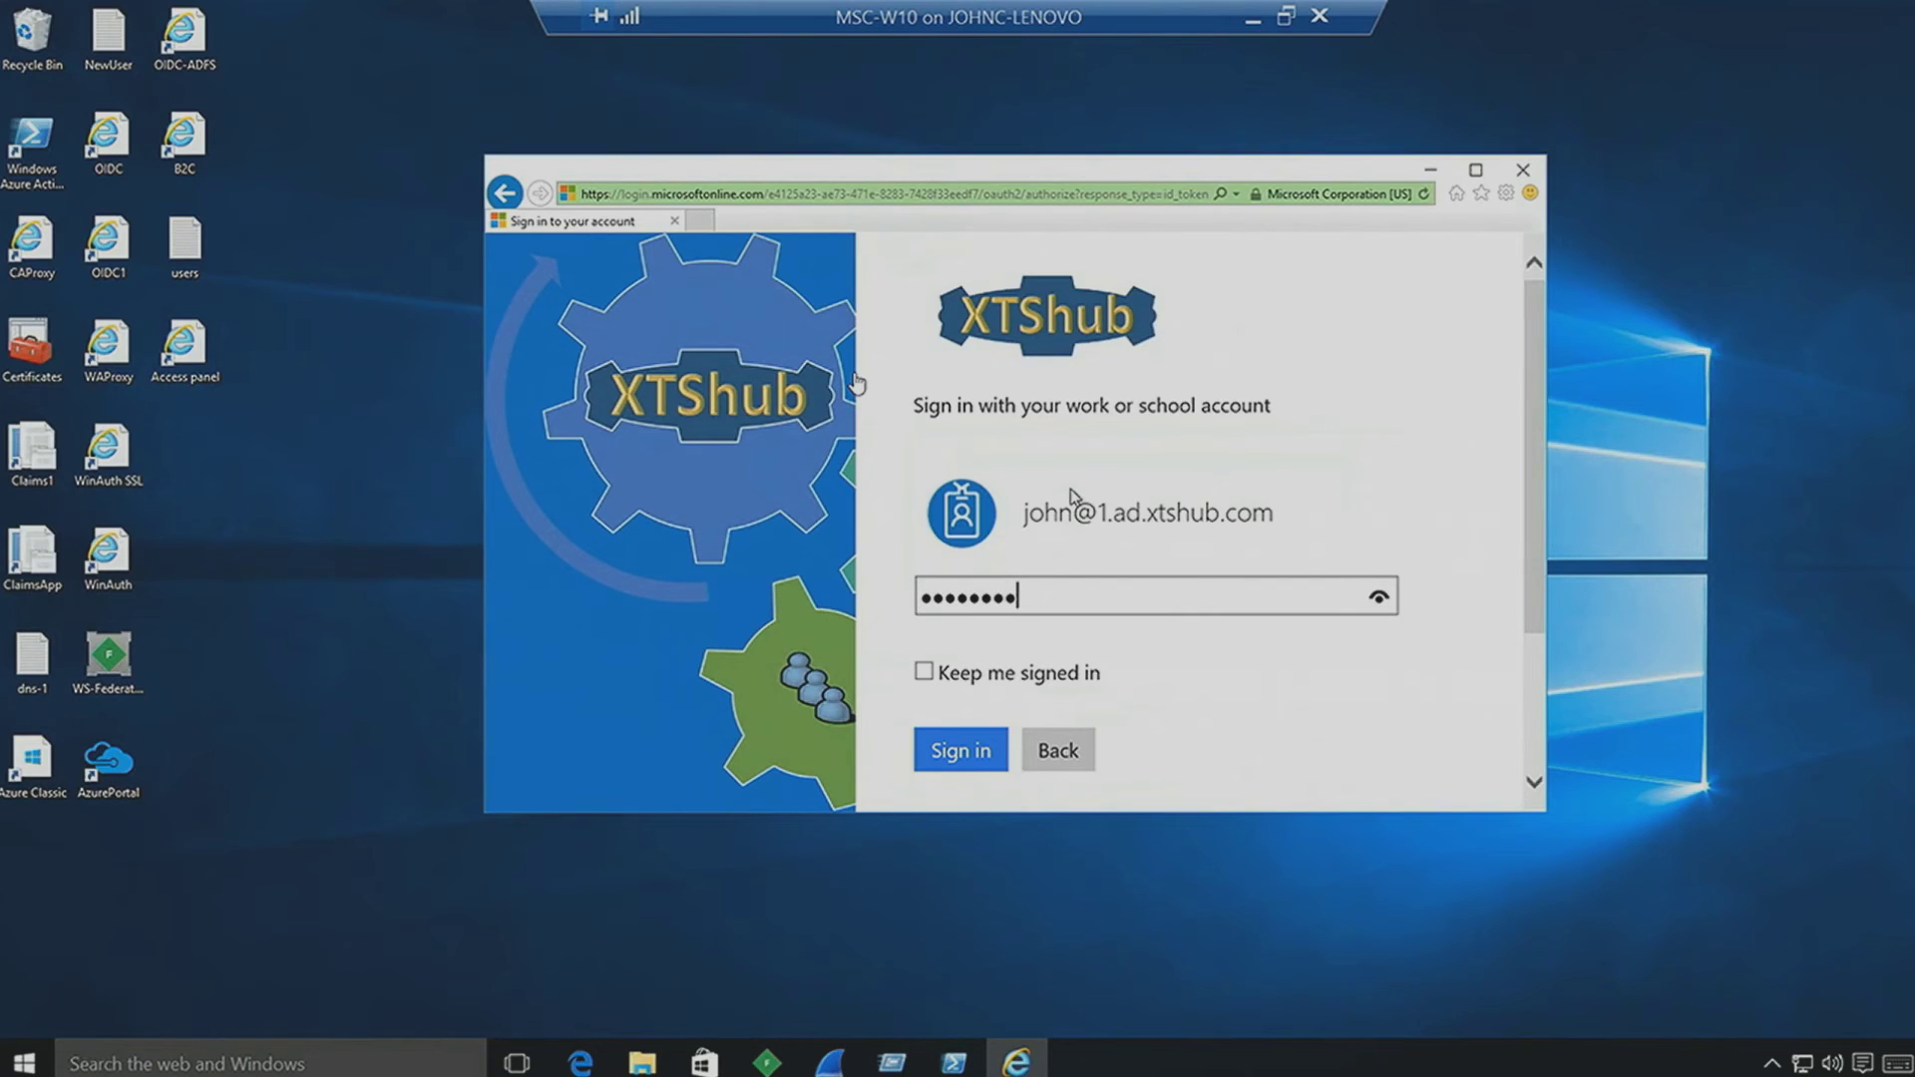
key(Return)
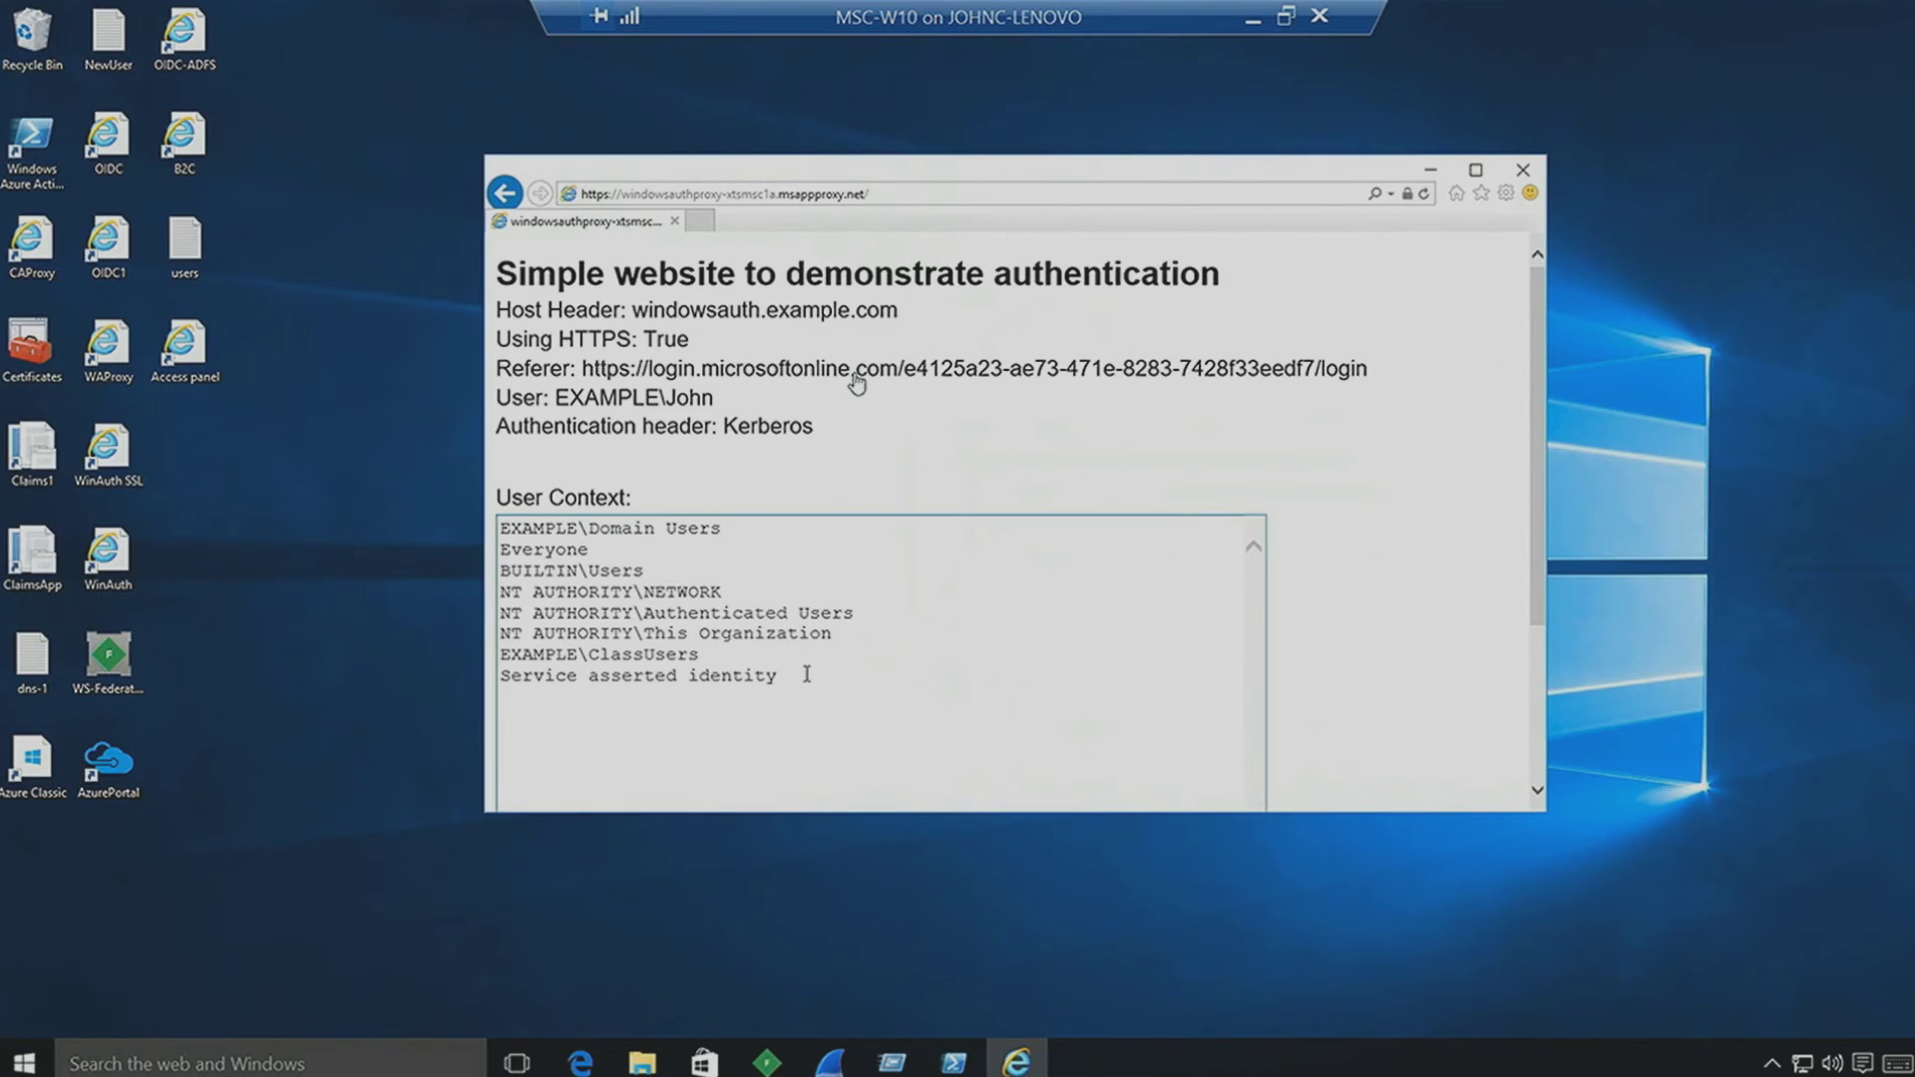
key(alt+Tab)
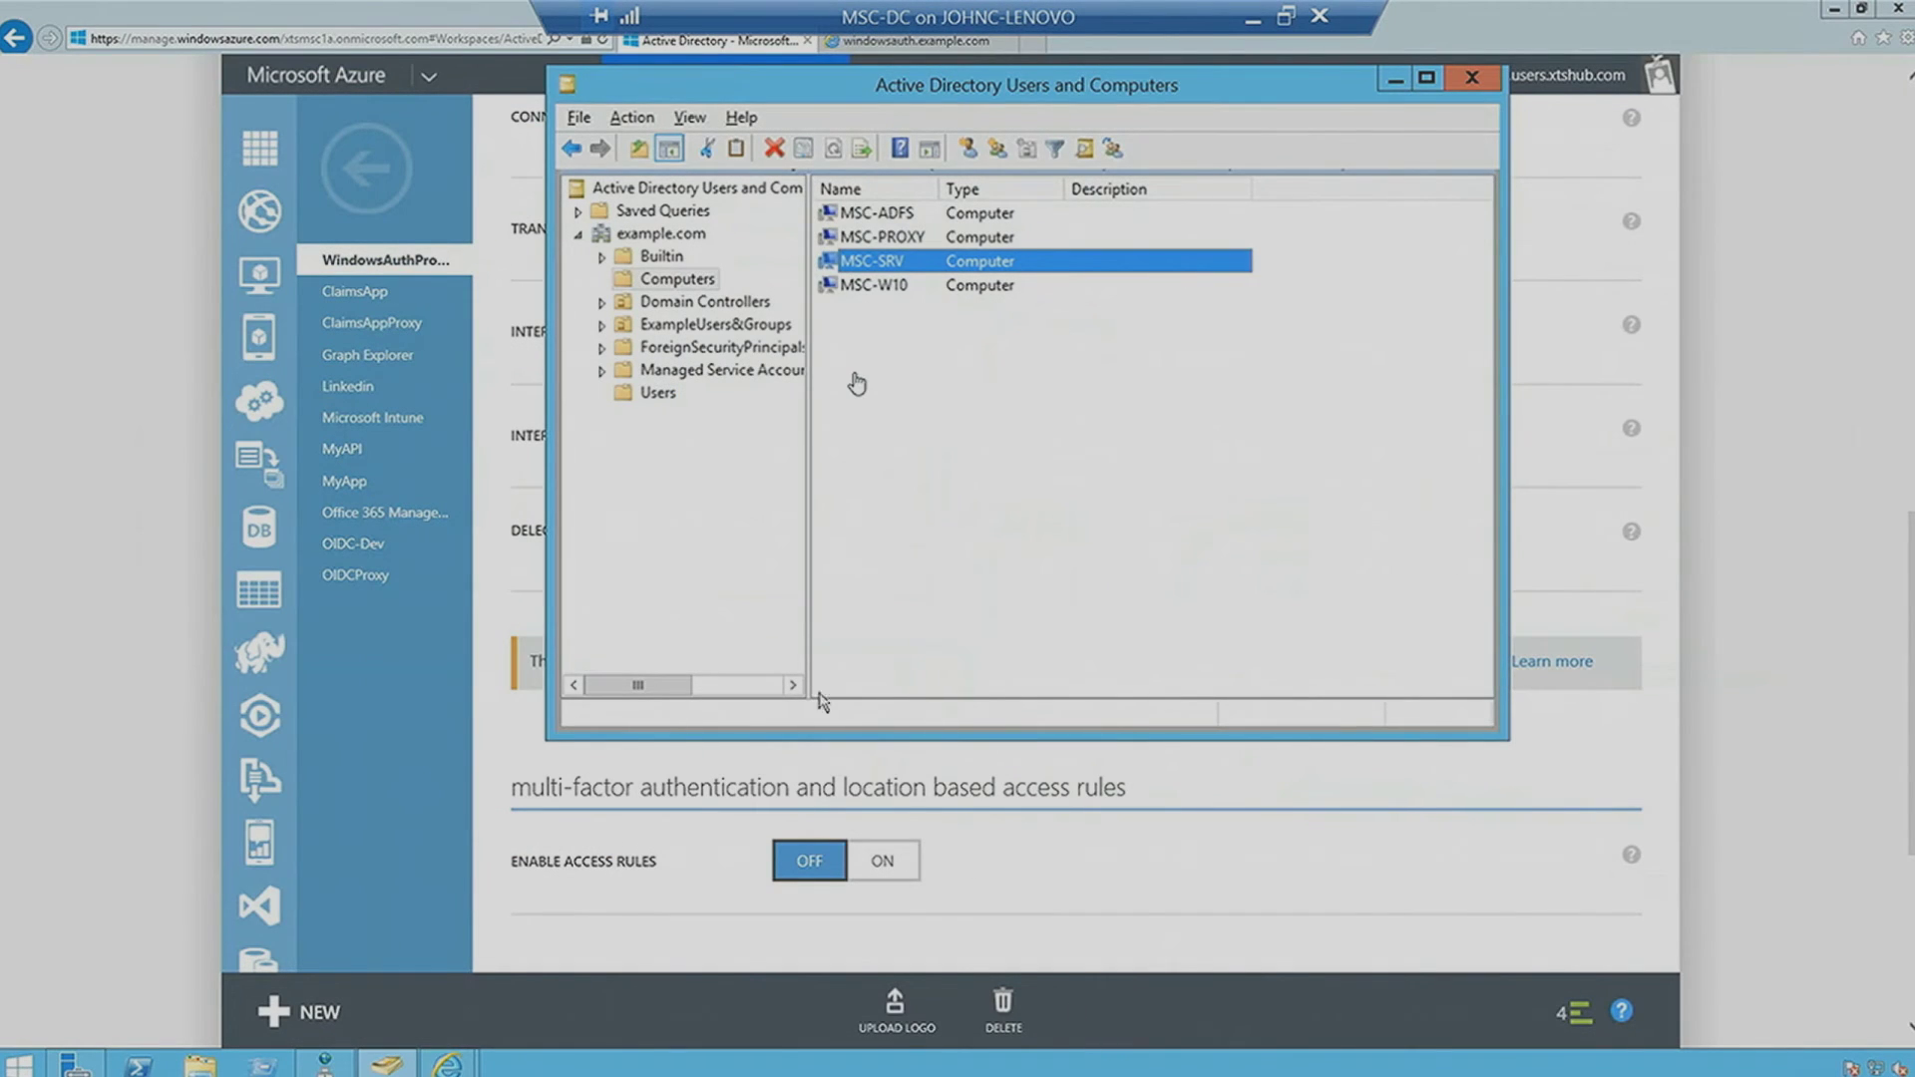
Step: View the directly opened windowsauth.example.com site, then the proxied page on MSC-W10 showing Kerberos
click(912, 42)
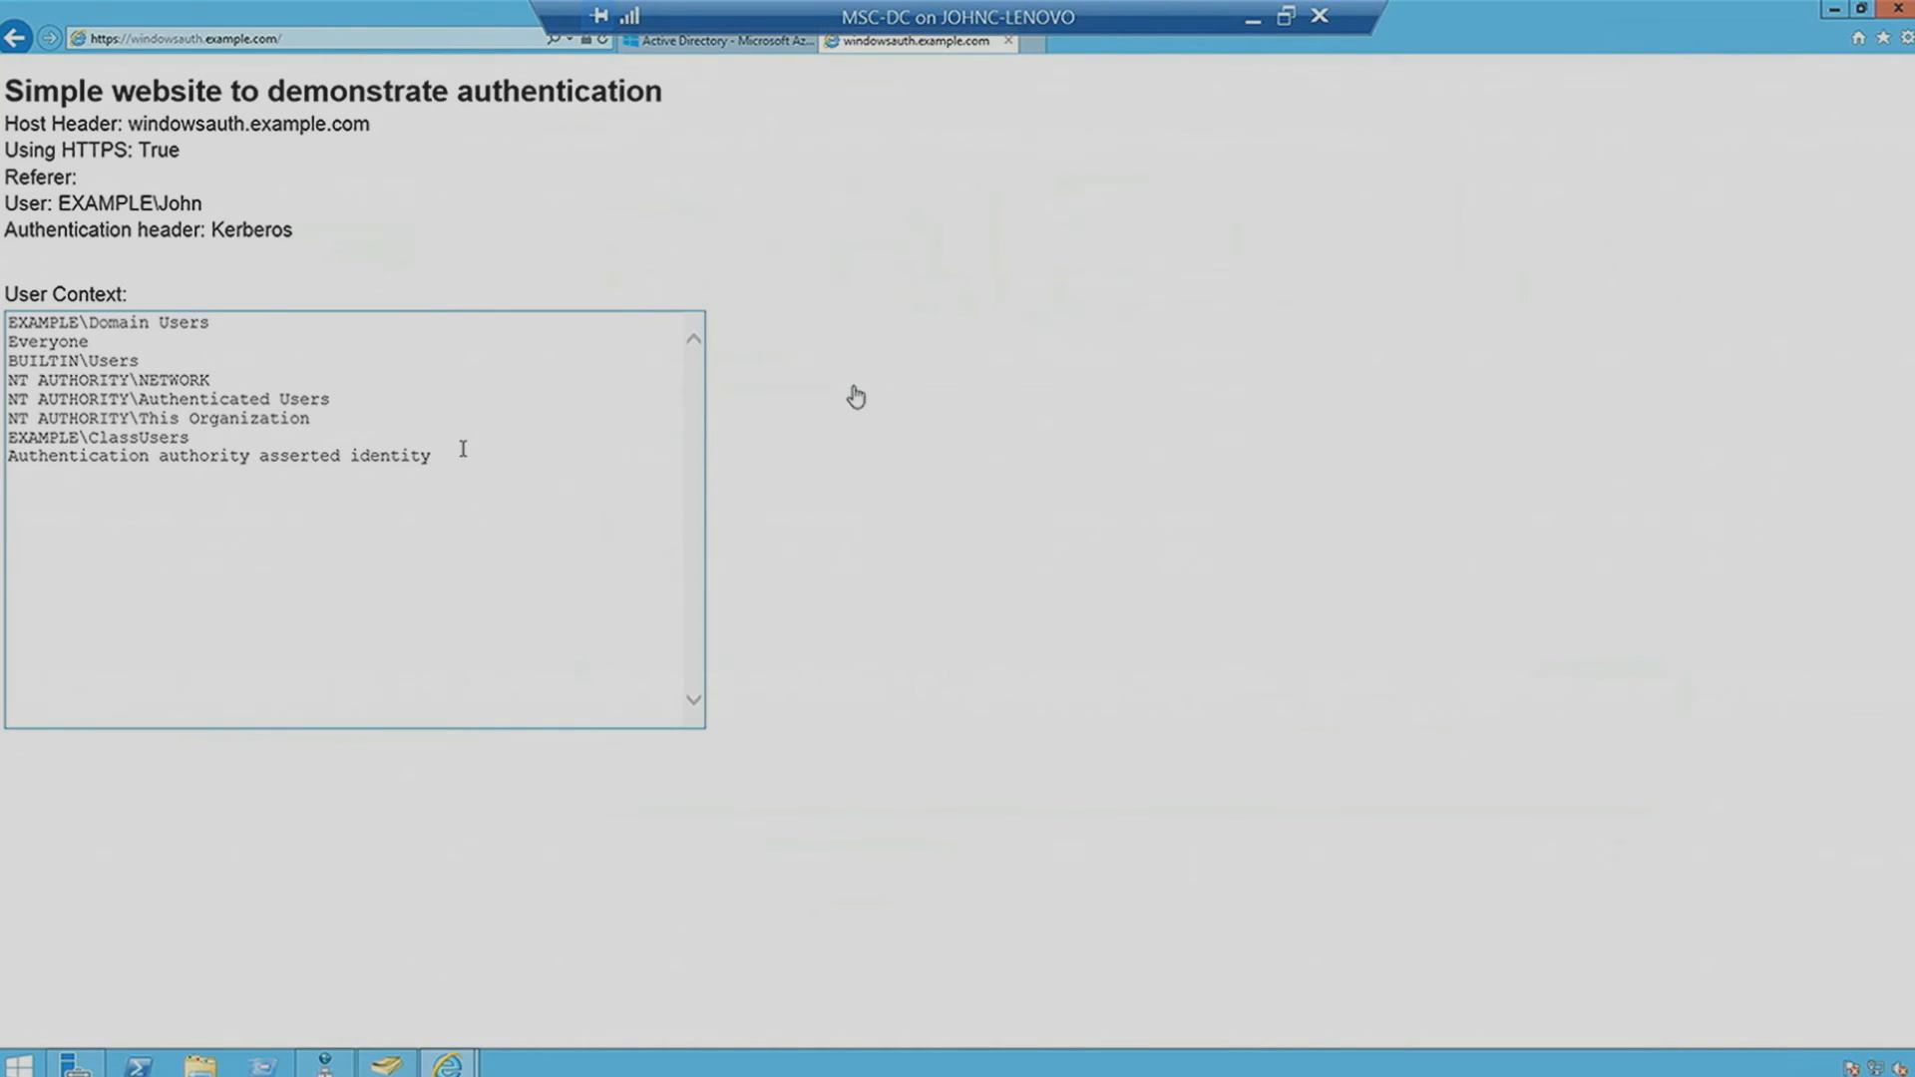
key(alt+Tab)
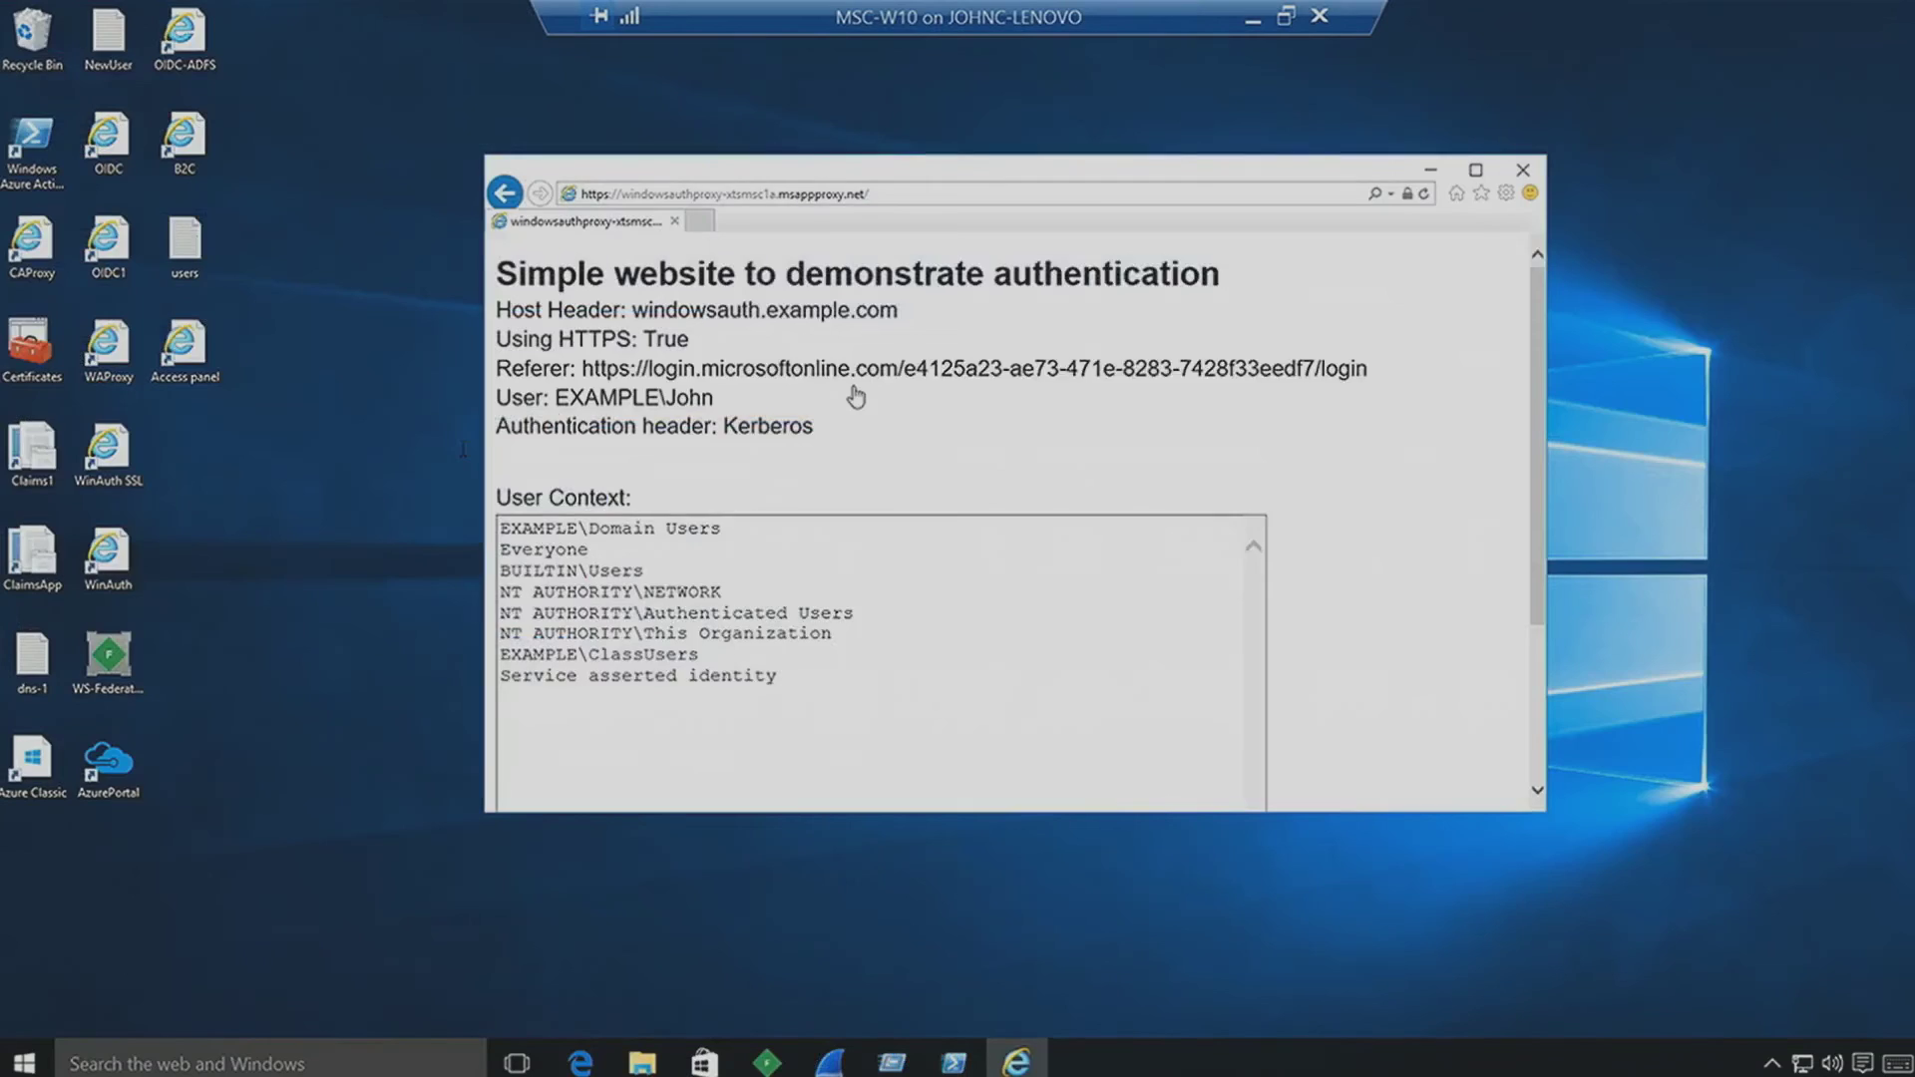
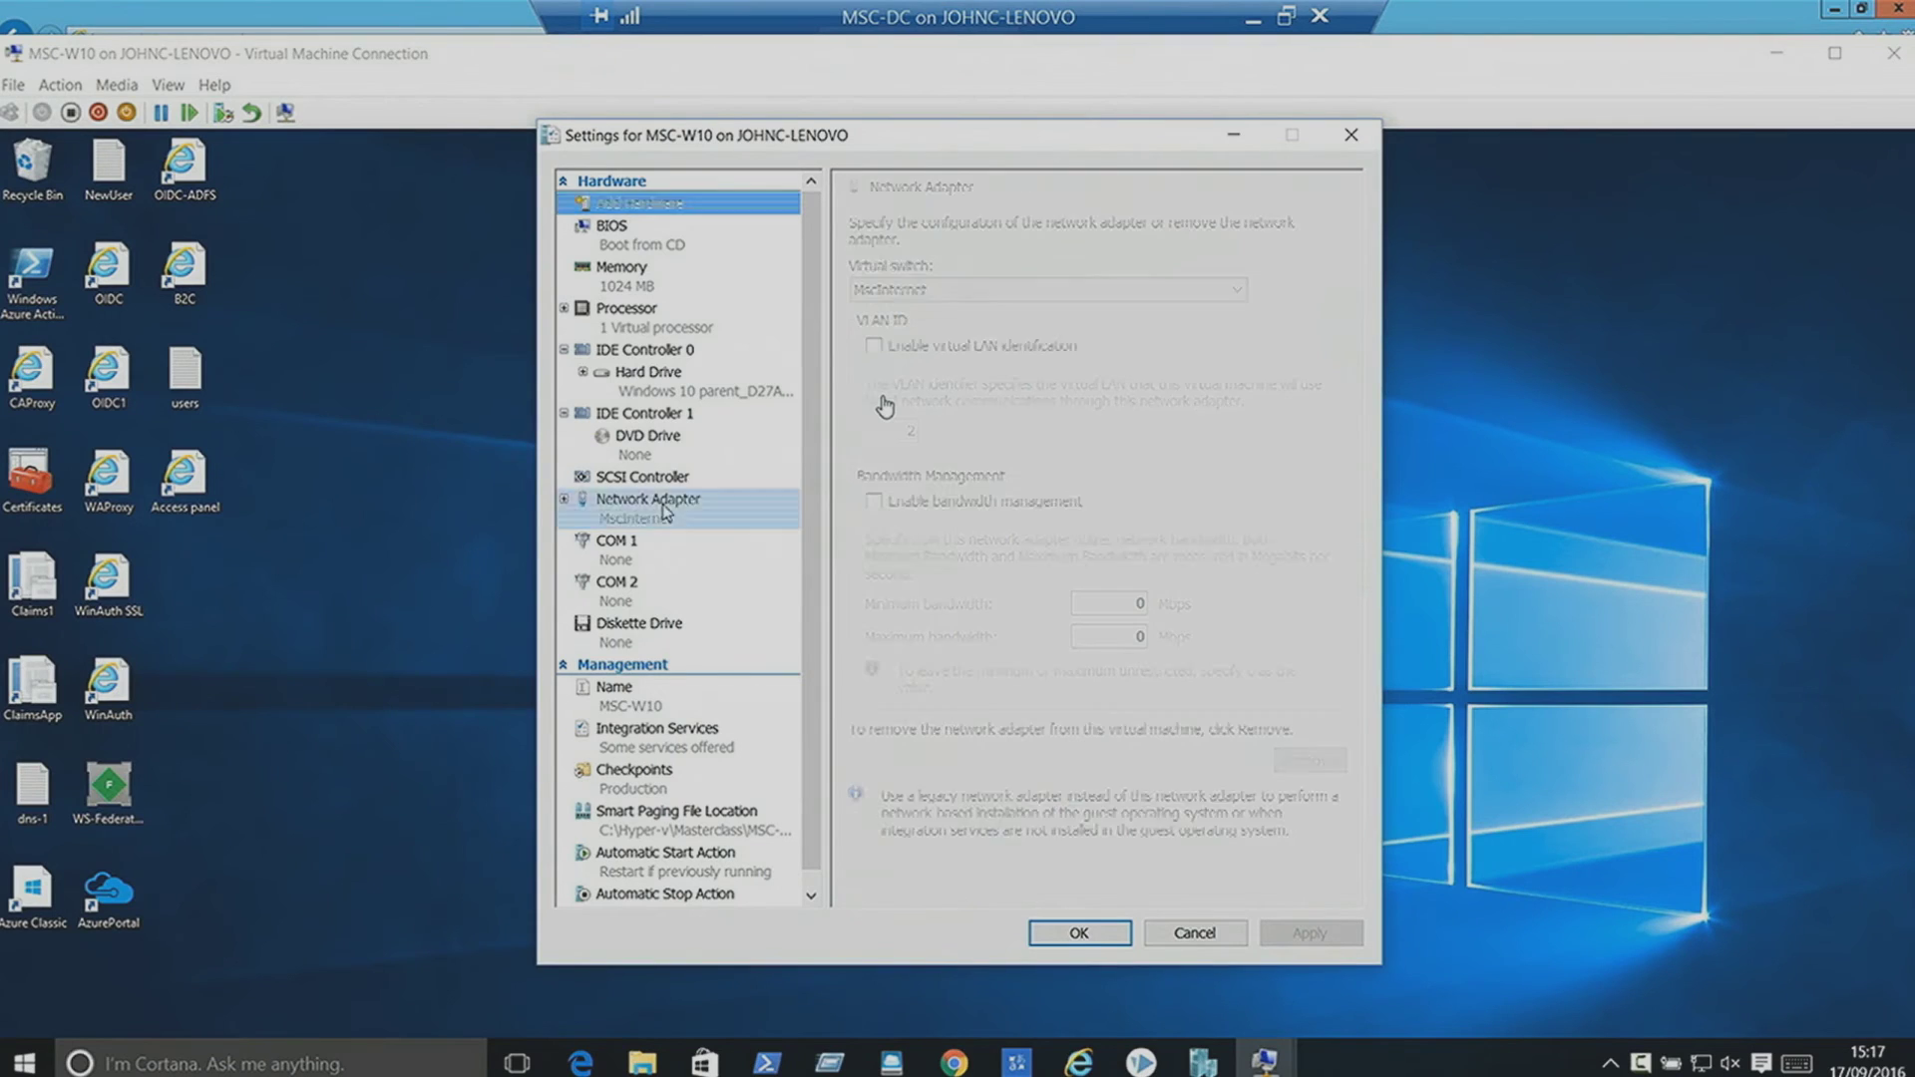
Step: Connect MSC-W10's network adapter to the MscLondon switch and maximize the VM window
click(1238, 292)
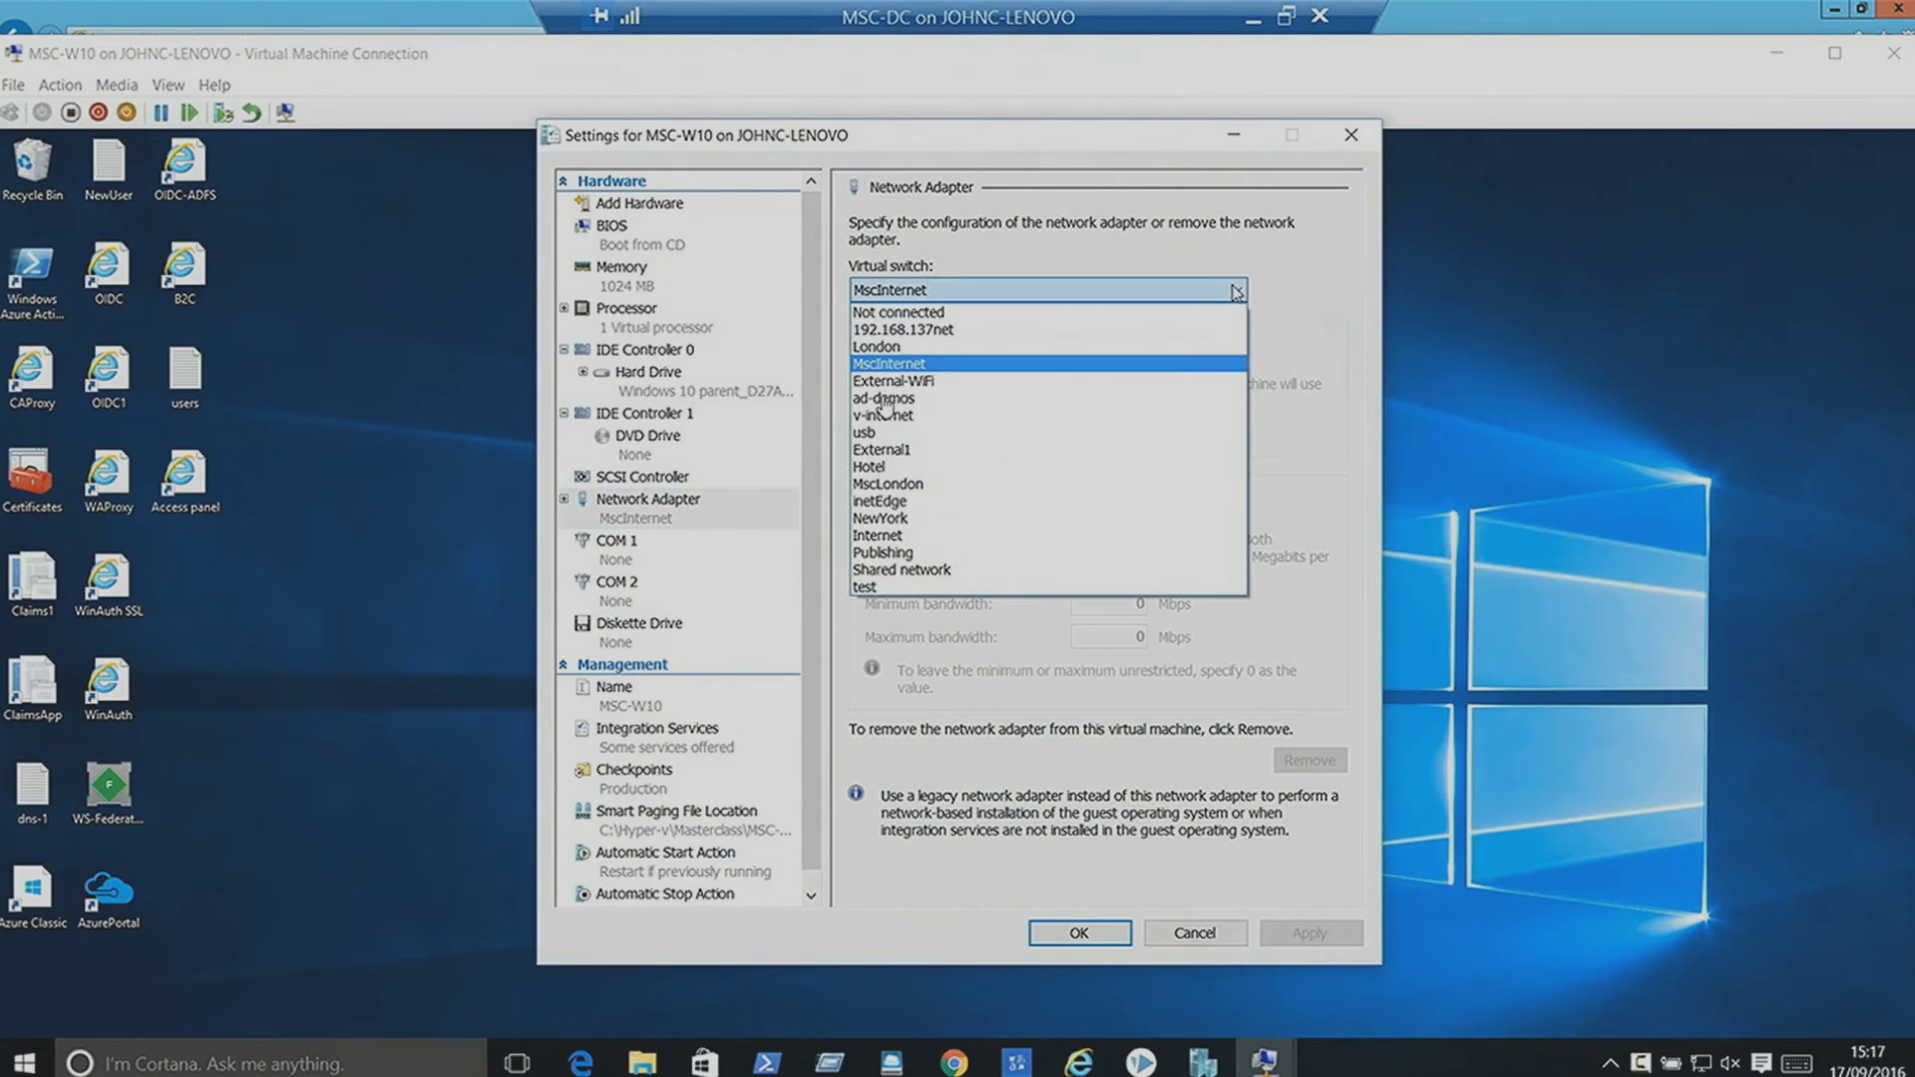
click(1005, 487)
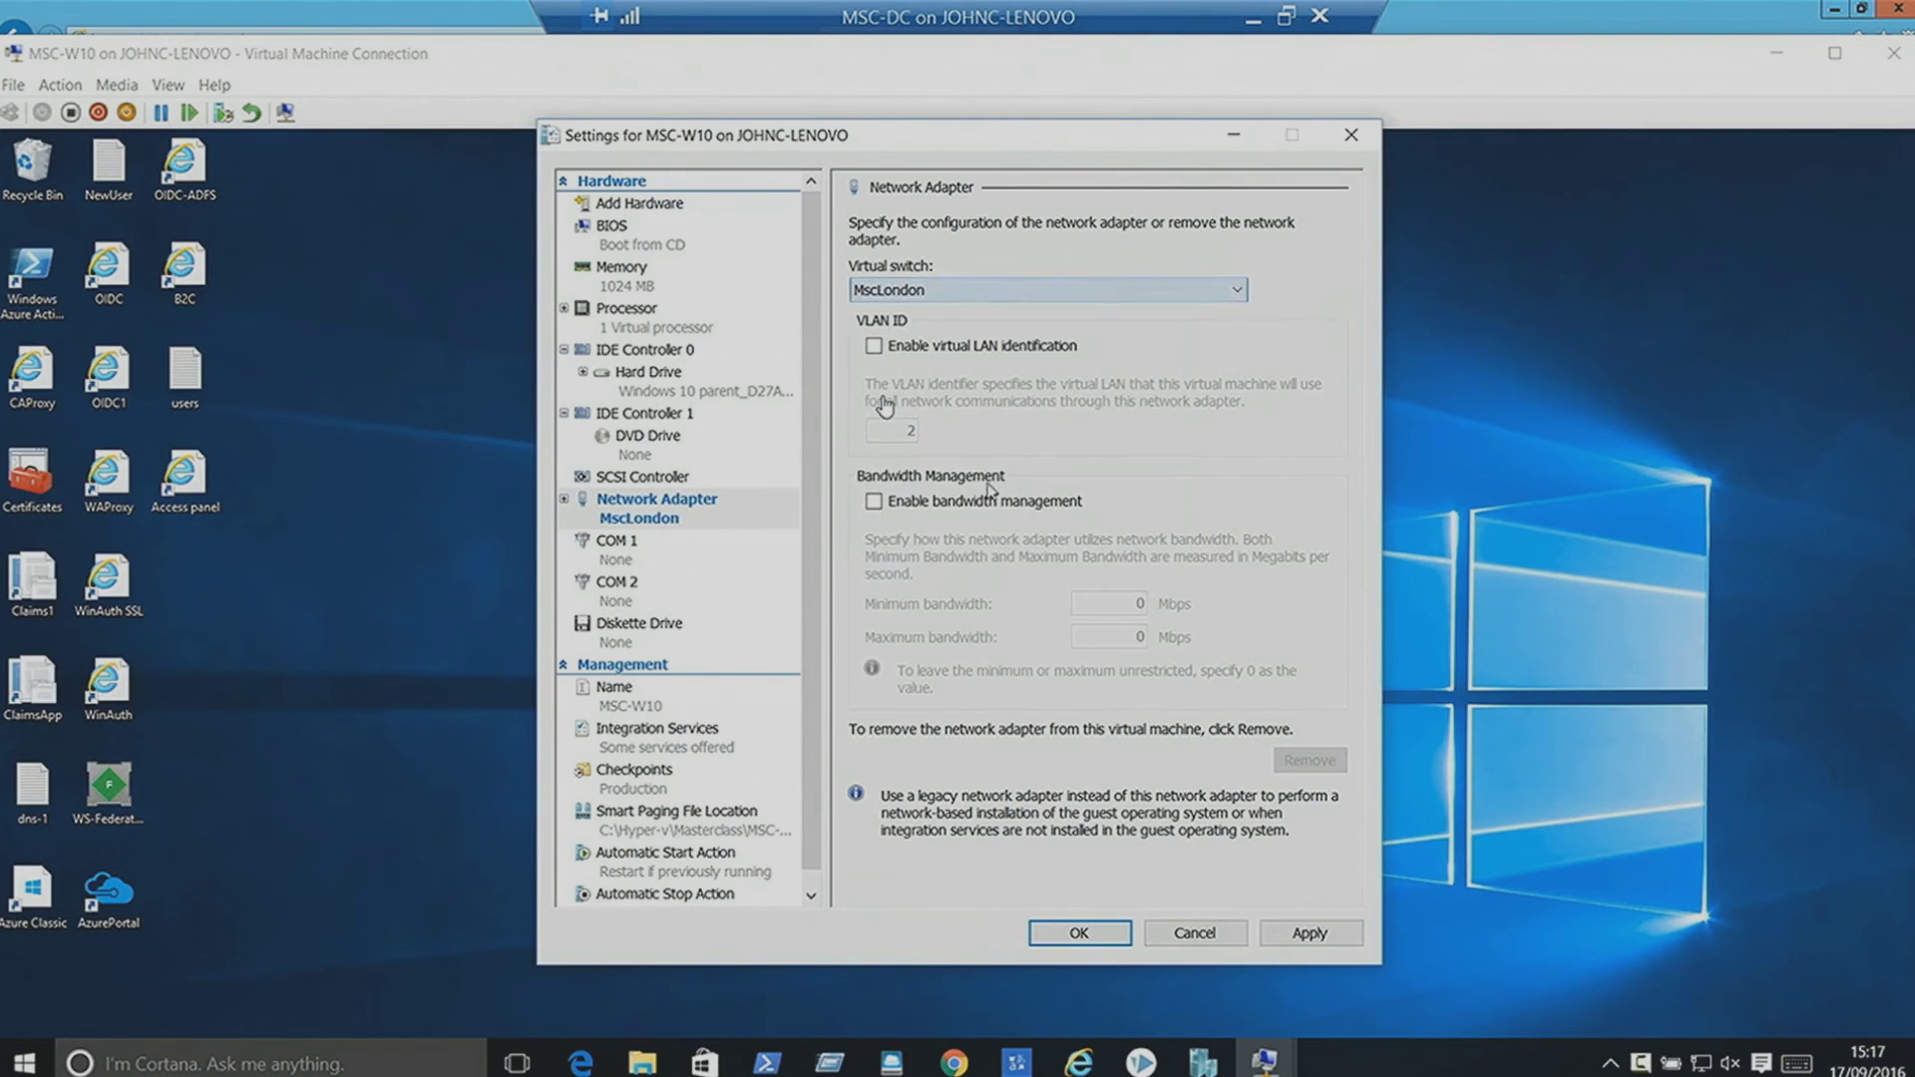
click(1094, 937)
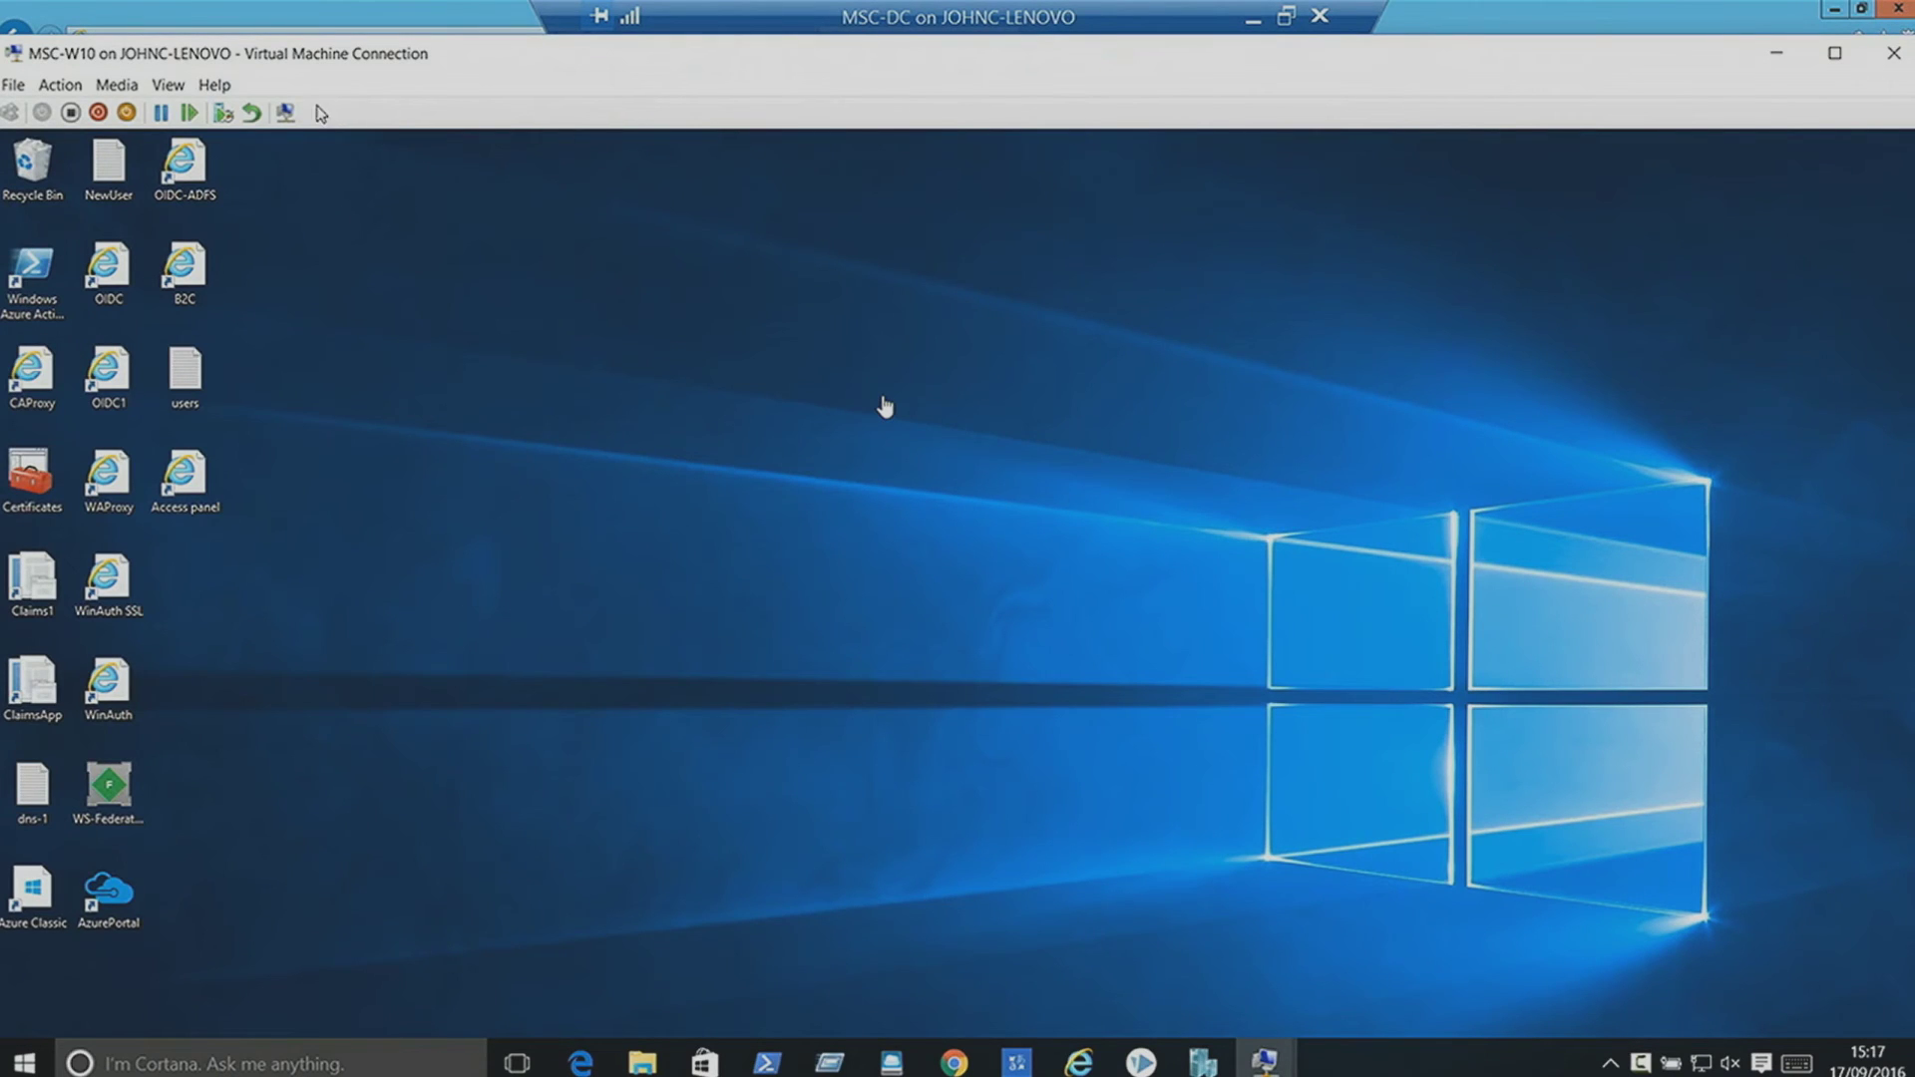
click(1845, 60)
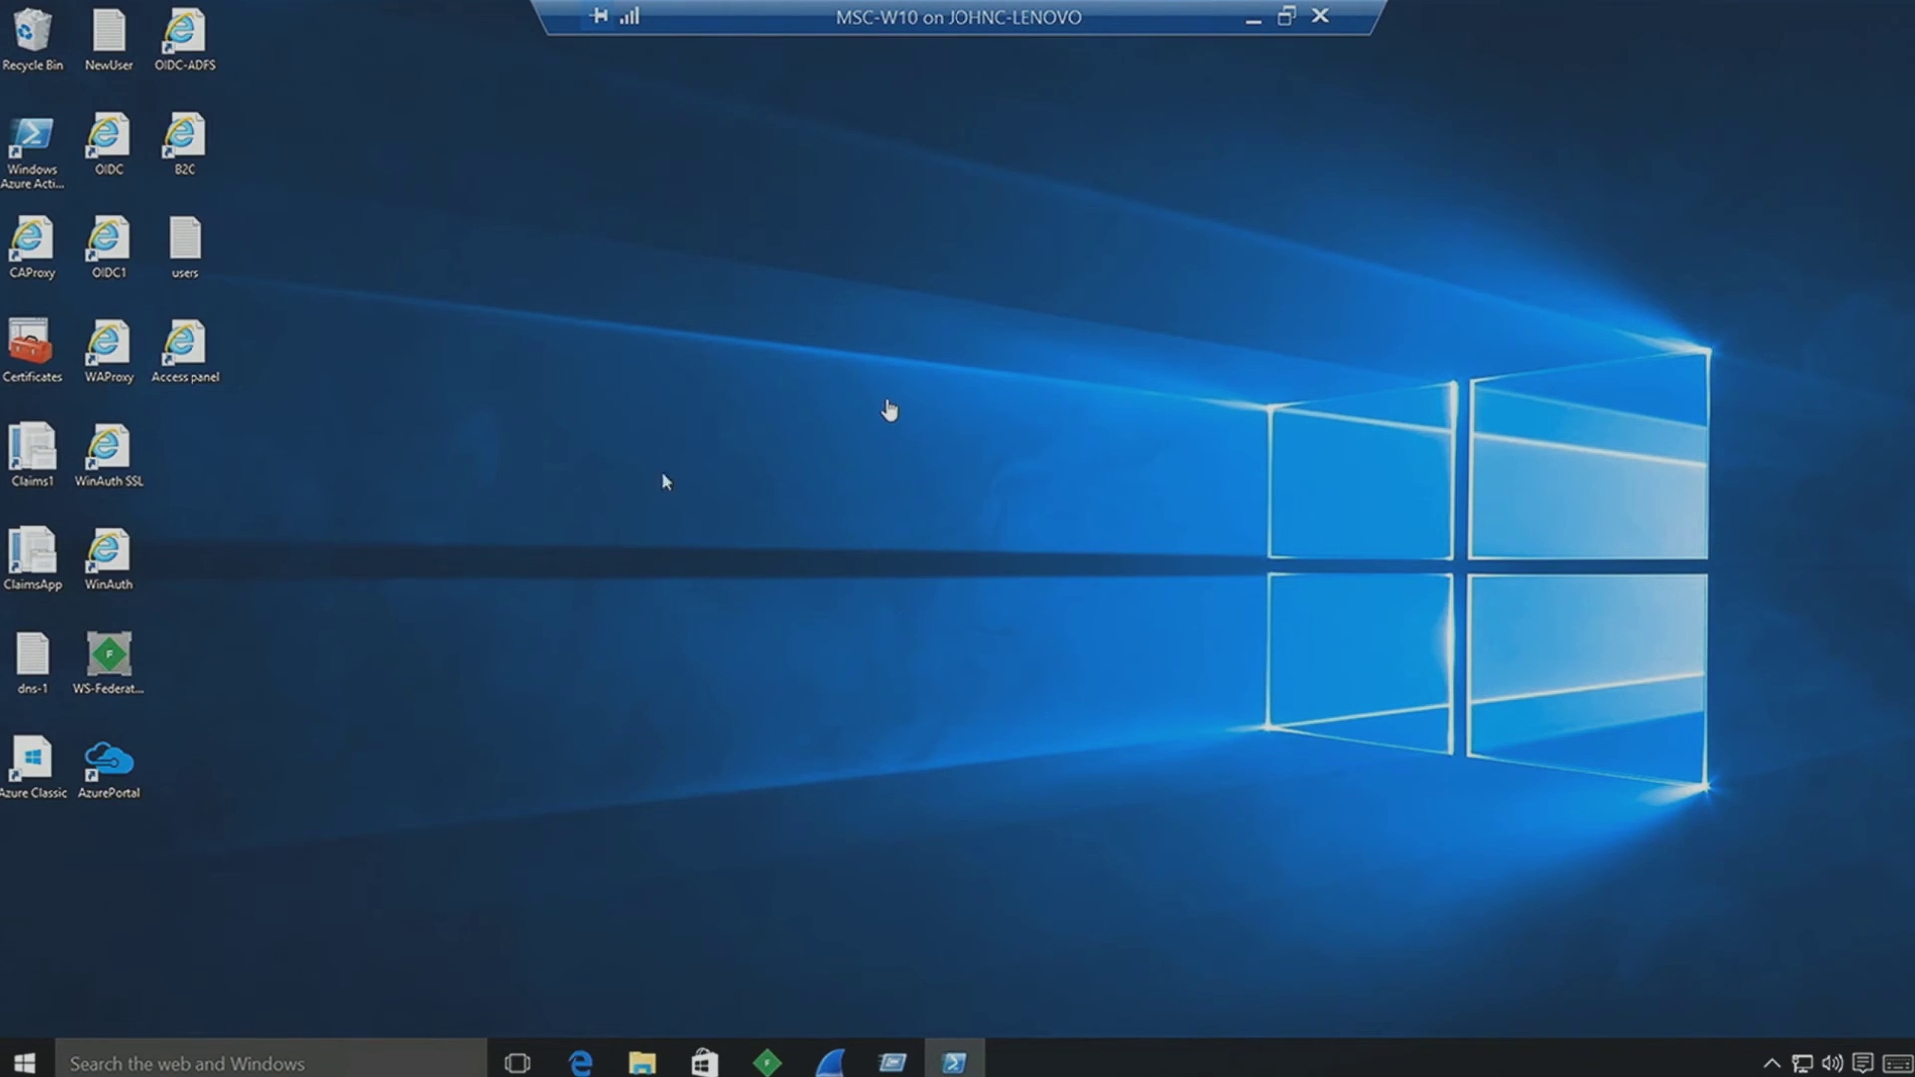
Step: Open the OIDC-ADFS demo site and start the hybrid-flow sign-in
double_click(182, 35)
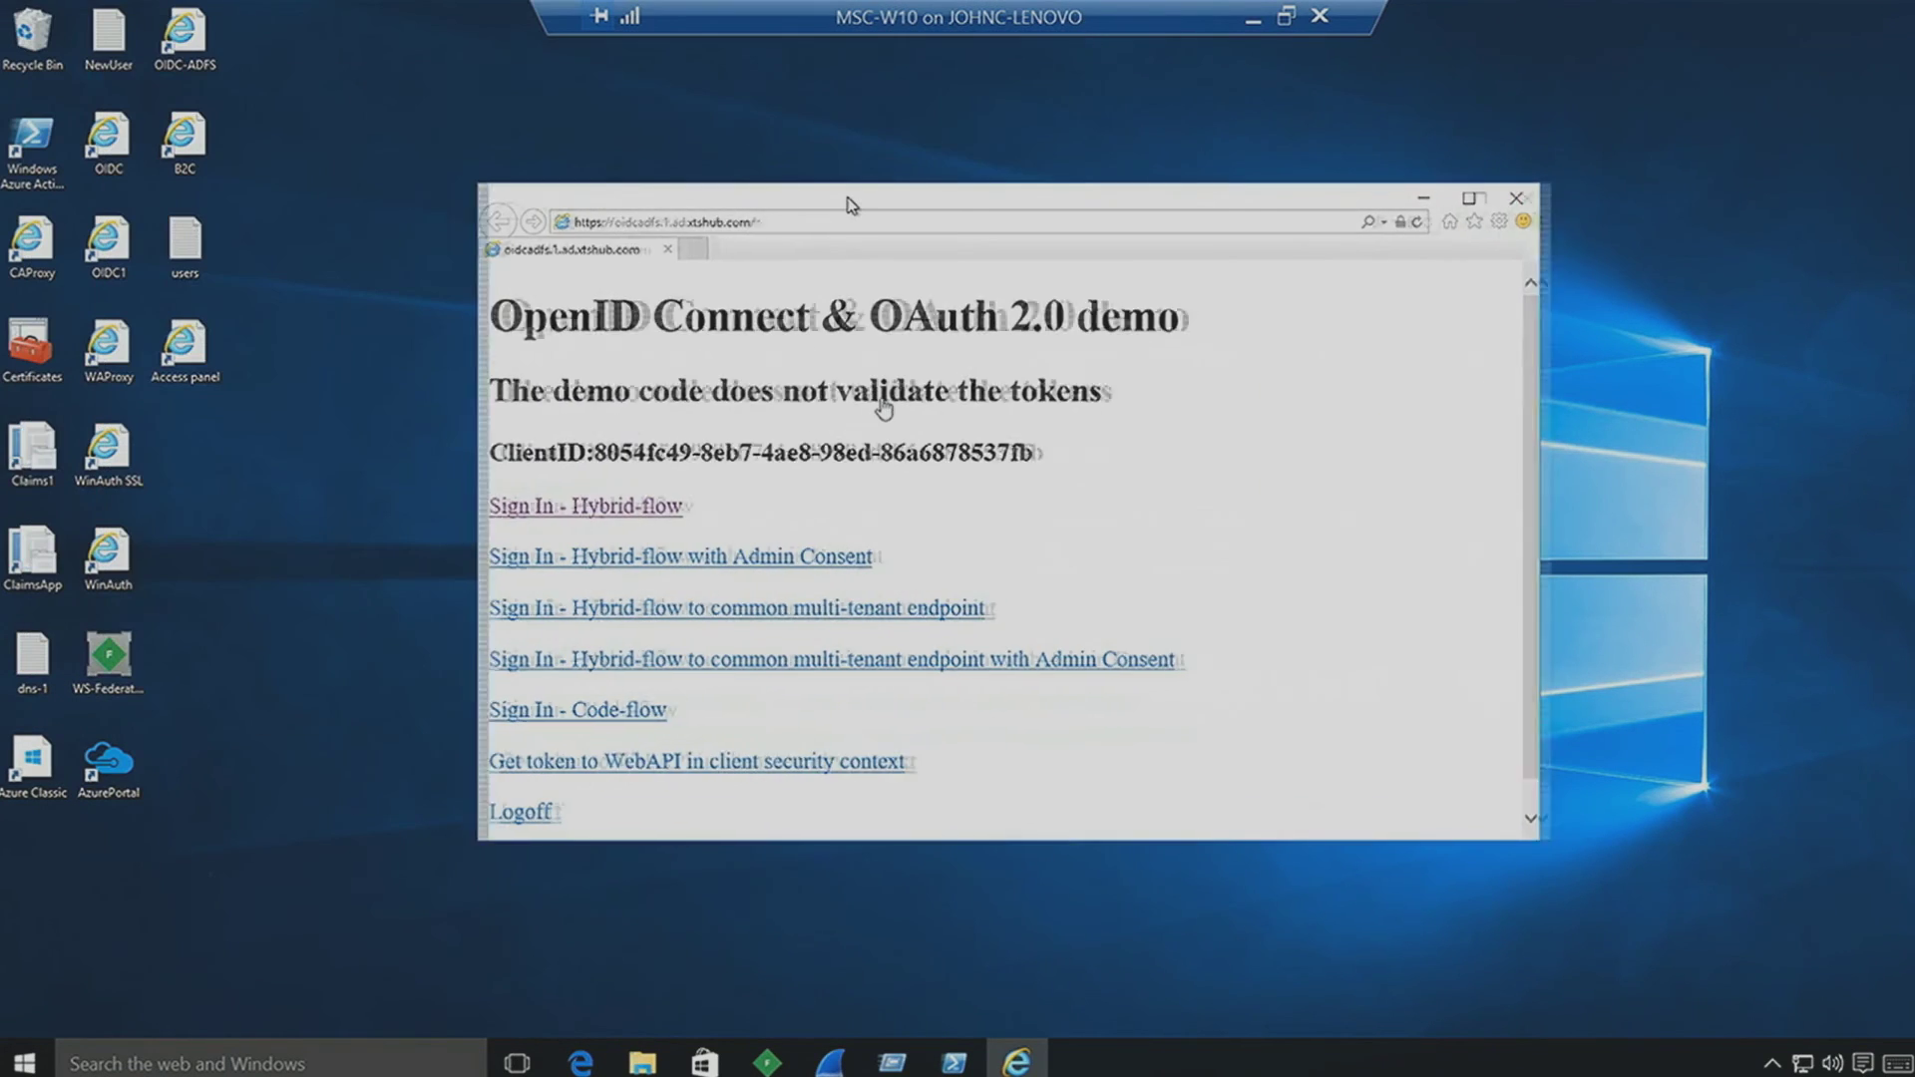
drag(371, 24, 849, 205)
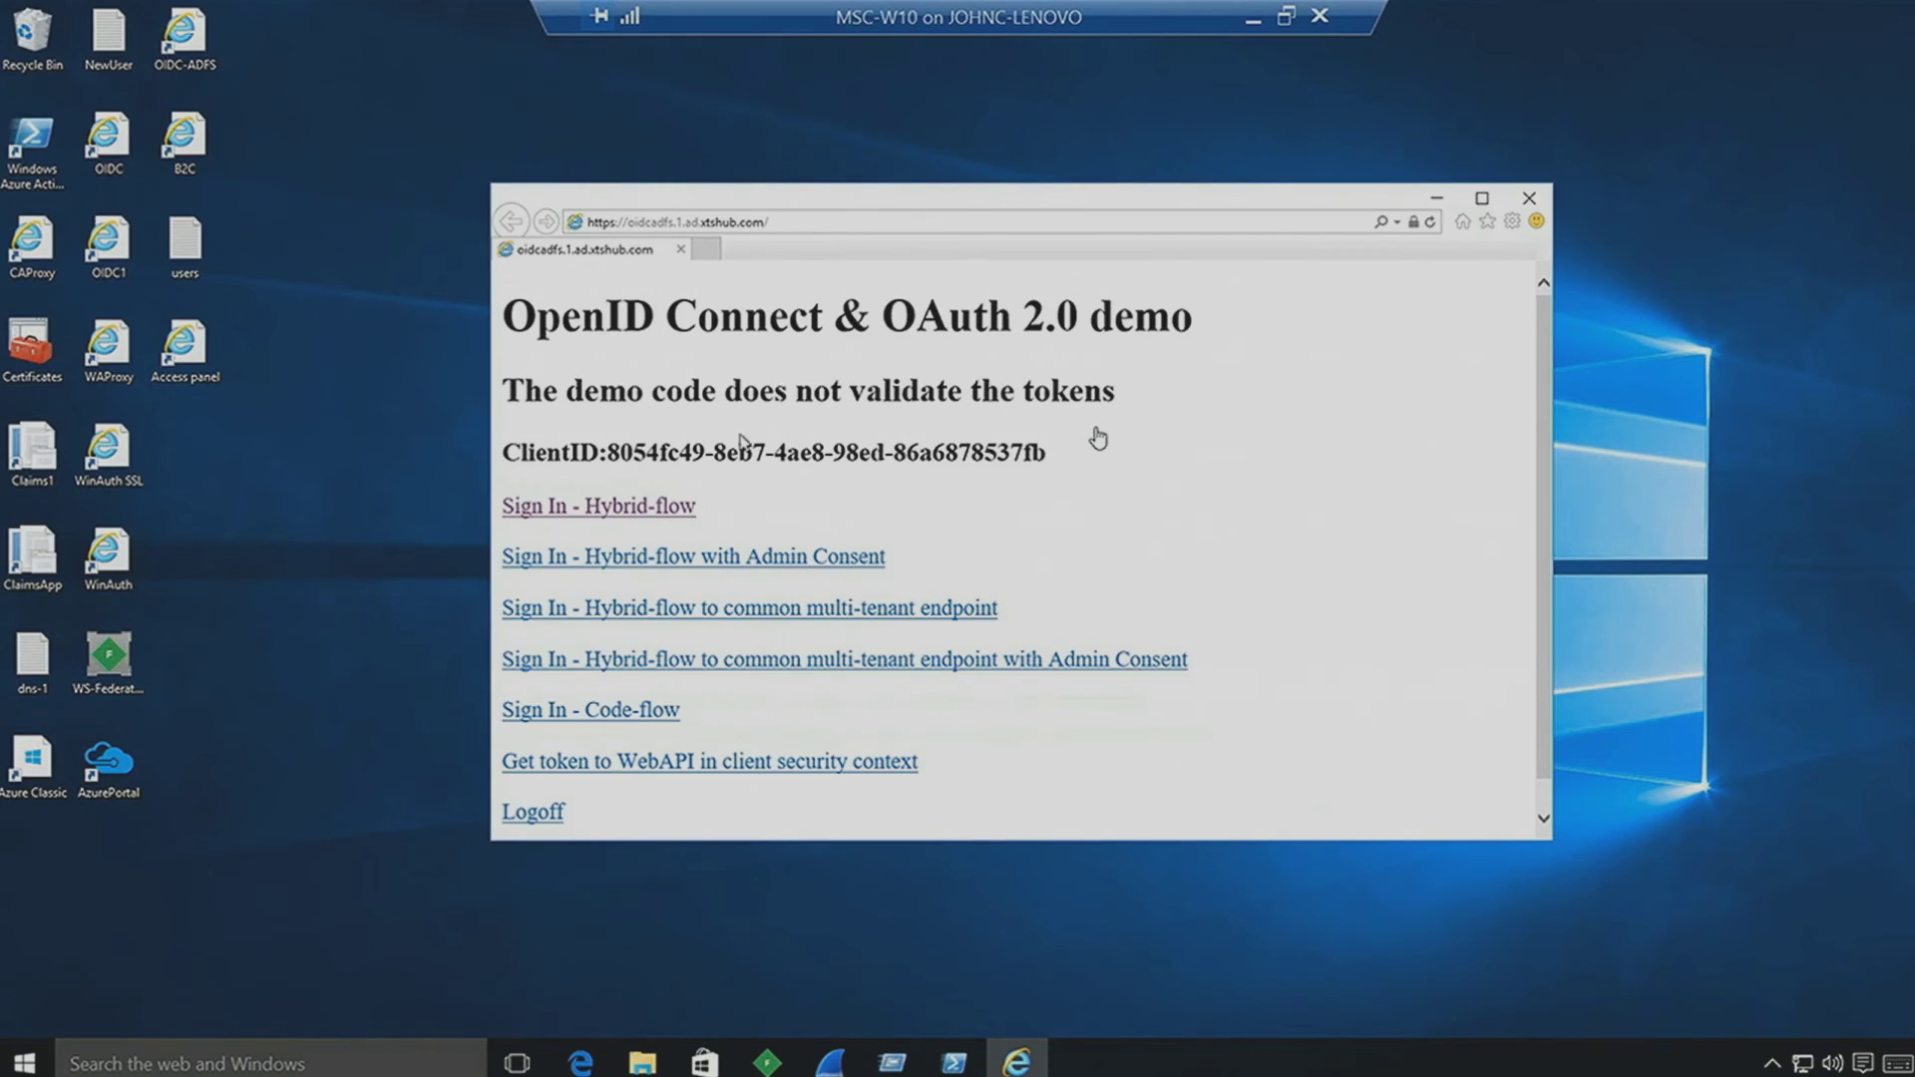
click(675, 510)
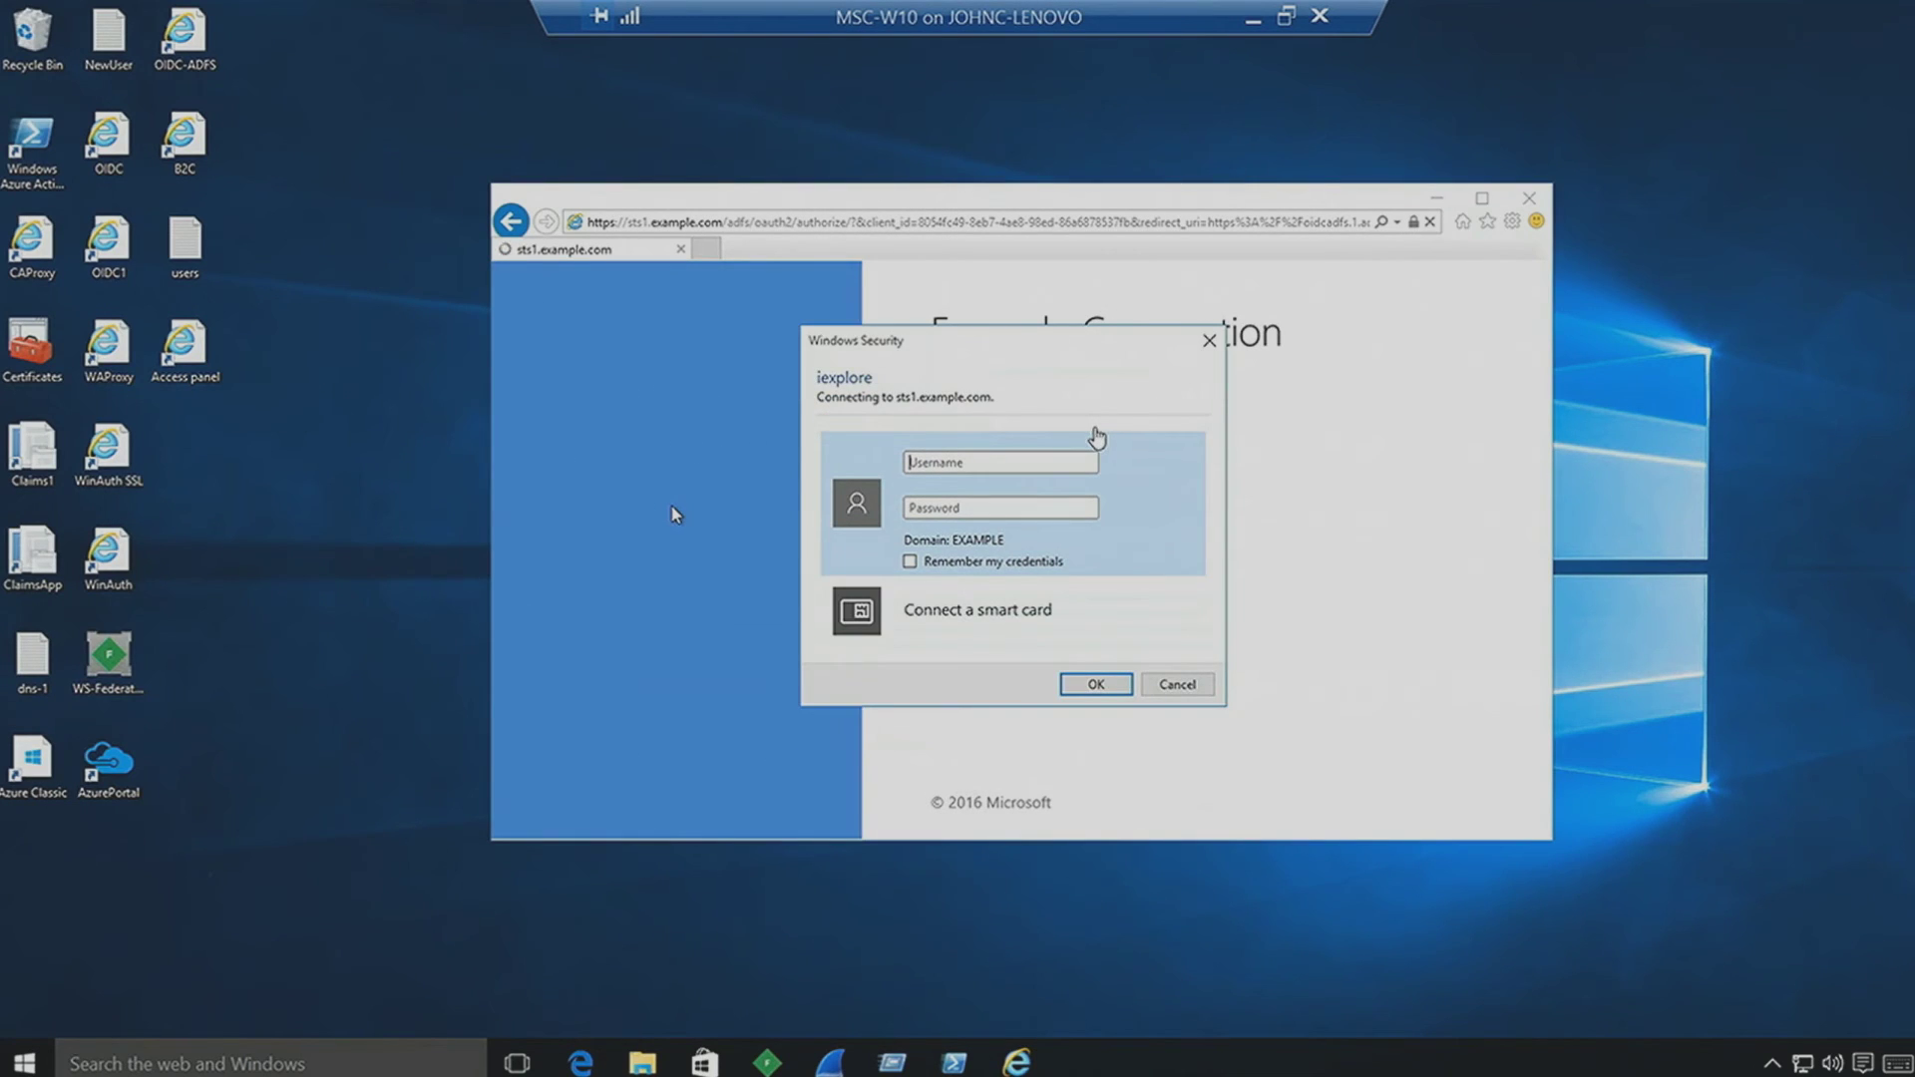
Step: Sign in with the domain account and password, review the decoded tokens, then close the browser
text(example\john)
key(Tab)
text(*********)
key(Return)
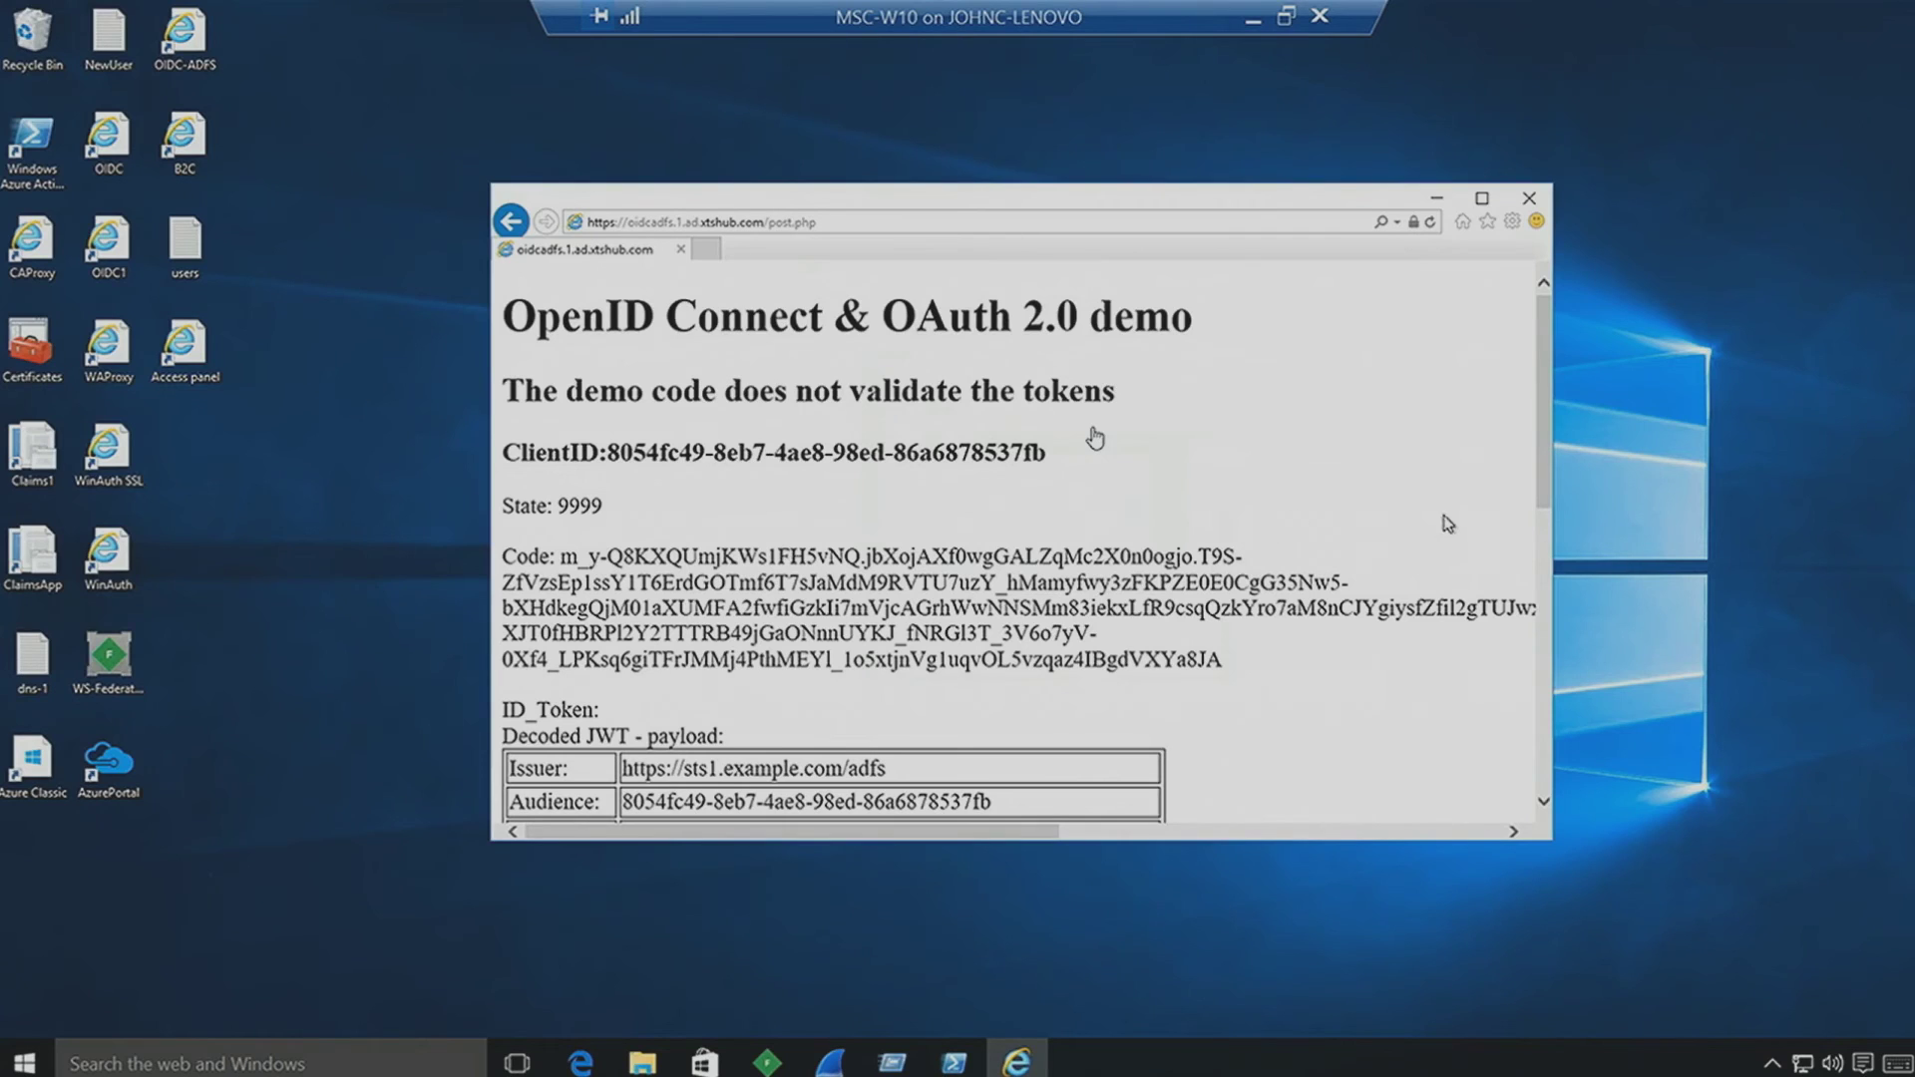
scroll(1544, 516, down, 5)
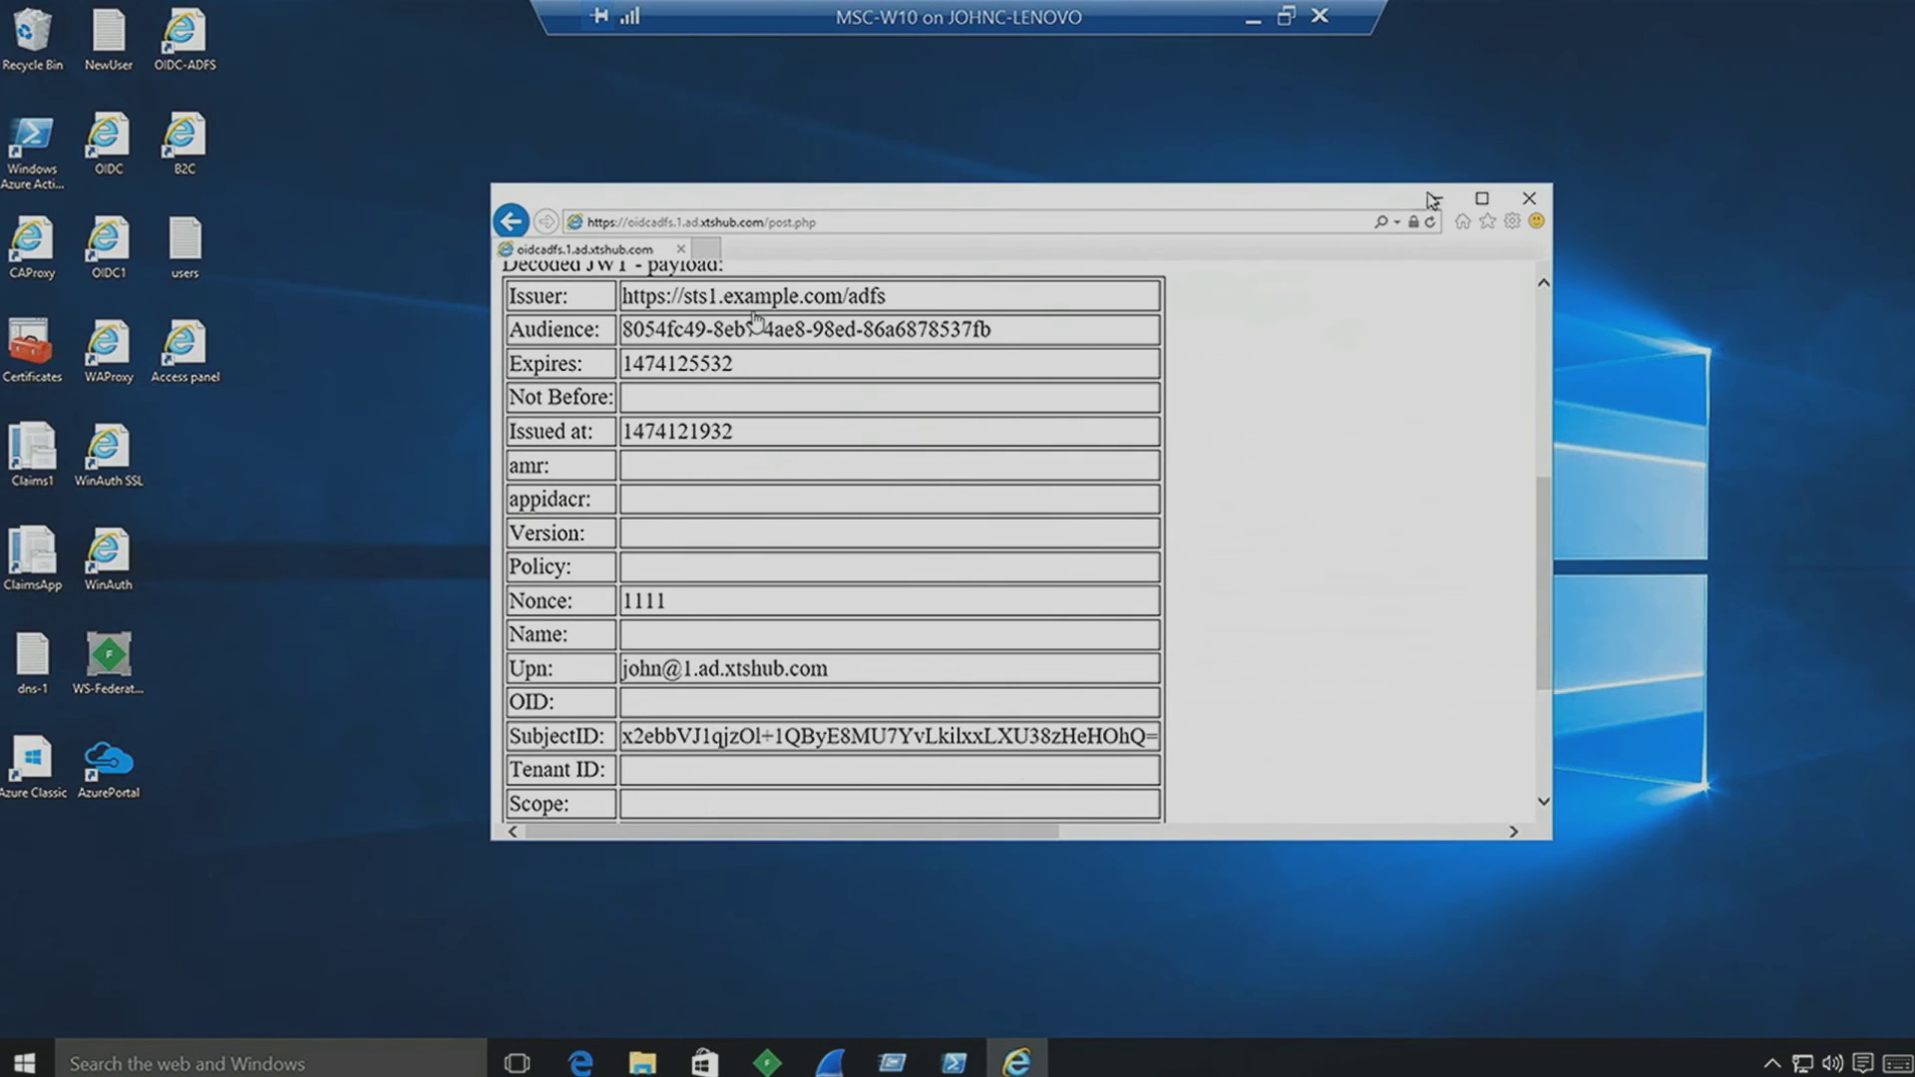
click(1529, 201)
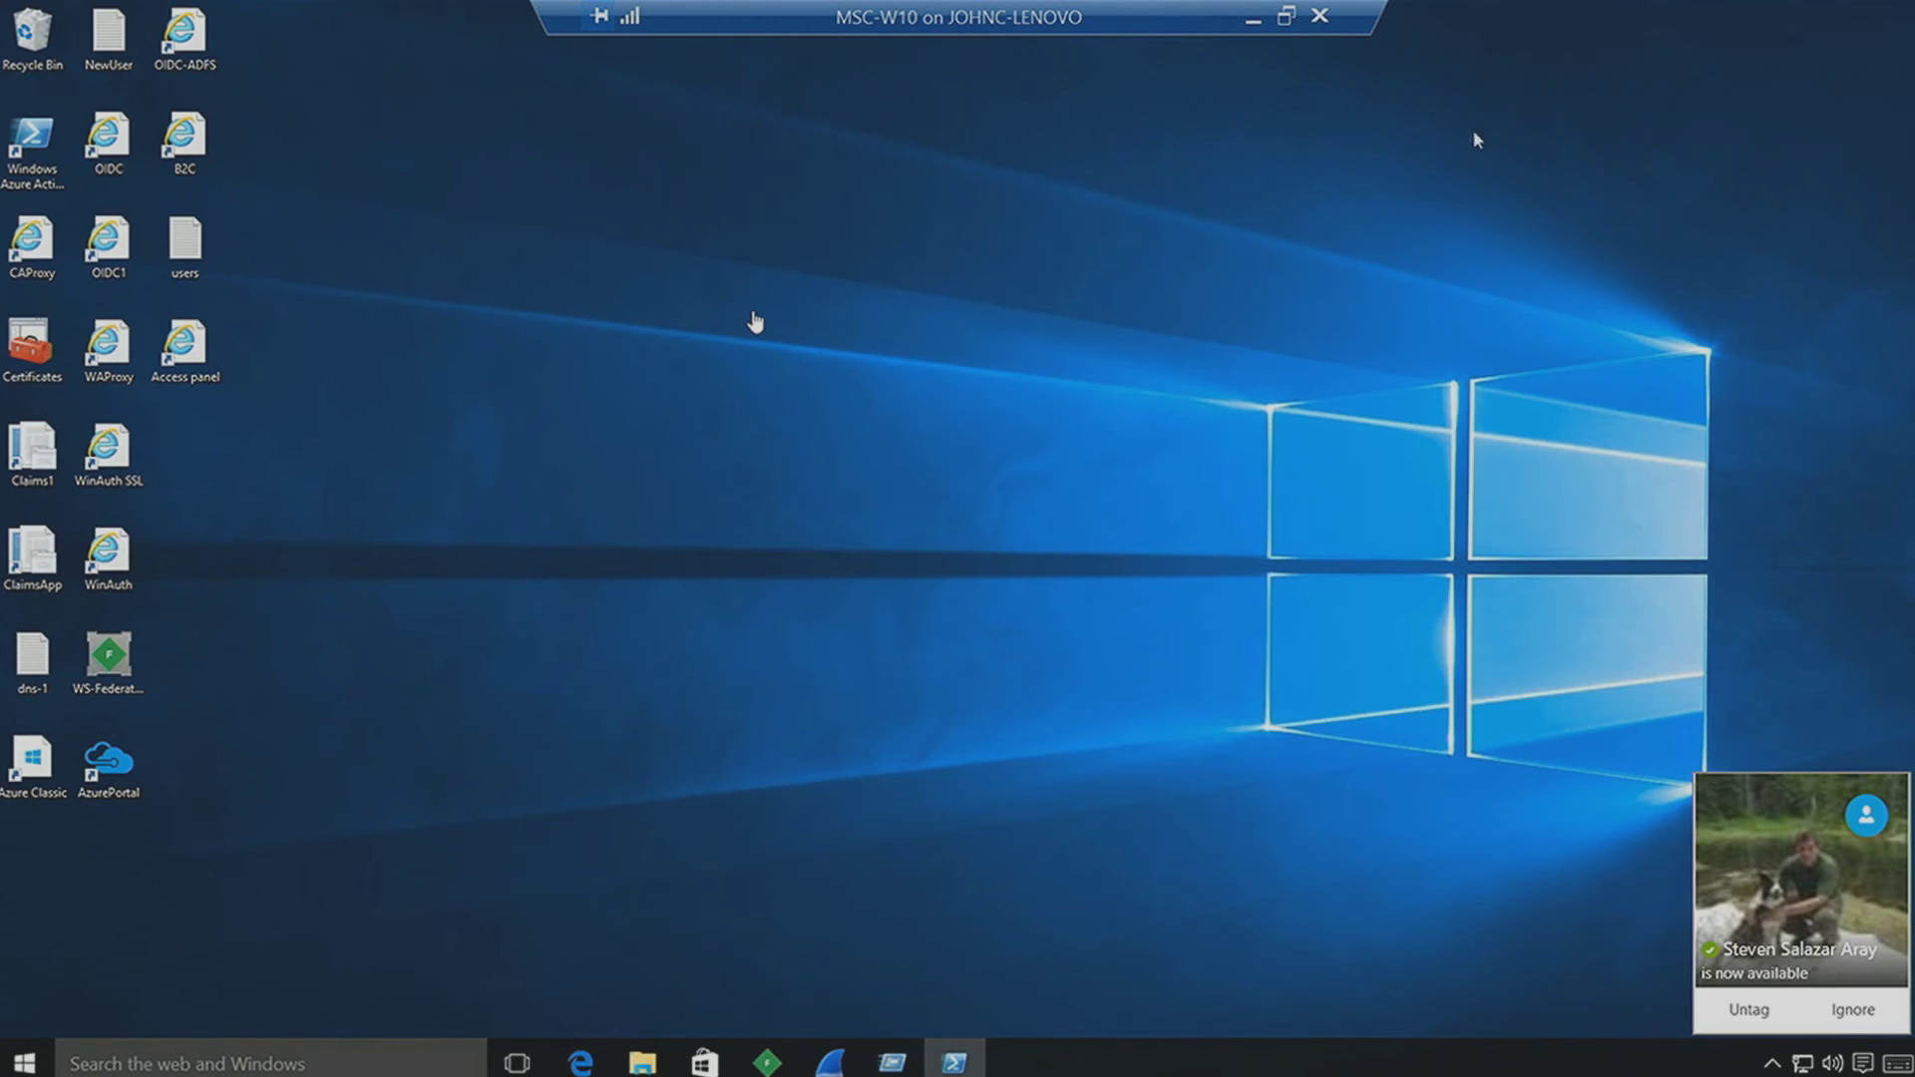
Step: Move MSC-W10's network adapter to the MscInternet switch and maximize the VM again
click(1285, 16)
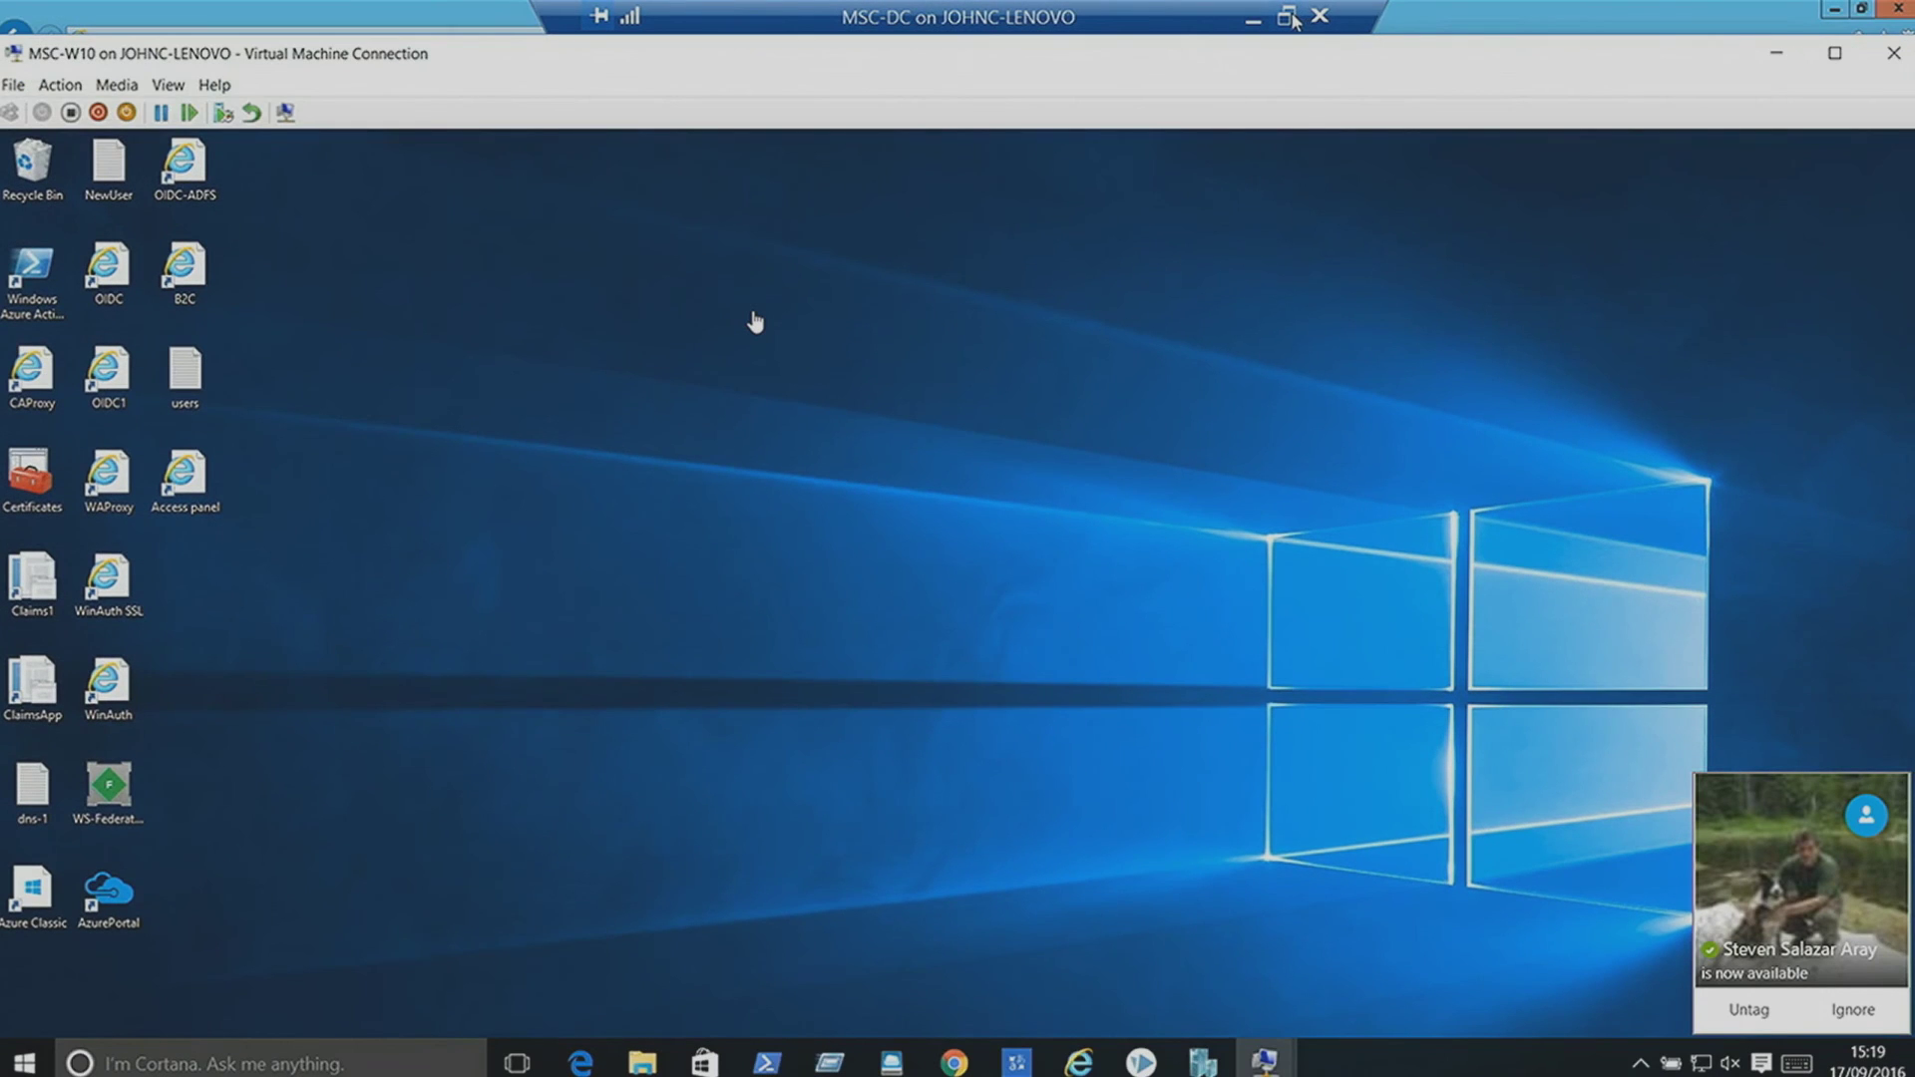
click(13, 85)
click(30, 111)
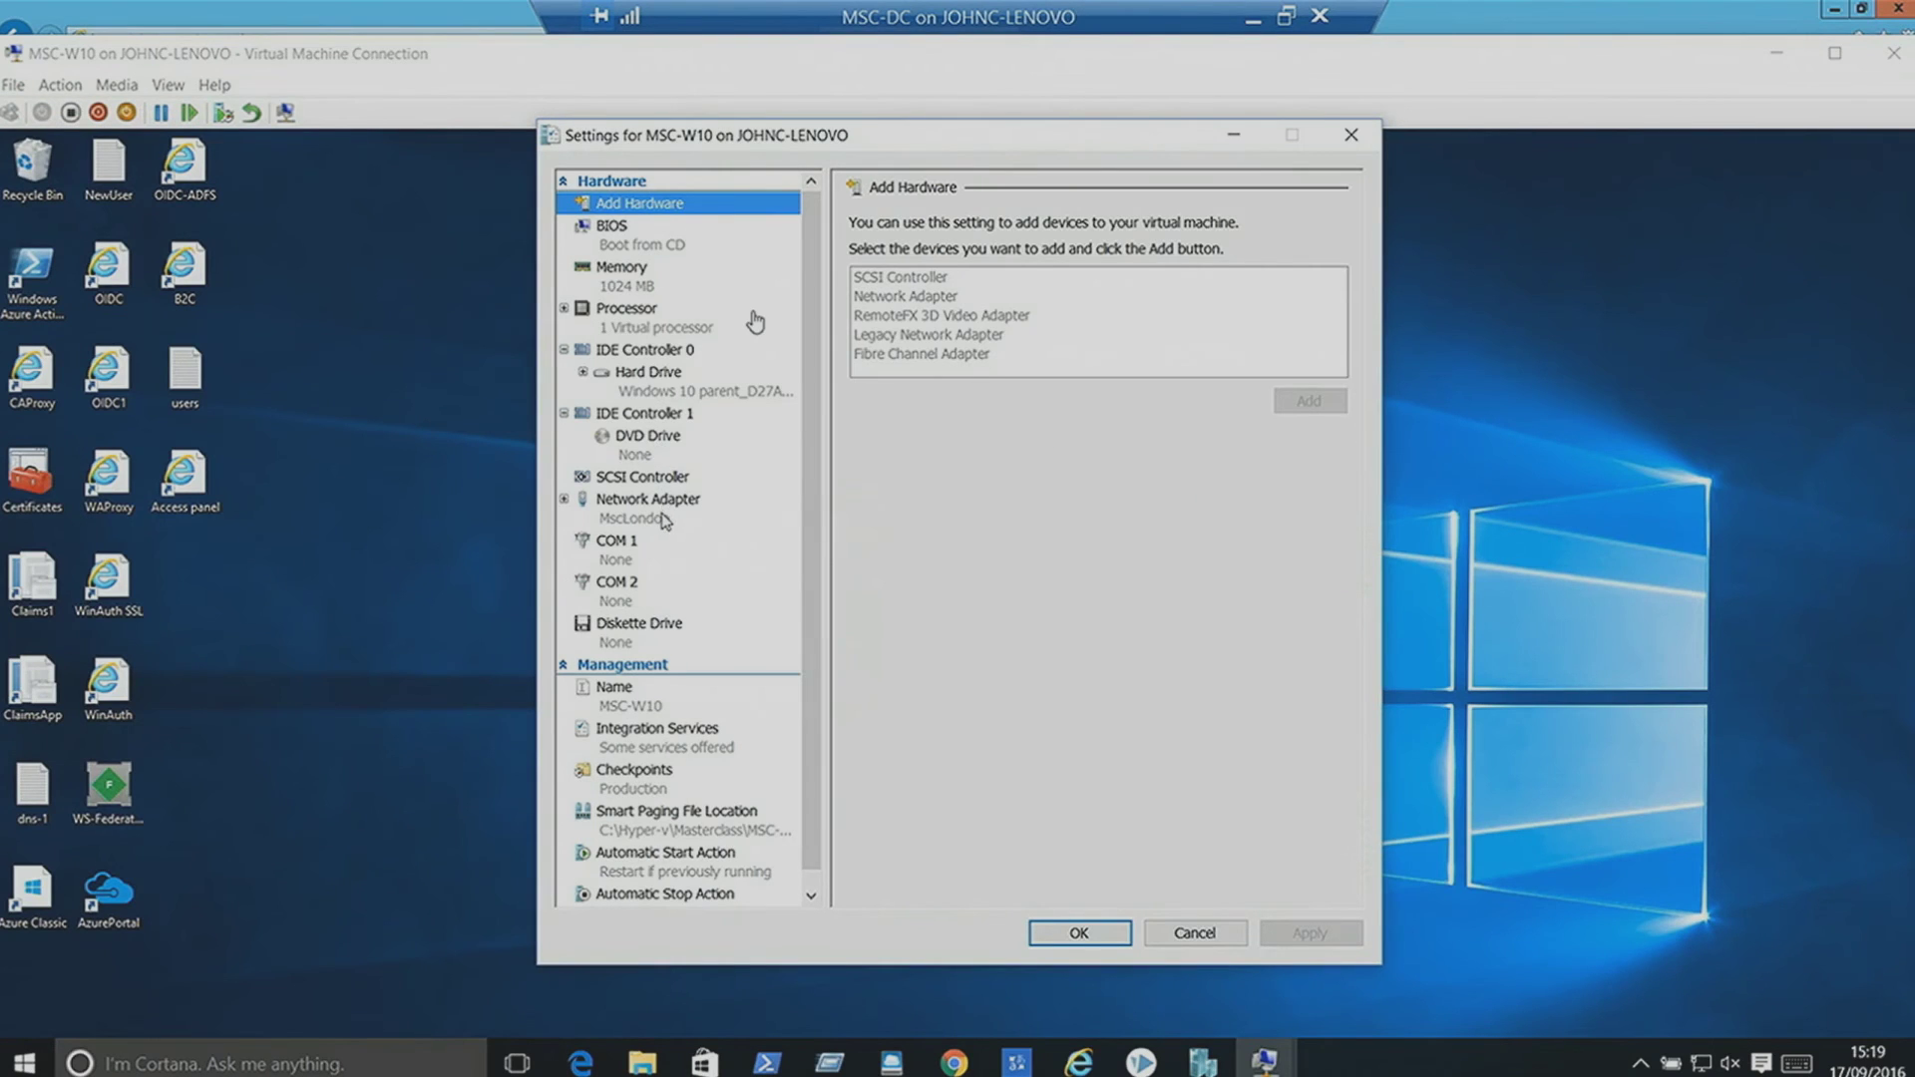
click(665, 514)
click(1235, 289)
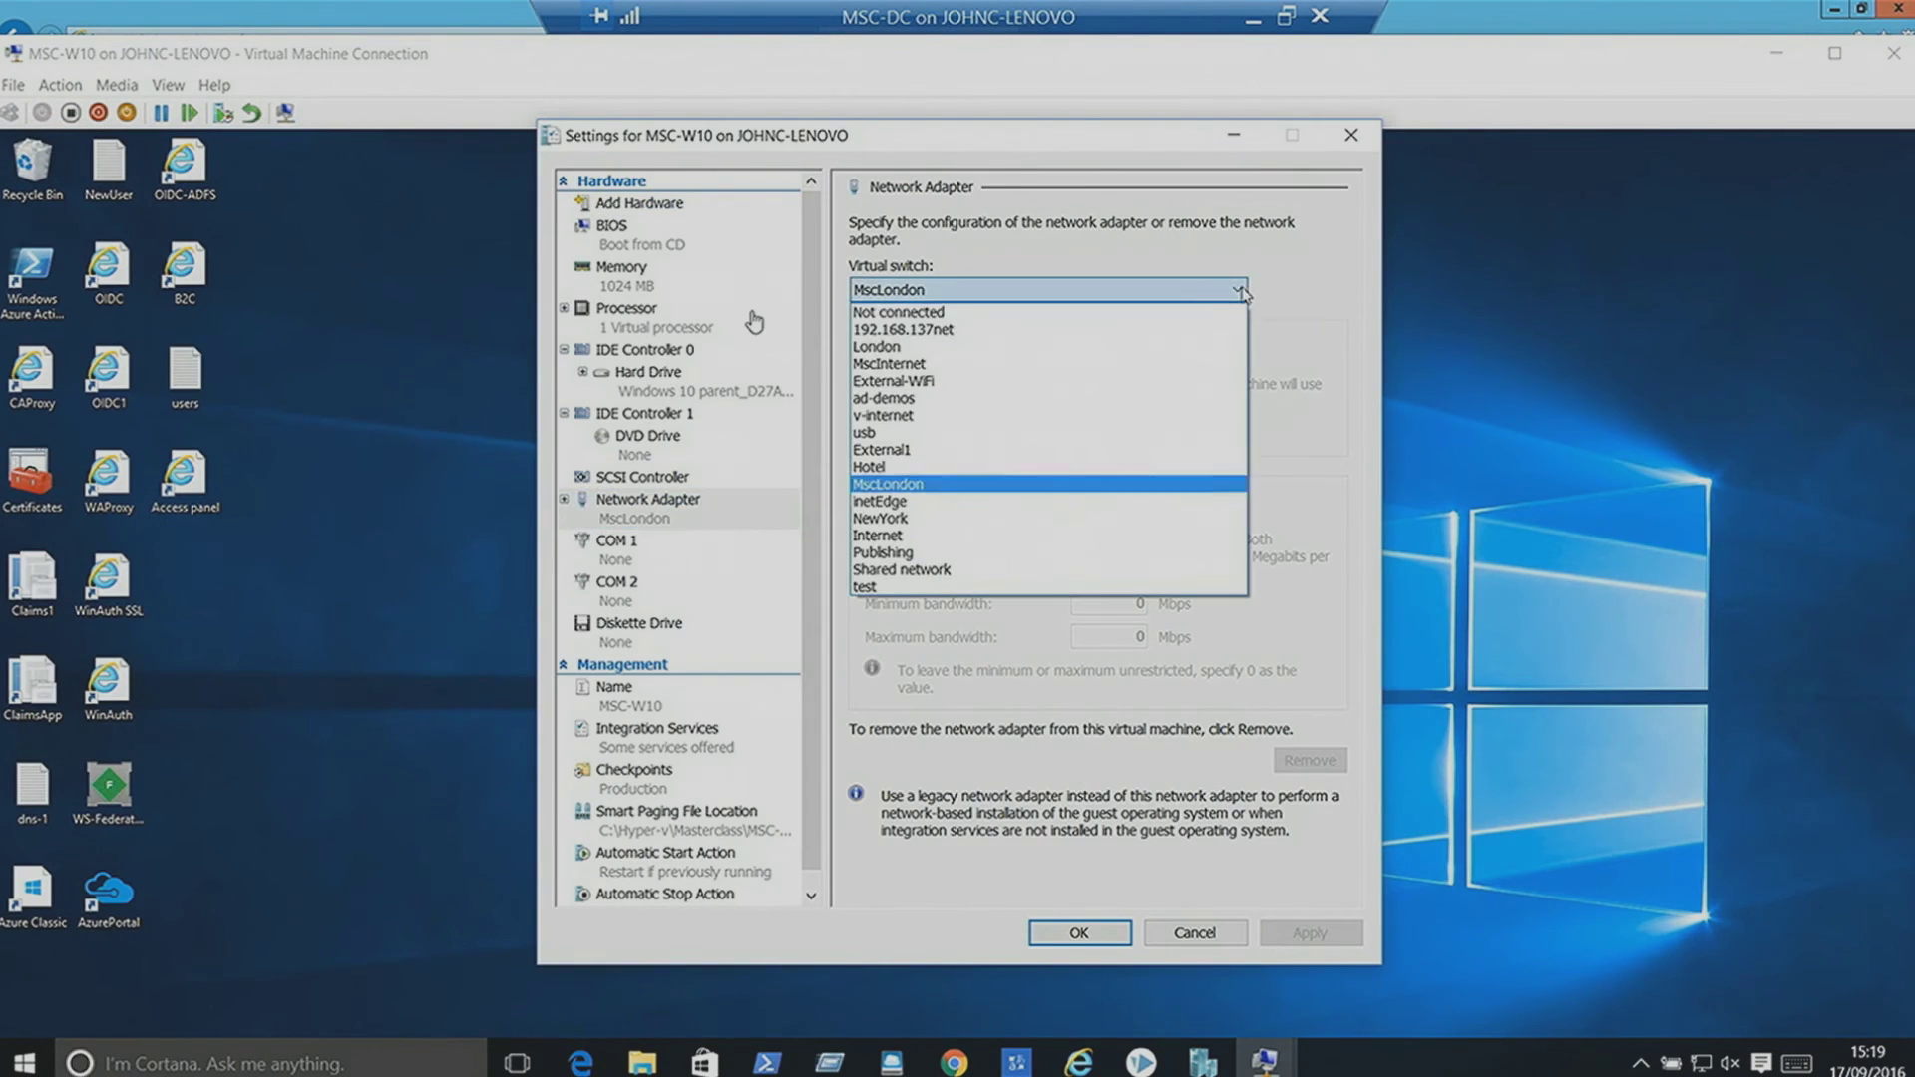
click(979, 374)
click(1080, 933)
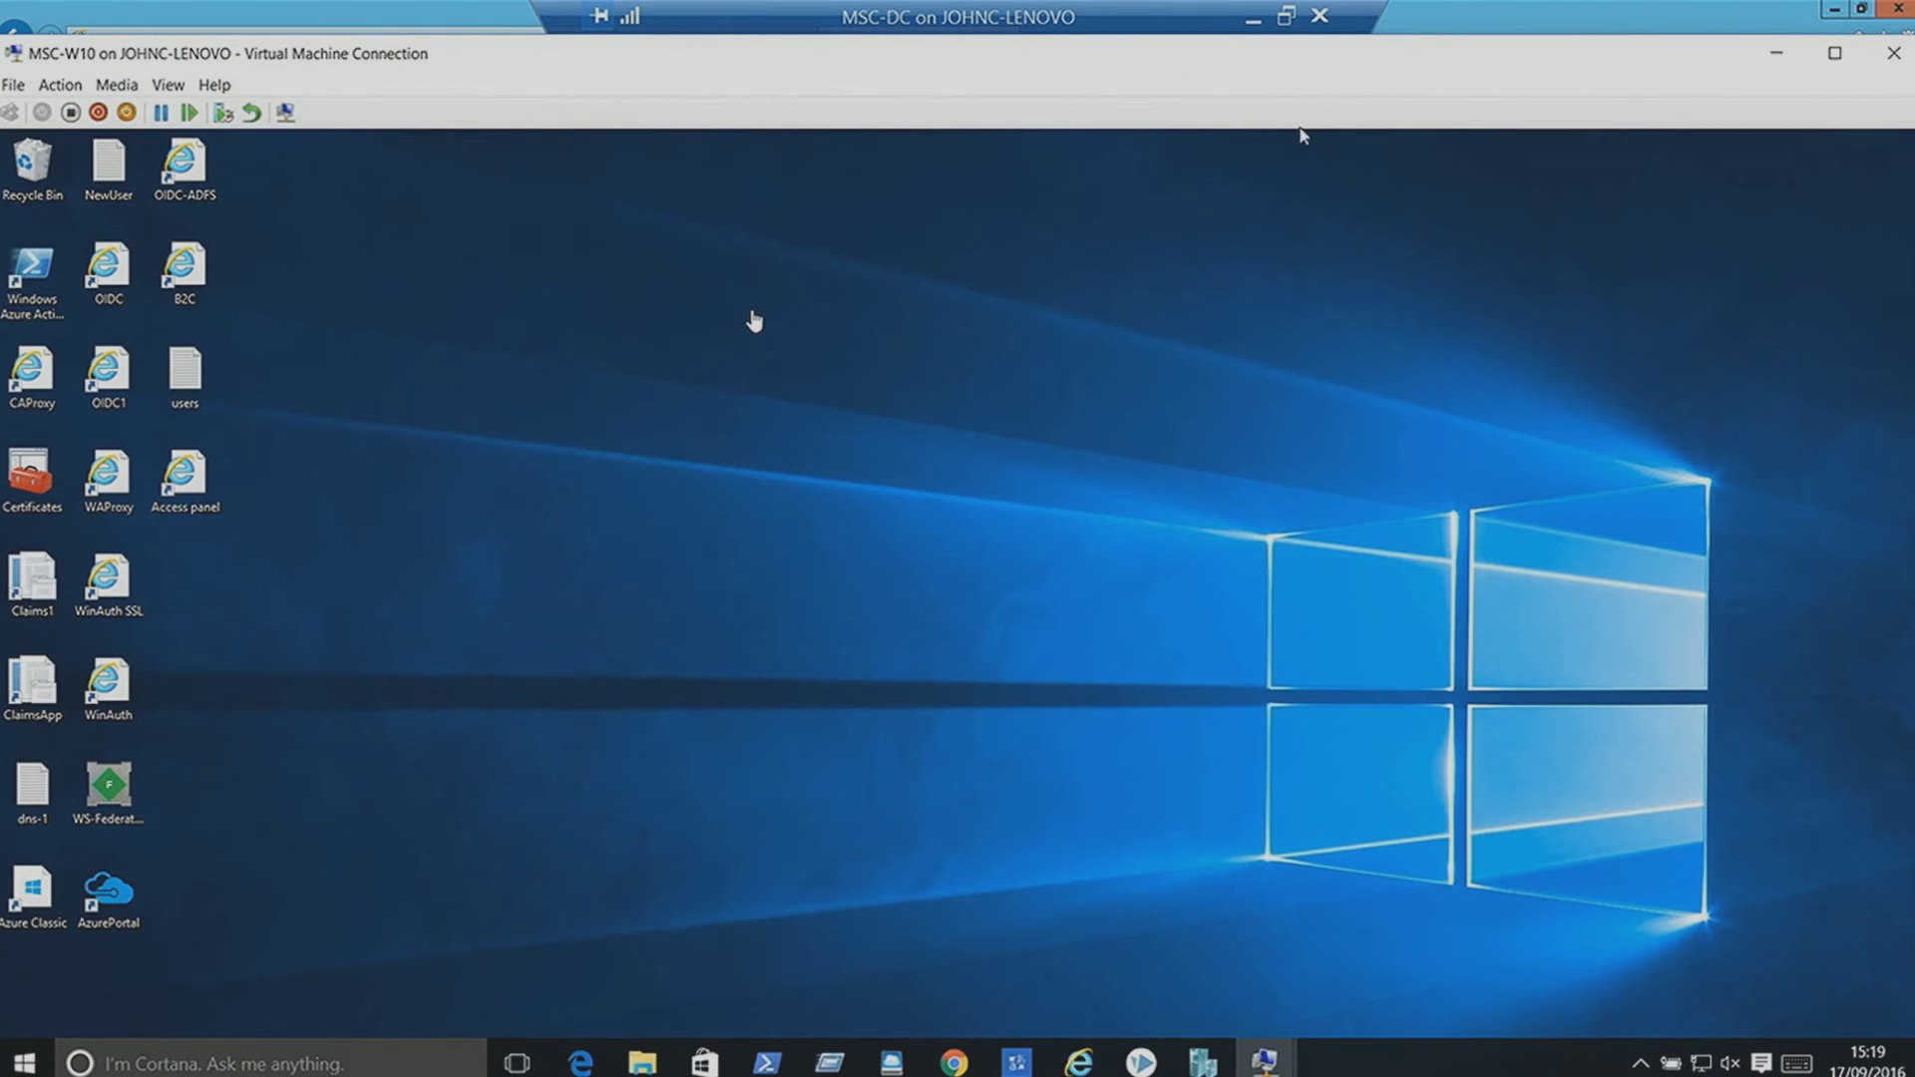
click(1834, 52)
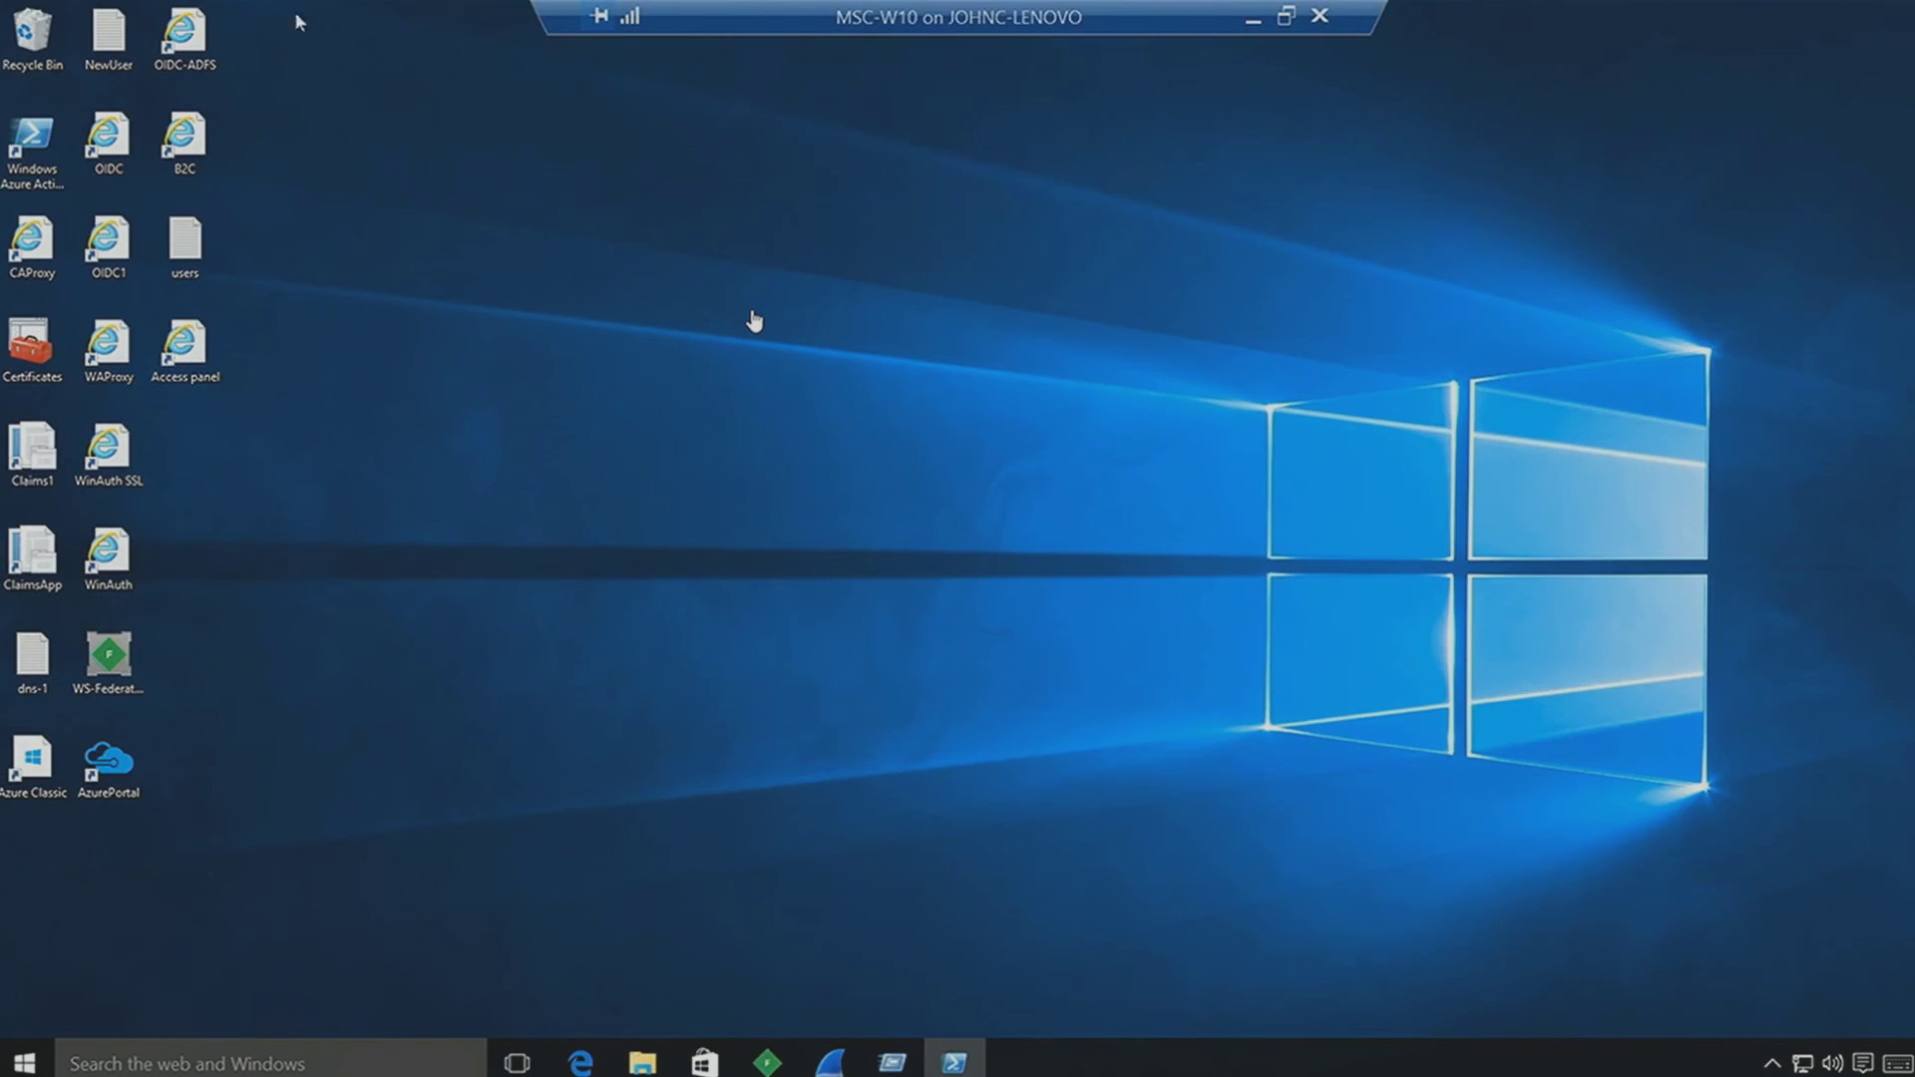
Step: Confirm the OIDC-ADFS site is unreachable, close the browser and switch to the MSC-DC VM
double_click(193, 22)
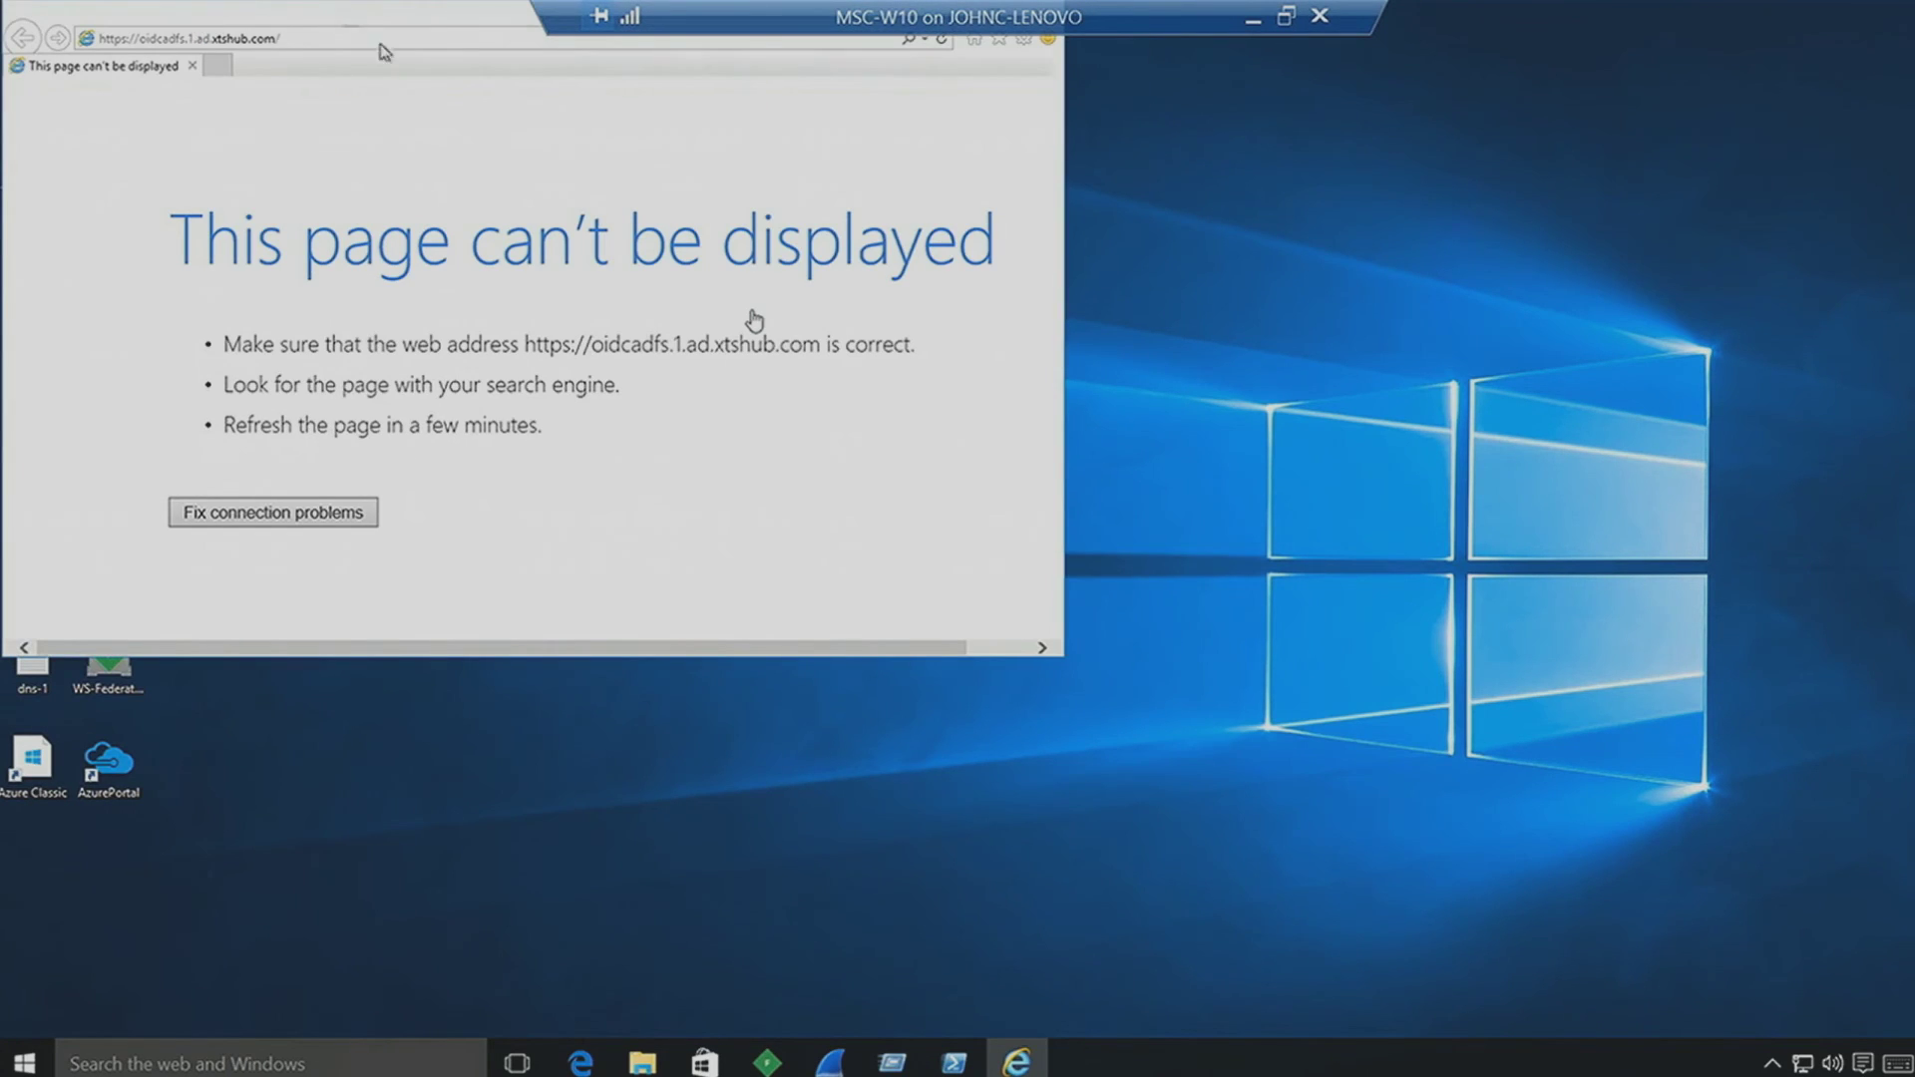
drag(335, 17, 835, 248)
click(1543, 246)
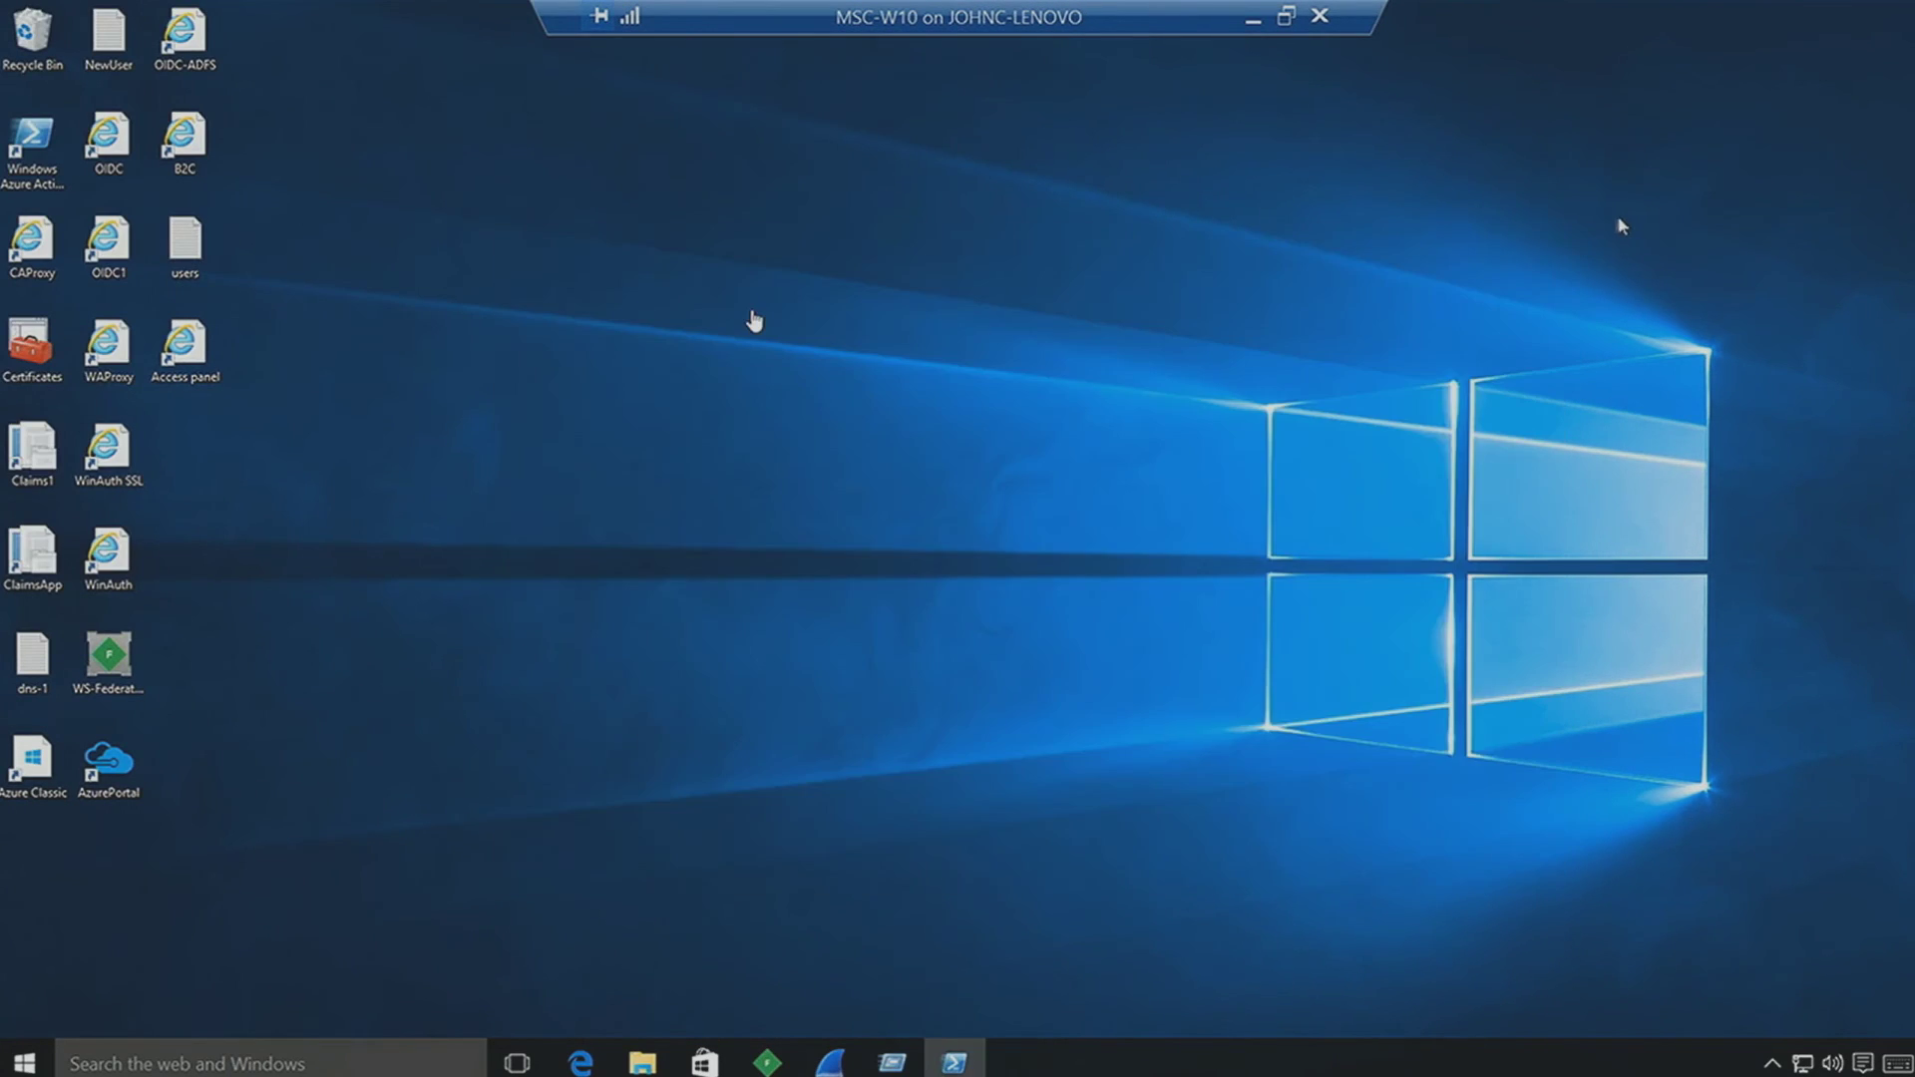
key(alt+Tab)
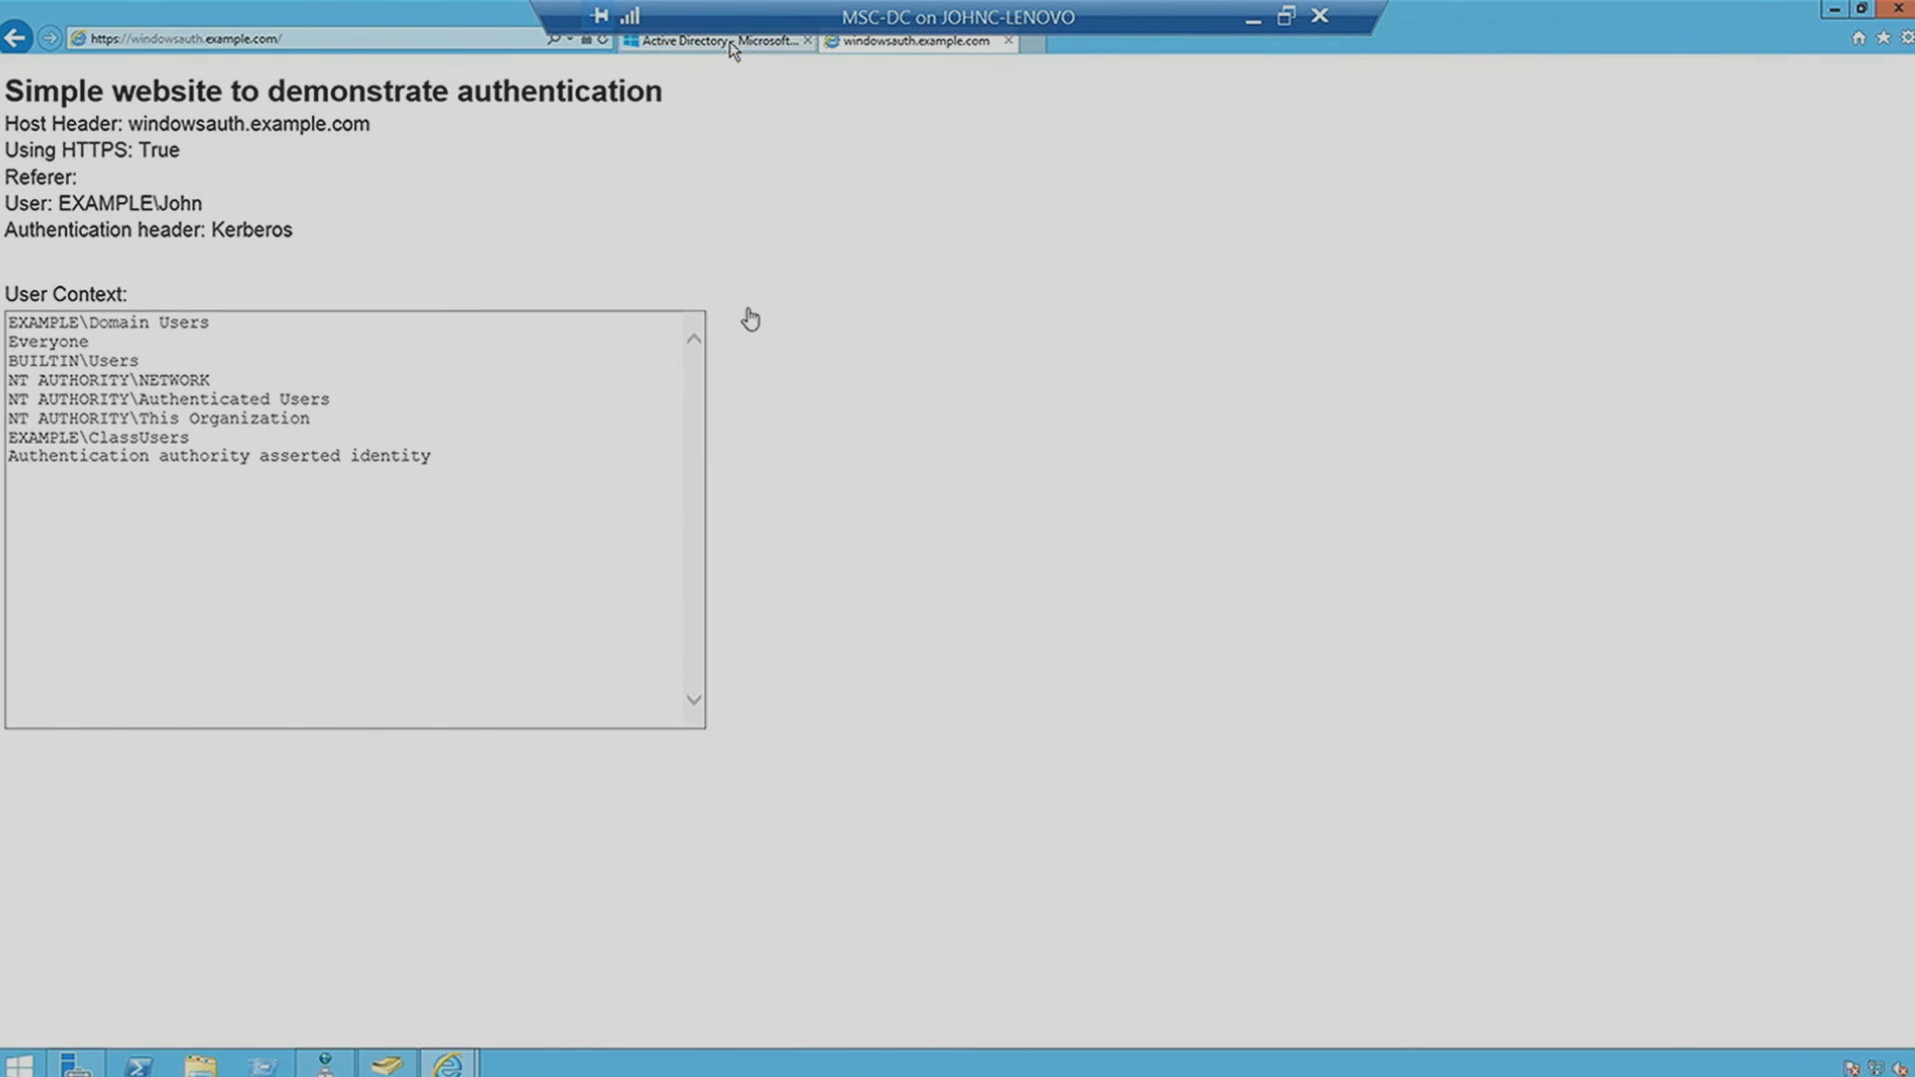
click(732, 42)
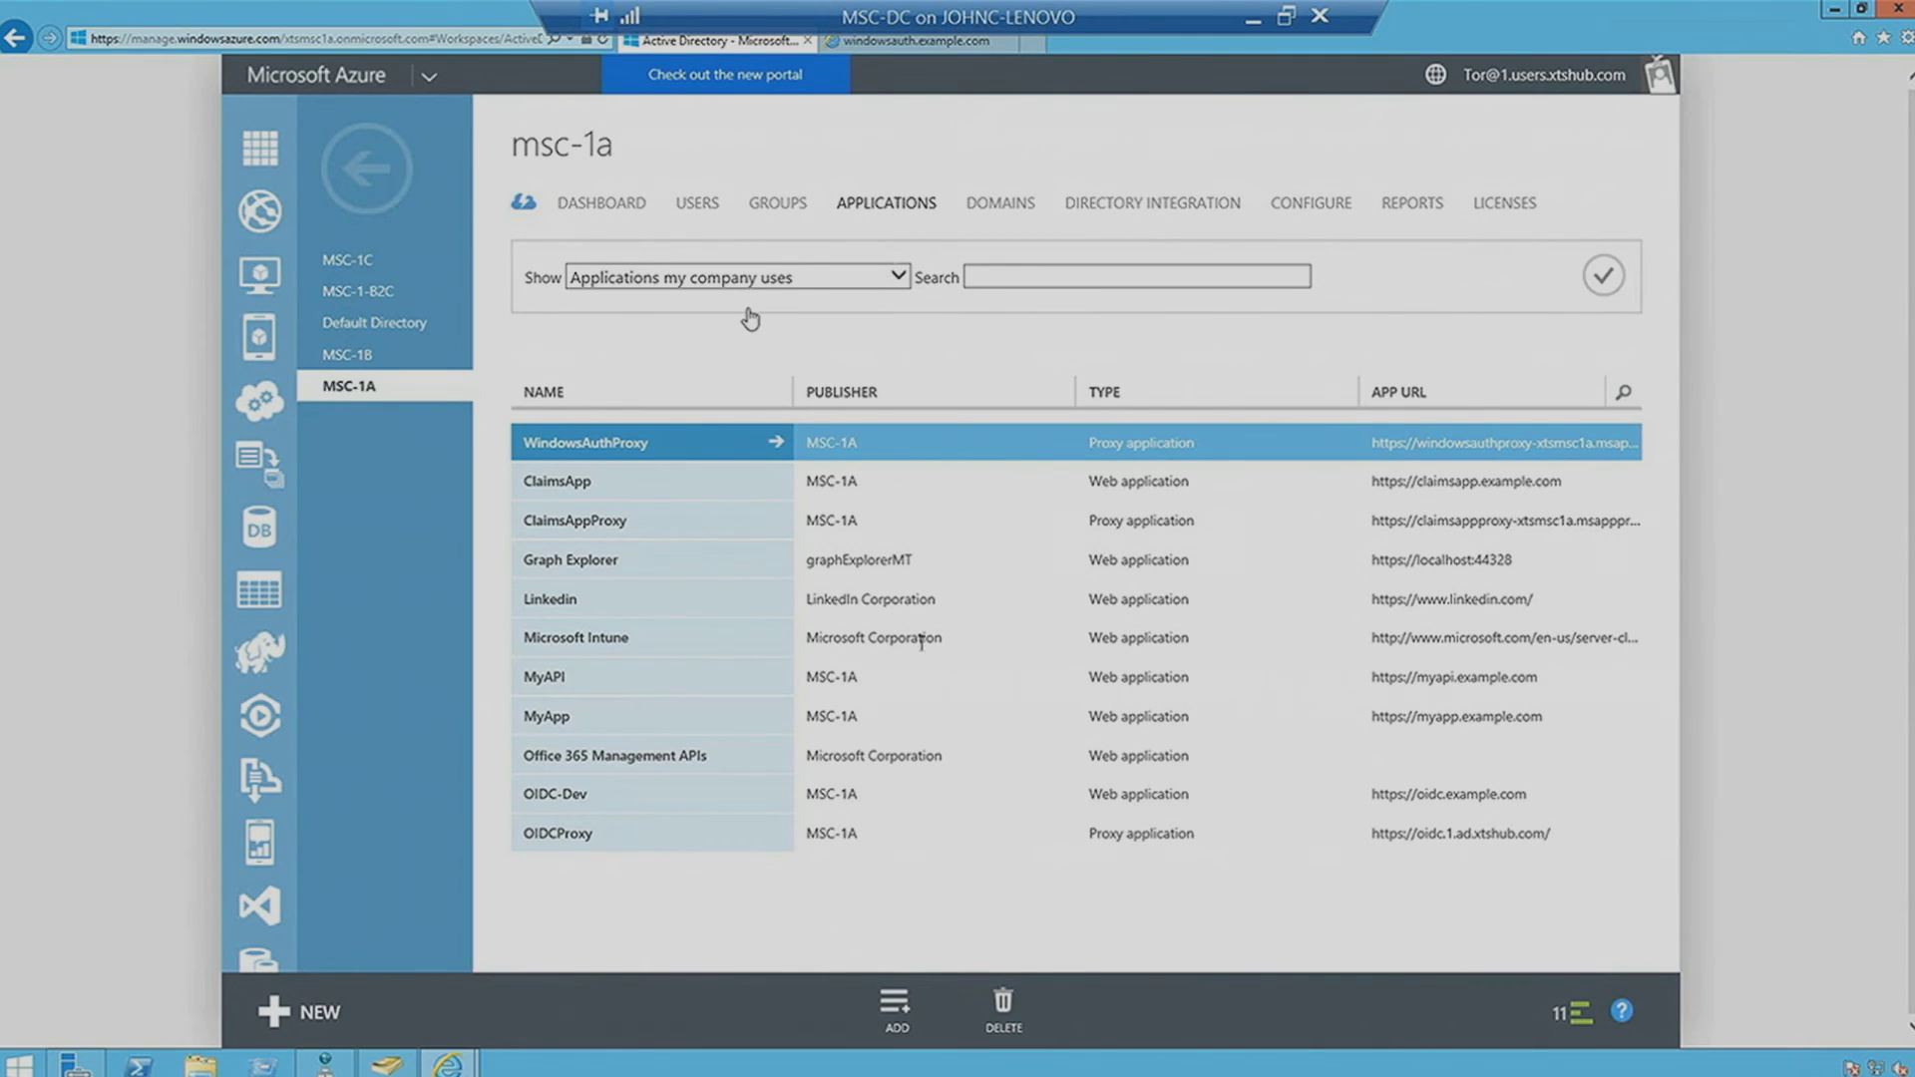
click(883, 1017)
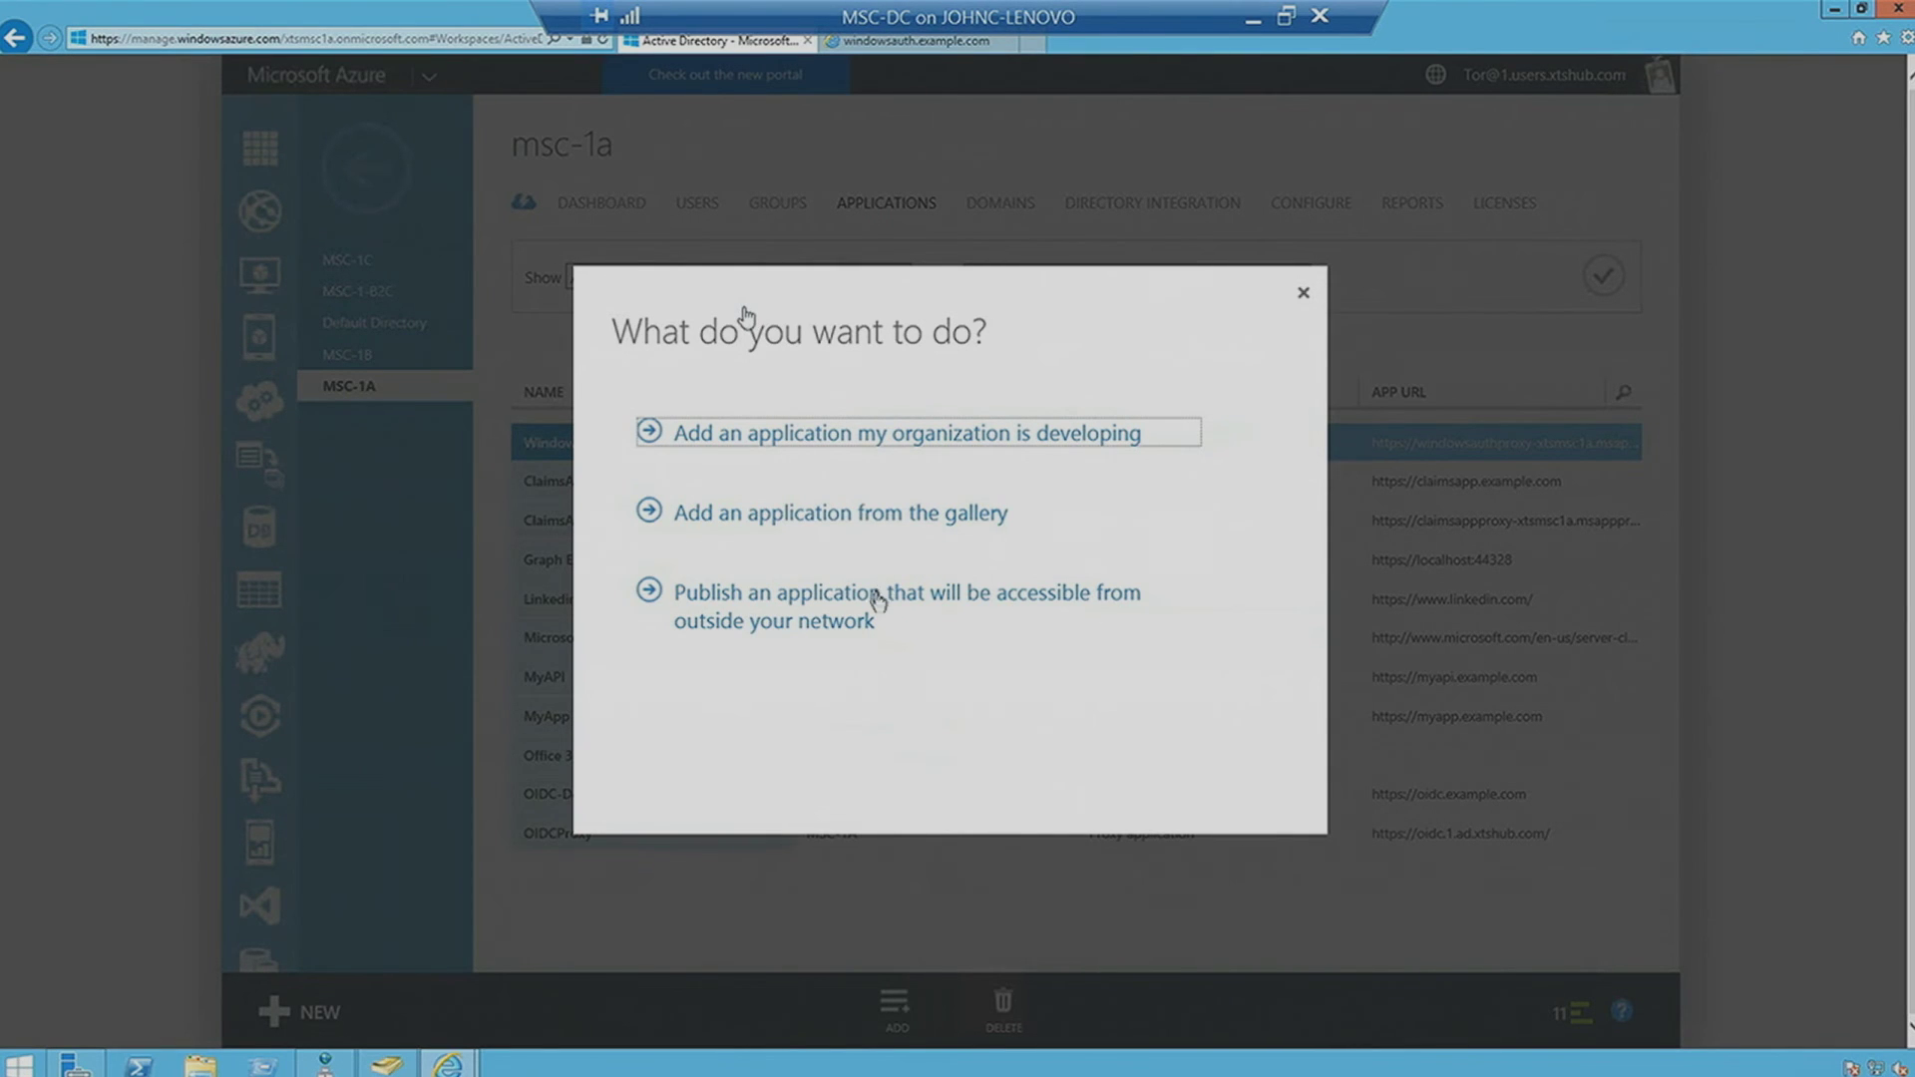
click(883, 593)
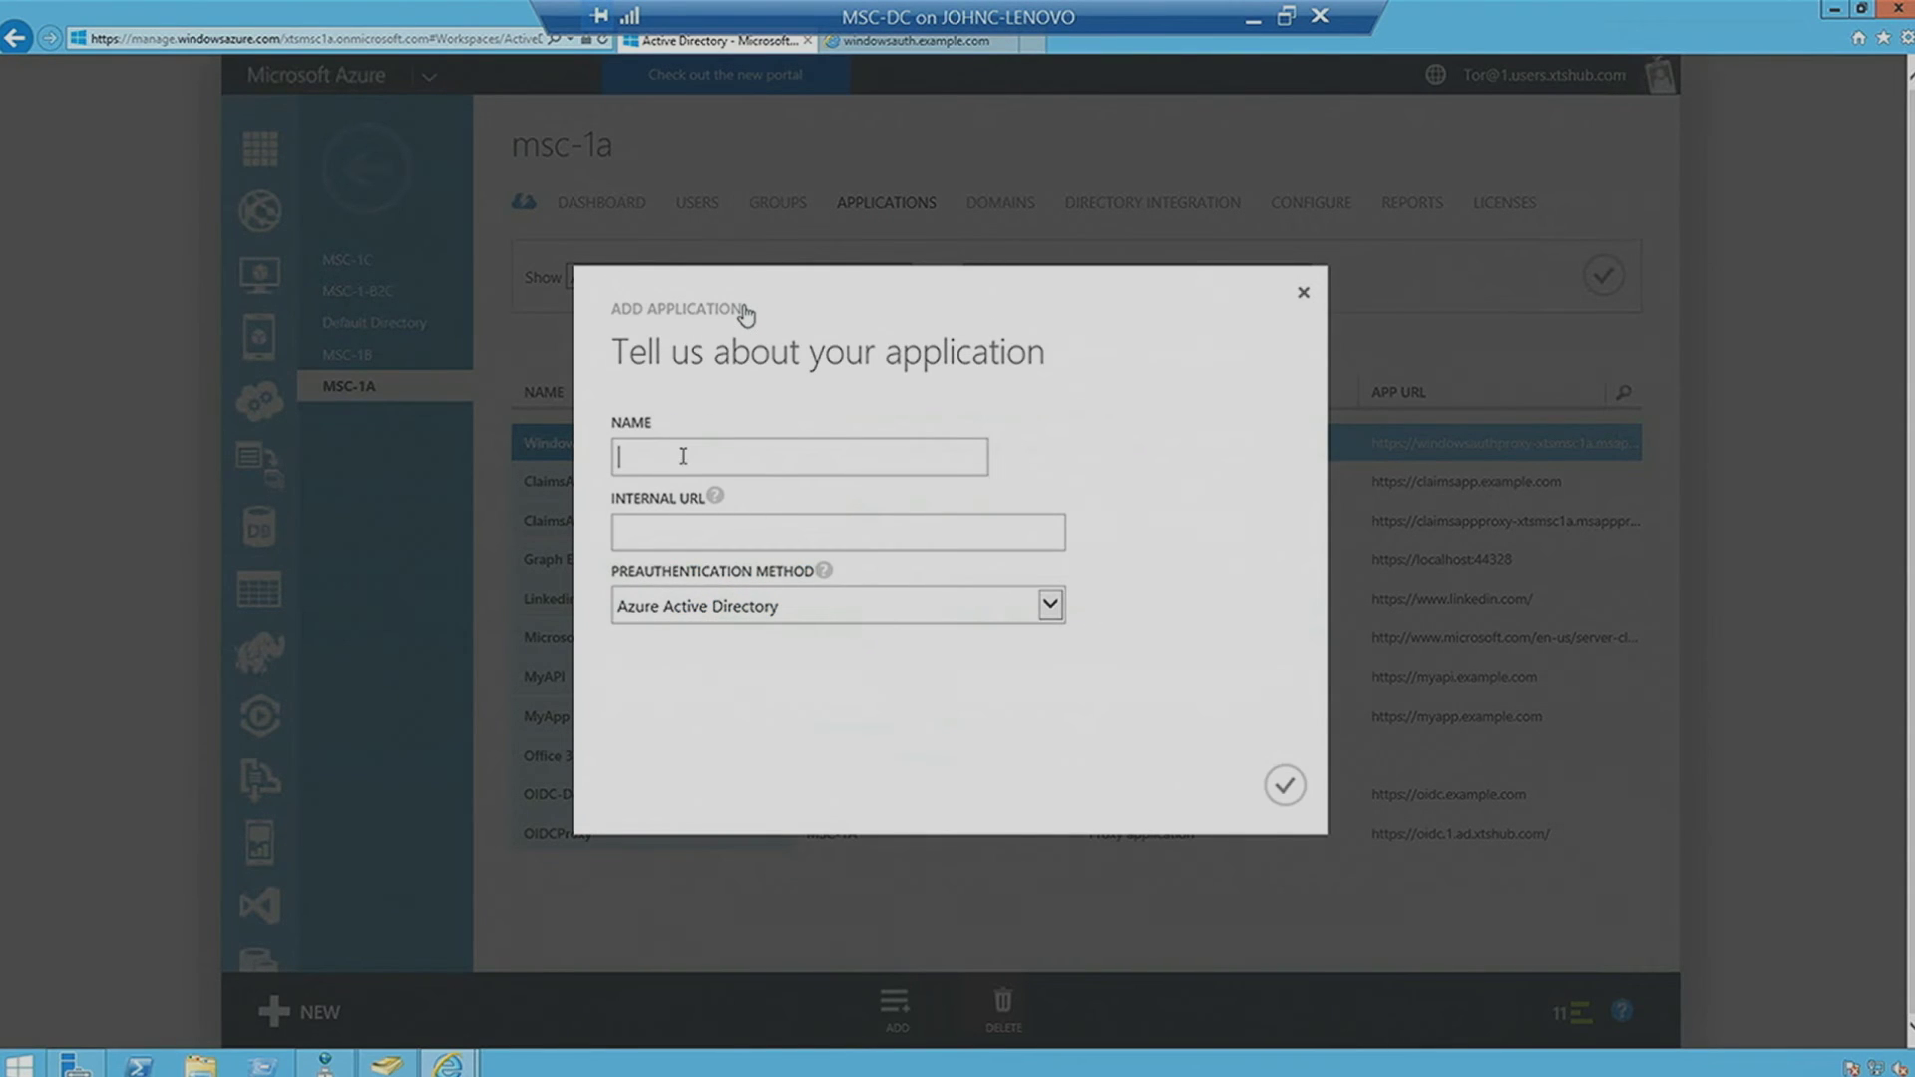
text(OIDCadfsProxy)
key(Tab)
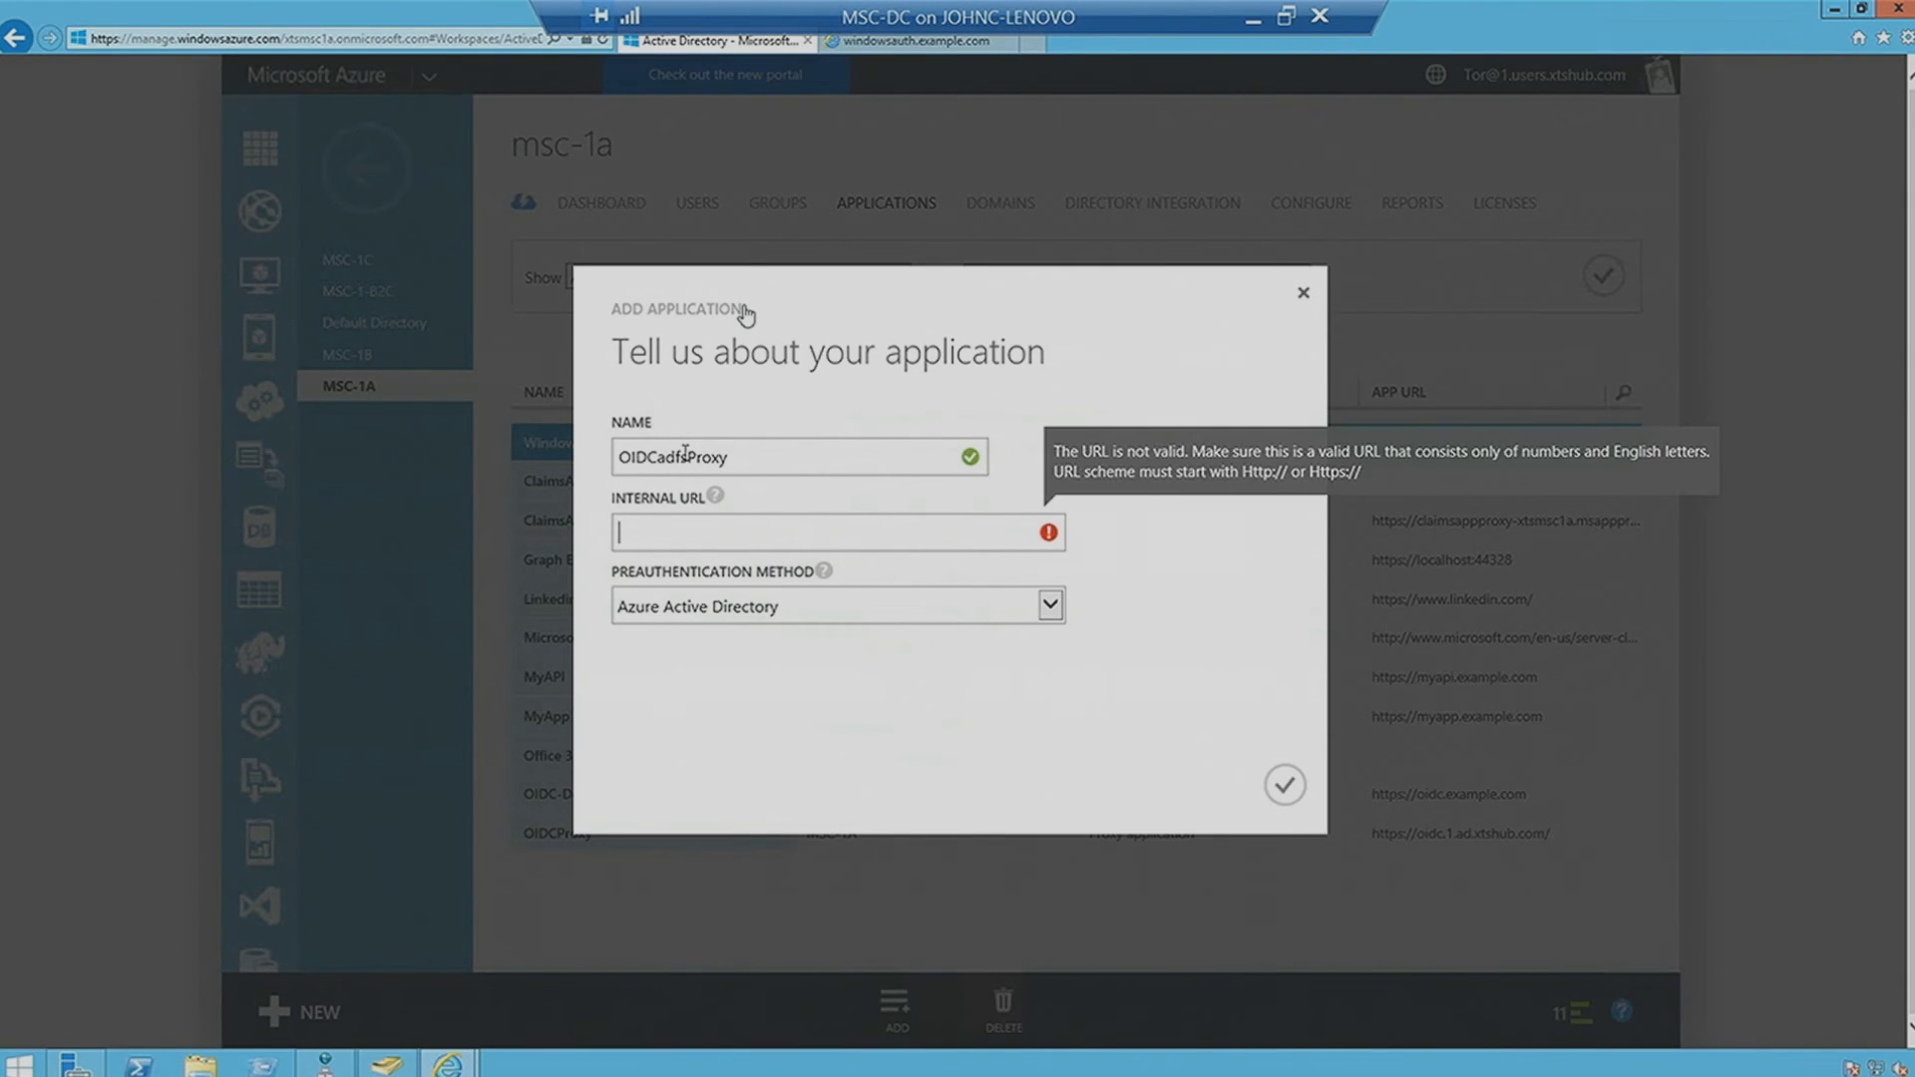
text(https)
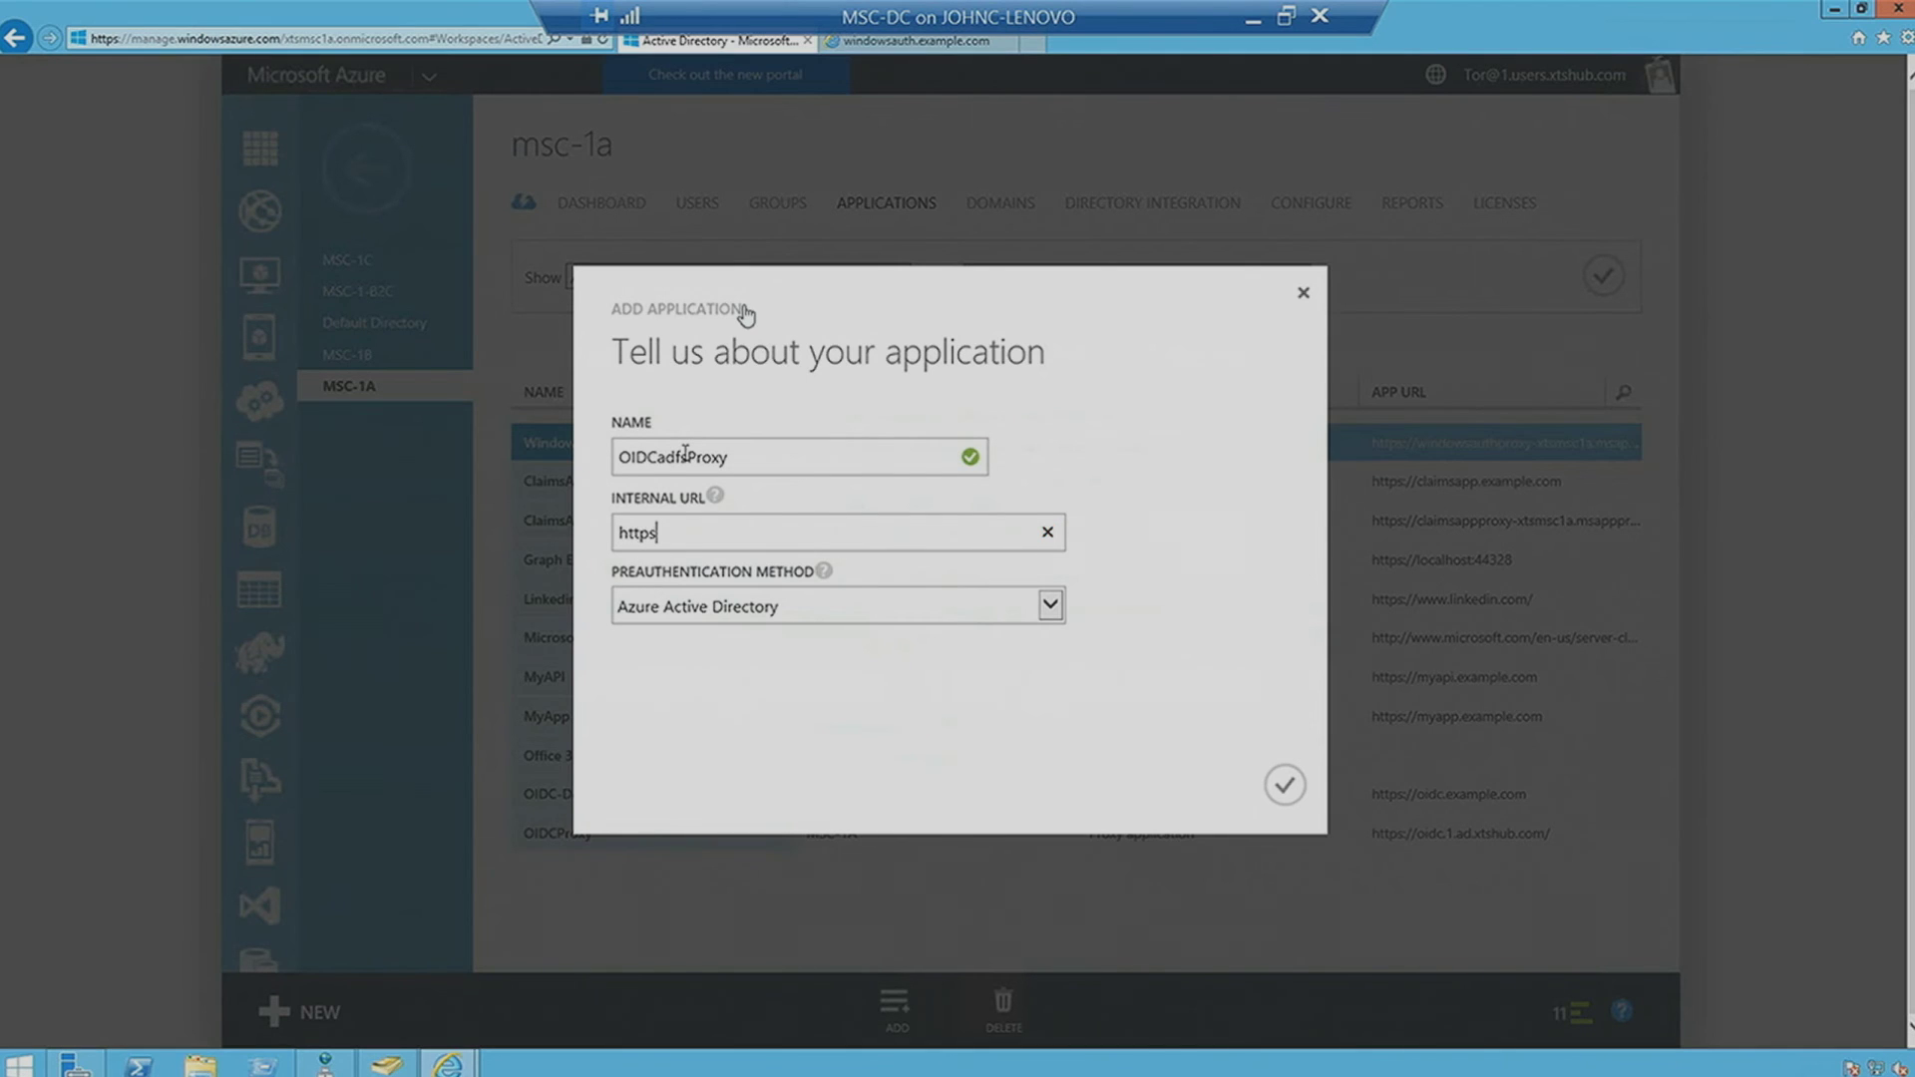
text(://)
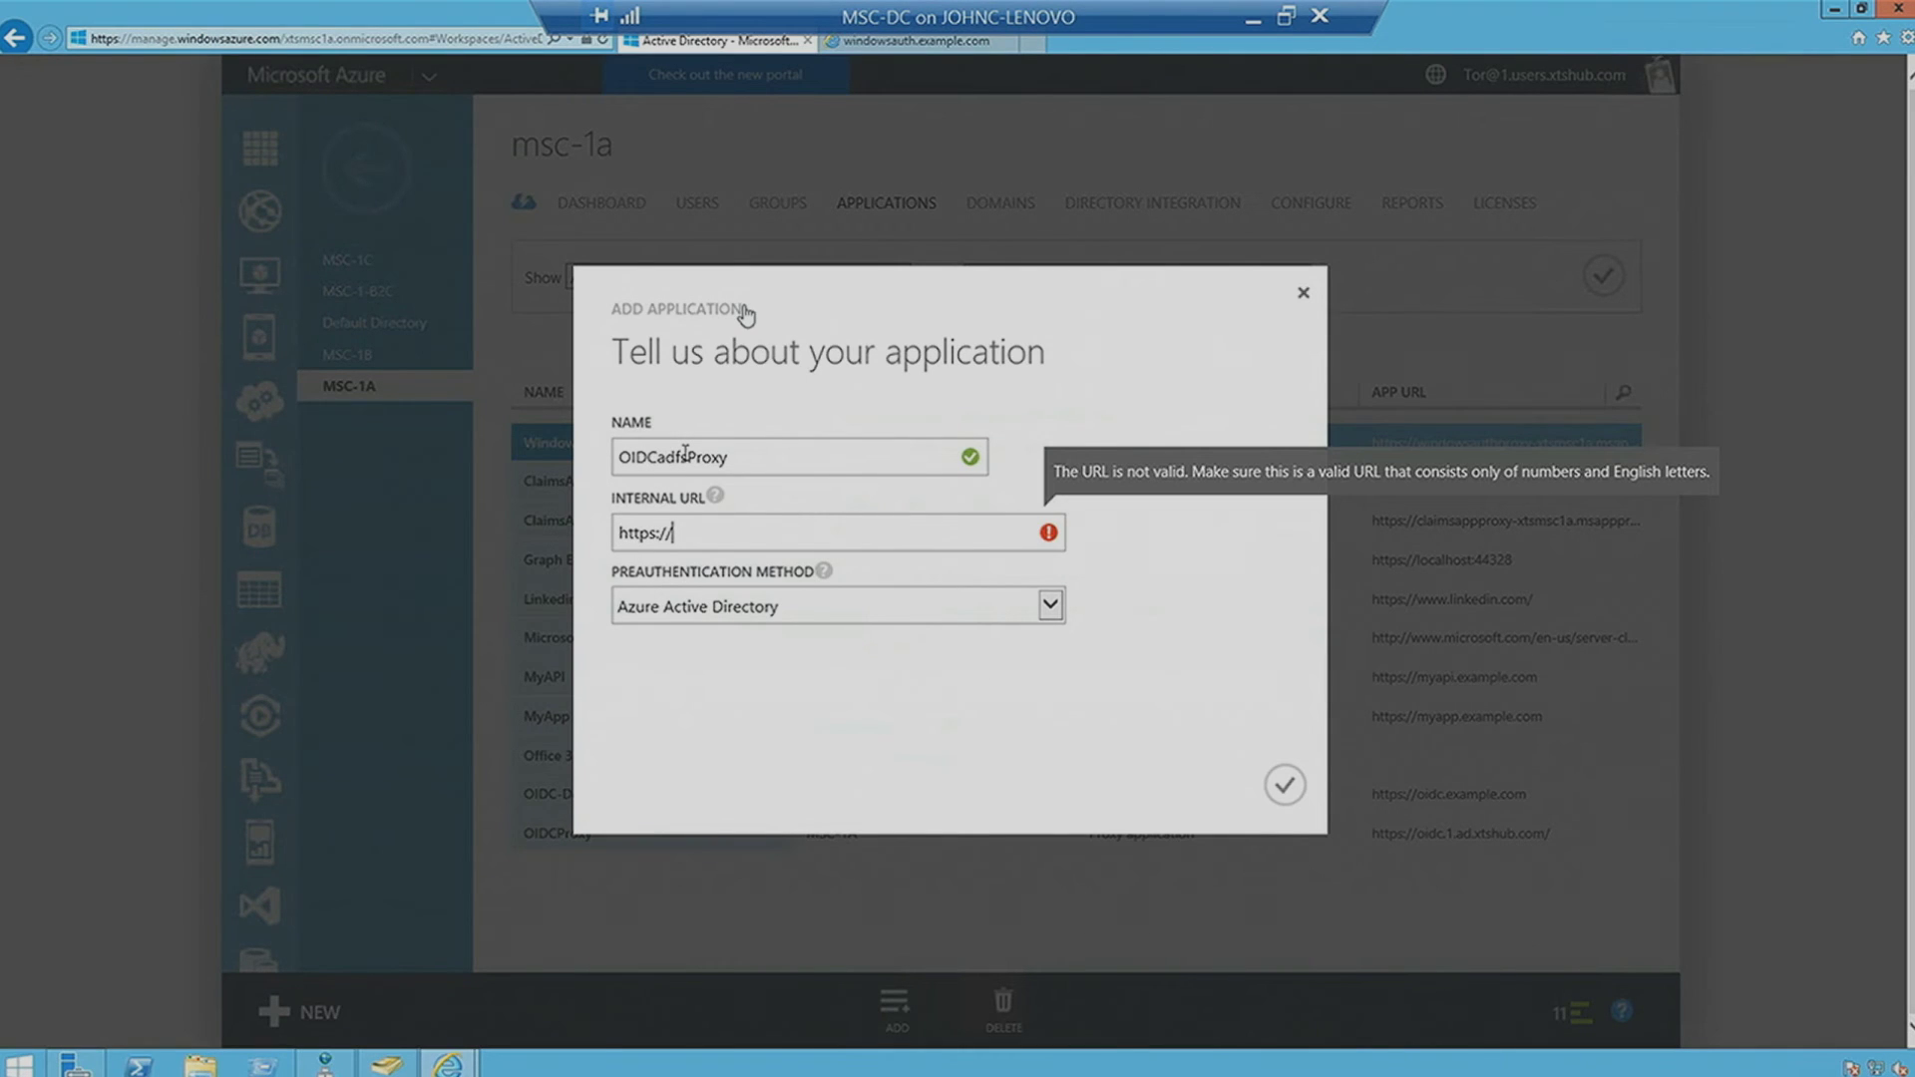
text(oidc)
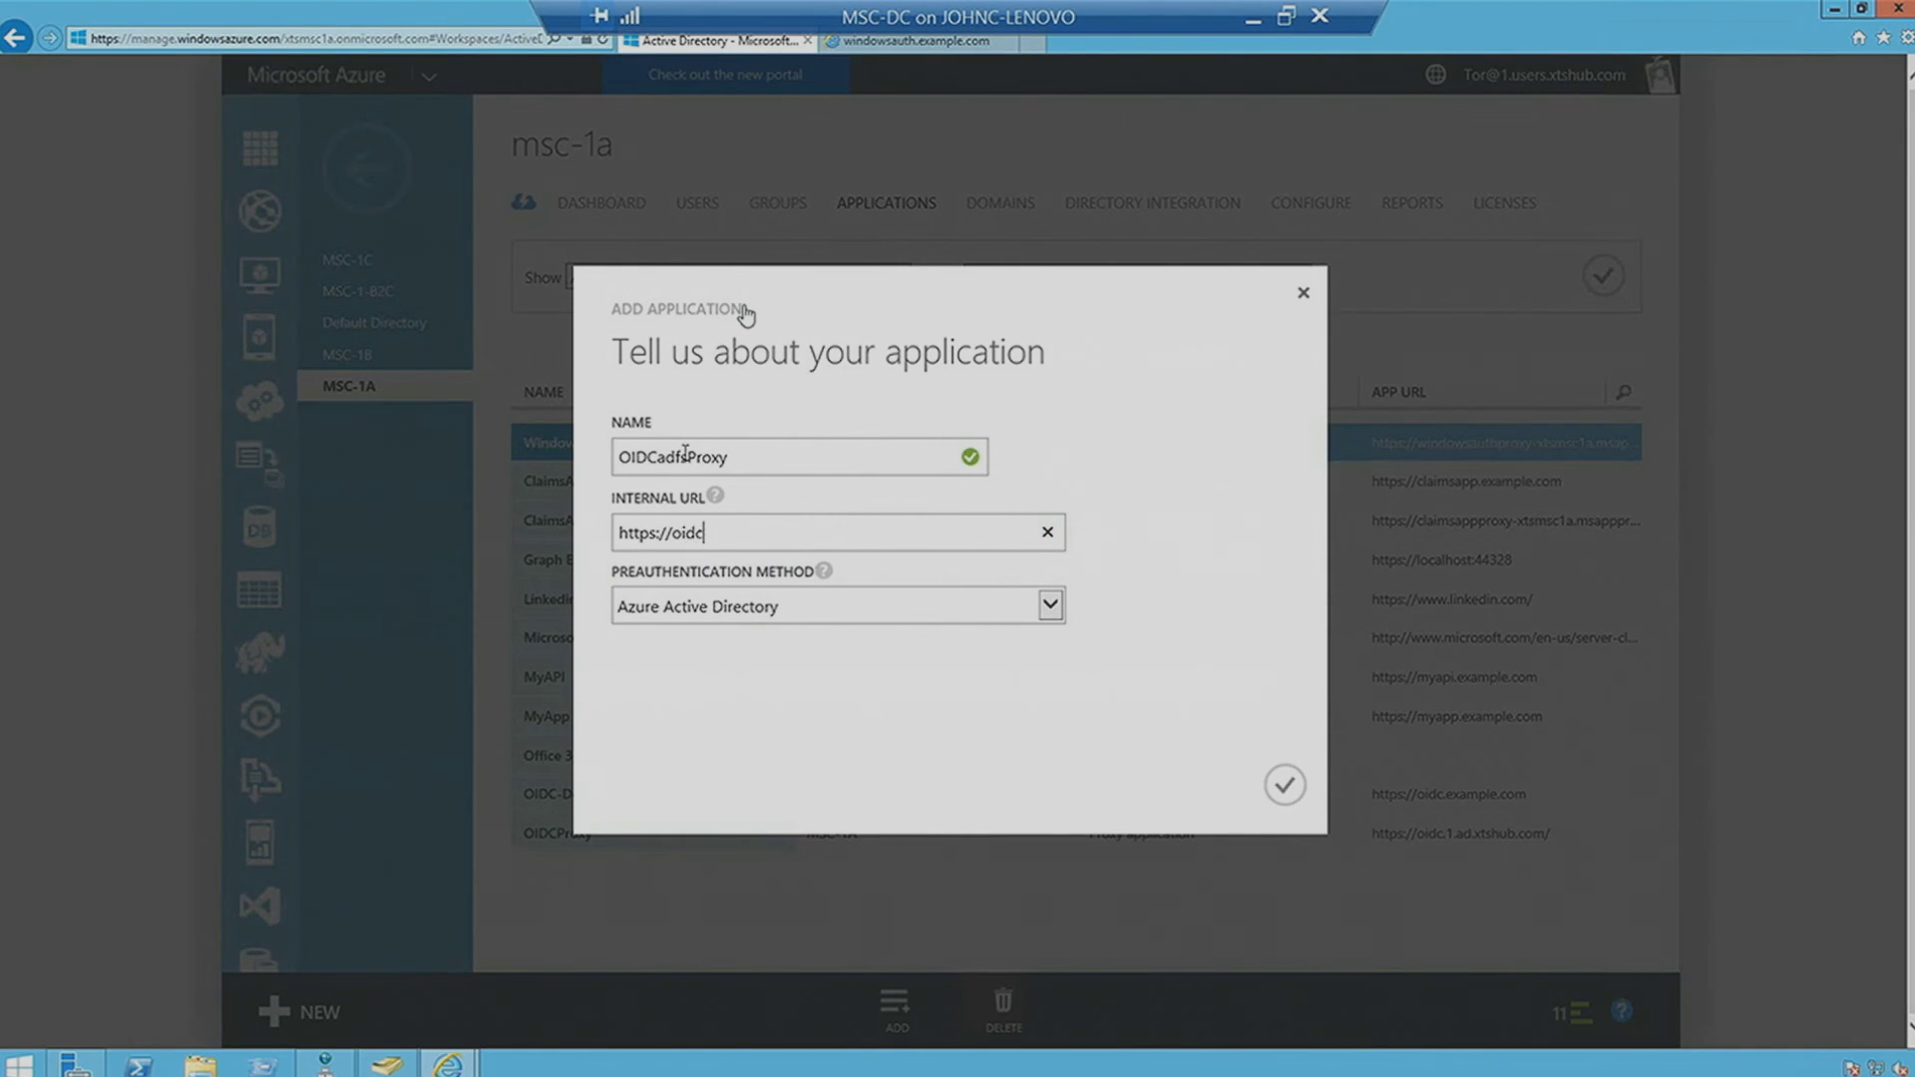
text(adfs.1.ad.xtshub.com)
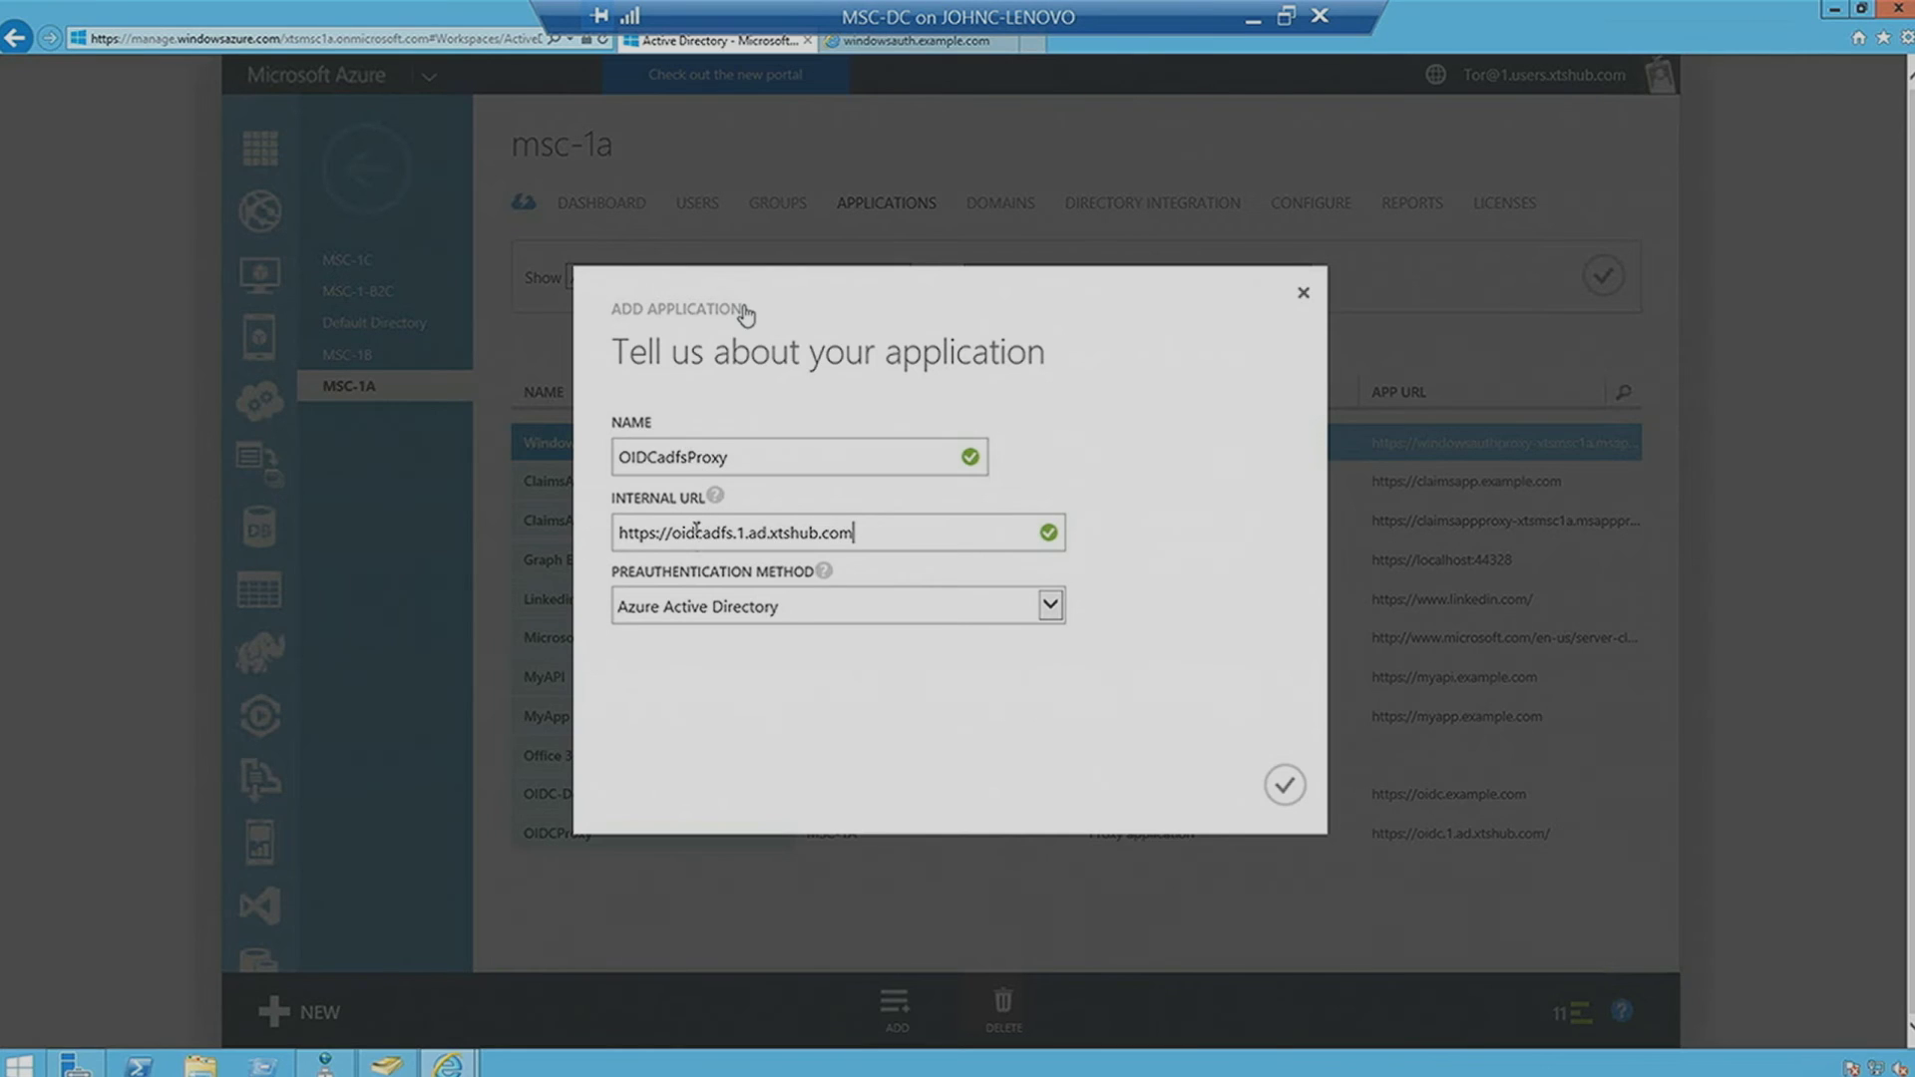
click(1283, 788)
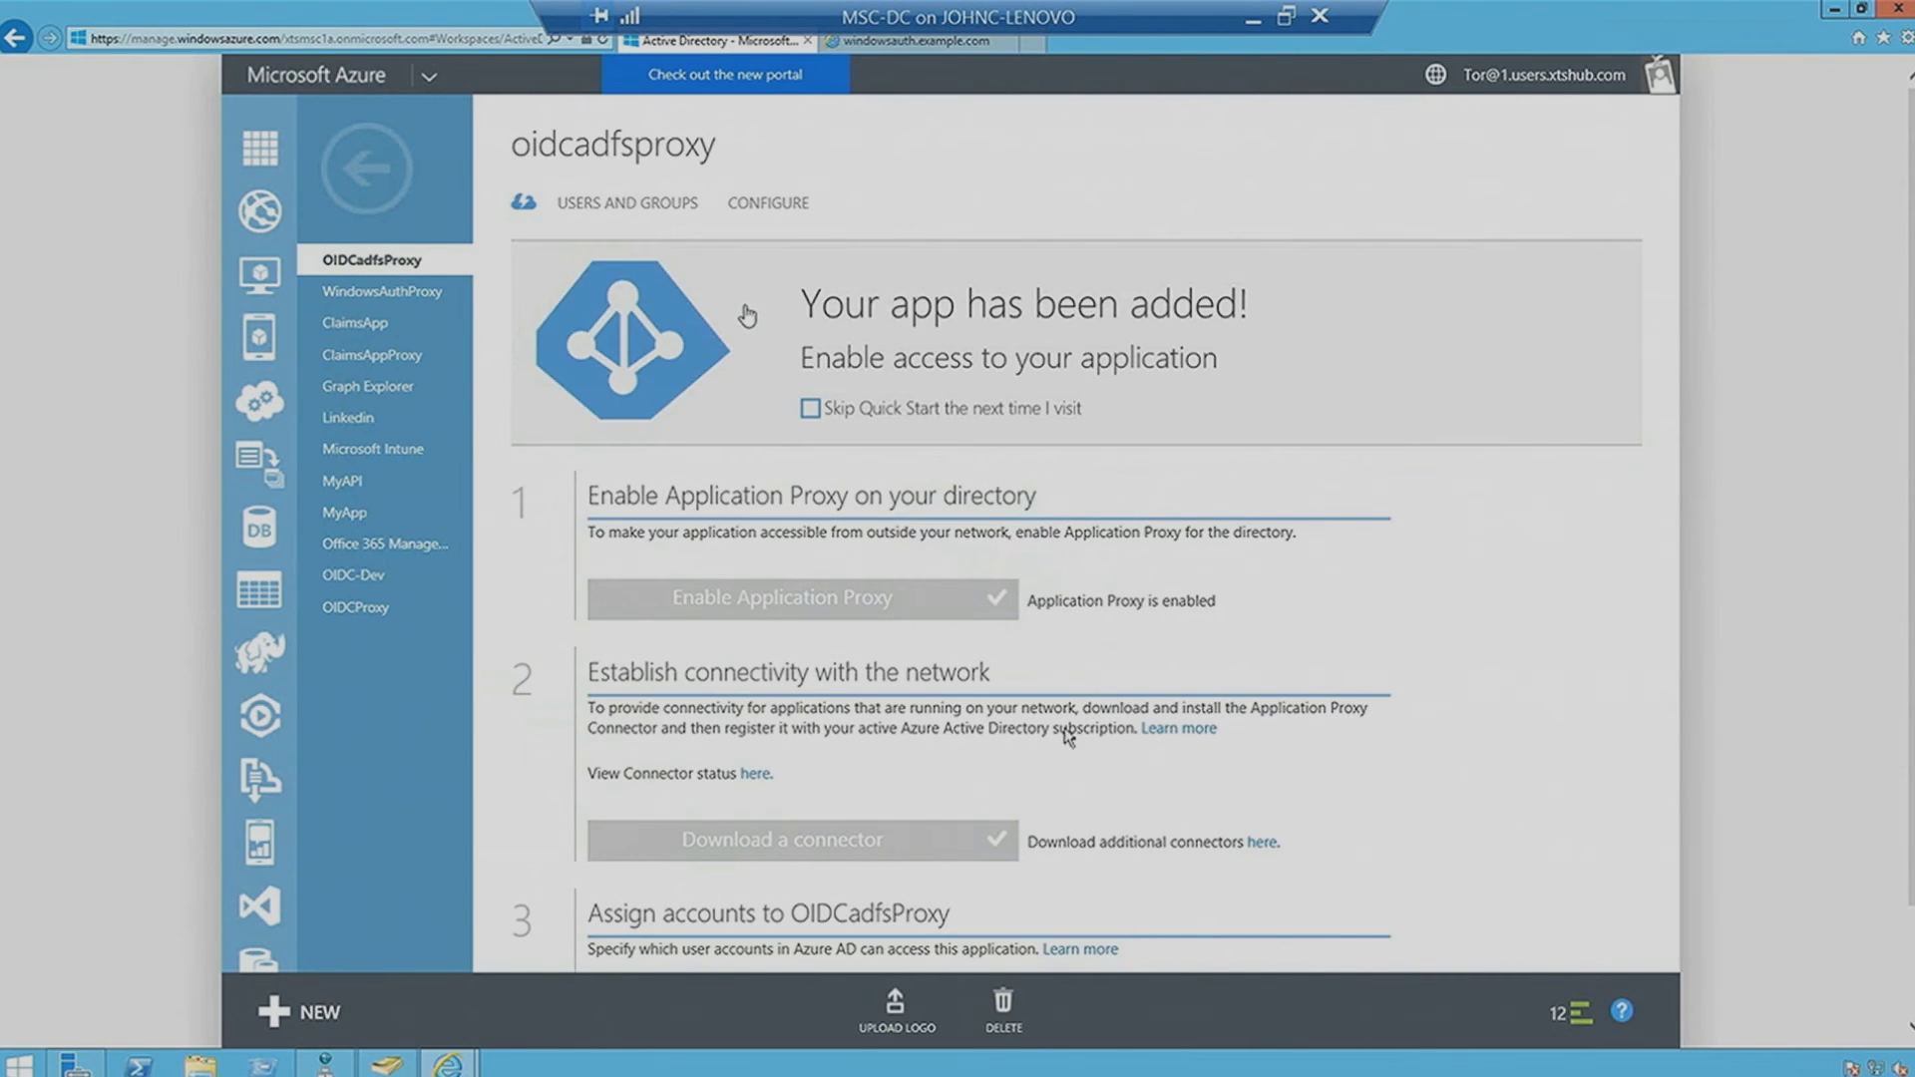
click(762, 205)
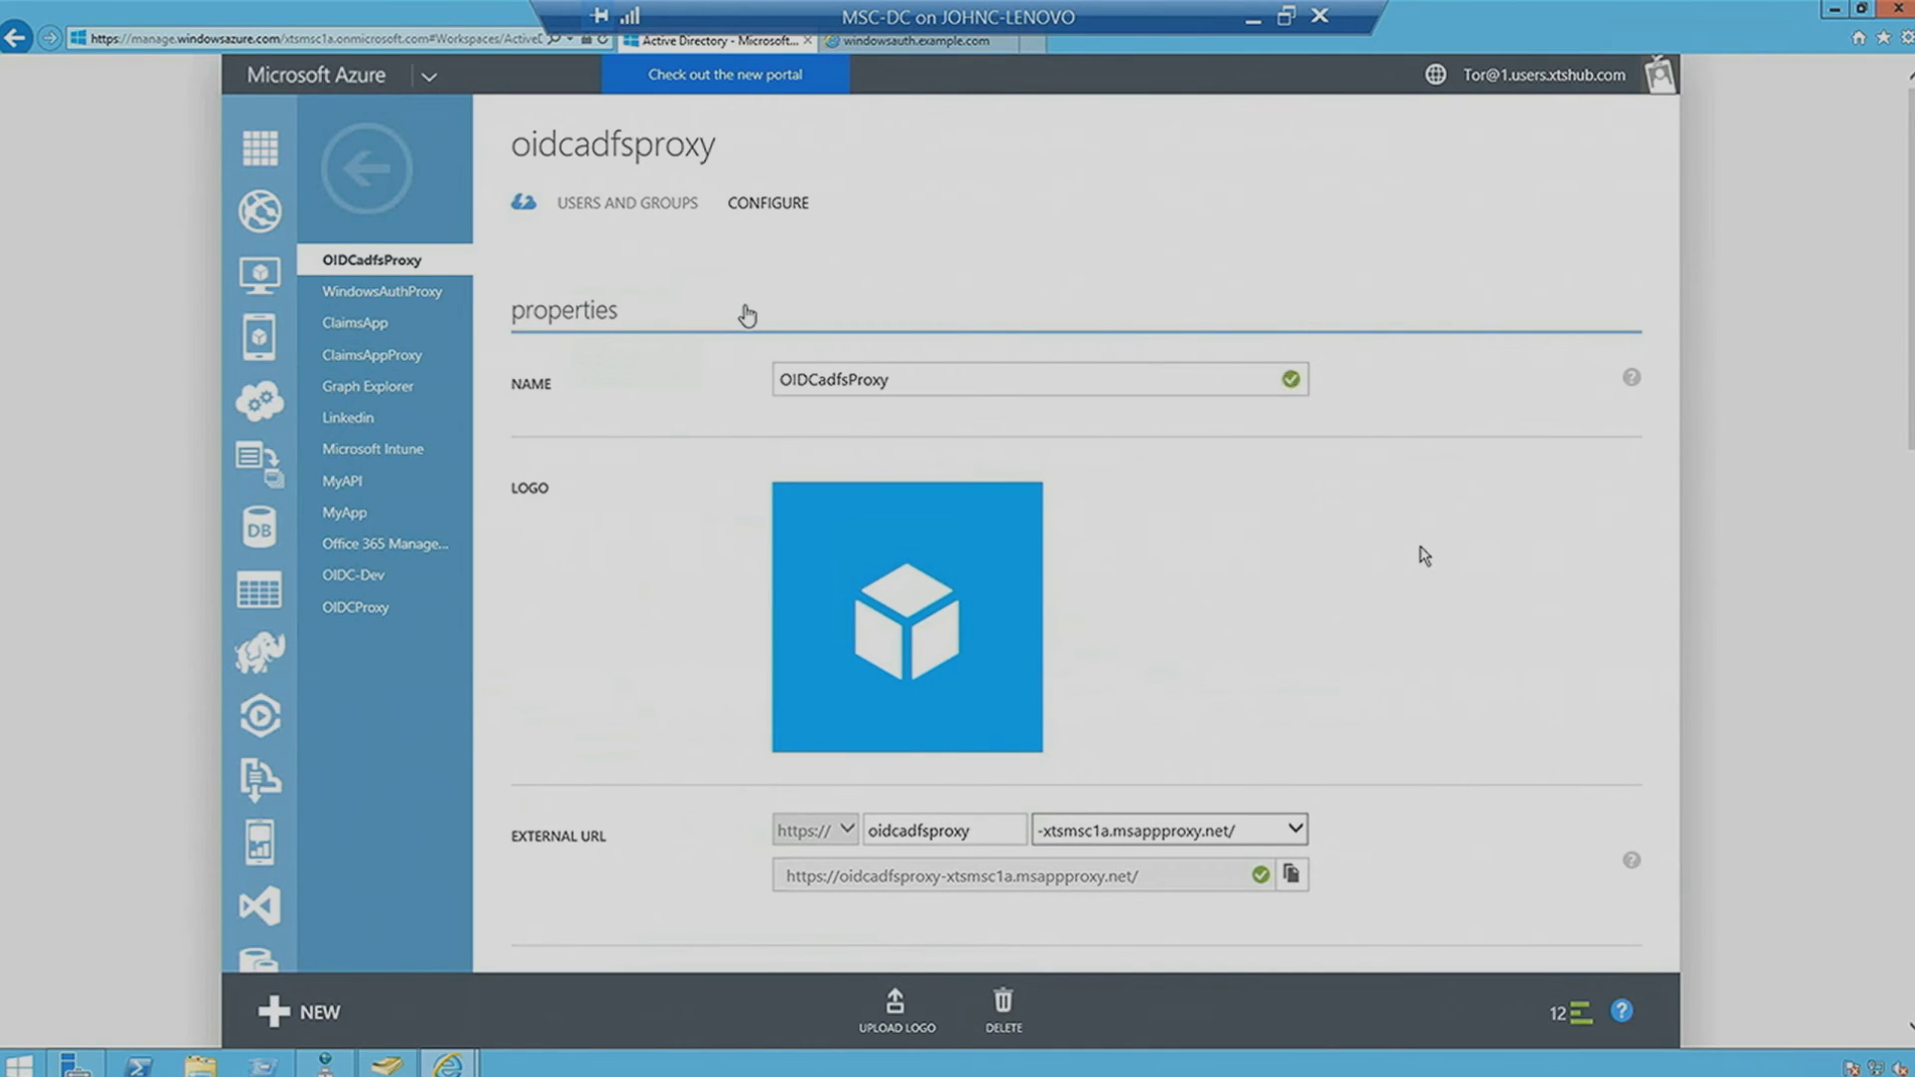
Step: Shorten the external URL name to 'oidcadfs' on the 1.ad.xtshub.com domain and select the CNAME target
scroll(748, 316, down, 7)
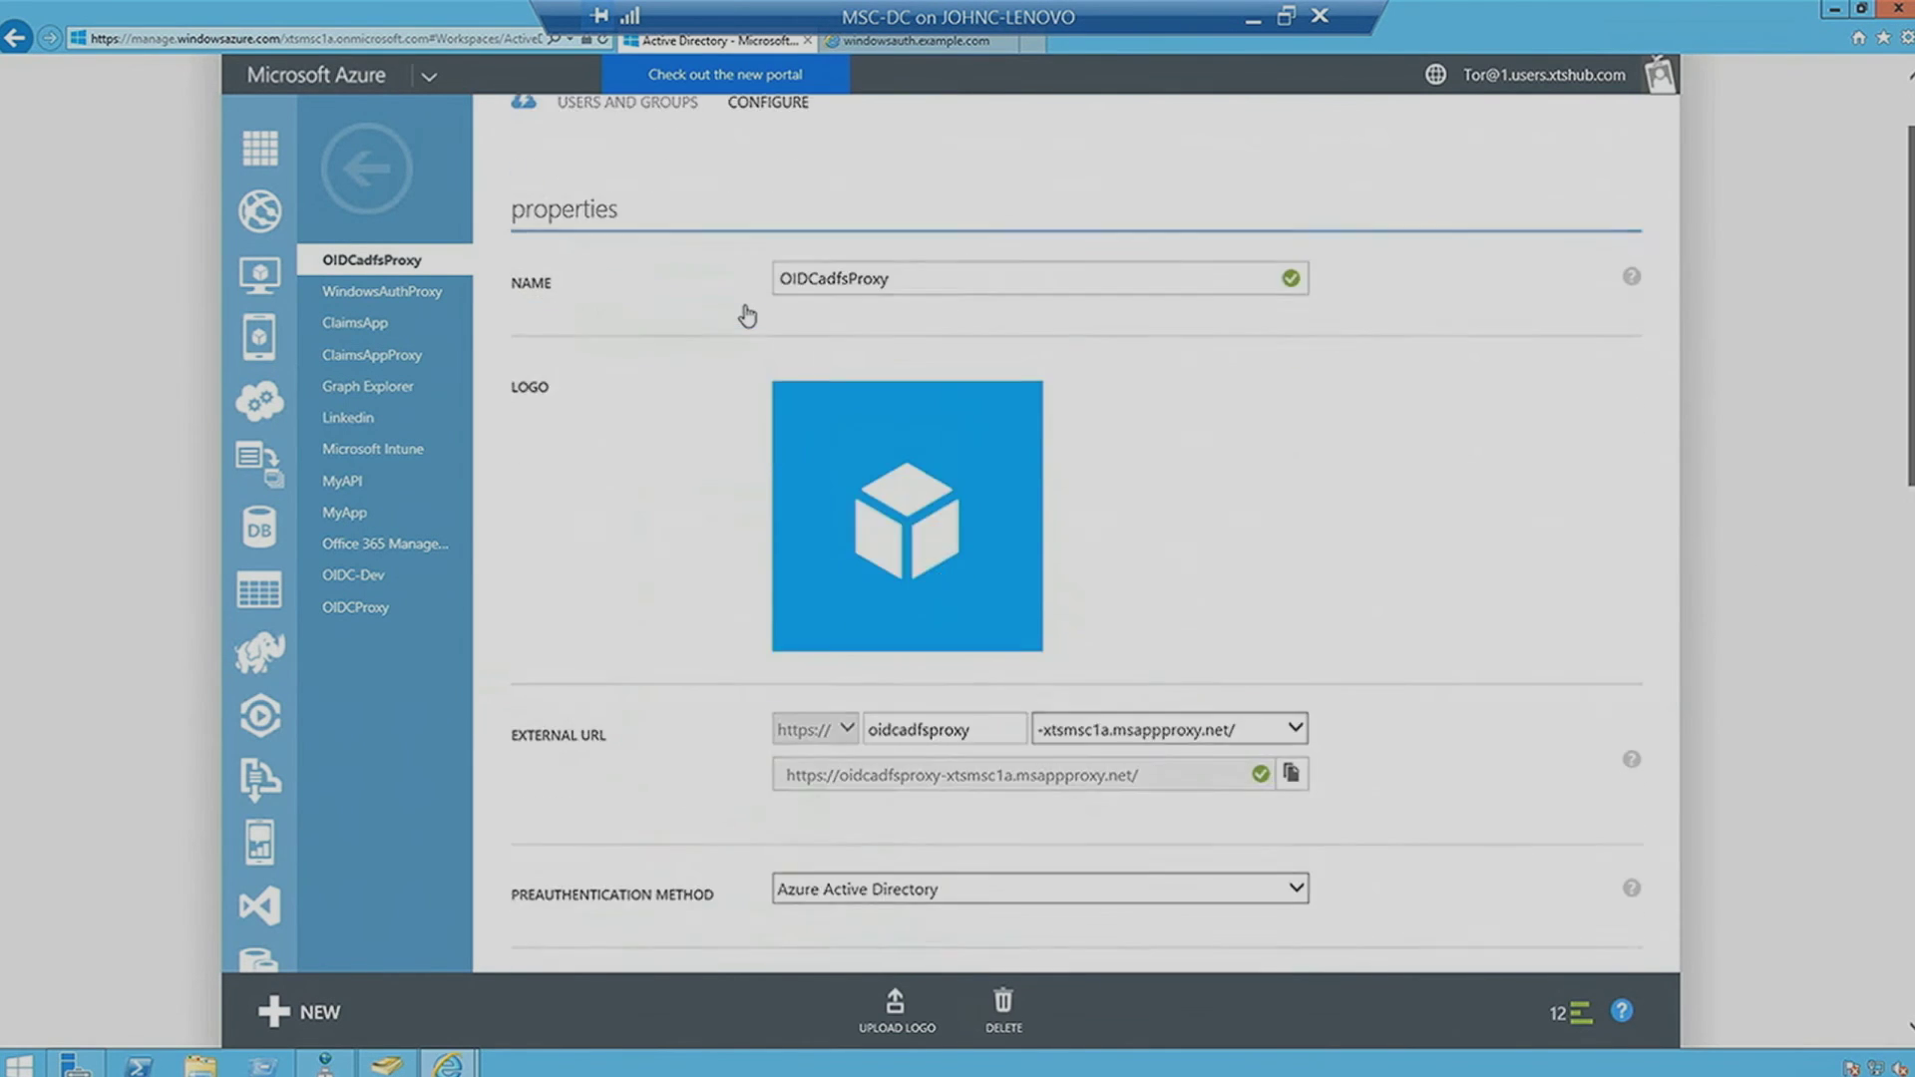
scroll(748, 316, up, 1)
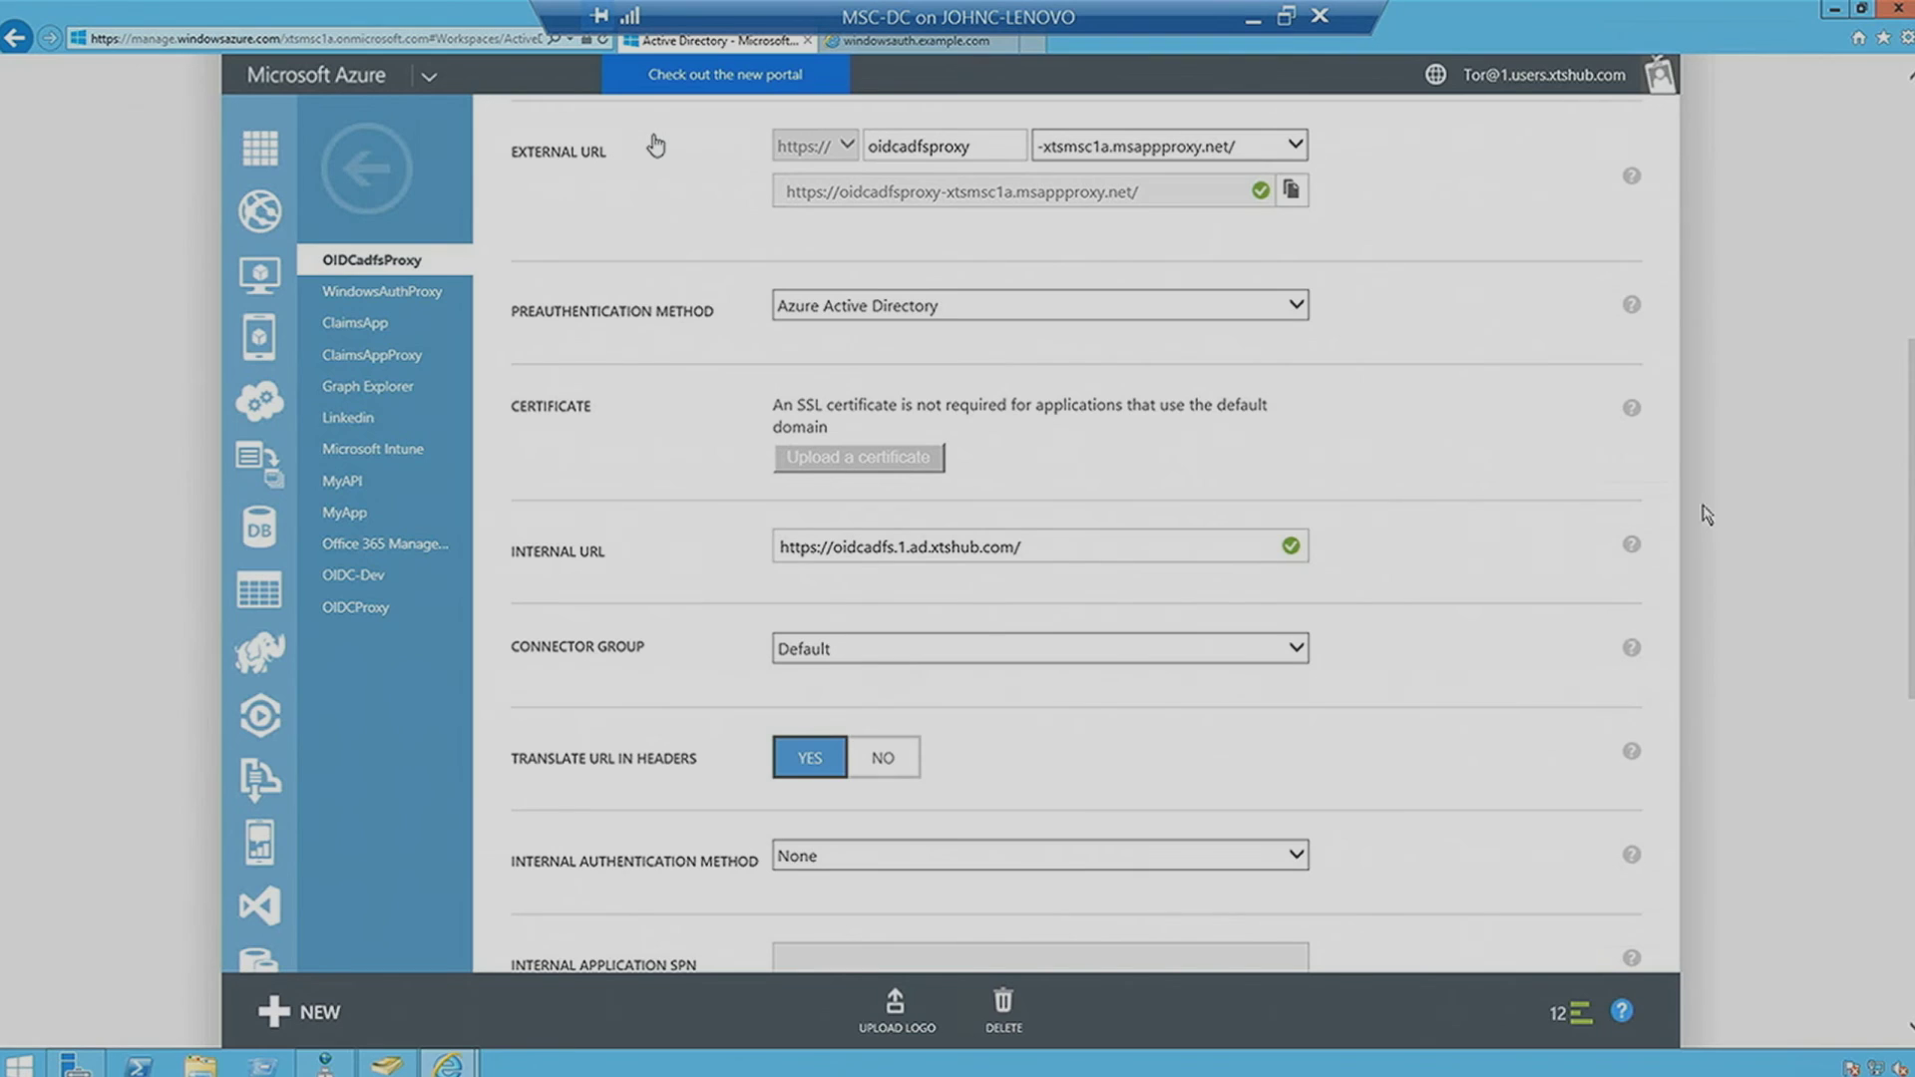
click(974, 150)
key(BackSpace)
key(BackSpace)
key(BackSpace)
key(BackSpace)
key(BackSpace)
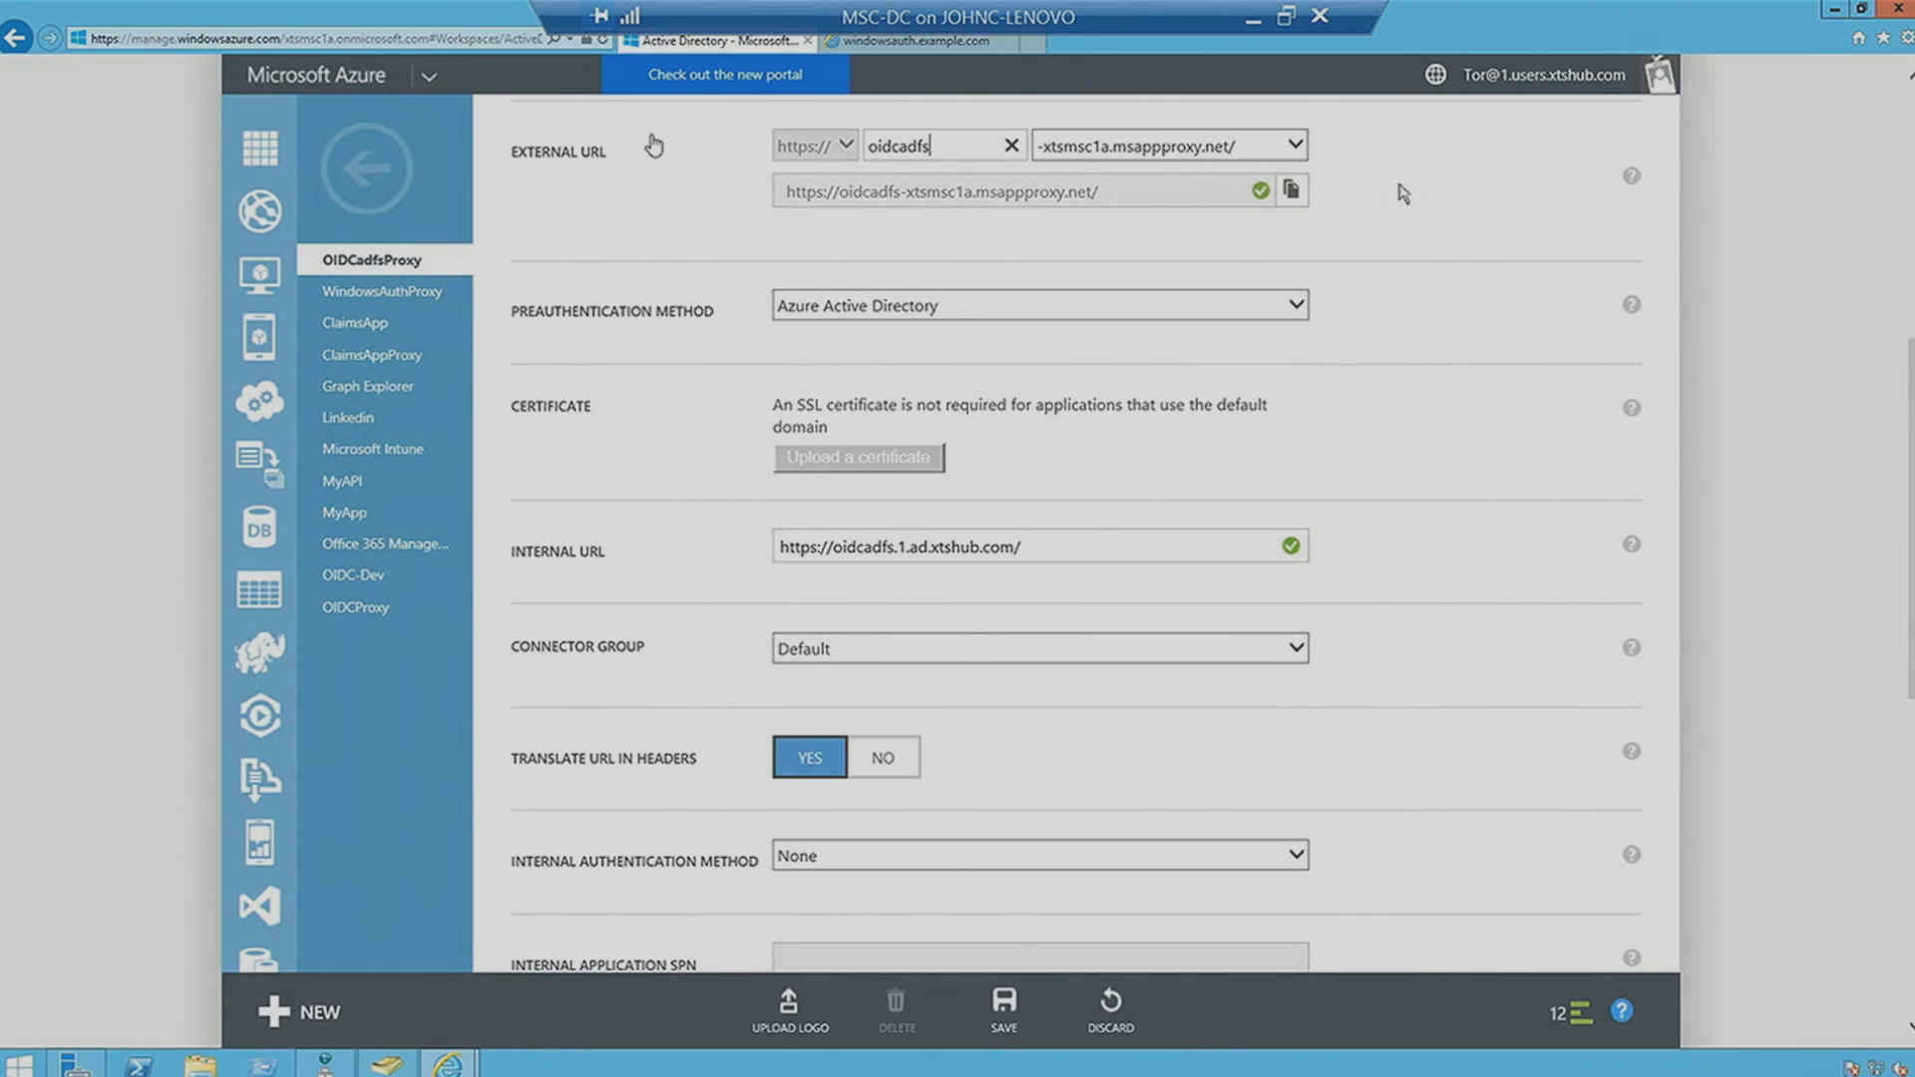
click(1299, 148)
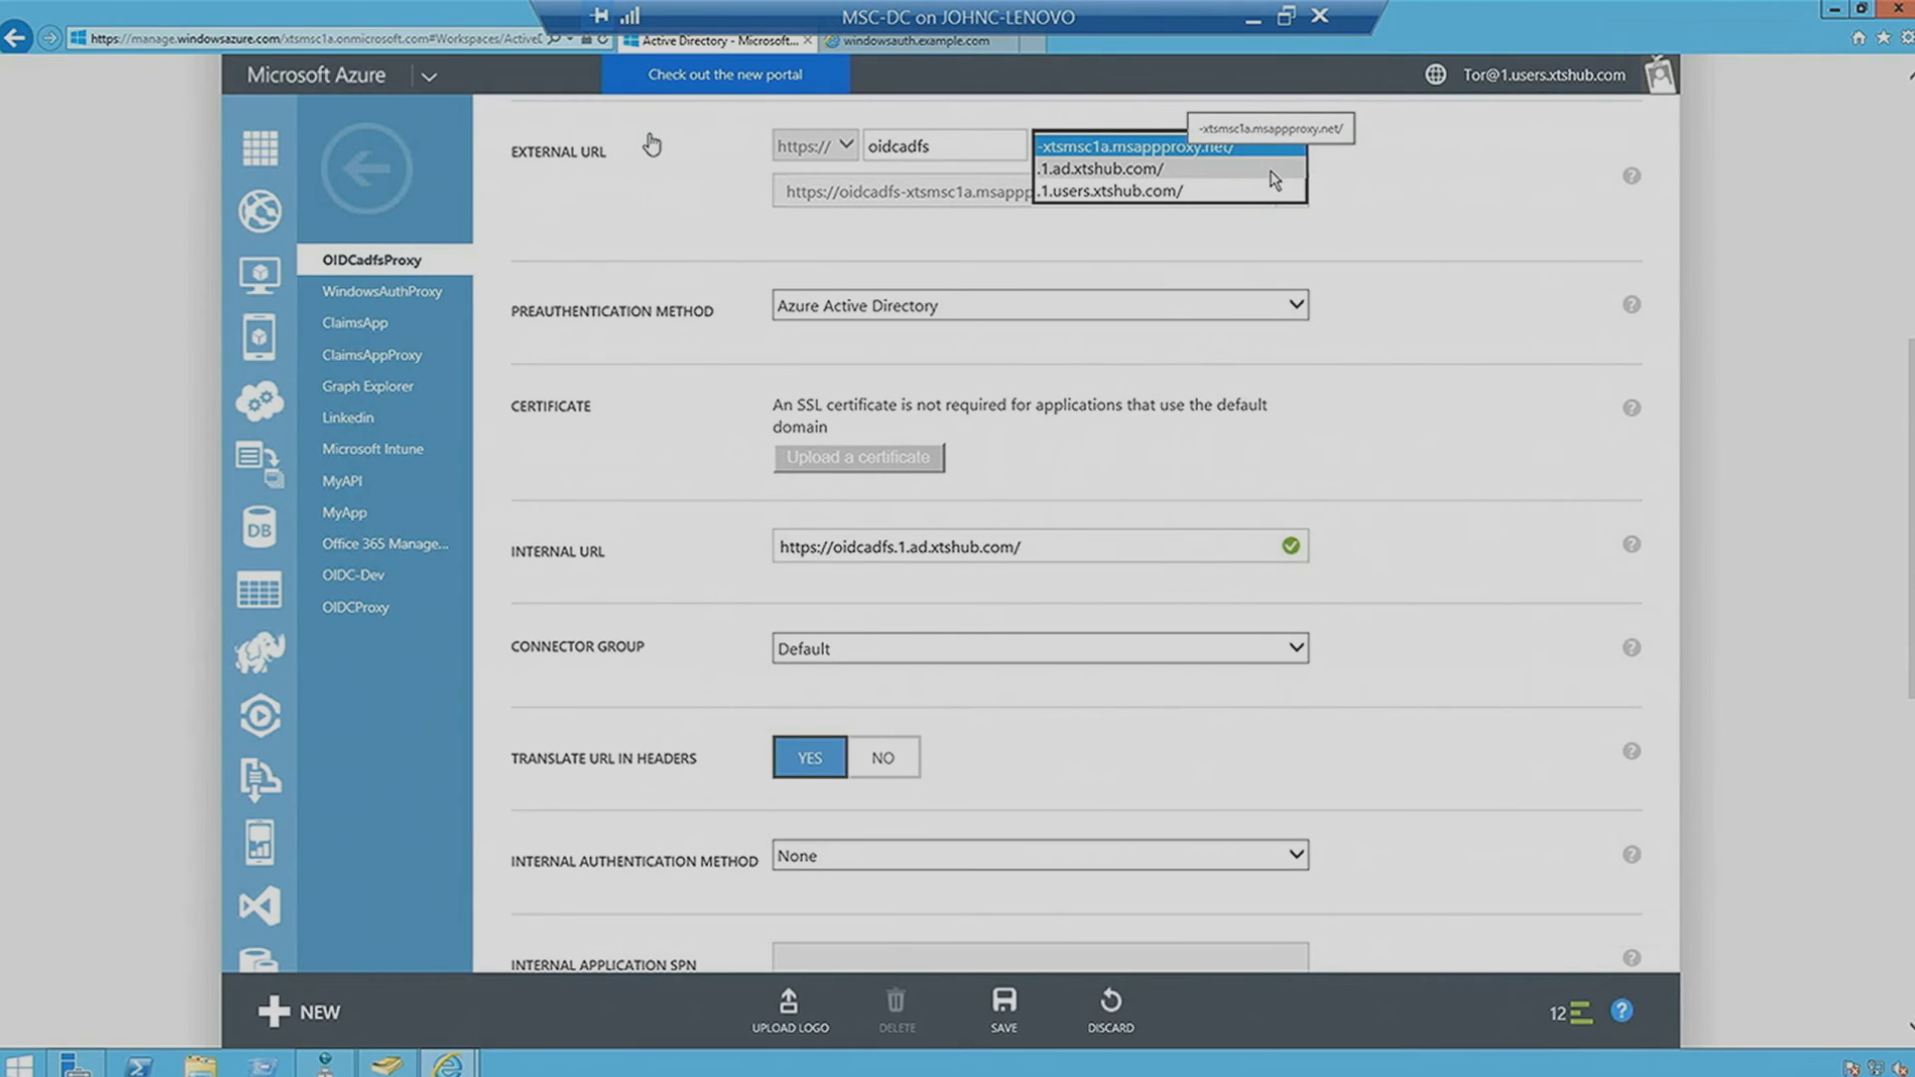
click(1274, 170)
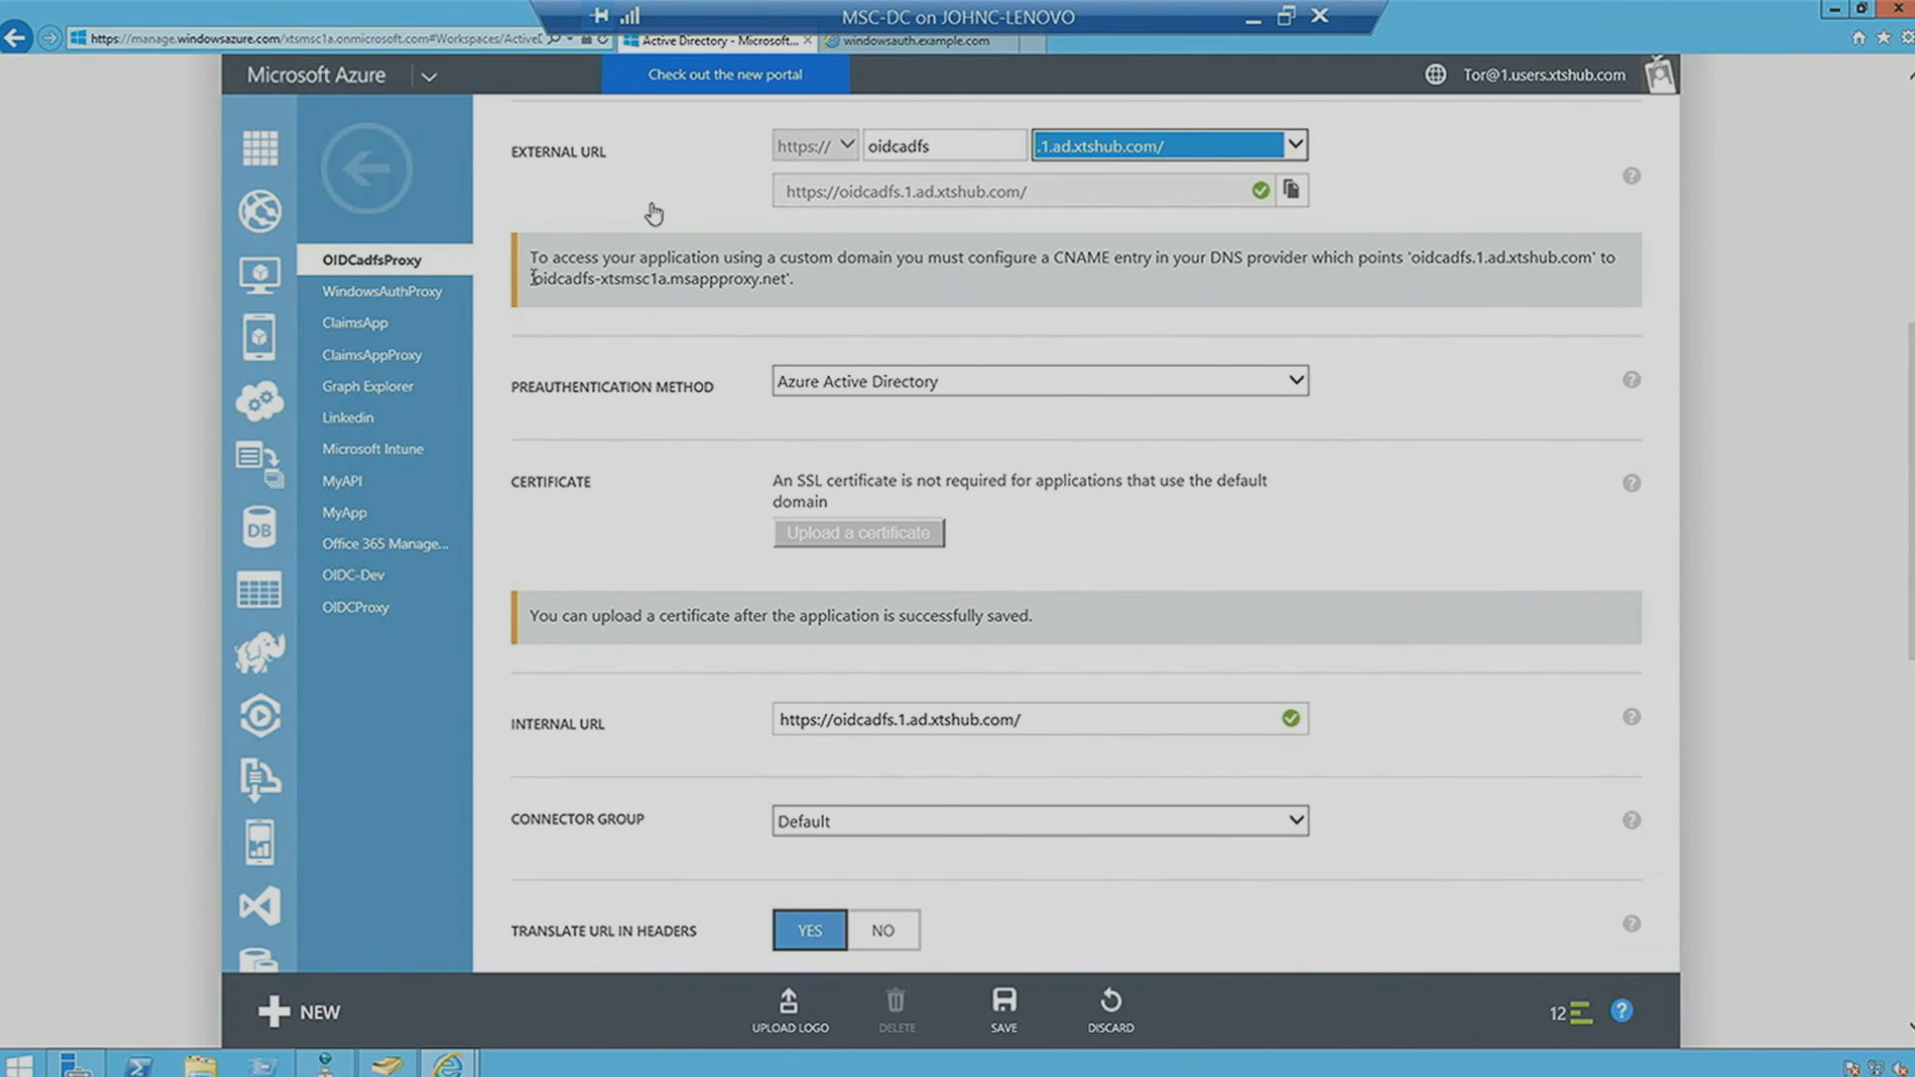
drag(532, 280, 783, 286)
key(ctrl+c)
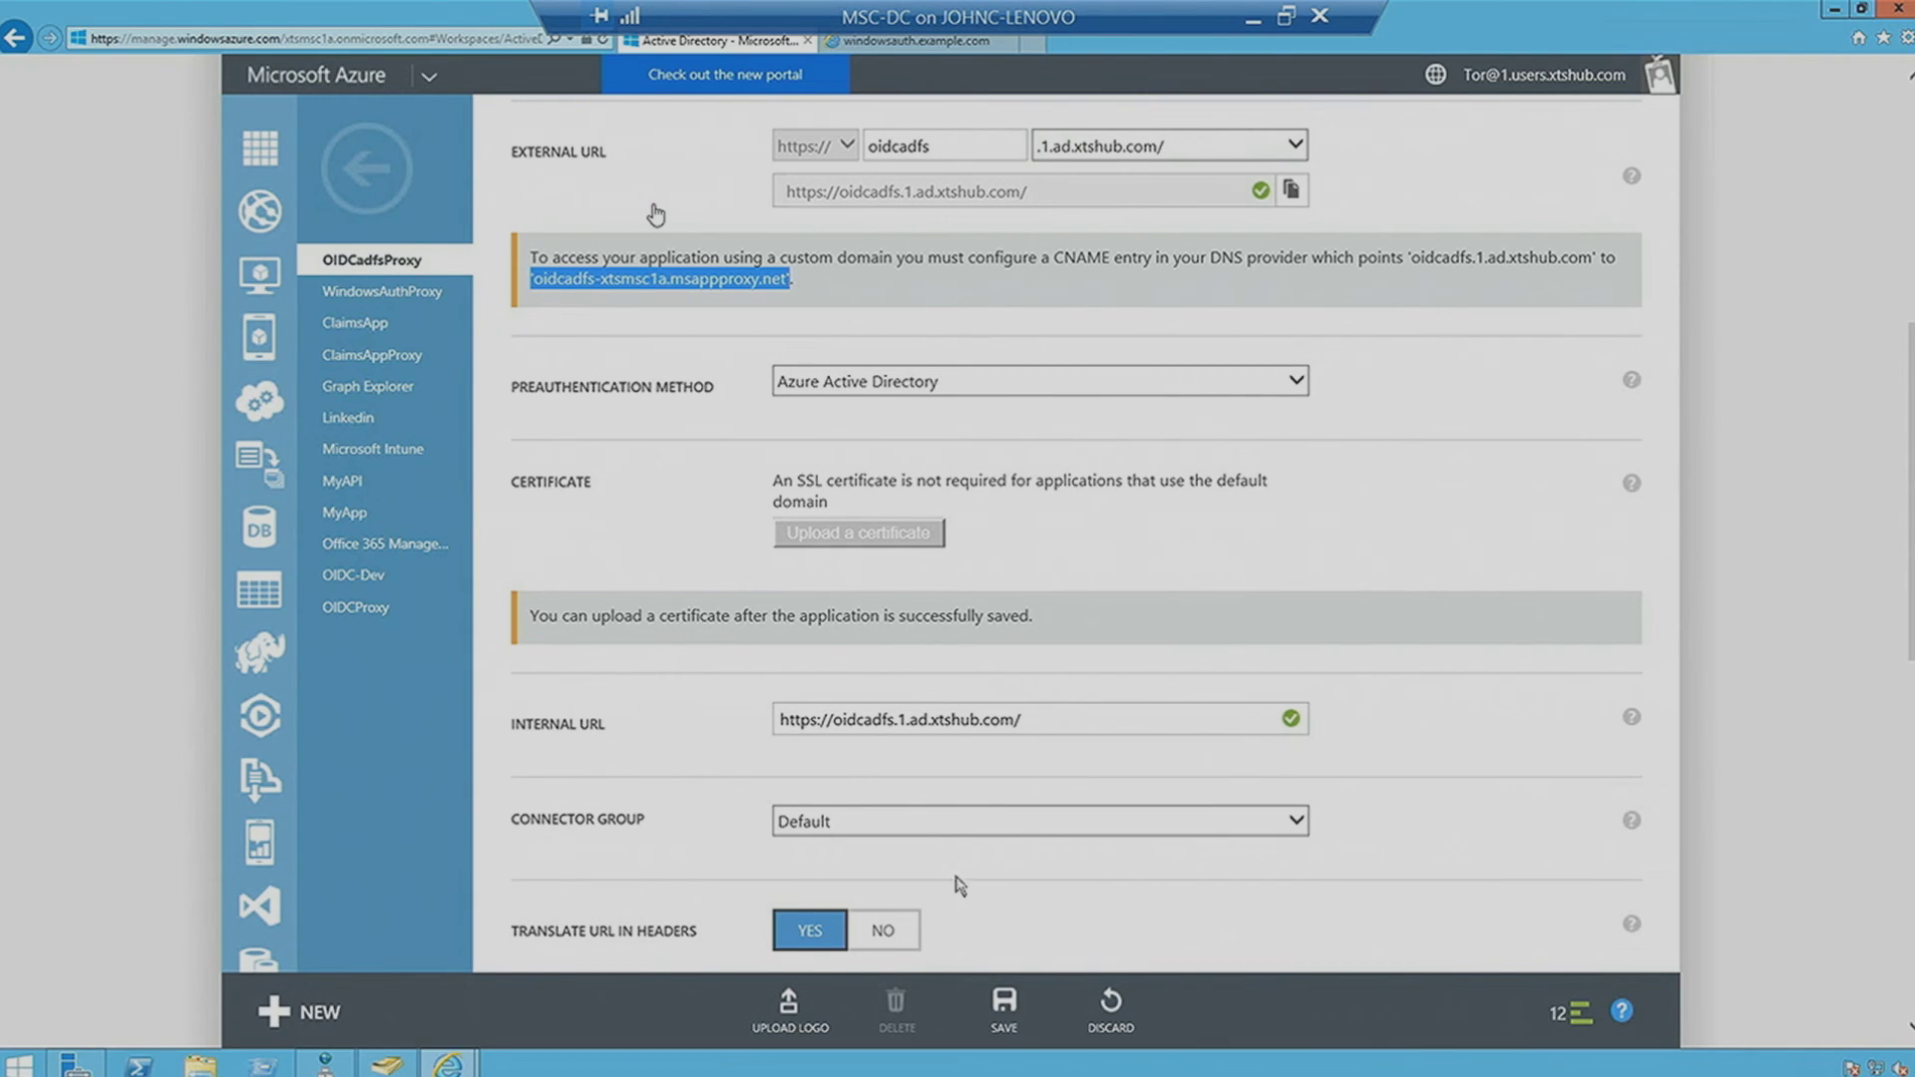
Step: Save the OIDCadfsProxy configuration and switch to the MSC-SRV server VM
click(1004, 1003)
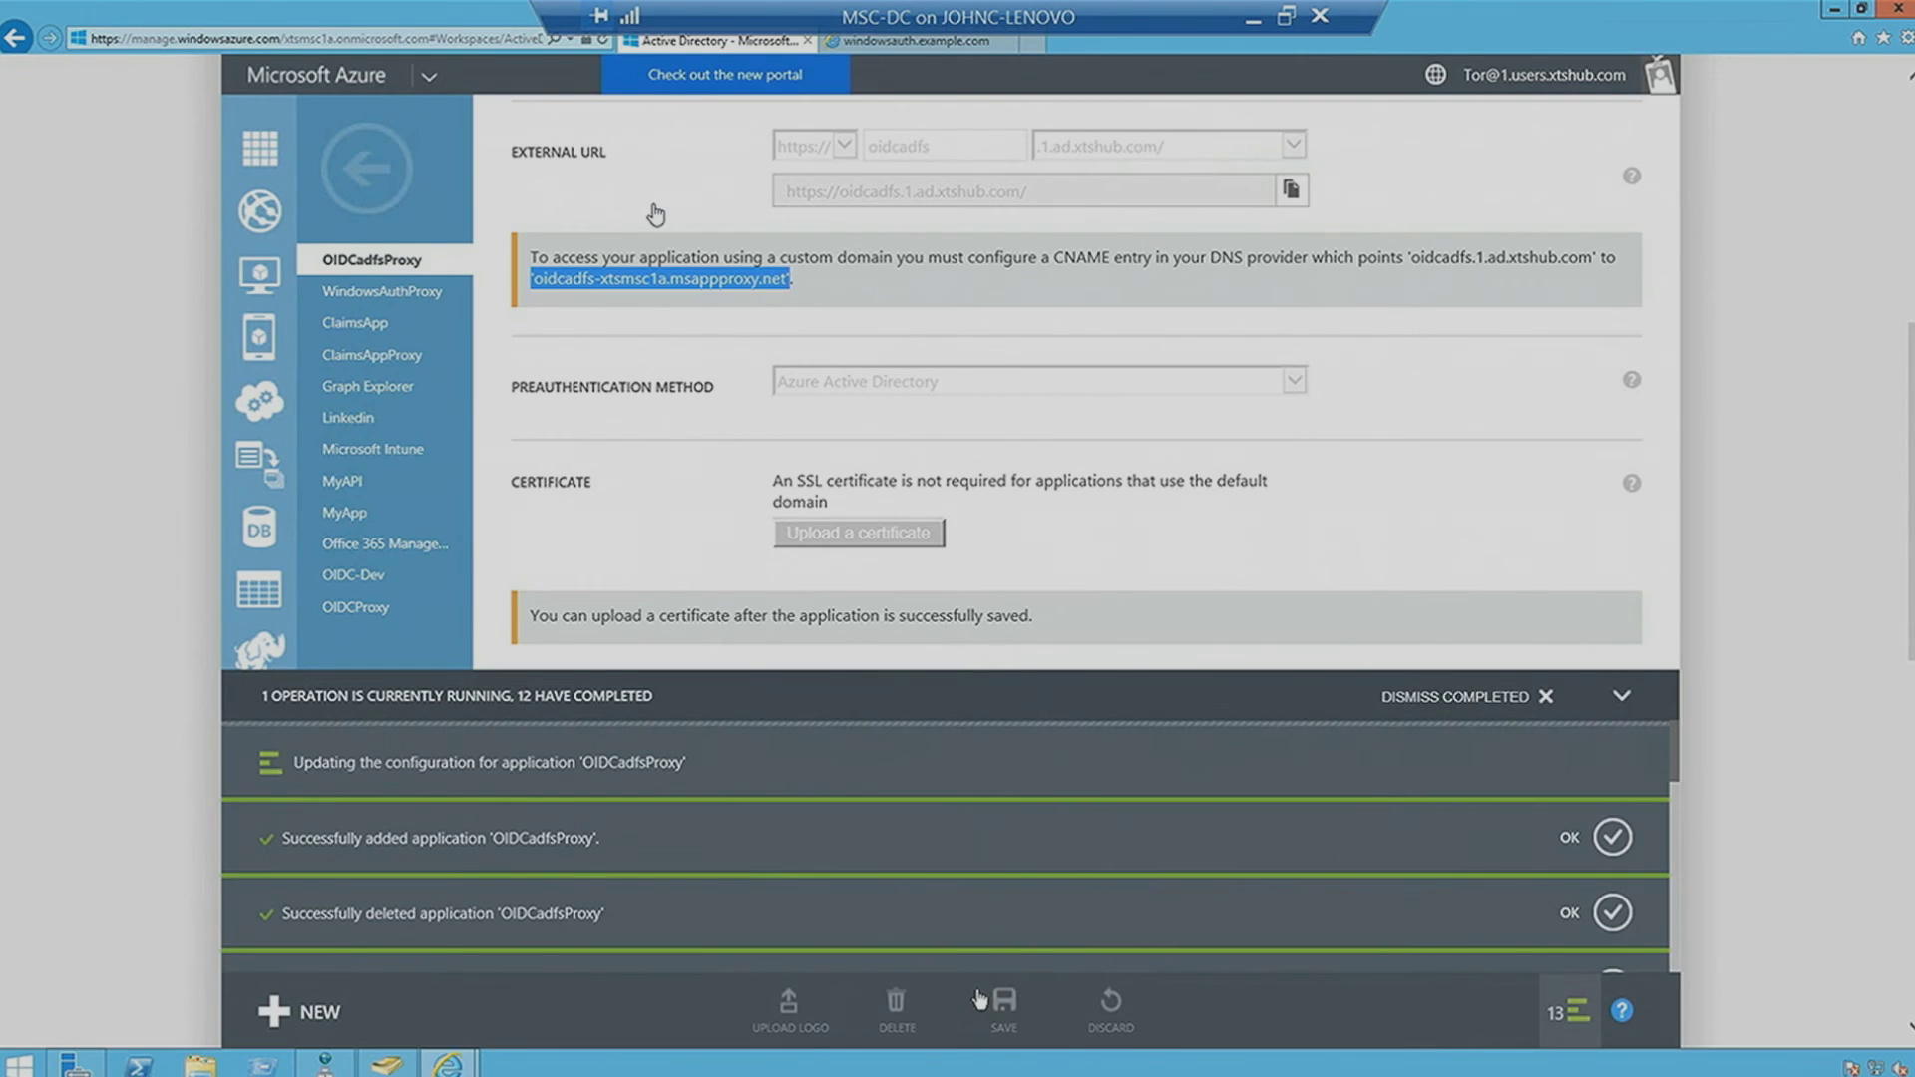
key(alt+Tab)
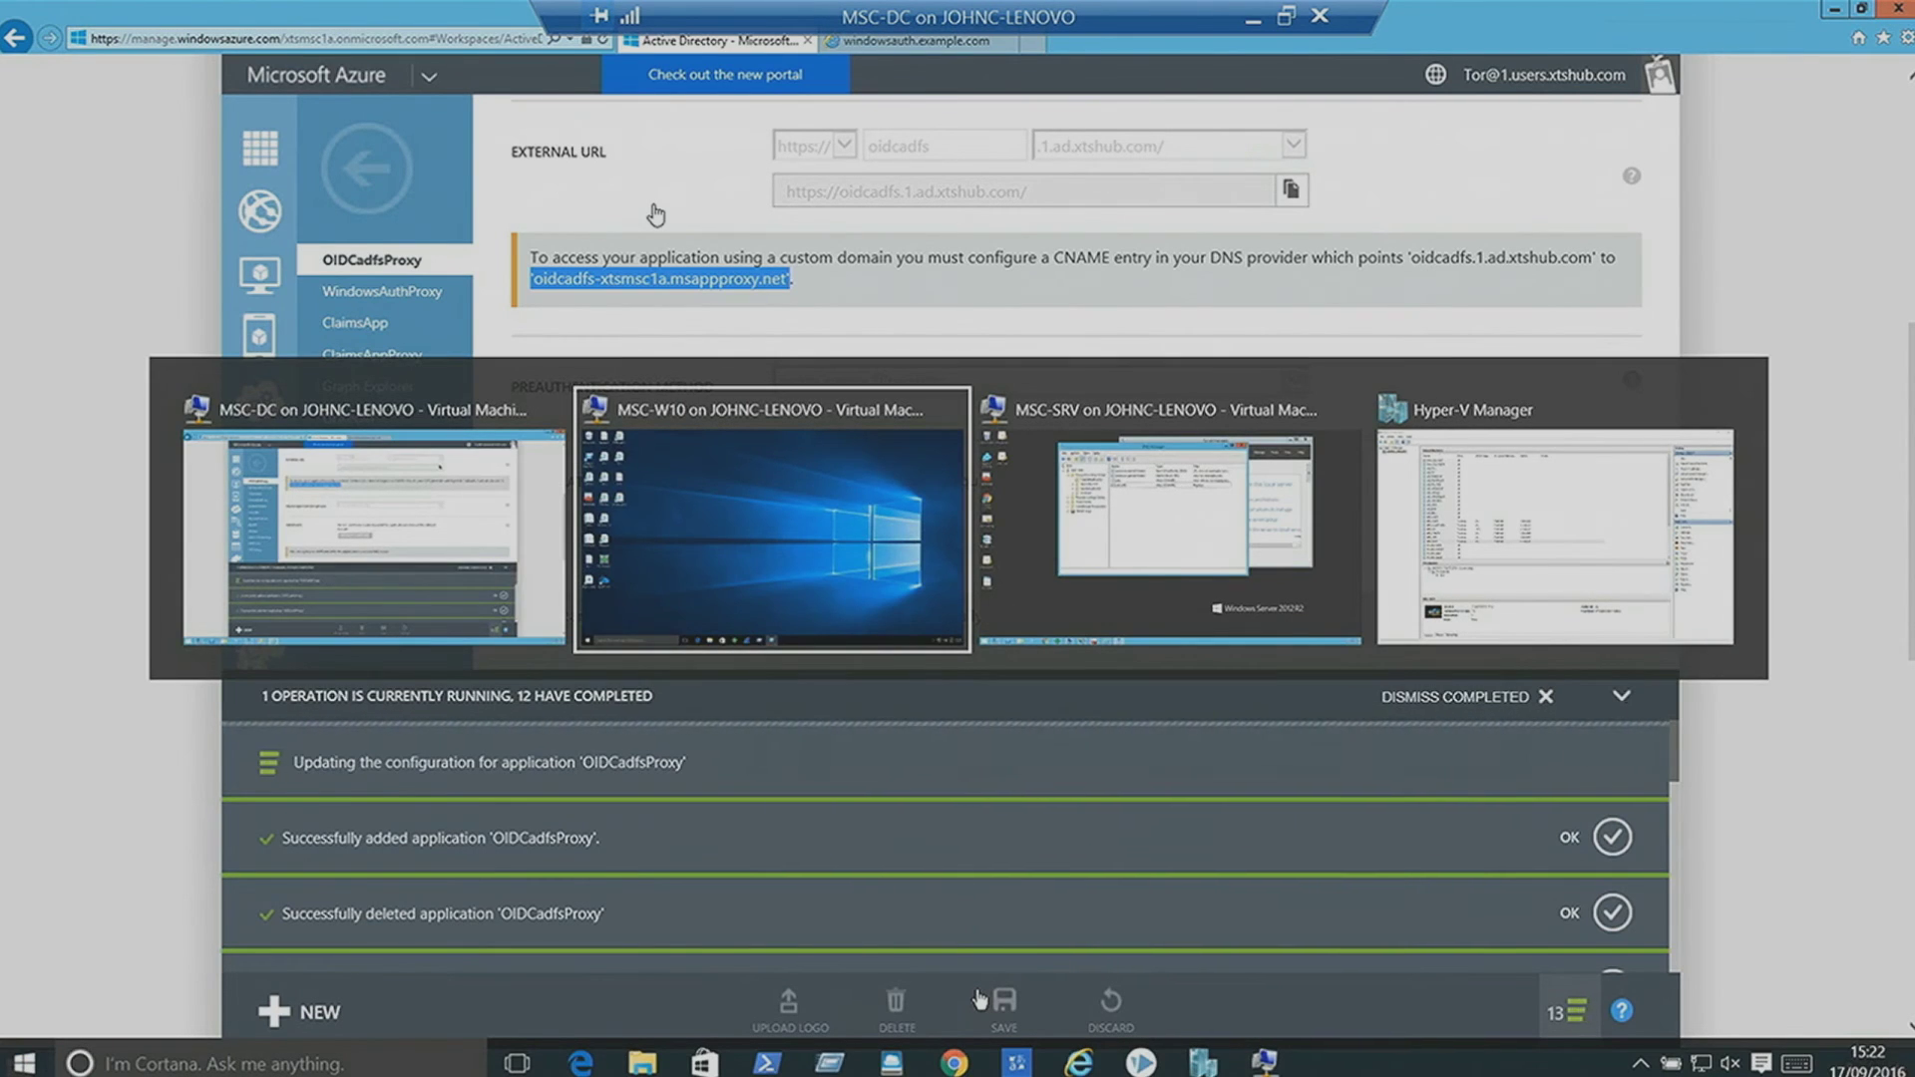
key(alt+Tab)
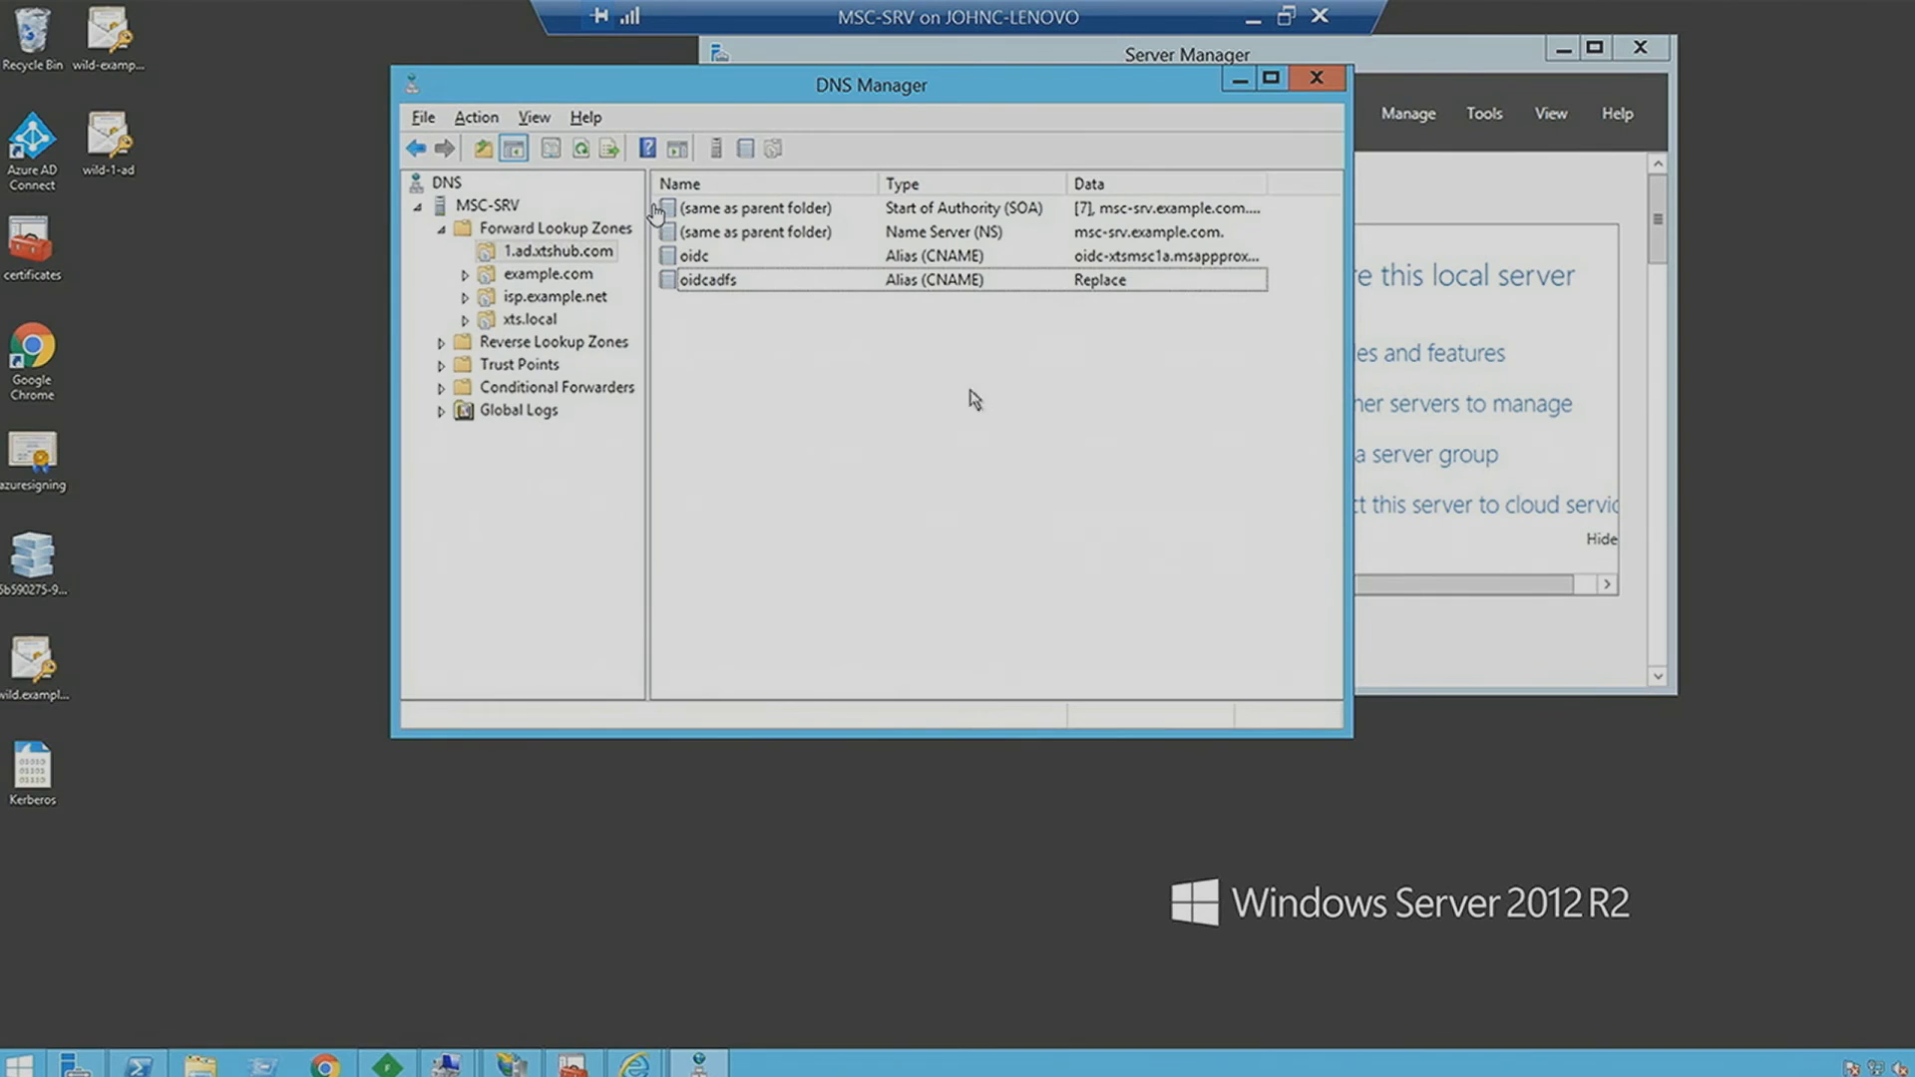
Step: Point the oidcadfs CNAME record at oidcadfs-xtsmsc1a.msappproxy.net using the copied address
double_click(696, 279)
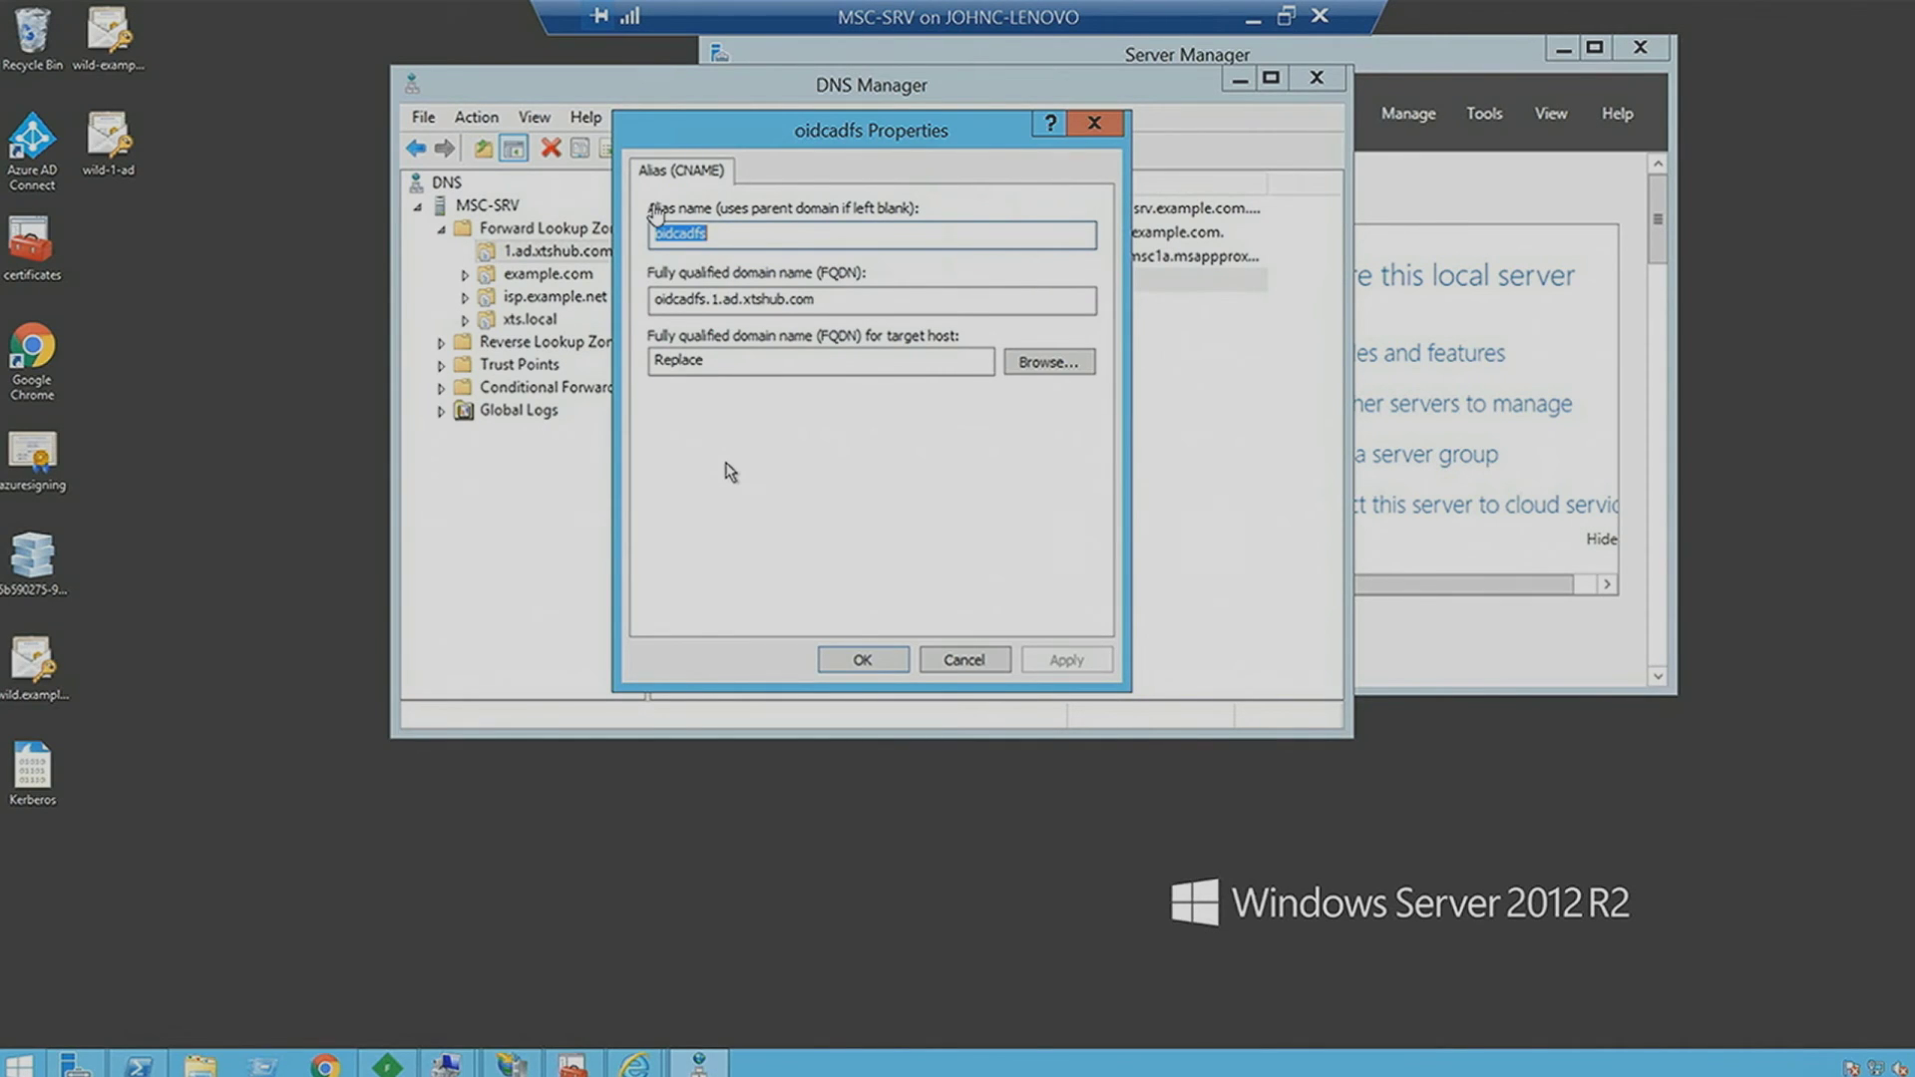
double_click(716, 361)
key(ctrl+v)
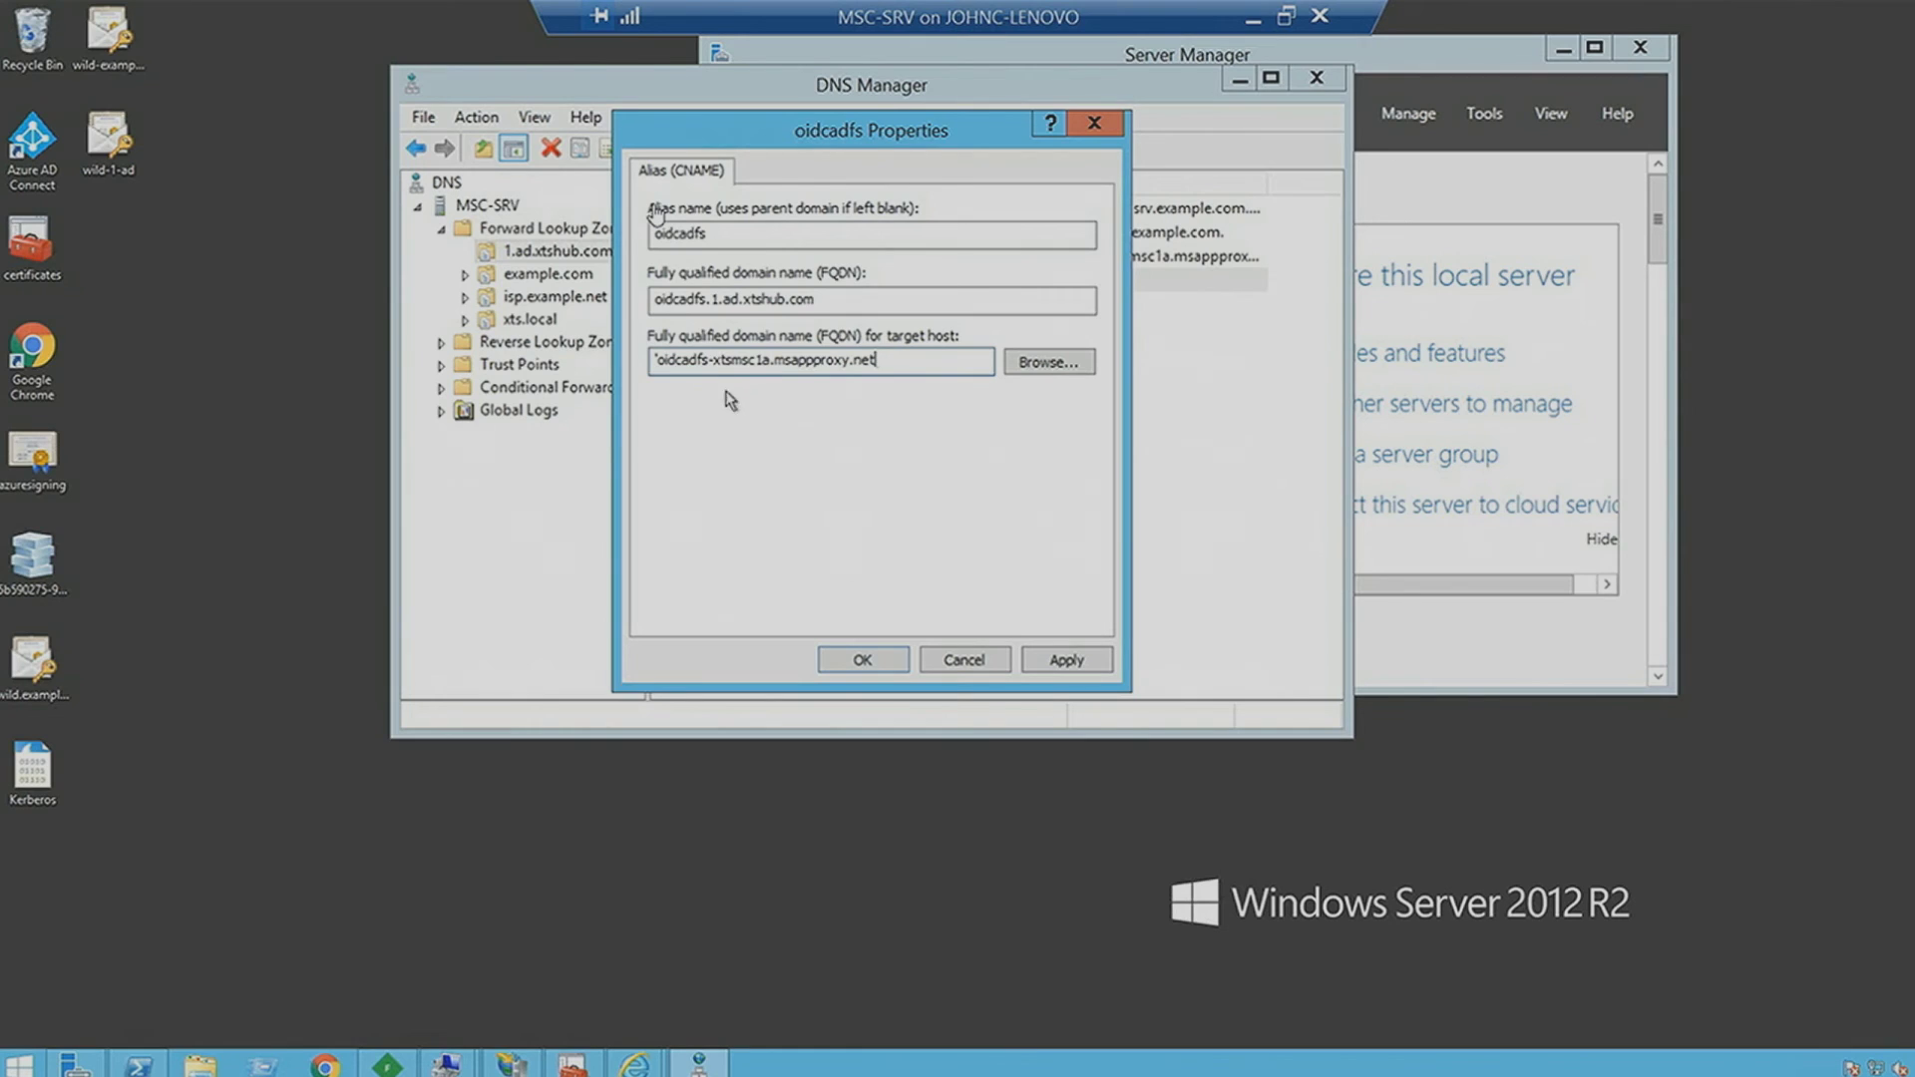
click(657, 361)
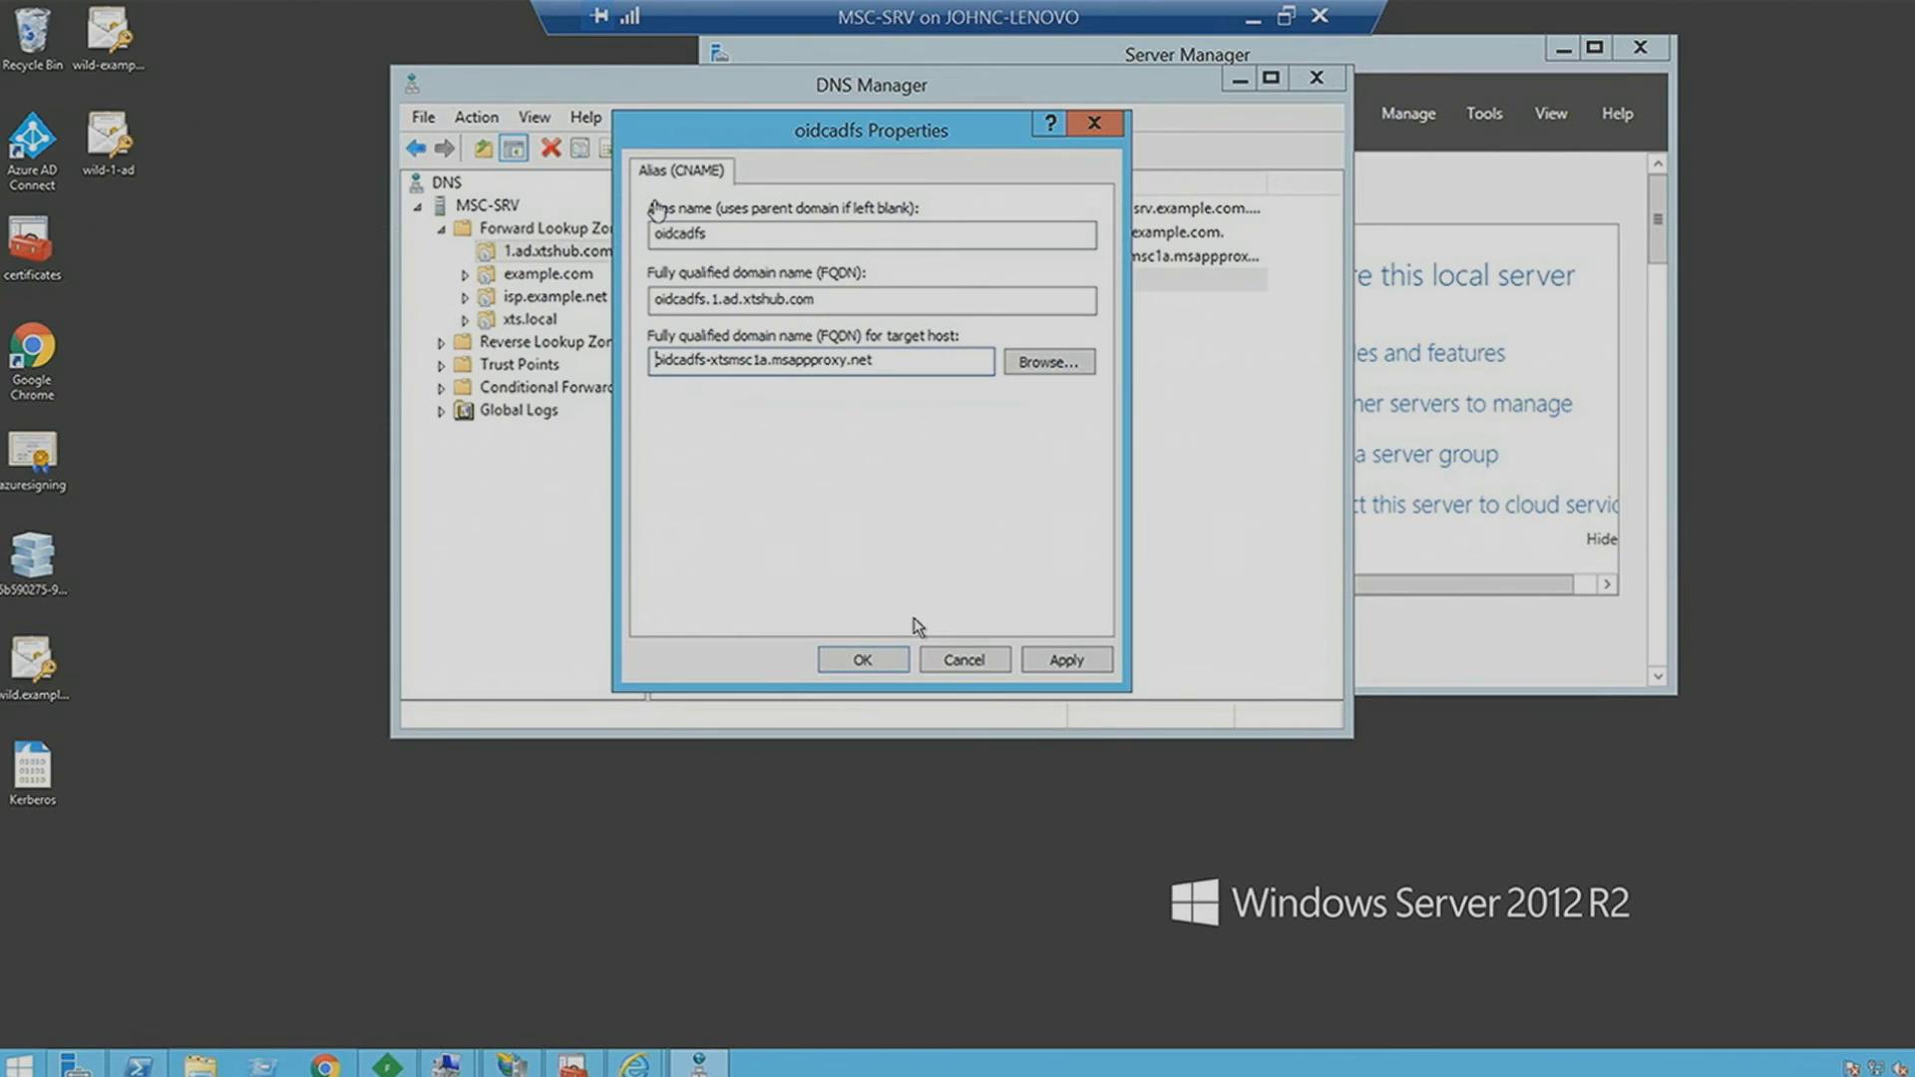
click(889, 665)
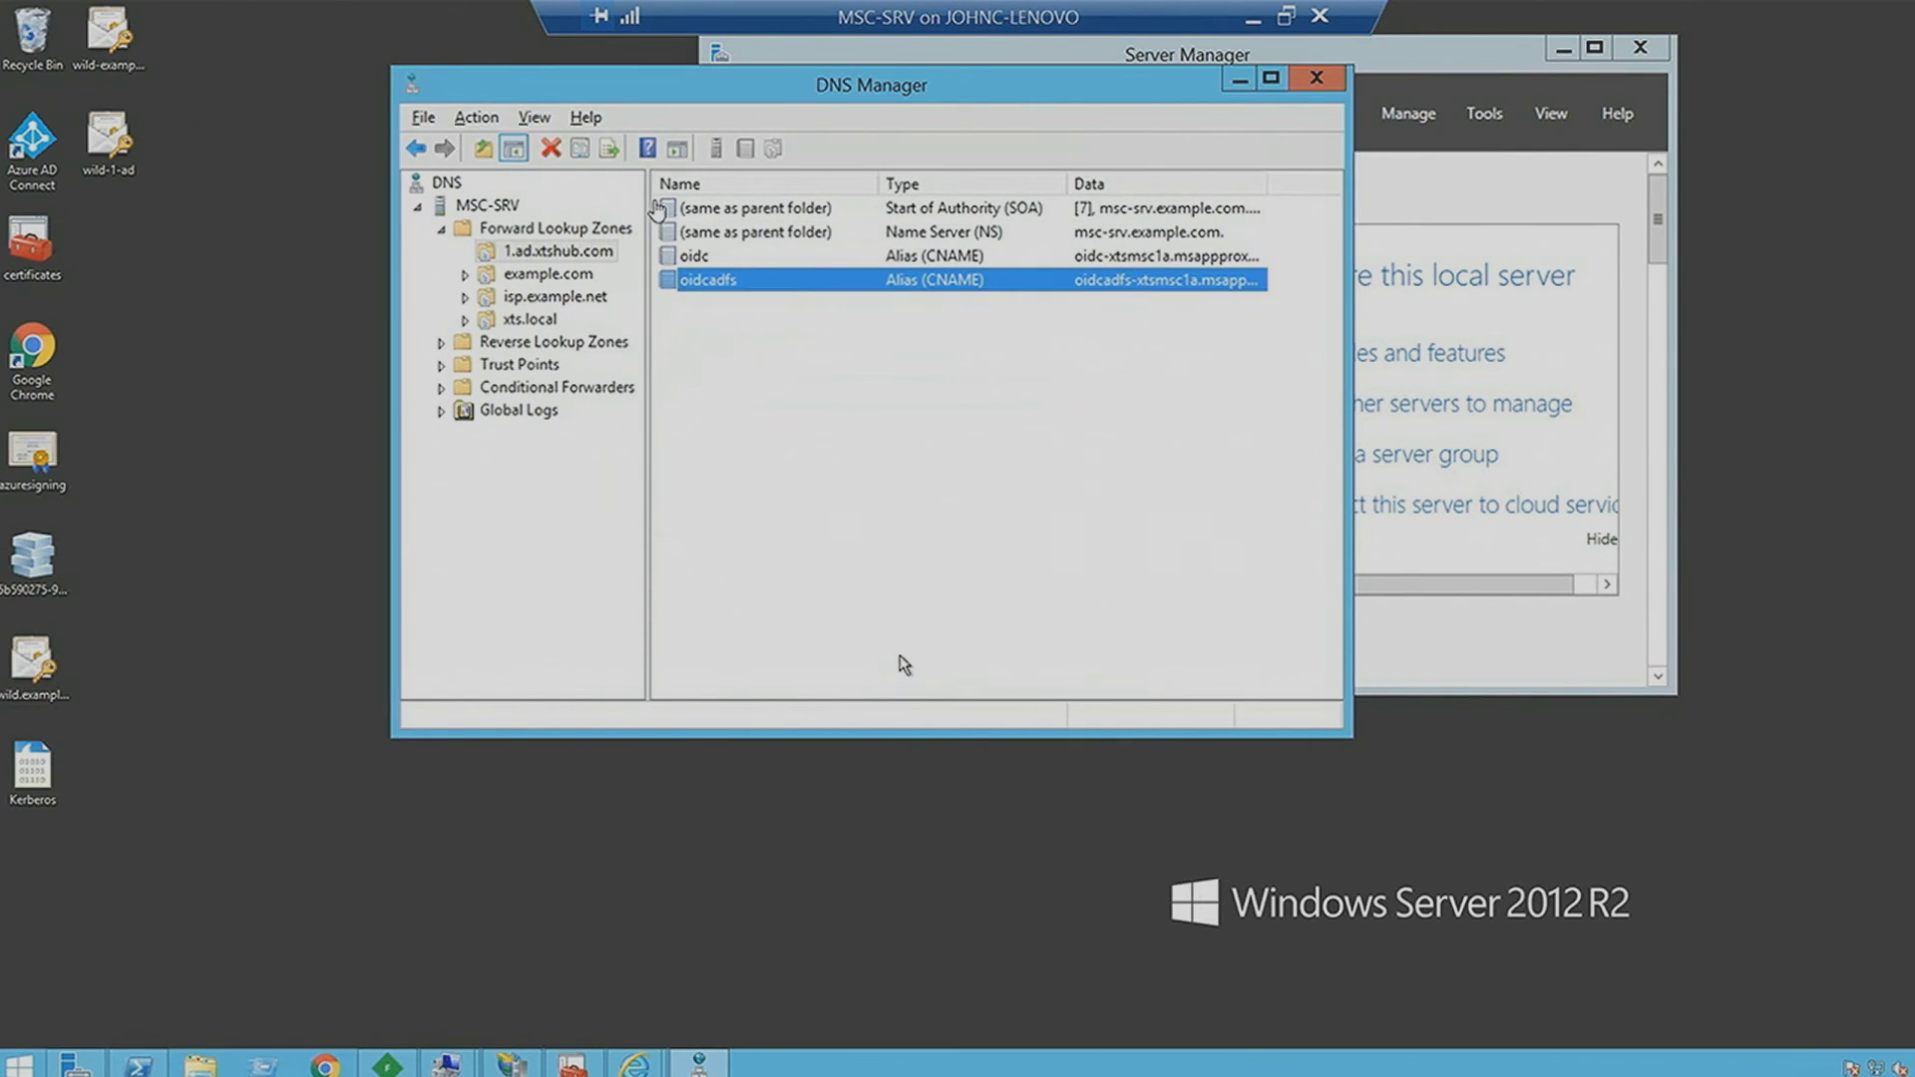
key(alt+Tab)
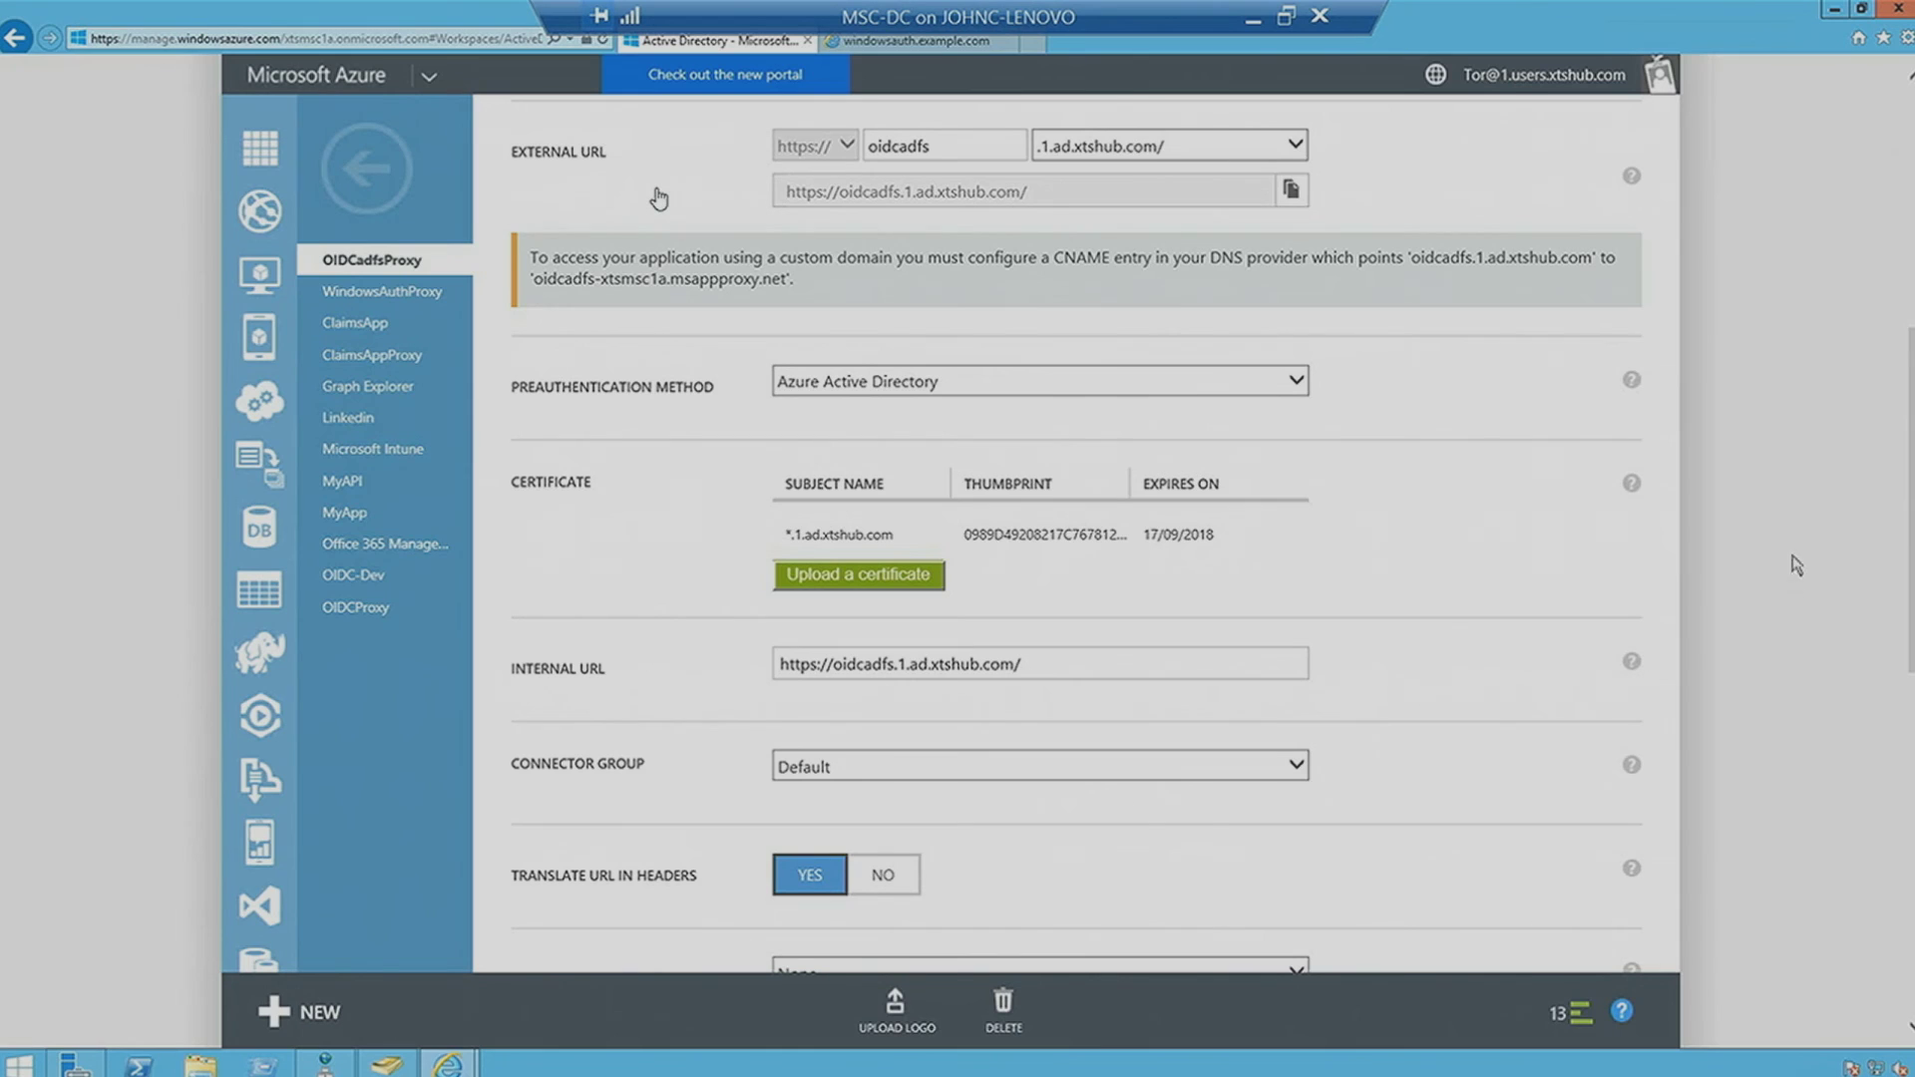
Step: Scroll the OIDCadfsProxy Configure page back to the top
drag(1901, 428, 1905, 190)
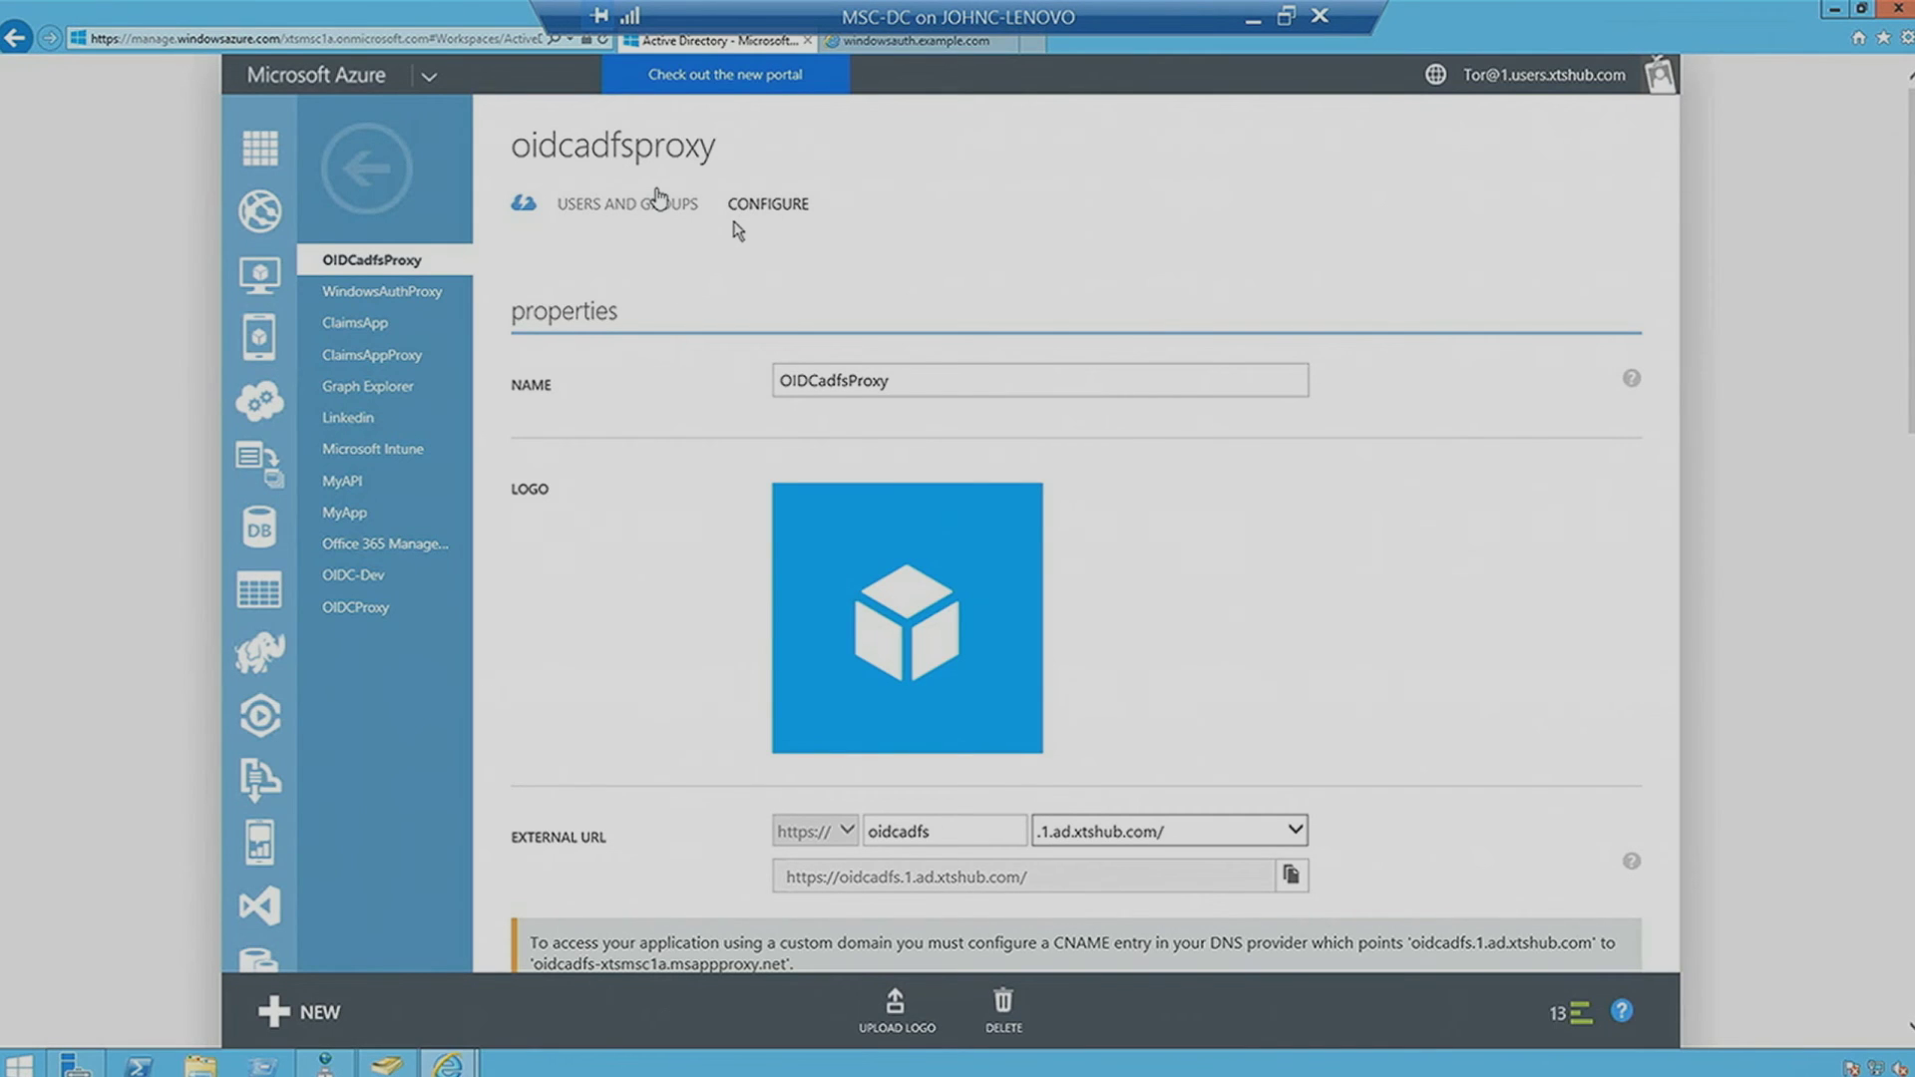
Step: List All Users for OIDCadfsProxy and assign the domain user direct access
click(655, 203)
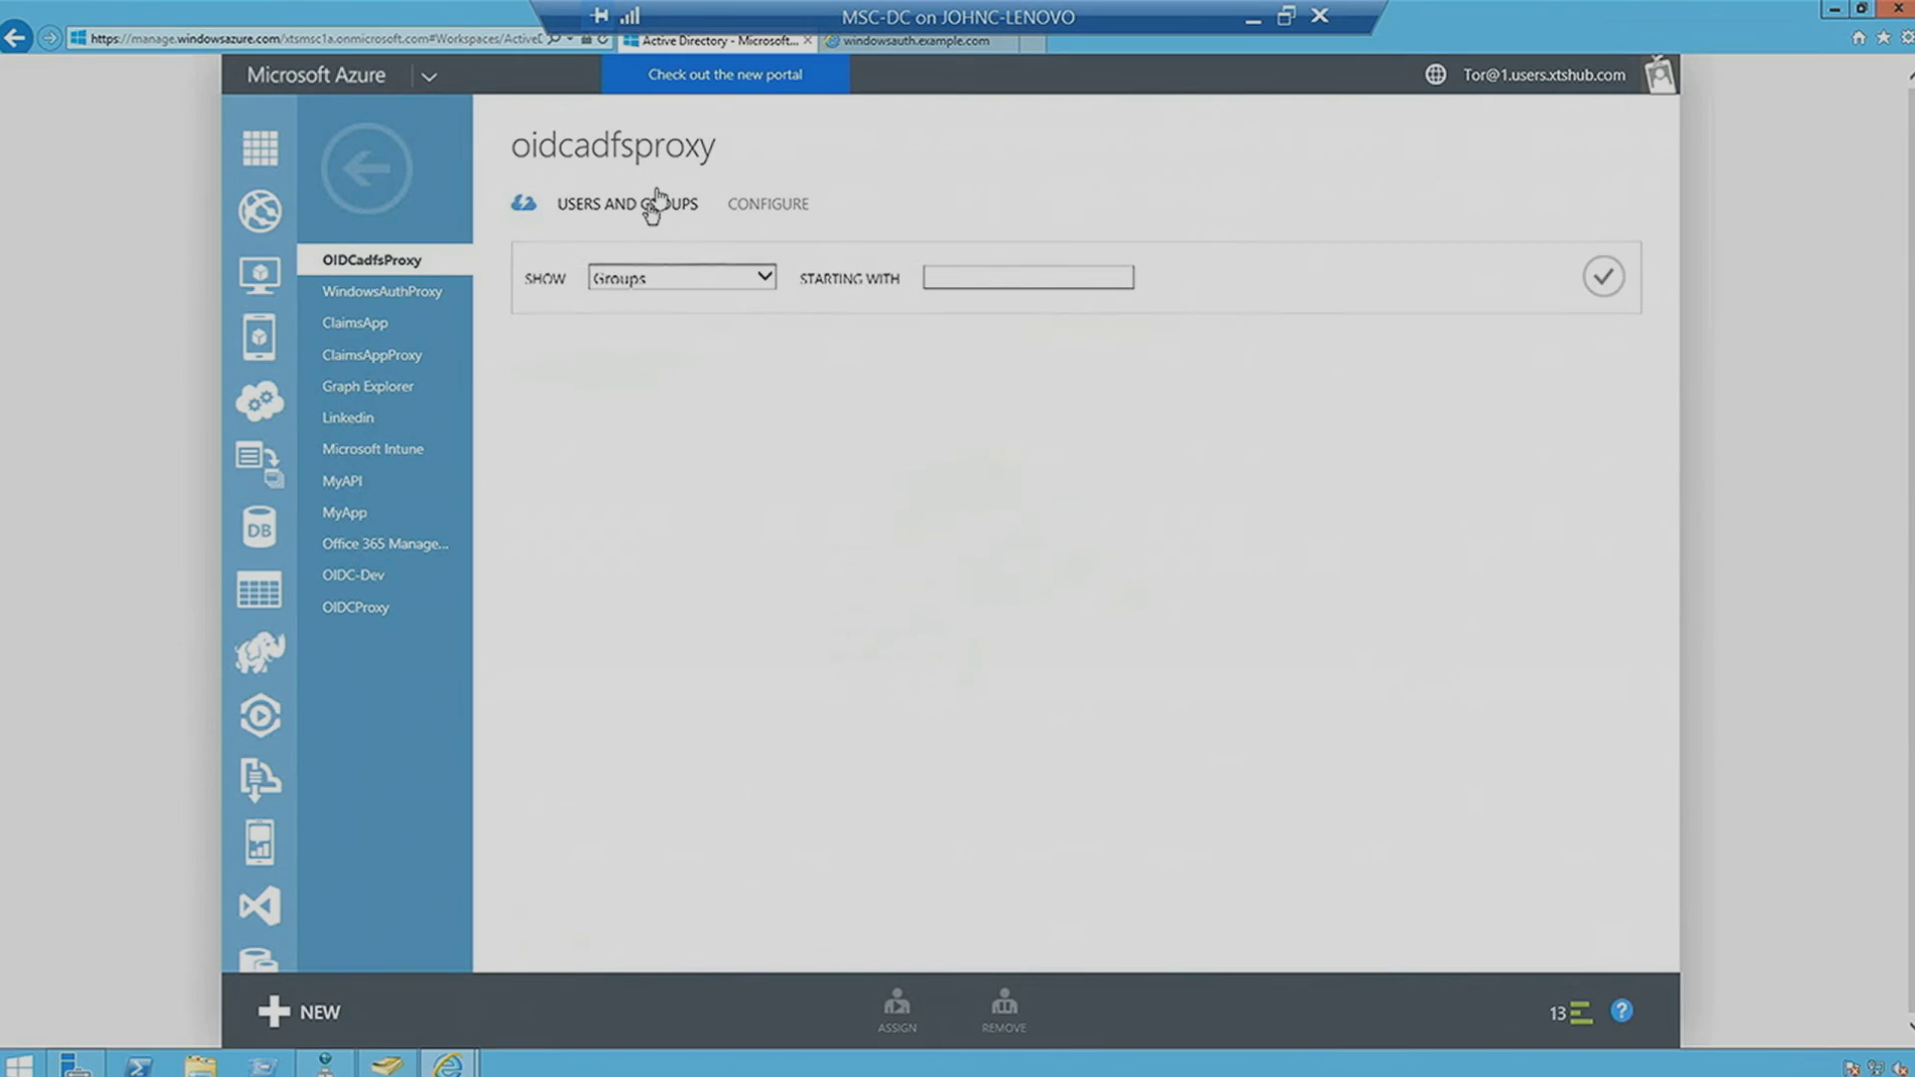
click(763, 278)
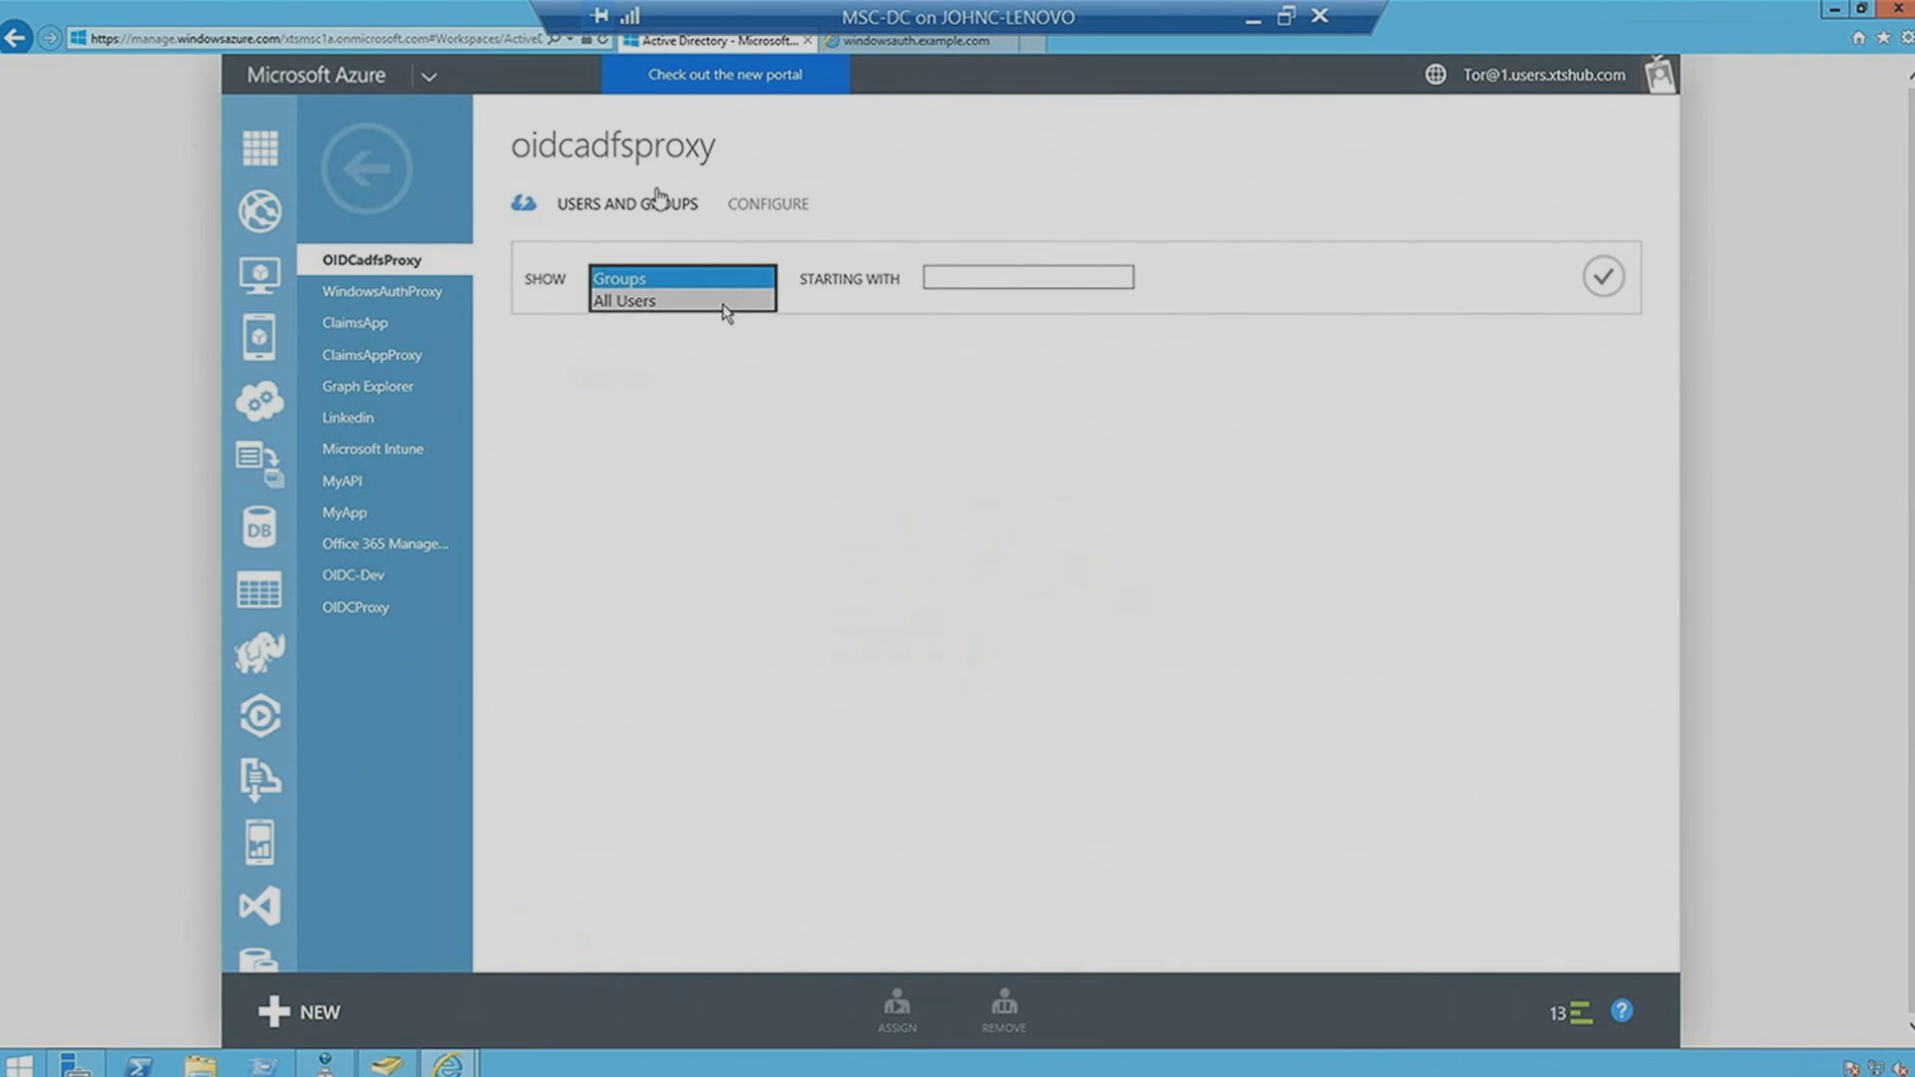
click(725, 304)
click(1601, 276)
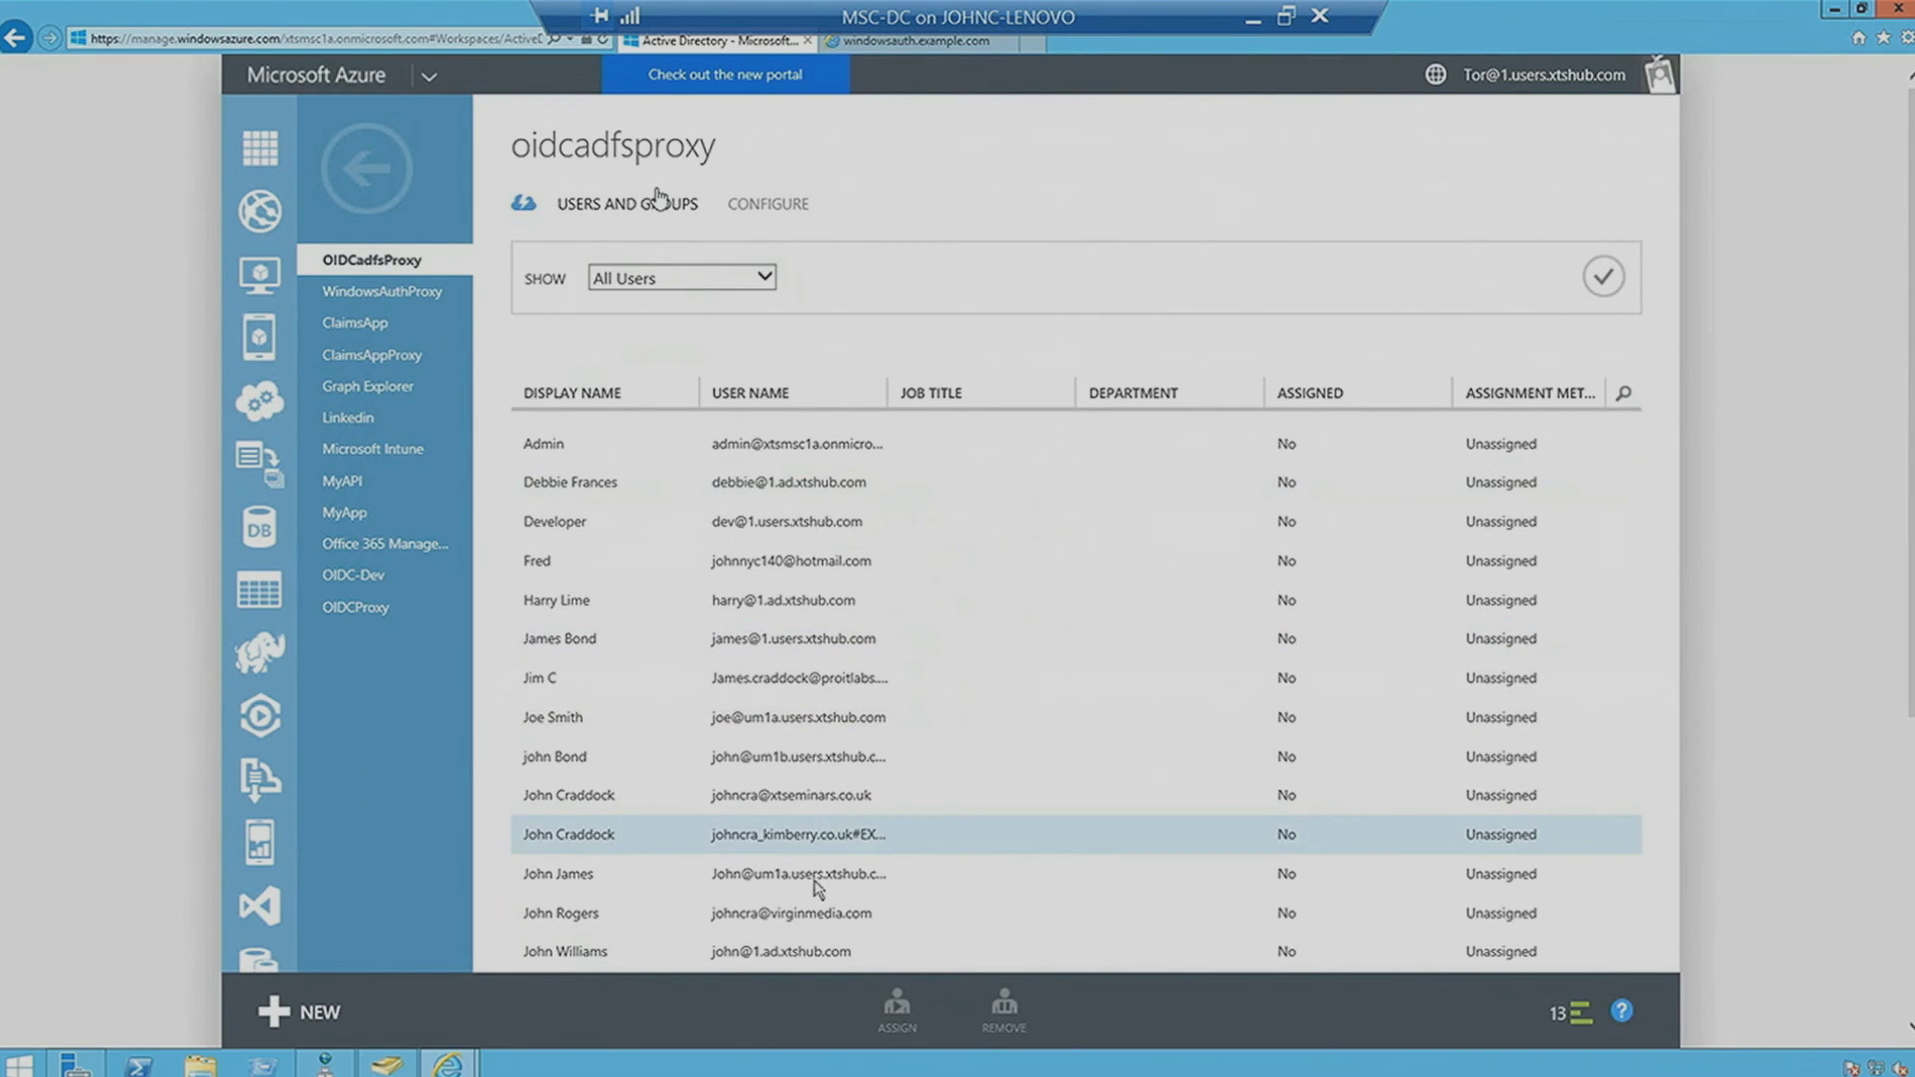
click(817, 950)
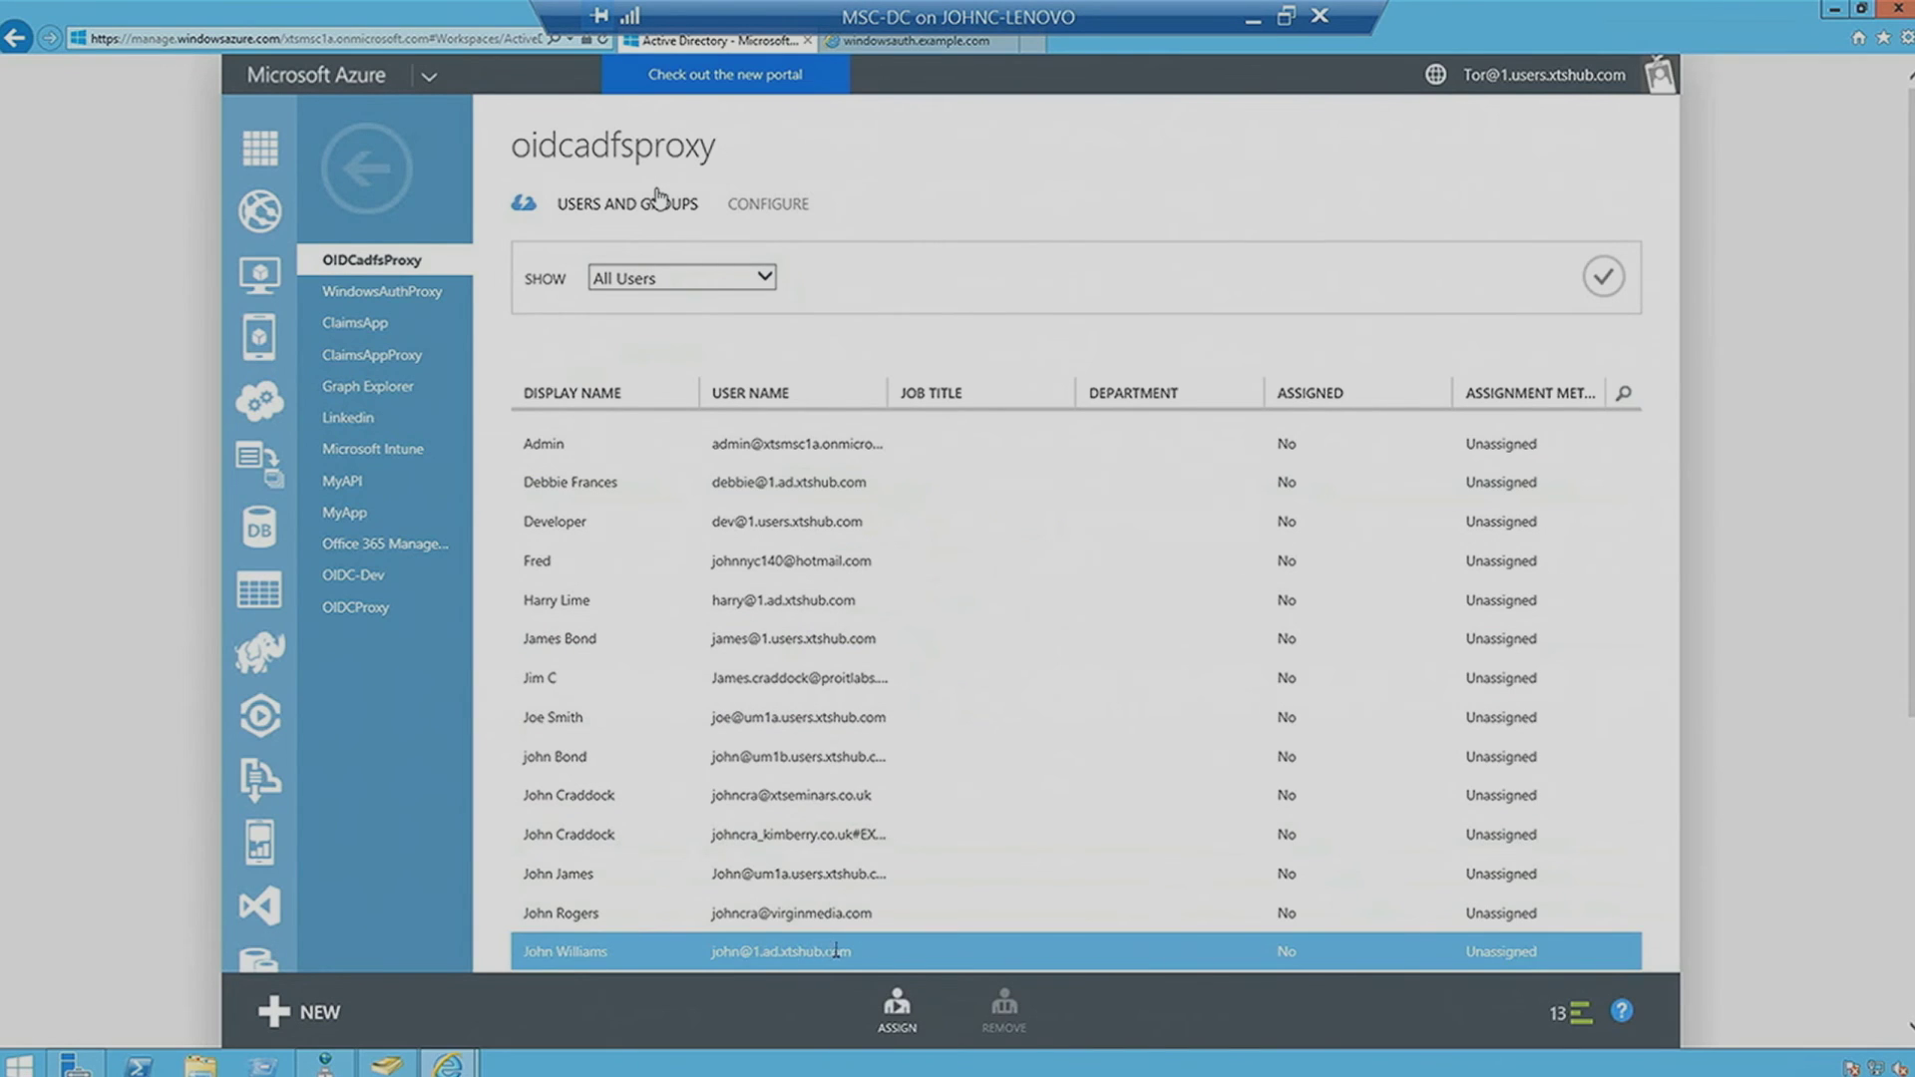
click(896, 1006)
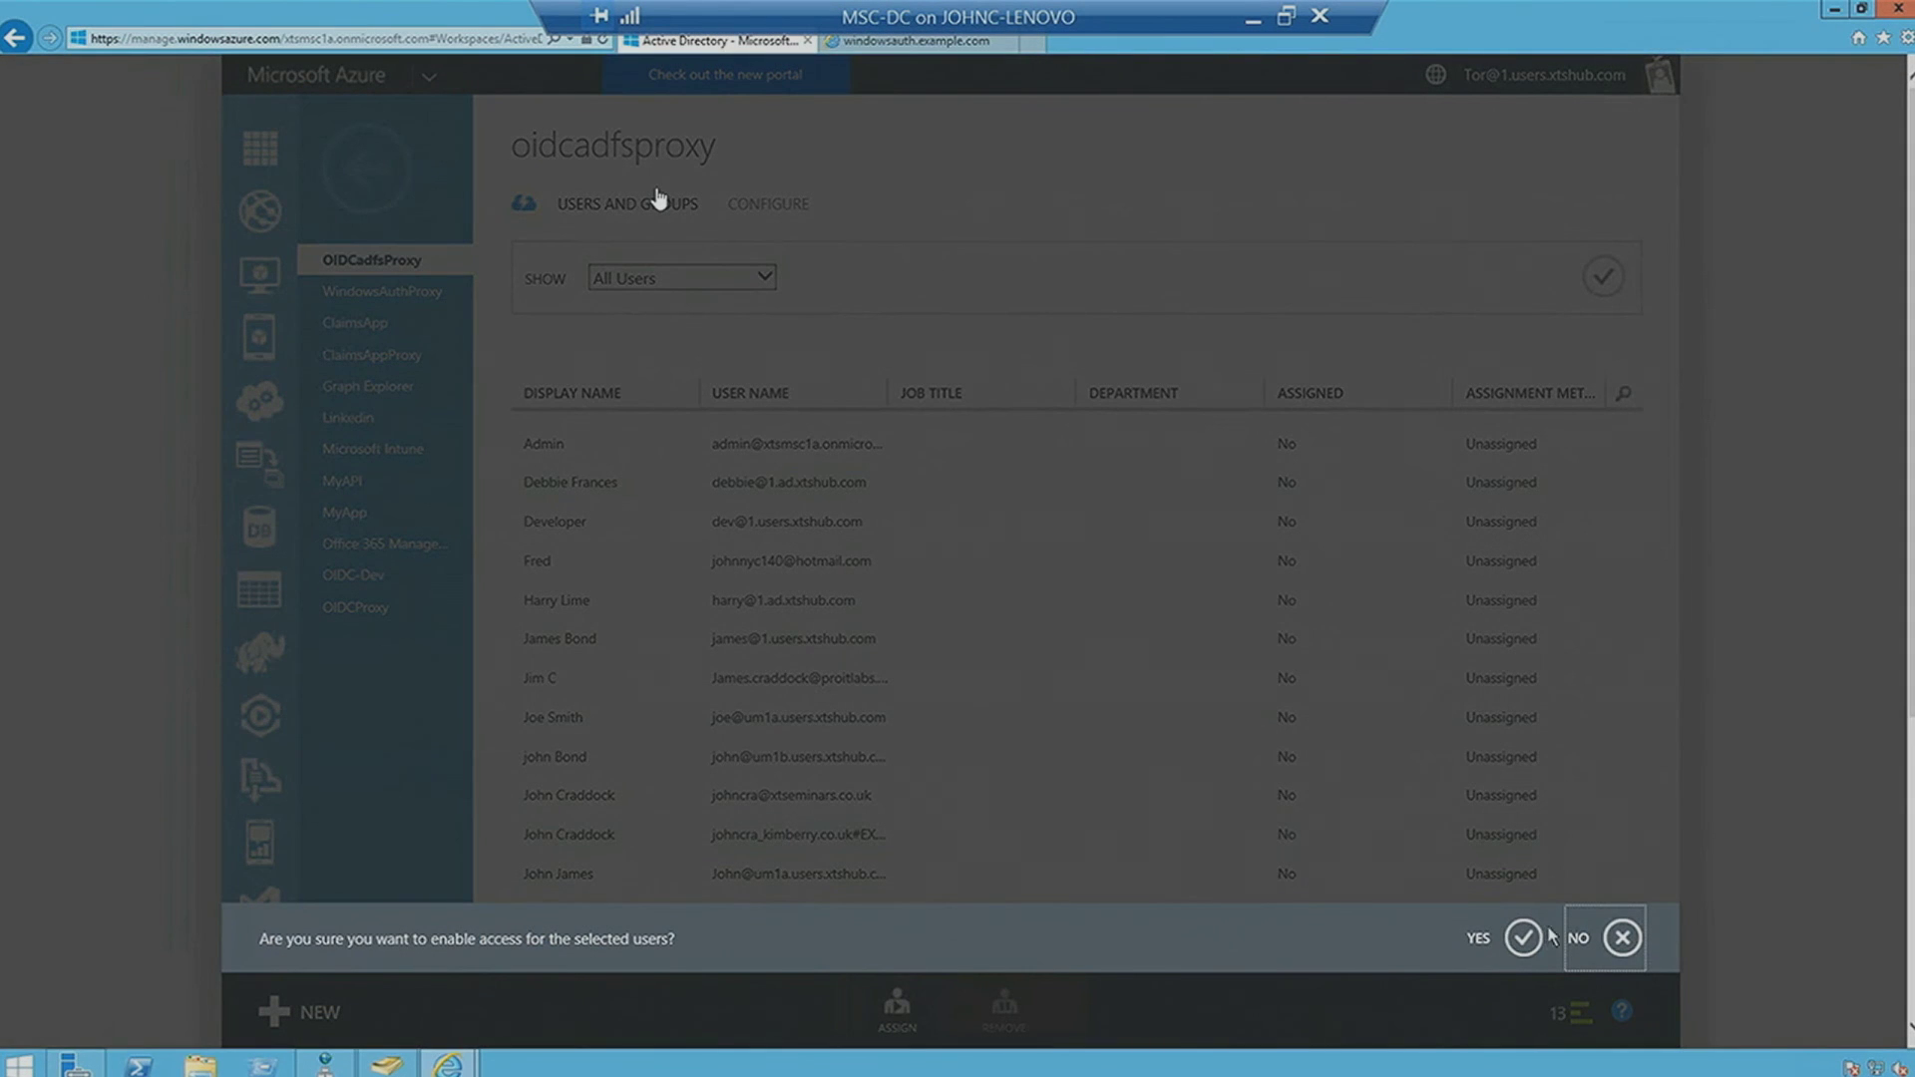
click(1524, 940)
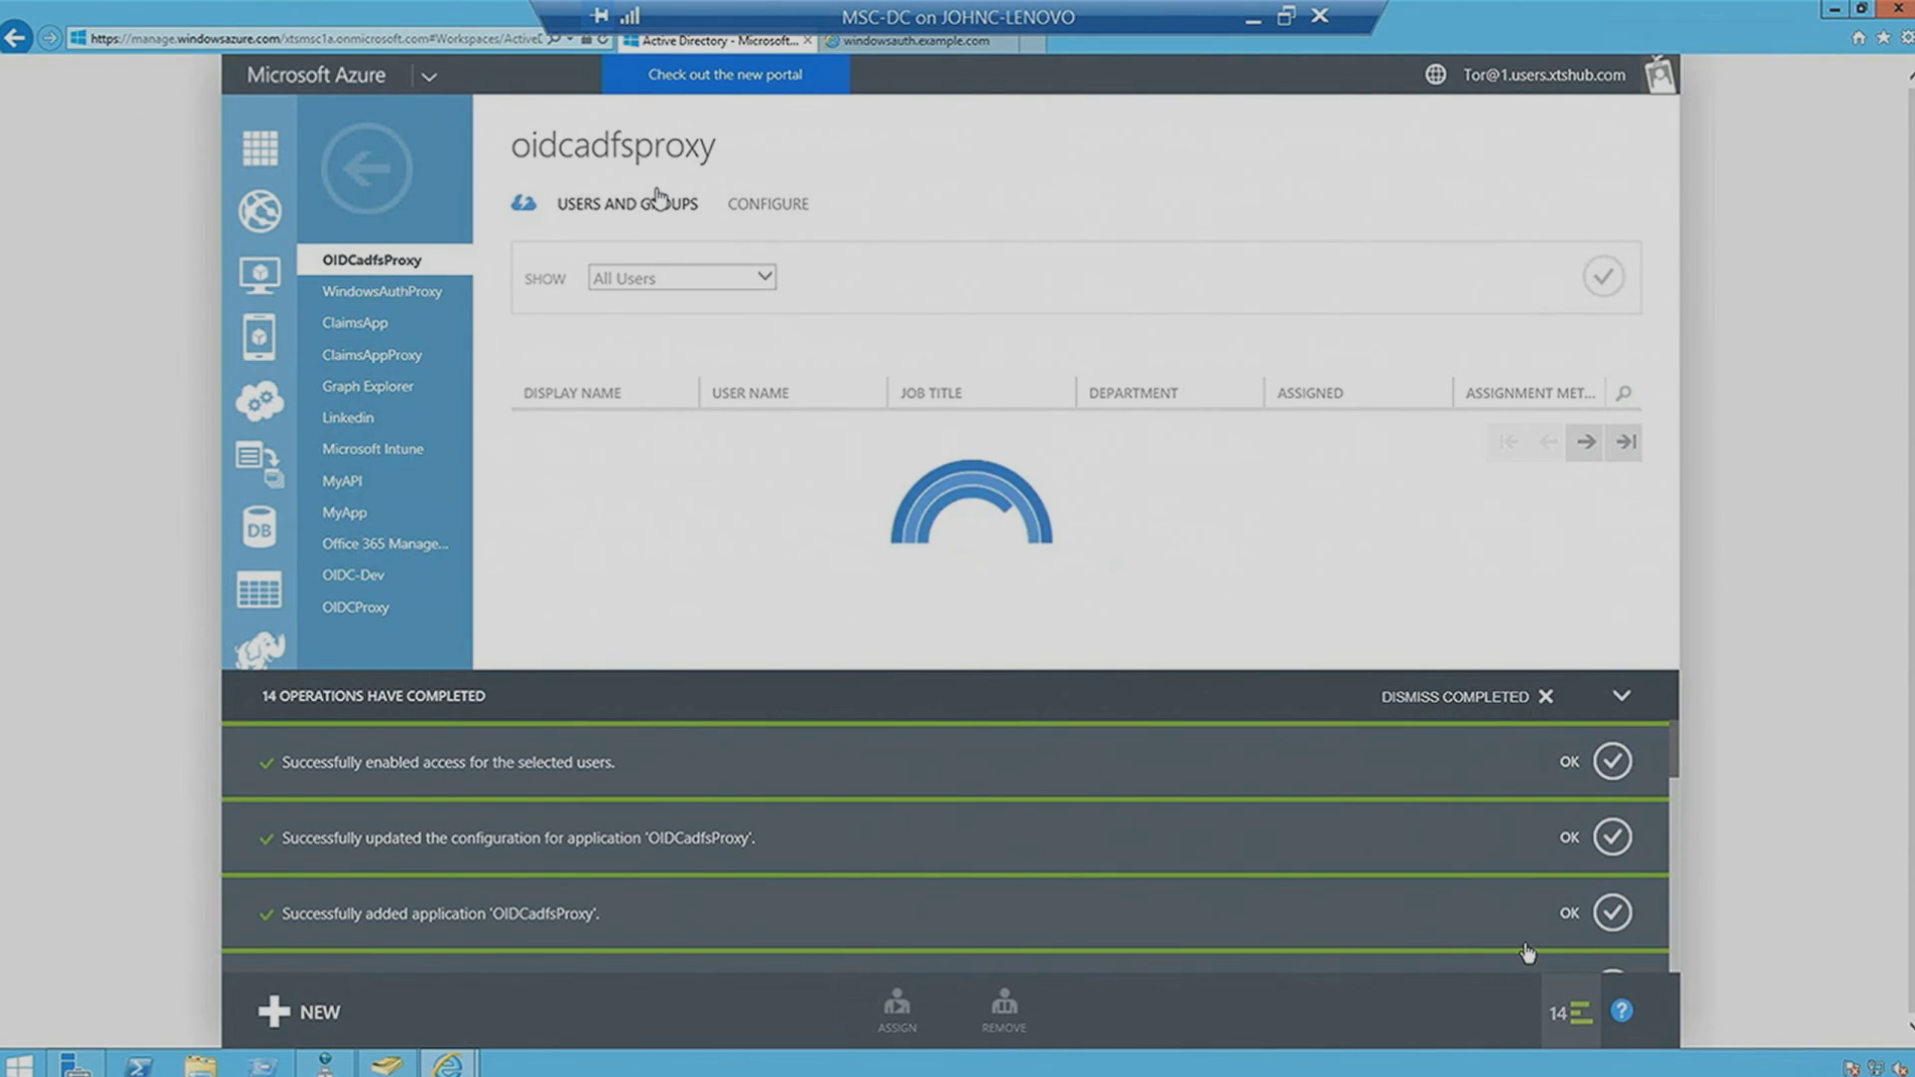
key(alt+Tab)
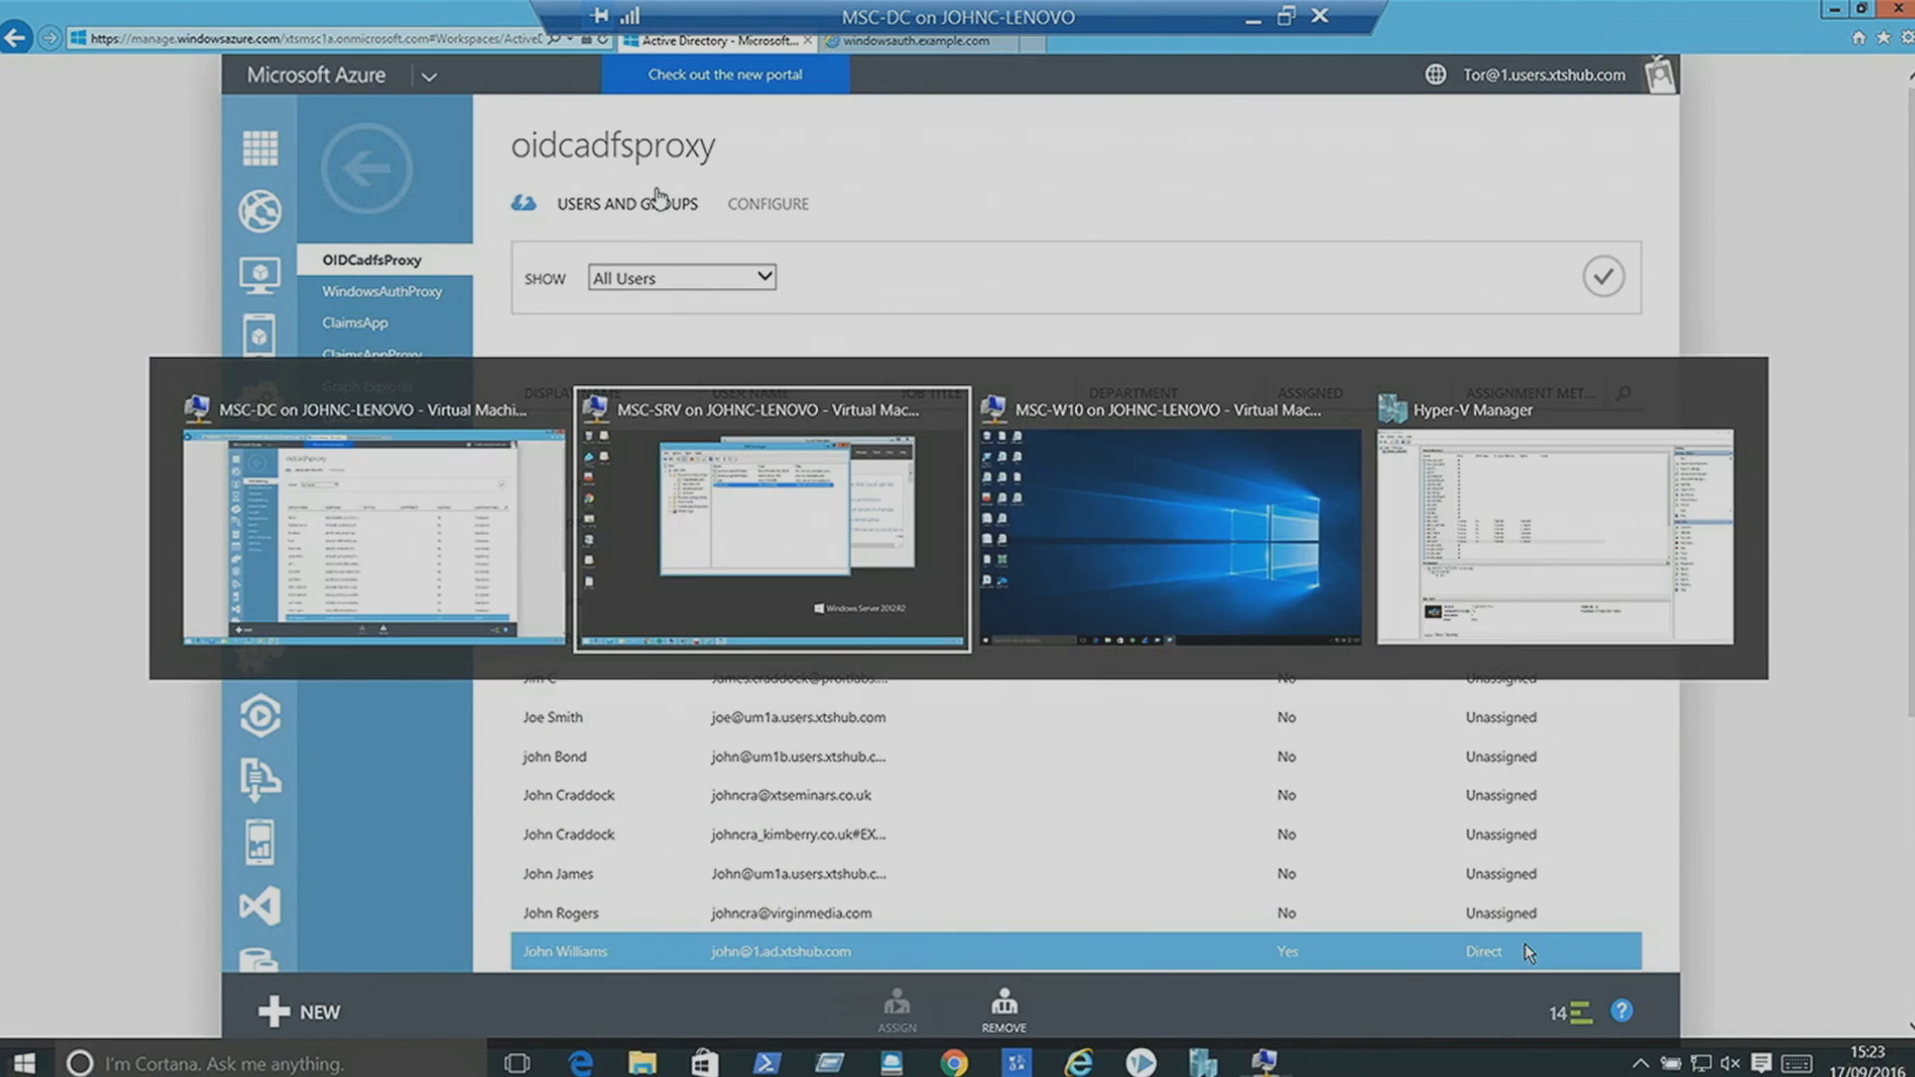
Step: On MSC-W10, open the OIDC-ADFS shortcut and sign in with the assigned user's password
key(alt+Tab)
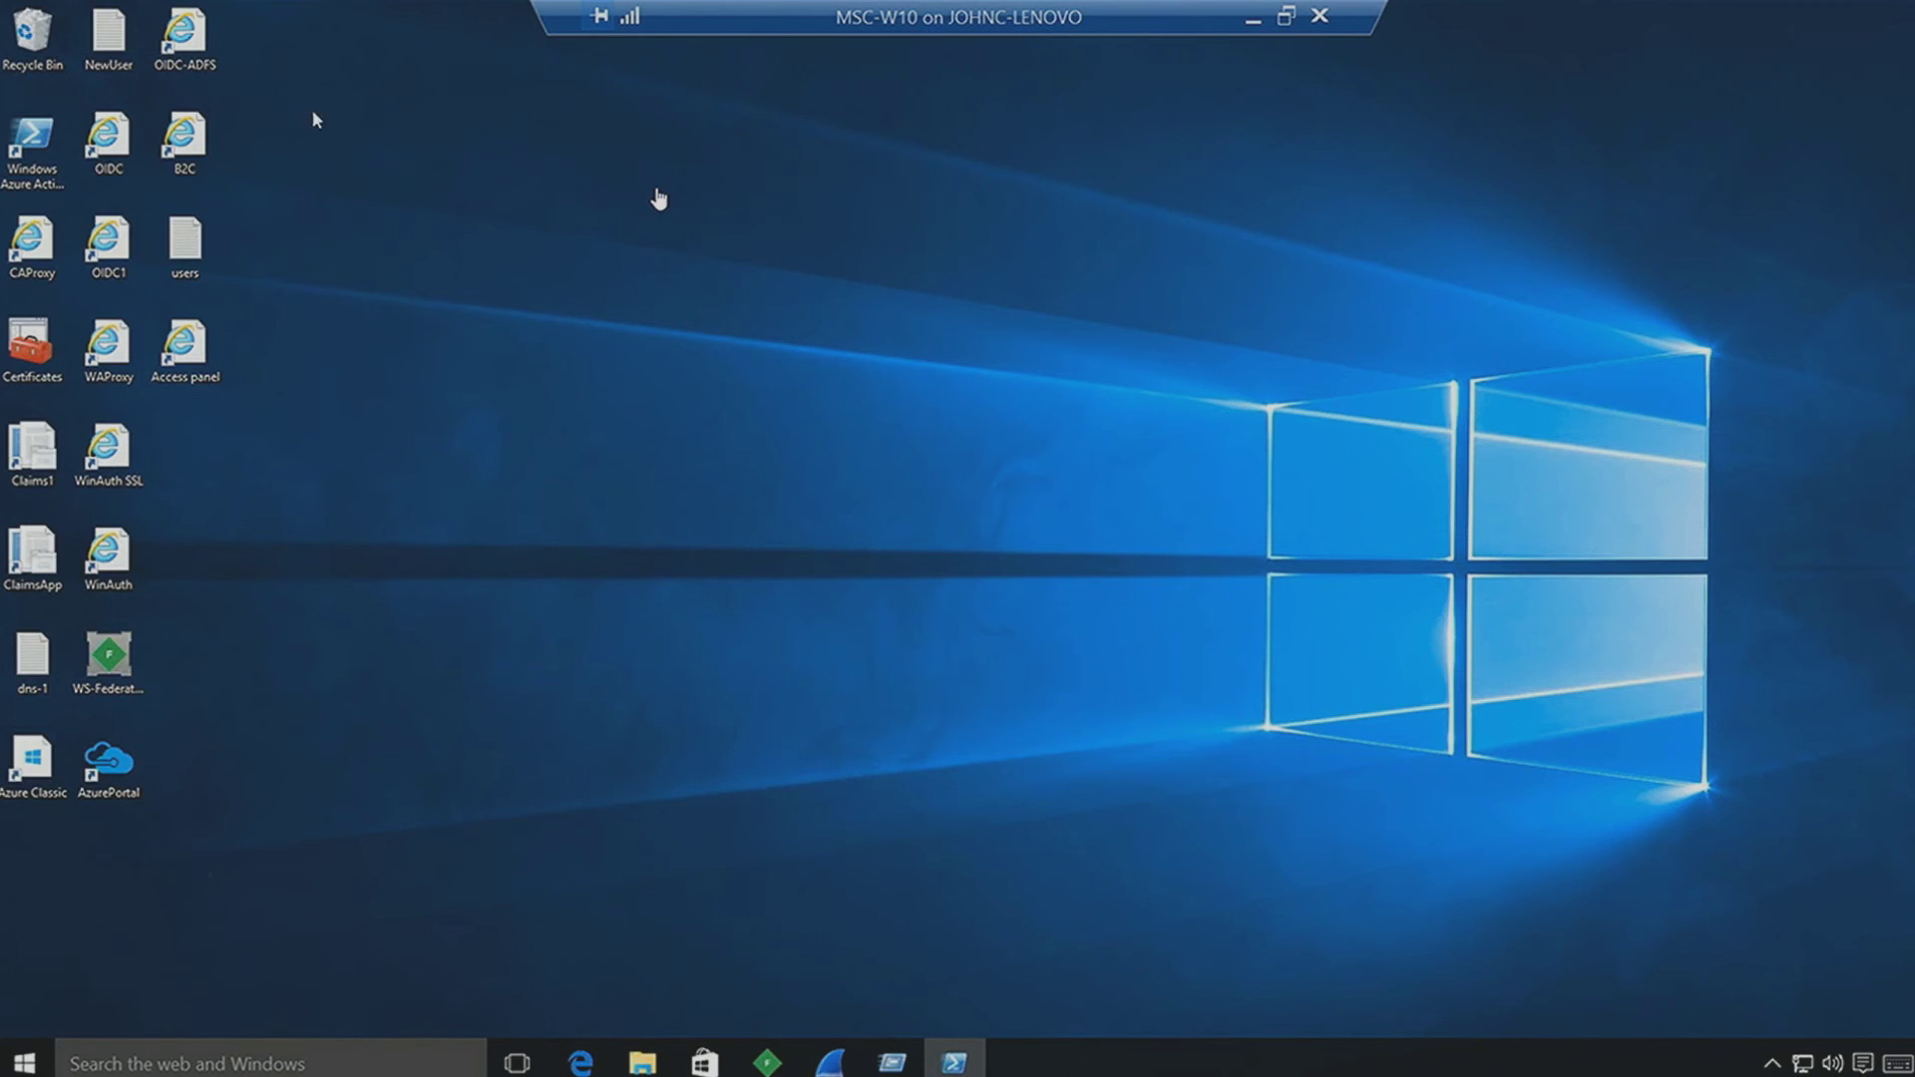
double_click(189, 37)
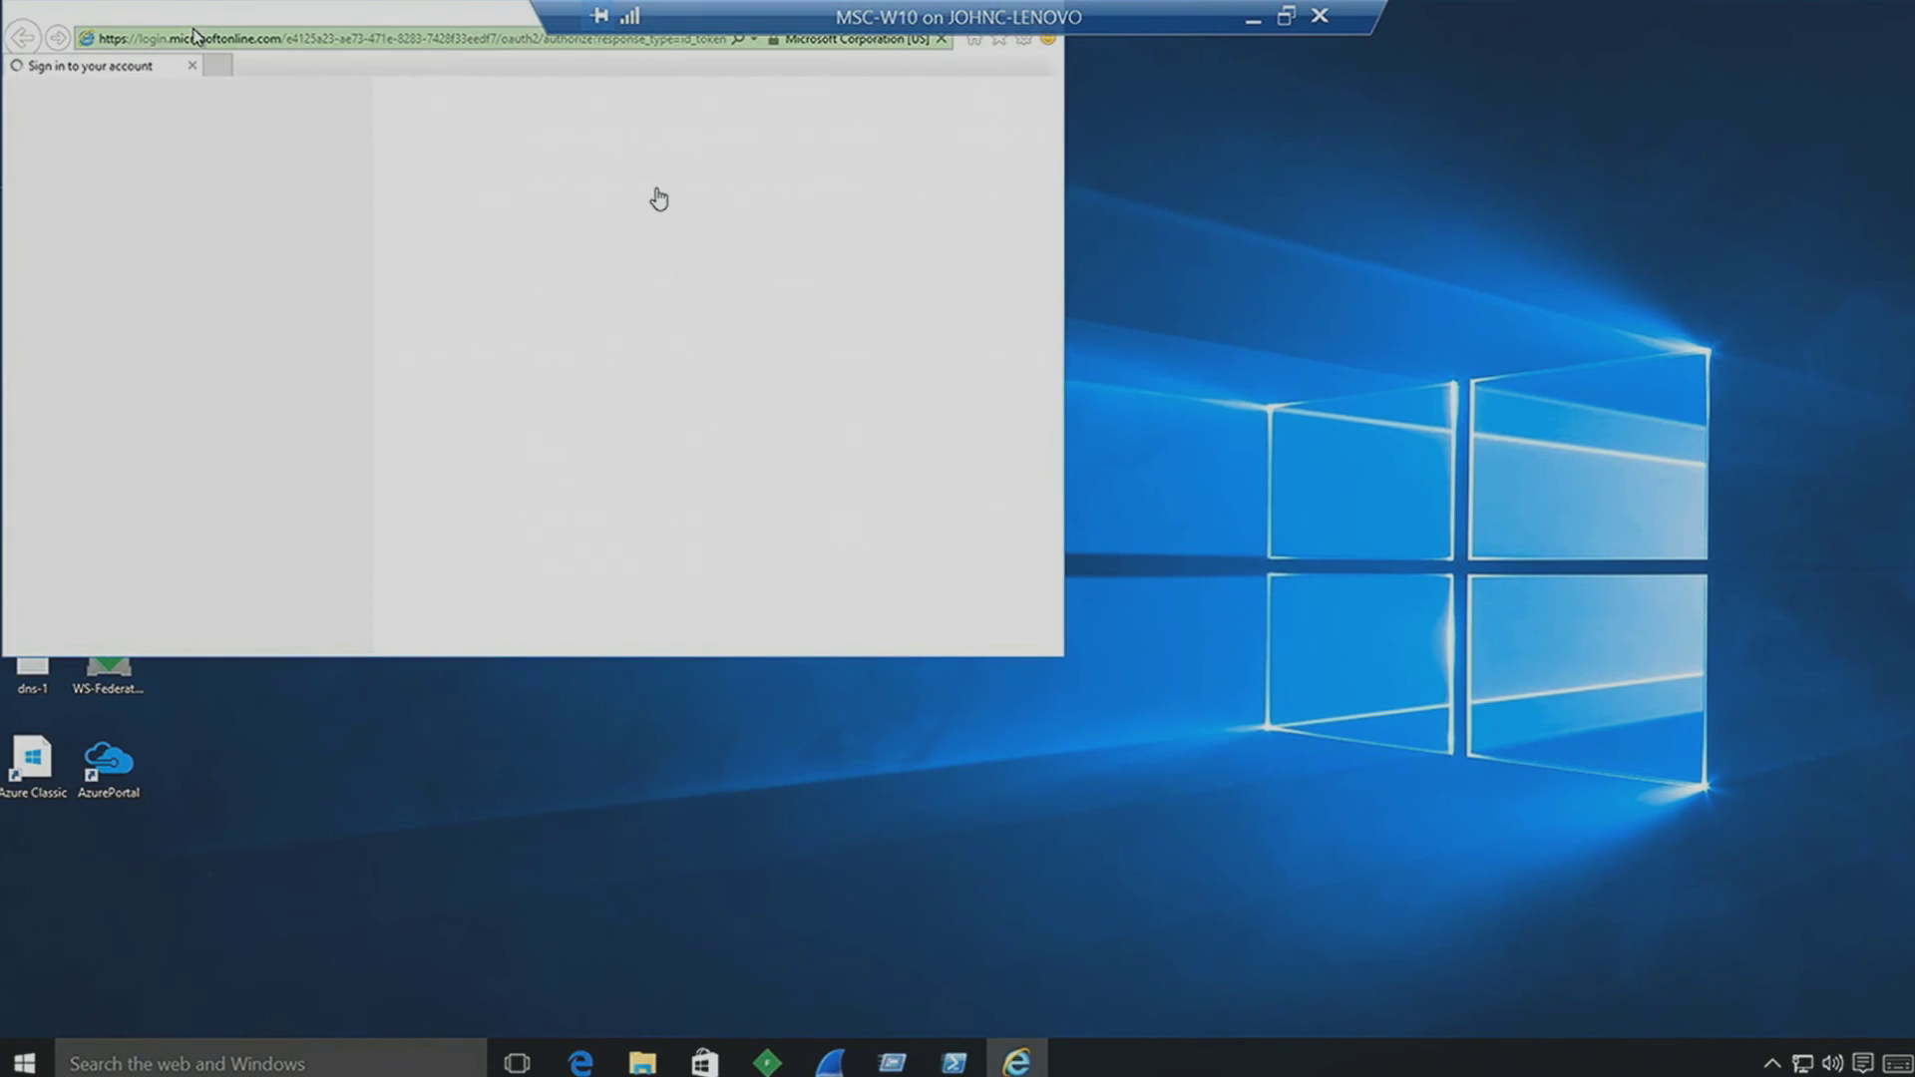
drag(738, 178, 725, 163)
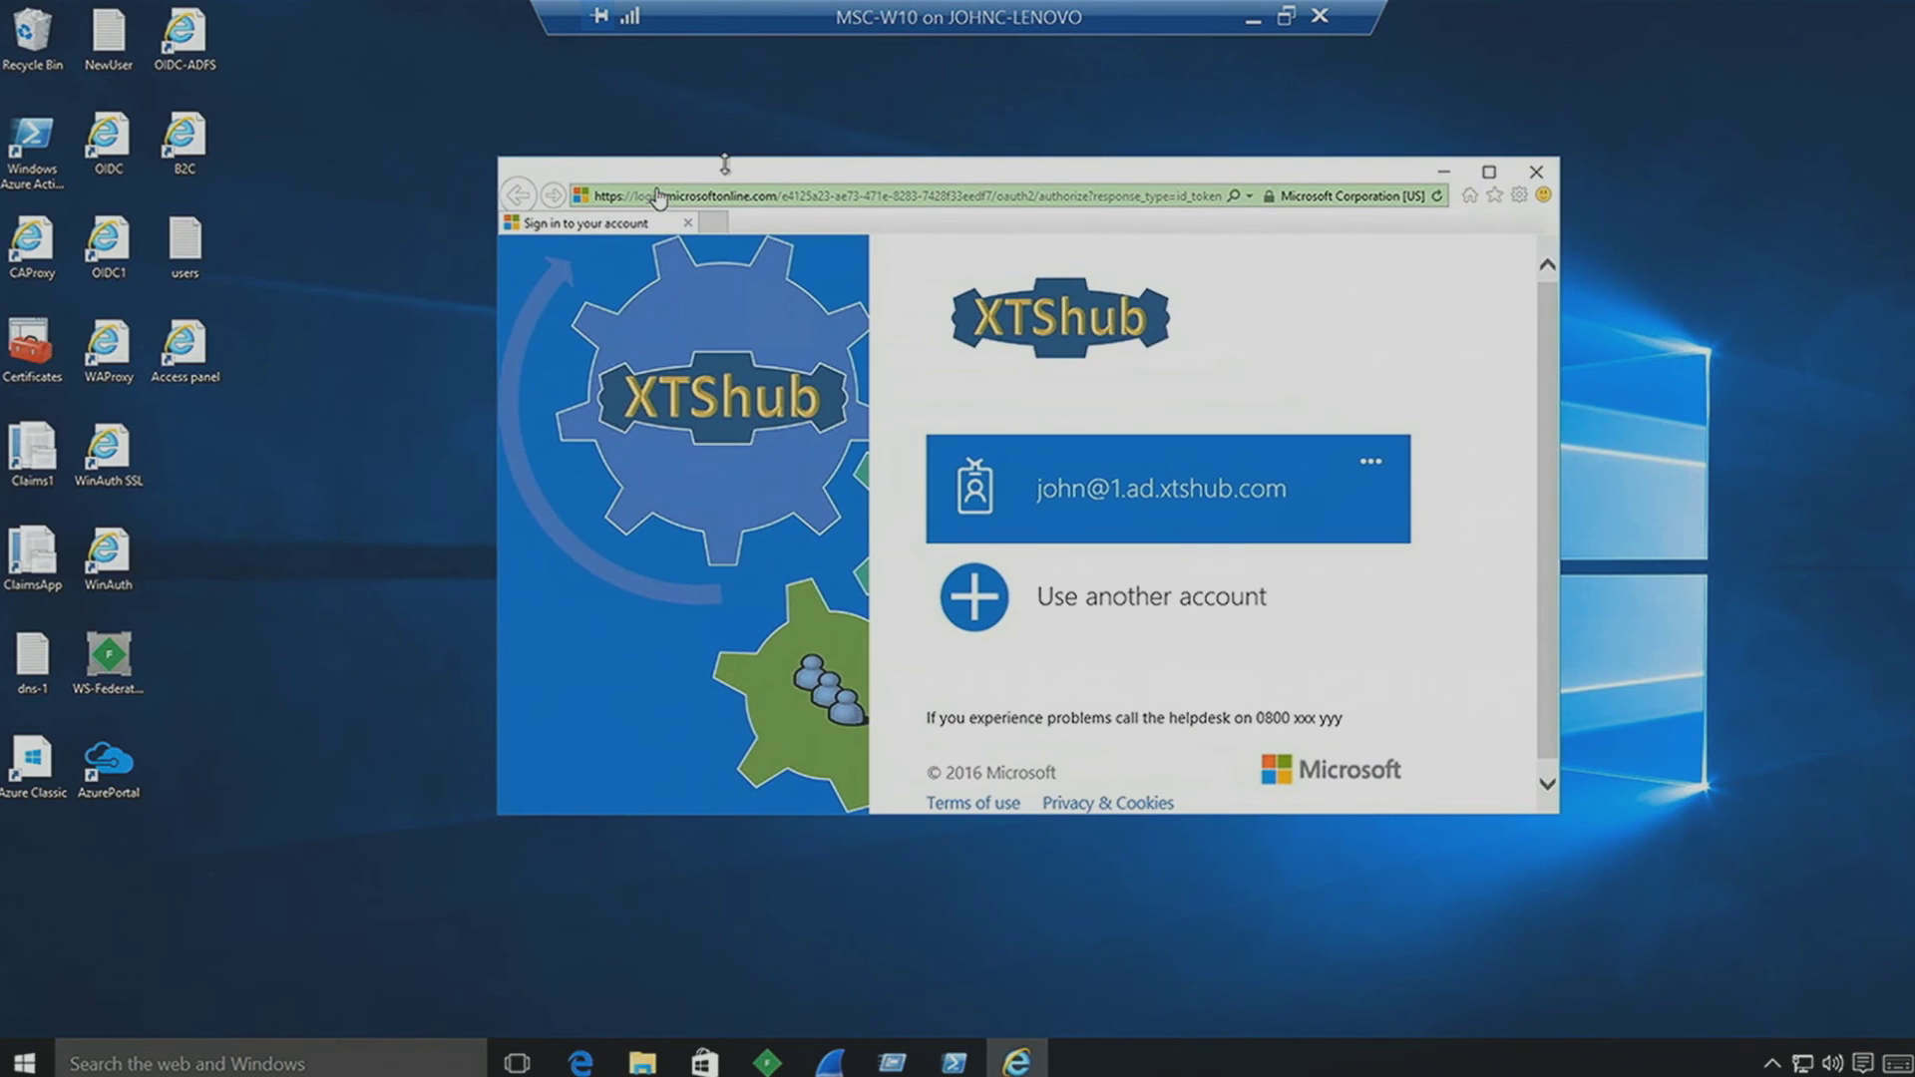
click(1043, 496)
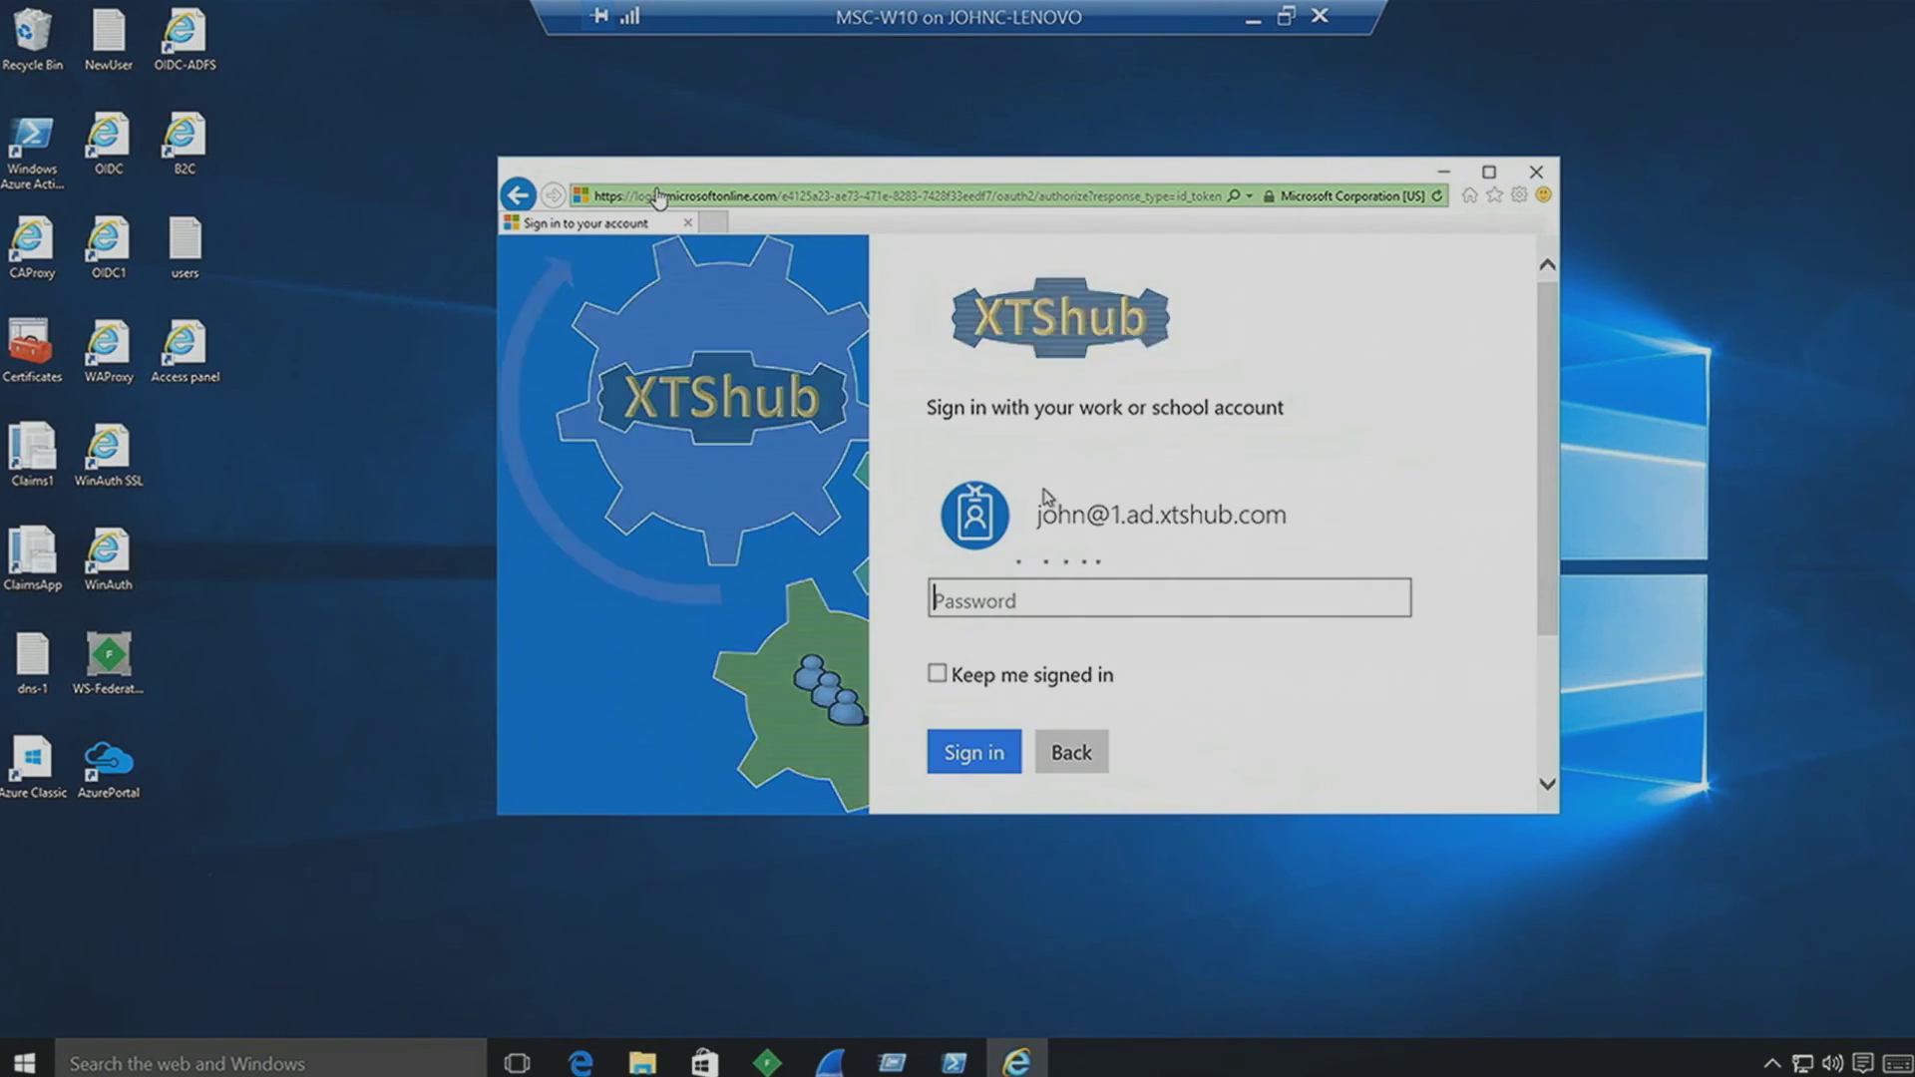
text(•••••••••)
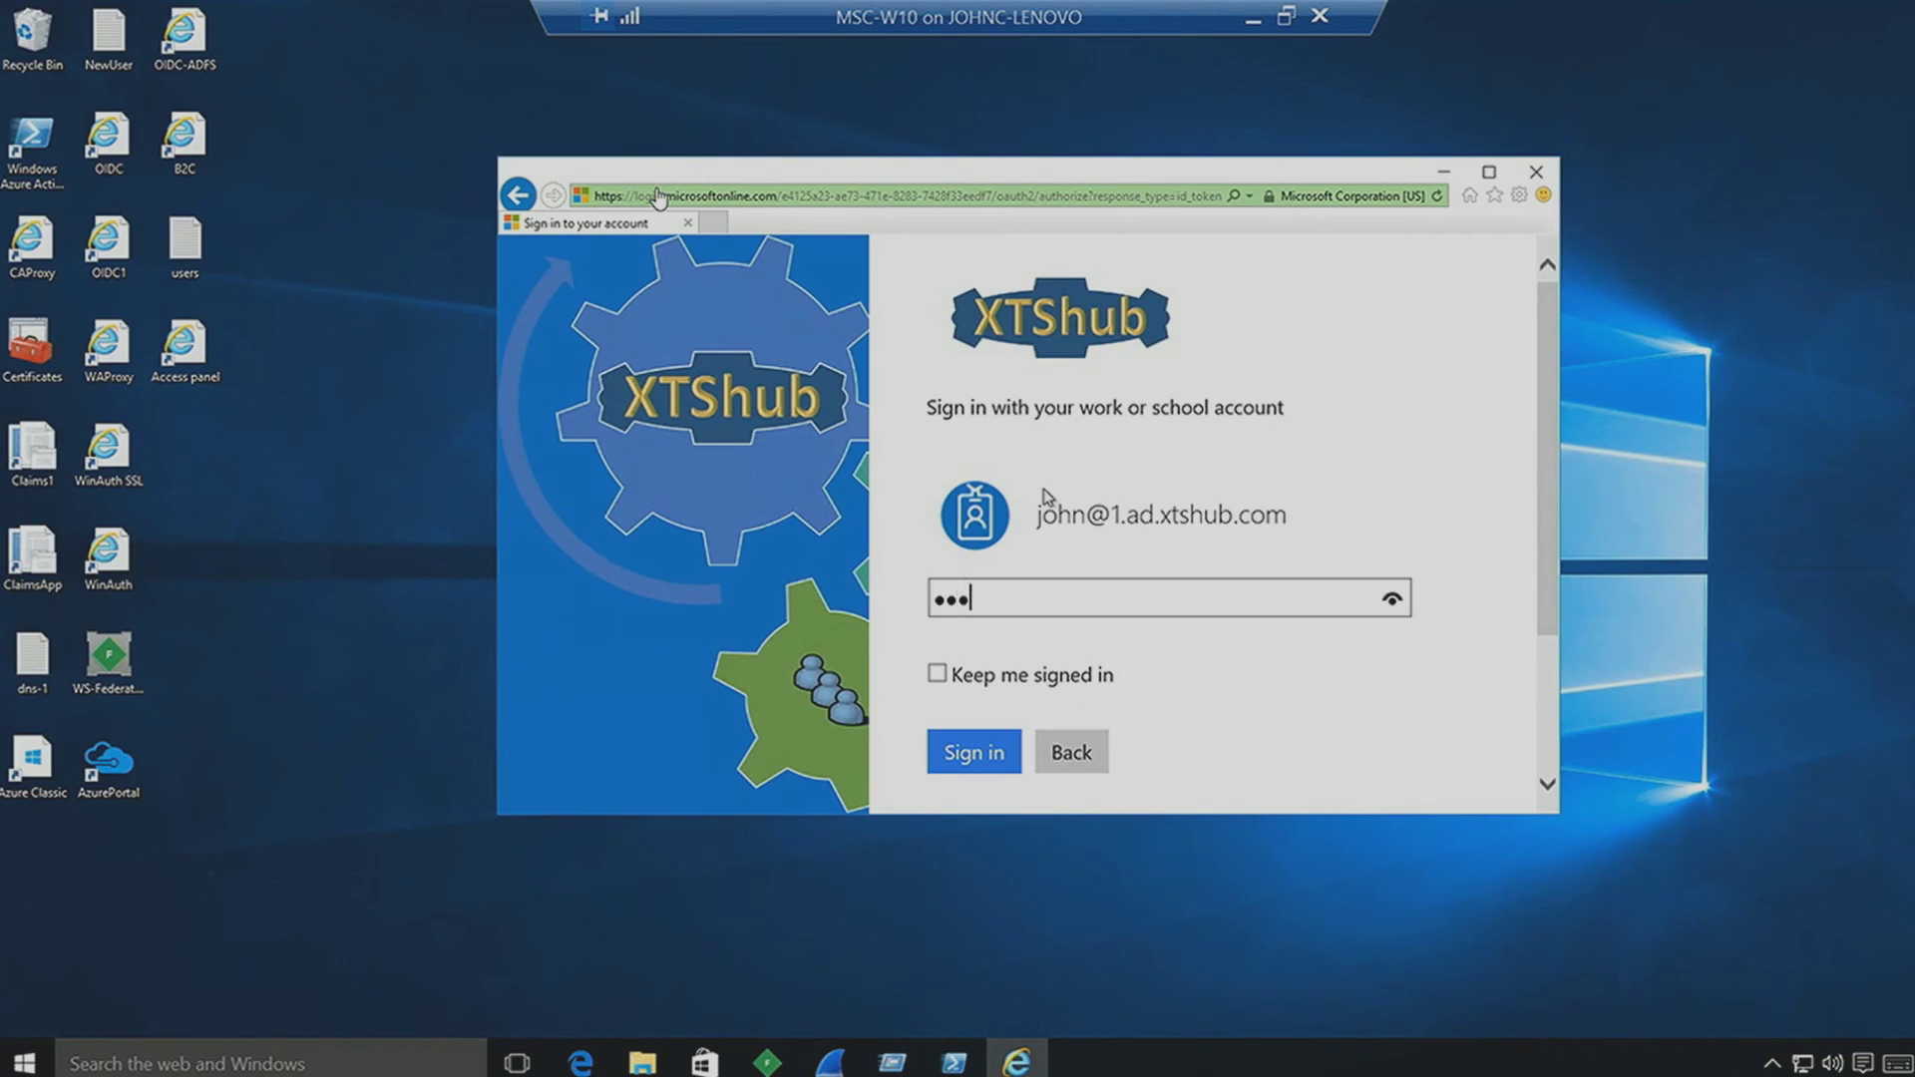
key(Return)
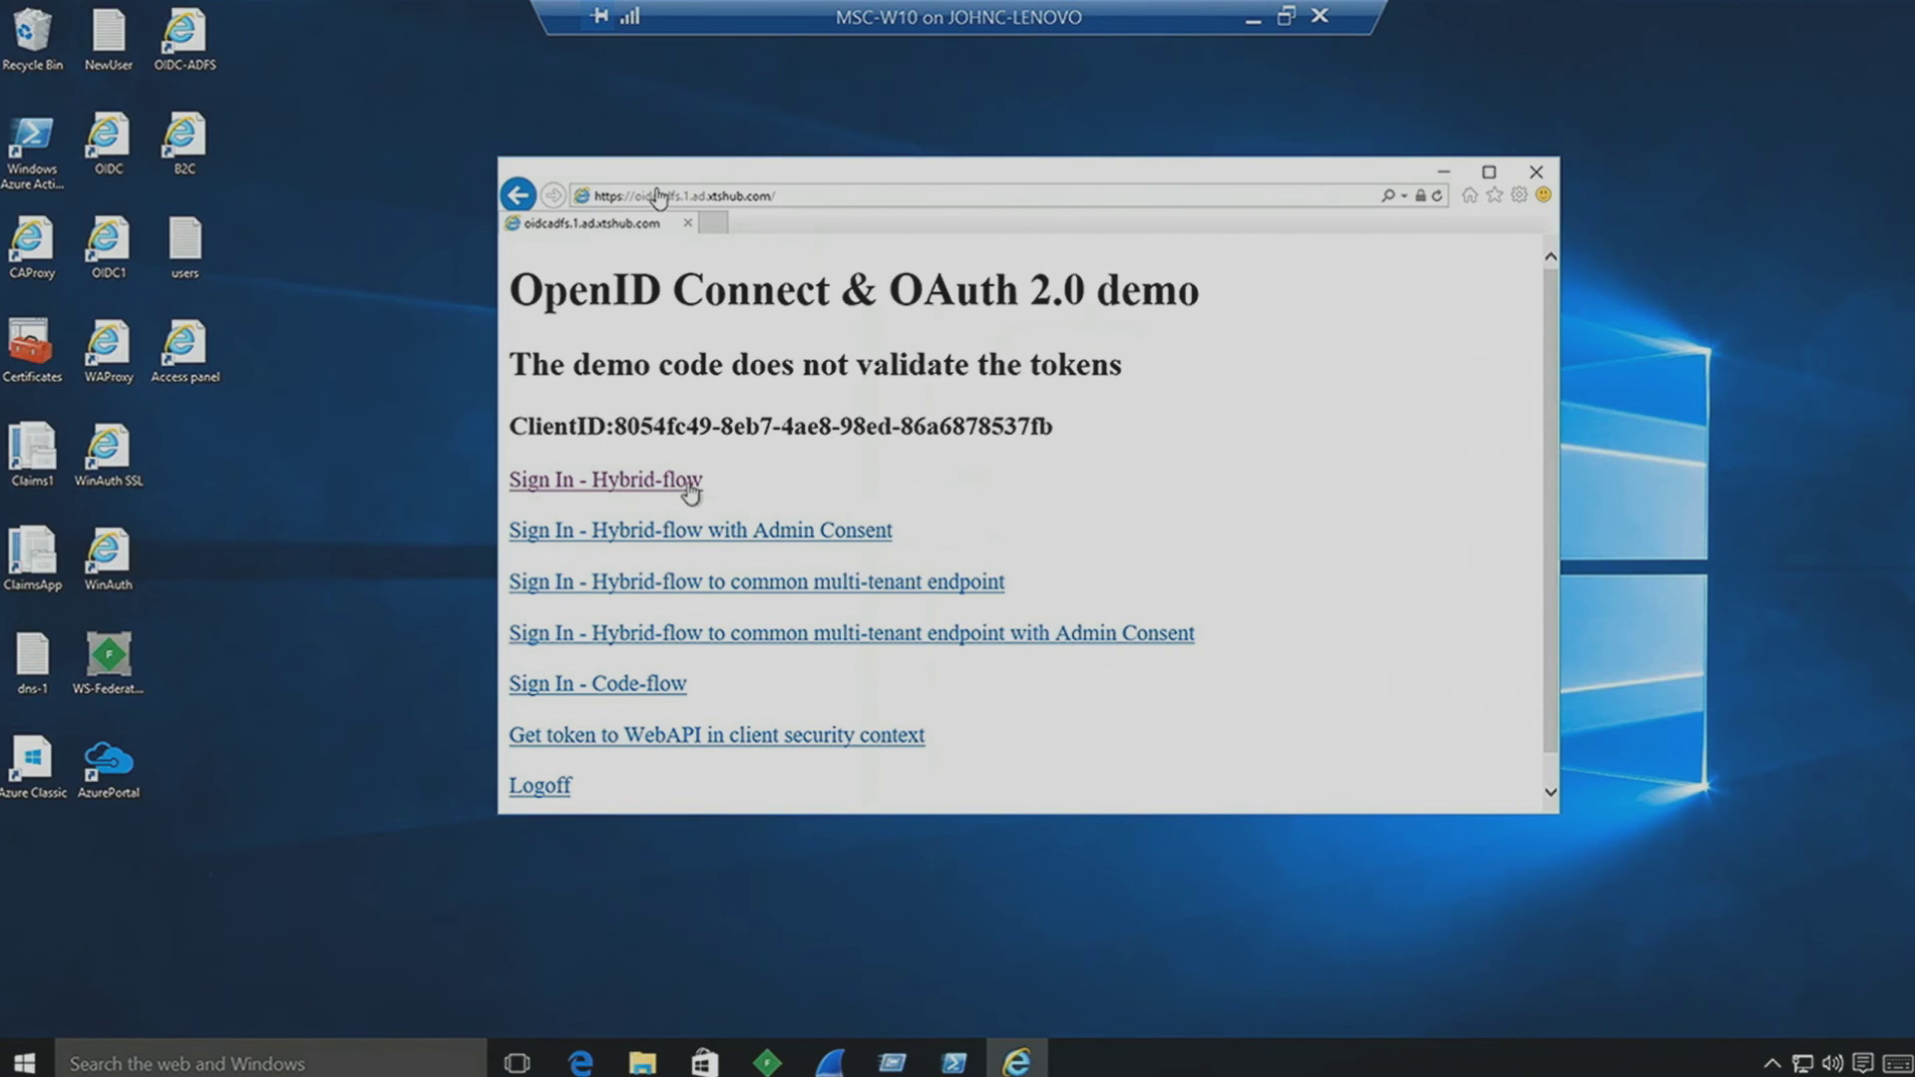
Step: Sign in via Hybrid-flow with the test user's ADFS credentials and view the returned code and ID token
click(690, 487)
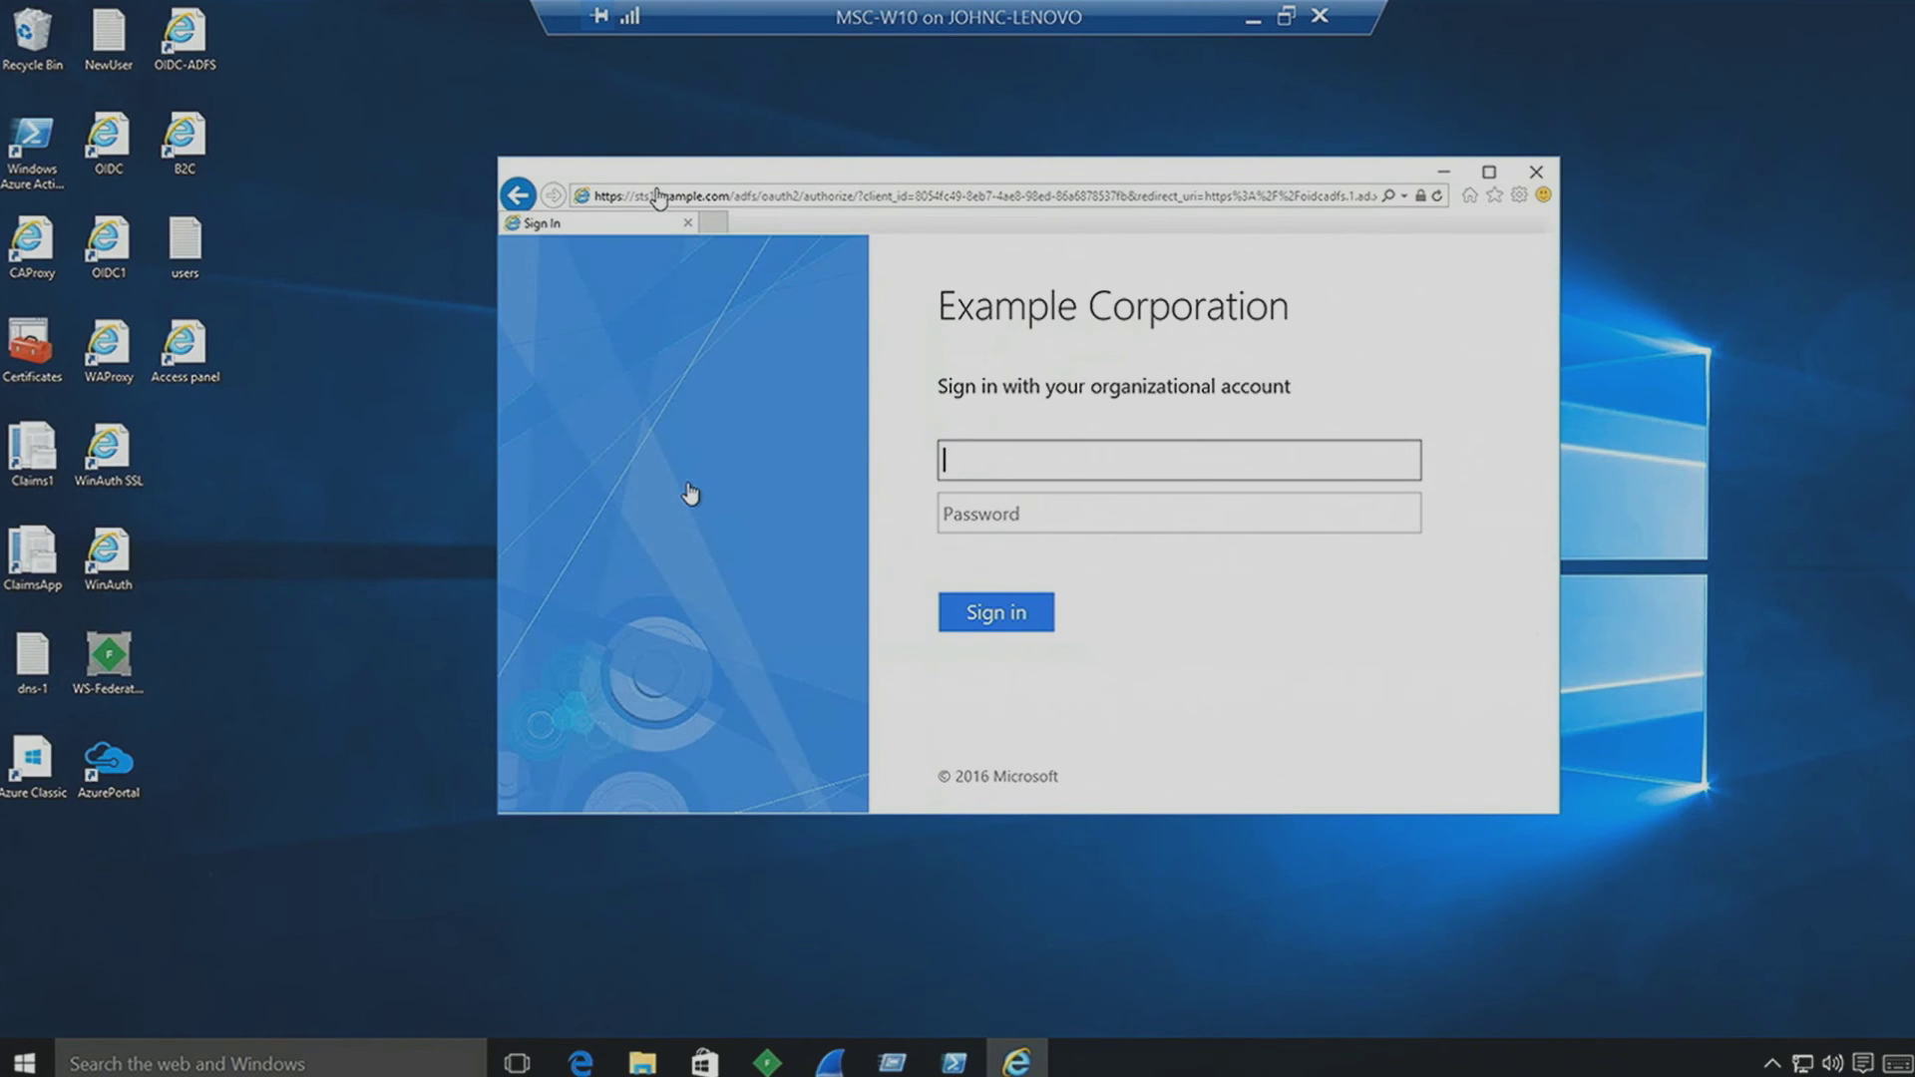
key(Tab)
text(**********)
key(Return)
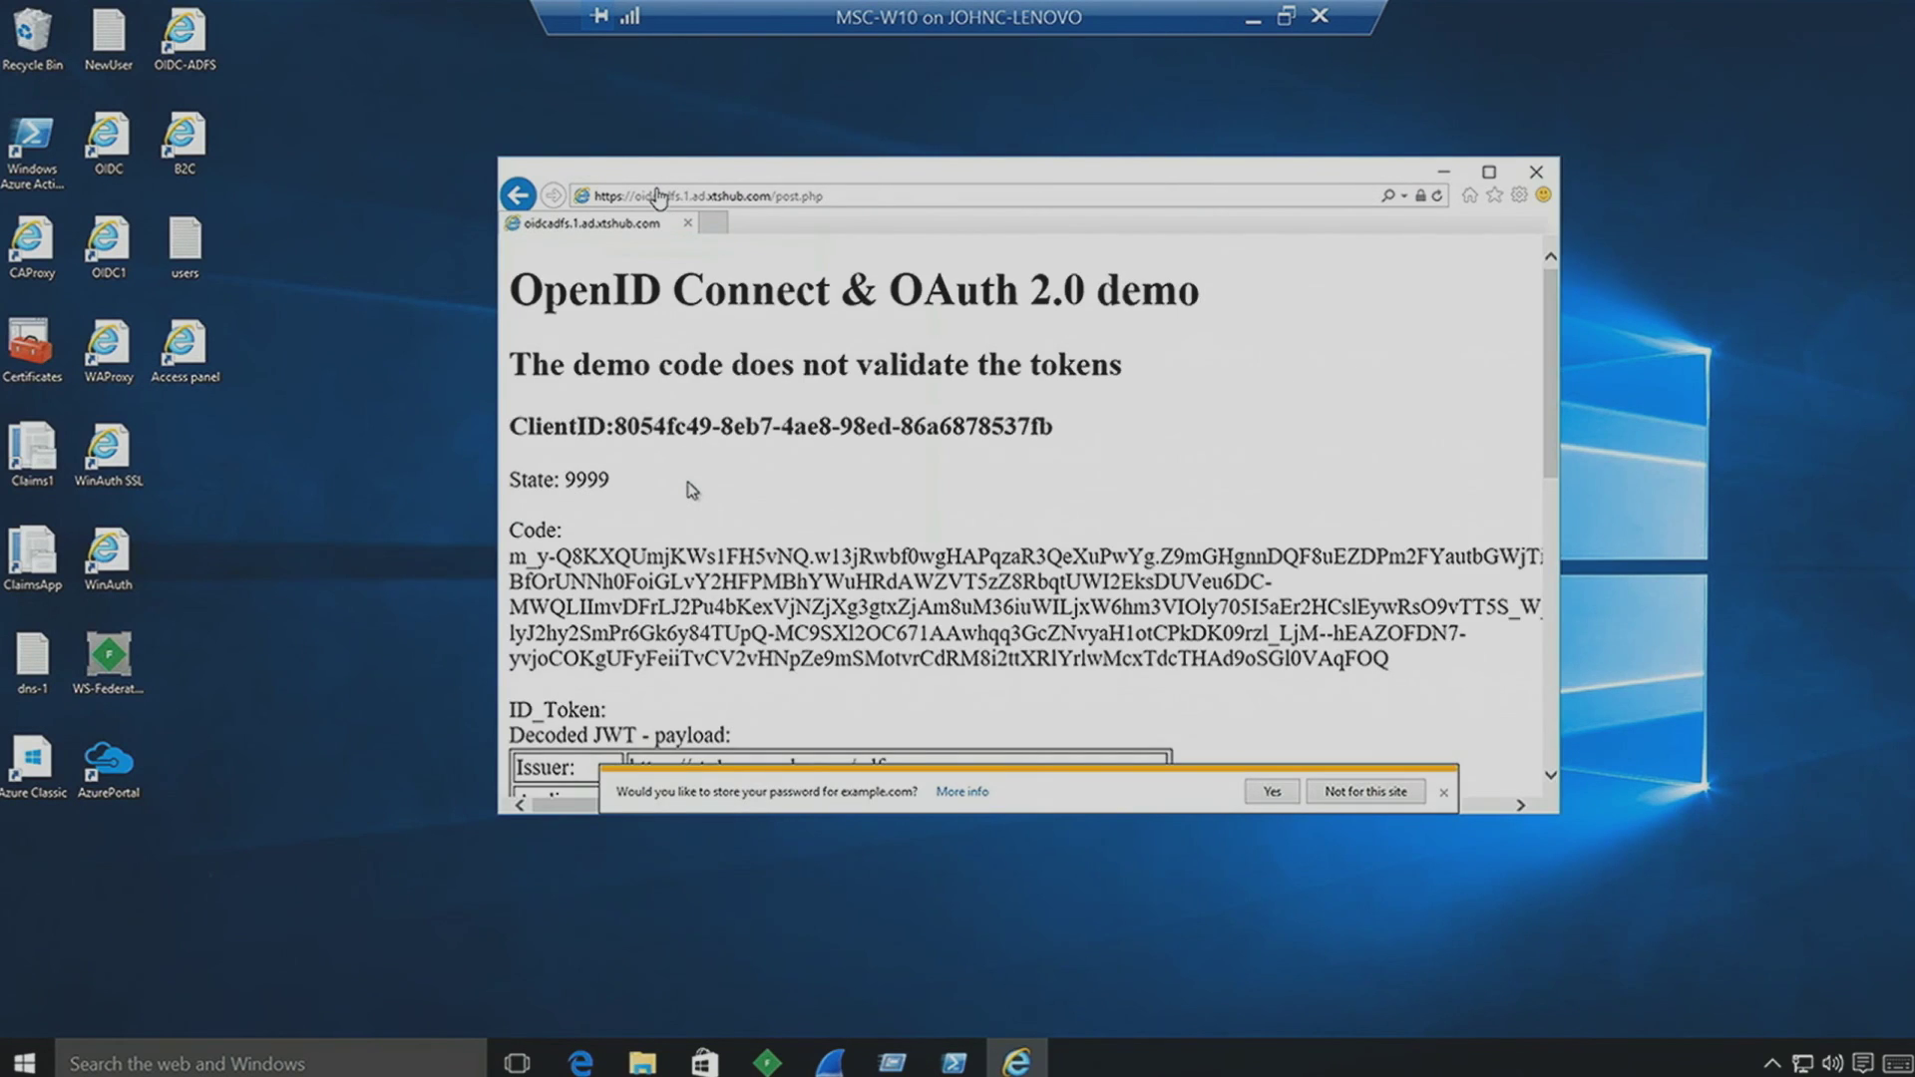
drag(1559, 466, 1564, 602)
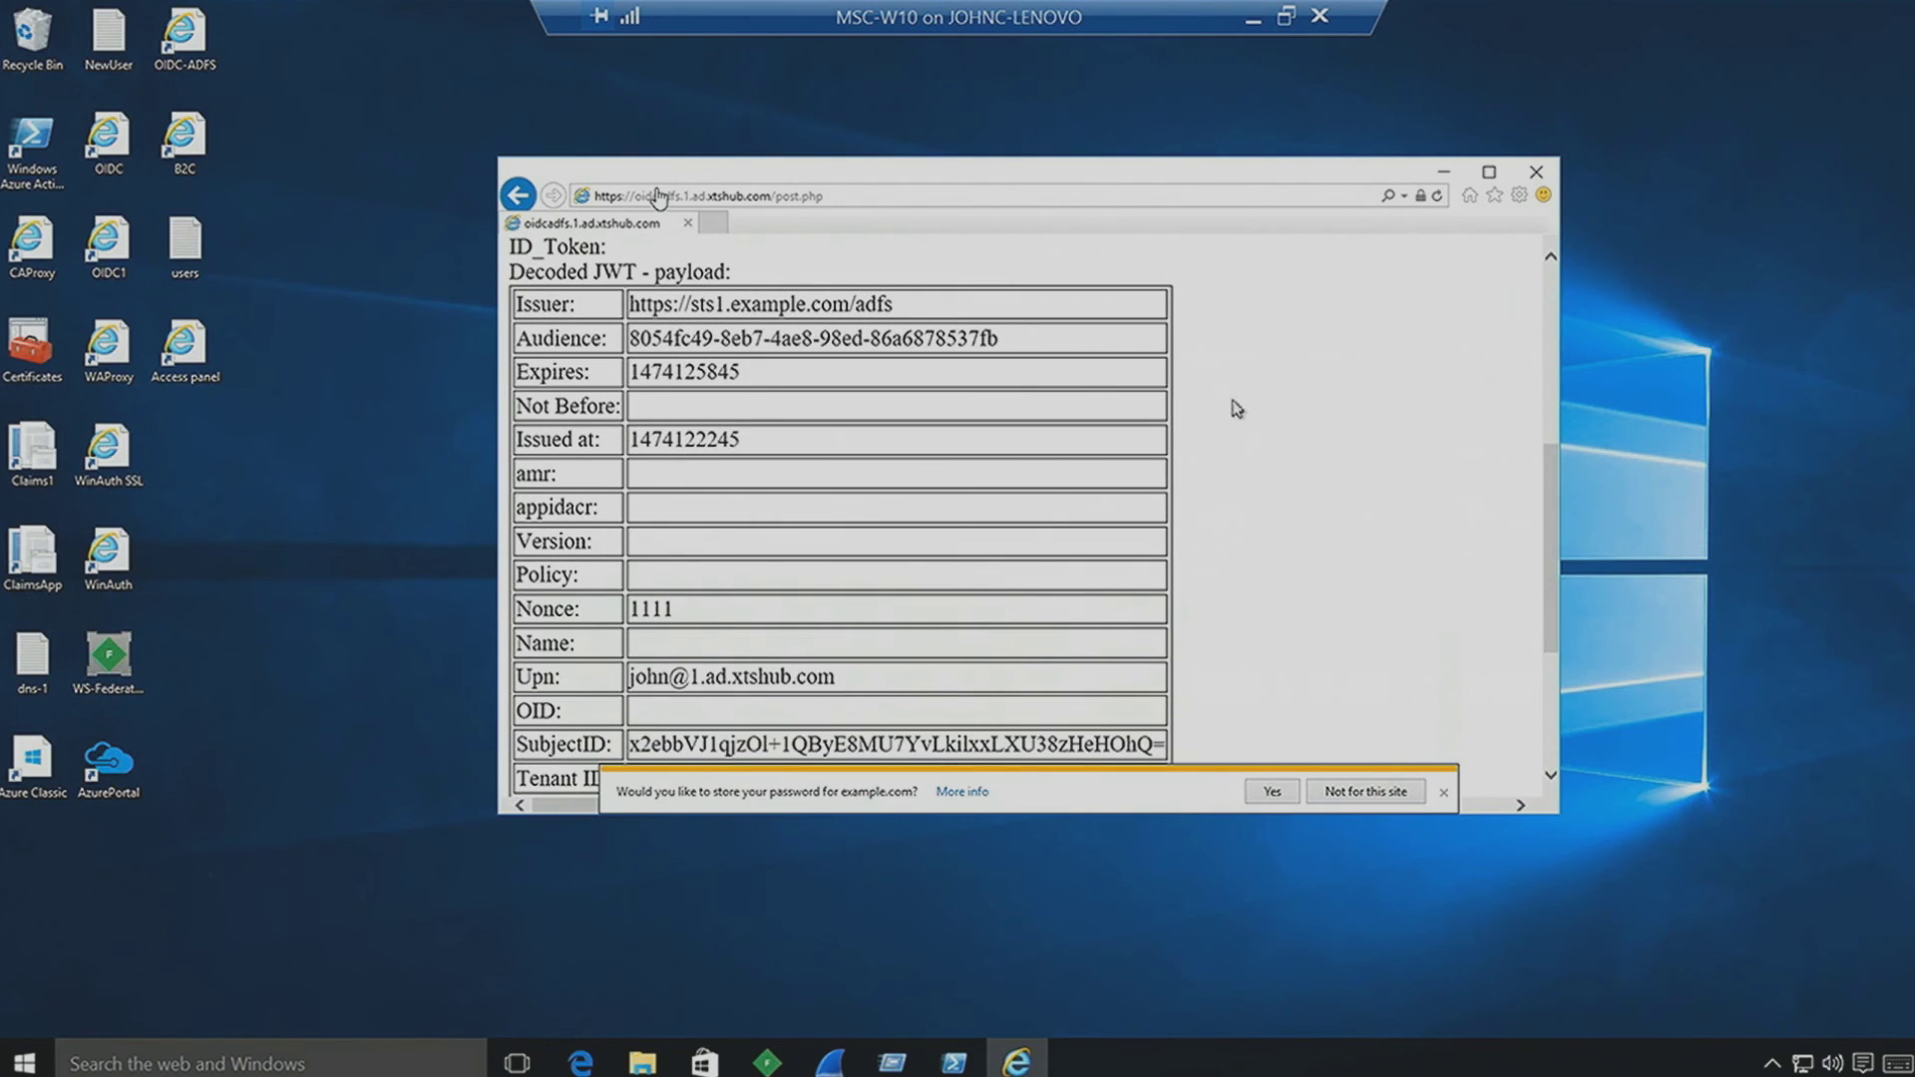